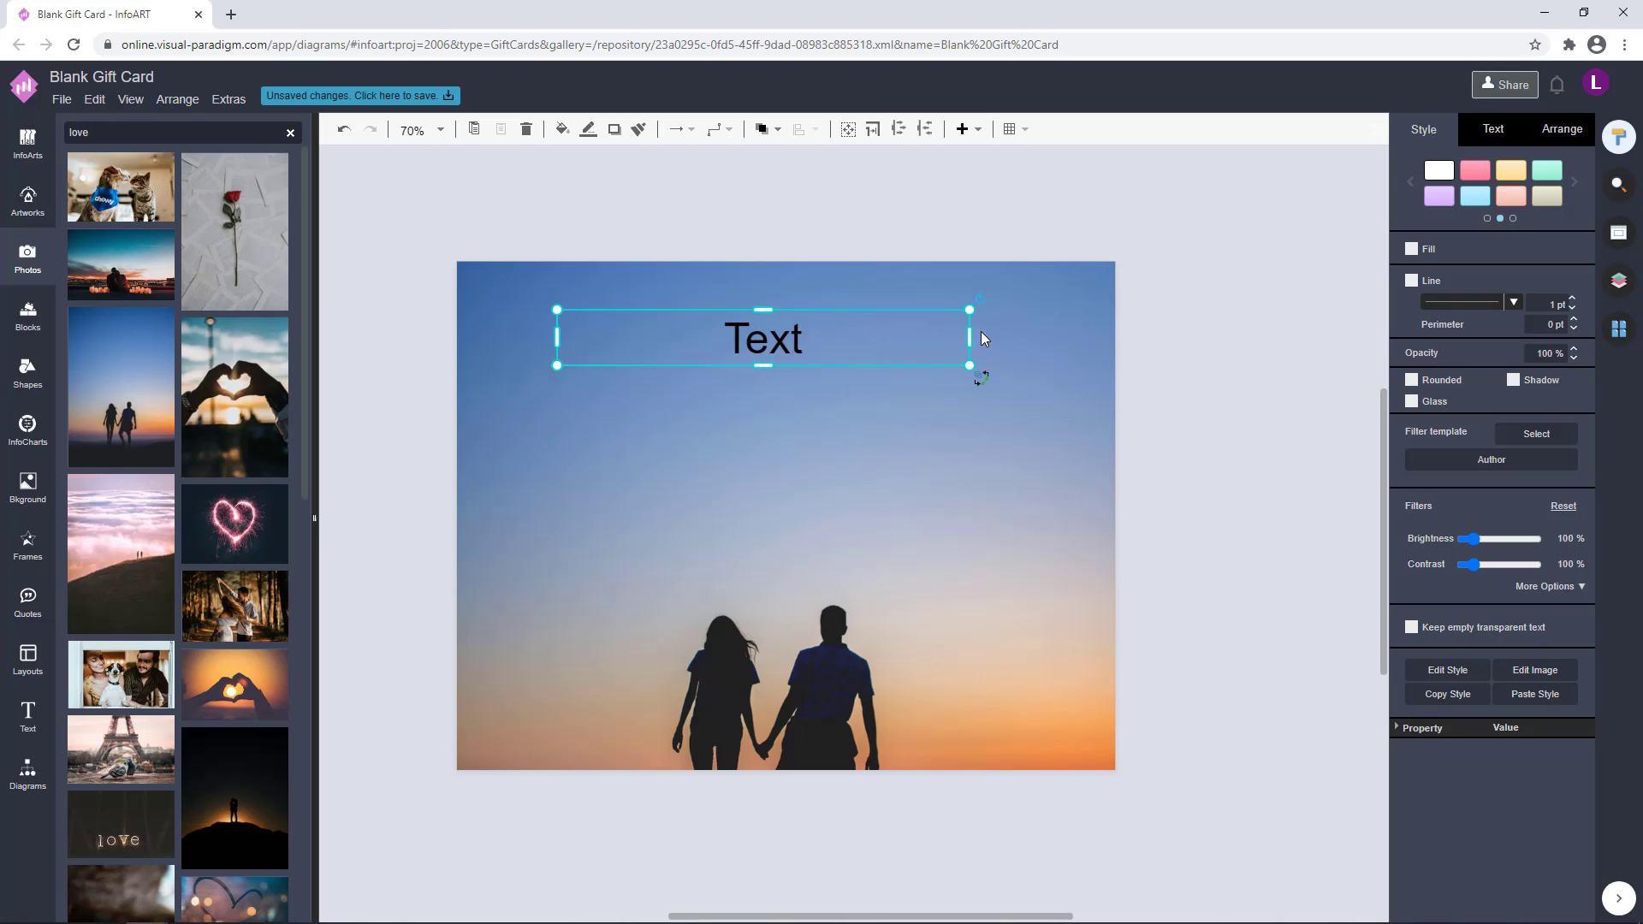
Widen the heading's text box and replace the placeholder text with "Will You Be My Valentine?"
drag(971, 337, 1023, 338)
drag(917, 346, 906, 346)
double_click(808, 322)
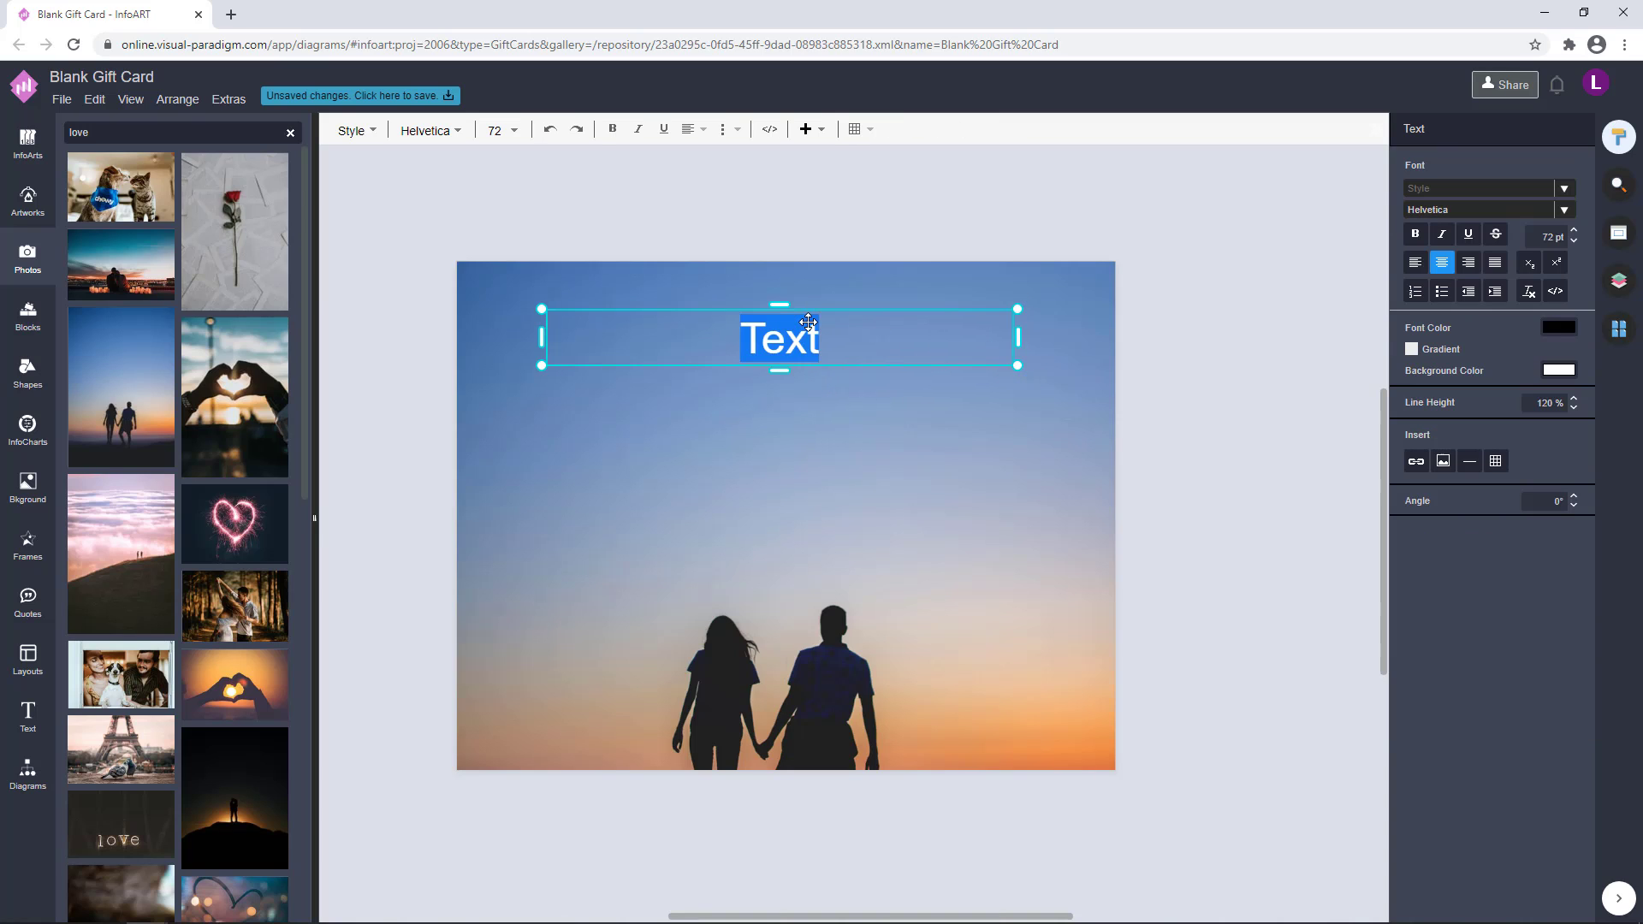
text(Will You )
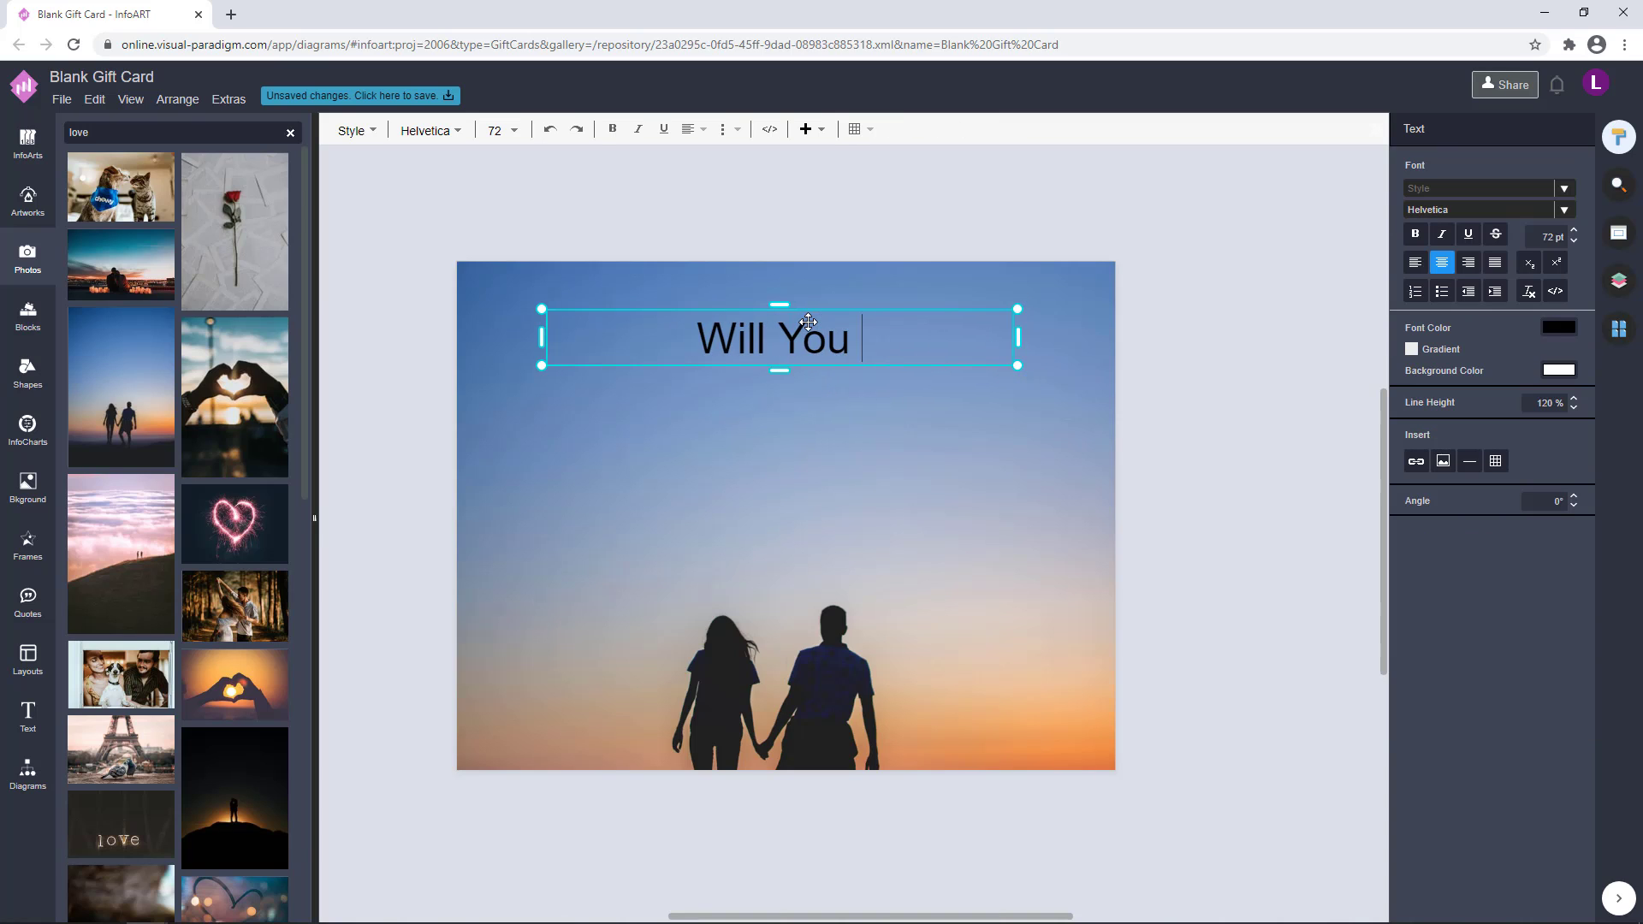
text(Be My Valentine)
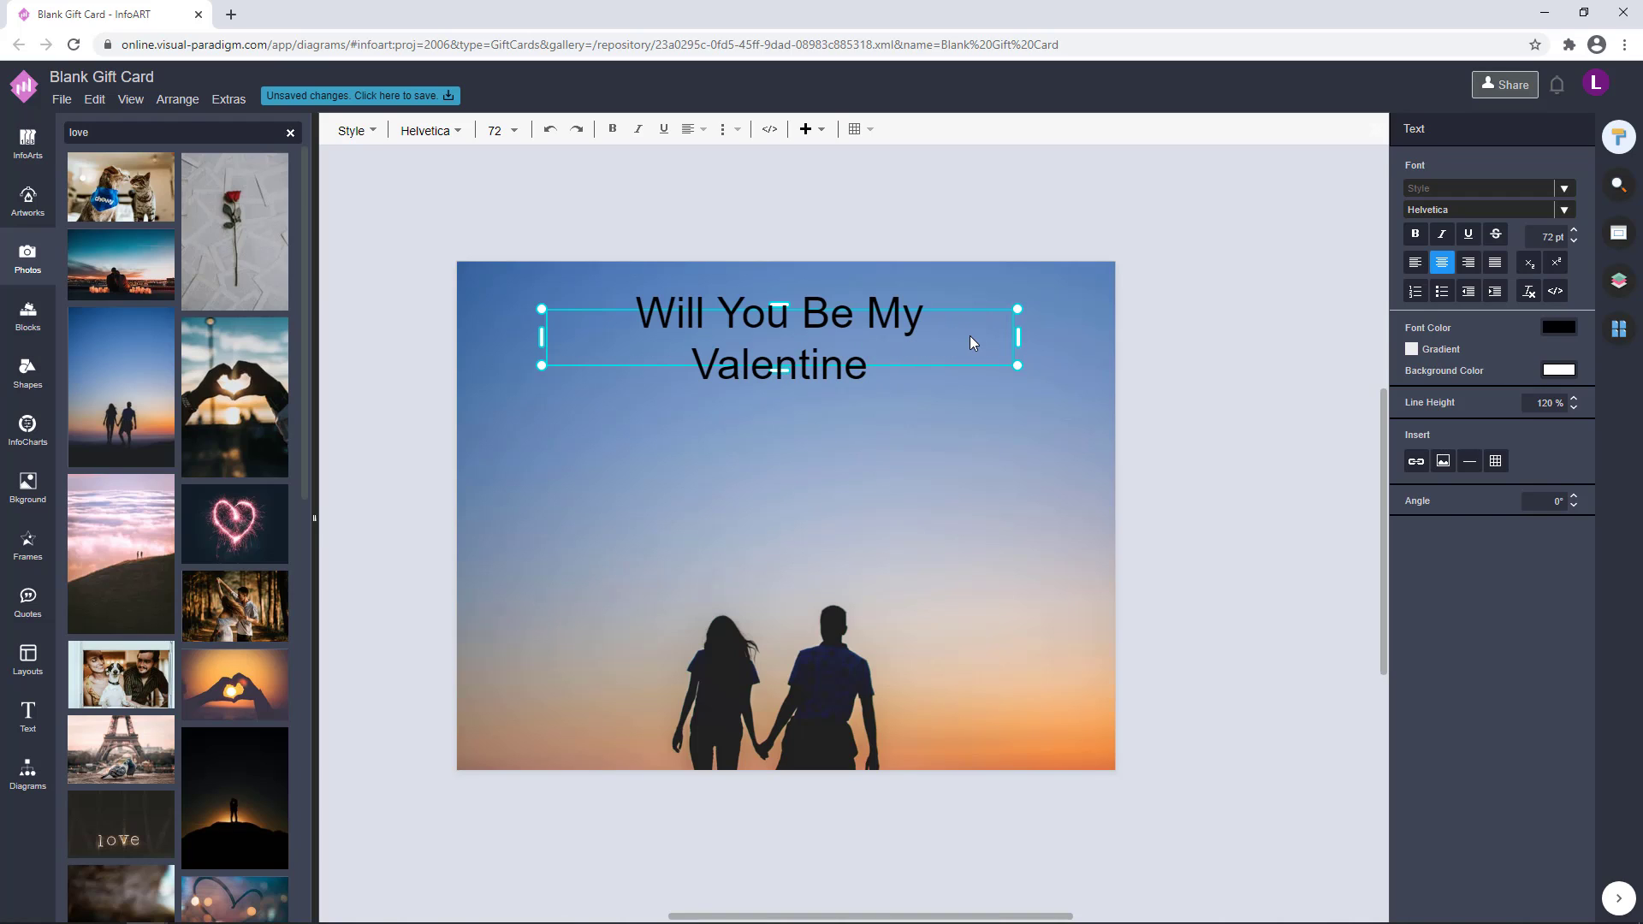
text(?)
click(932, 377)
click(884, 377)
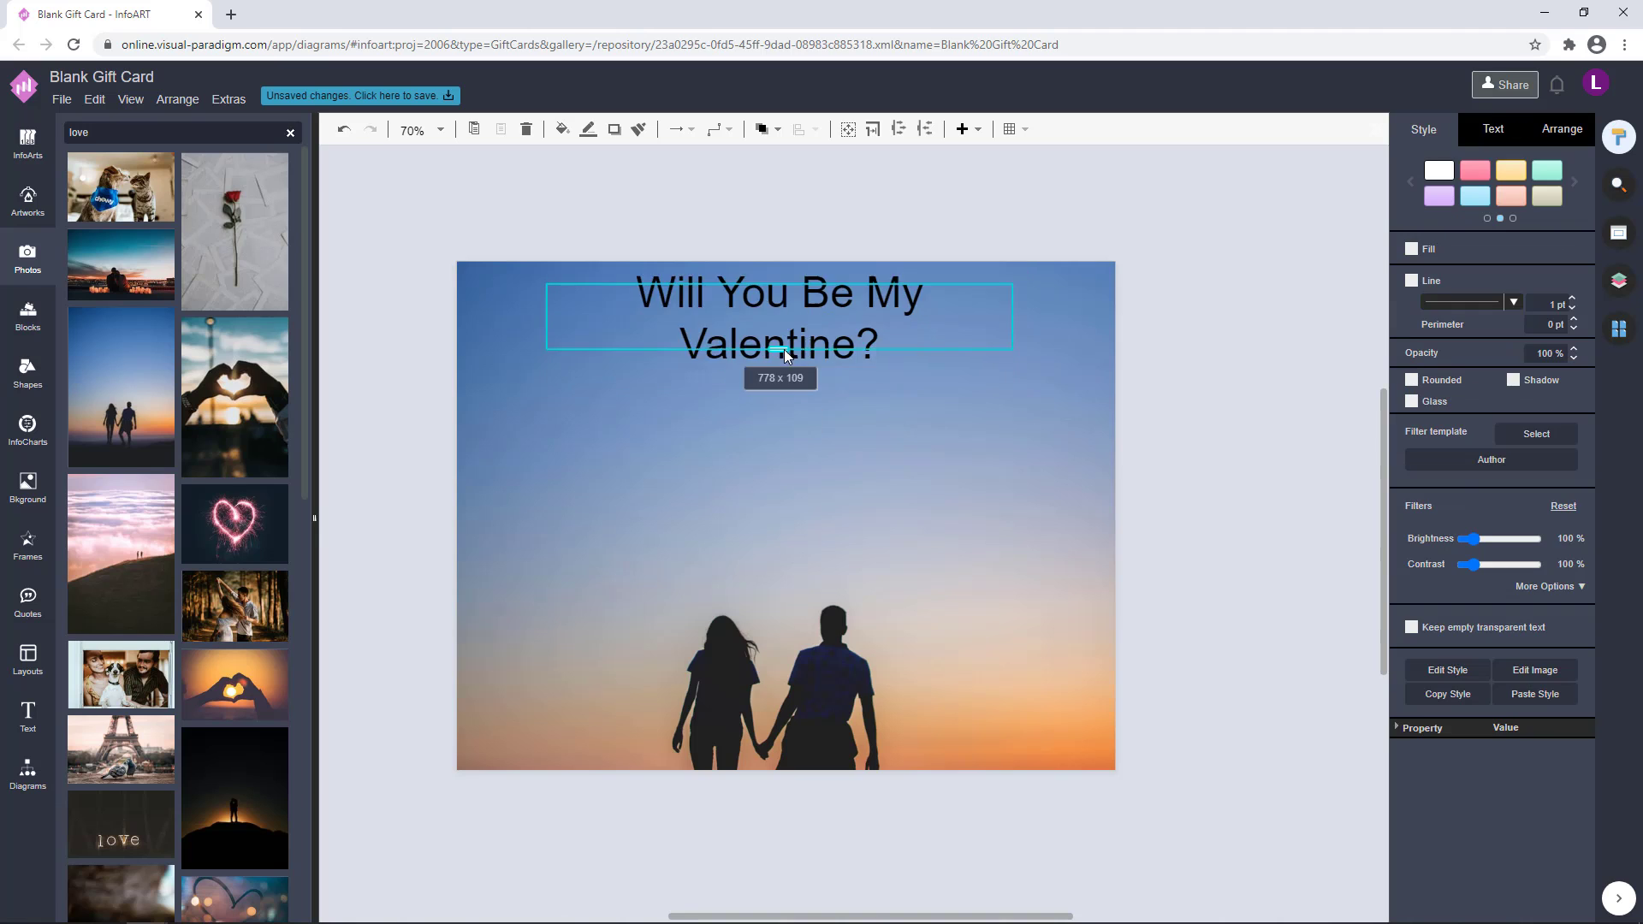
Set the heading's font color to white
click(1493, 128)
click(1559, 323)
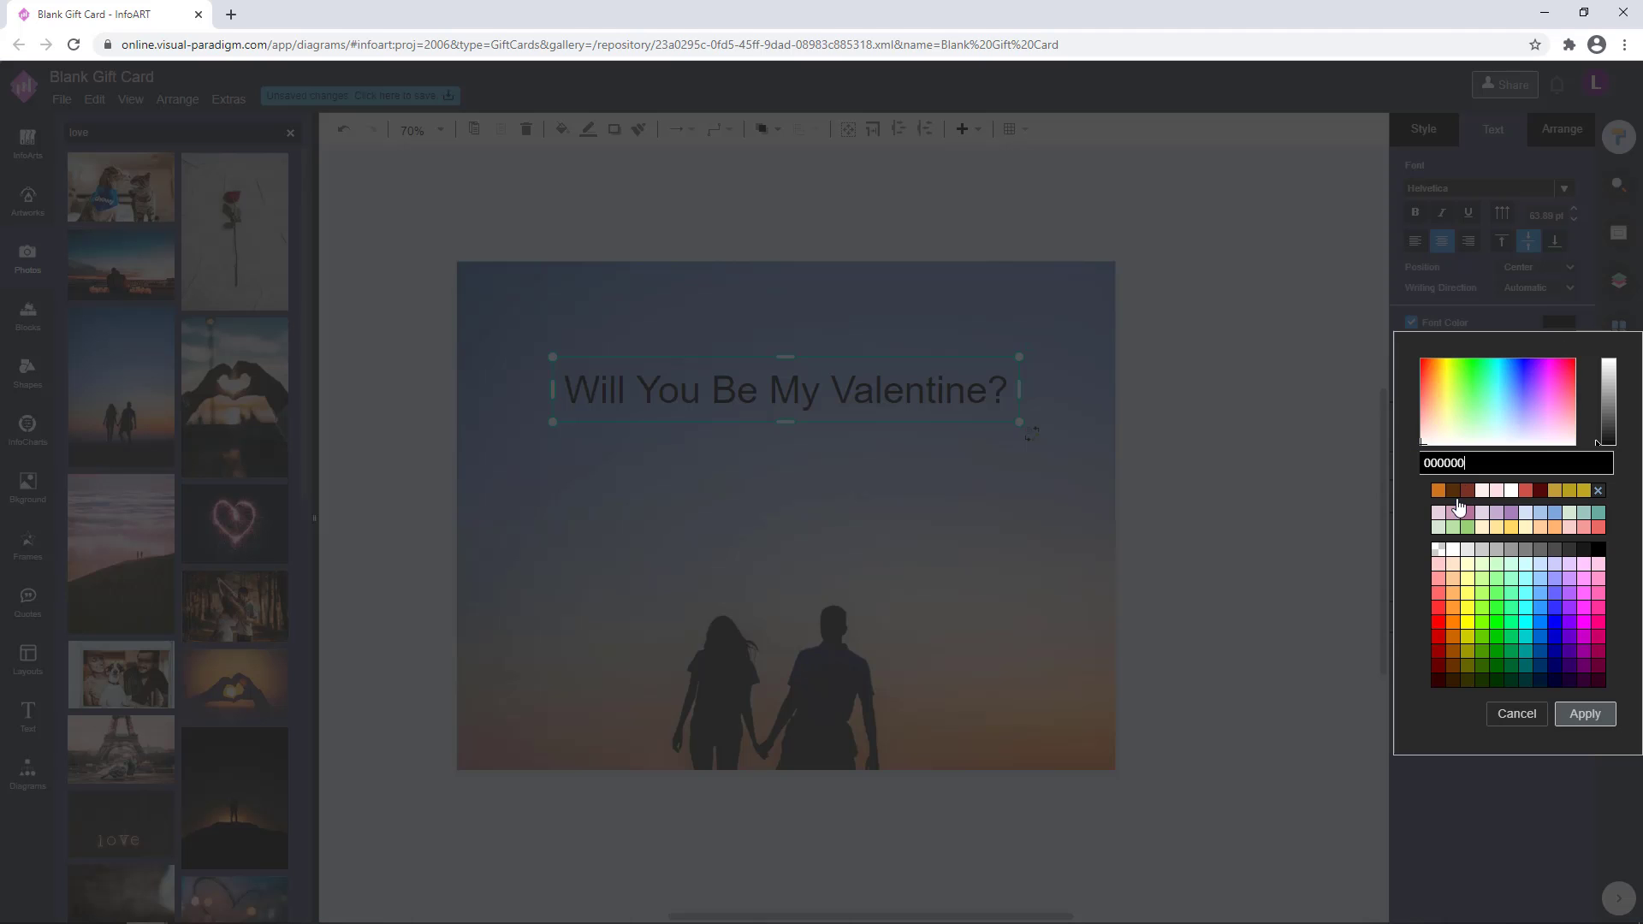
double_click(1452, 551)
Change the font of the "Will You Be My Valentine?" heading to Amaranth
double_click(909, 403)
click(1564, 209)
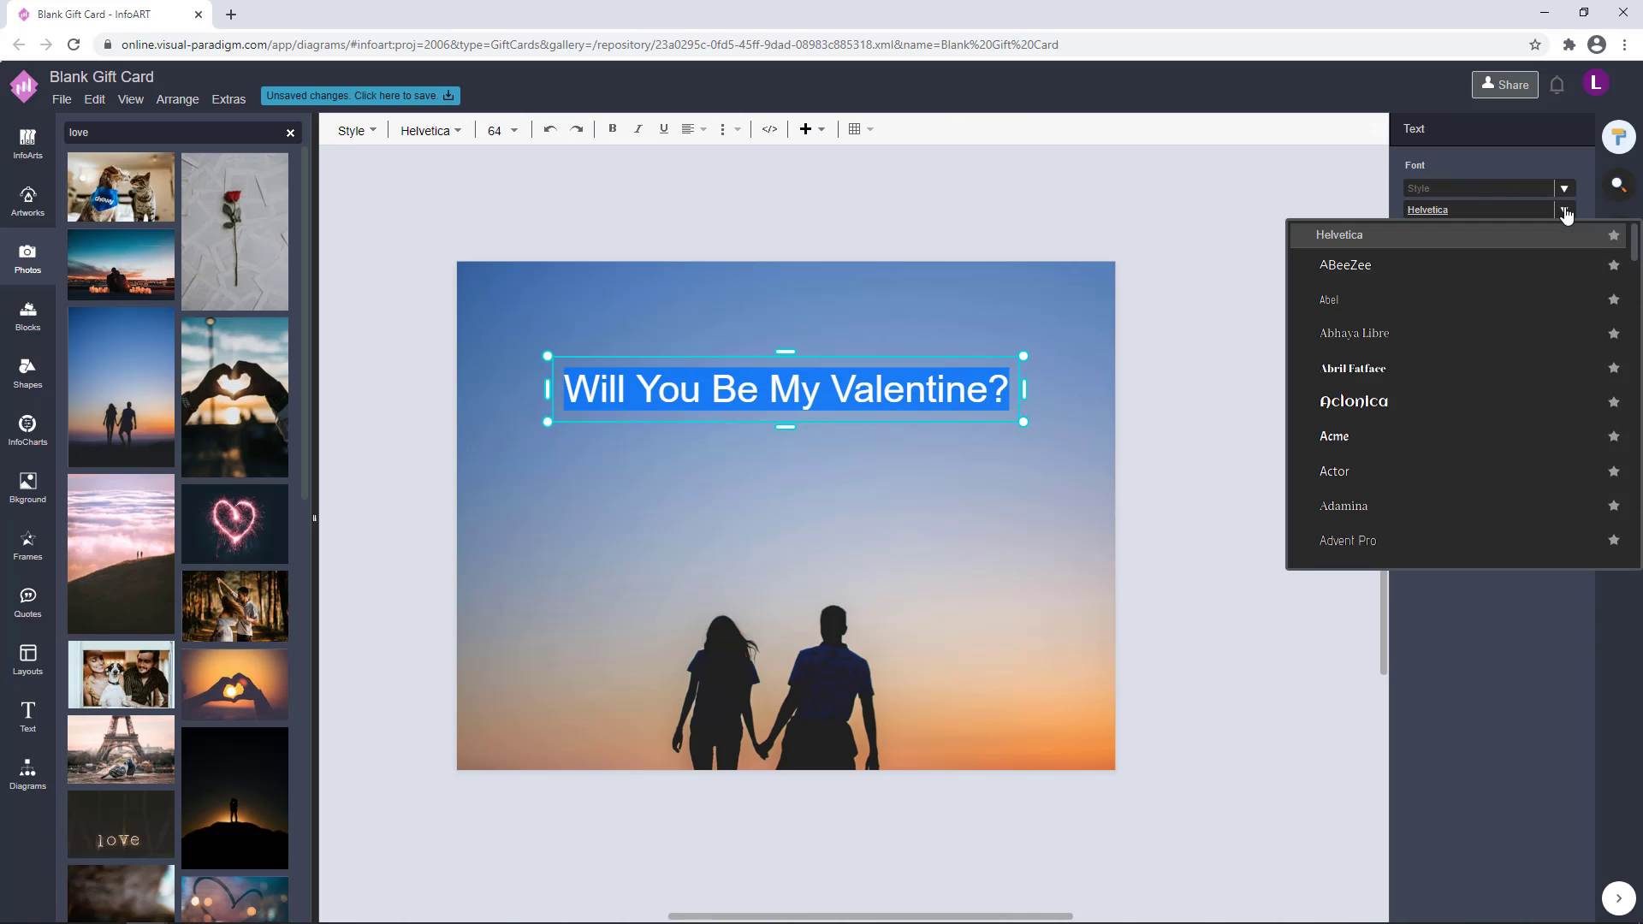
scroll(1471, 397, down, 6)
click(1471, 396)
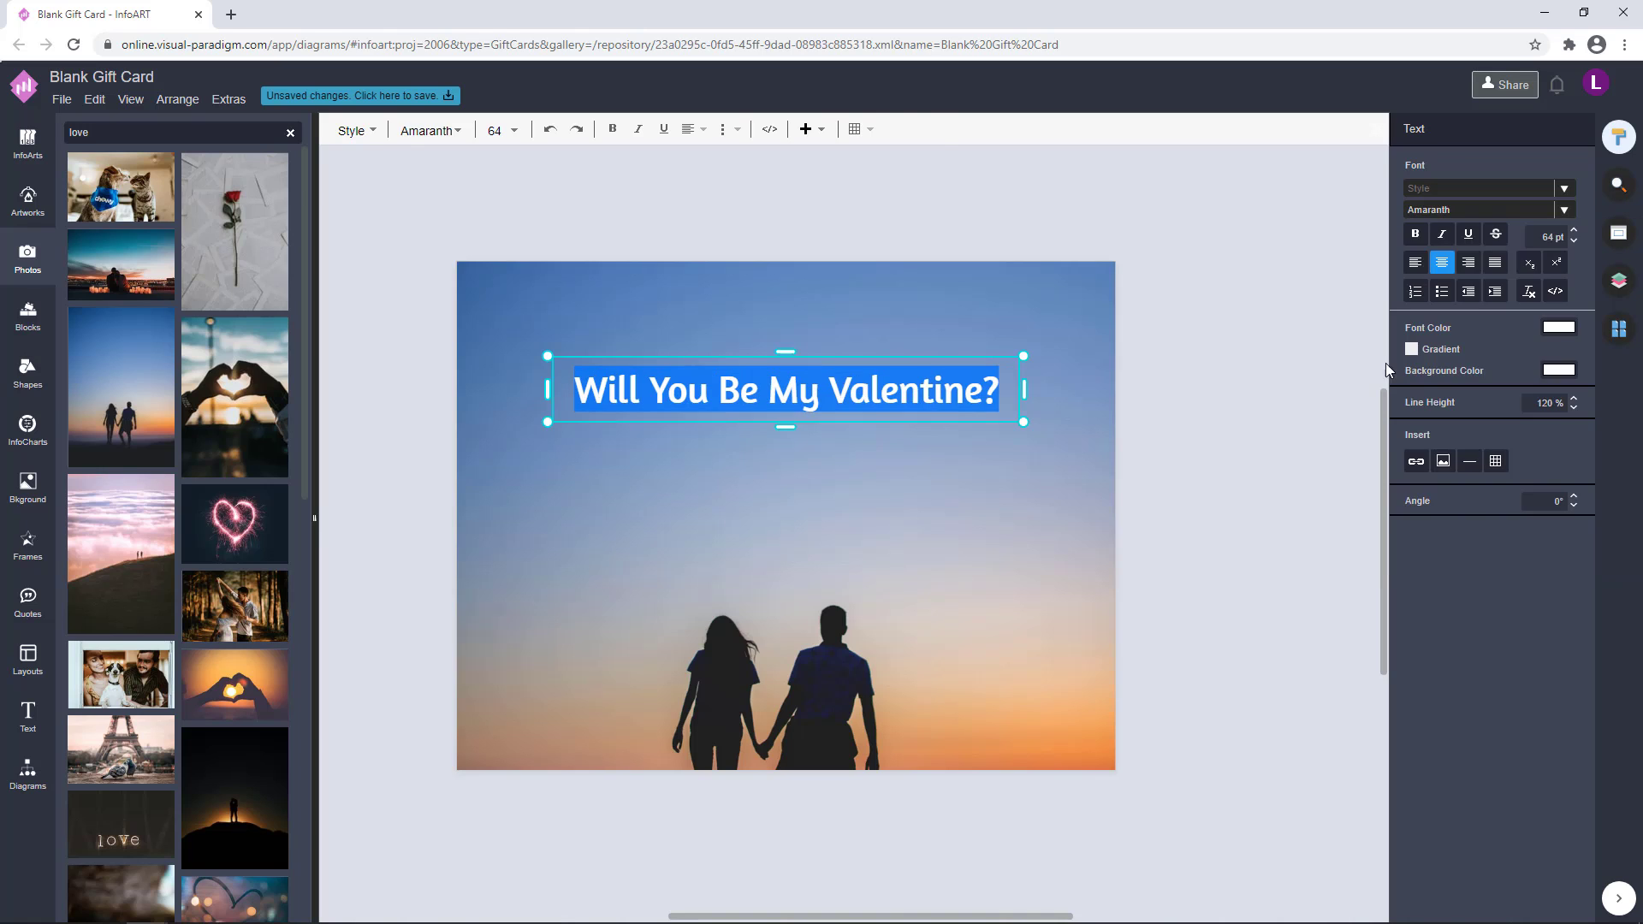
click(1193, 355)
Rewrite the heading in capitals as "WILL YOU BE MY VALENTINE?" and move it slightly up on the card
double_click(963, 385)
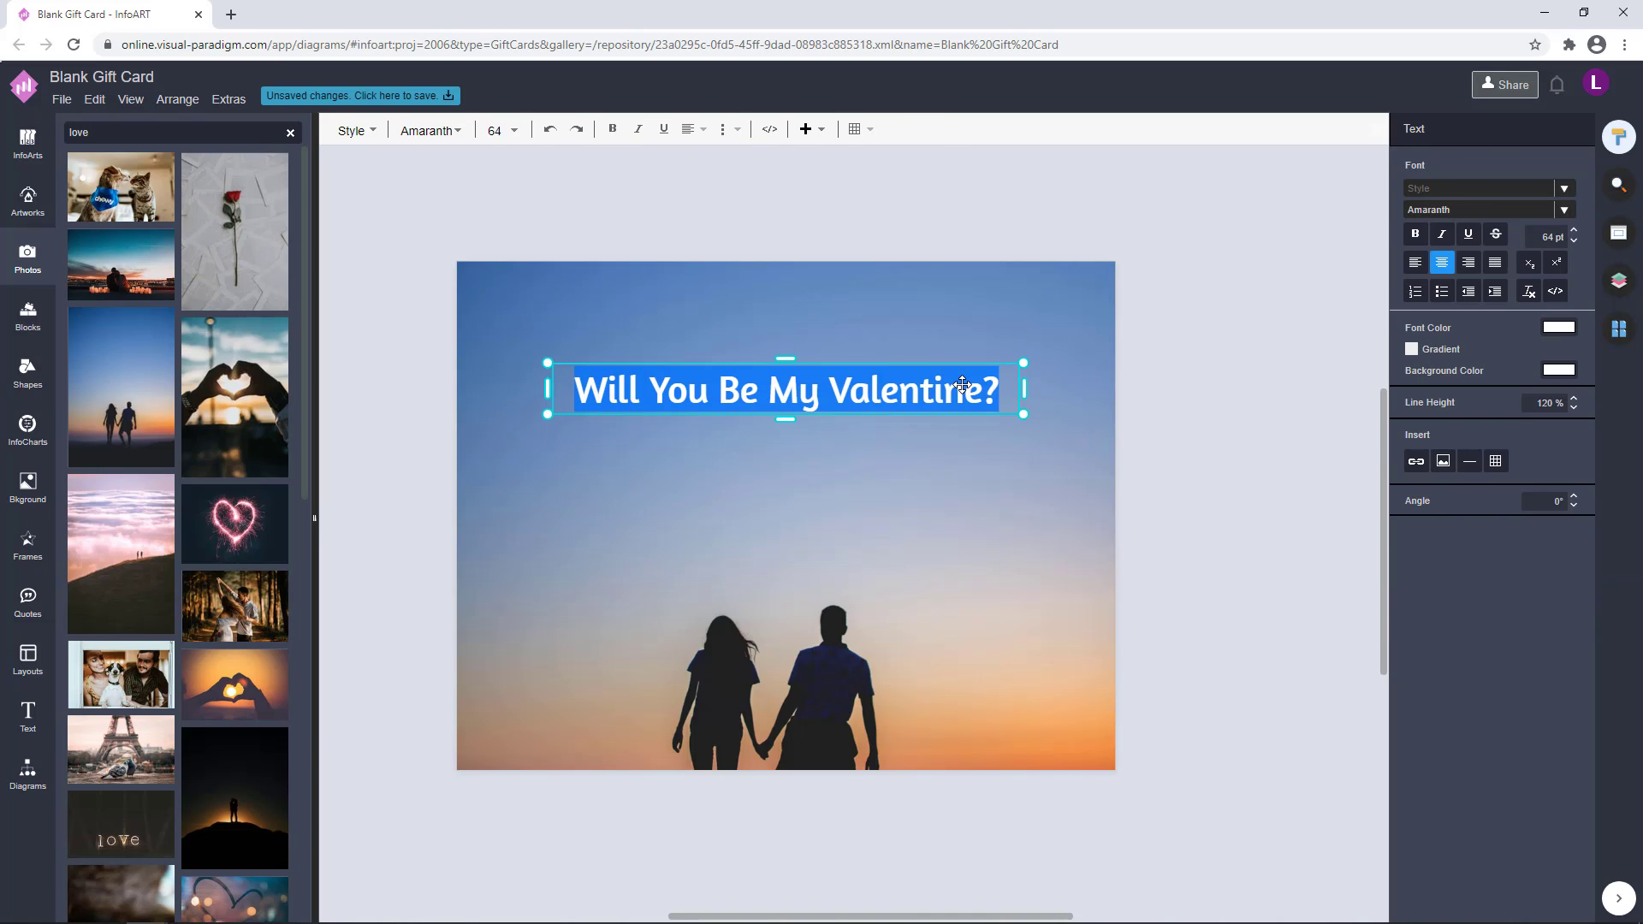
text(WILL YOU BE MY VALR)
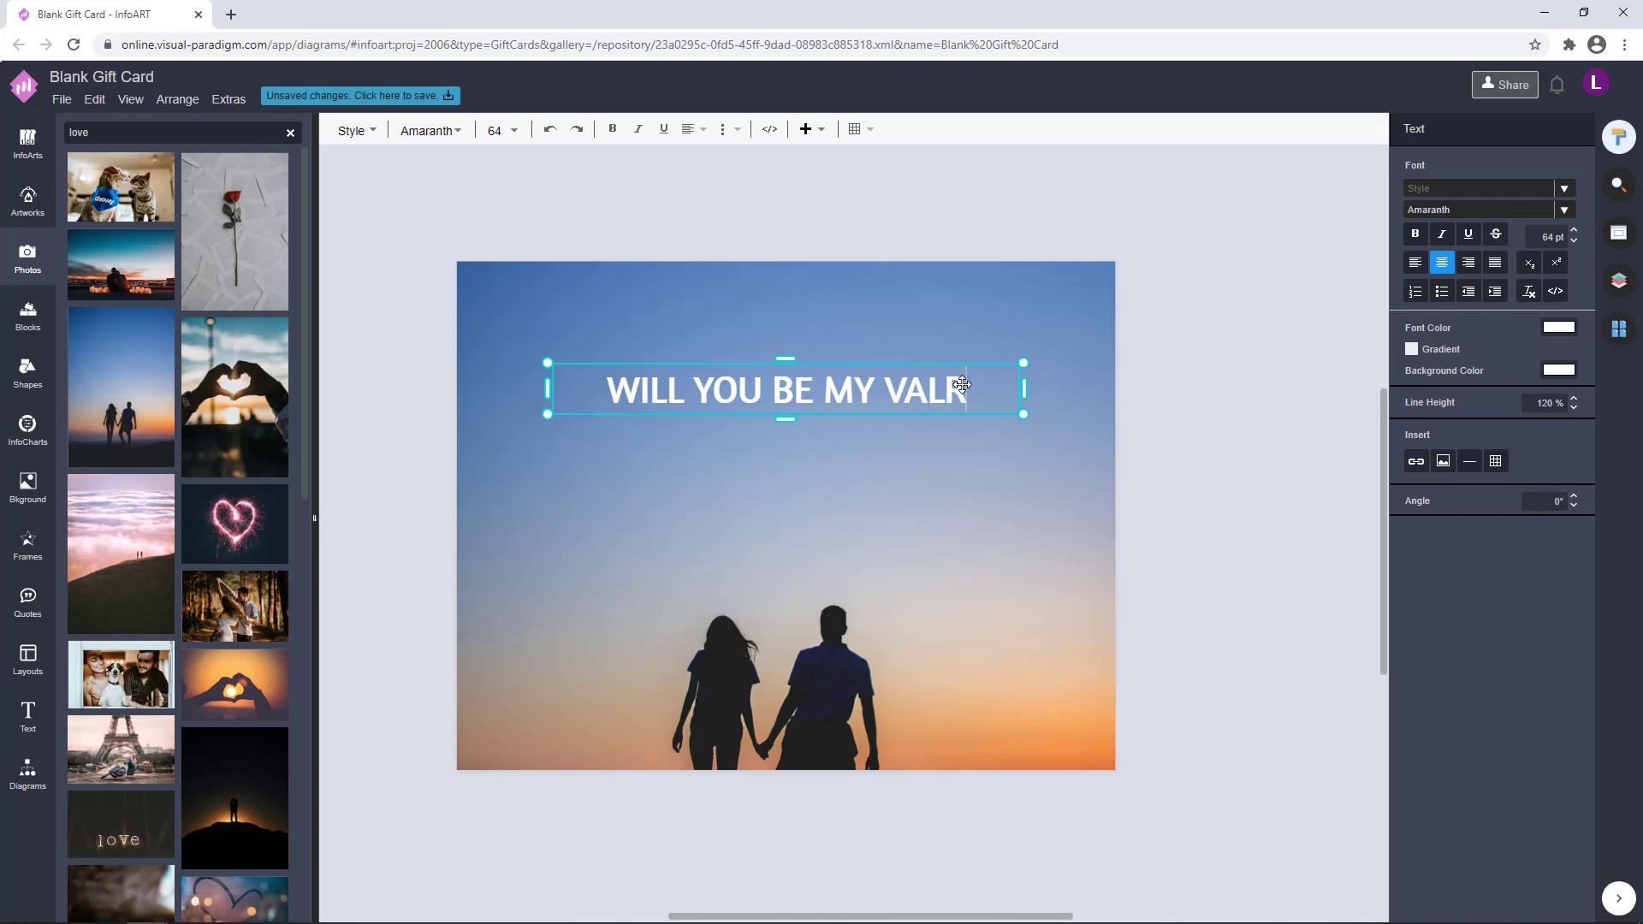
key(BackSpace)
text(ENTINE)
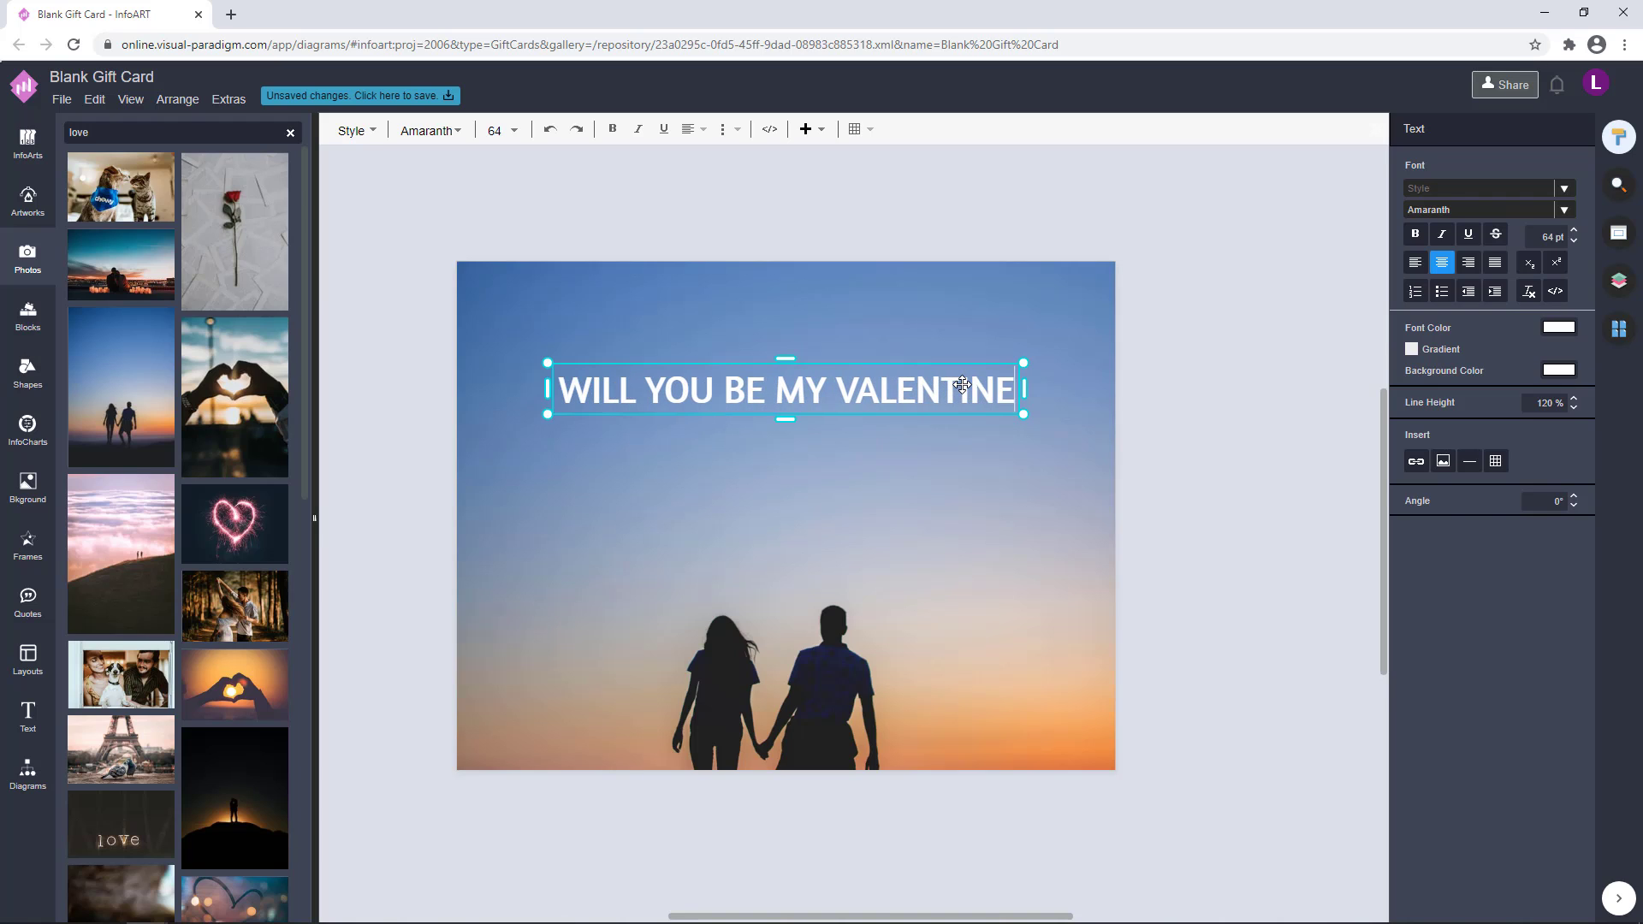
text(?)
key(Escape)
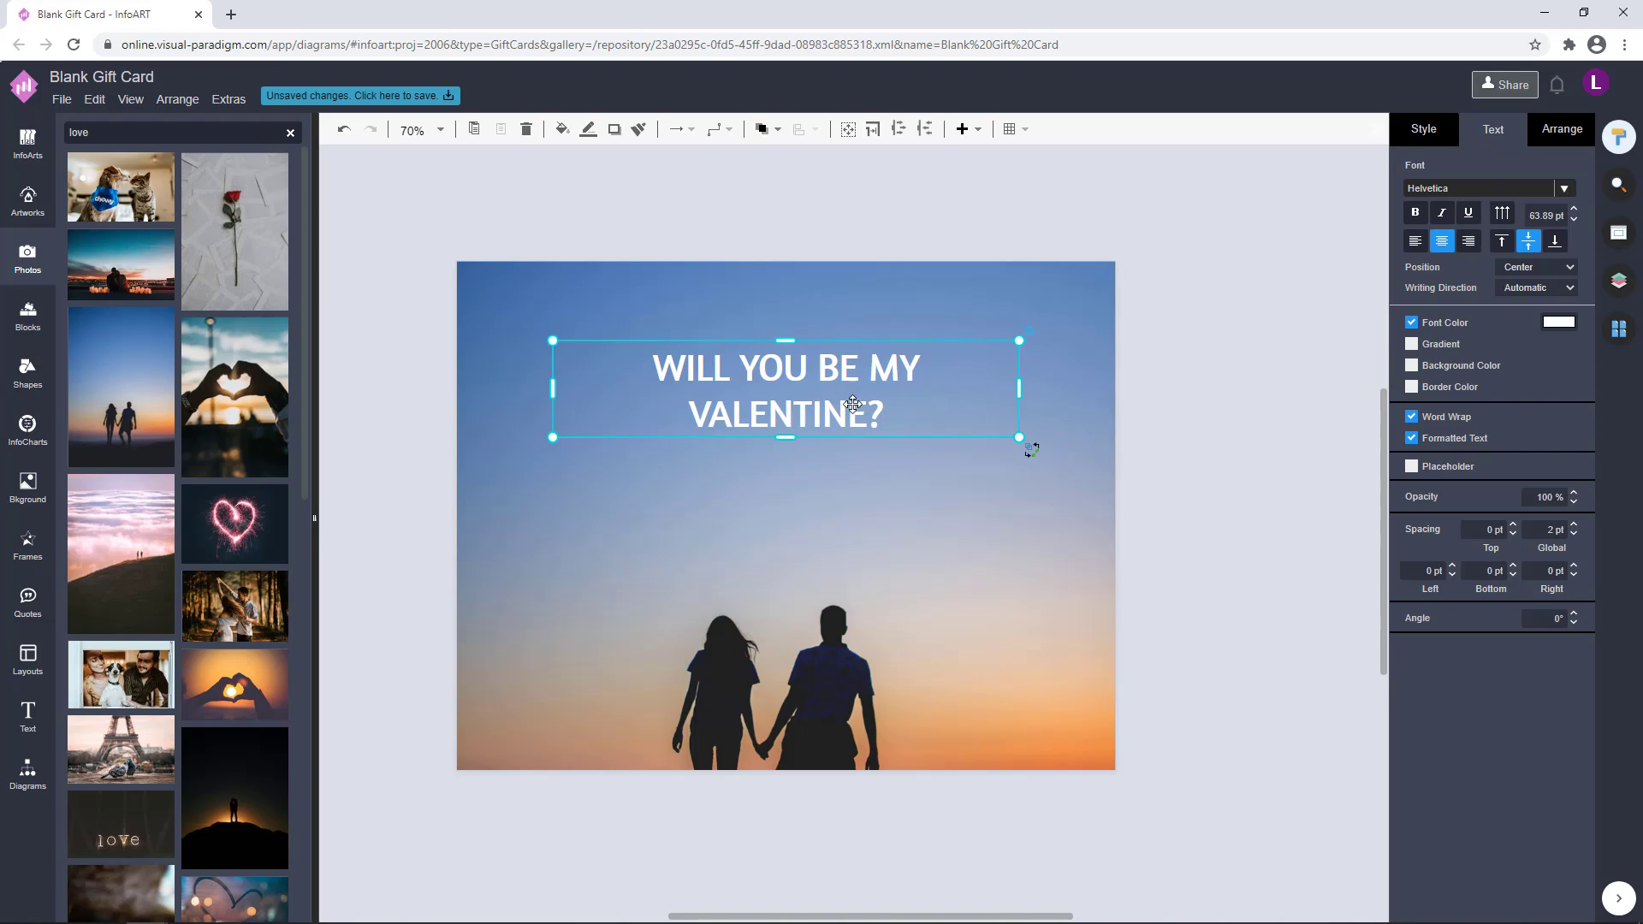
drag(782, 419, 782, 391)
click(1170, 355)
Try a wide, heavy font on the capitalised heading
double_click(915, 364)
click(1563, 211)
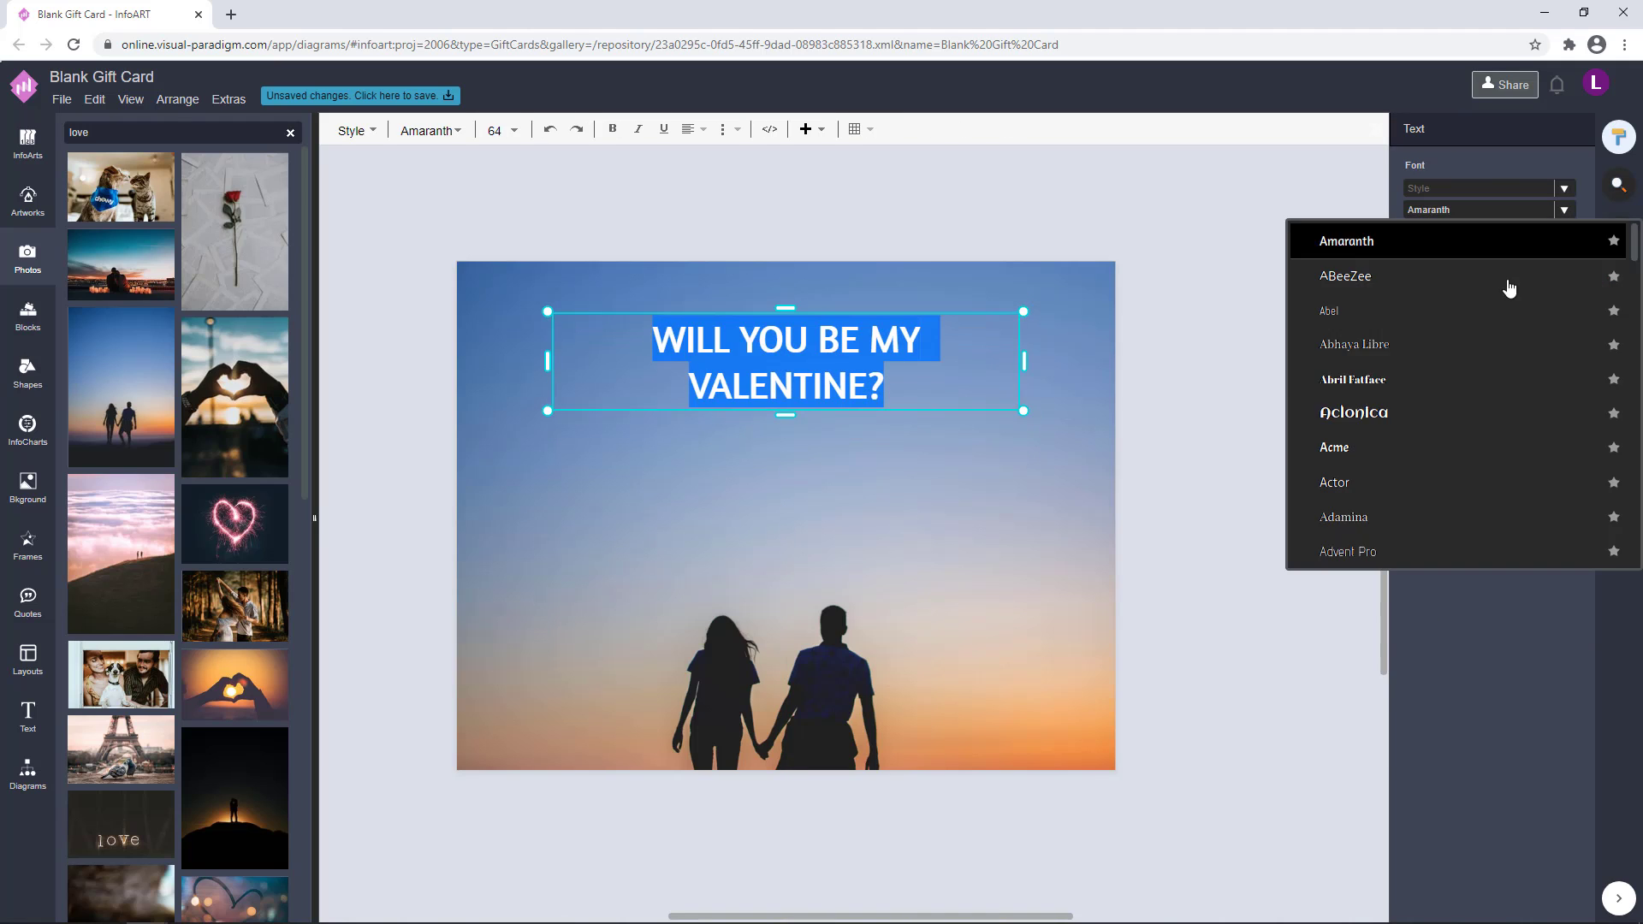
scroll(1454, 423, down, 5)
click(1403, 435)
click(1223, 303)
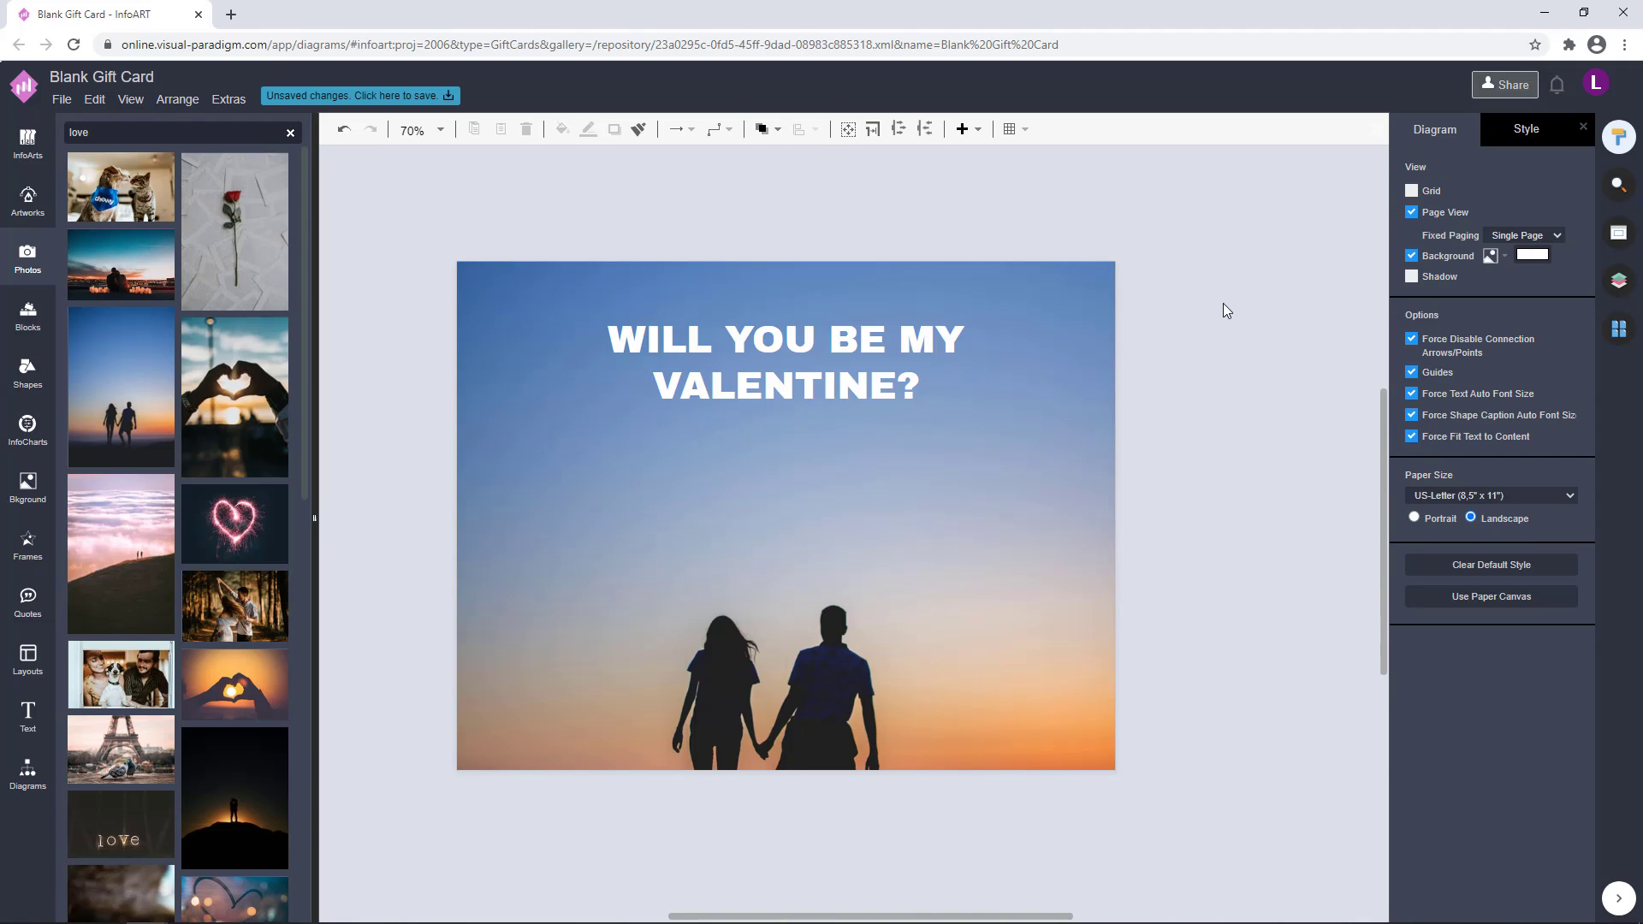
Set the heading's font to Anton and move the heading slightly lower on the card
double_click(906, 364)
click(1570, 214)
scroll(1445, 382, down, 3)
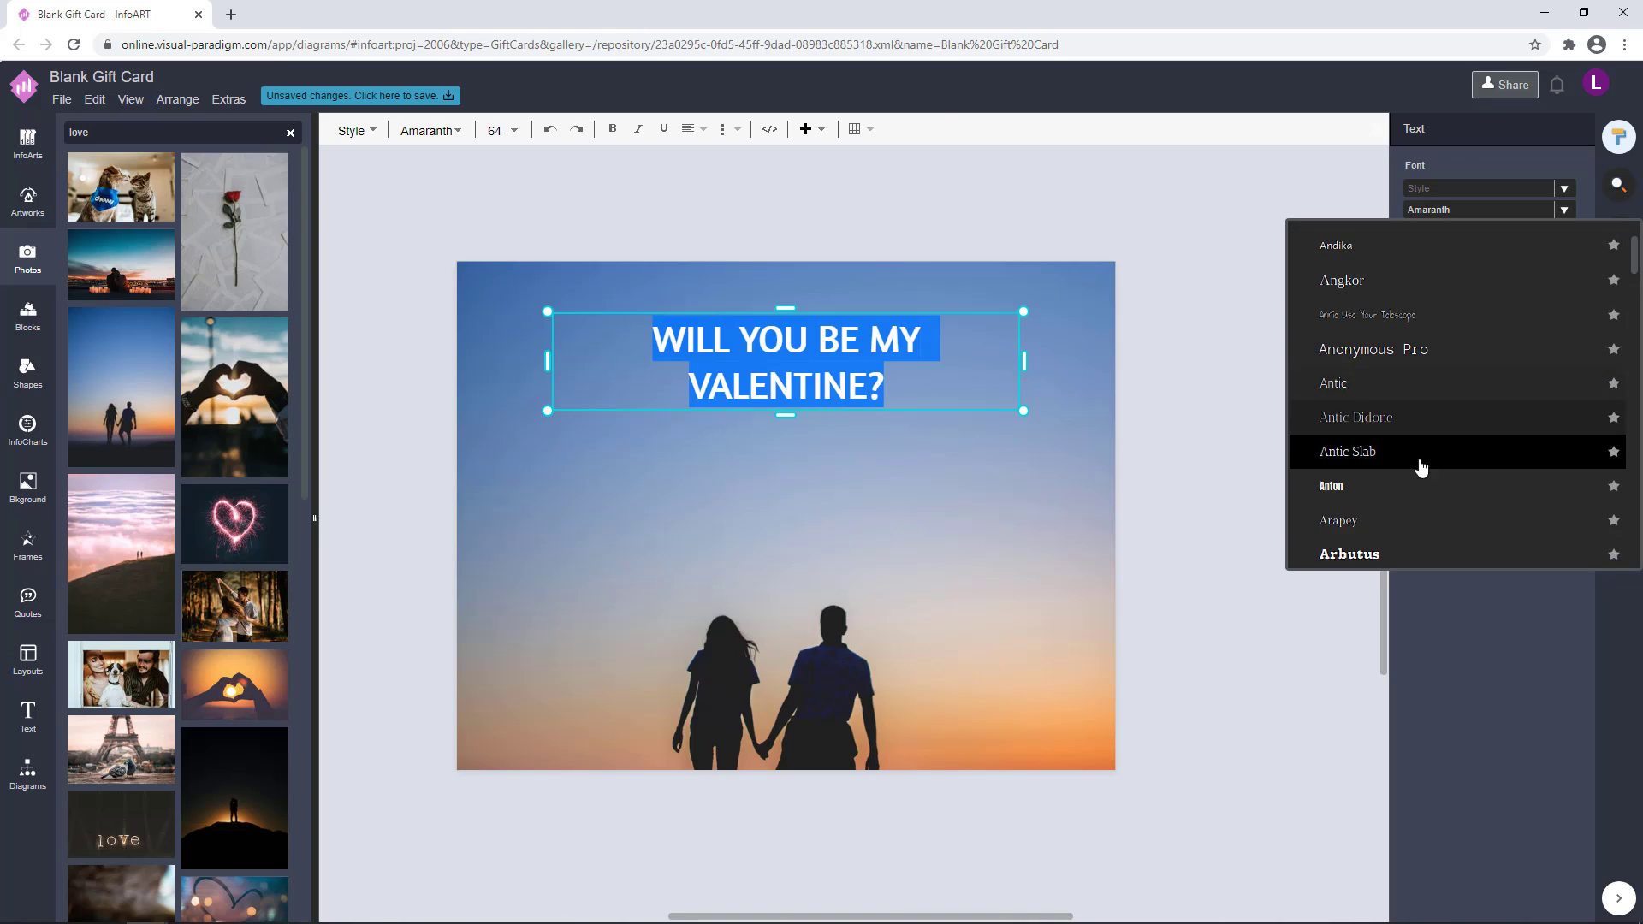
click(1419, 466)
click(1295, 429)
drag(905, 358, 917, 394)
click(1092, 347)
click(1318, 324)
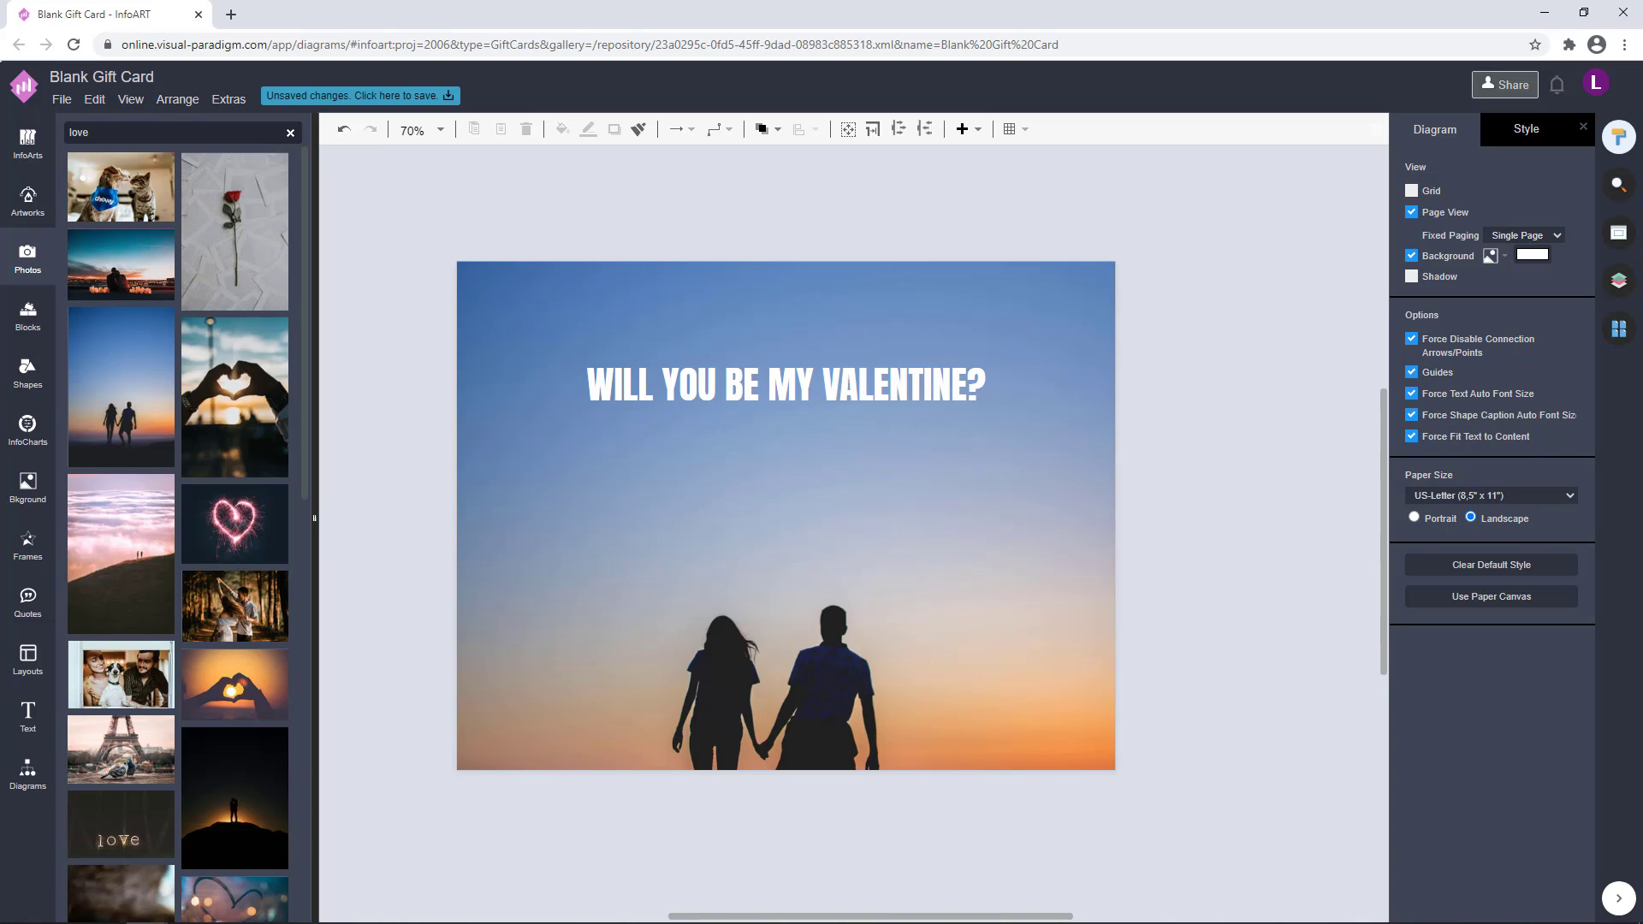
Place a copy of the heading above the original, shrink it to about 28 pt and centre it horizontally
ctrl+drag(878, 389, 882, 328)
drag(1027, 297, 768, 342)
drag(730, 341, 855, 339)
Change the font of the small heading copy to Alata
double_click(821, 336)
click(1480, 210)
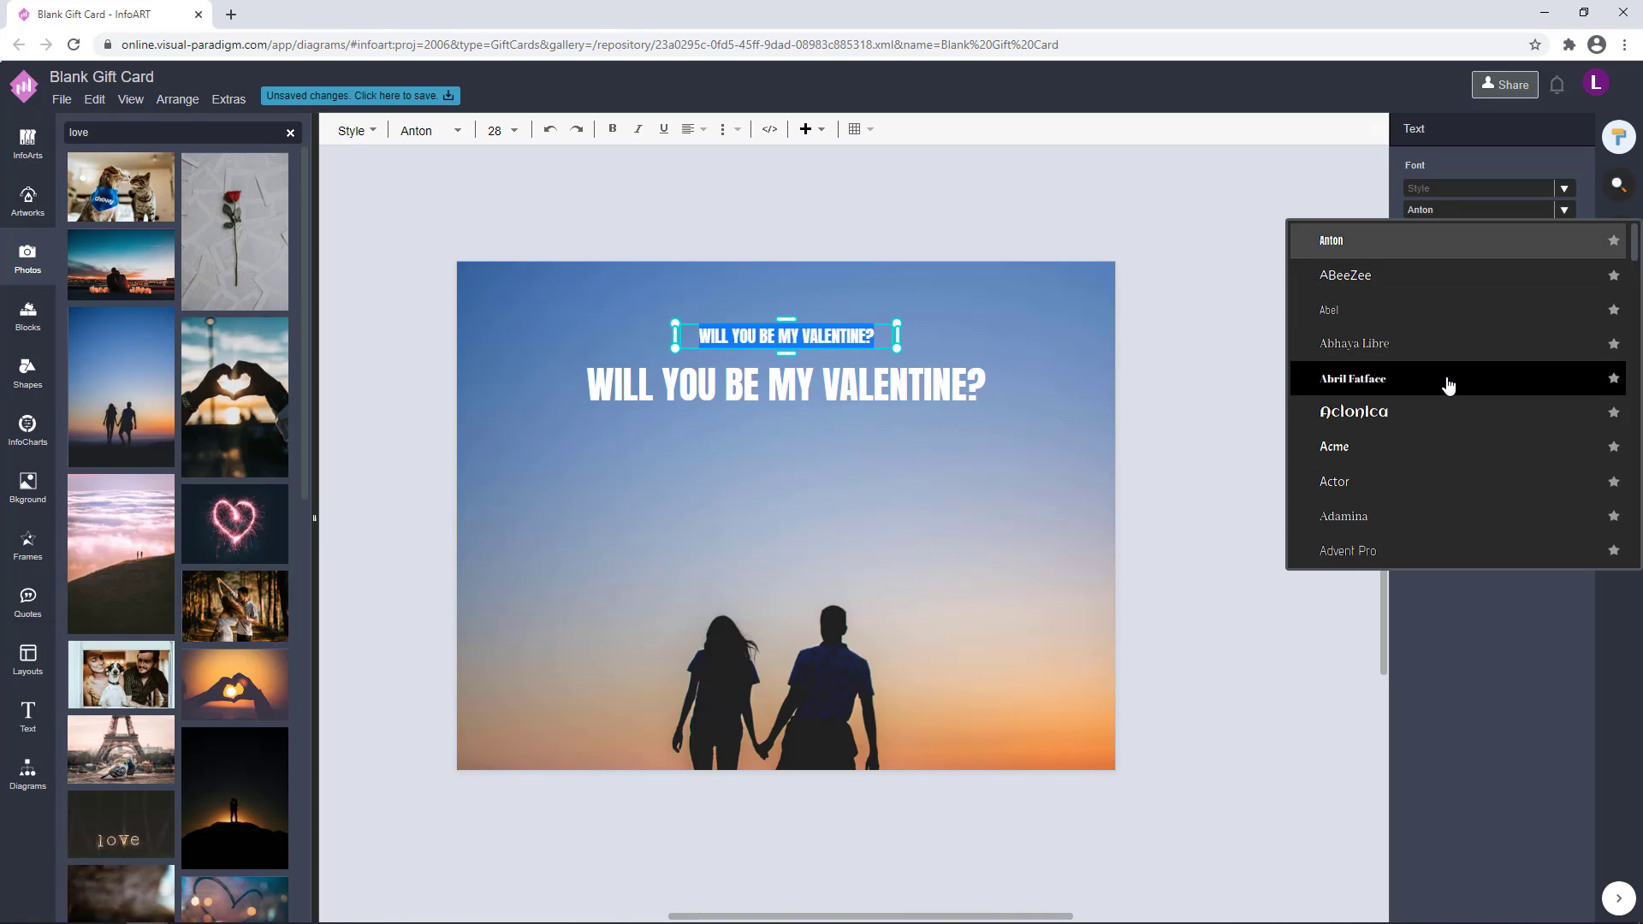
scroll(1448, 385, down, 5)
click(1421, 316)
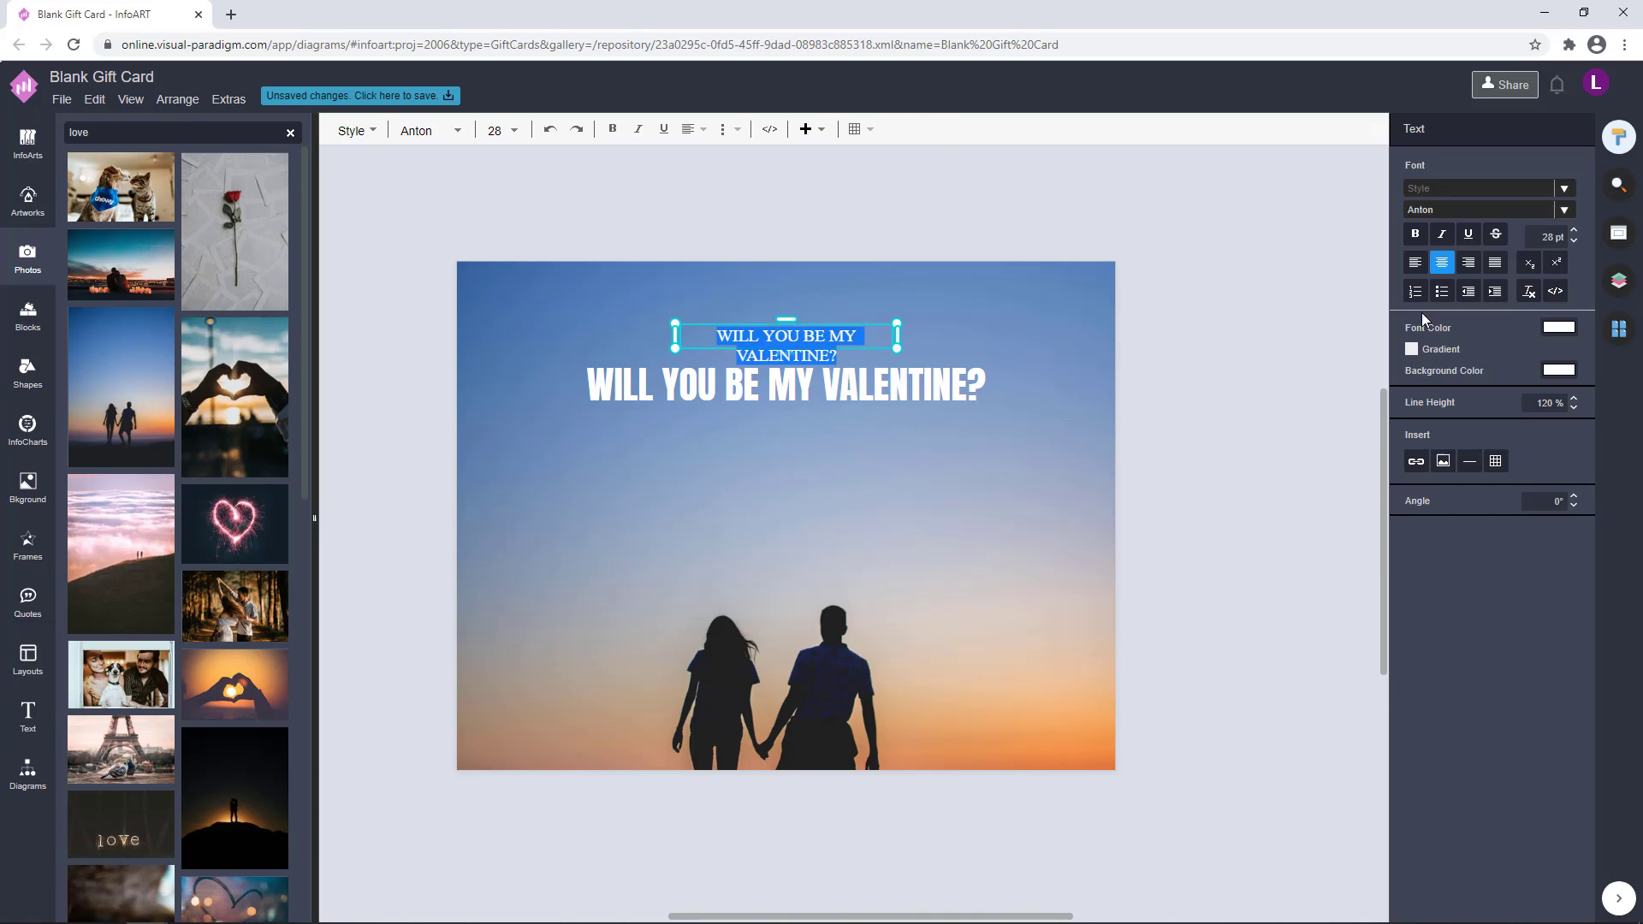
click(1172, 330)
click(817, 333)
click(1042, 306)
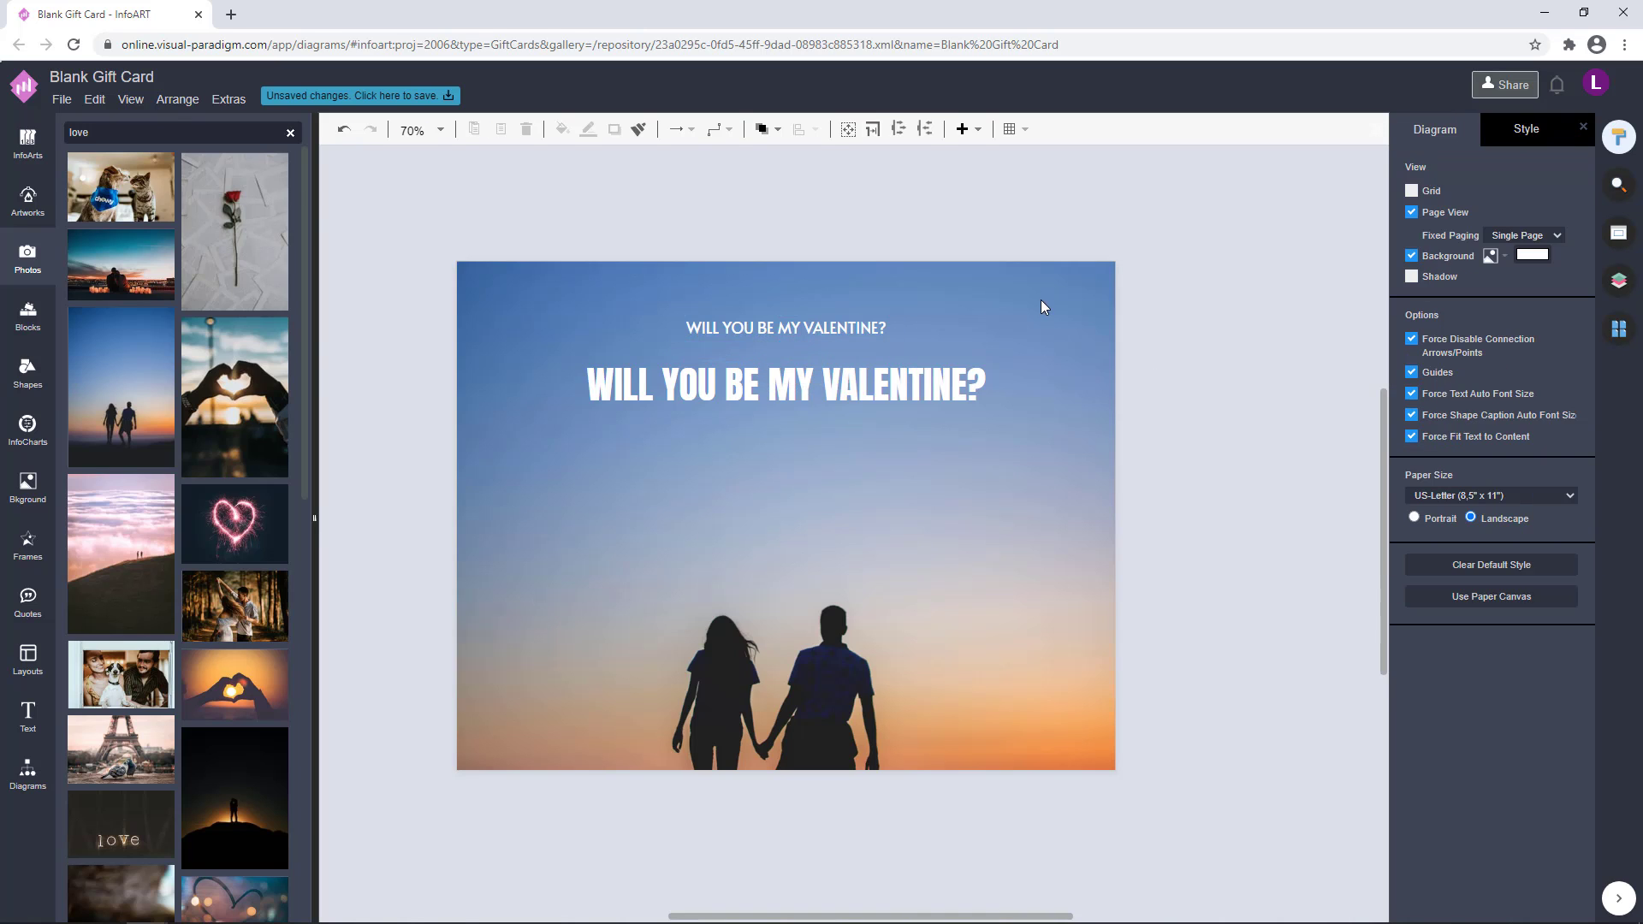
Delete the large Anton heading from the card
click(882, 374)
drag(941, 385, 935, 215)
key(Delete)
Enlarge the remaining small Alata heading and centre it in the upper part of the card as the main heading
click(876, 332)
drag(891, 344, 1025, 452)
drag(944, 335, 873, 386)
drag(941, 409, 1009, 446)
Duplicate the Alata heading and place the copy above it at about 20 pt
drag(924, 389, 775, 311)
key(ctrl+d)
drag(738, 325, 814, 342)
Change the font of the small text line above the heading to Aubrey
double_click(813, 343)
click(1563, 211)
scroll(1359, 428, down, 3)
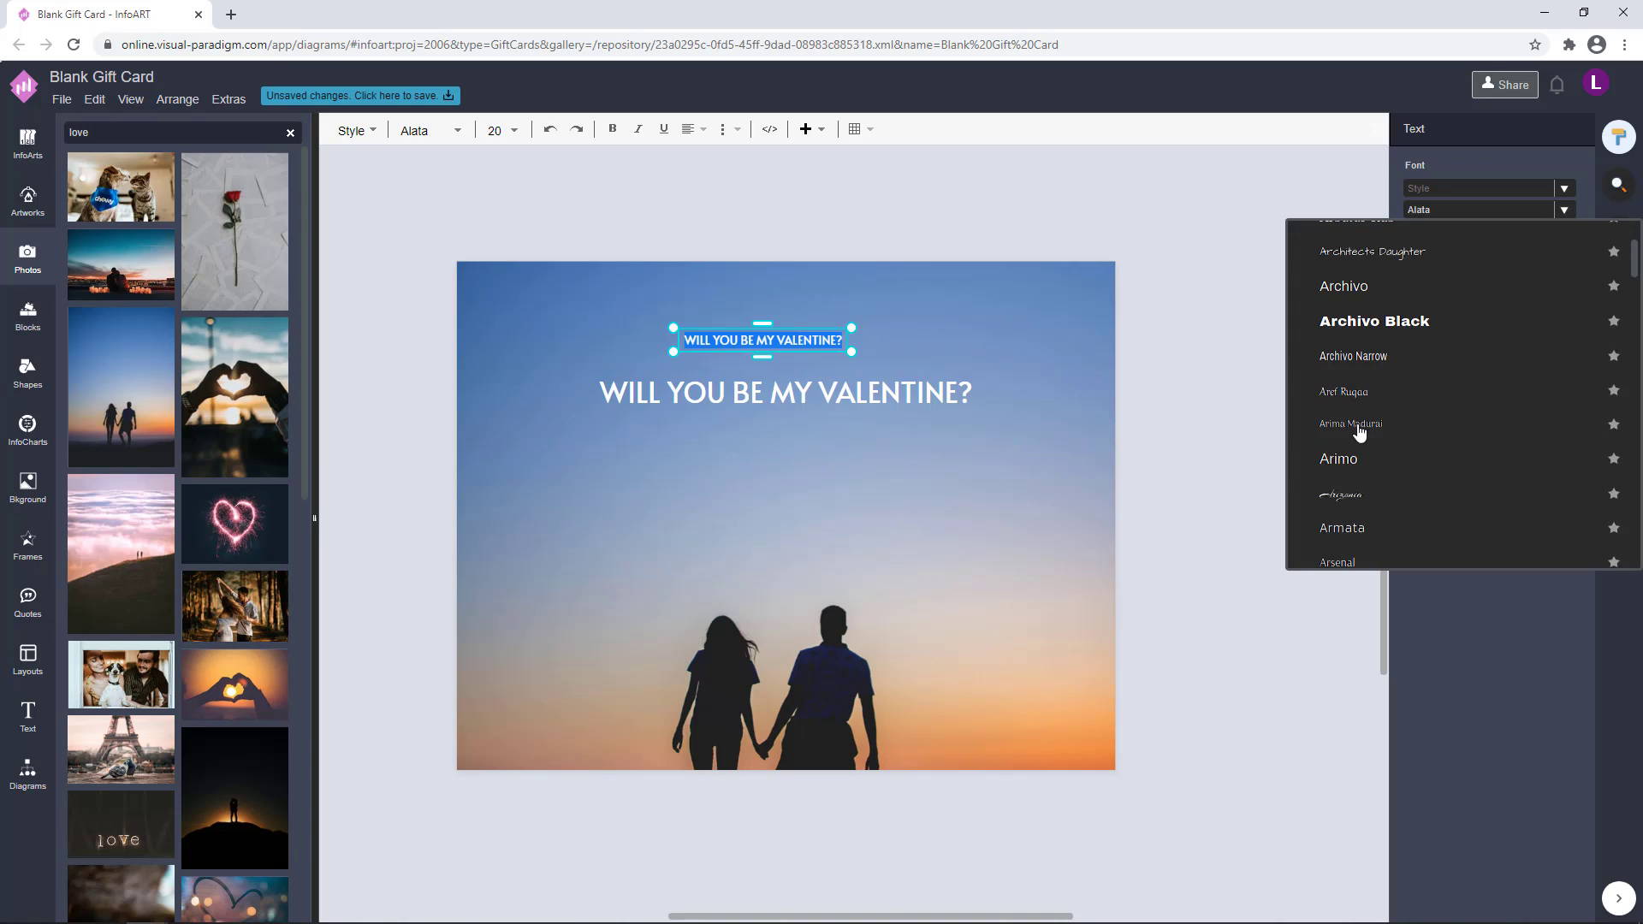
scroll(1440, 465, down, 8)
scroll(1441, 466, down, 5)
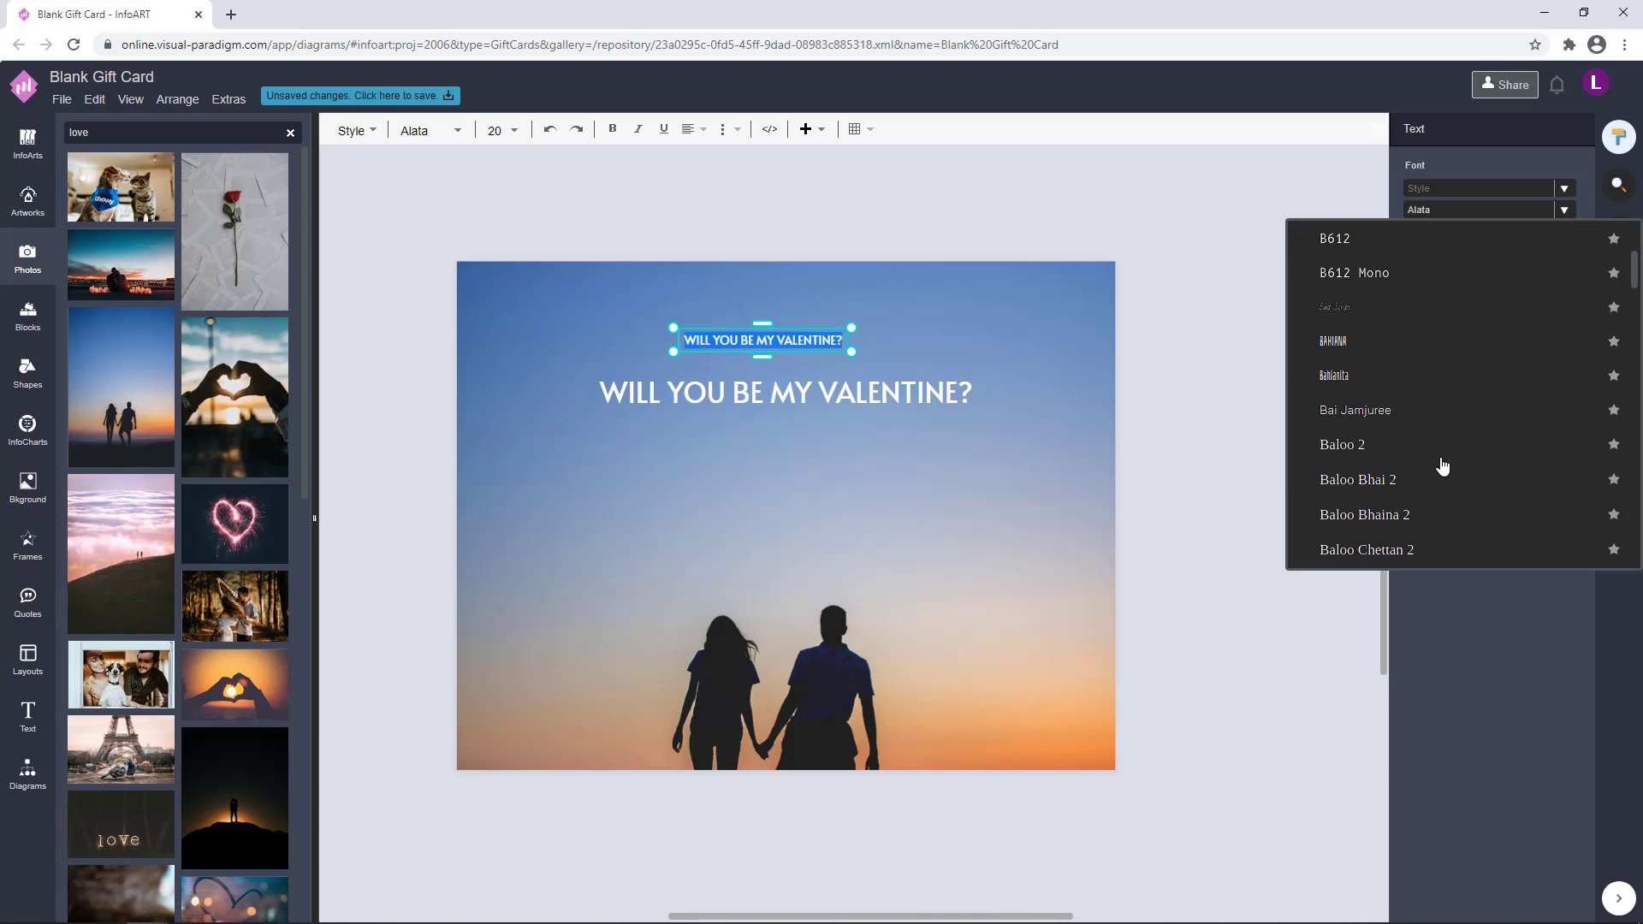
scroll(1441, 465, up, 5)
click(1379, 339)
click(787, 340)
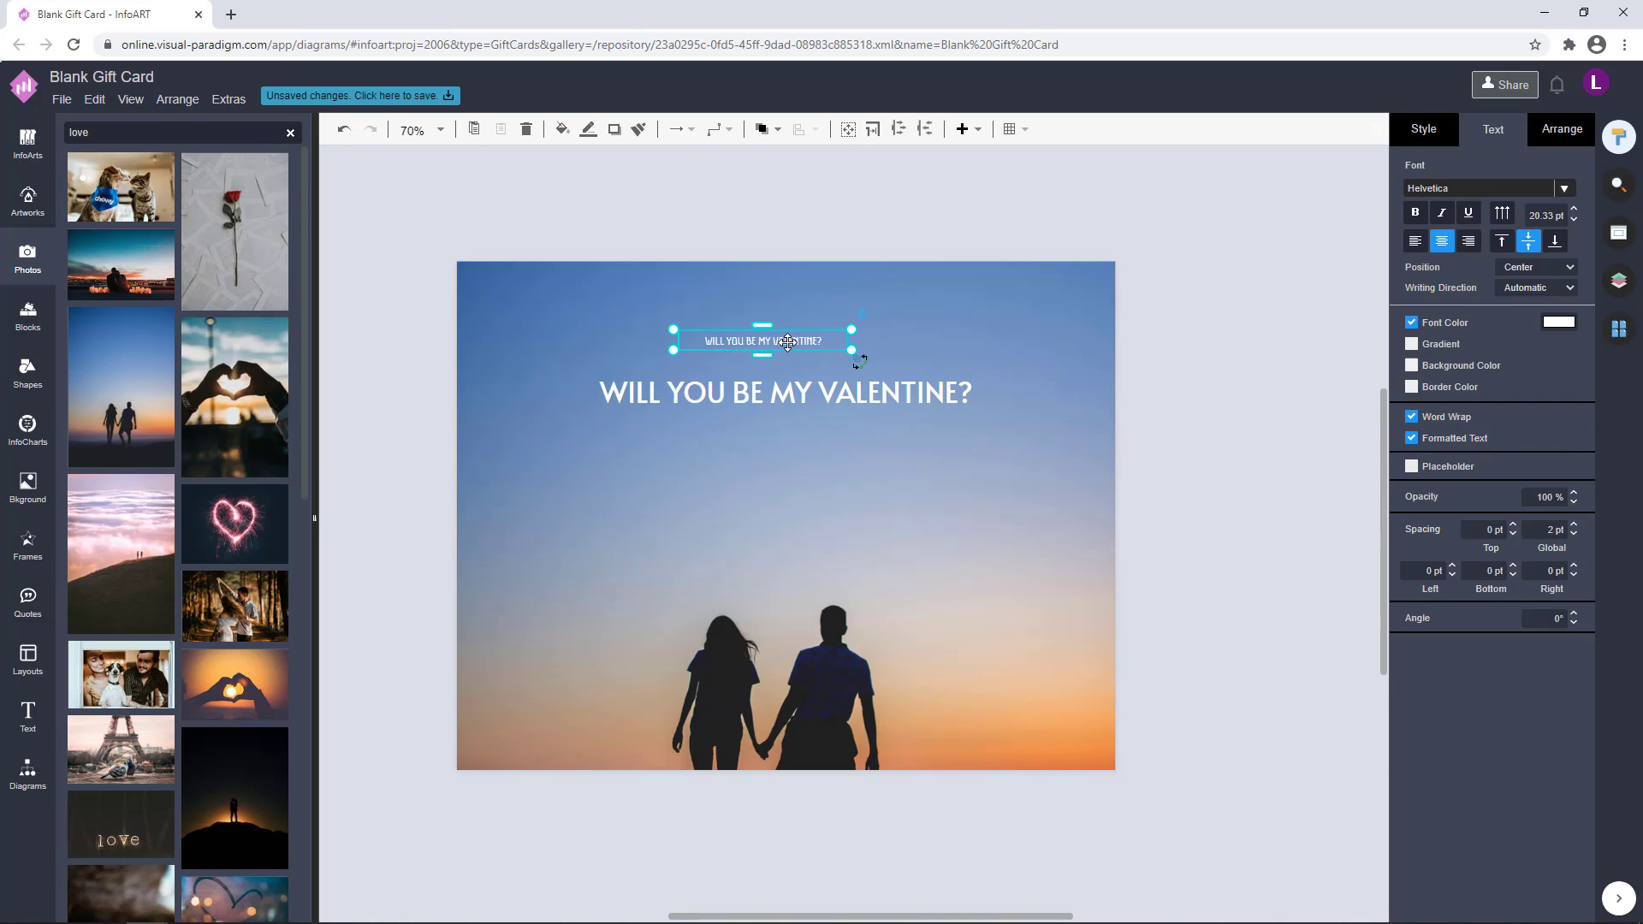
Replace the small line's text with a "Dear" greeting and the recipient's name, and enlarge it to about 33 pt
double_click(787, 340)
text(Dear Christina,)
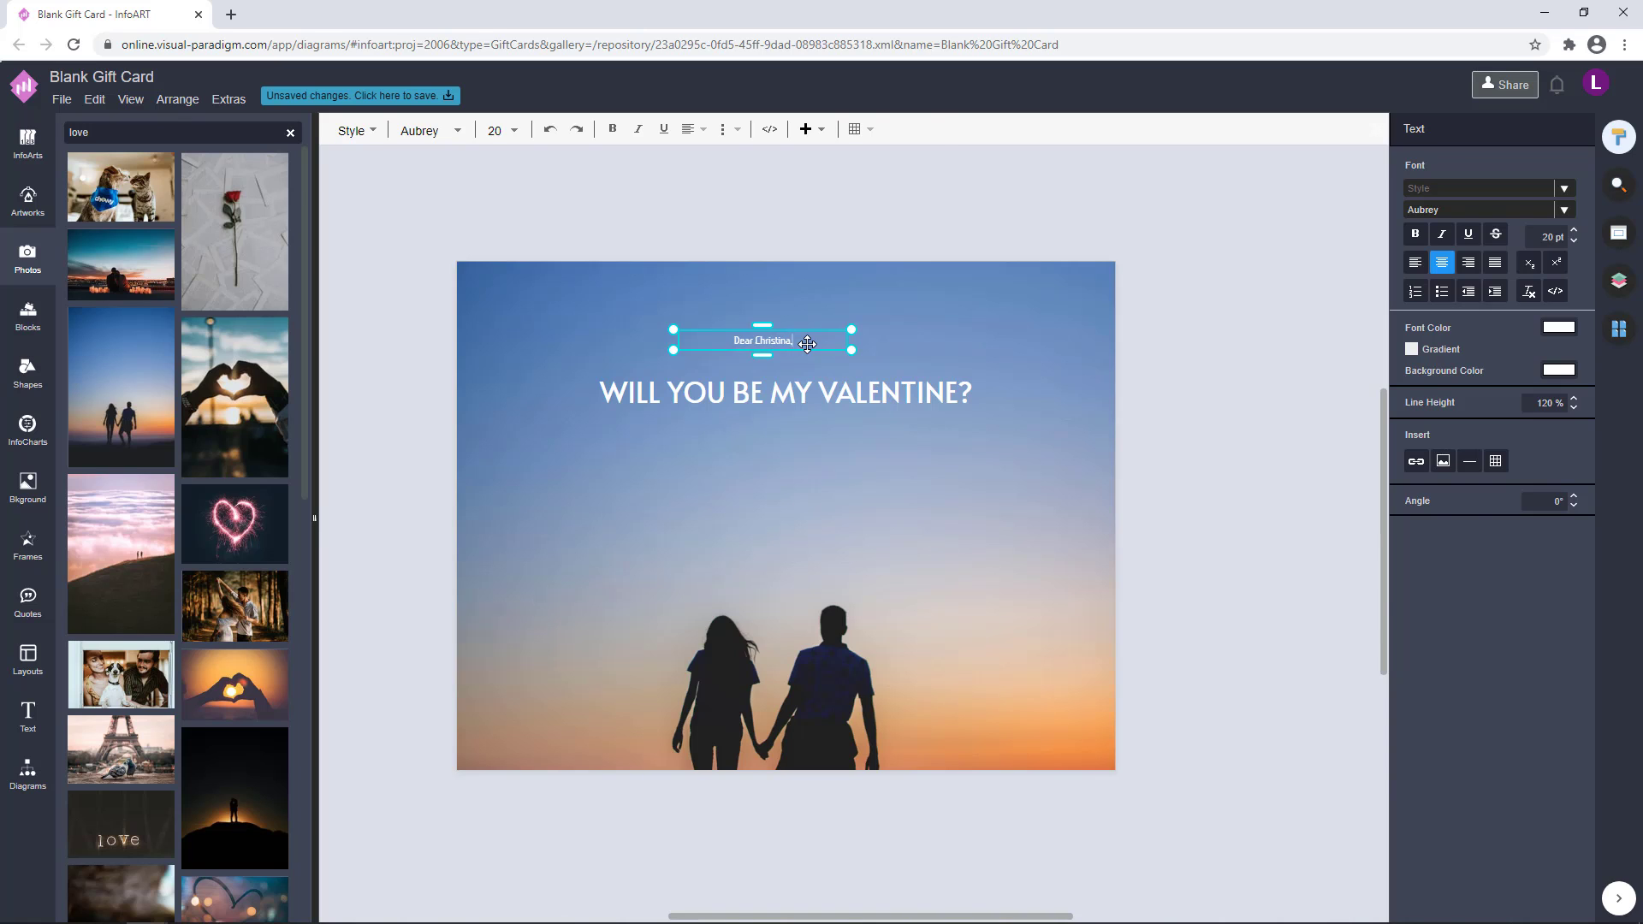
click(1187, 346)
click(772, 336)
drag(851, 349, 942, 356)
Change the greeting line's font to Bellefair
double_click(833, 334)
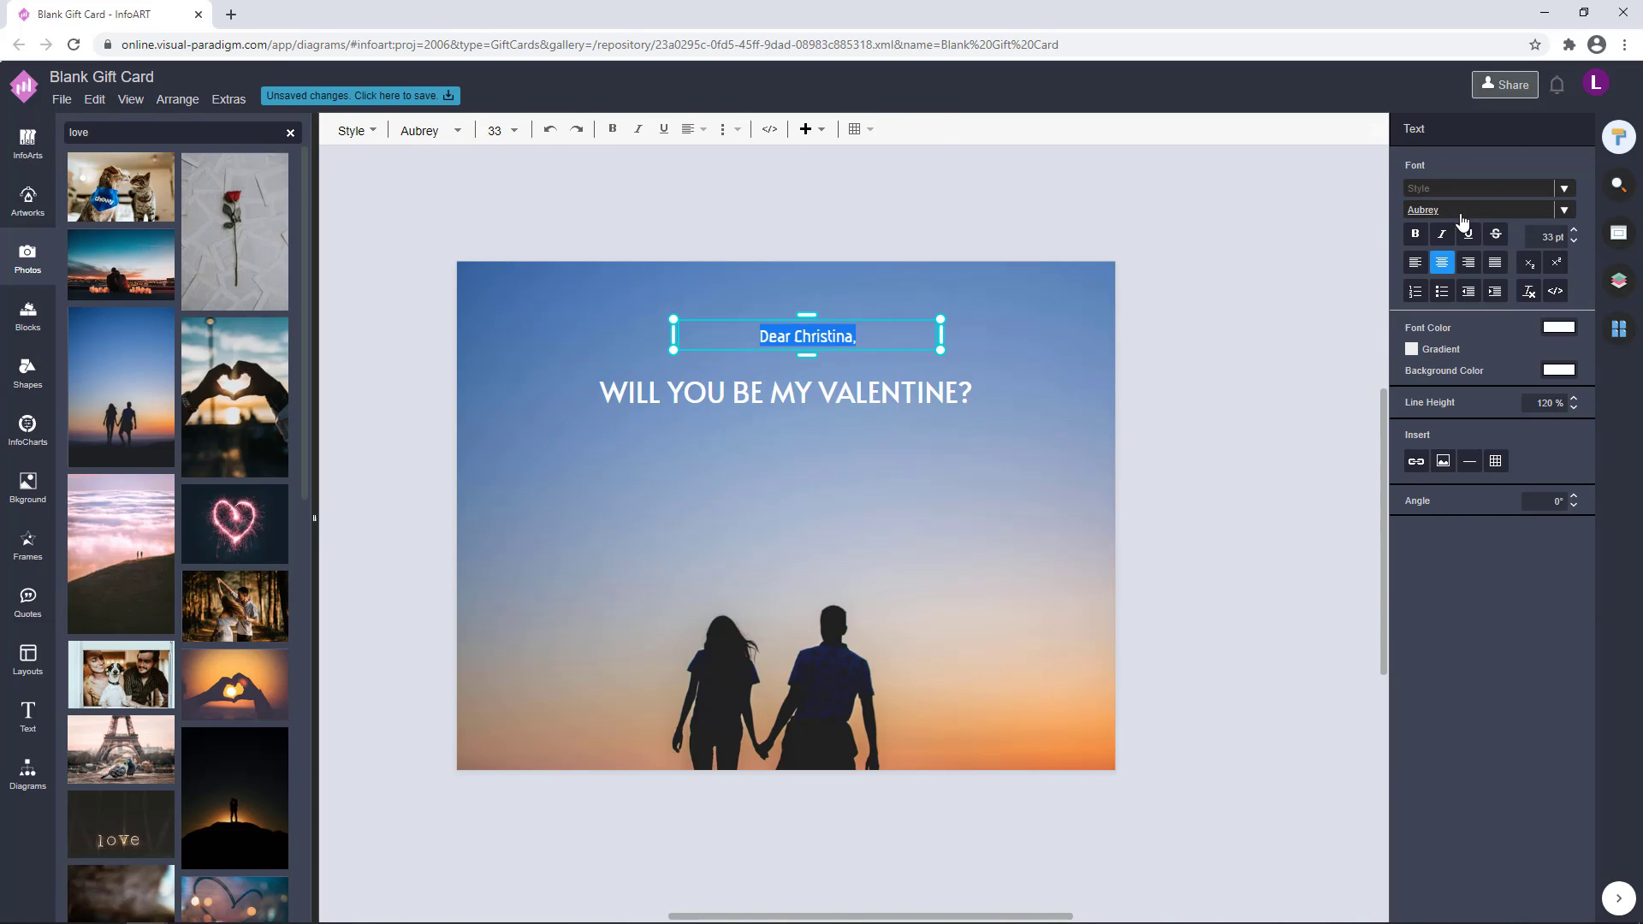
click(1461, 220)
scroll(1455, 366, down, 5)
click(1433, 406)
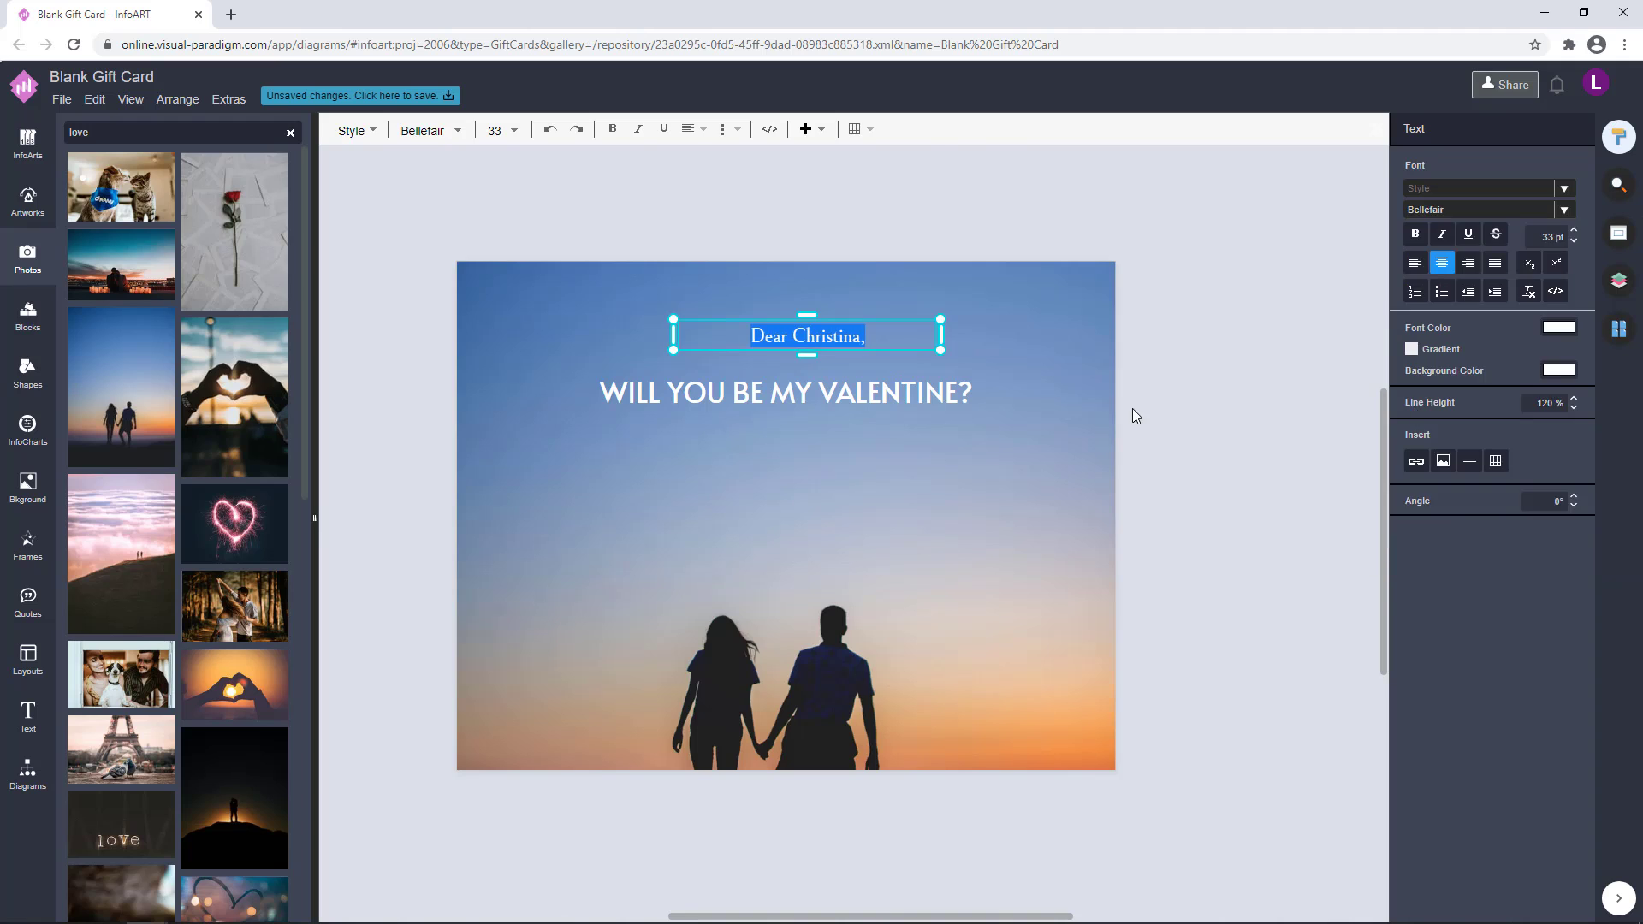
click(1134, 416)
Change the greeting line's font to Asap Condensed
double_click(834, 336)
click(1472, 210)
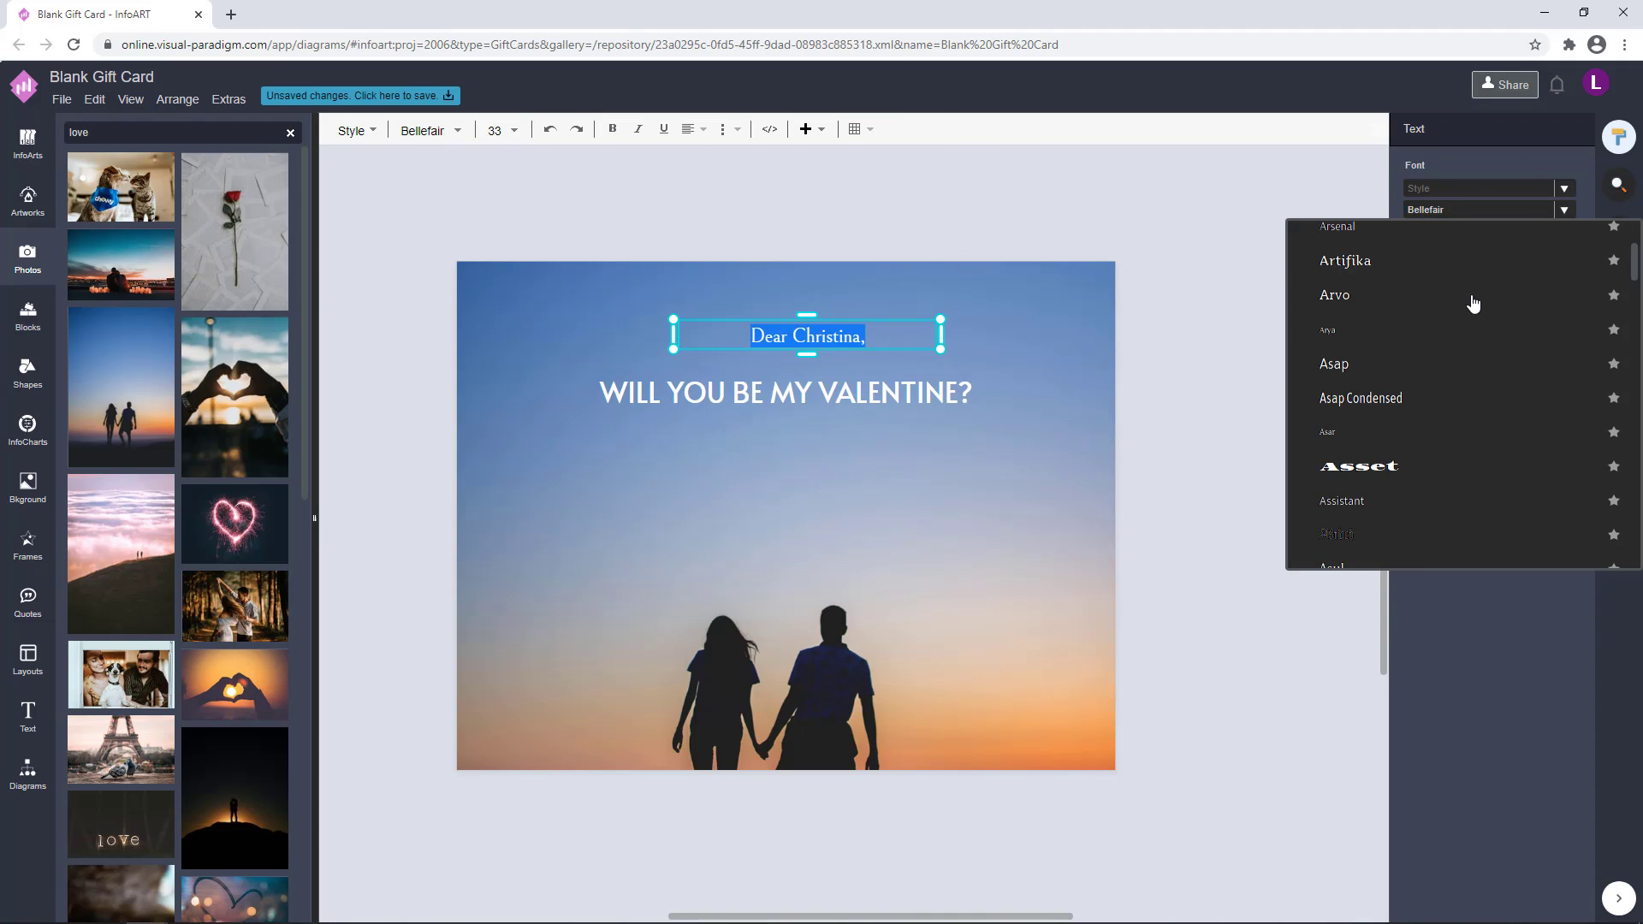
click(1423, 408)
click(1081, 352)
Change the greeting line's font to Bai Jamjuree
double_click(866, 335)
click(1471, 210)
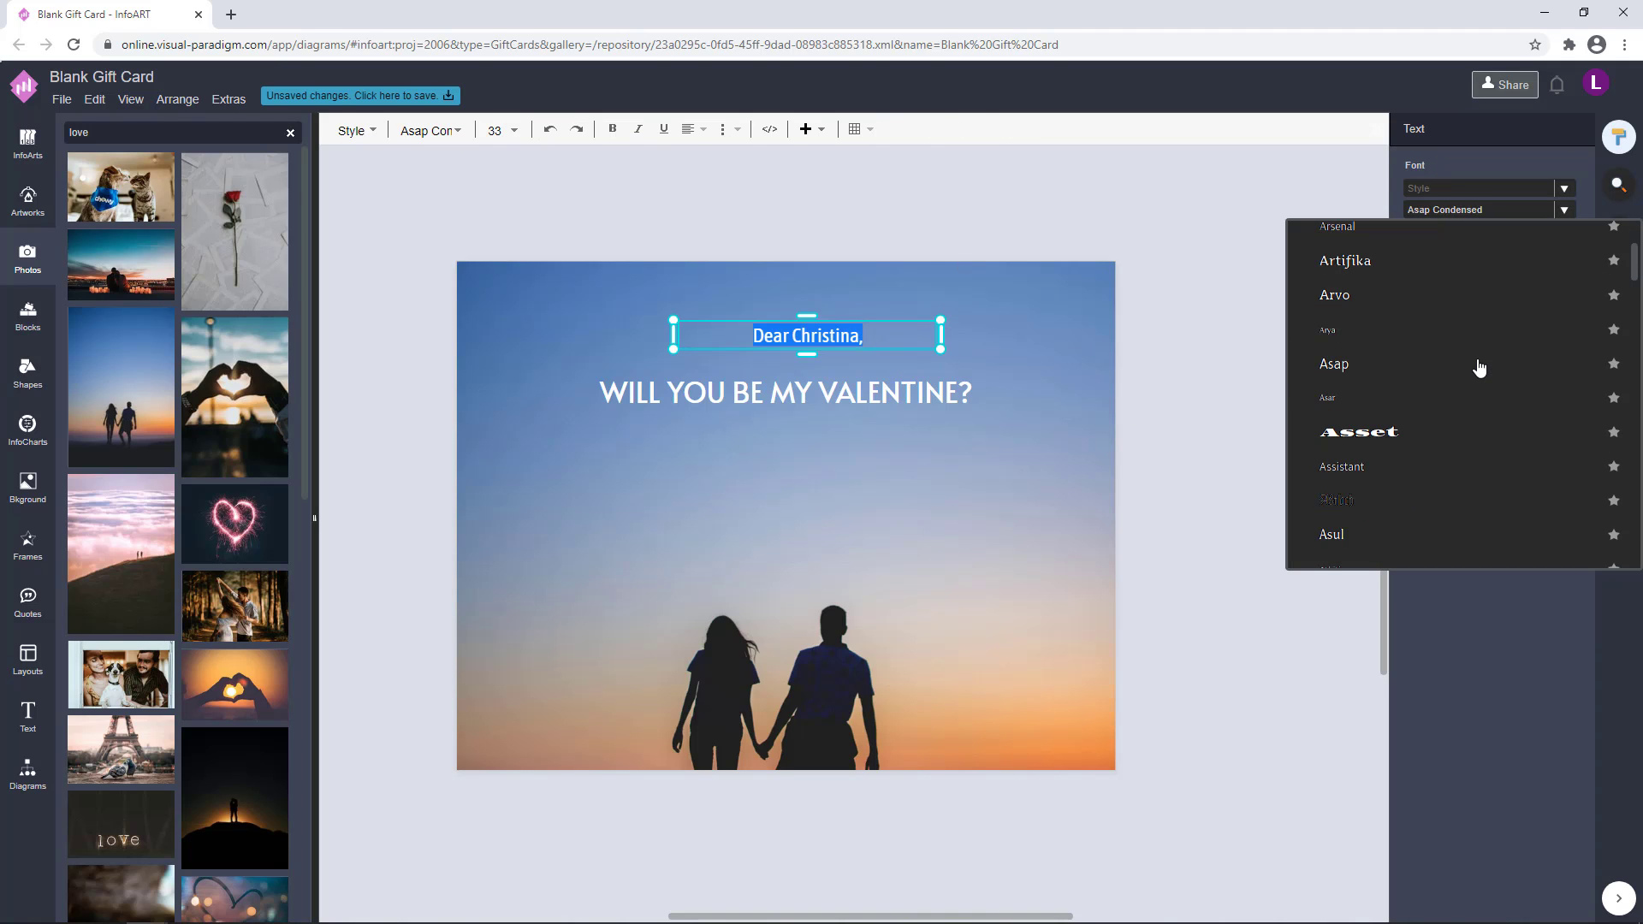
scroll(1467, 366, down, 8)
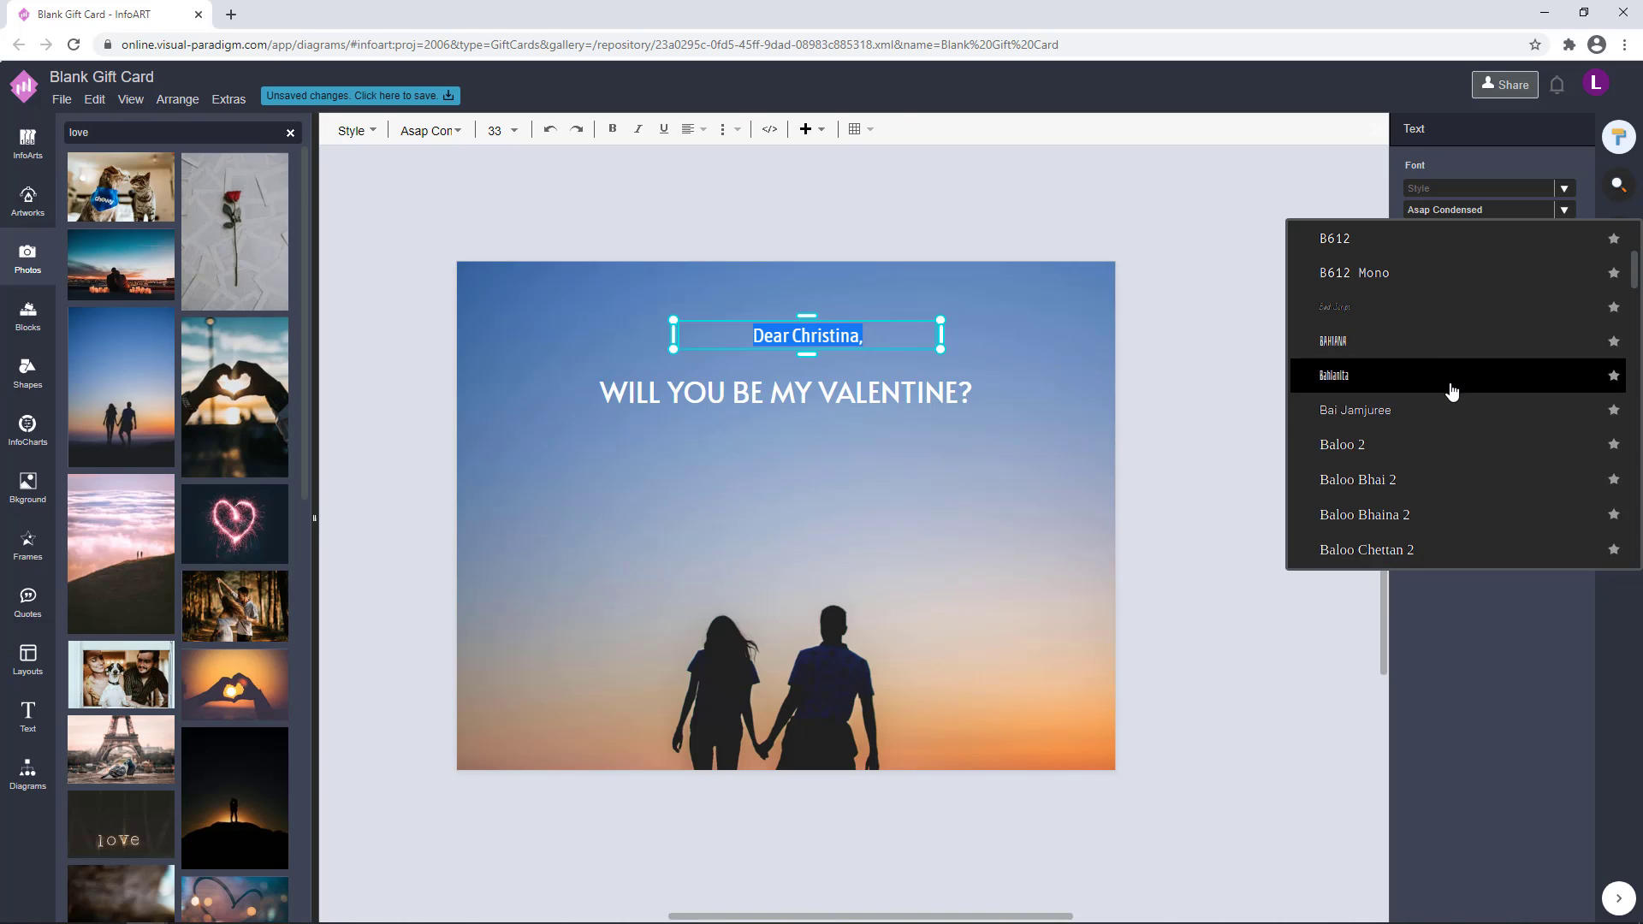
click(1446, 409)
click(1052, 349)
Change the greeting line's font to Cambay
double_click(855, 335)
click(1471, 209)
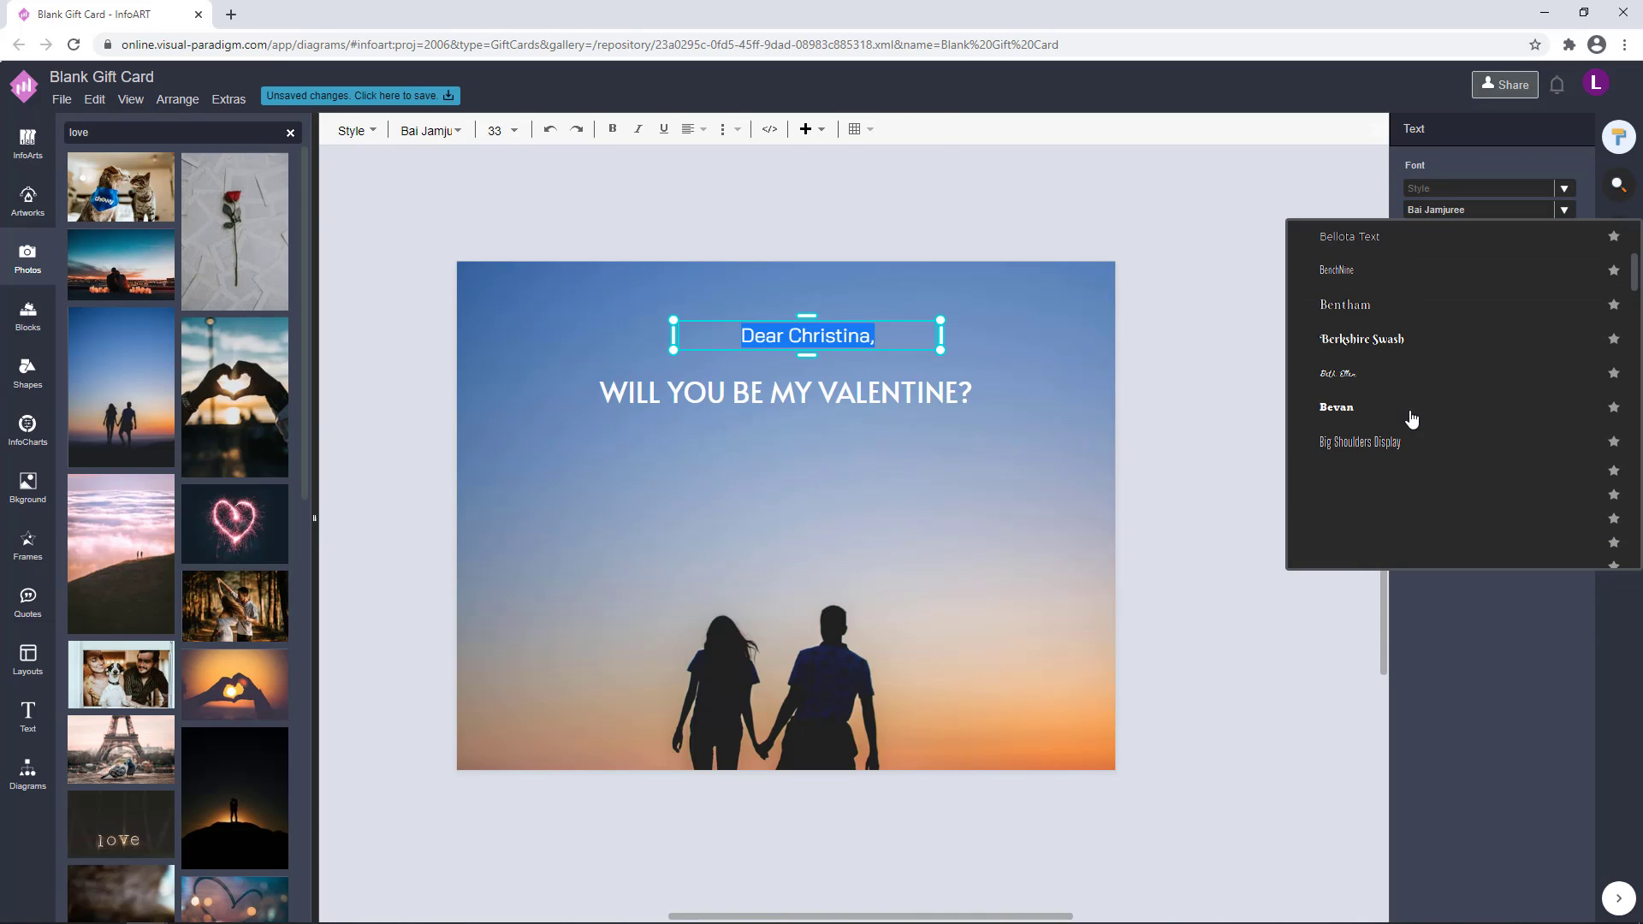
scroll(1386, 424, down, 5)
click(1400, 384)
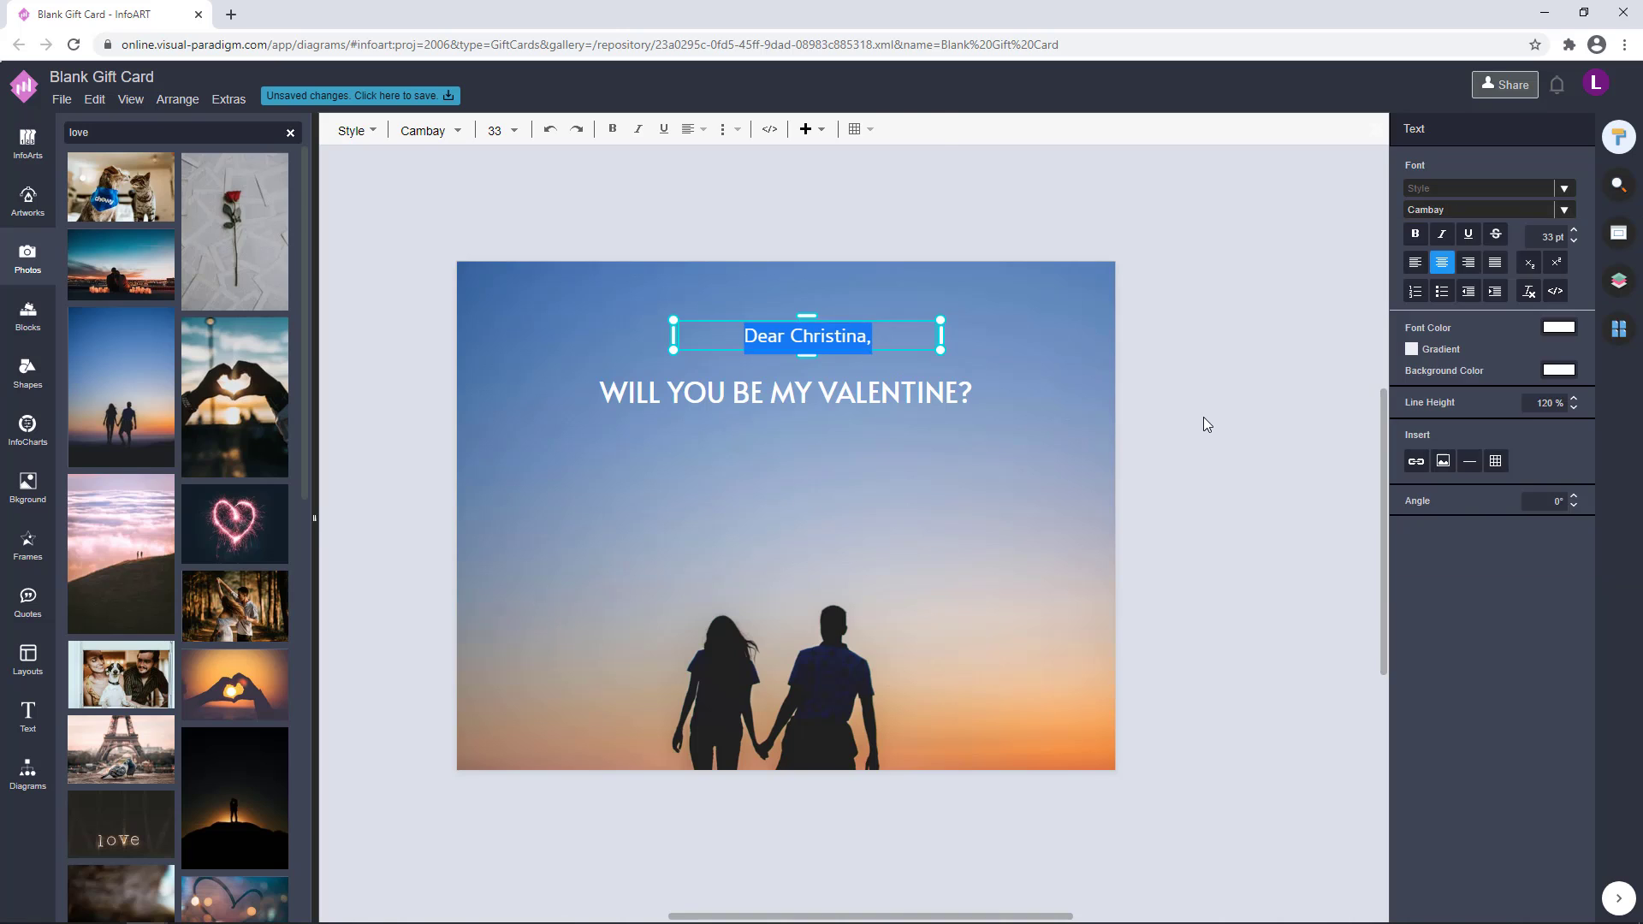
click(1203, 424)
Shrink the greeting line to about 24 pt and centre it above the main heading
click(927, 313)
drag(927, 313, 821, 366)
click(1150, 325)
click(834, 358)
click(979, 292)
click(802, 355)
click(978, 300)
click(834, 353)
Move the main heading up so it sits closely below the greeting line
shift+click(821, 390)
click(819, 366)
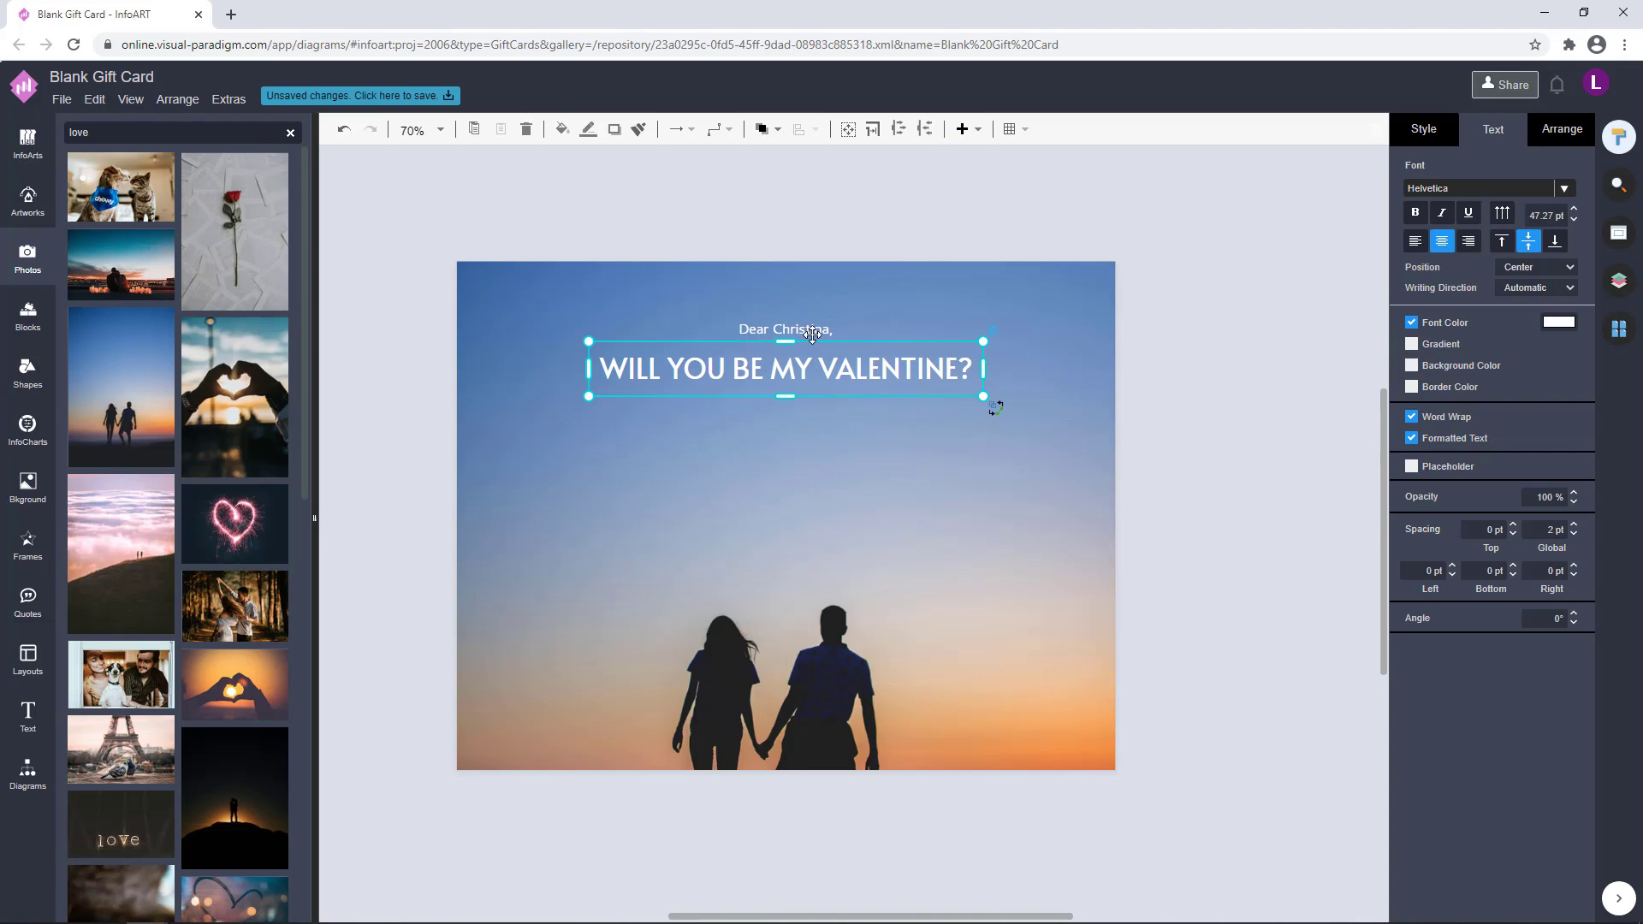
click(1110, 366)
click(823, 322)
click(976, 428)
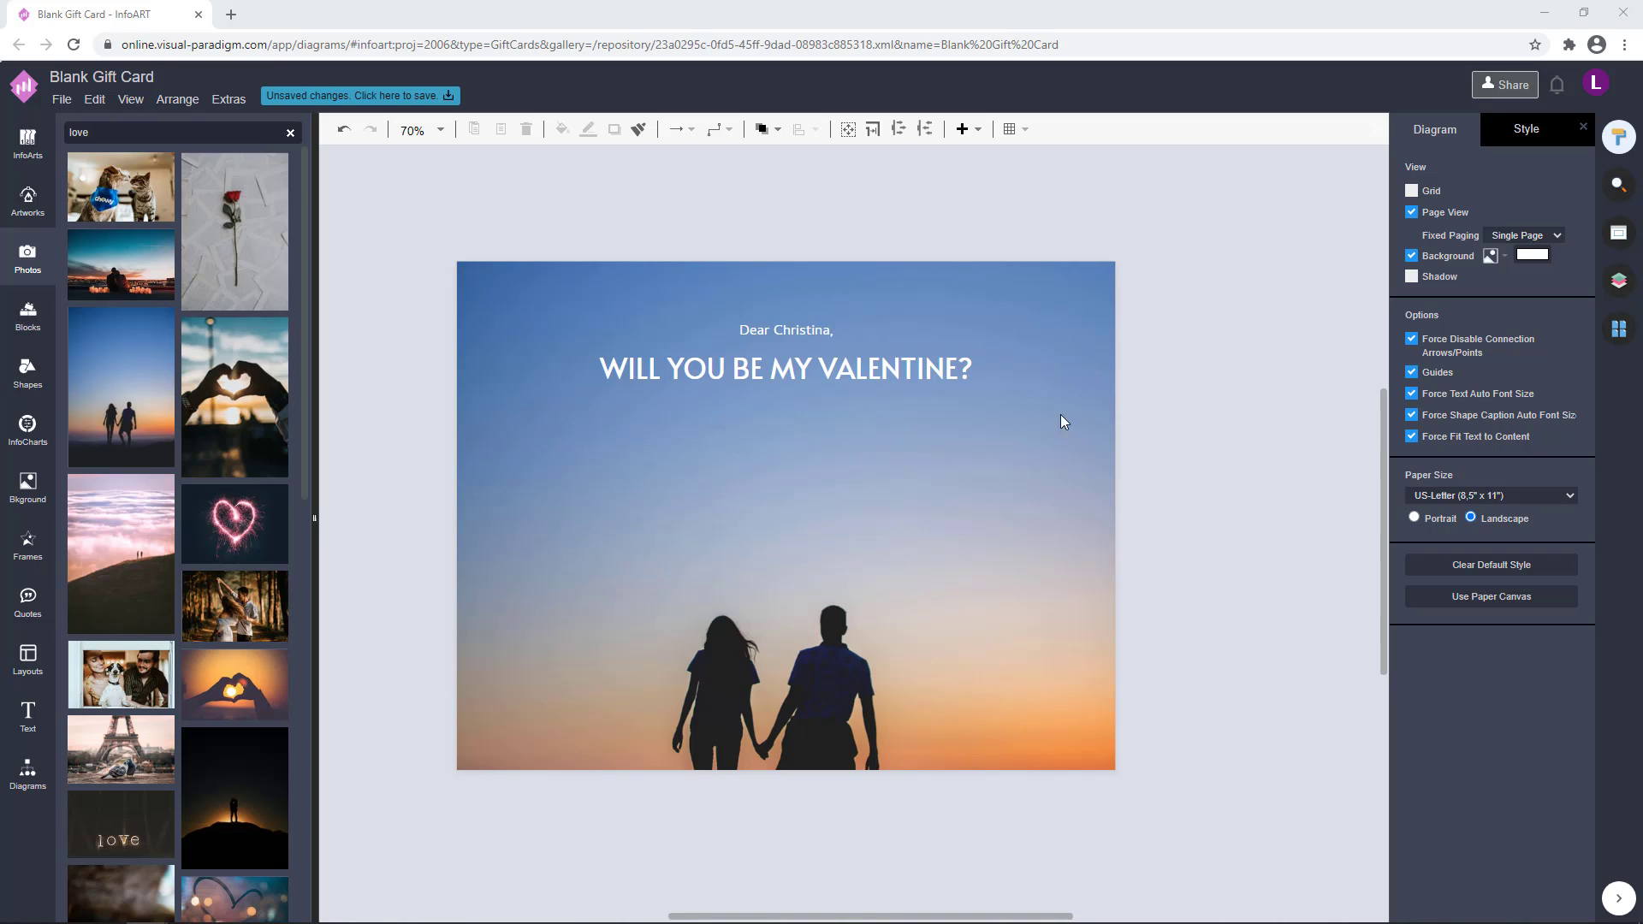
click(1168, 482)
Try another font on the greeting line
scroll(1179, 462, down, 1)
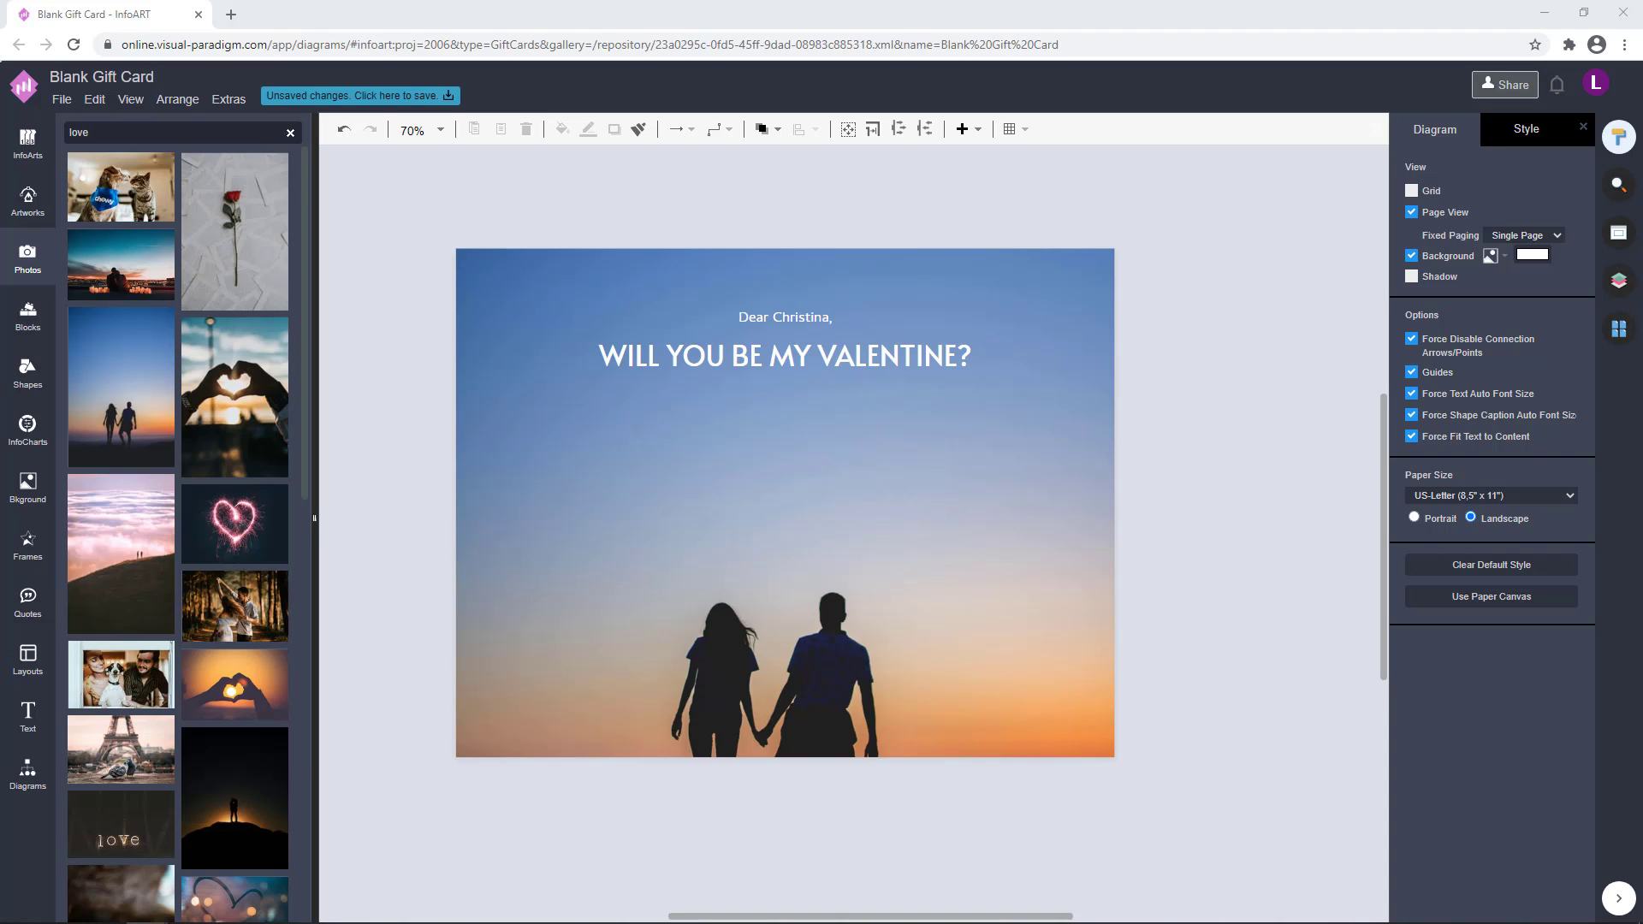
click(822, 318)
double_click(784, 316)
click(1564, 209)
scroll(1460, 356, down, 3)
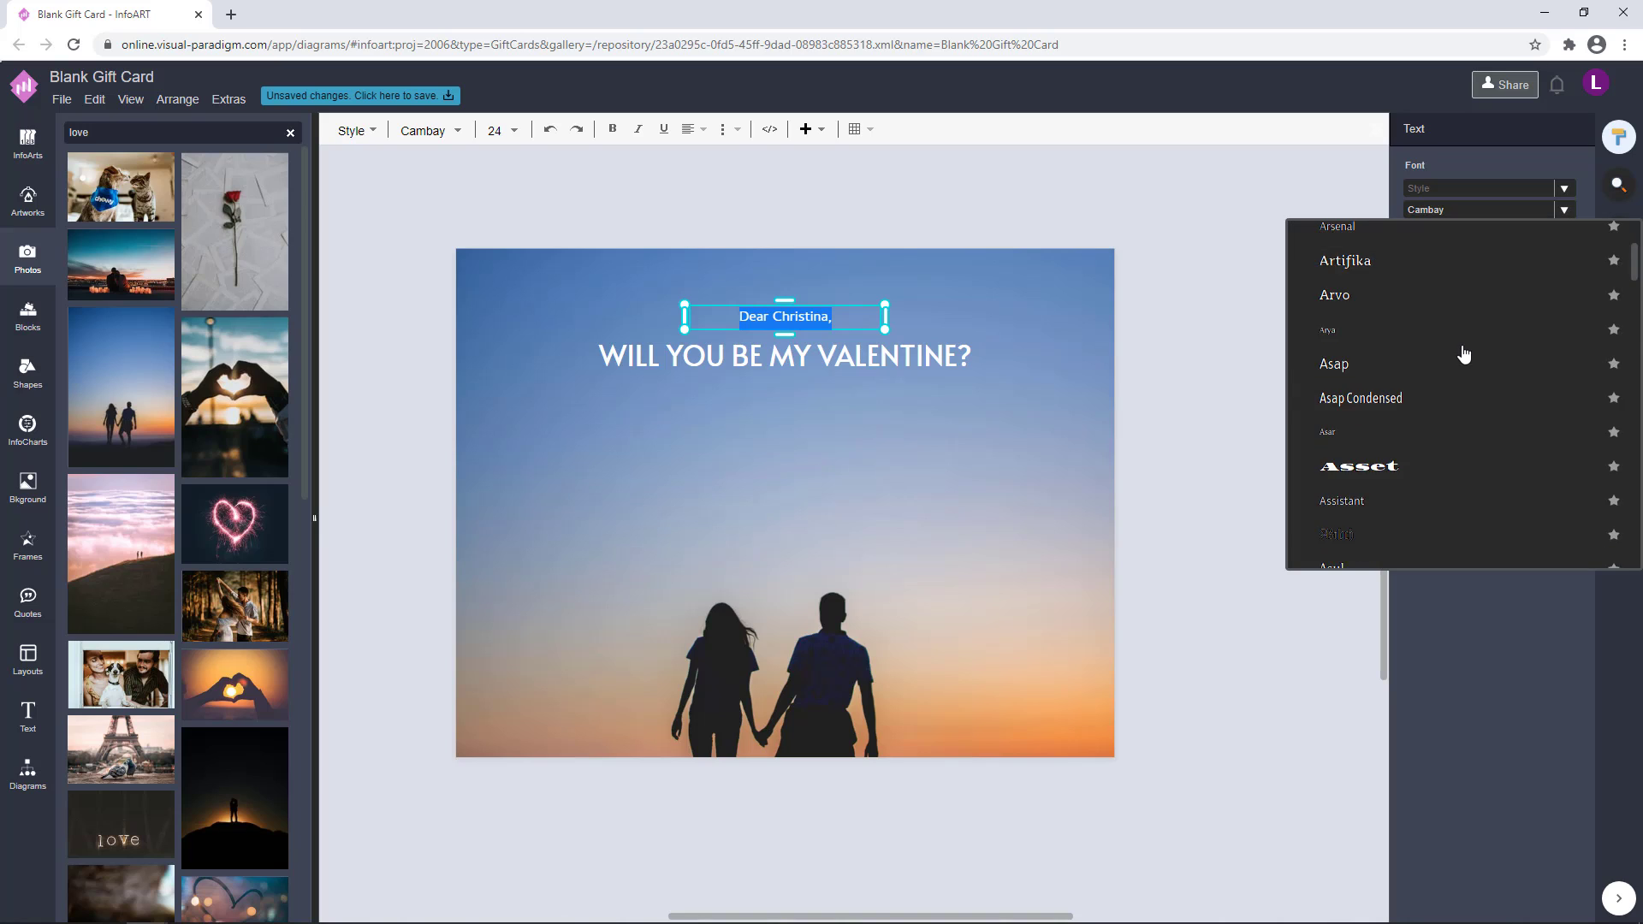
click(1454, 380)
click(1192, 311)
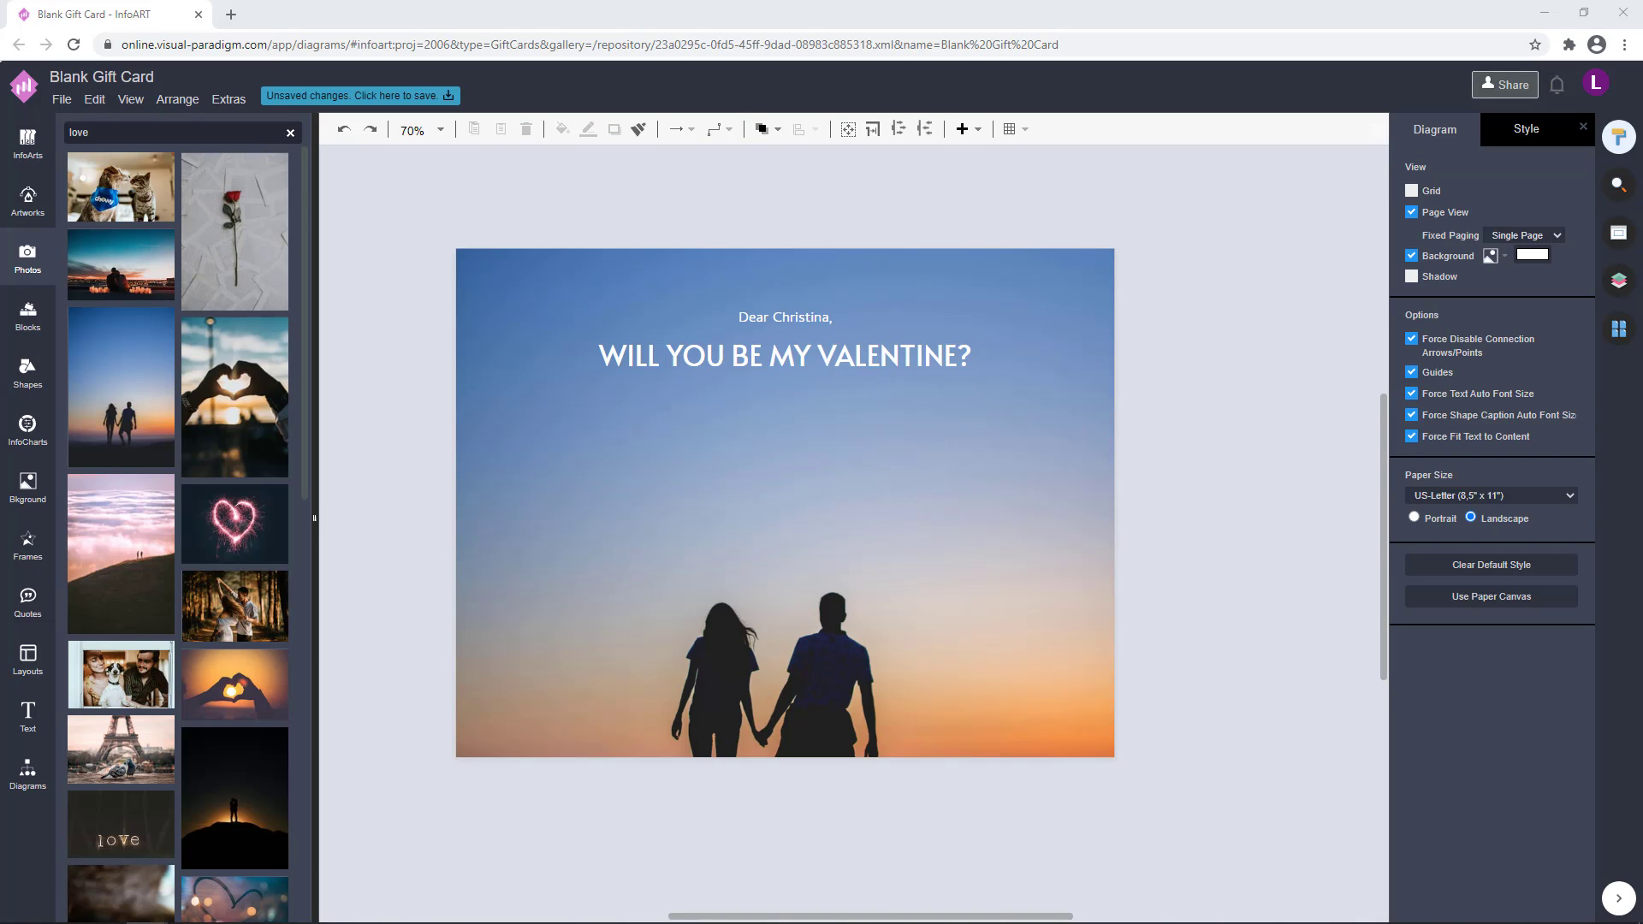
click(1216, 402)
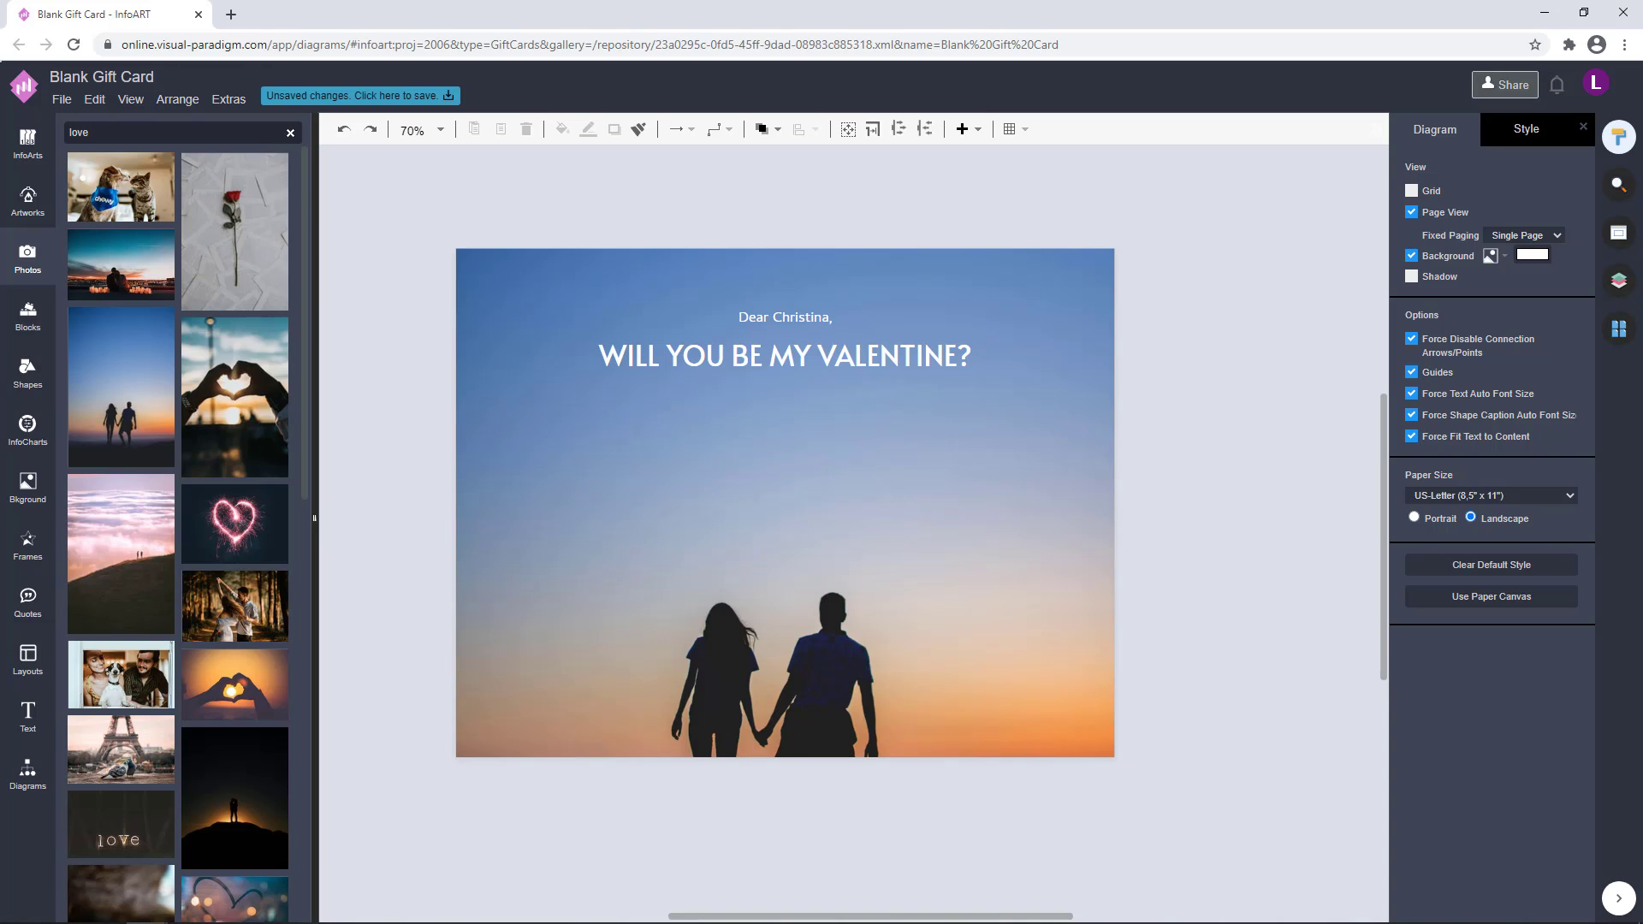
Duplicate the greeting line and place the copy centred below the main heading
click(1155, 291)
drag(829, 314, 820, 455)
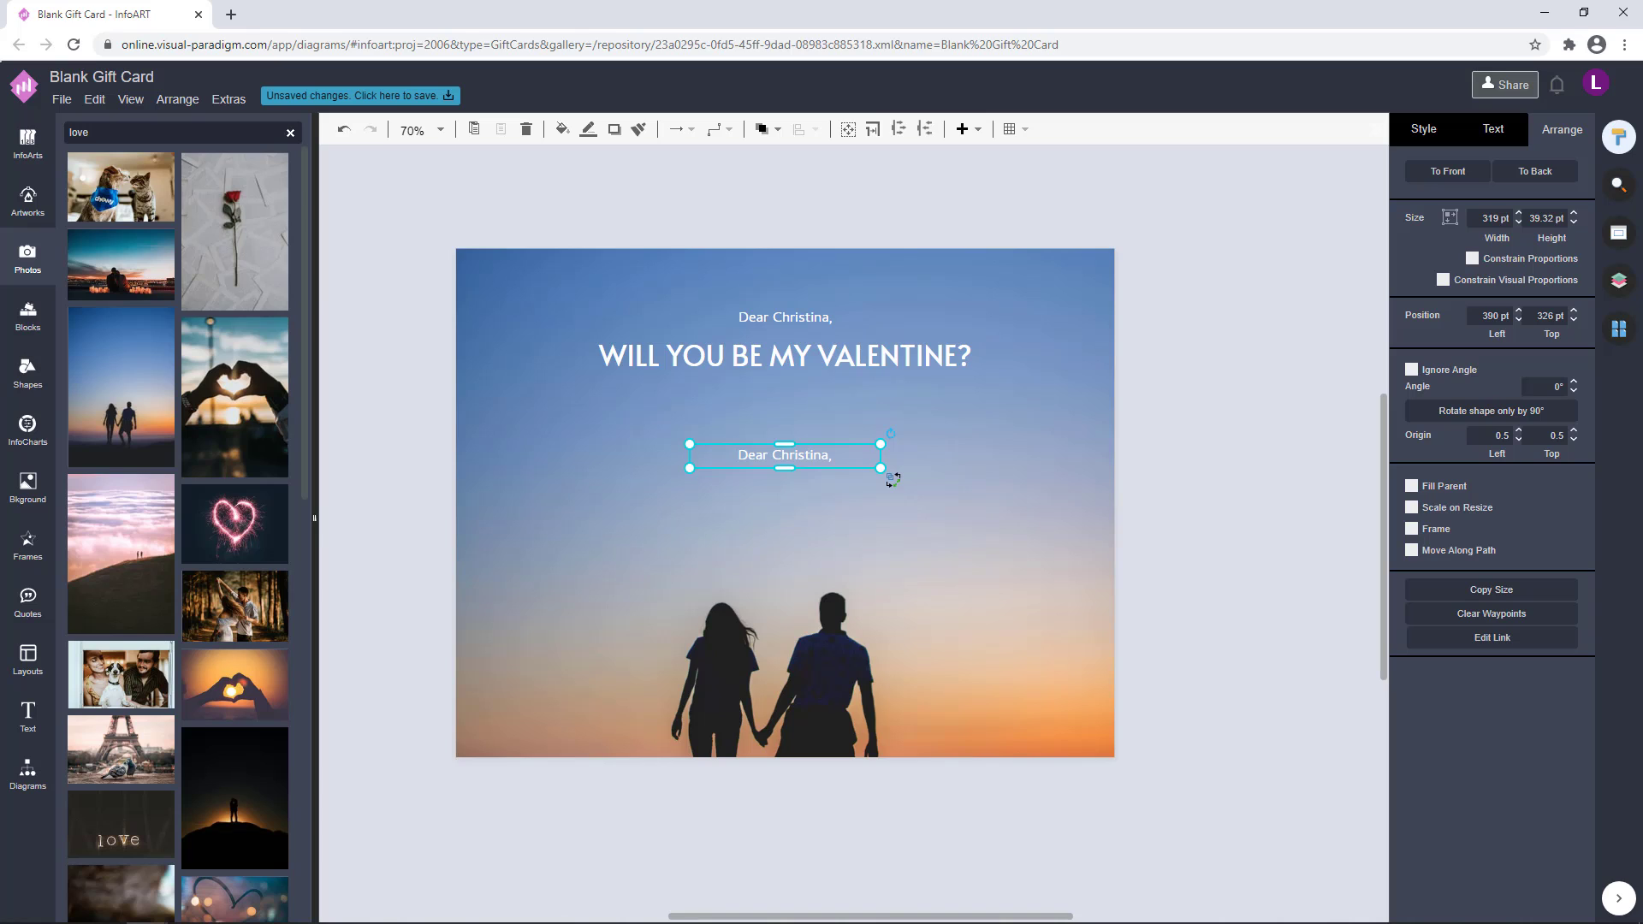
click(1007, 434)
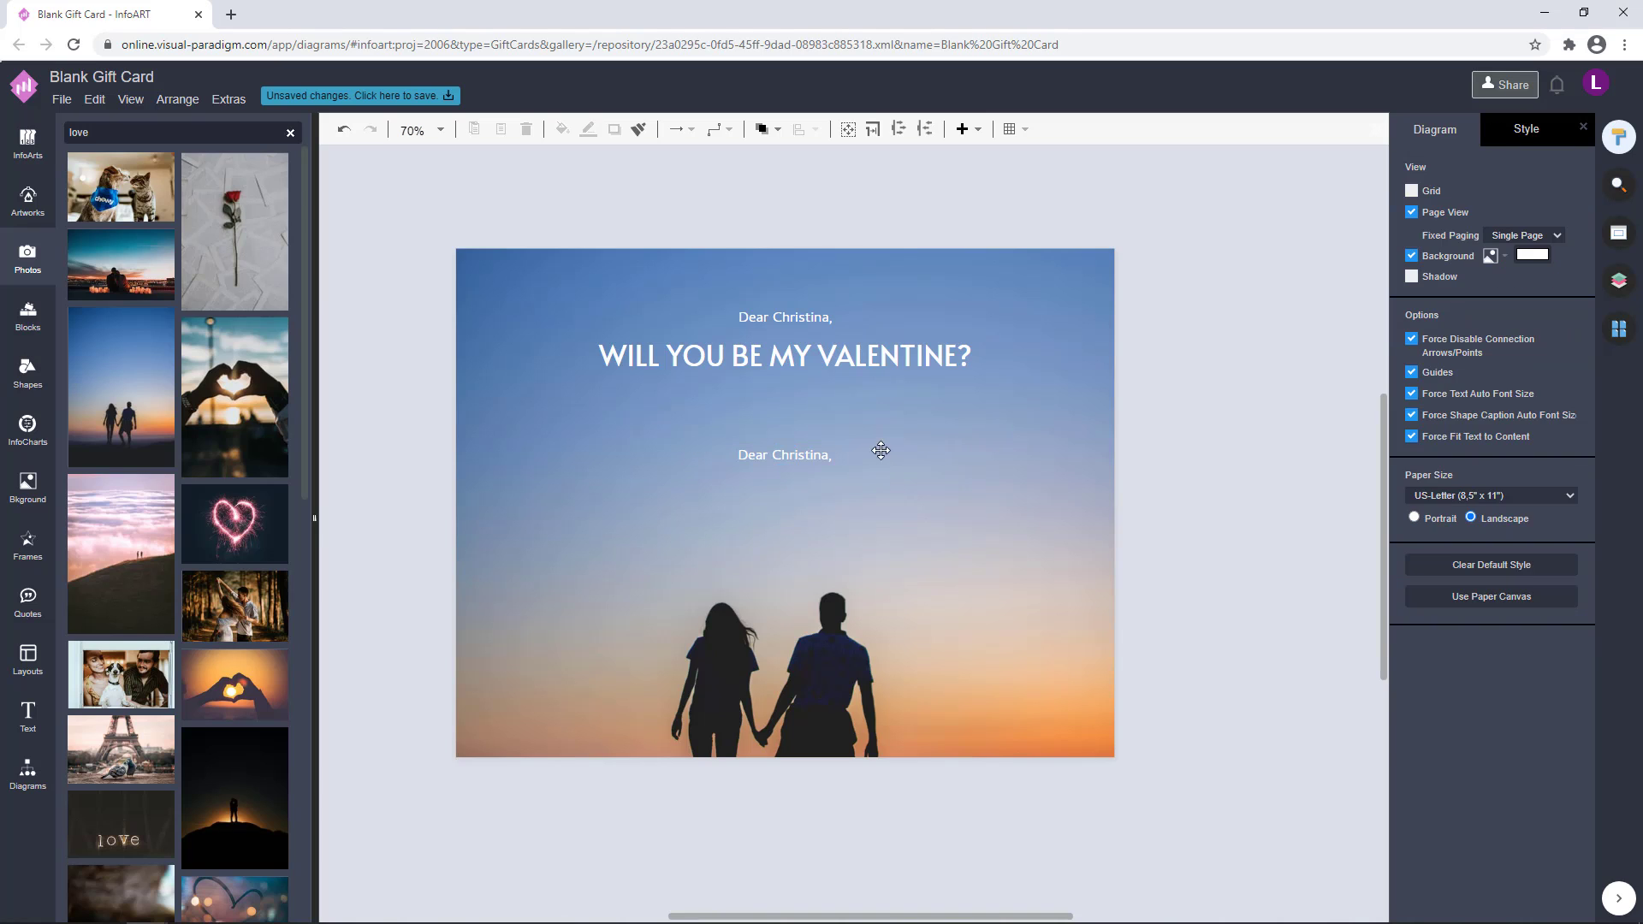
Replace the duplicated line's text with "Your Answer Can Change my Life"
double_click(813, 454)
text(You)
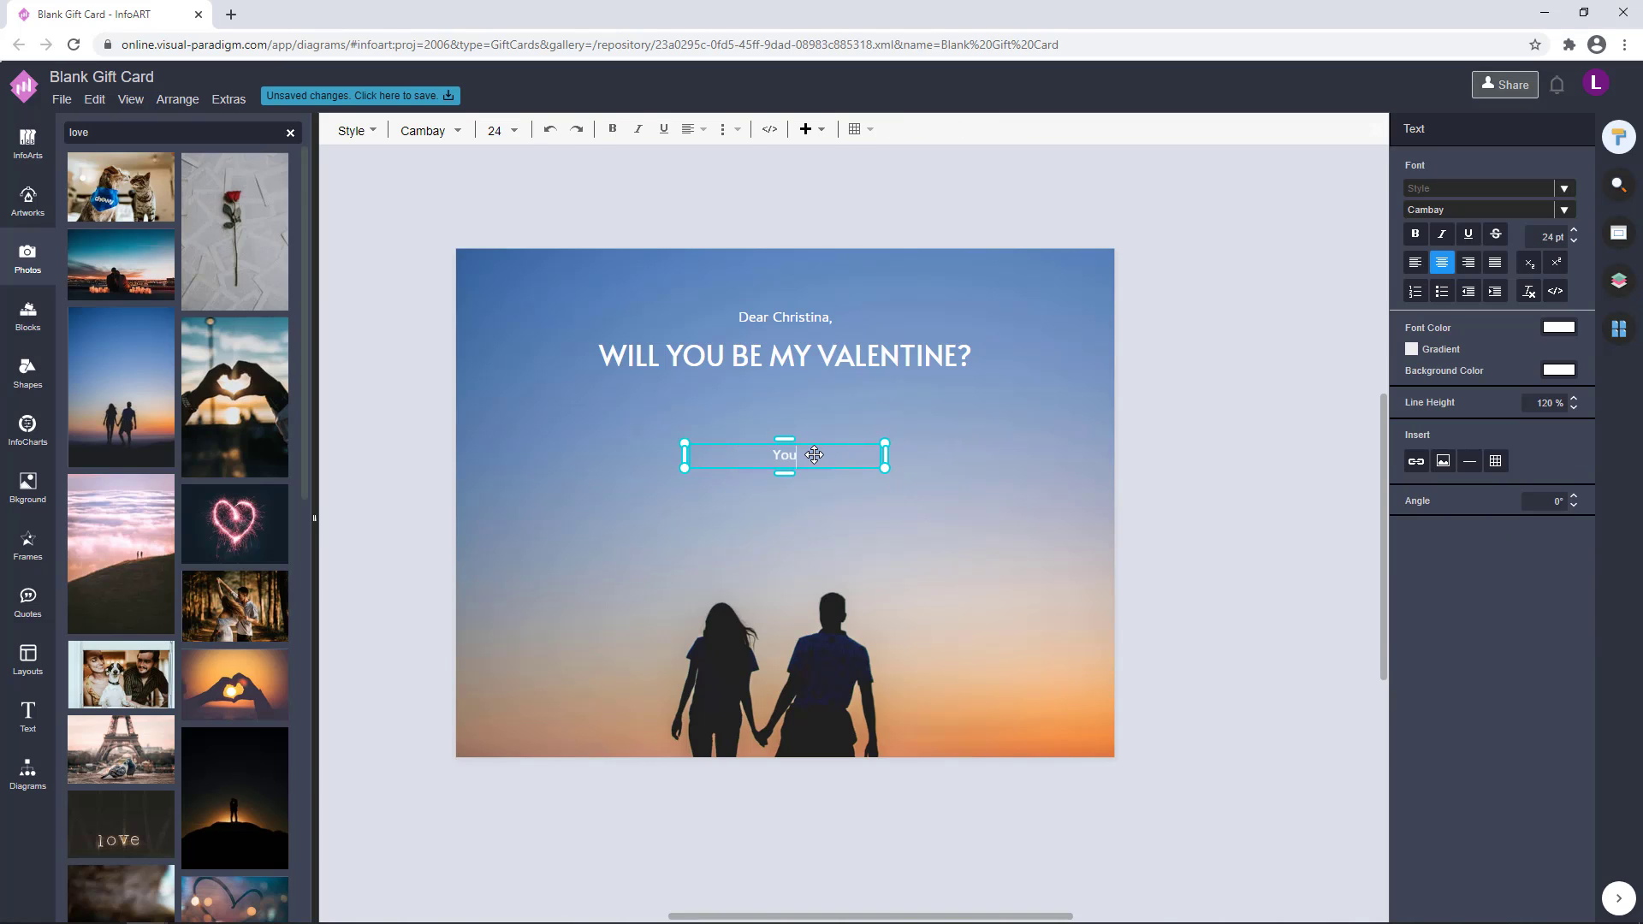
text(r Ad)
text(swer cna ma)
key(BackSpace)
key(BackSpace)
key(BackSpace)
key(BackSpace)
key(BackSpace)
text(an change mt)
key(BackSpace)
text(y Lif)
click(1177, 439)
click(766, 466)
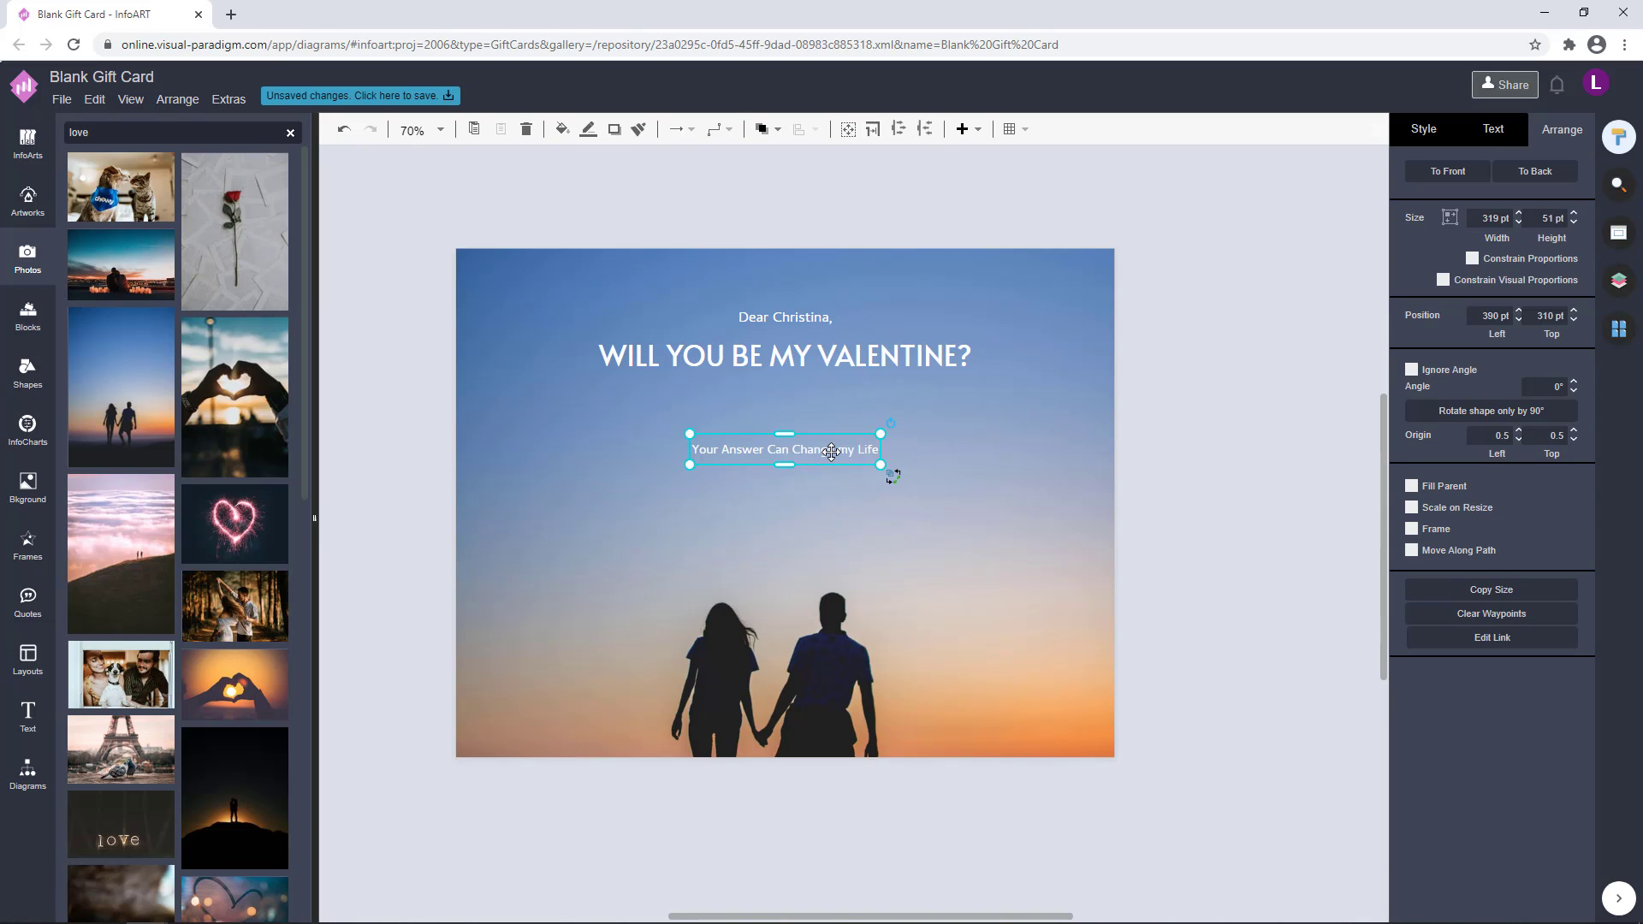
Move the lower text line up so it sits centred closely beneath the main heading
drag(830, 452, 854, 400)
click(1237, 415)
click(1301, 396)
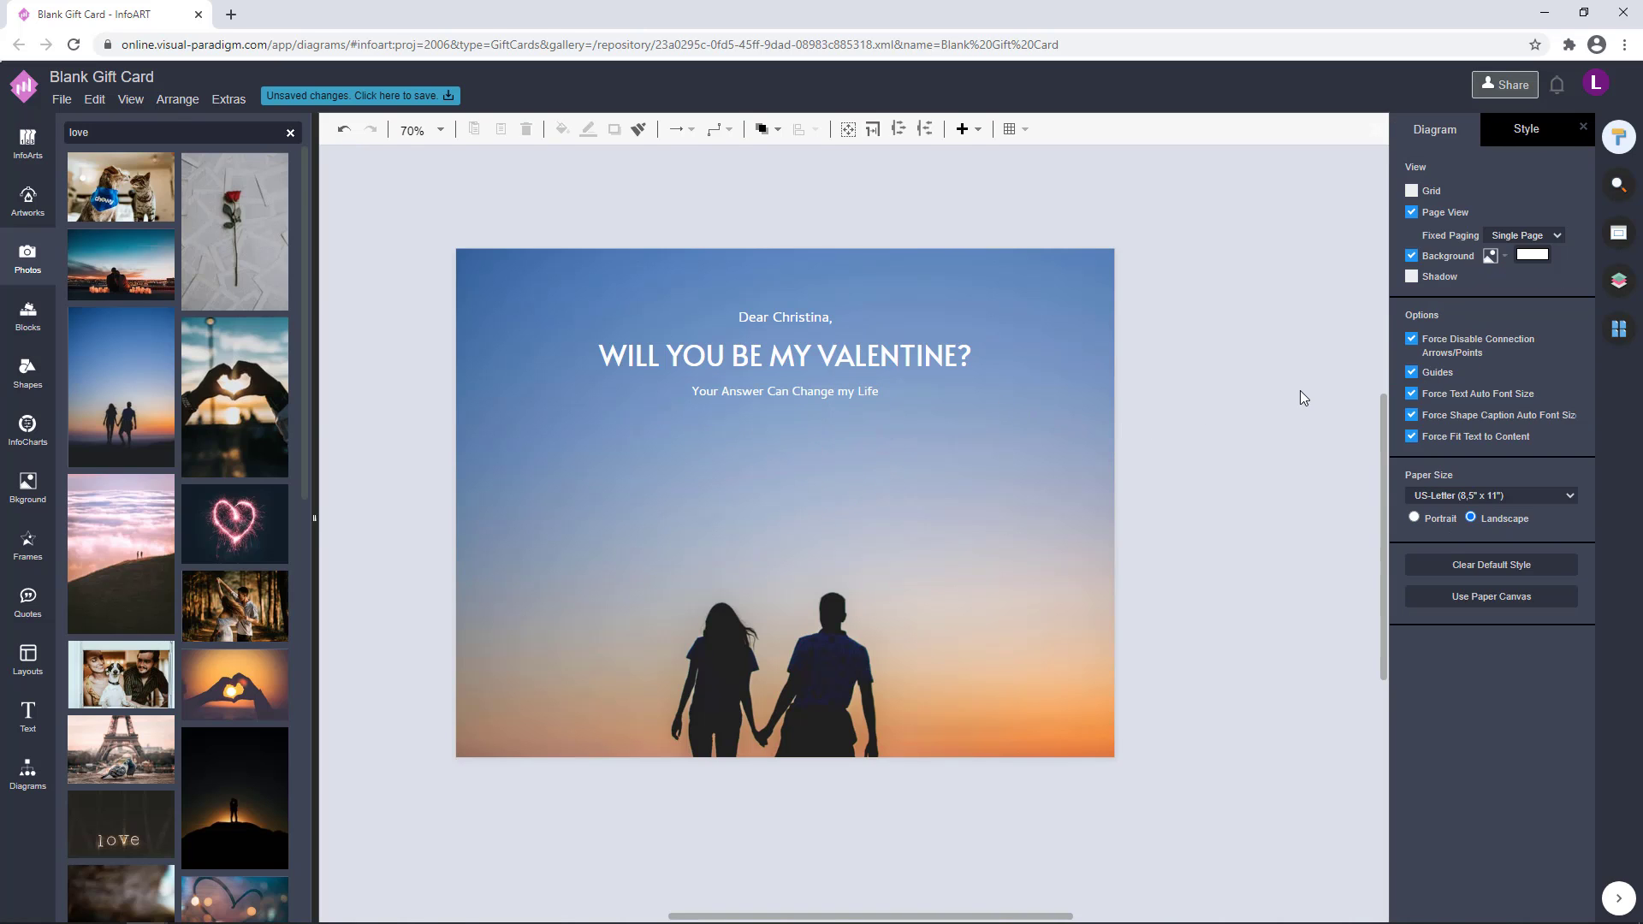
click(836, 393)
click(1177, 362)
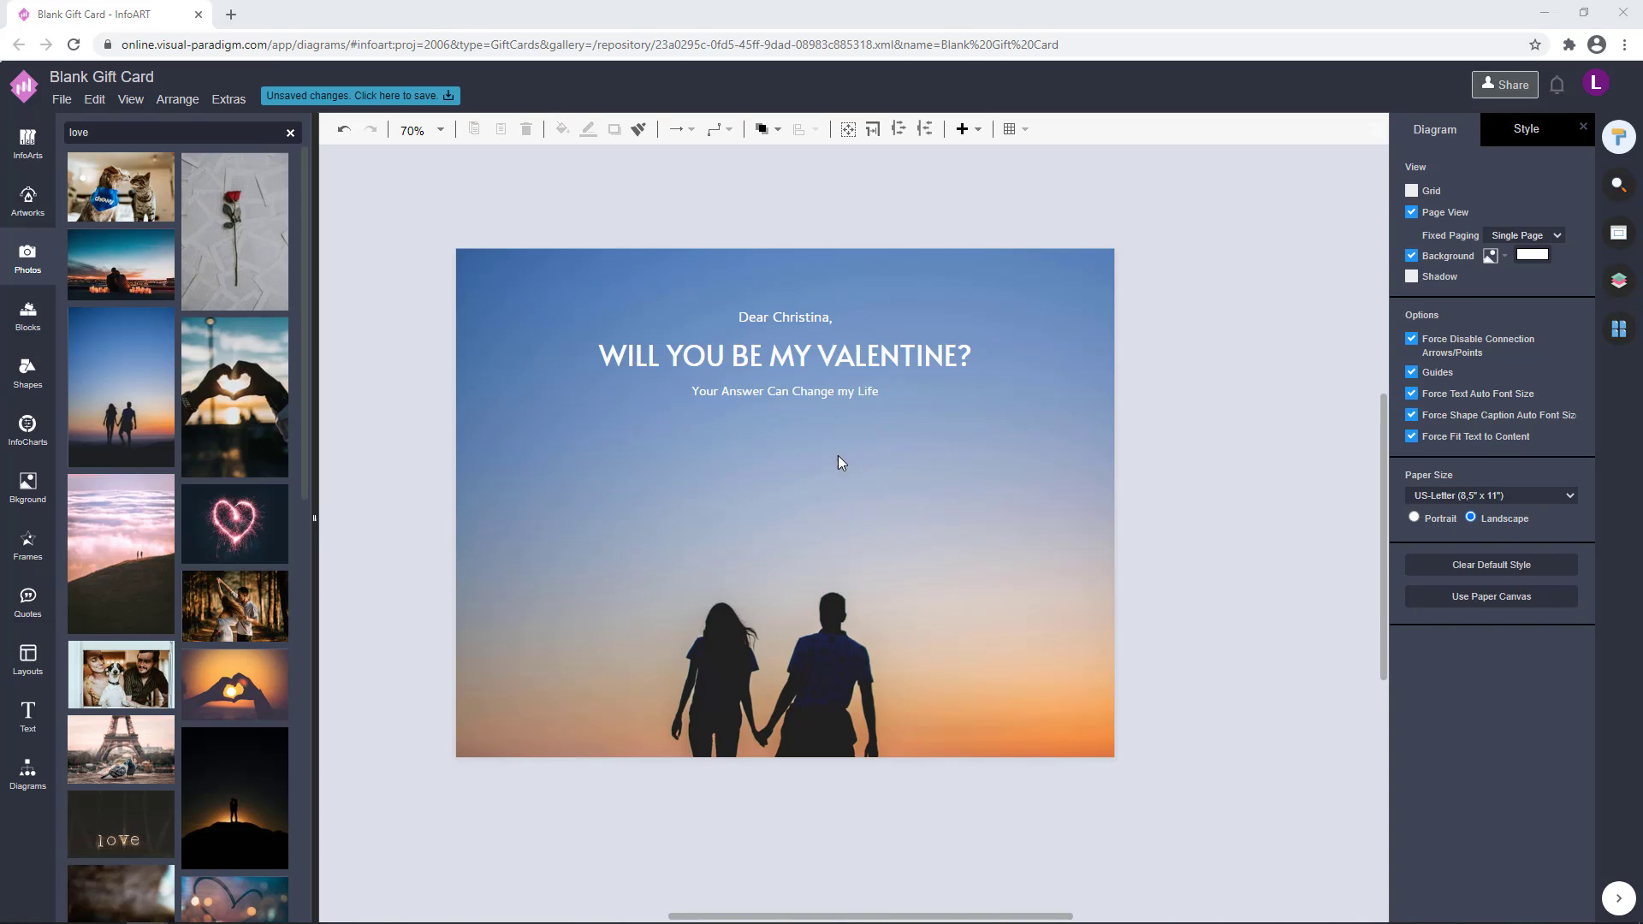
Replace the lower line's text with the sign-off "Yours," followed by the sender's first name
double_click(855, 393)
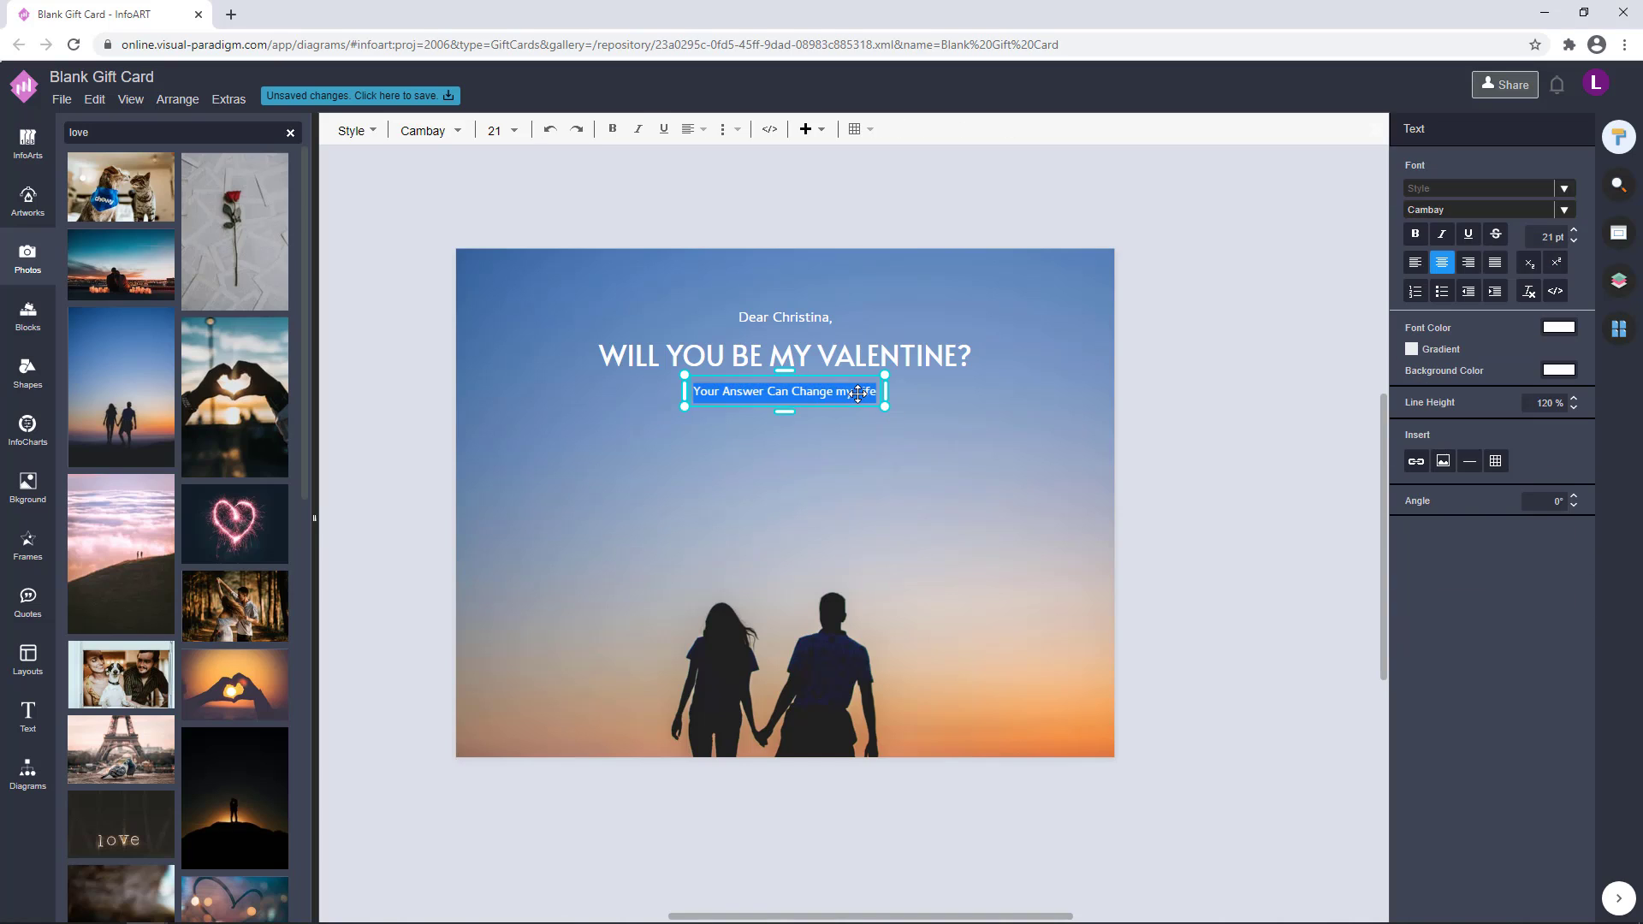
text(Yours,)
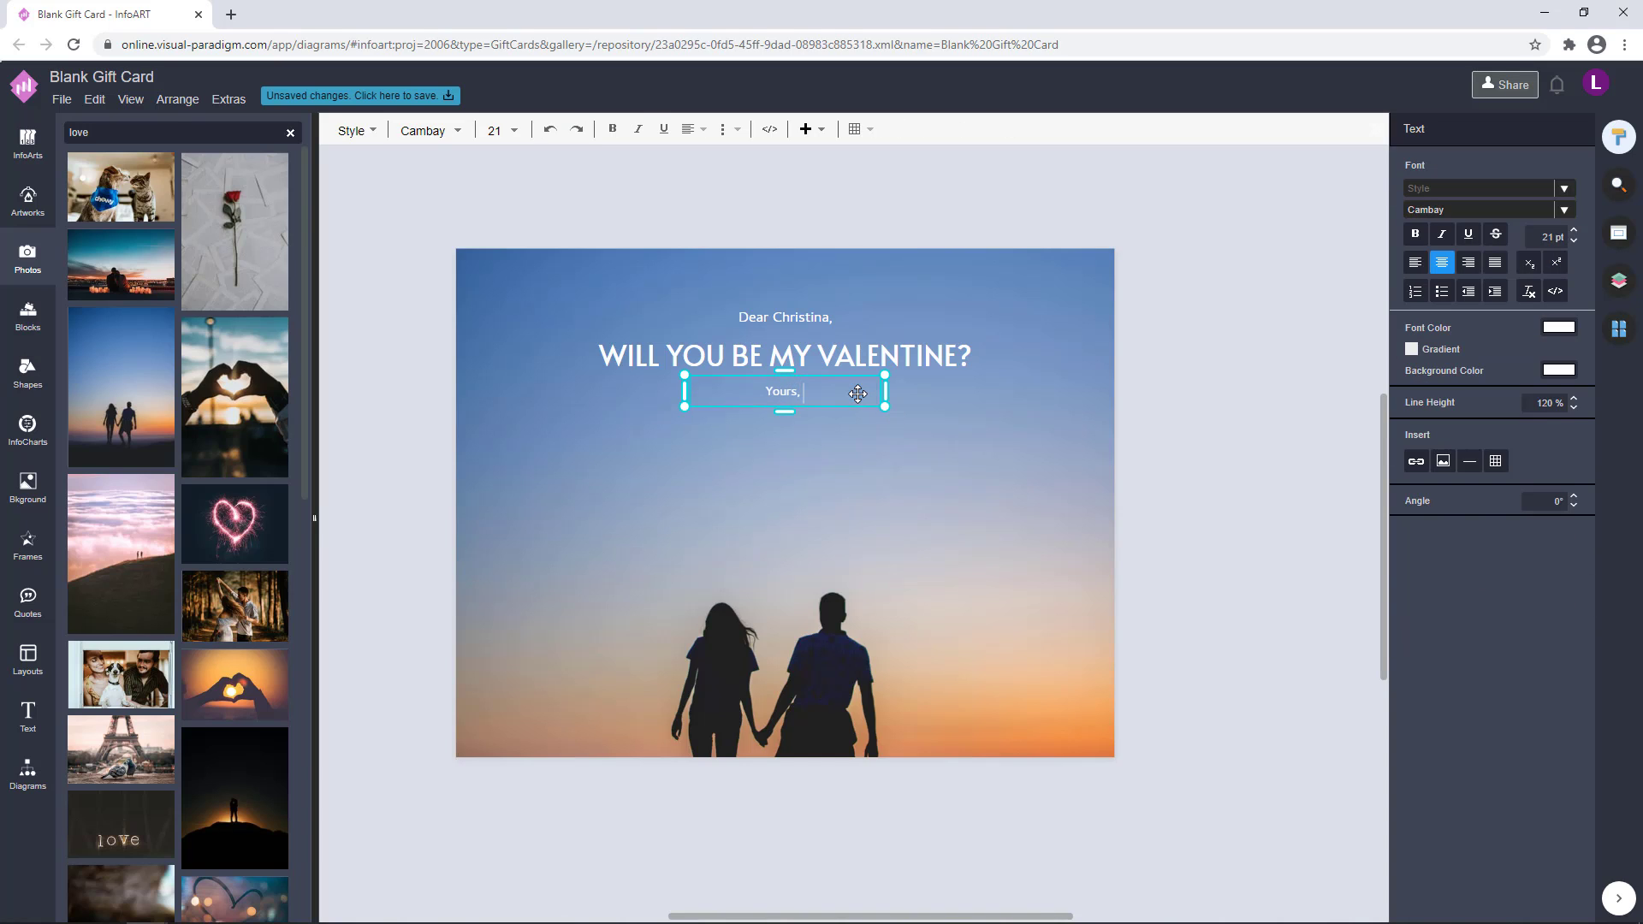
text(Matthew)
click(1256, 398)
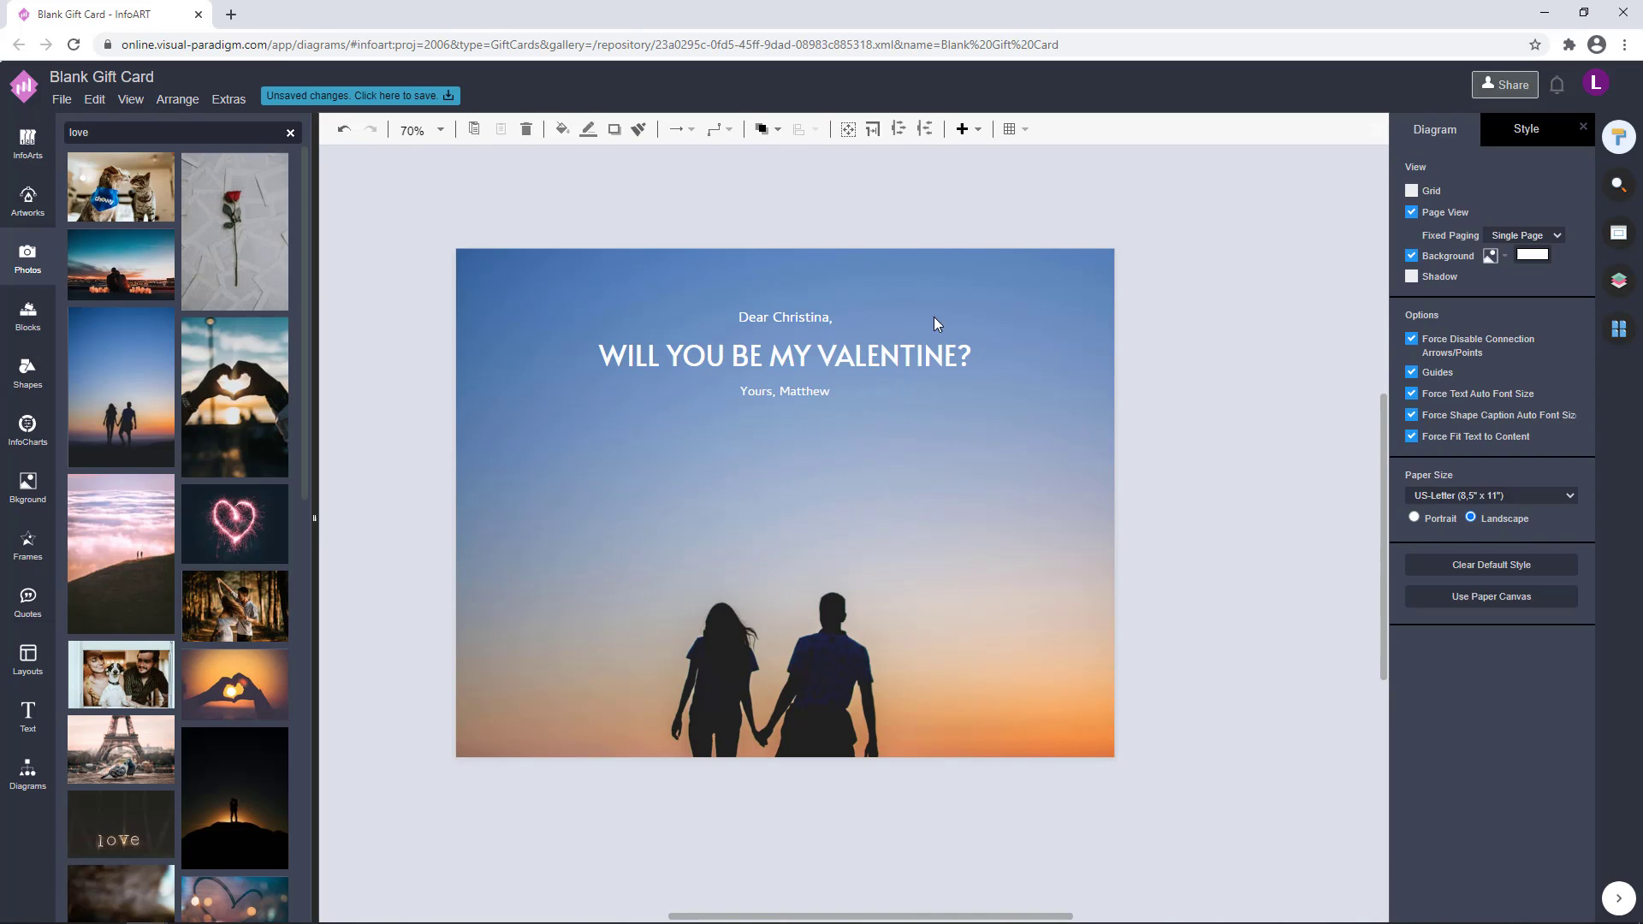
Enlarge the sign-off text and adjust the spacing of the greeting and sign-off lines around the main heading
double_click(785, 391)
click(1072, 534)
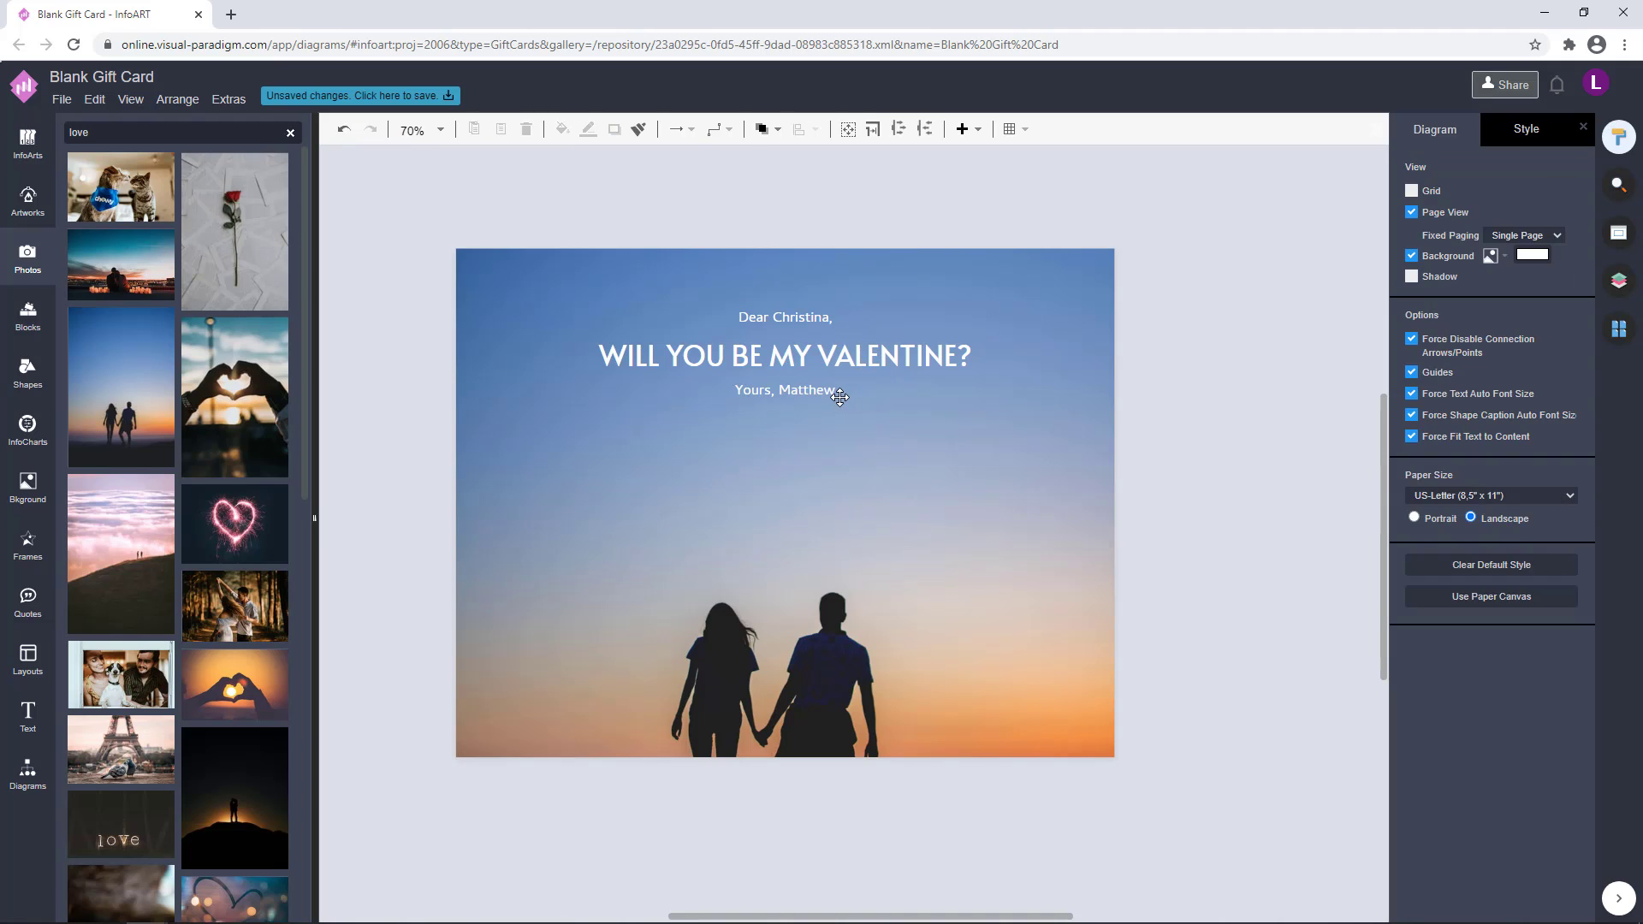
mouse_move(839, 397)
mouse_down()
mouse_move(839, 436)
mouse_move(858, 380)
mouse_move(856, 395)
mouse_up()
click(1024, 415)
click(1010, 410)
click(1001, 389)
drag(852, 308, 852, 301)
click(1039, 411)
Scale up the three text lines together and recentre them horizontally on the card
drag(1137, 480, 590, 277)
drag(1023, 409, 1075, 425)
drag(964, 356, 939, 361)
click(1218, 346)
drag(1225, 503, 512, 198)
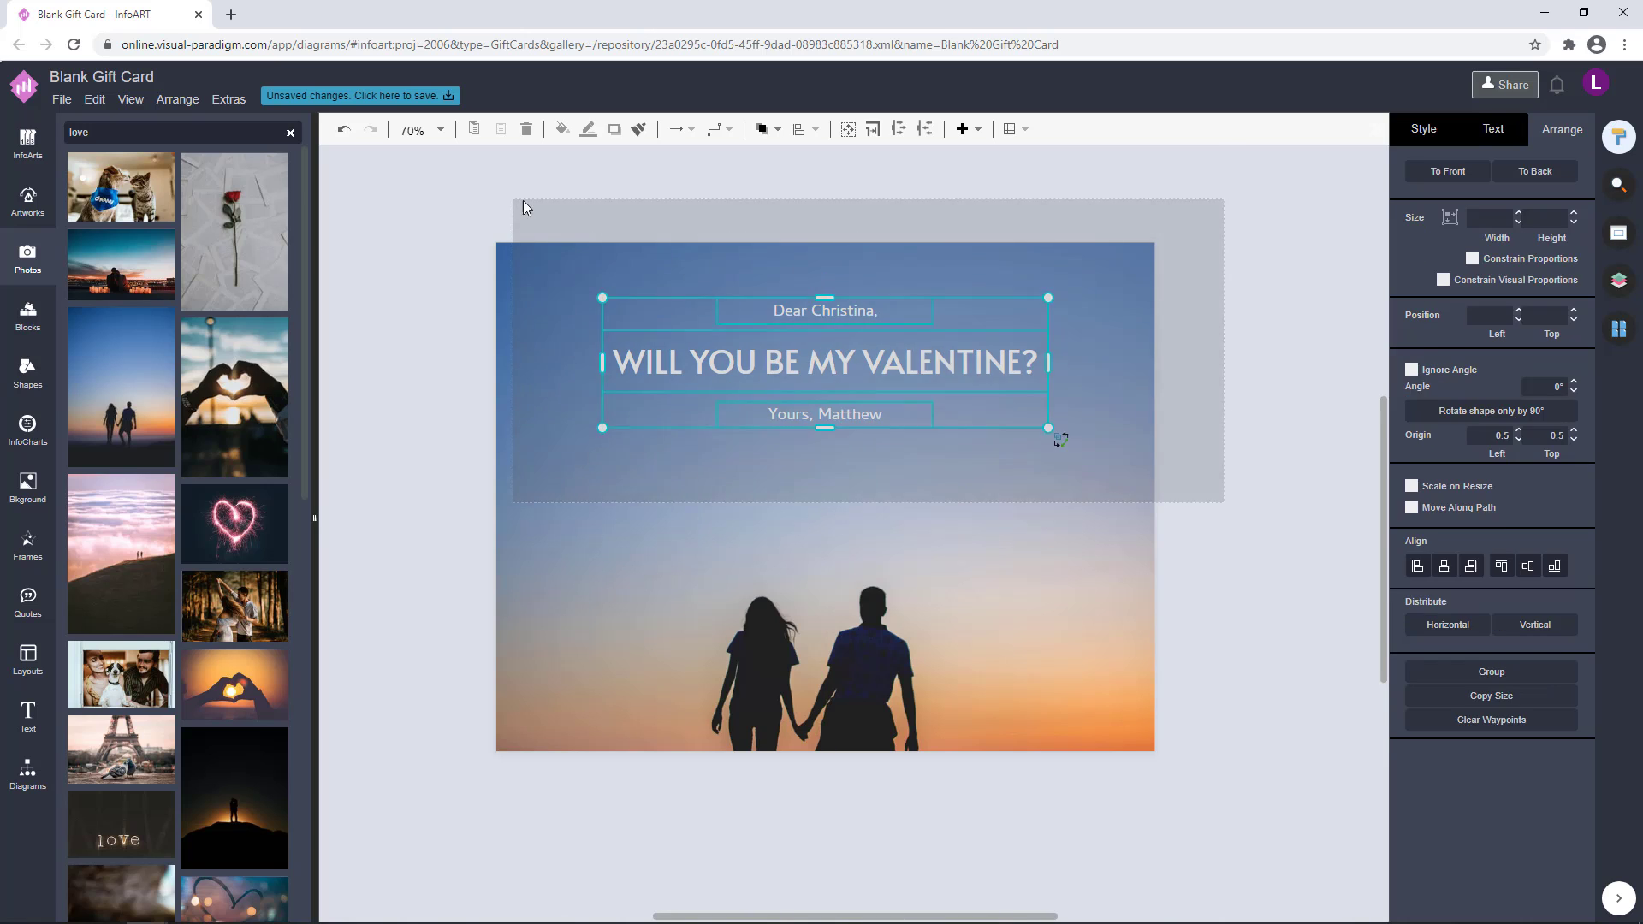
click(1218, 418)
Set the font size of both the greeting and sign-off lines to 24 pt
double_click(858, 309)
click(1575, 230)
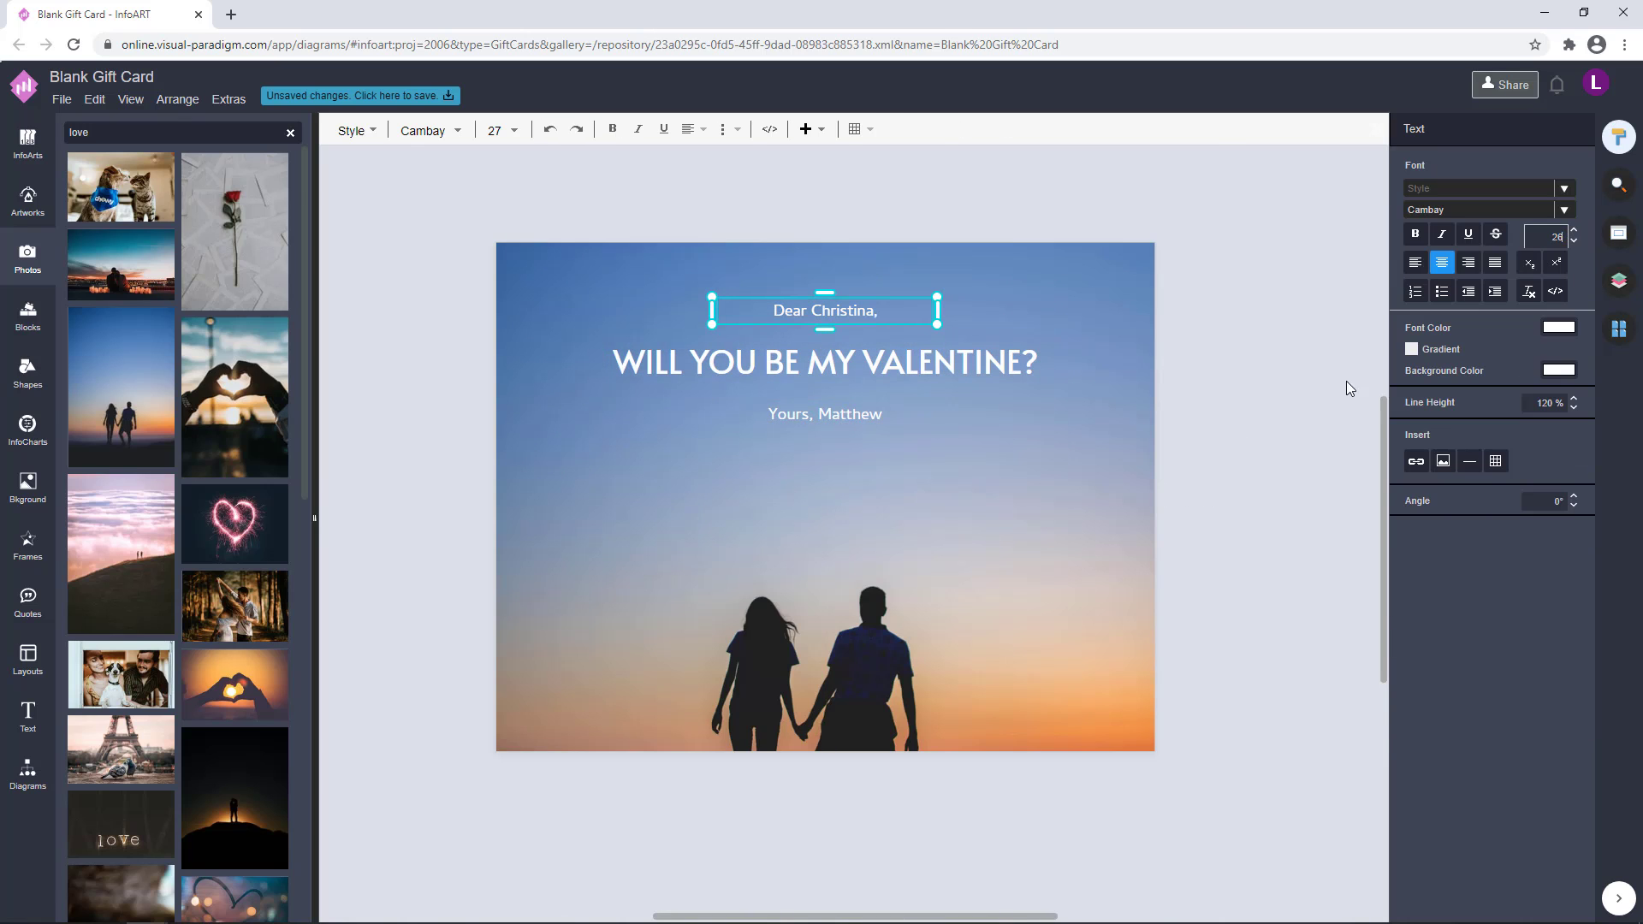
key(Return)
click(1240, 380)
click(858, 315)
shift+click(871, 415)
click(1502, 129)
click(1540, 212)
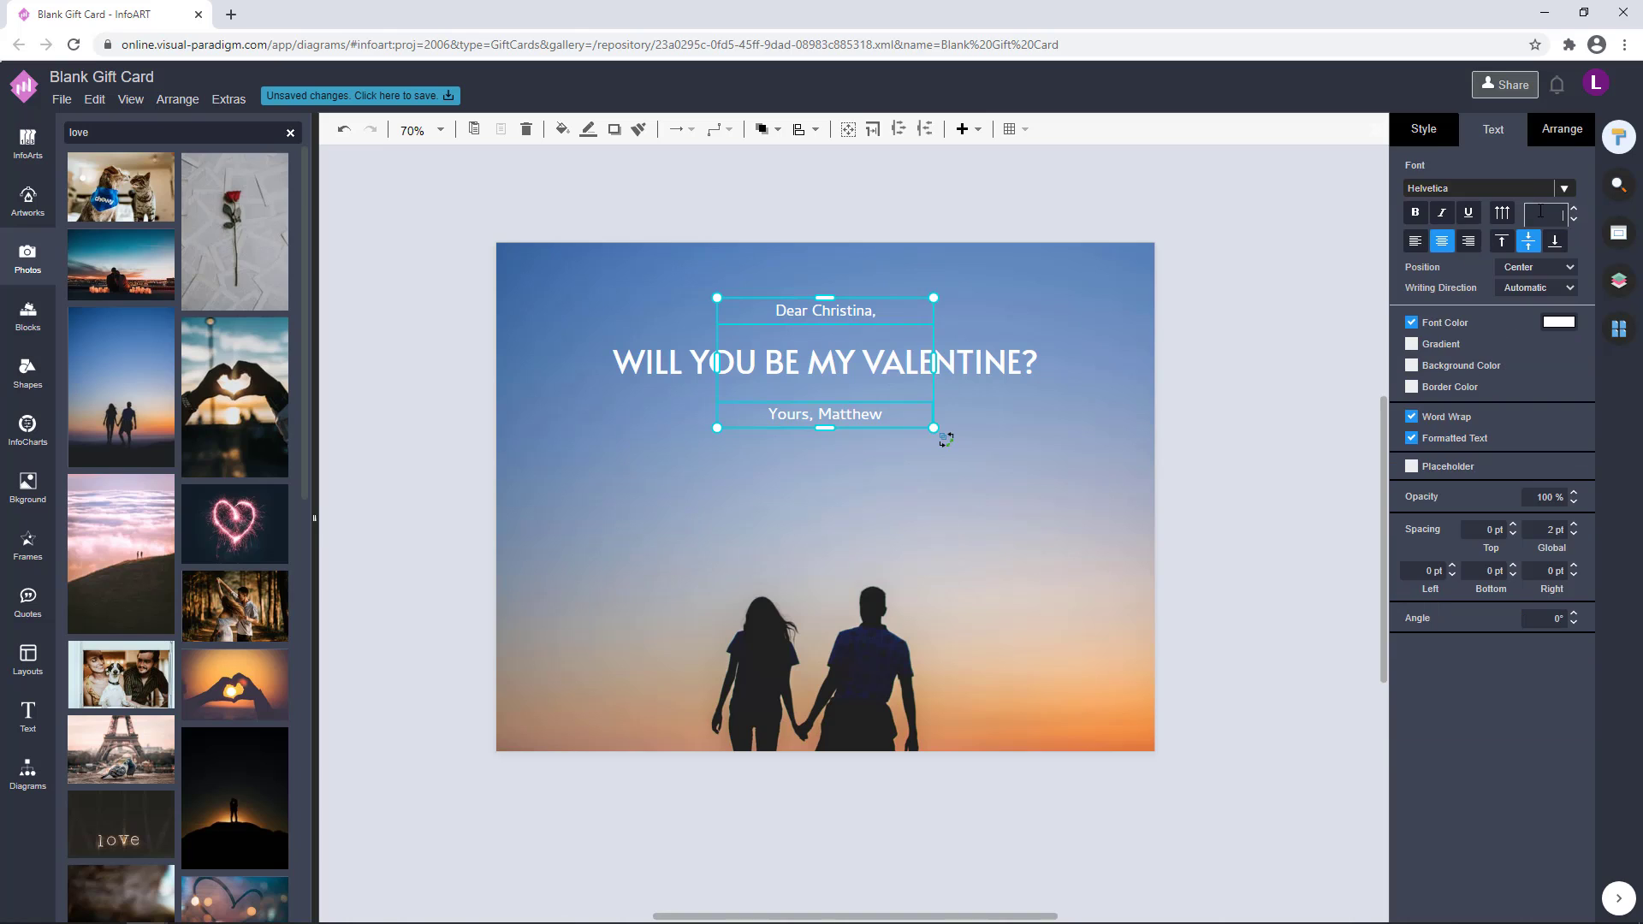
text(24)
key(Return)
click(1207, 480)
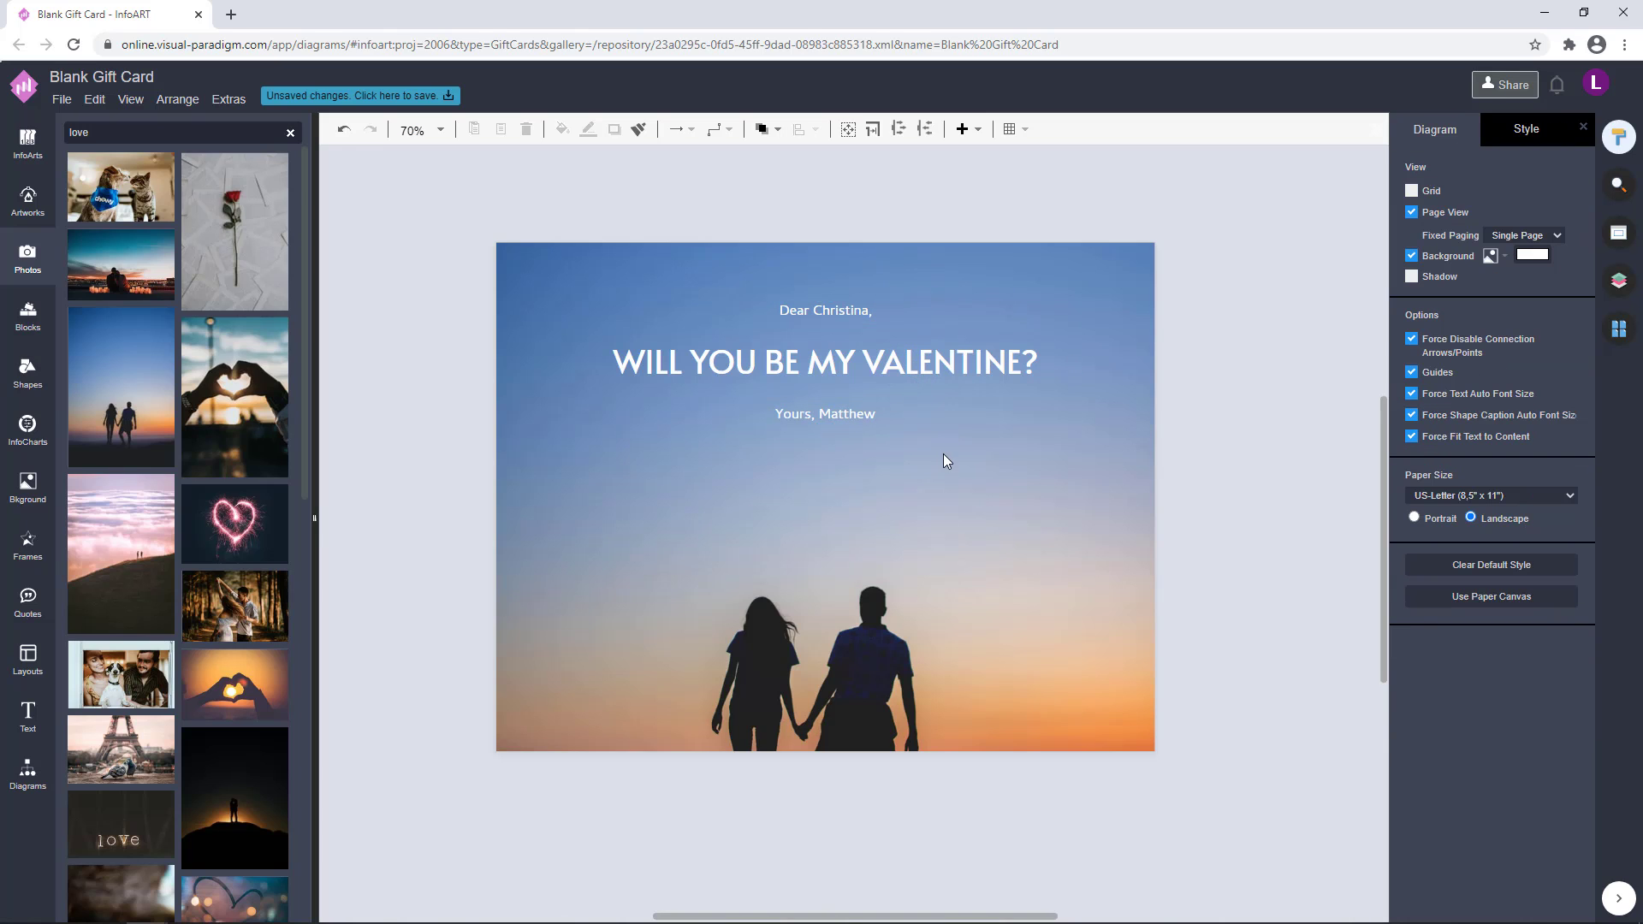
double_click(818, 309)
text(DEAR)
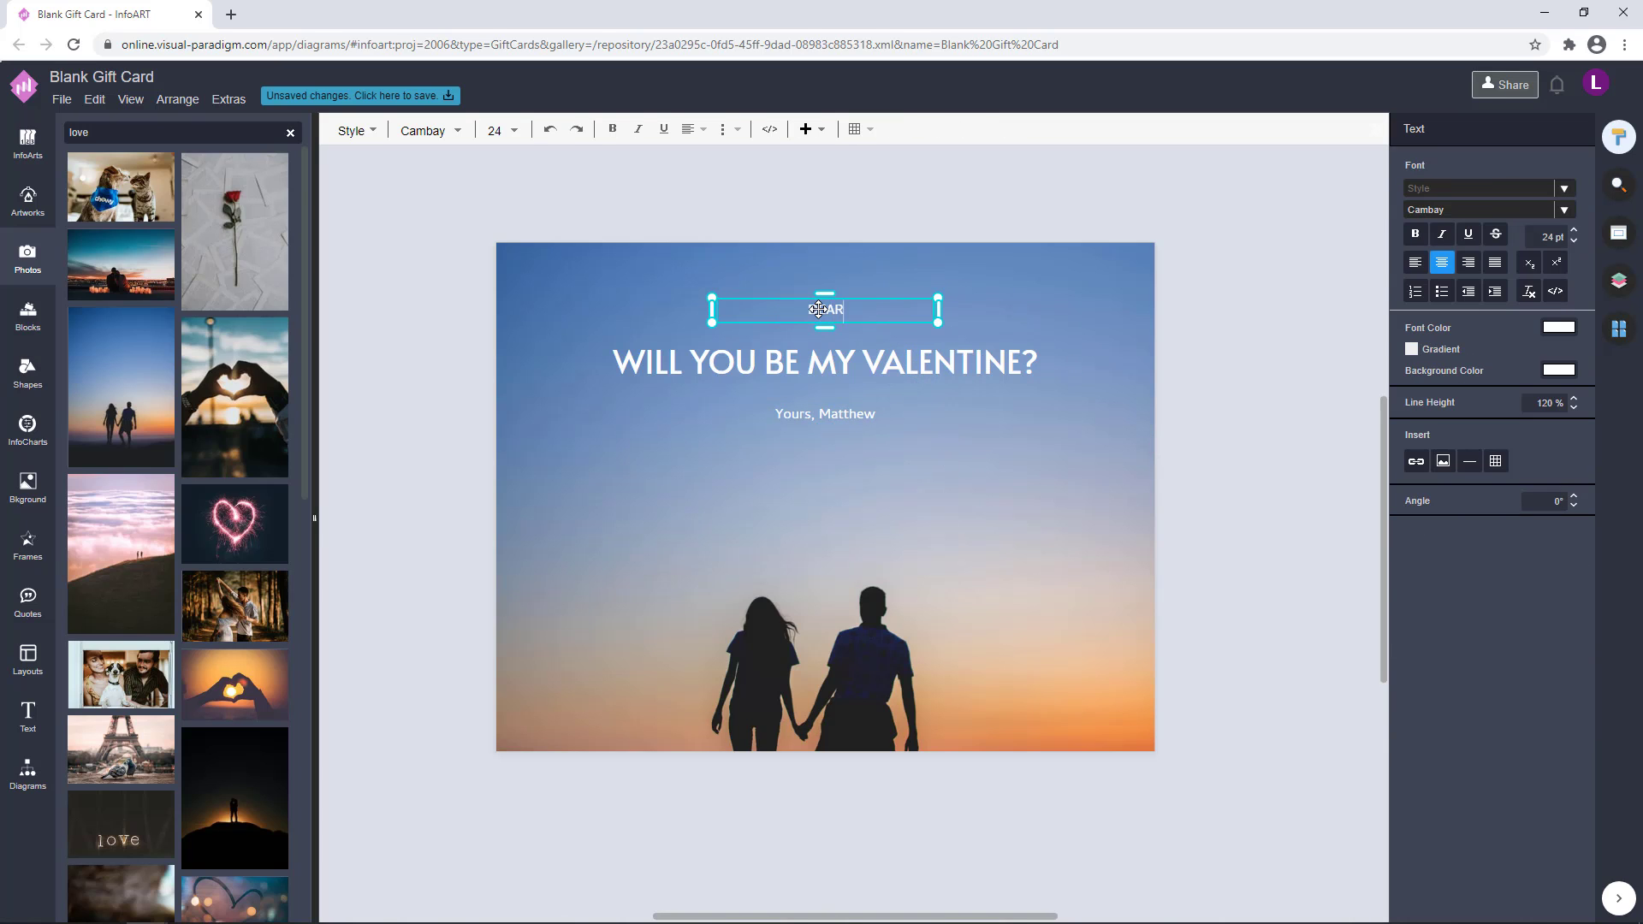
text( CHRISTINA,)
click(962, 512)
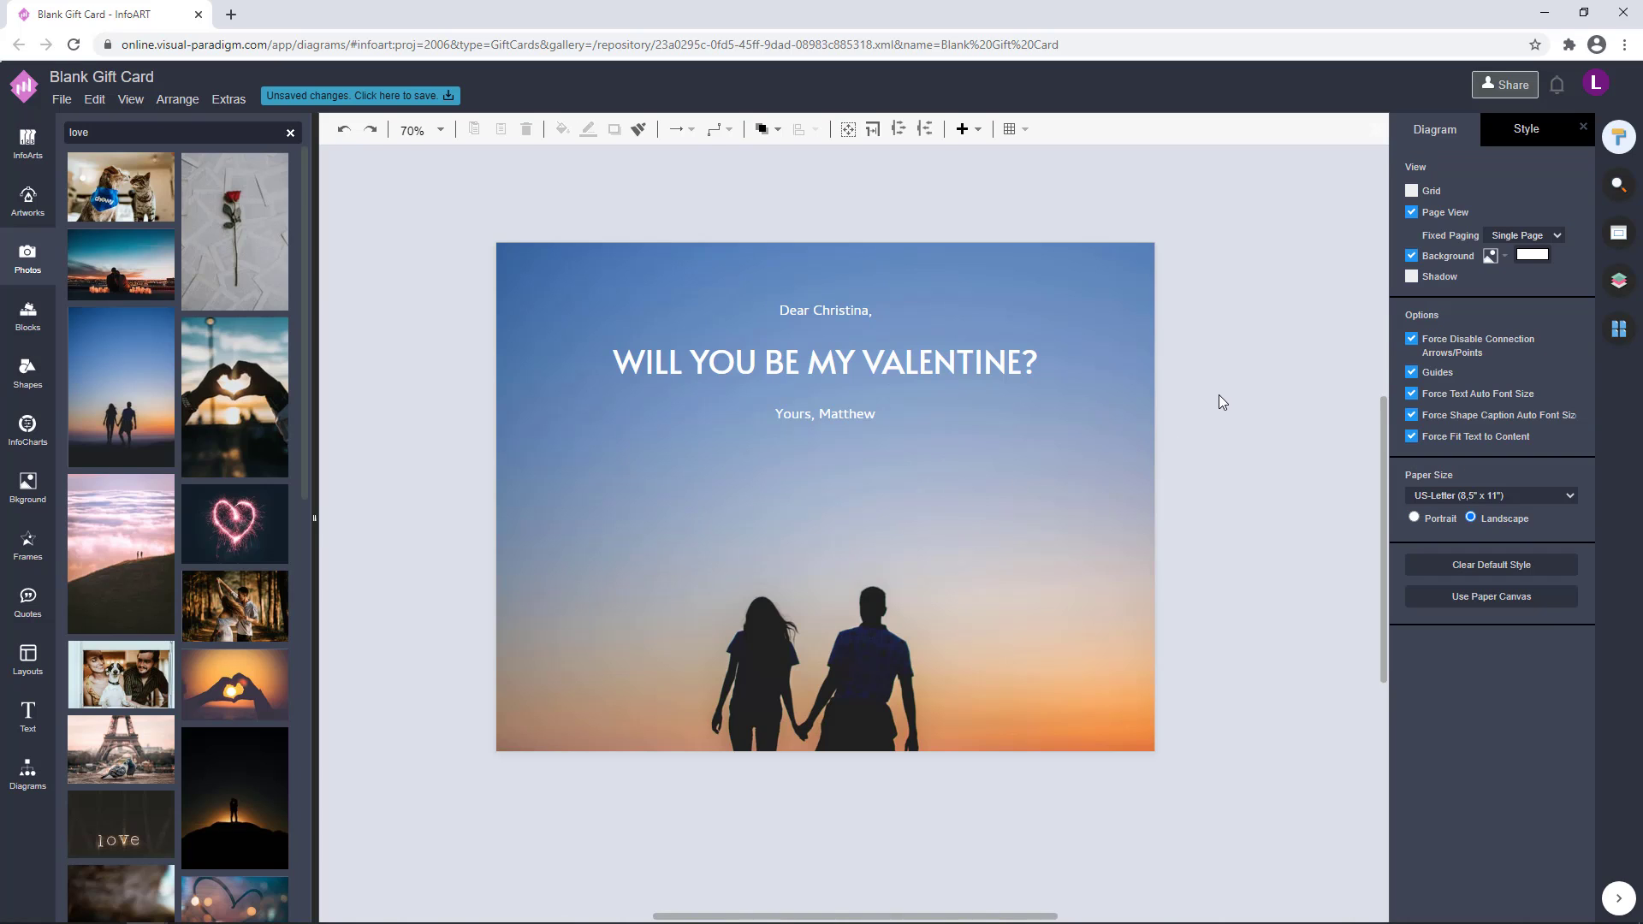
Retype the greeting line in capital letters as "DEAR" plus the recipient's first name and a comma
click(862, 310)
text(DEAR)
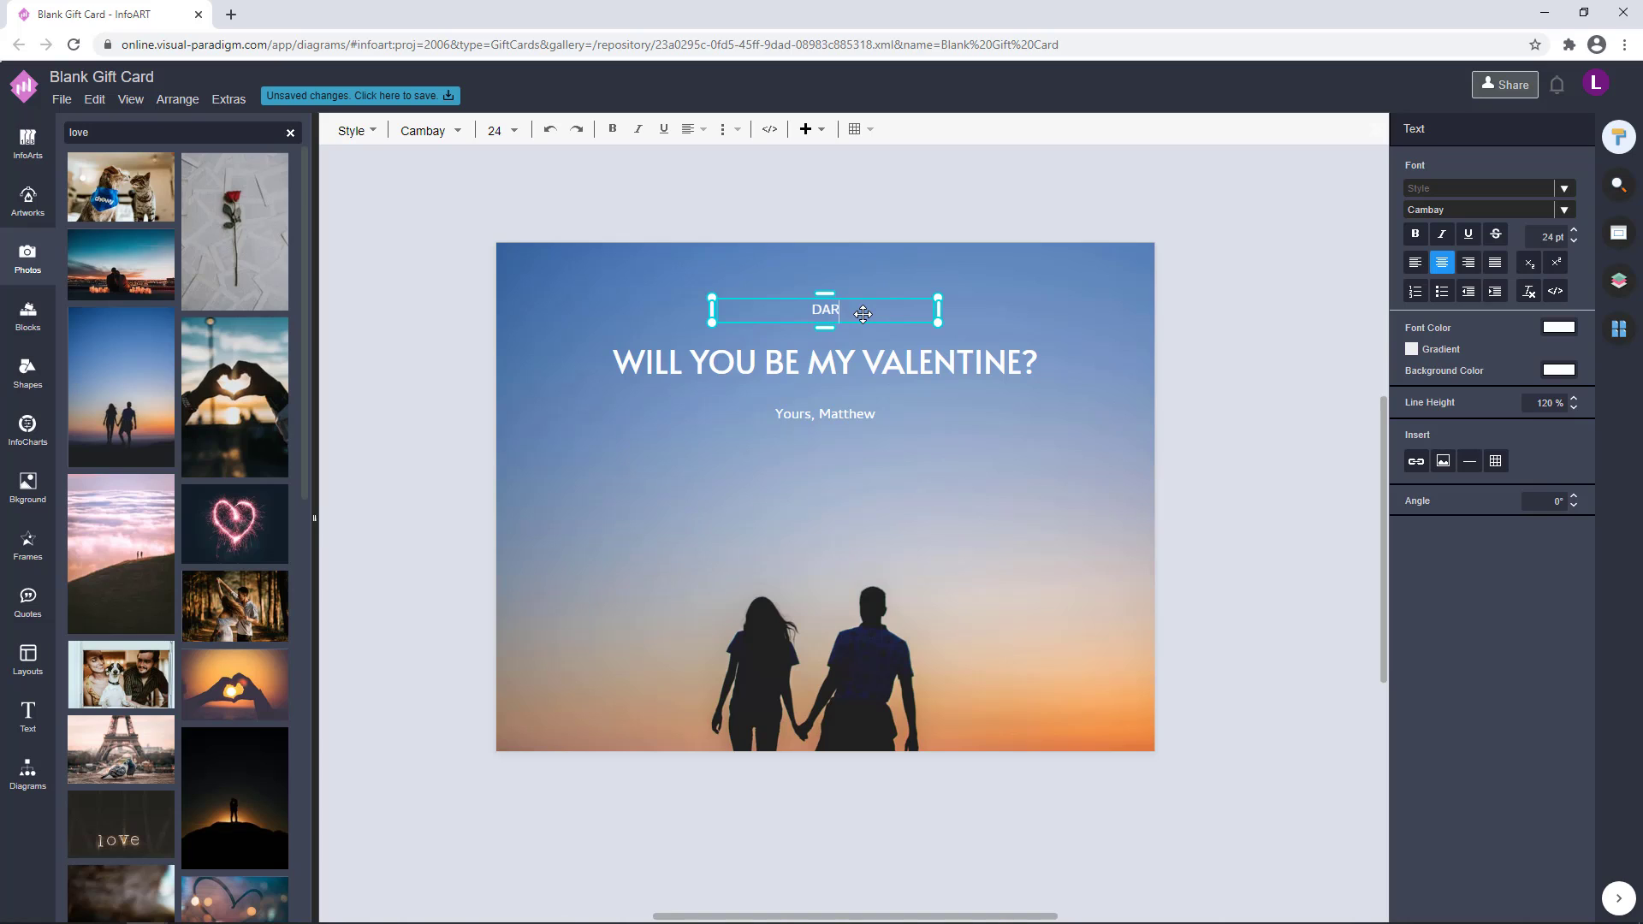
text( CHRISTINA,)
Retype the sign-off in capital letters as "YOURS," plus the sender's first name
click(870, 413)
text(Y)
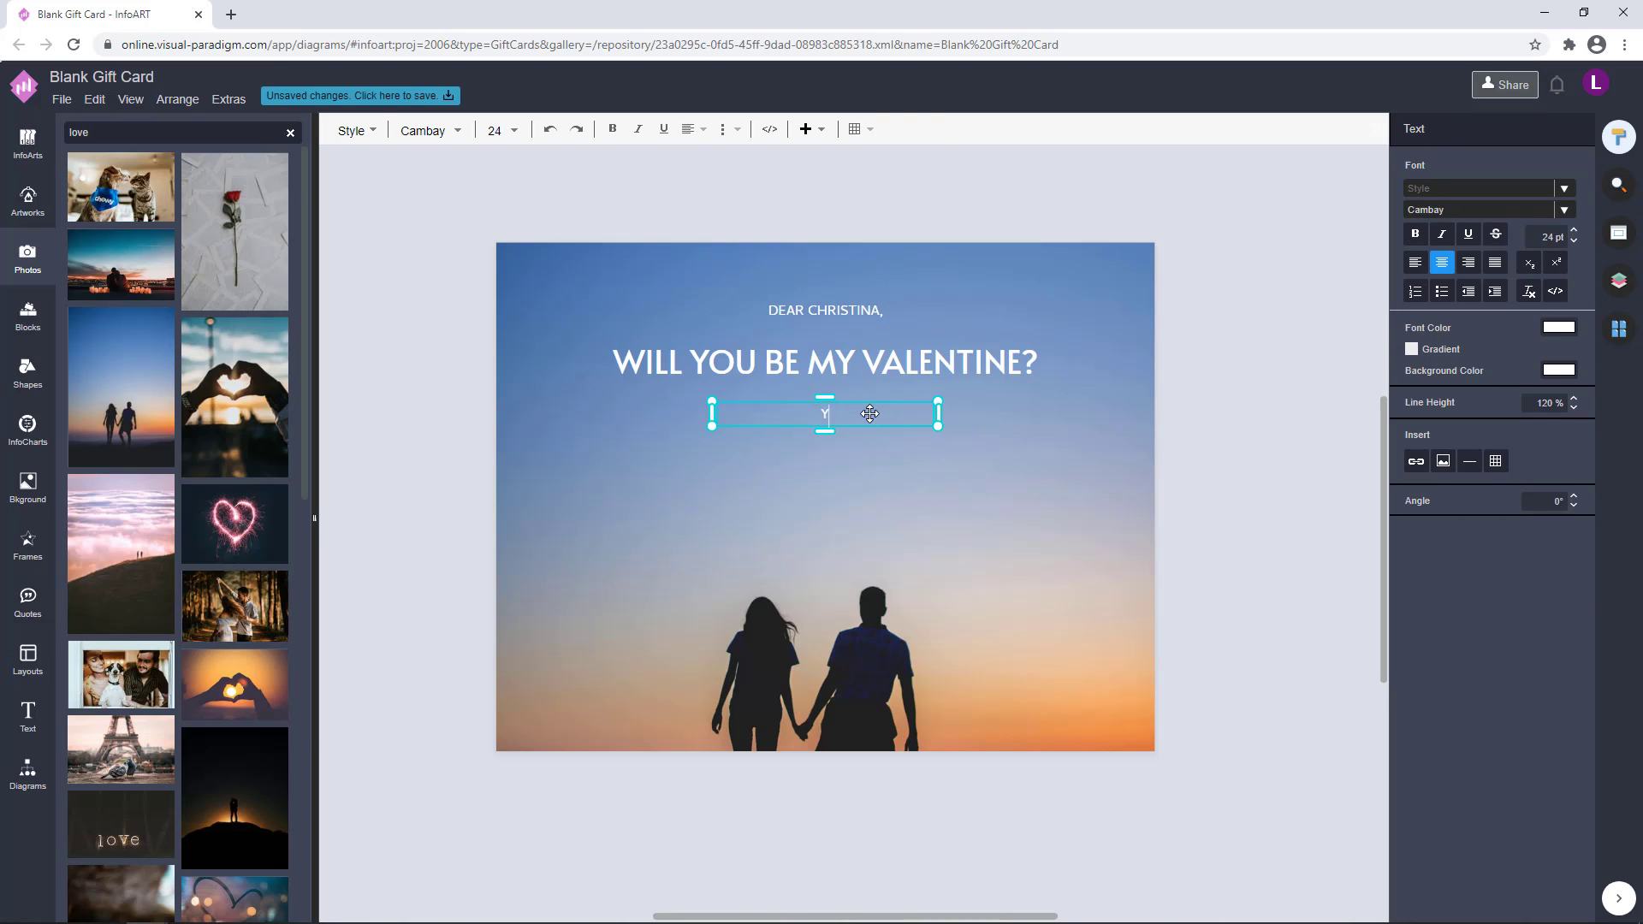
text(OURS, MATTHEW)
Try smaller font sizes on the greeting and sign-off lines
double_click(866, 314)
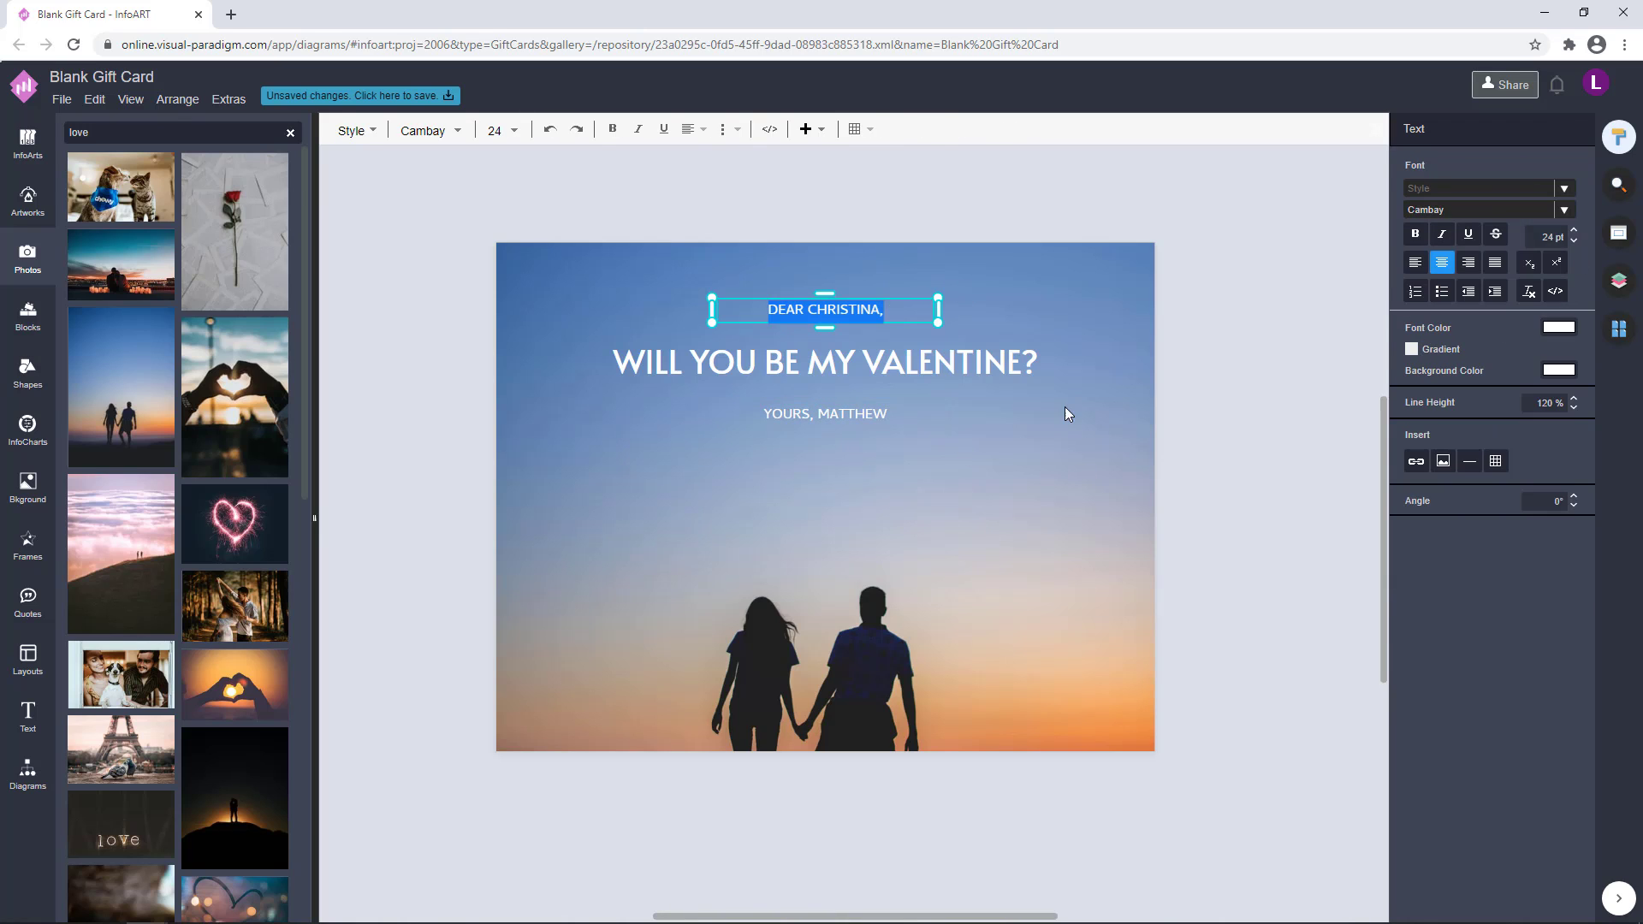
click(871, 413)
shift+click(863, 322)
click(1574, 219)
click(1232, 325)
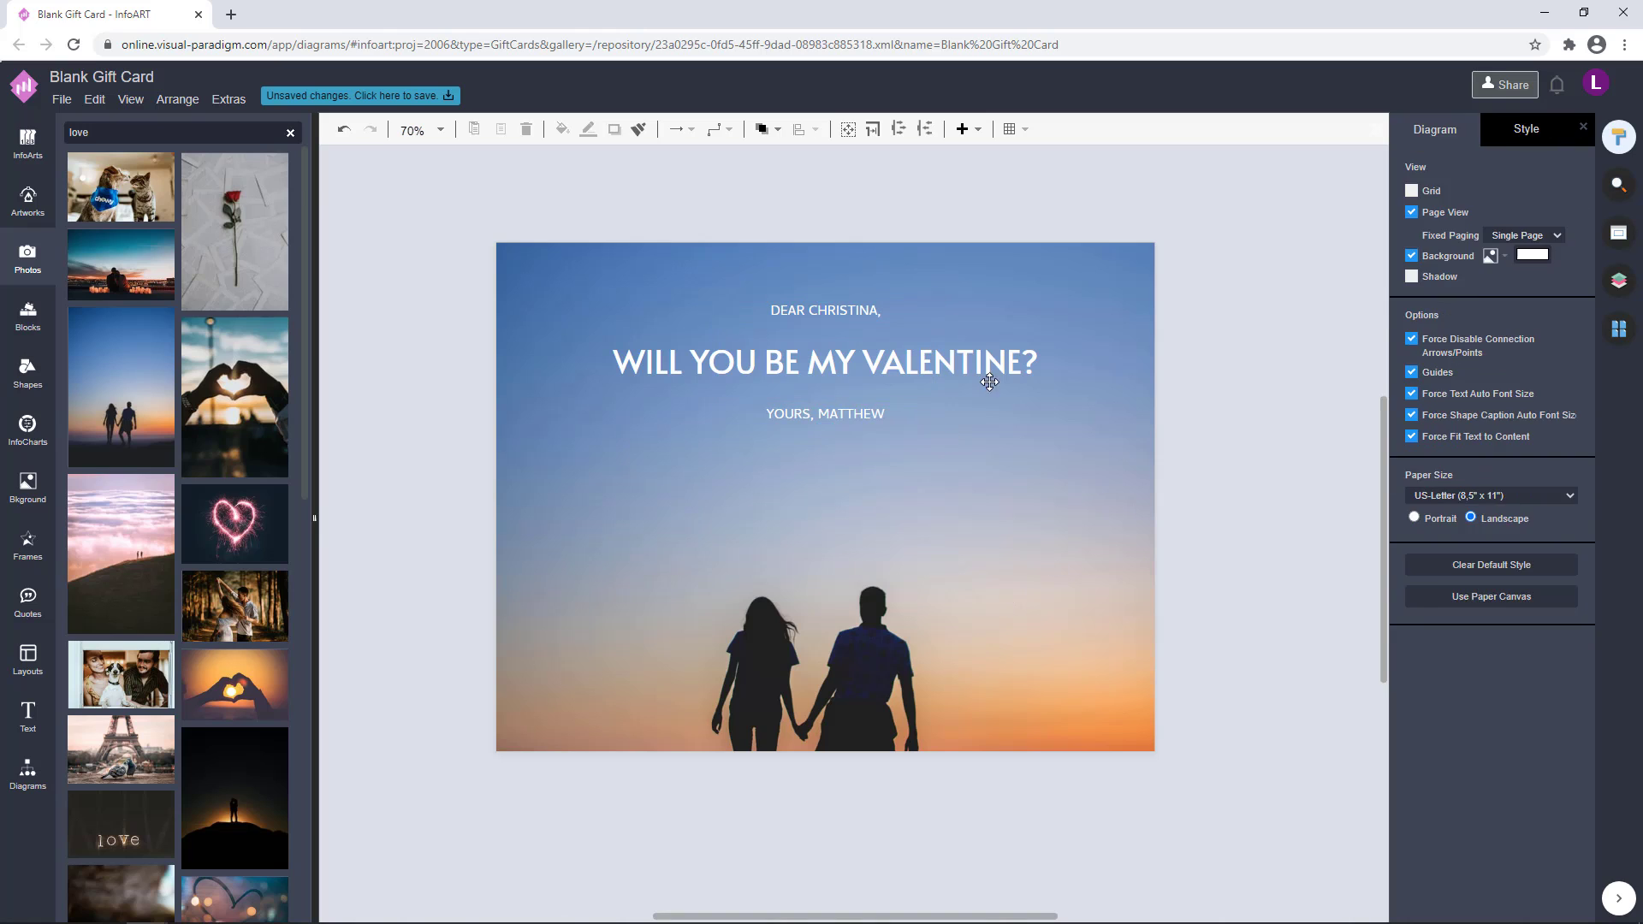
click(865, 313)
shift+click(872, 411)
click(1119, 516)
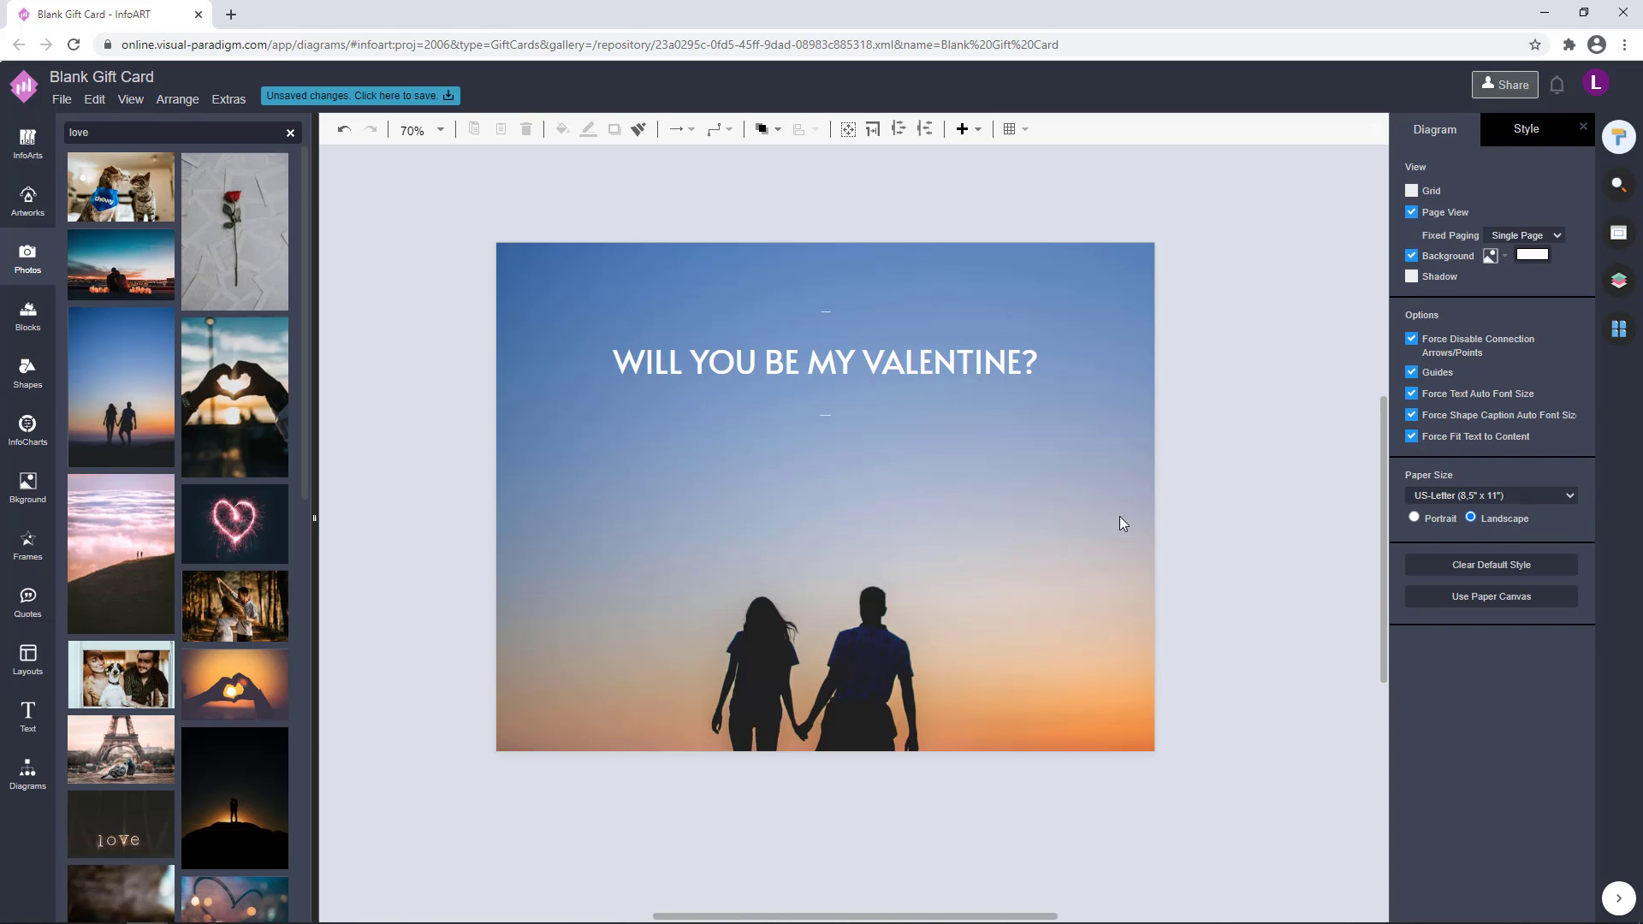
Set the font size of the greeting and sign-off lines to 22 pt
click(822, 309)
shift+click(858, 416)
click(1576, 211)
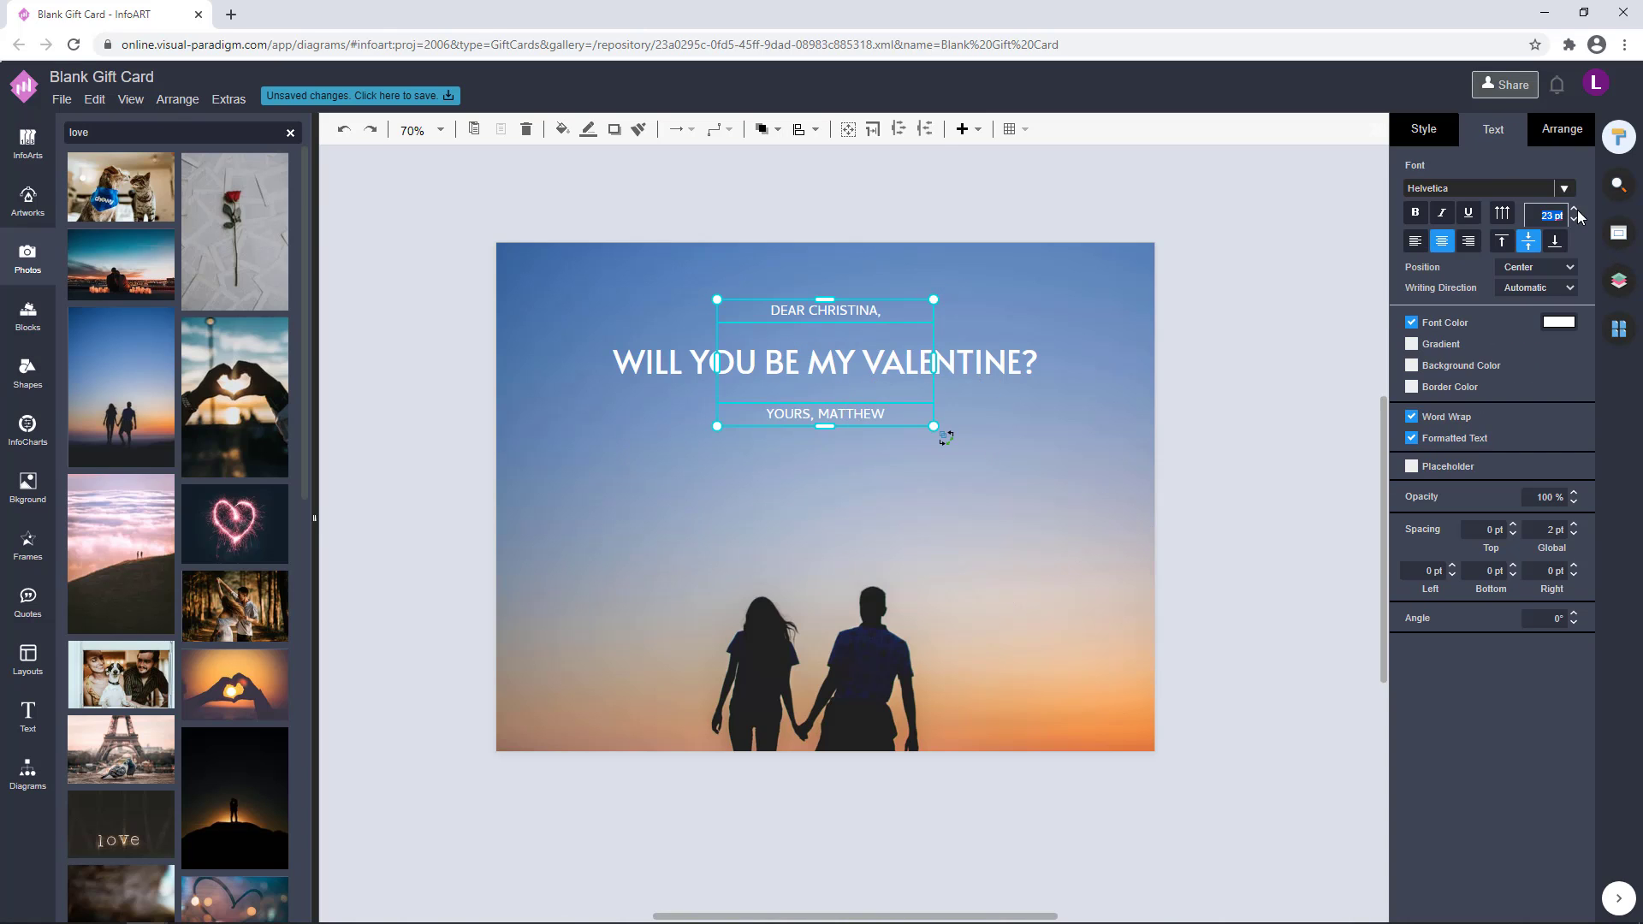
text(22)
click(1188, 498)
click(843, 293)
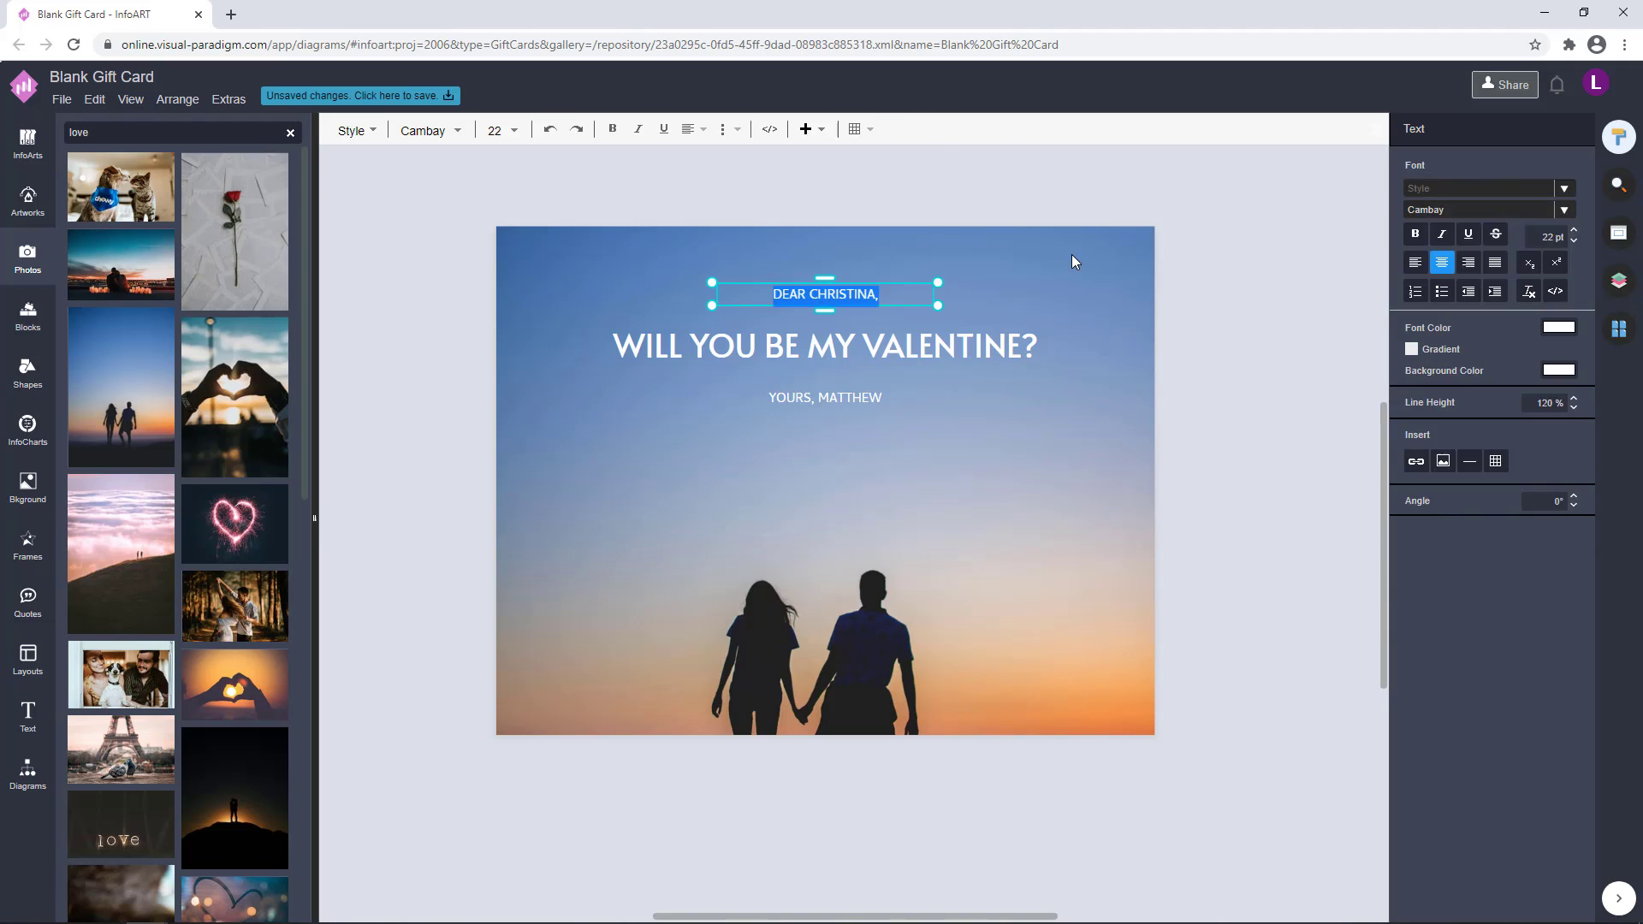
shift+click(879, 396)
click(1074, 496)
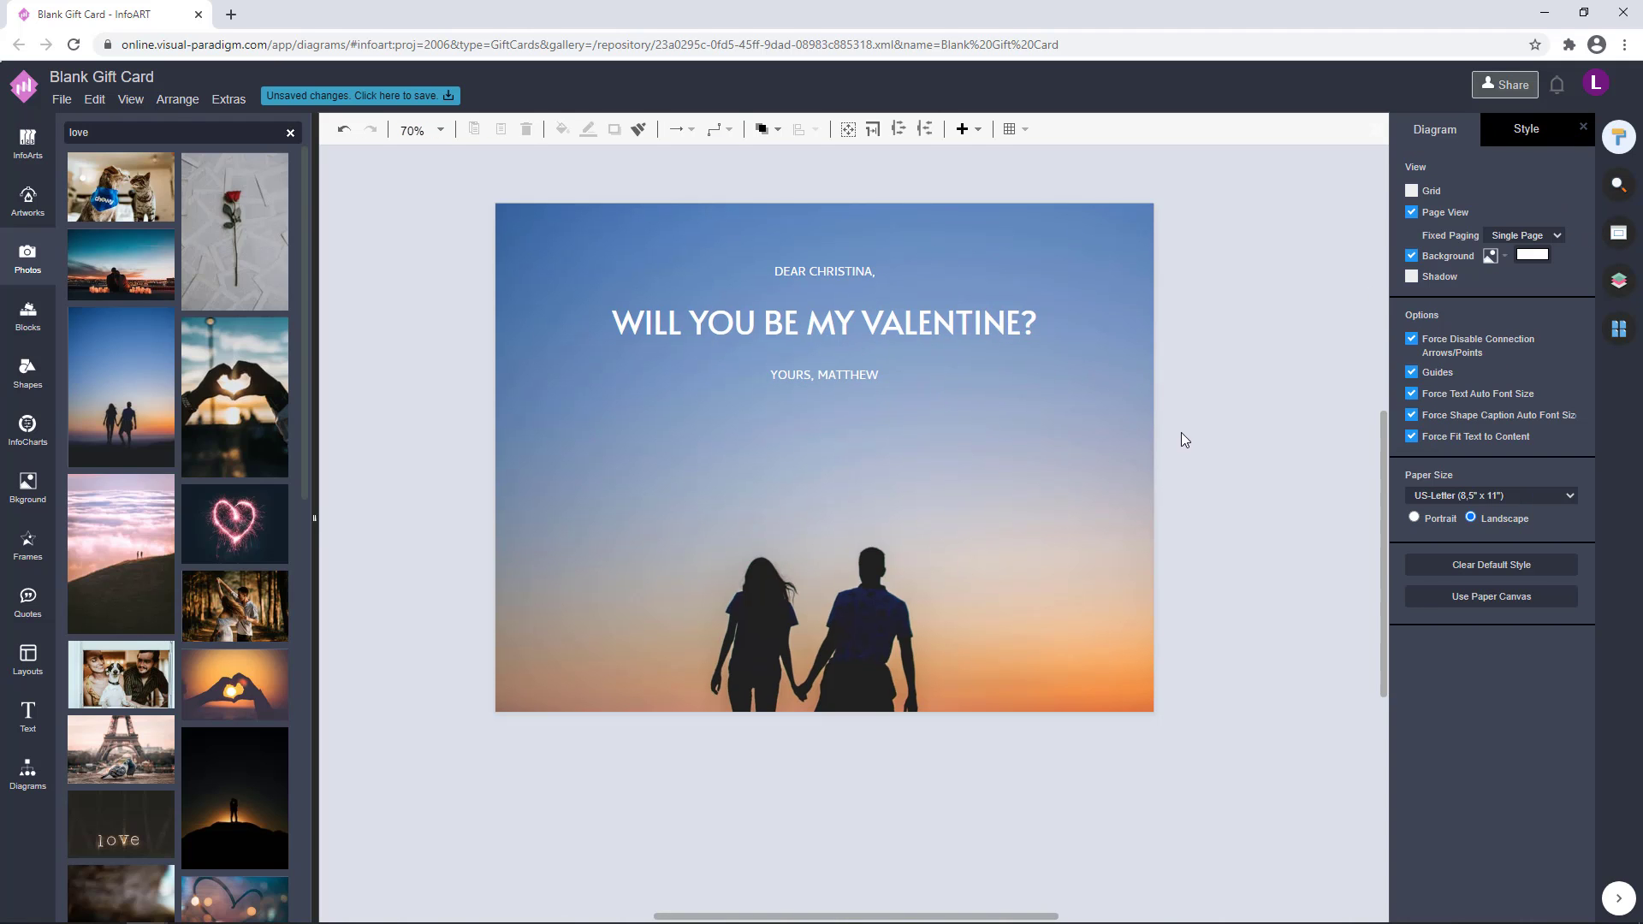
drag(1168, 466, 545, 189)
drag(830, 263, 838, 276)
key(ctrl+z)
click(1271, 332)
Move the three text lines together slightly further down the card
drag(1218, 464, 430, 224)
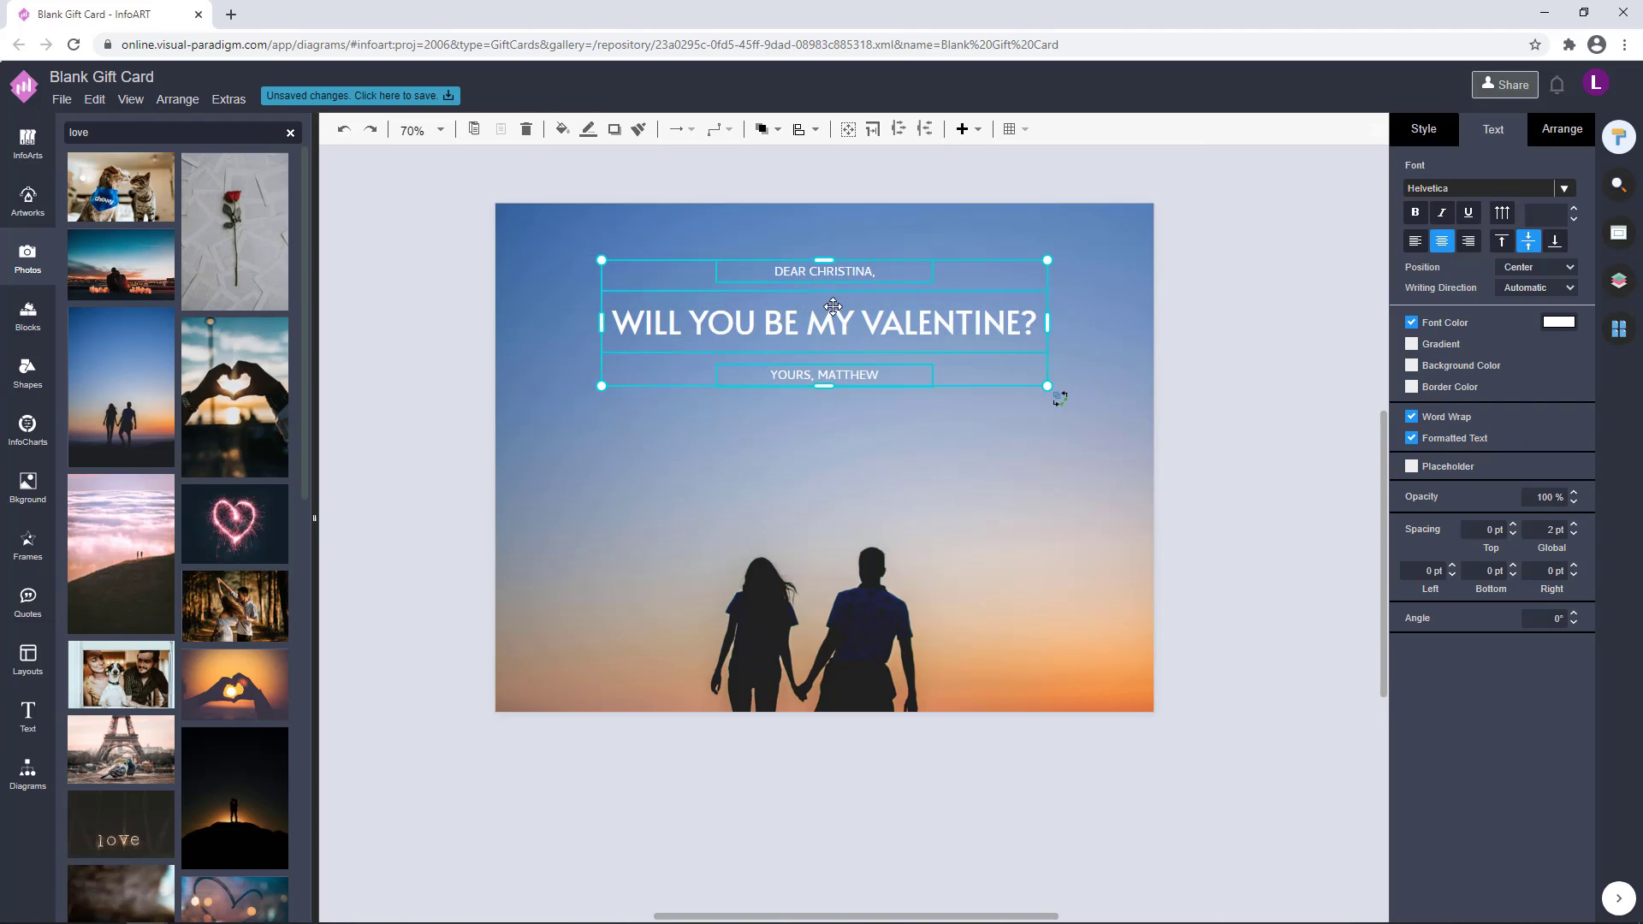
click(1232, 356)
key(ctrl+minus)
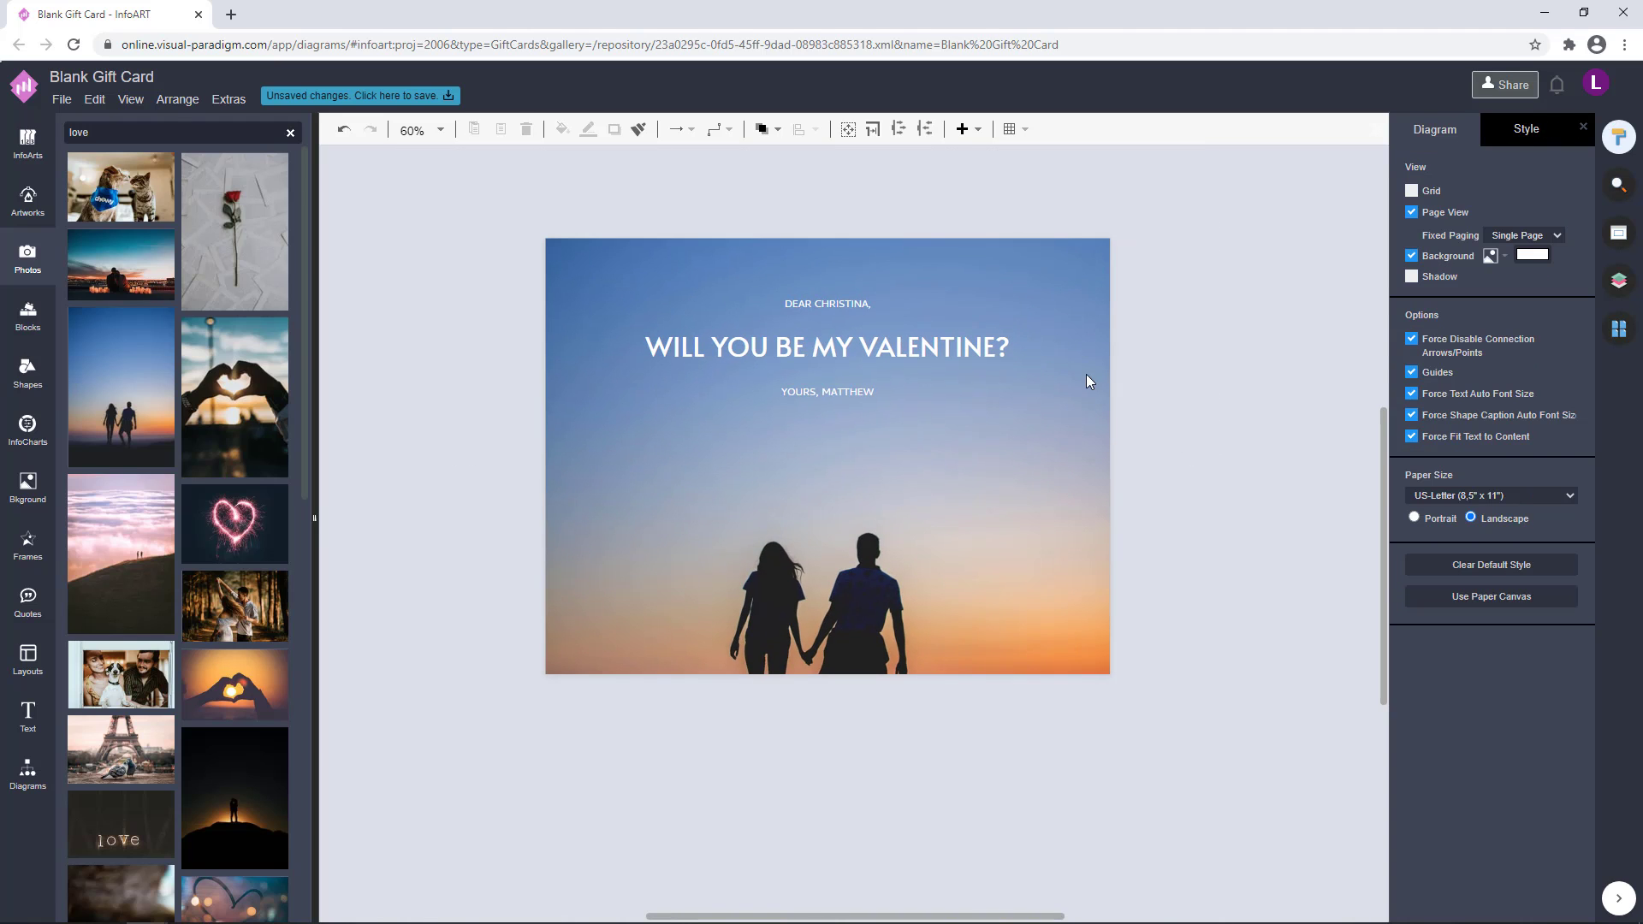
key(ctrl+plus)
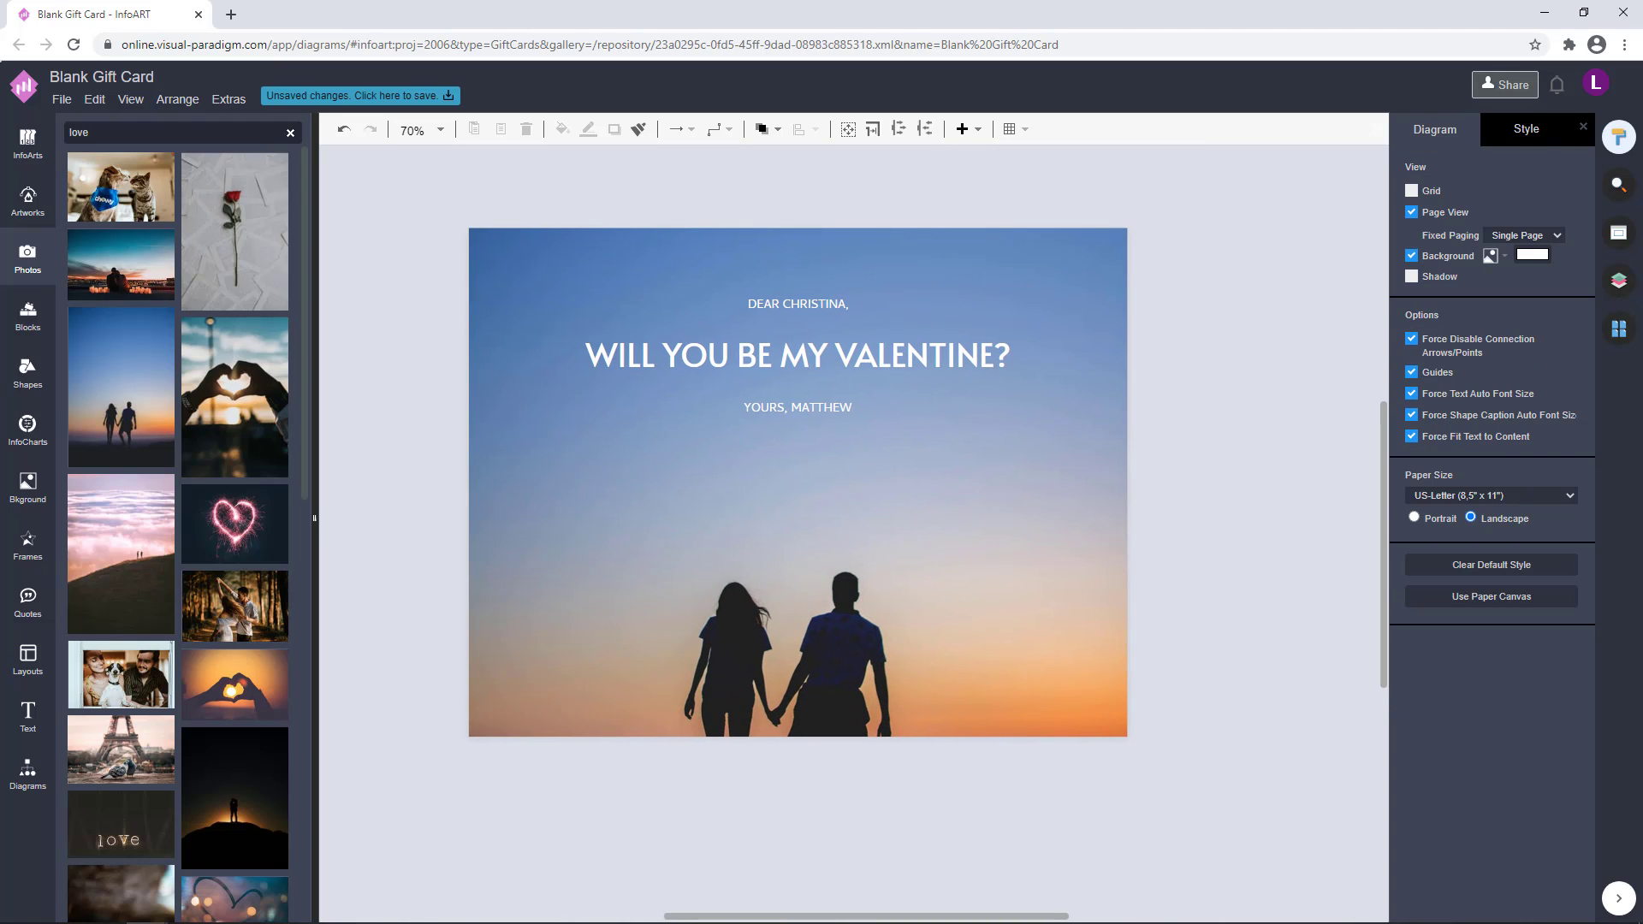
drag(1161, 516, 418, 205)
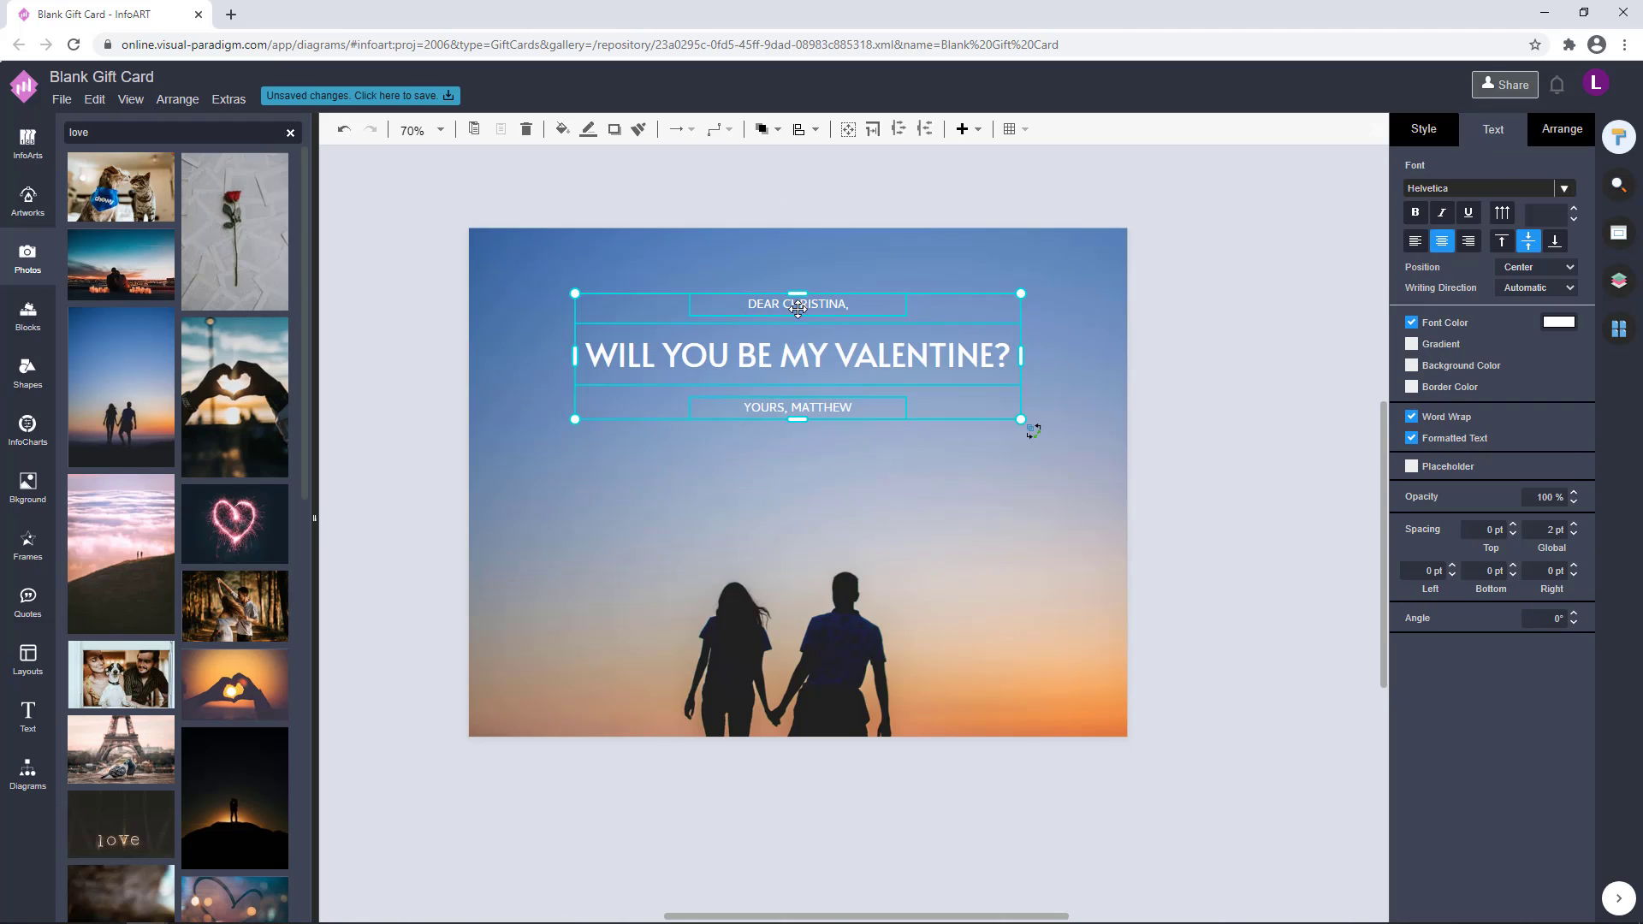
click(1259, 330)
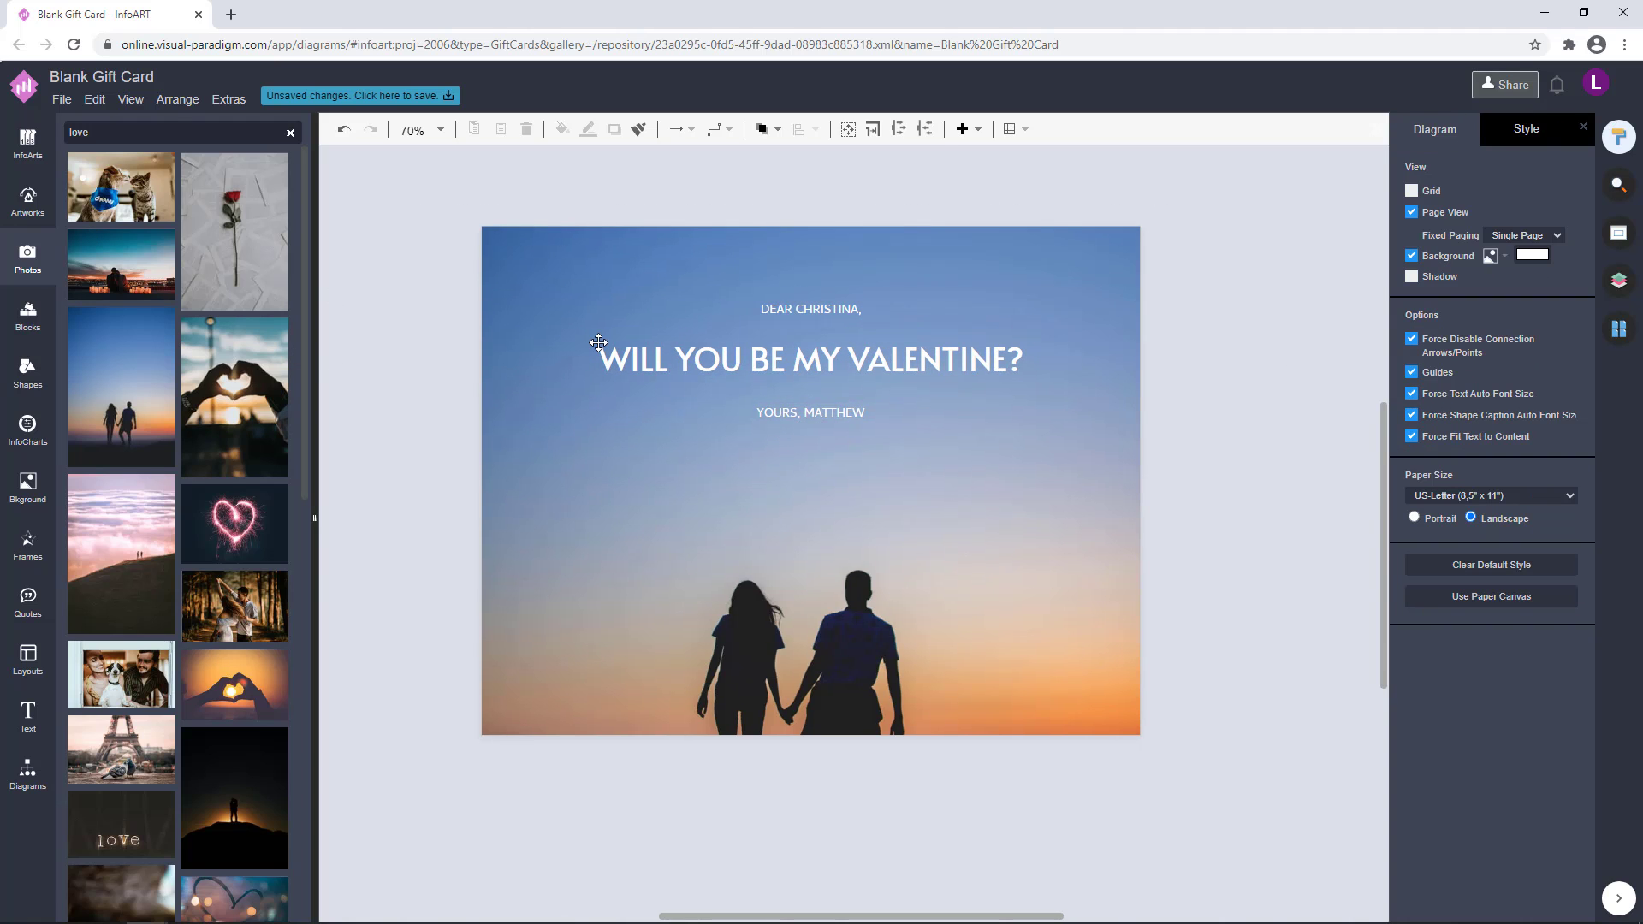
Add a small white circle shape without an outline beside the card
click(30, 766)
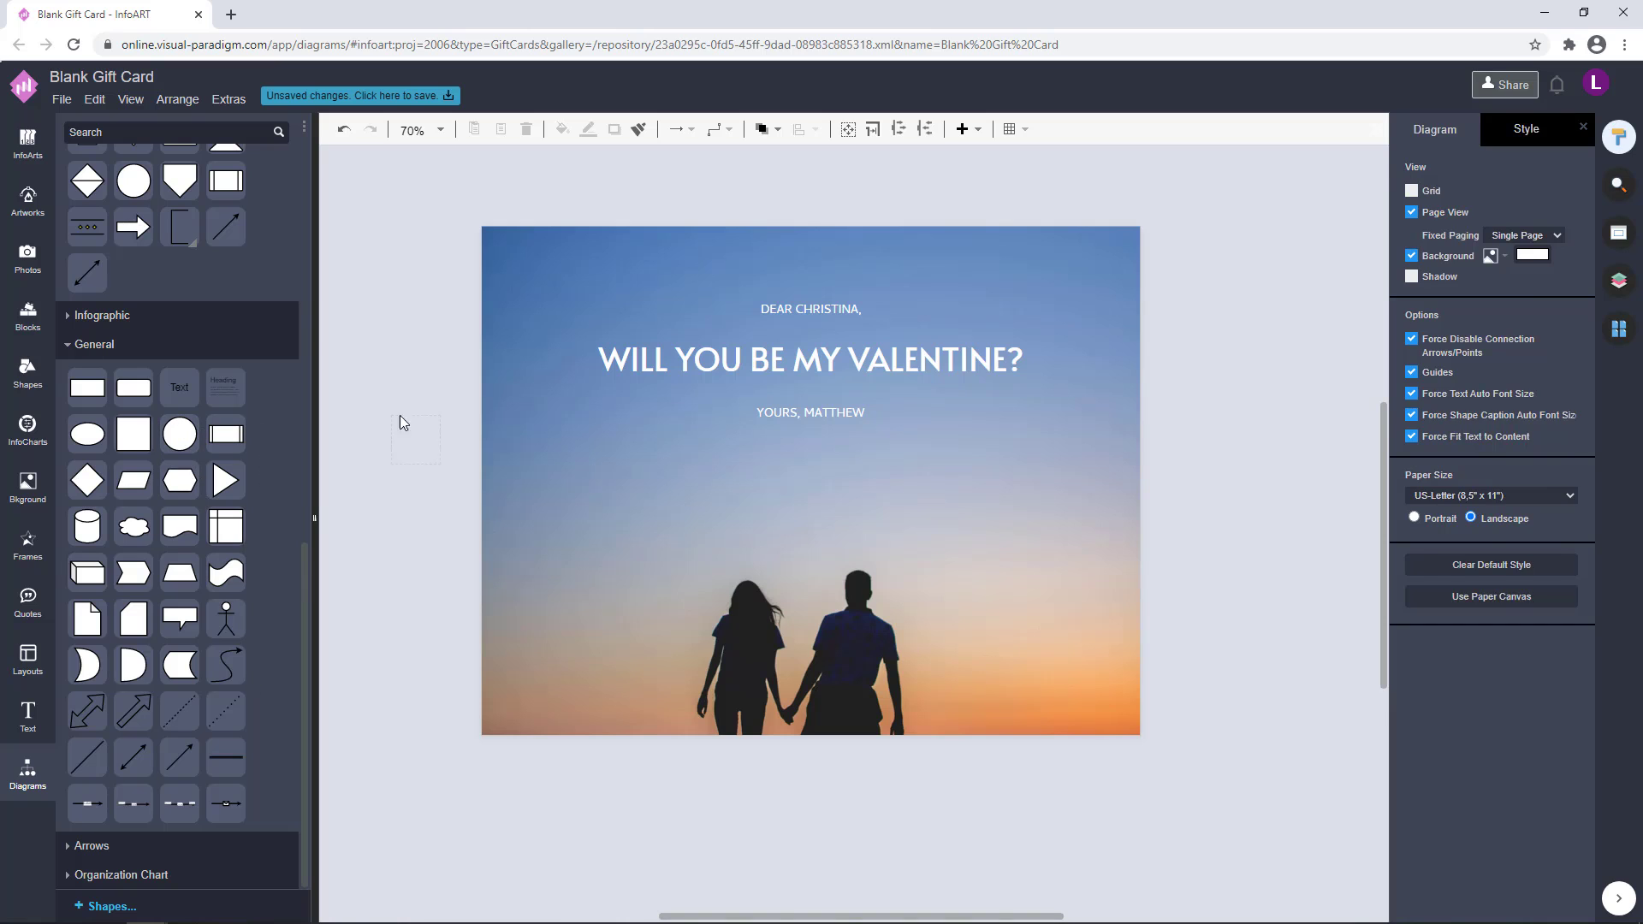
drag(402, 422, 403, 422)
drag(440, 464, 492, 720)
click(1410, 139)
click(1410, 302)
Place one dot in the card's upper-left corner and a matching copy in its lower-left corner
click(420, 360)
click(521, 276)
click(457, 593)
Select both corner dots and resize them to 11 pt by 11 pt with constrained proportions
drag(431, 795, 520, 219)
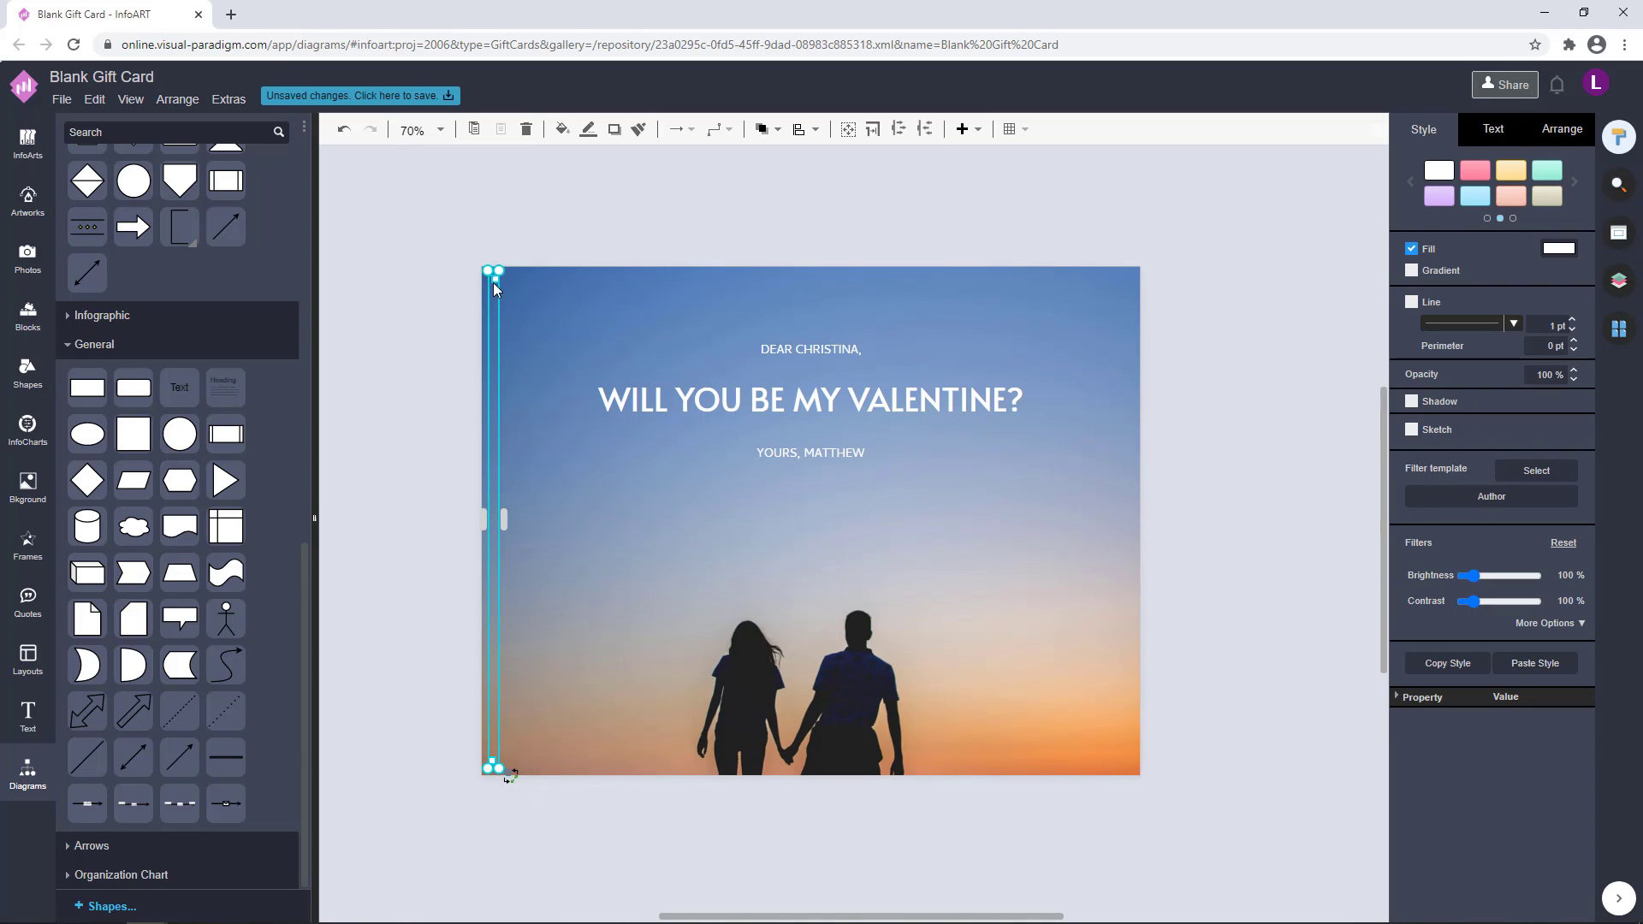
click(1490, 133)
click(1561, 129)
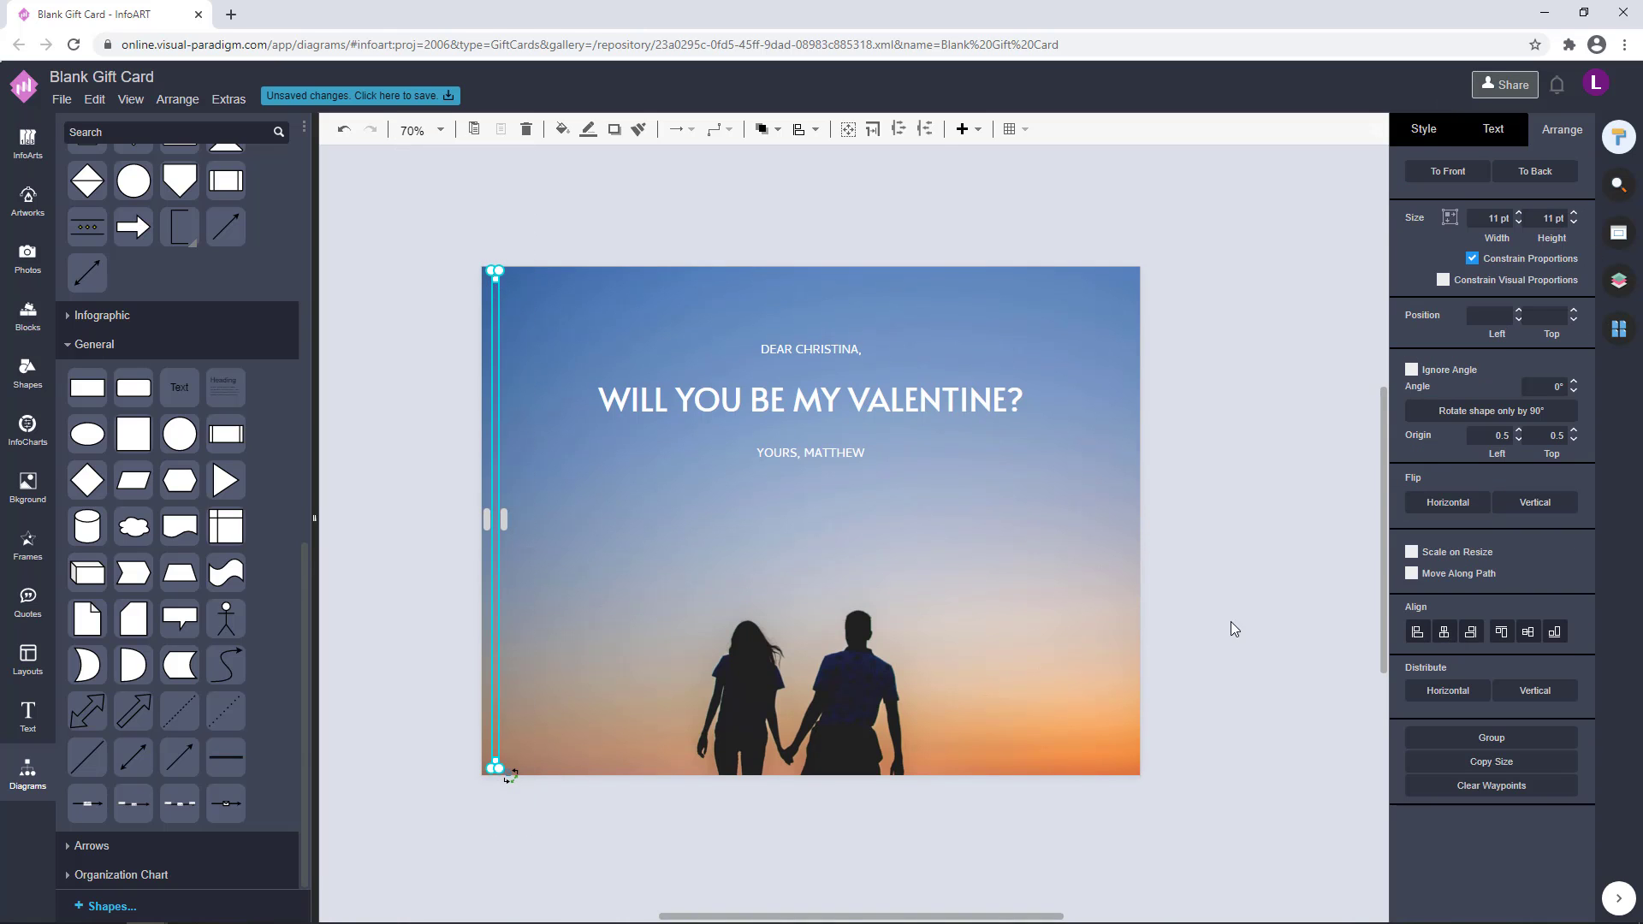
Duplicate the two left corner dots and place the copies in the card's upper-right and lower-right corners
key(ctrl+c)
key(ctrl+v)
drag(504, 290, 989, 289)
click(505, 292)
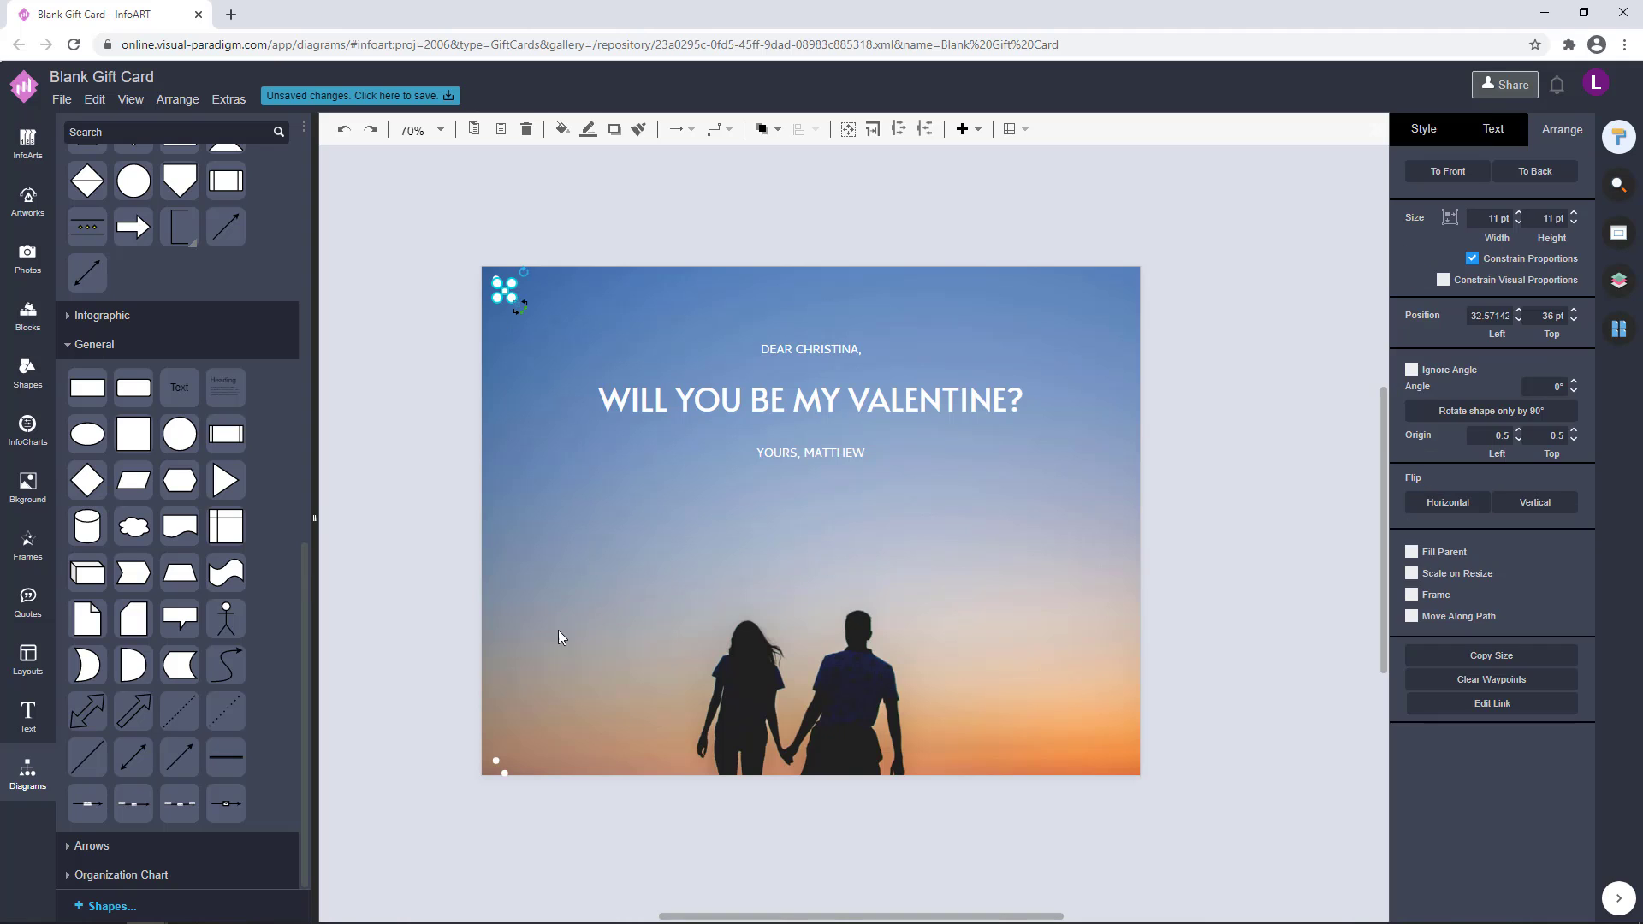
shift+click(505, 774)
scroll(499, 412, up, 5)
scroll(626, 359, up, 3)
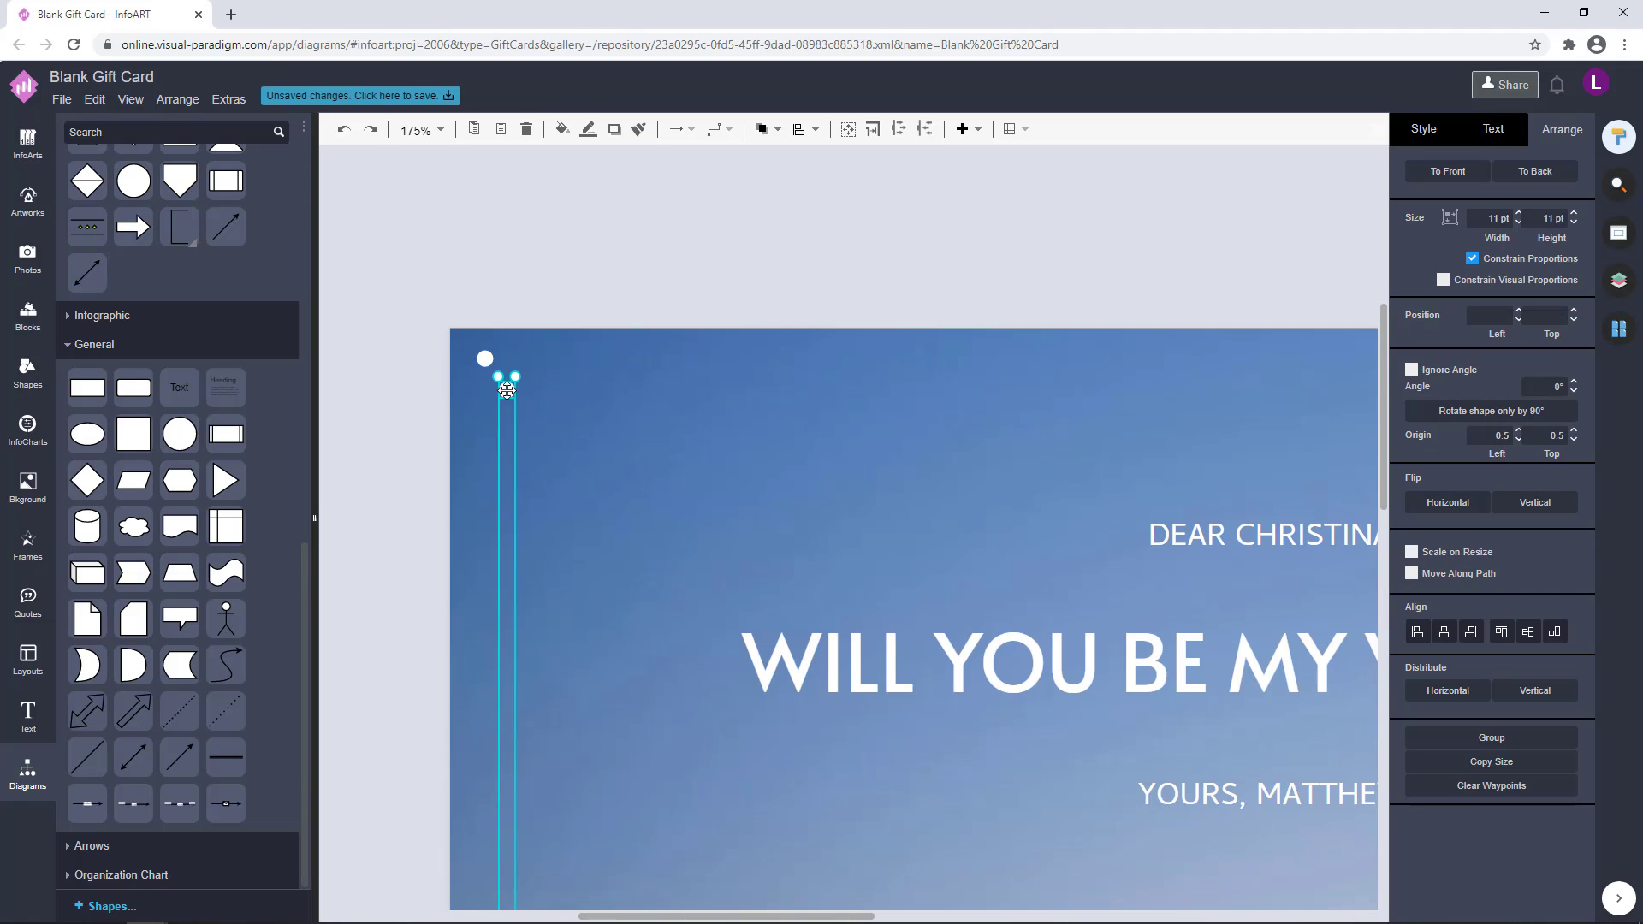
drag(507, 383, 1240, 363)
scroll(1282, 312, right, 9)
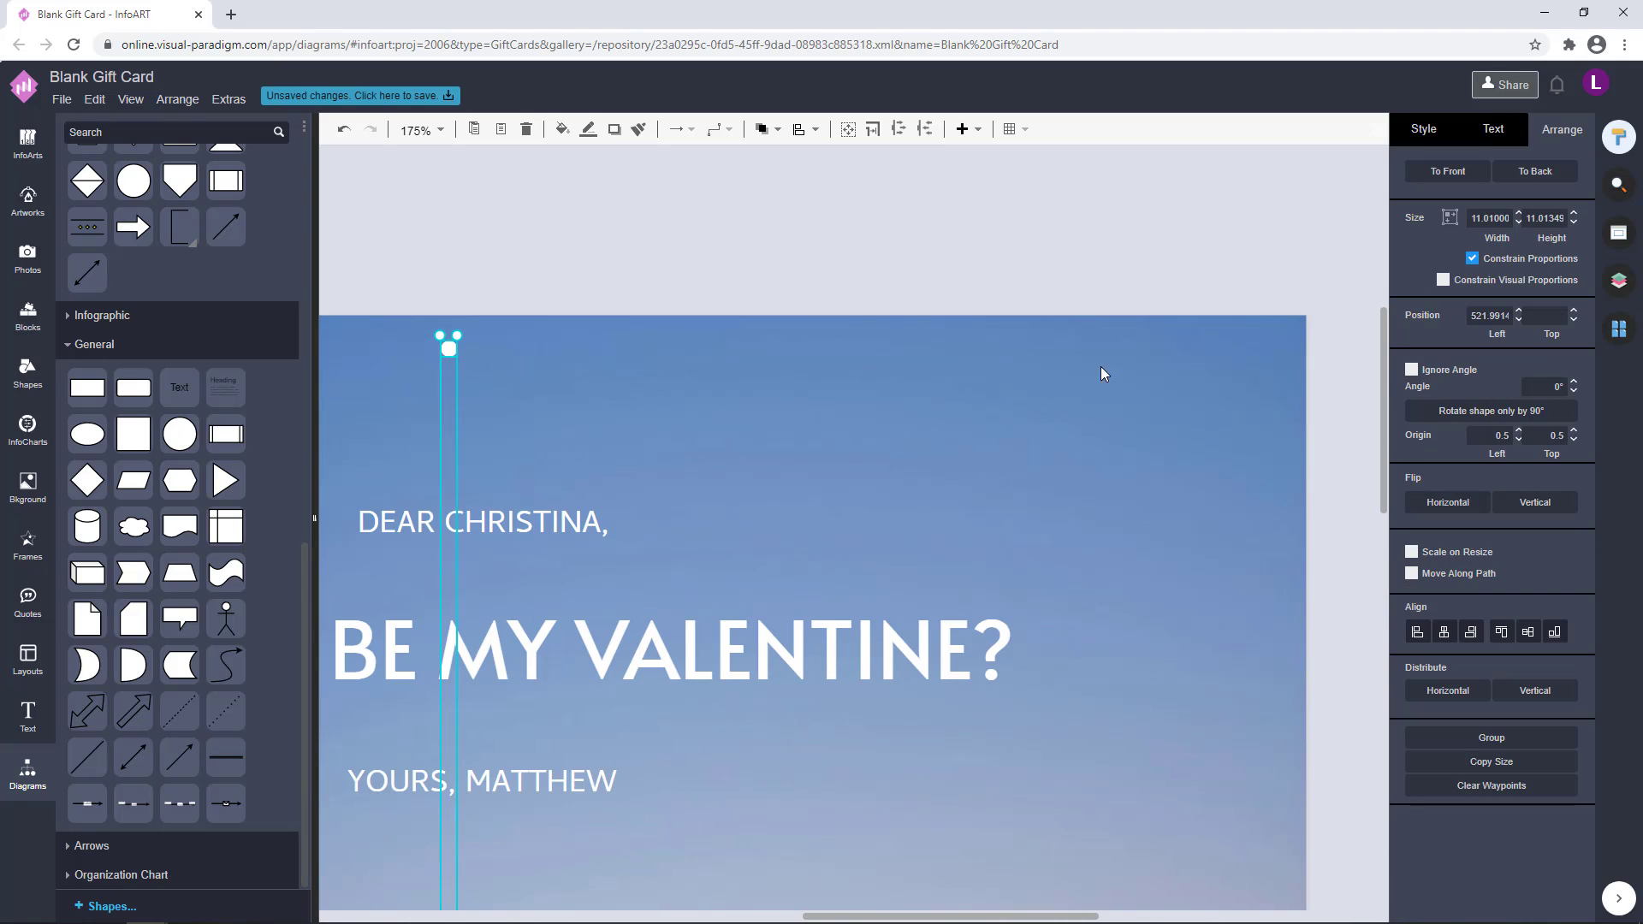
drag(1270, 347, 1273, 347)
Move the three text lines together slightly up the card
scroll(1174, 450, down, 5)
drag(1150, 630, 1127, 563)
drag(1264, 597, 1241, 532)
drag(1017, 497, 498, 329)
drag(938, 400, 937, 392)
click(1238, 496)
mouse_move(1239, 496)
mouse_down()
mouse_move(1206, 470)
mouse_move(437, 283)
mouse_move(1238, 479)
mouse_up()
click(1251, 481)
drag(1152, 533, 458, 255)
key(Up)
key(Up)
key(Up)
key(Up)
click(1219, 361)
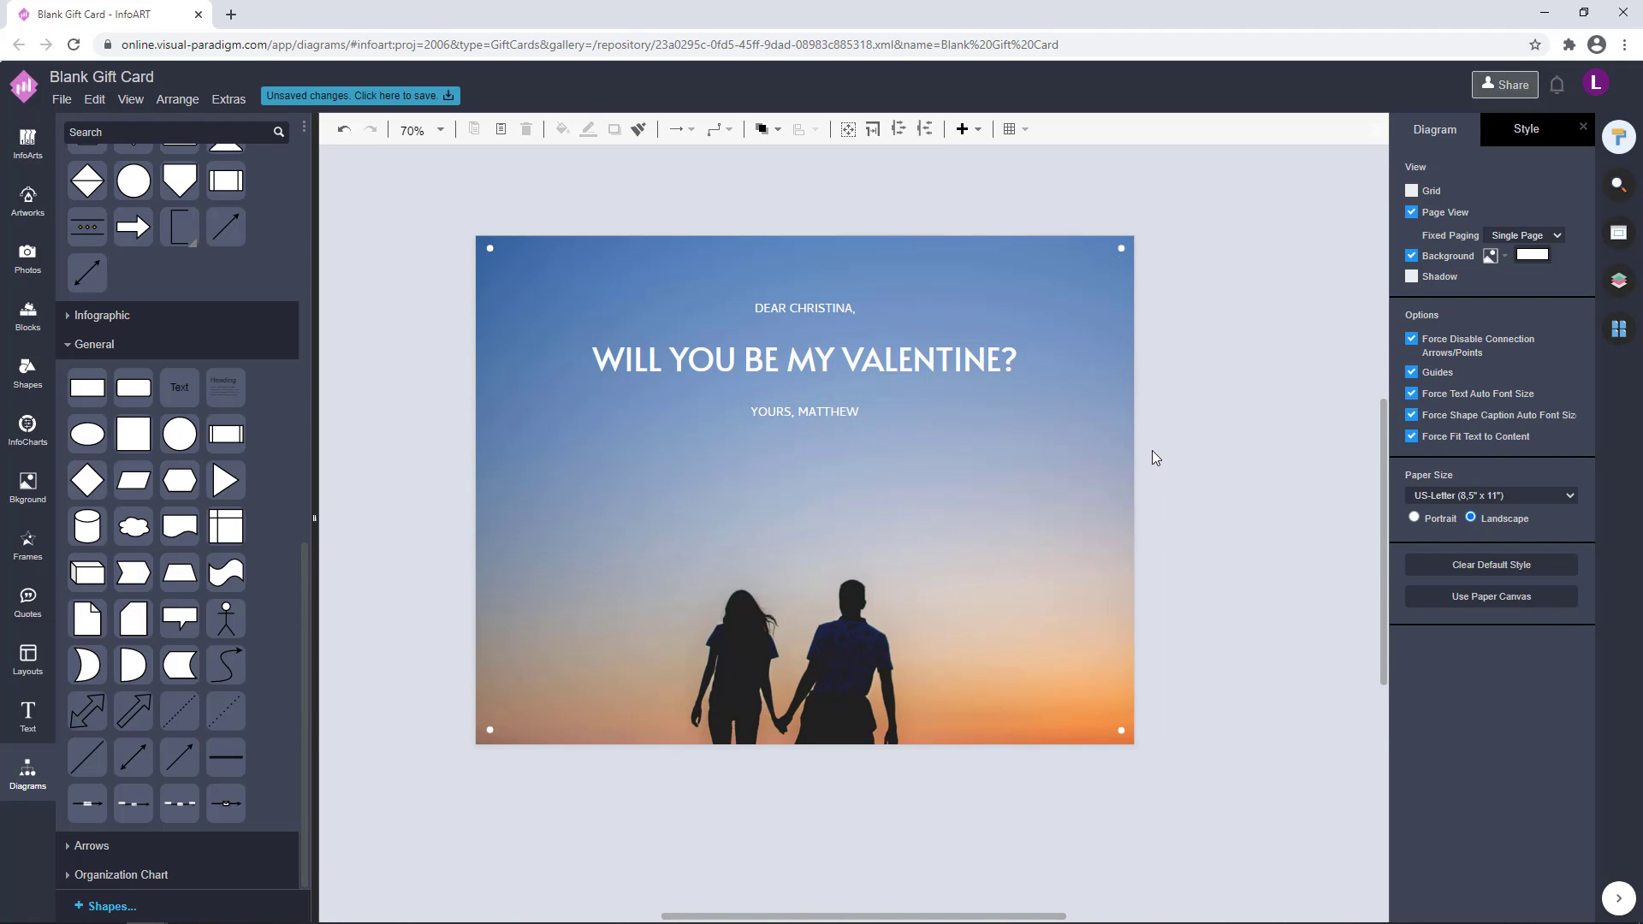
Replace the word VALENTINE in the heading with blank space, keeping the question mark
drag(1242, 453, 1228, 444)
double_click(894, 343)
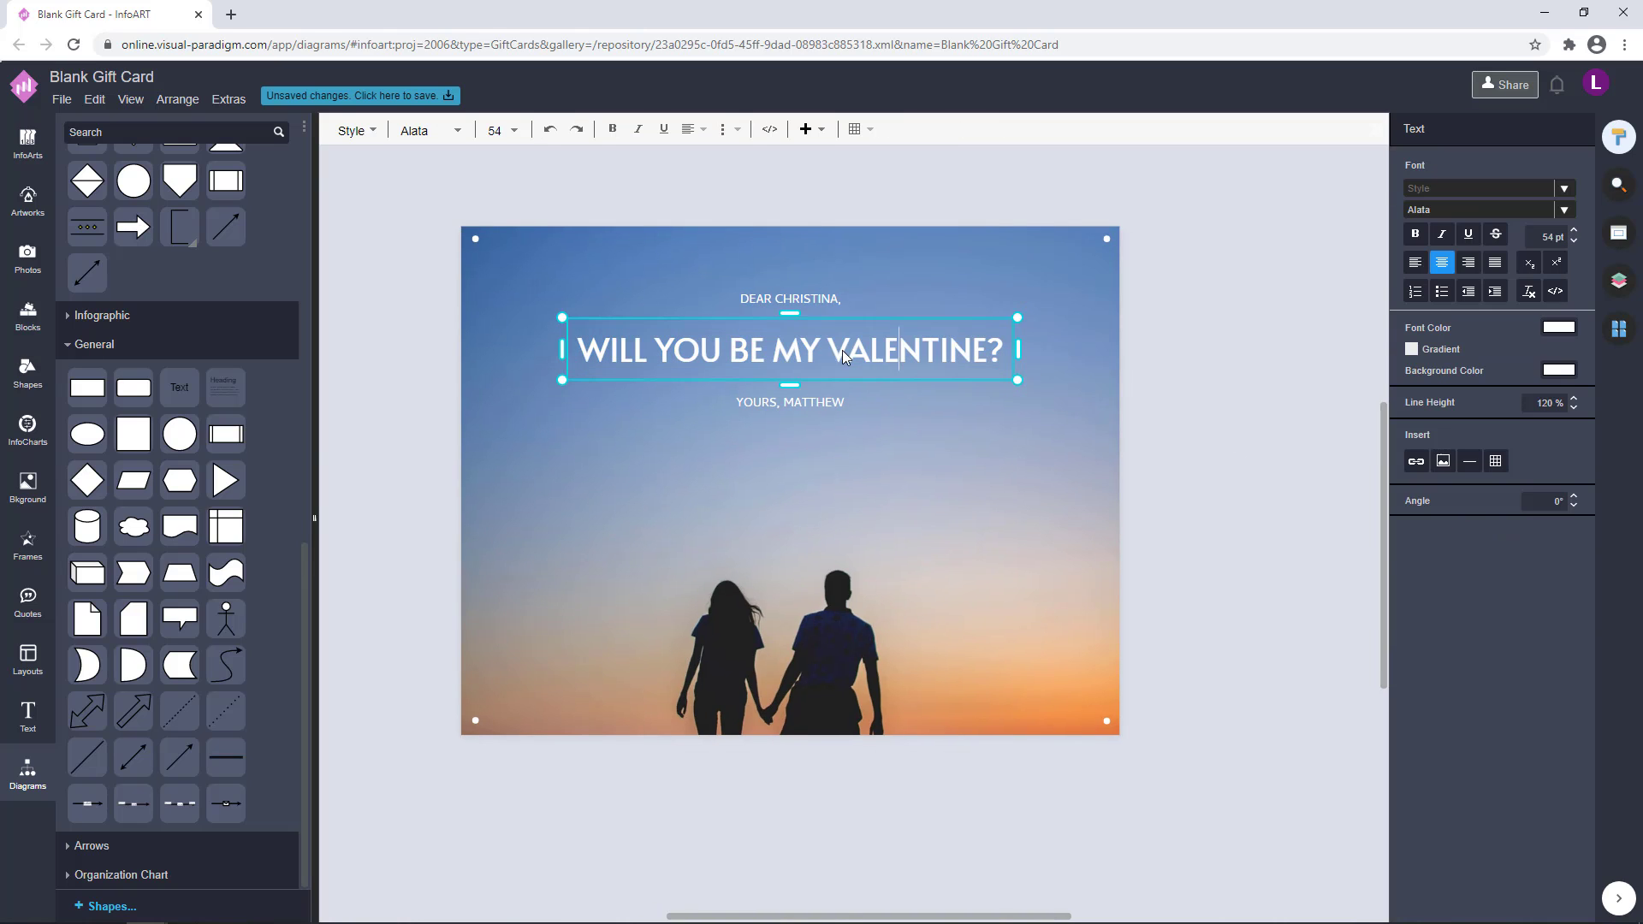
drag(967, 352, 983, 352)
key(BackSpace)
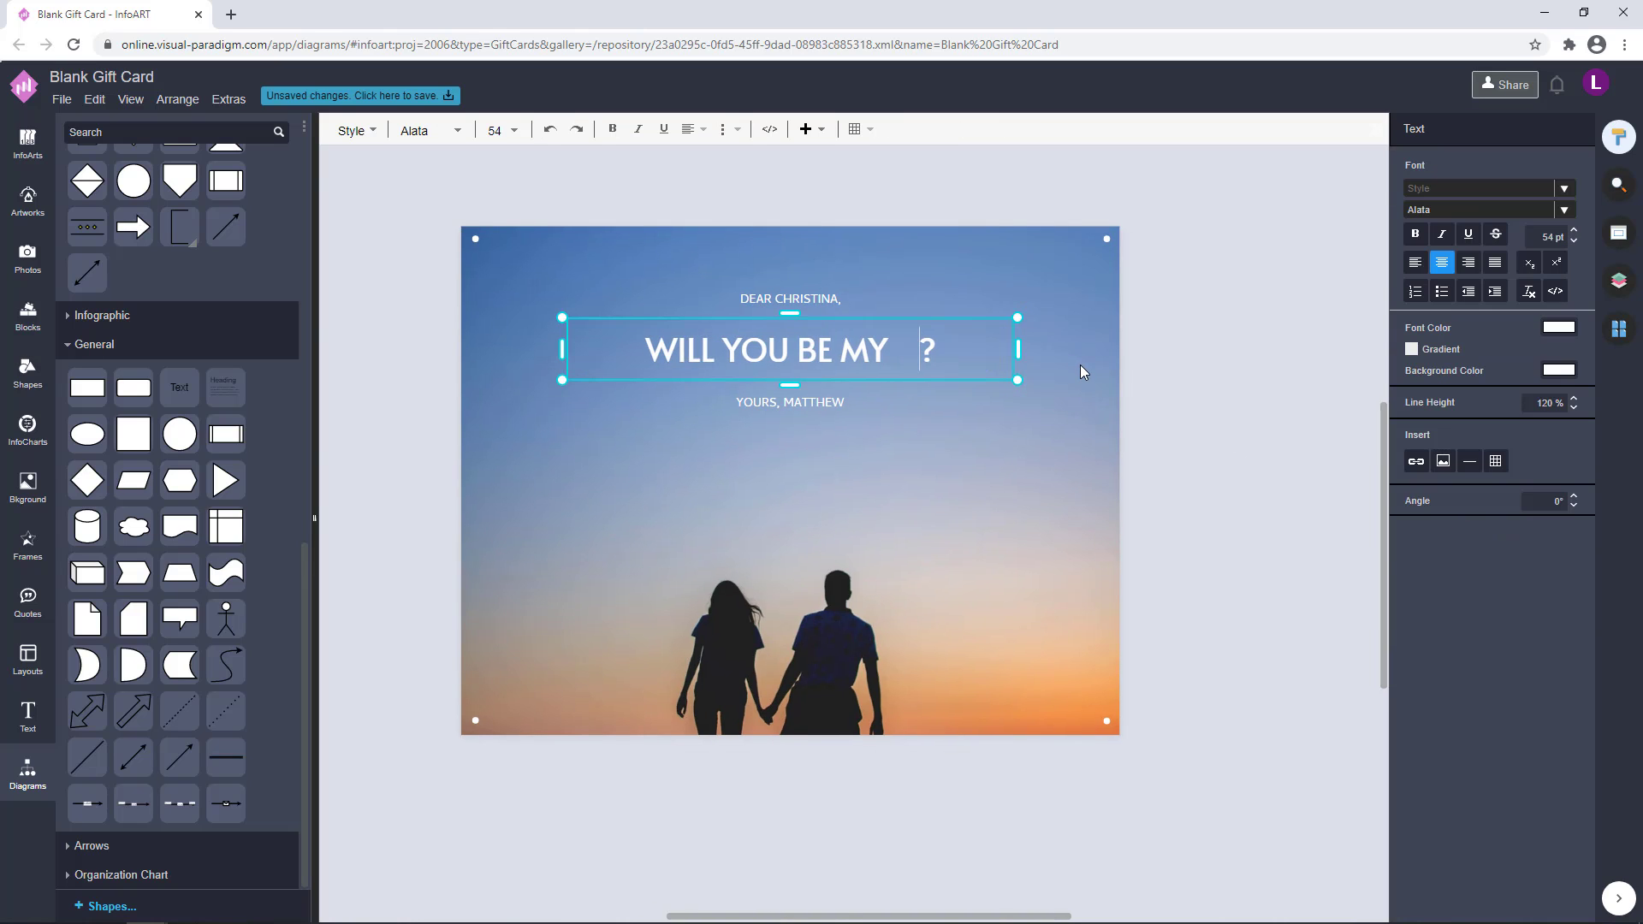
click(1227, 389)
Add a separate white "Valentine" text at 55 pt and place it over the lower part of the card
double_click(885, 204)
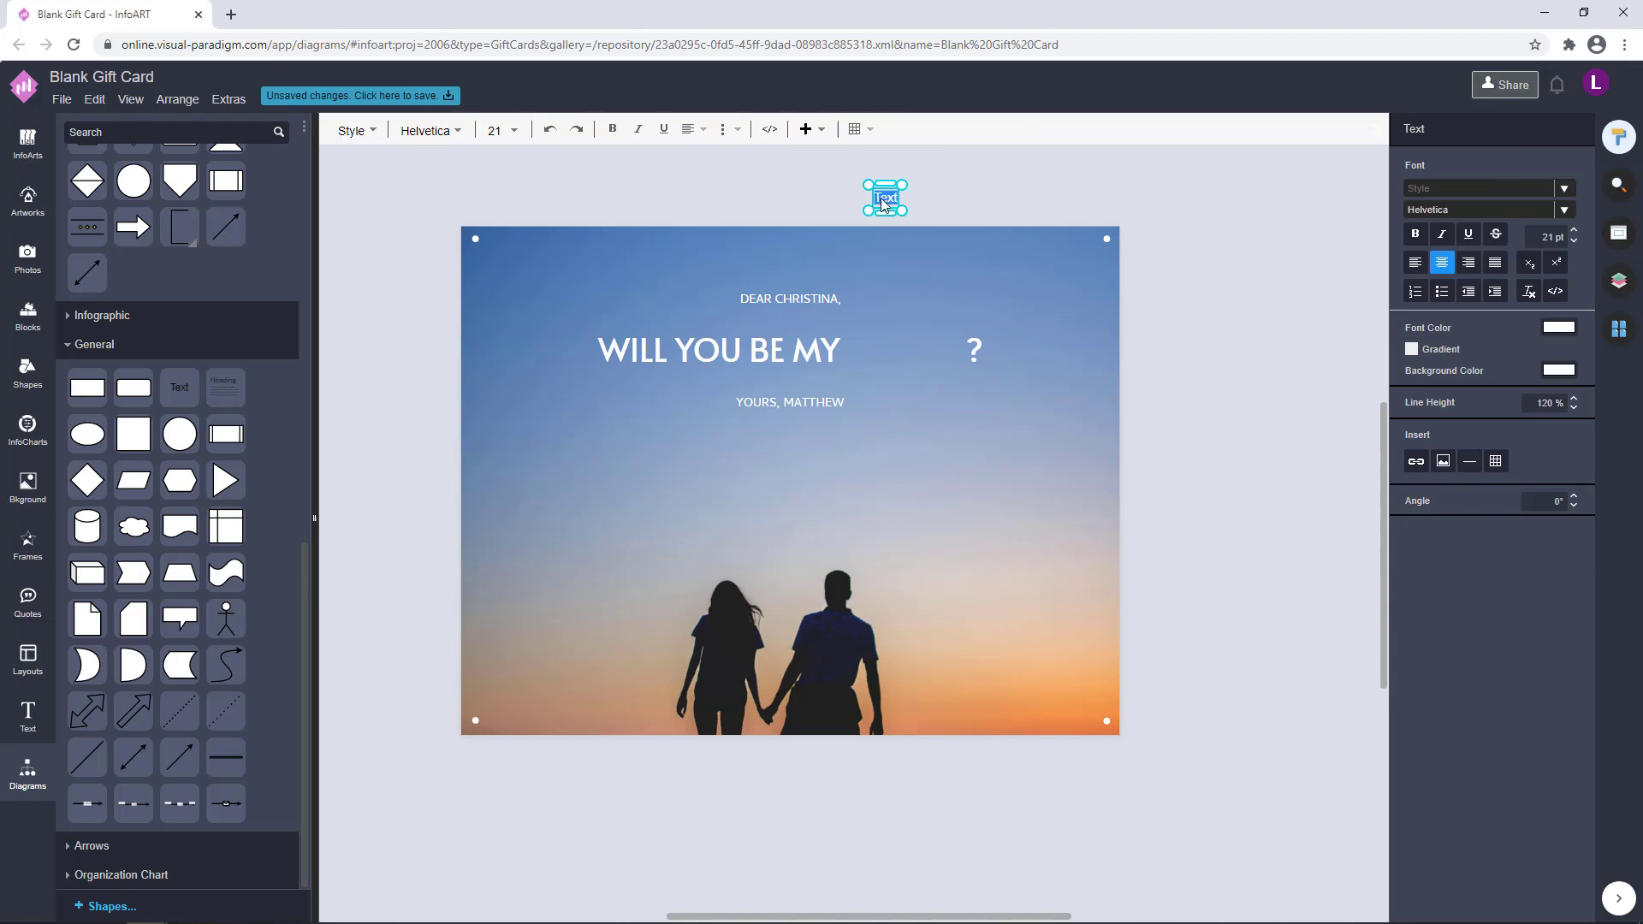
click(908, 214)
drag(898, 209, 1122, 209)
drag(1019, 210, 942, 695)
double_click(934, 699)
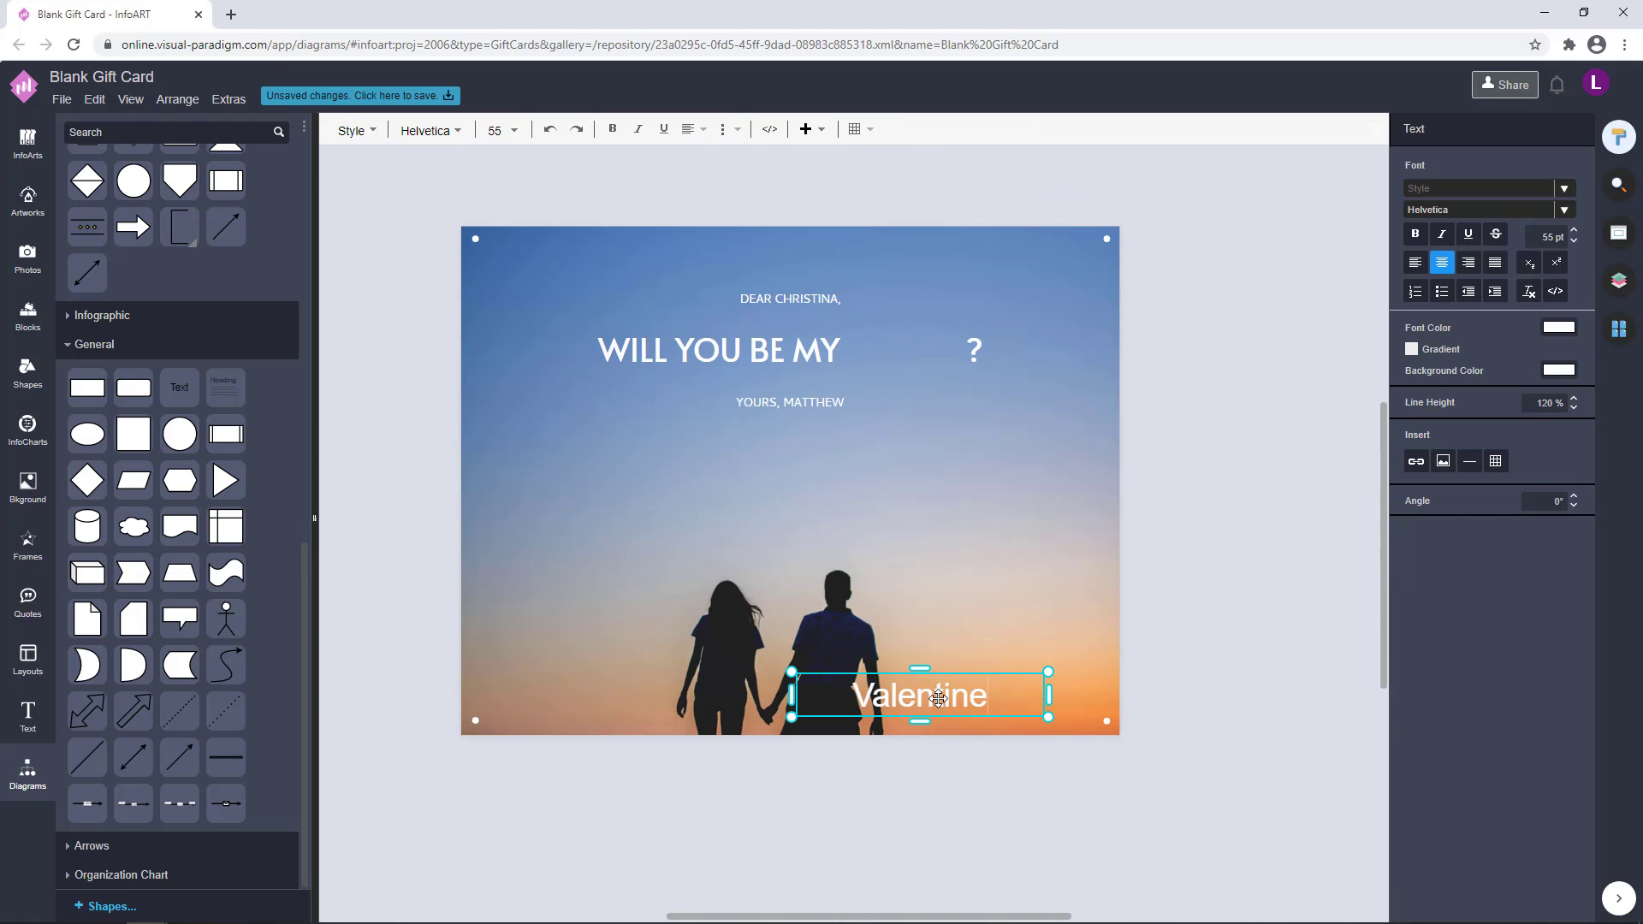
drag(938, 699, 941, 631)
Try the East Sea Dokdo and Finger Paint fonts on the separate Valentine text
double_click(941, 630)
click(1565, 210)
scroll(1423, 444, down, 20)
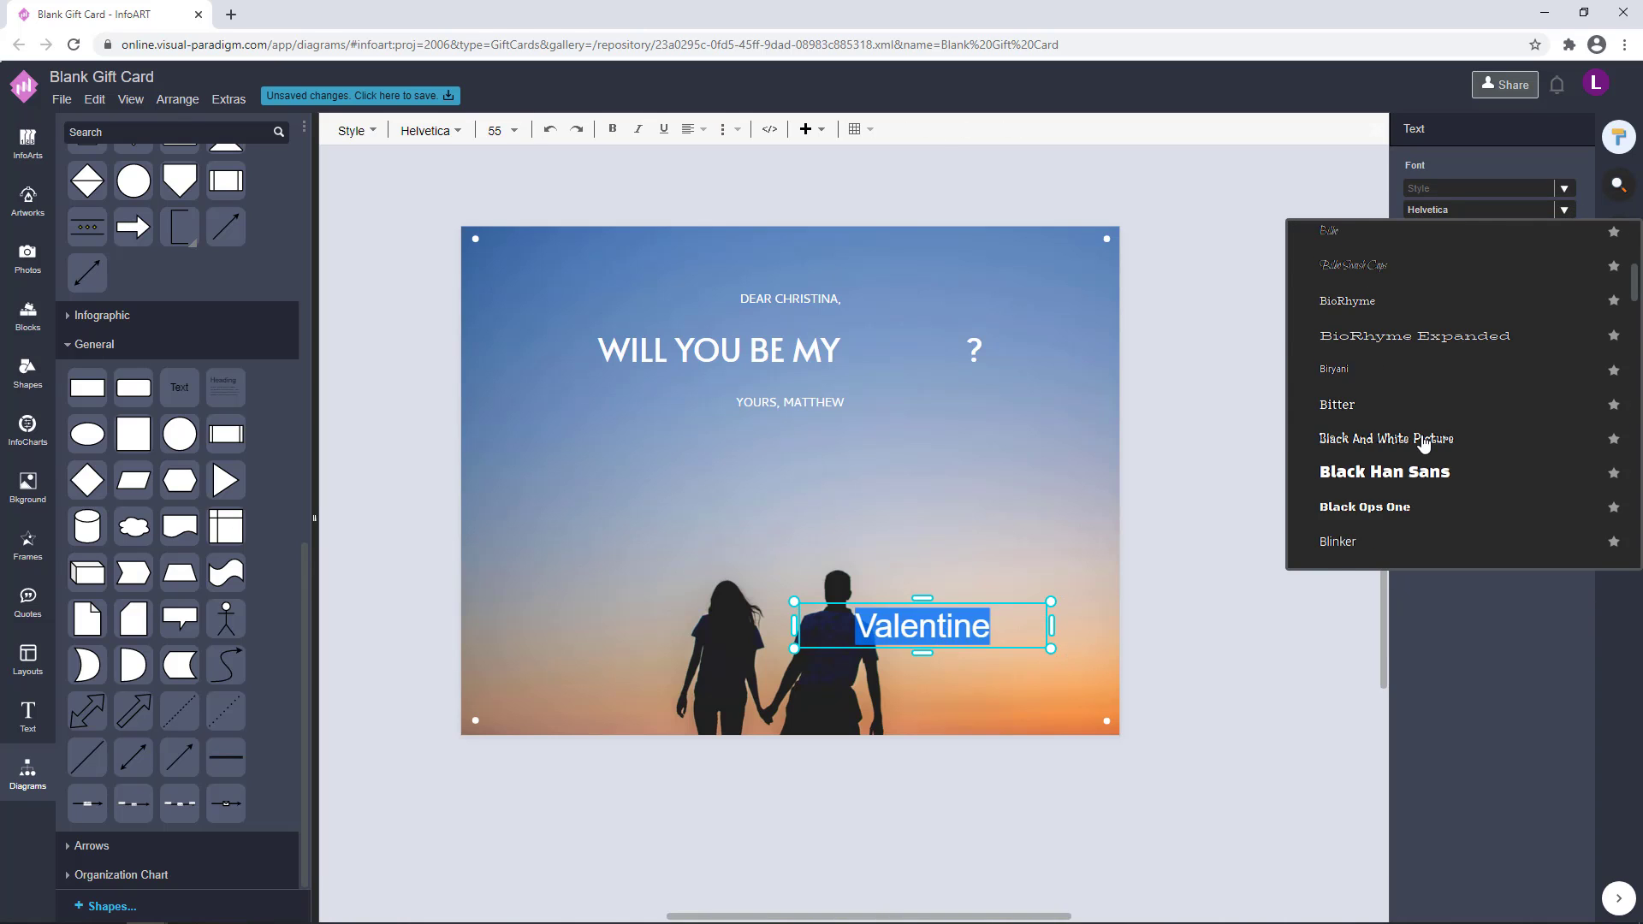
scroll(1422, 444, down, 20)
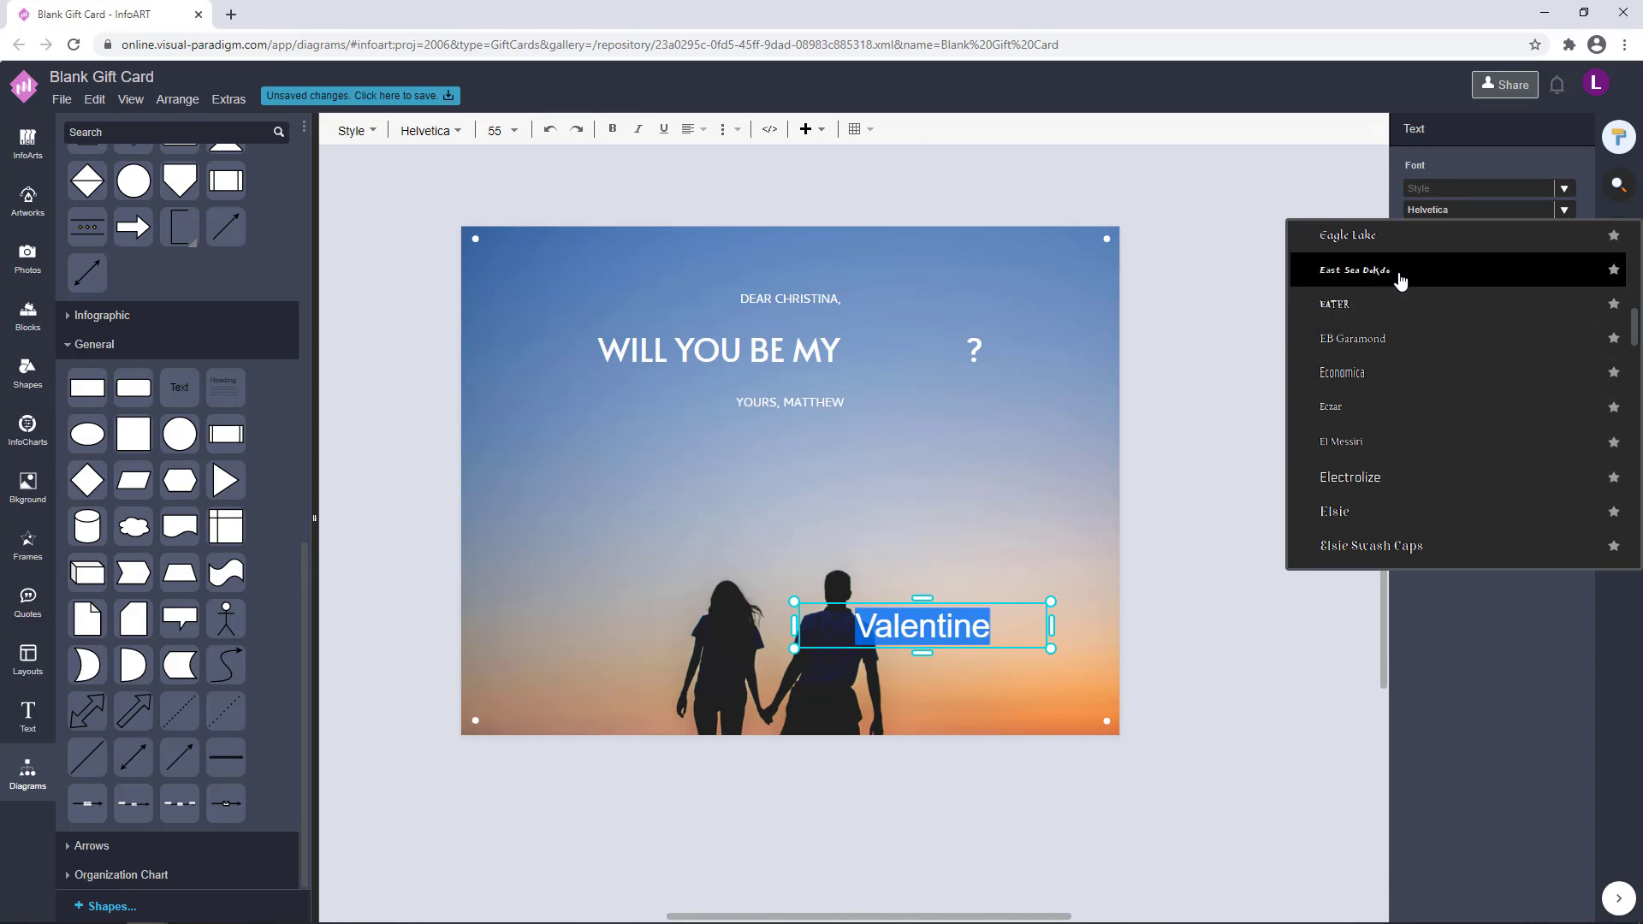
click(1400, 277)
click(1565, 210)
scroll(1352, 502, down, 10)
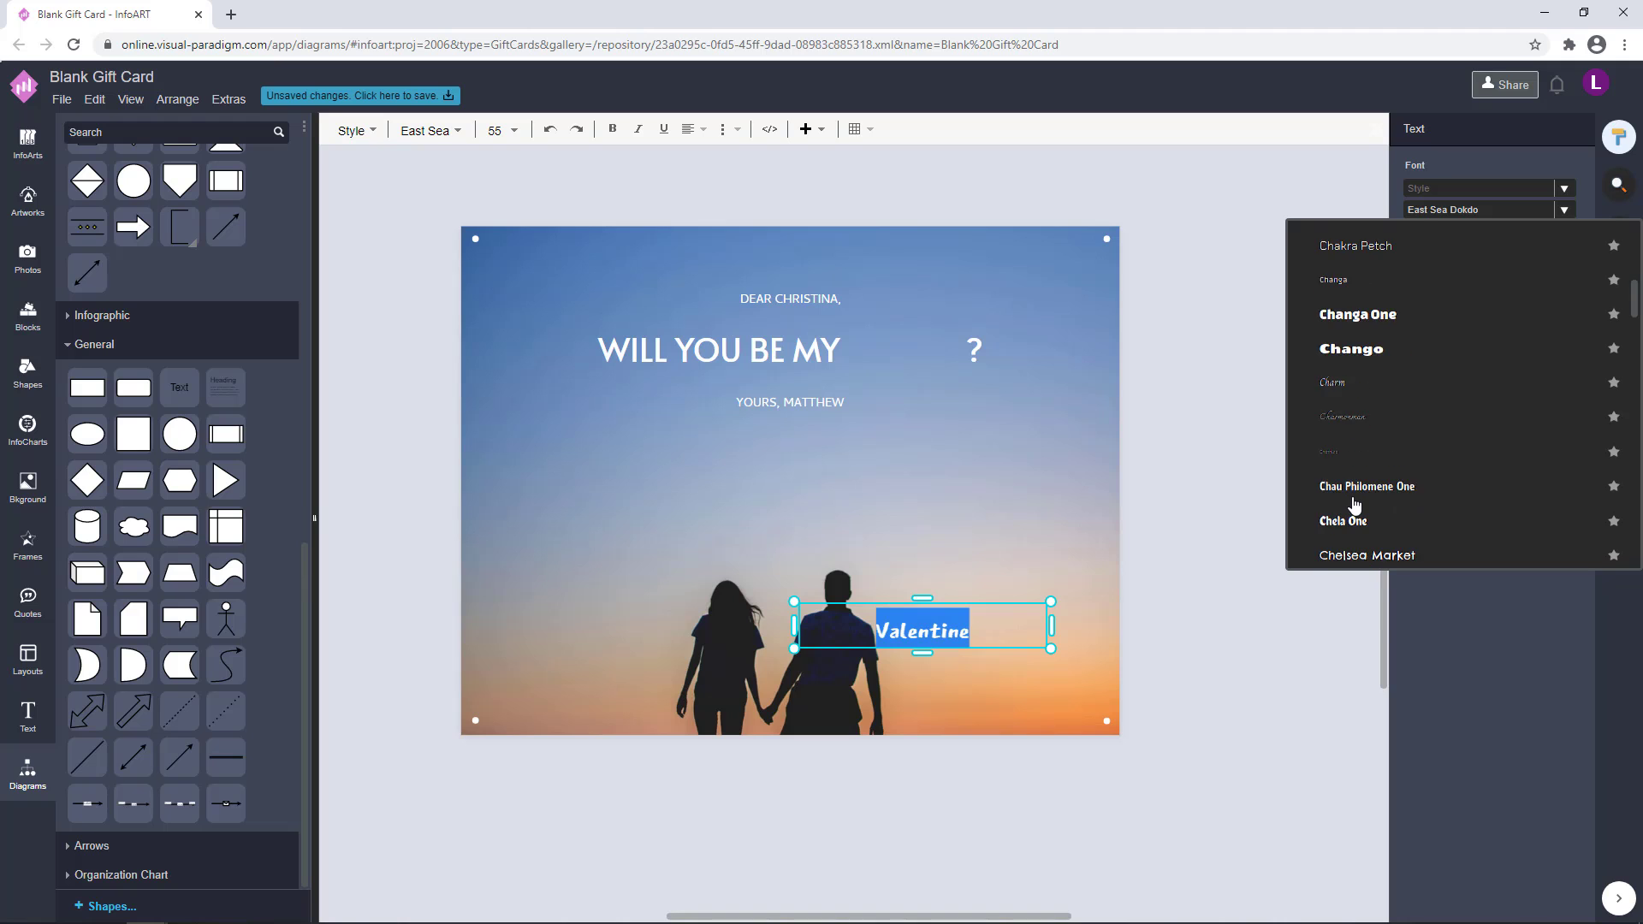
click(1367, 379)
Shrink the Valentine text and place it in the heading's gap before the question mark
mouse_move(1013, 616)
mouse_down()
mouse_move(1039, 391)
mouse_move(952, 321)
mouse_move(963, 301)
mouse_up()
drag(870, 333, 928, 346)
double_click(943, 354)
click(949, 356)
click(1021, 522)
click(1302, 373)
click(1179, 356)
Widen the heading's blank gap between MY and the question mark with extra spaces
double_click(762, 343)
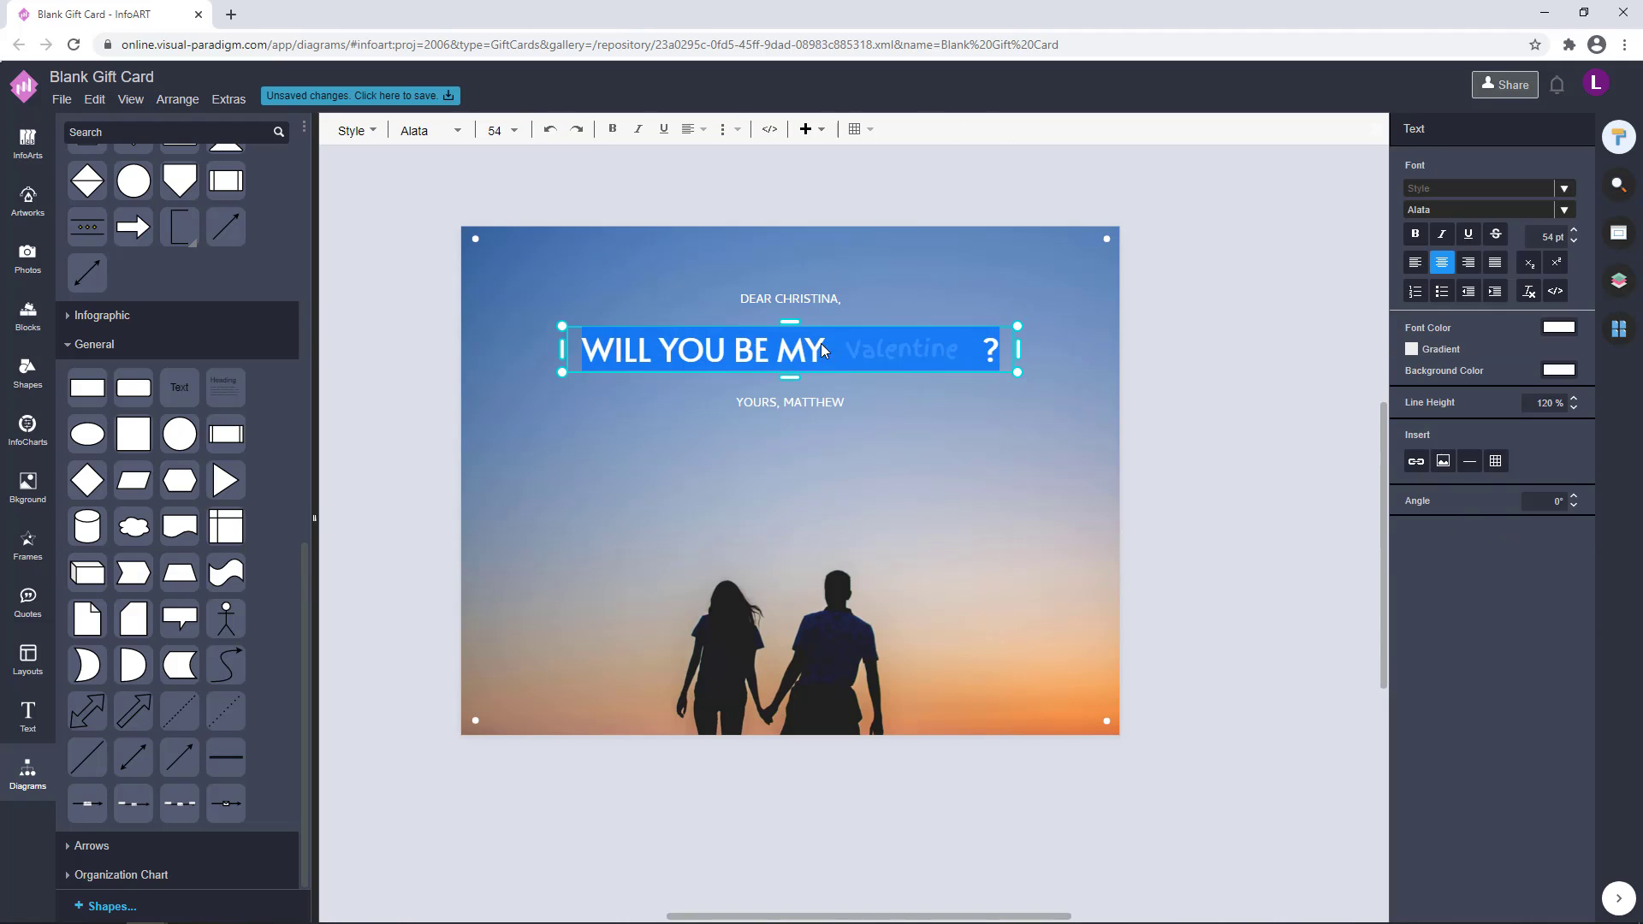
click(826, 349)
click(1003, 493)
Try the Berkshire Swash font on the Valentine word at 44 pt
click(890, 348)
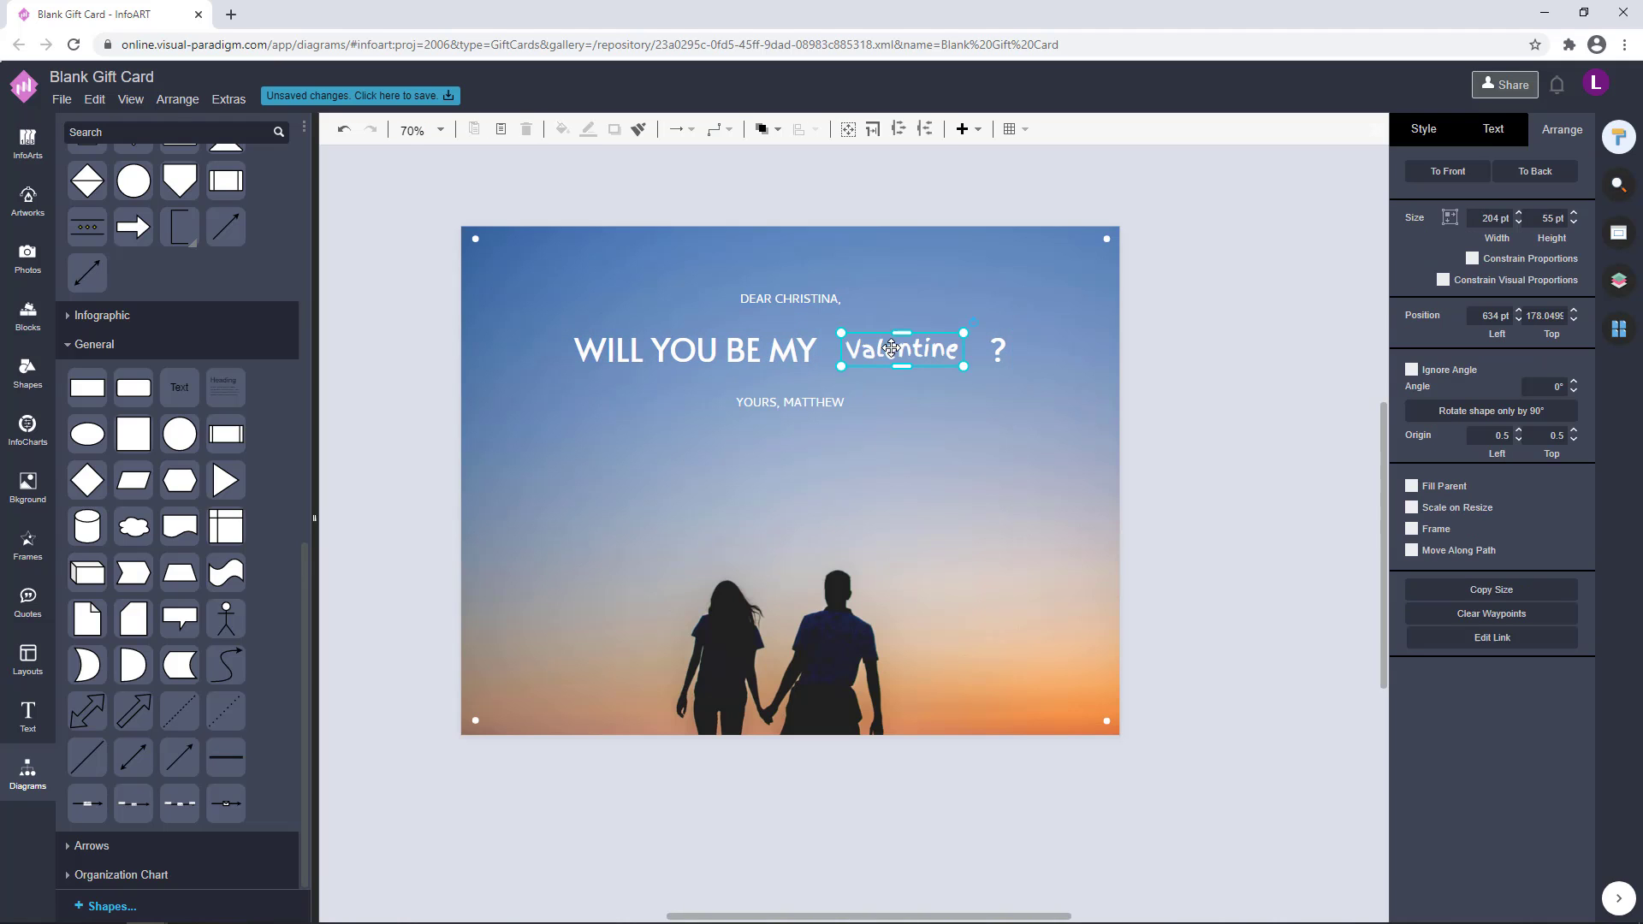
double_click(946, 346)
click(1563, 210)
scroll(1309, 469, down, 5)
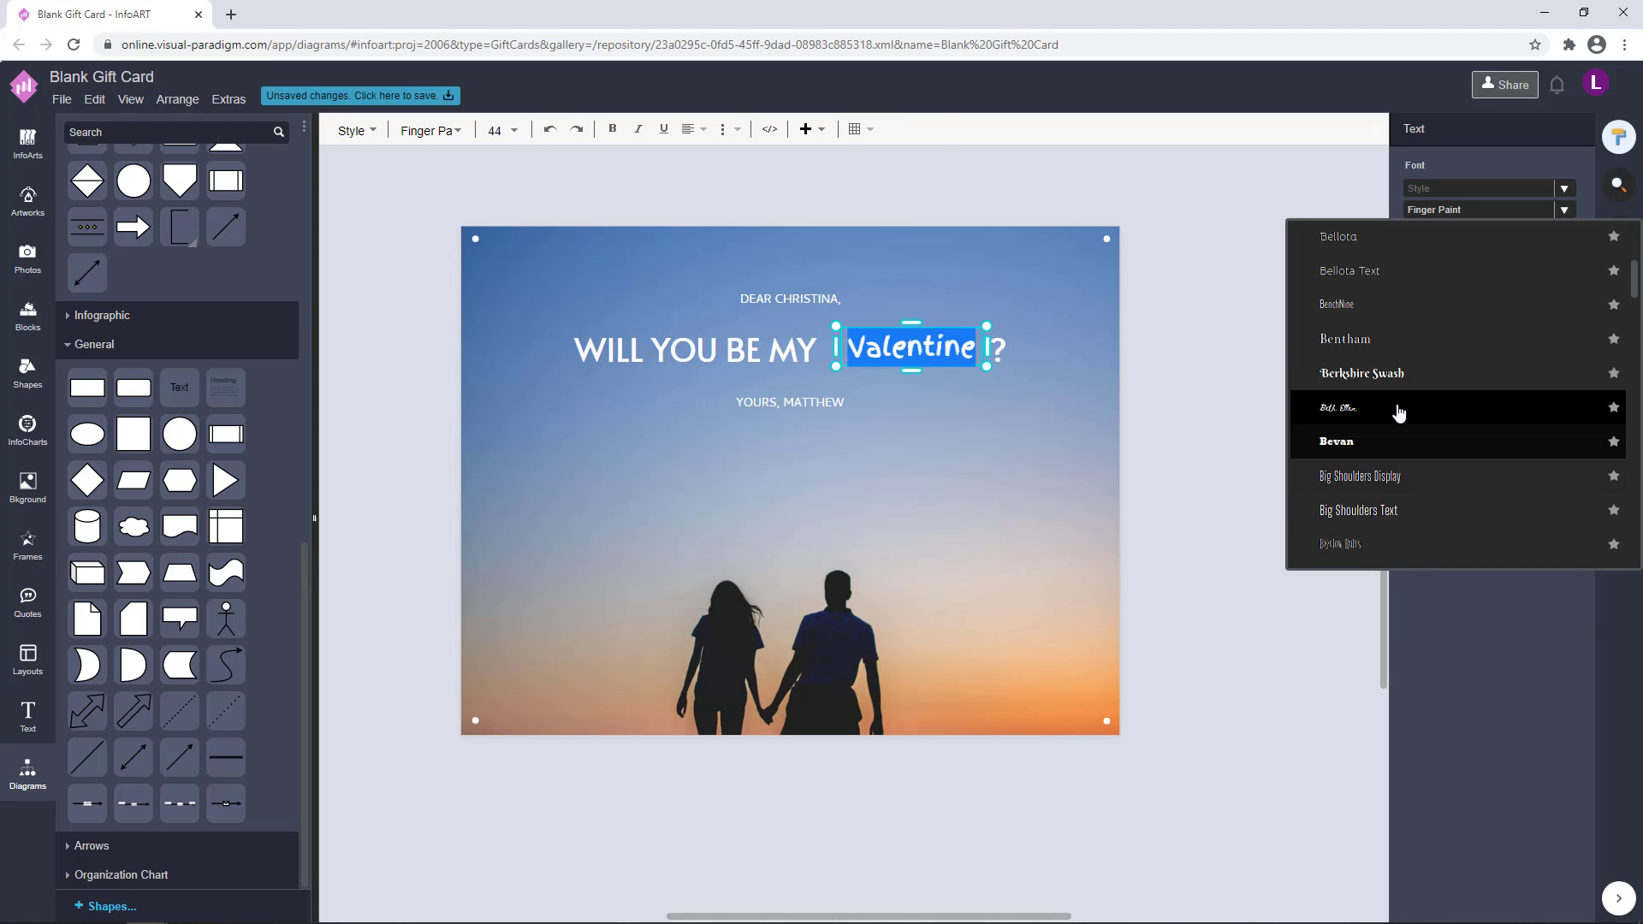
click(1361, 373)
Set the Valentine word's font to Lemon
click(1564, 210)
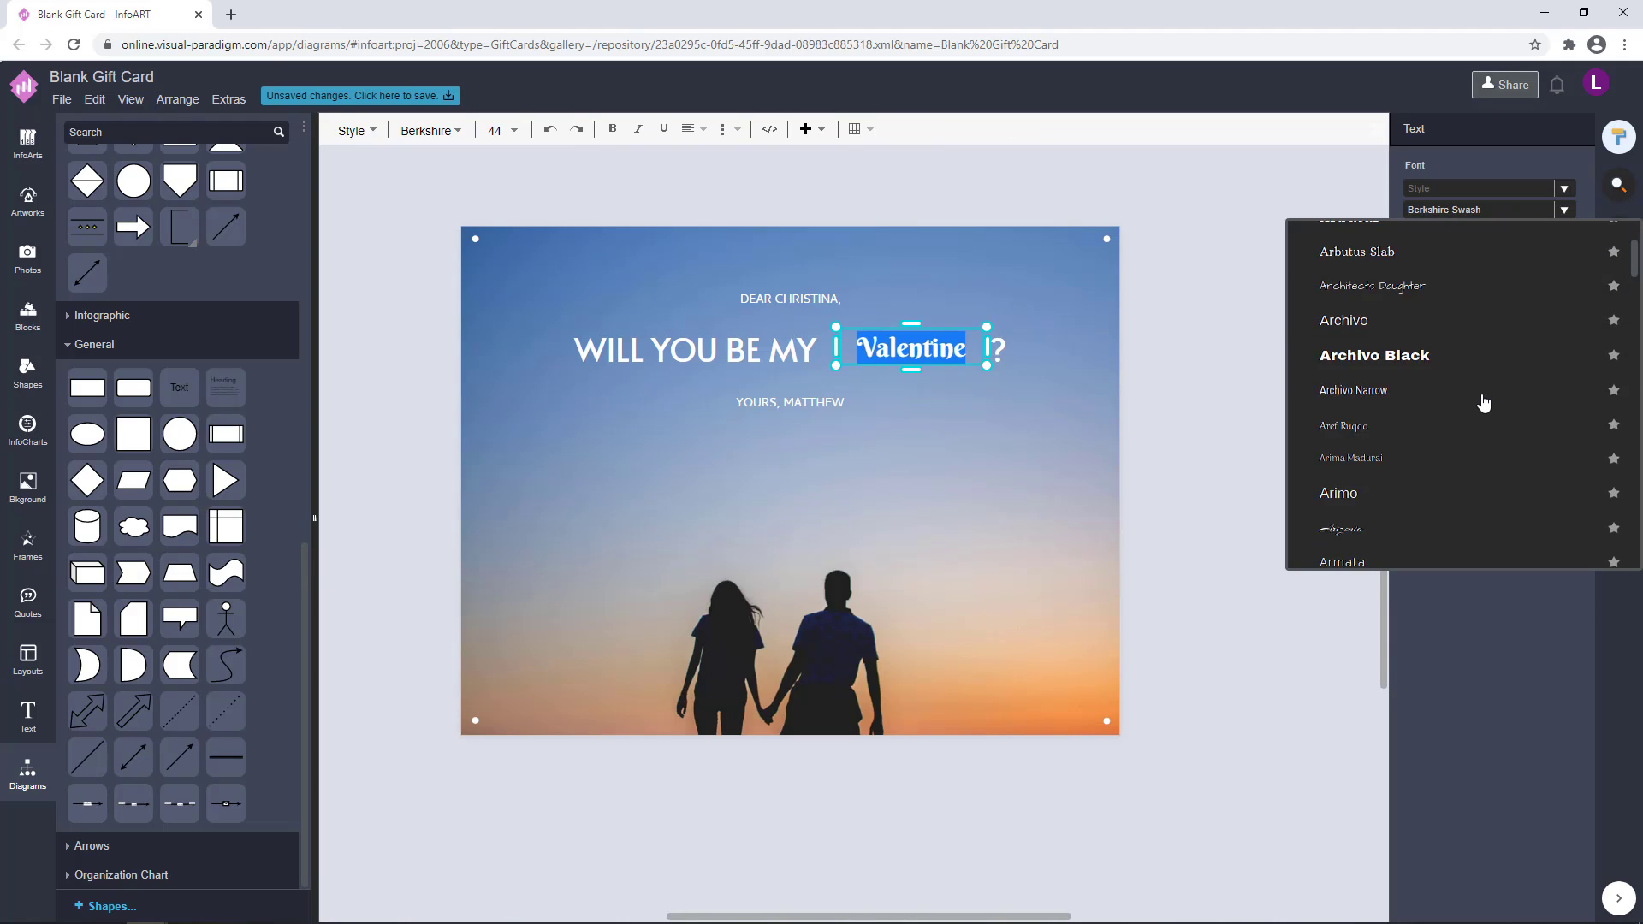
scroll(1483, 402, down, 10)
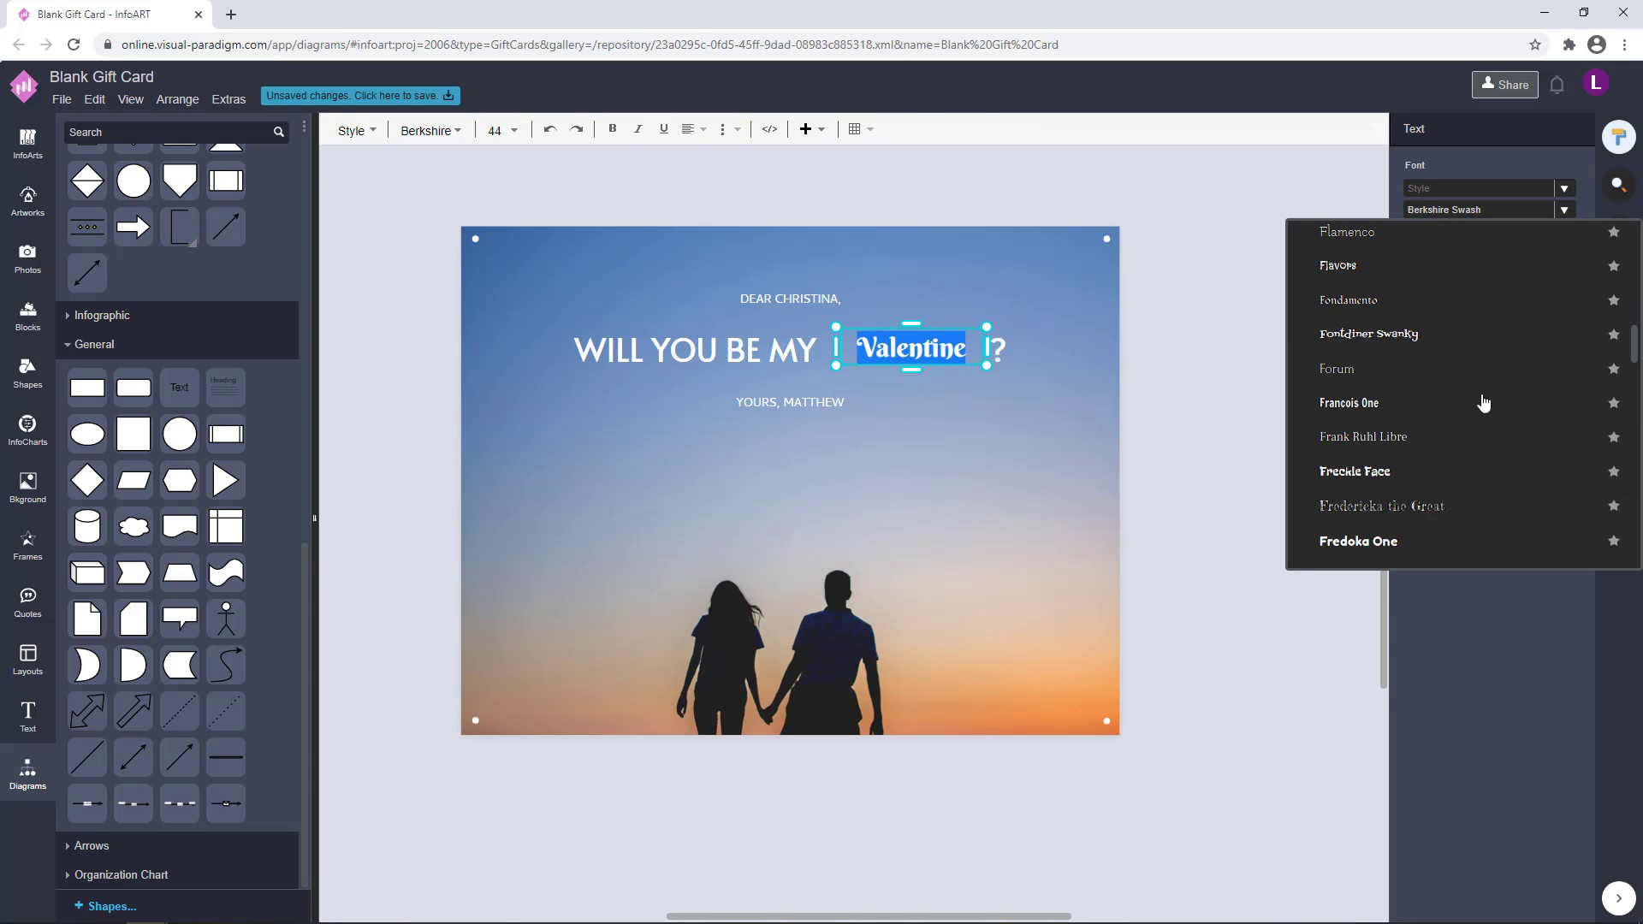
scroll(1483, 402, down, 10)
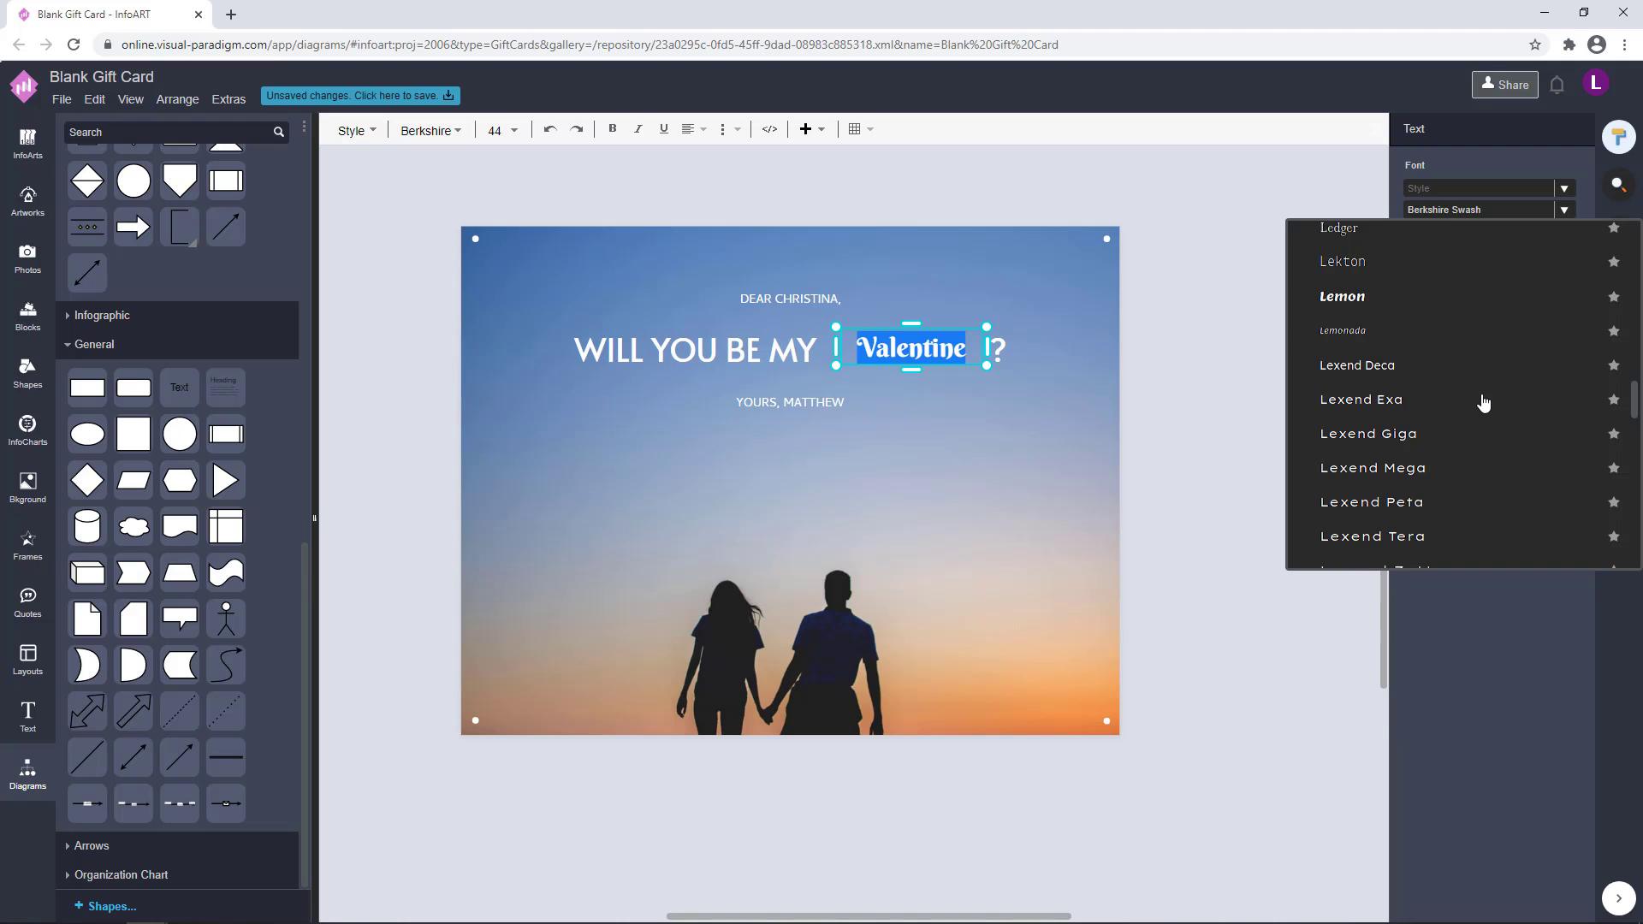
scroll(1482, 402, down, 5)
scroll(1483, 402, up, 8)
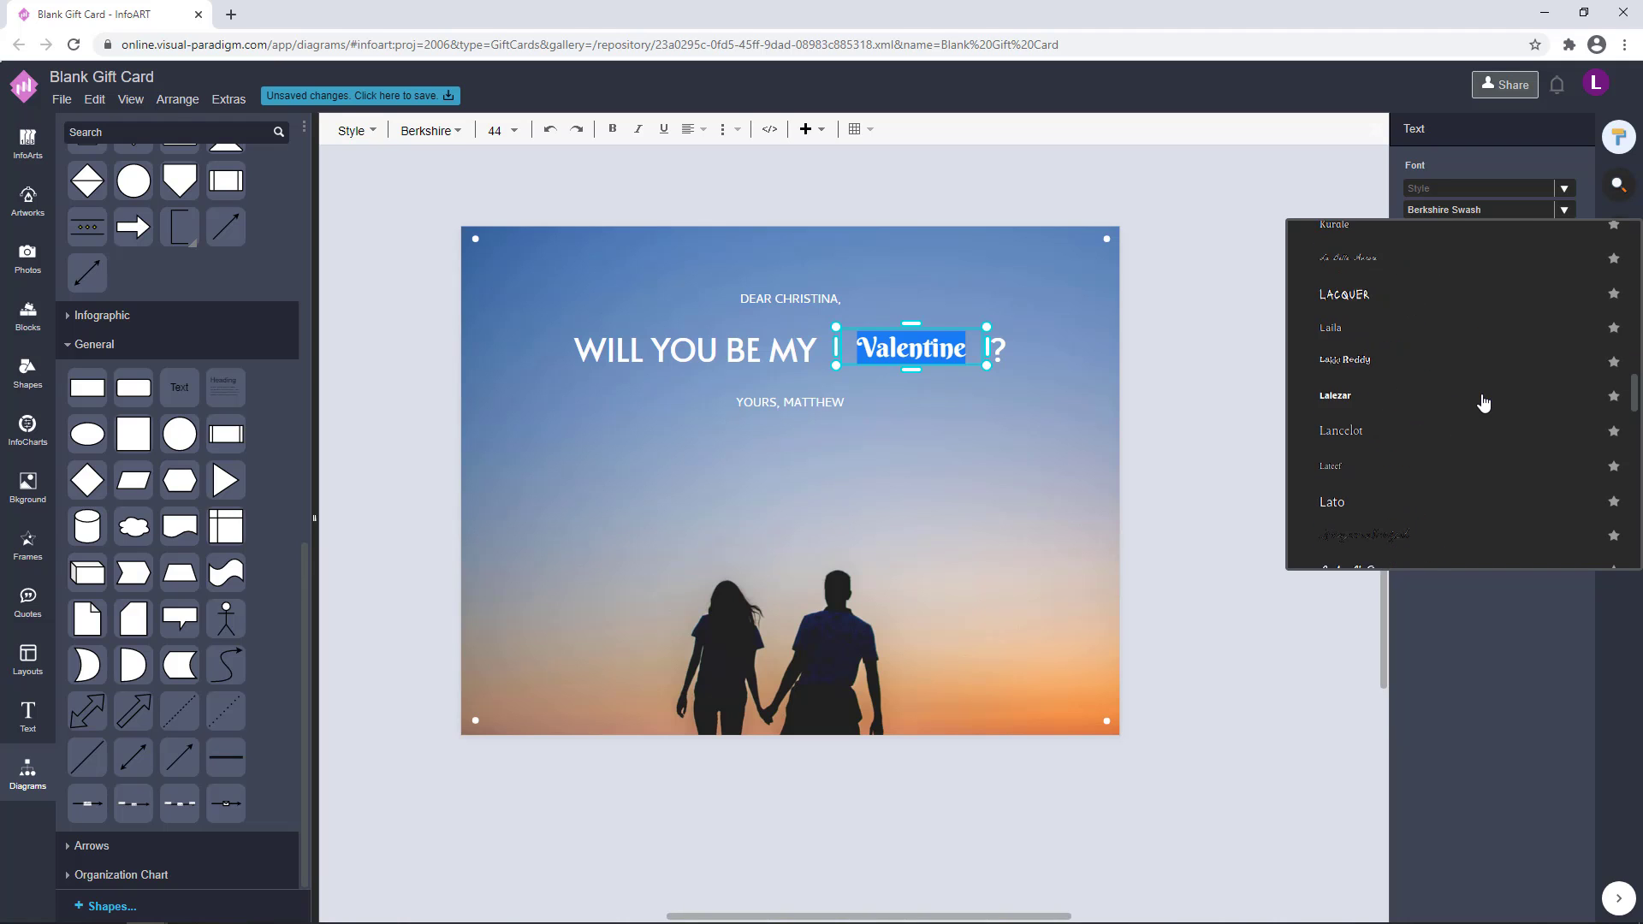
click(1483, 395)
click(1157, 386)
Fit the Valentine word into the heading's gap between MY and the question mark at 41 pt
click(911, 381)
drag(911, 381, 938, 351)
click(1158, 325)
click(770, 358)
double_click(877, 353)
click(1122, 345)
Increase the Valentine word's font size, trying 45 pt and settling on 44 pt
double_click(907, 368)
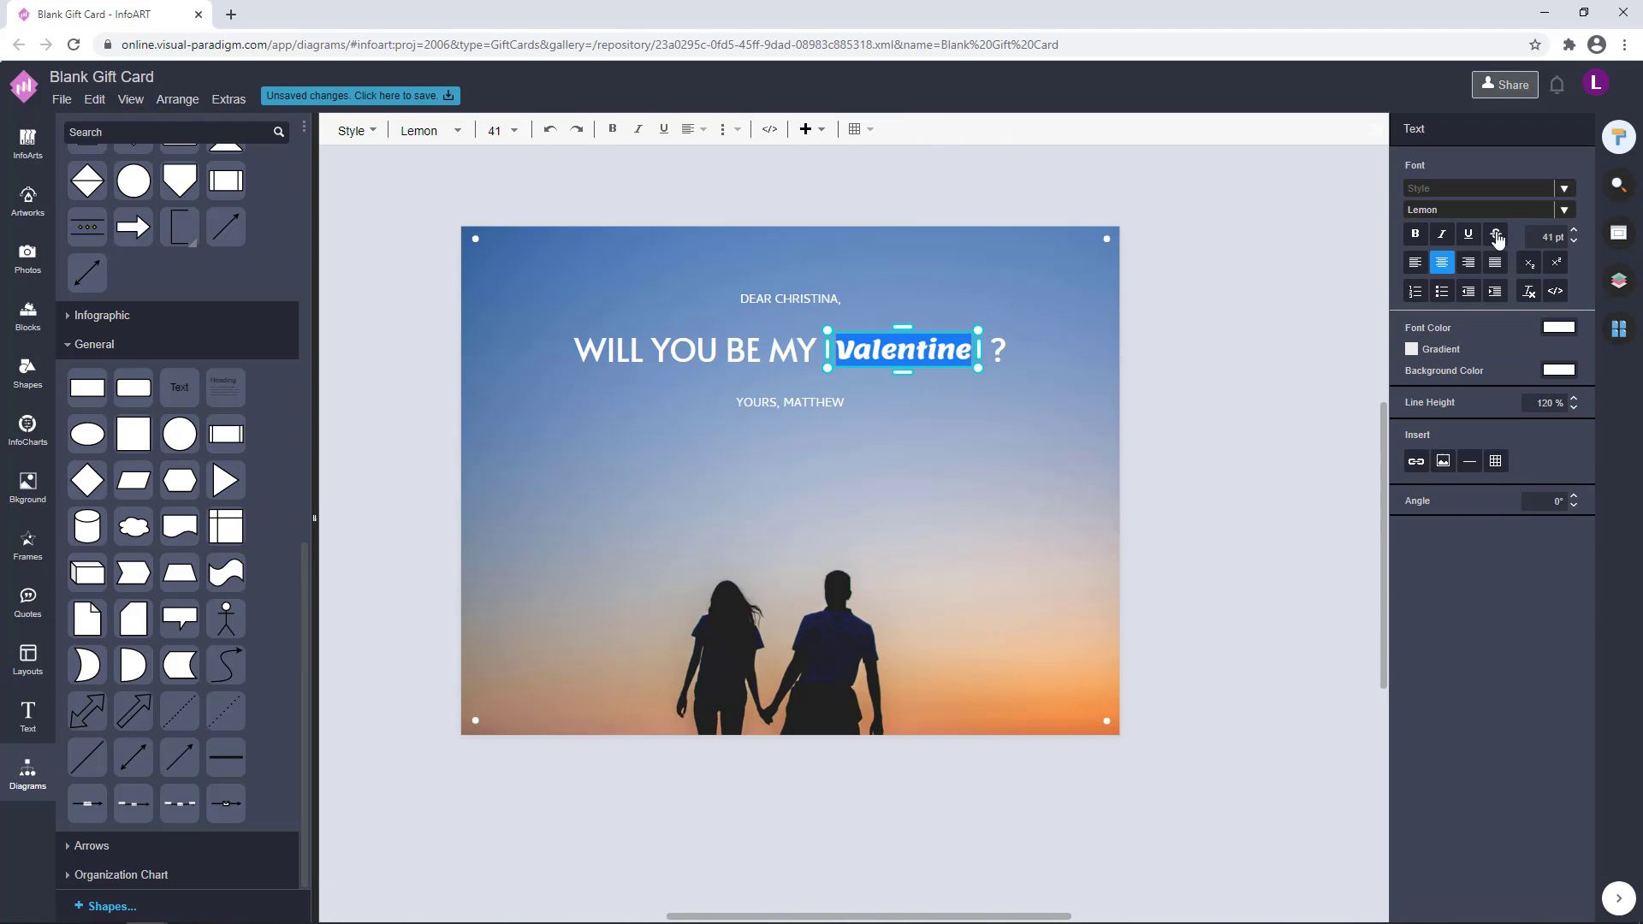
click(1550, 237)
text(45)
key(Return)
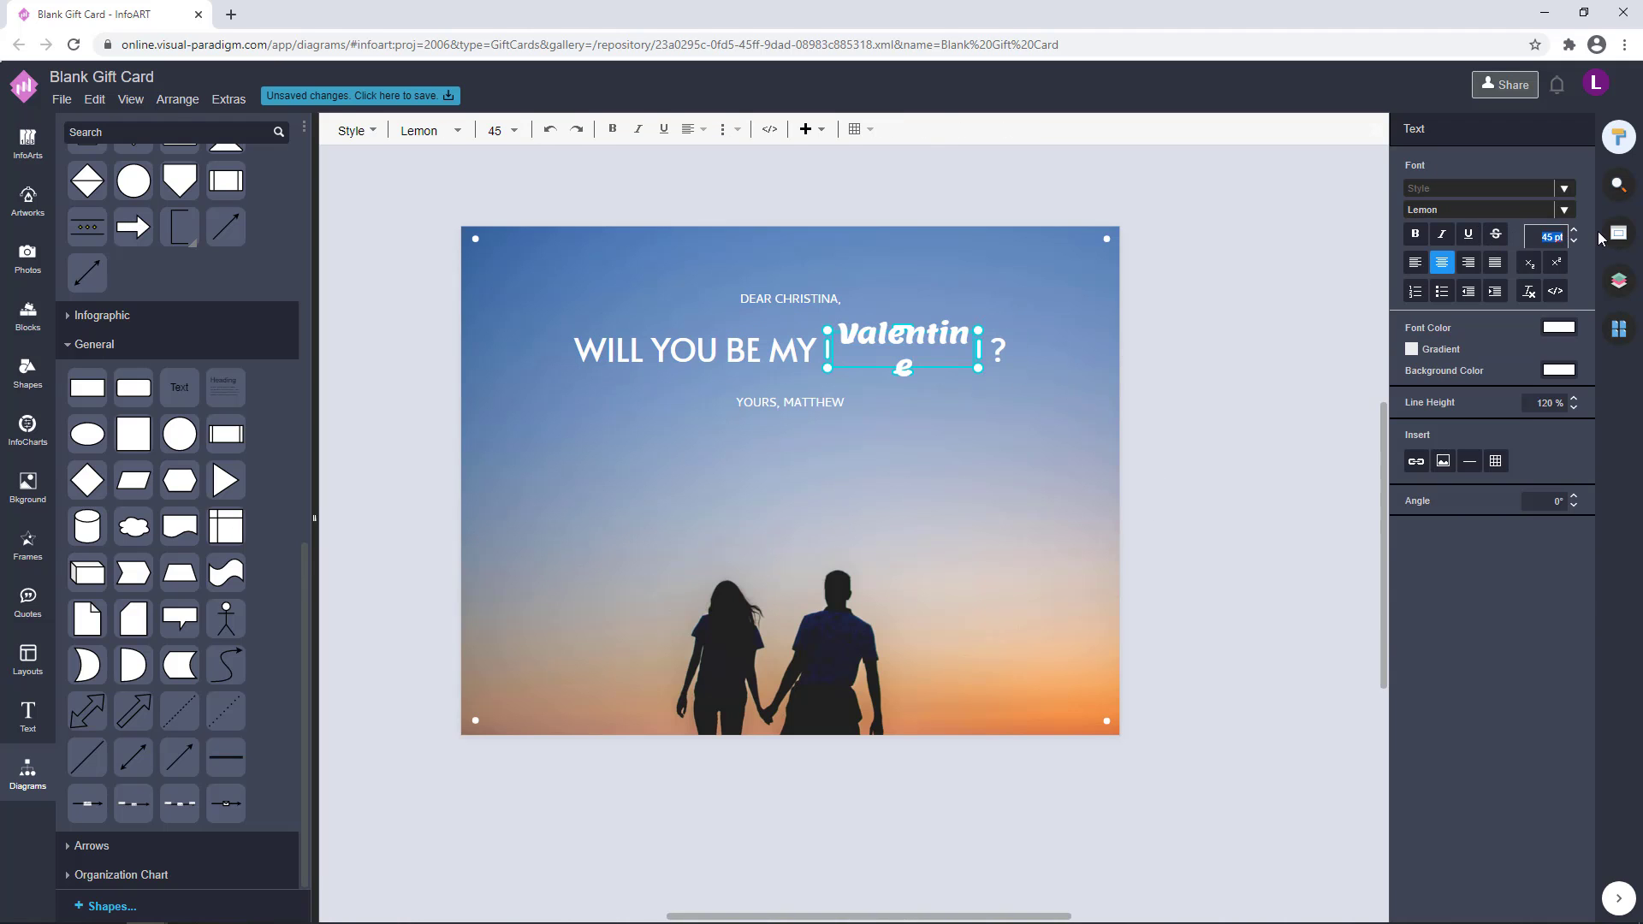
text(44)
click(1213, 396)
Widen the Valentine text box slightly and nudge the word into line with the rest of the heading
click(945, 353)
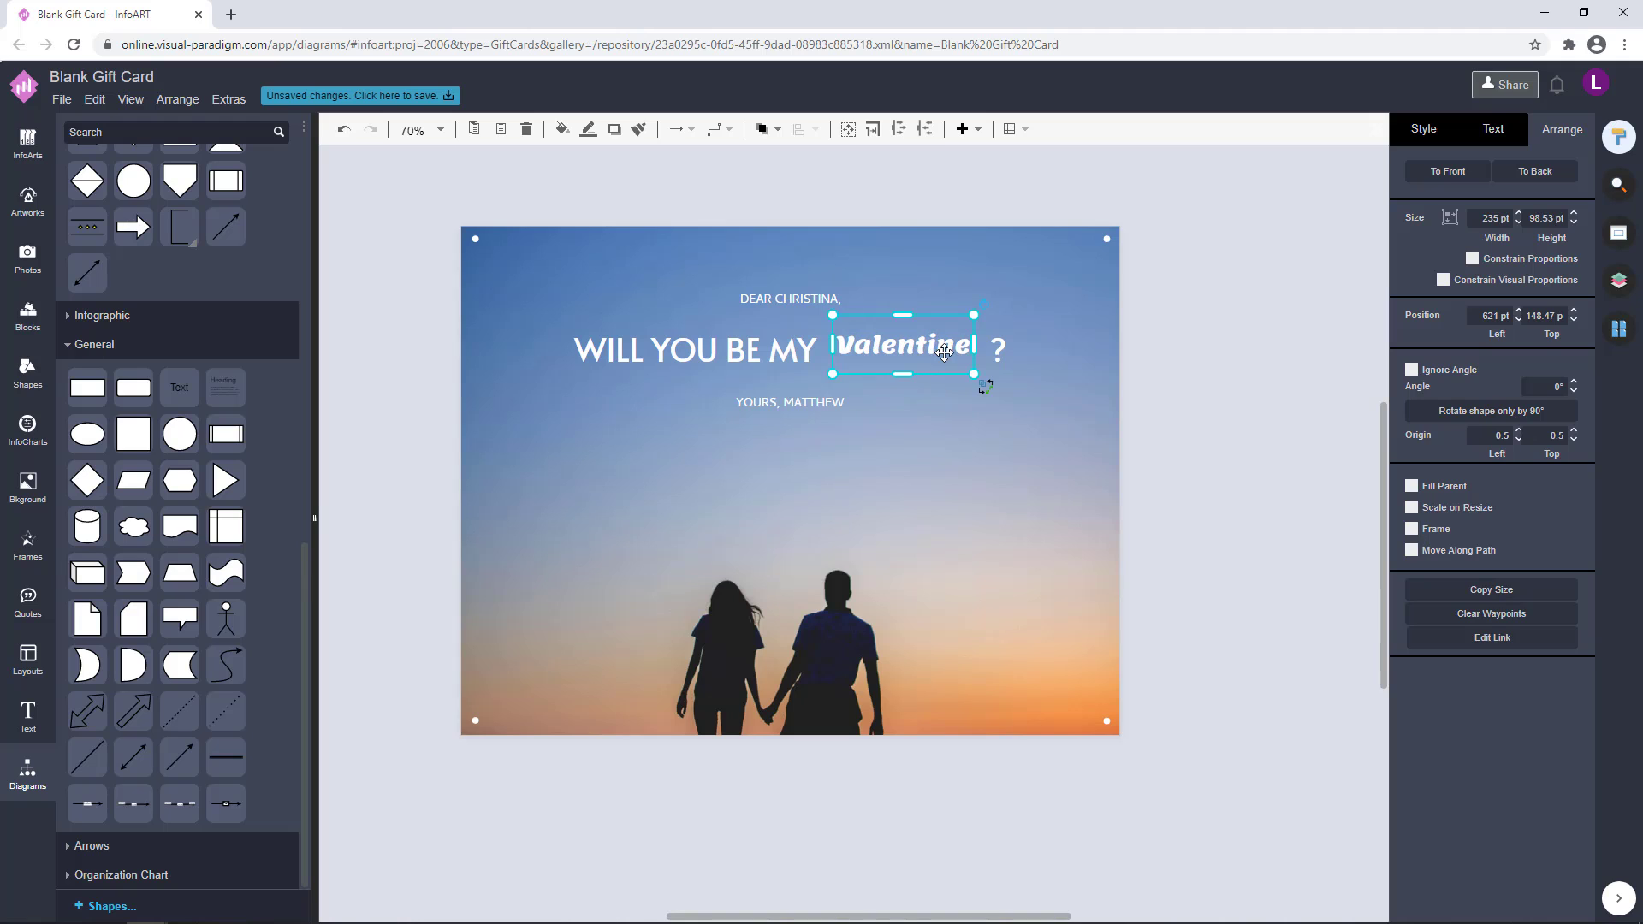
drag(974, 344, 987, 345)
drag(941, 348, 936, 353)
click(1034, 382)
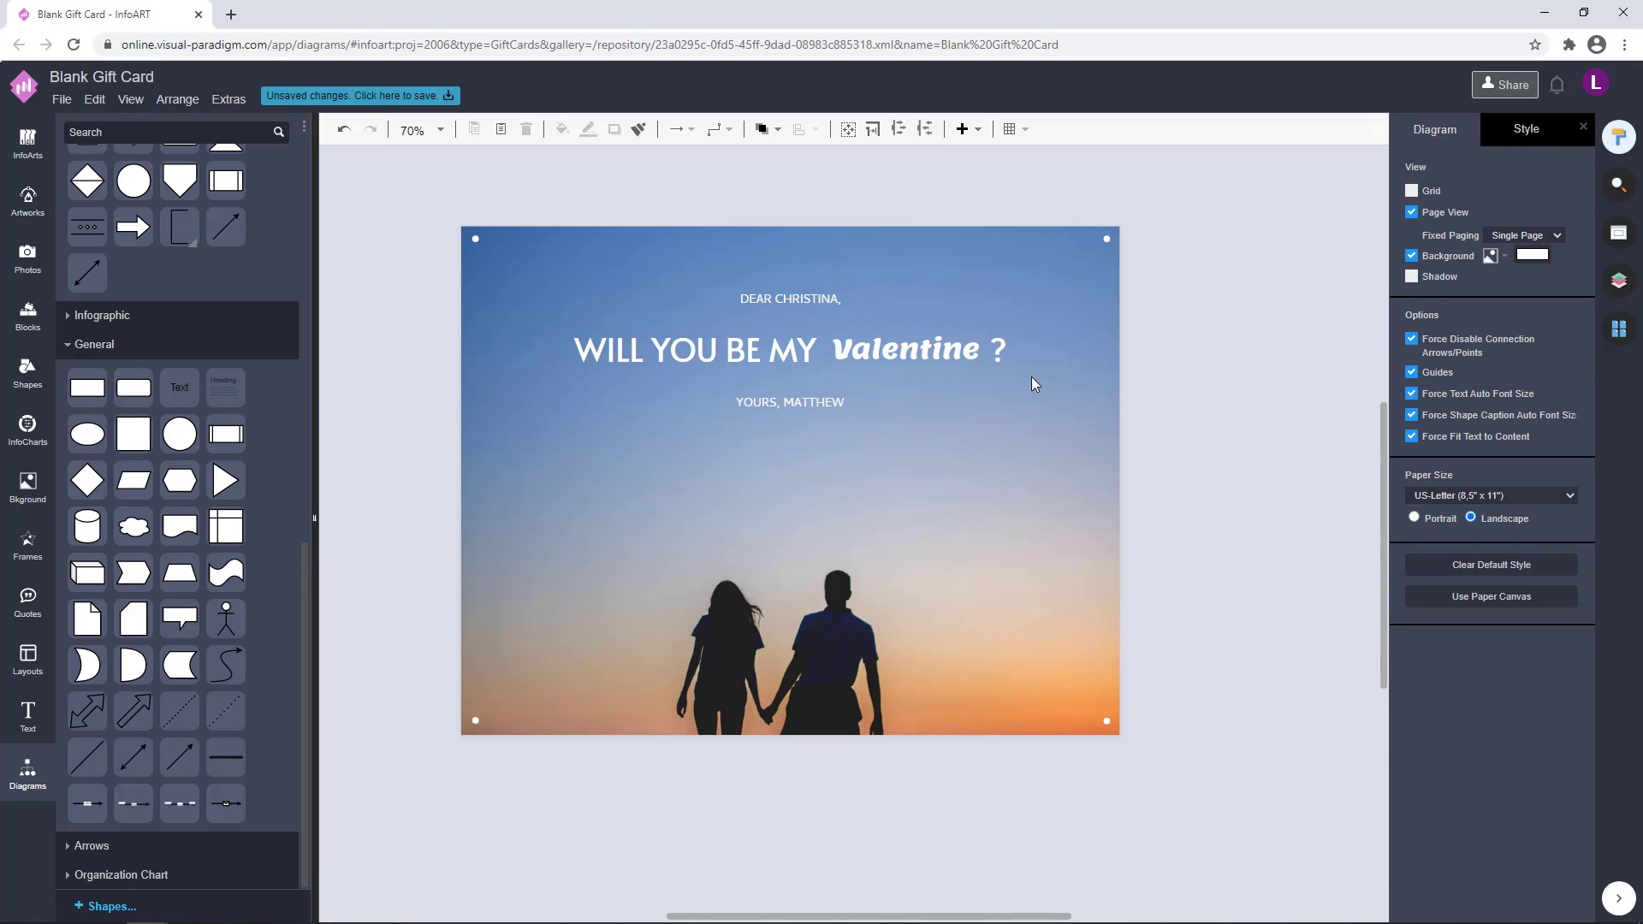
click(938, 350)
key(Left)
key(Left)
click(1182, 365)
click(912, 355)
key(Down)
click(1296, 307)
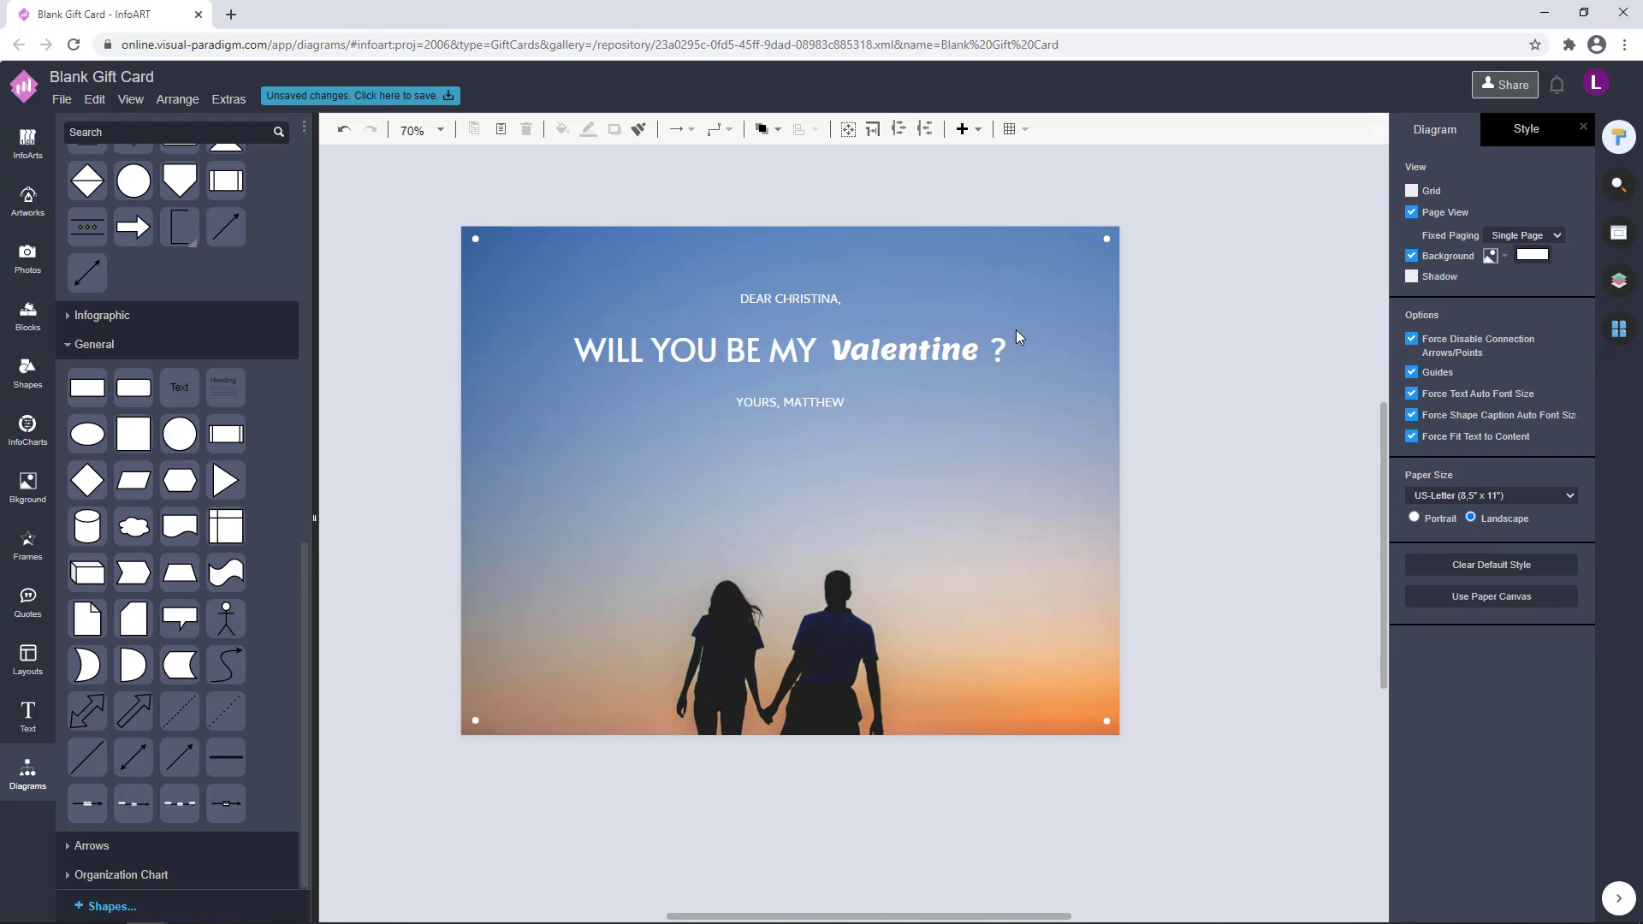
Set the Valentine word's font size to 45 pt
click(944, 356)
double_click(944, 356)
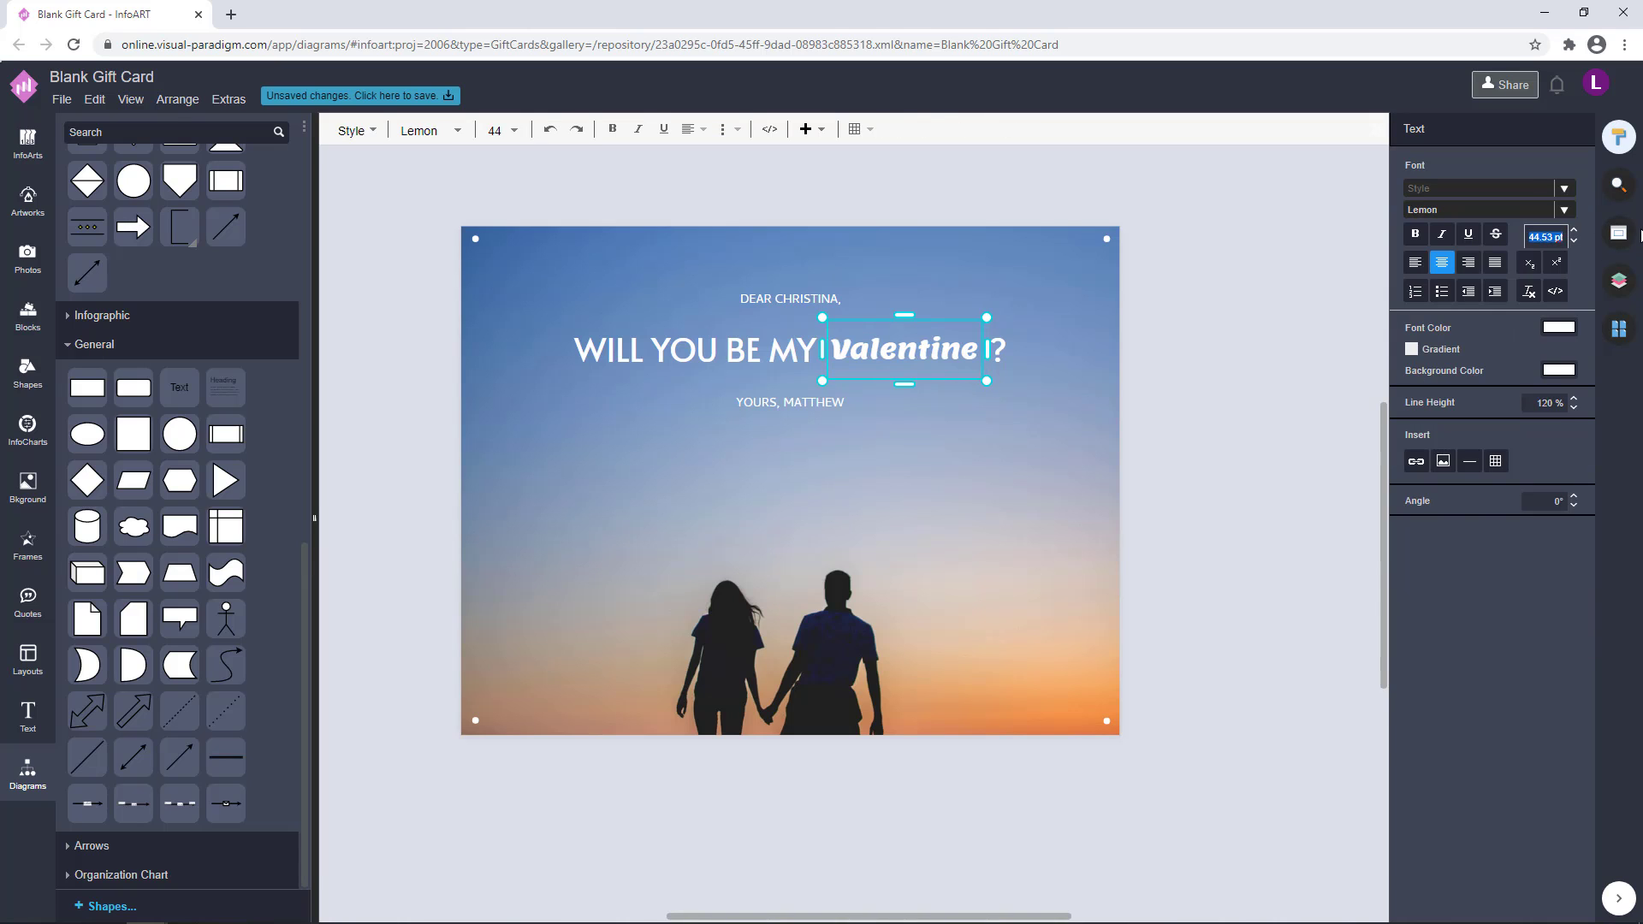
click(1254, 378)
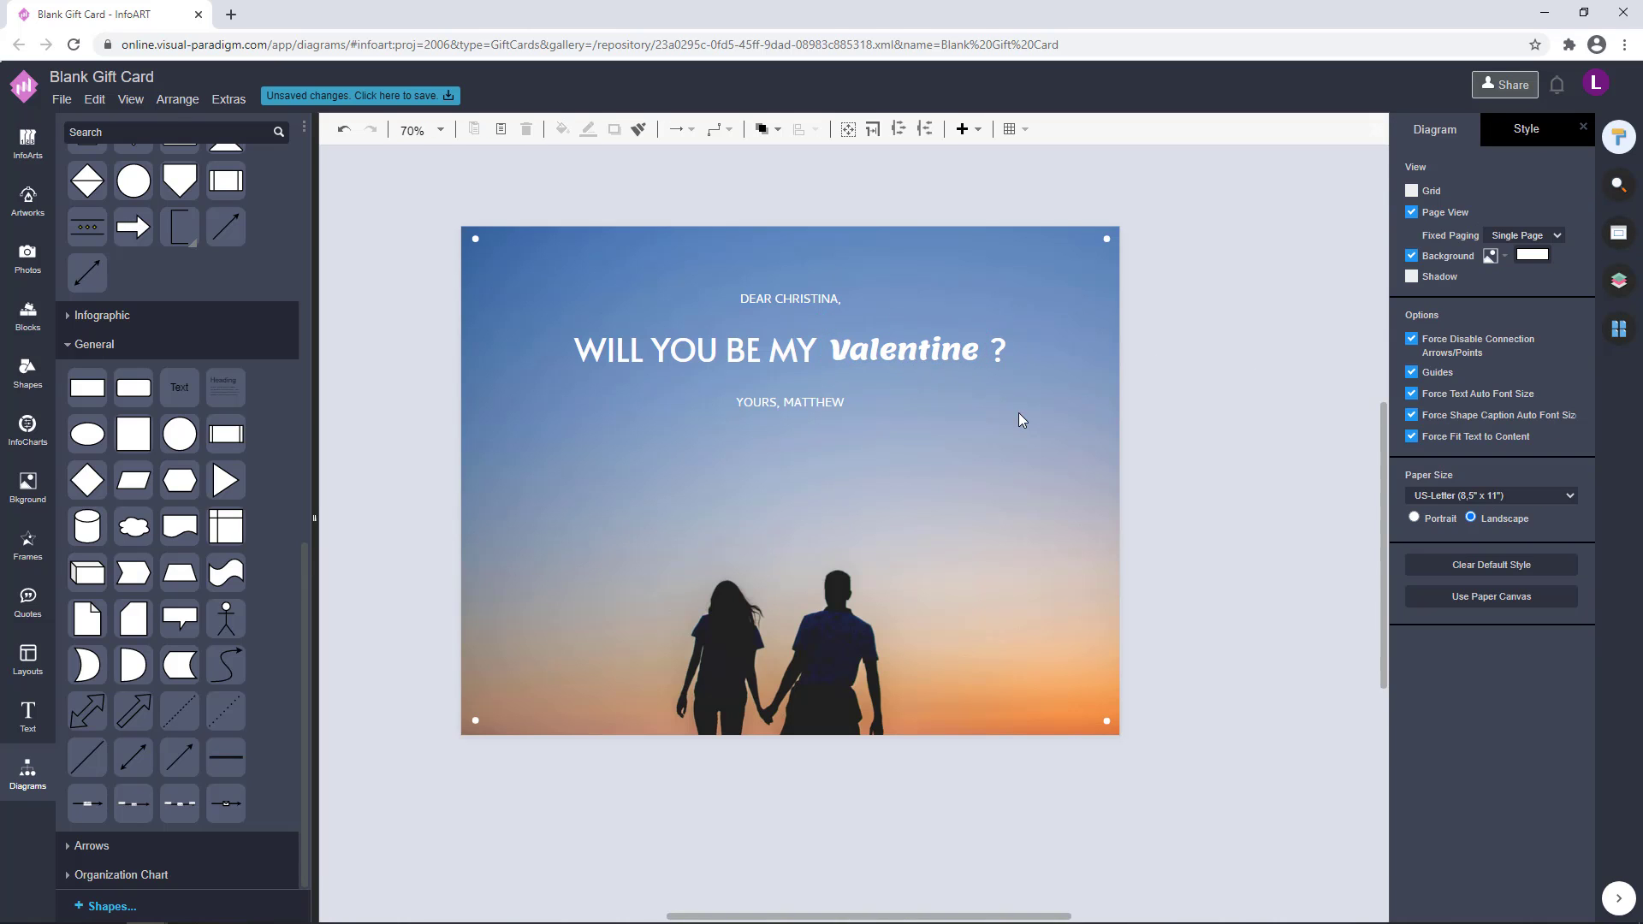
drag(1117, 445, 1133, 448)
click(894, 350)
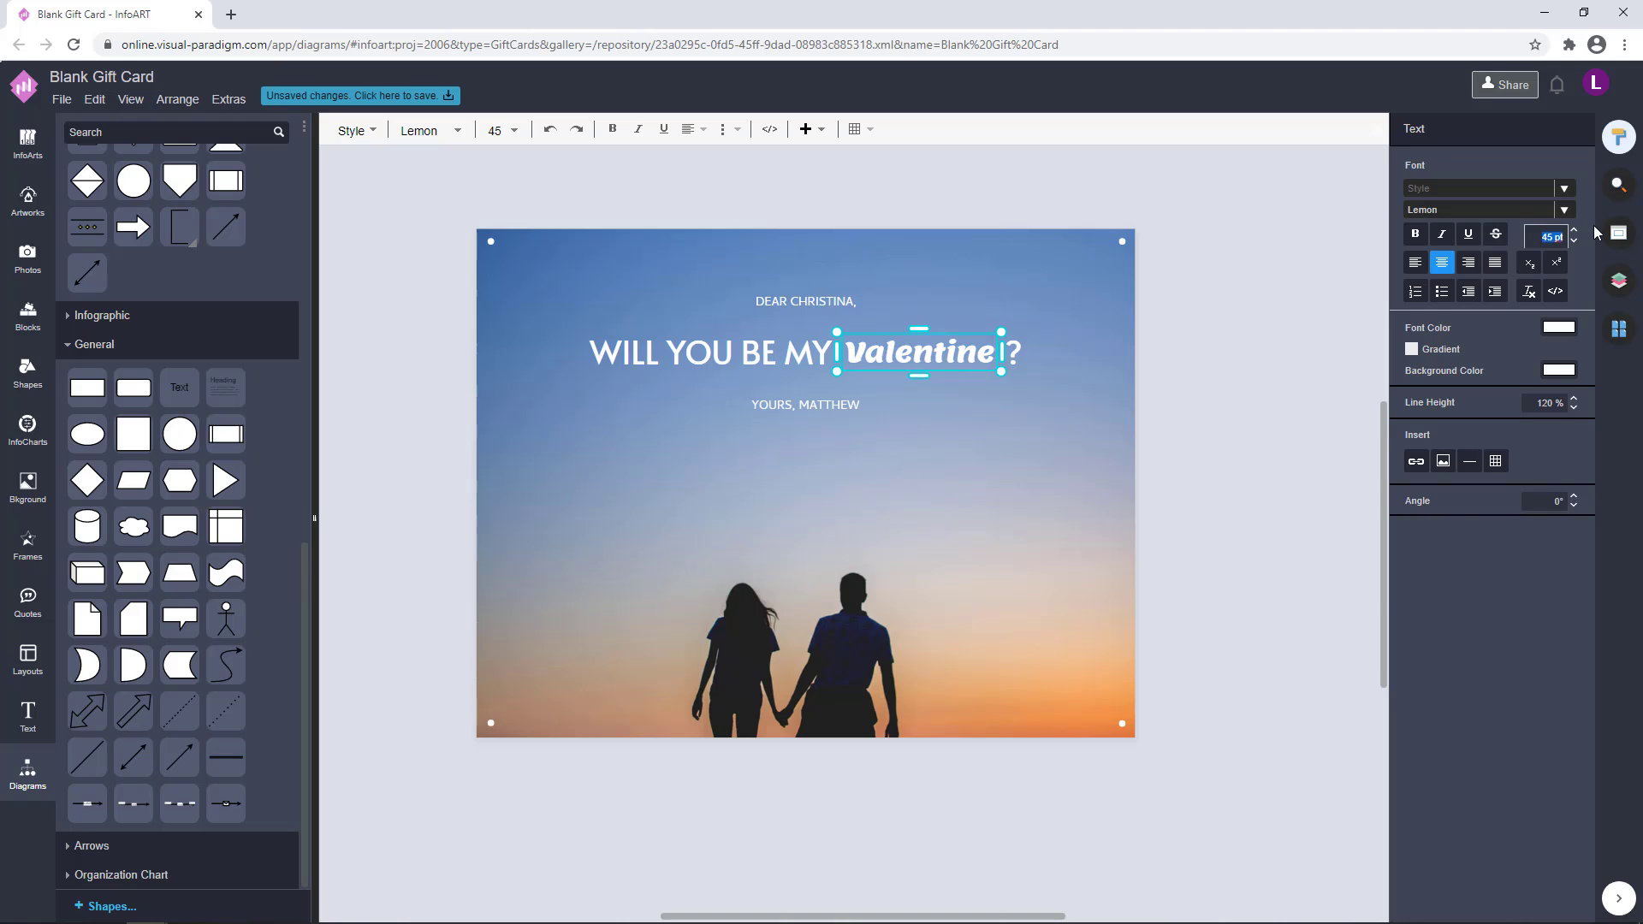
click(1241, 429)
Add a little more blank space after MY in the heading
click(806, 358)
double_click(830, 352)
click(829, 352)
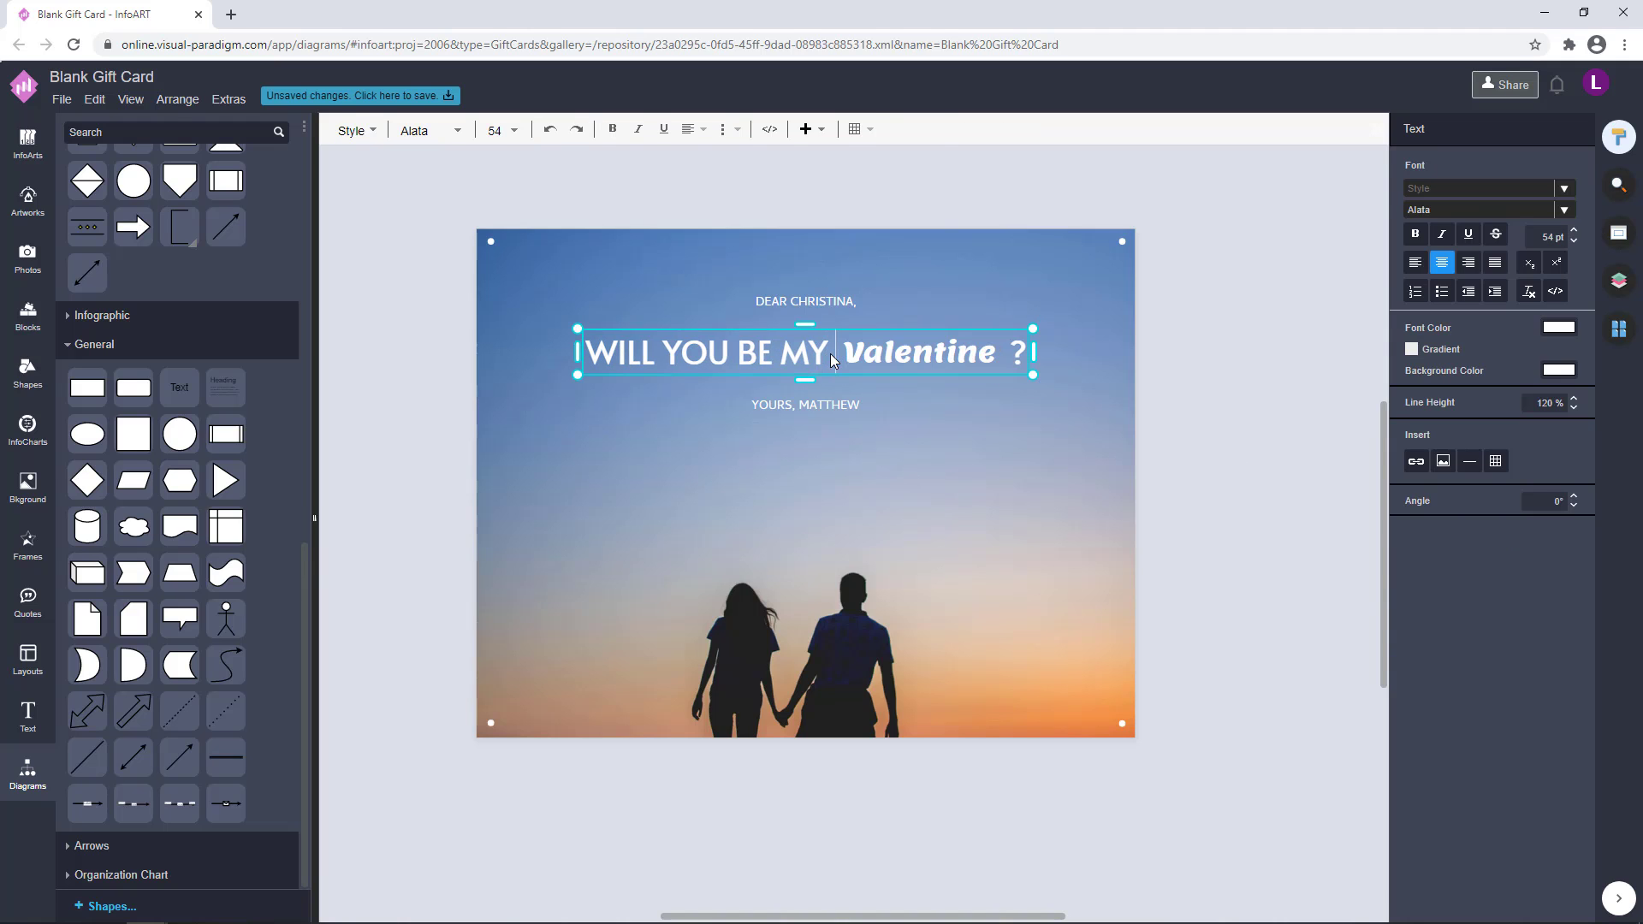
click(1232, 419)
Nudge the Valentine word slightly left within the heading's gap
click(886, 347)
click(1342, 371)
click(944, 359)
key(Left)
click(1183, 352)
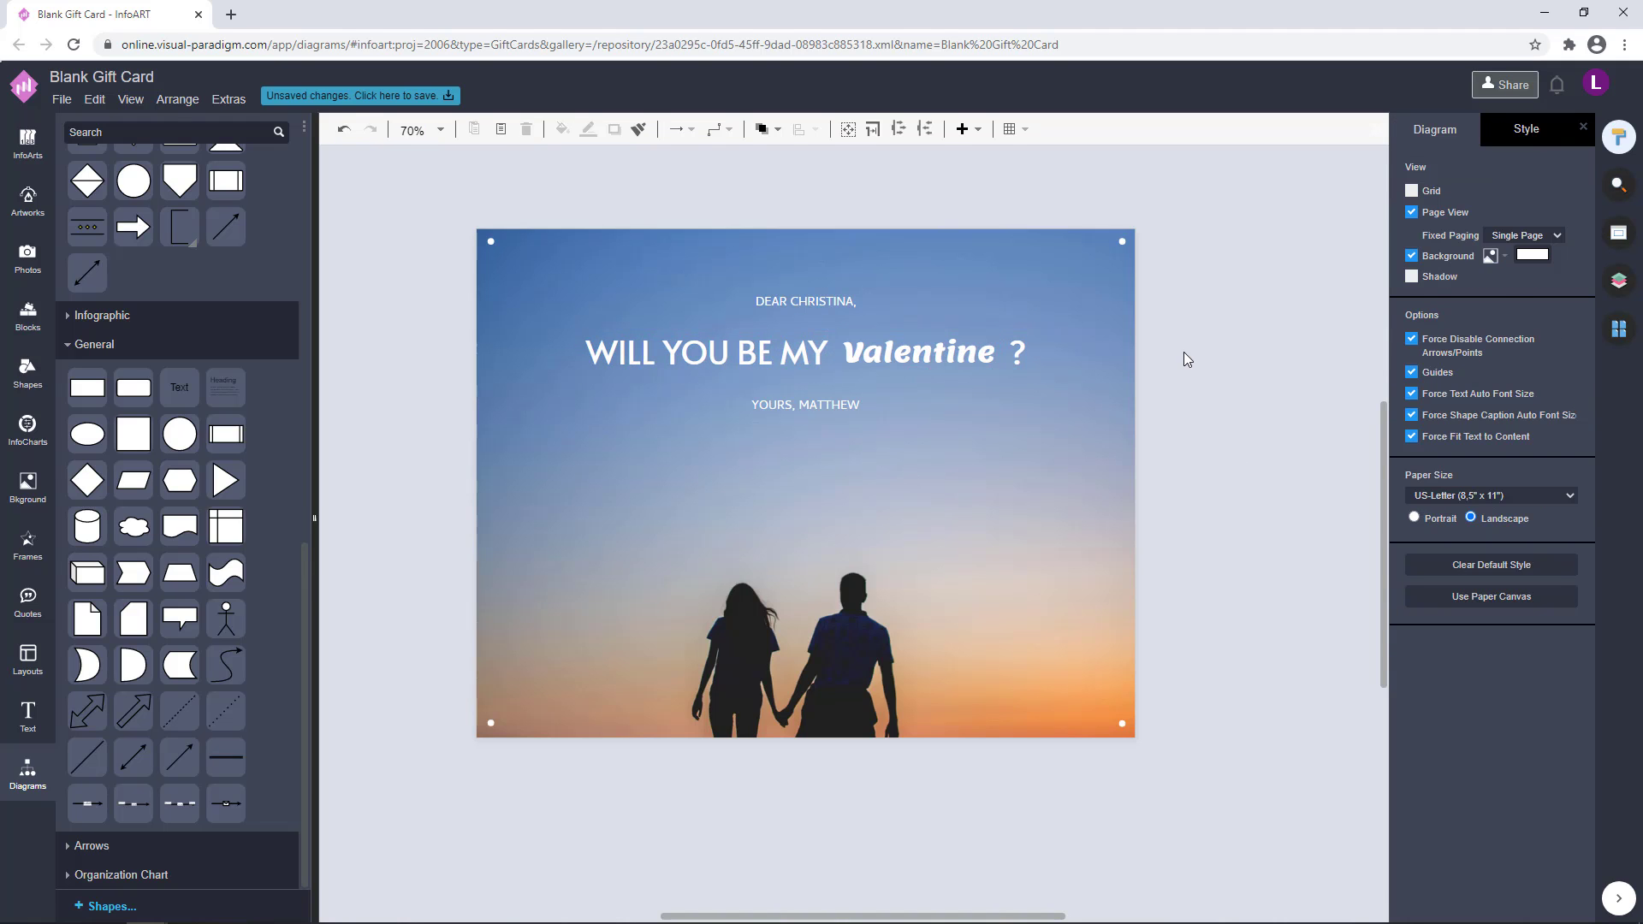
Set the Valentine word's font colour to the orange swatch
drag(1183, 352, 1169, 399)
click(952, 397)
click(1489, 135)
click(1558, 322)
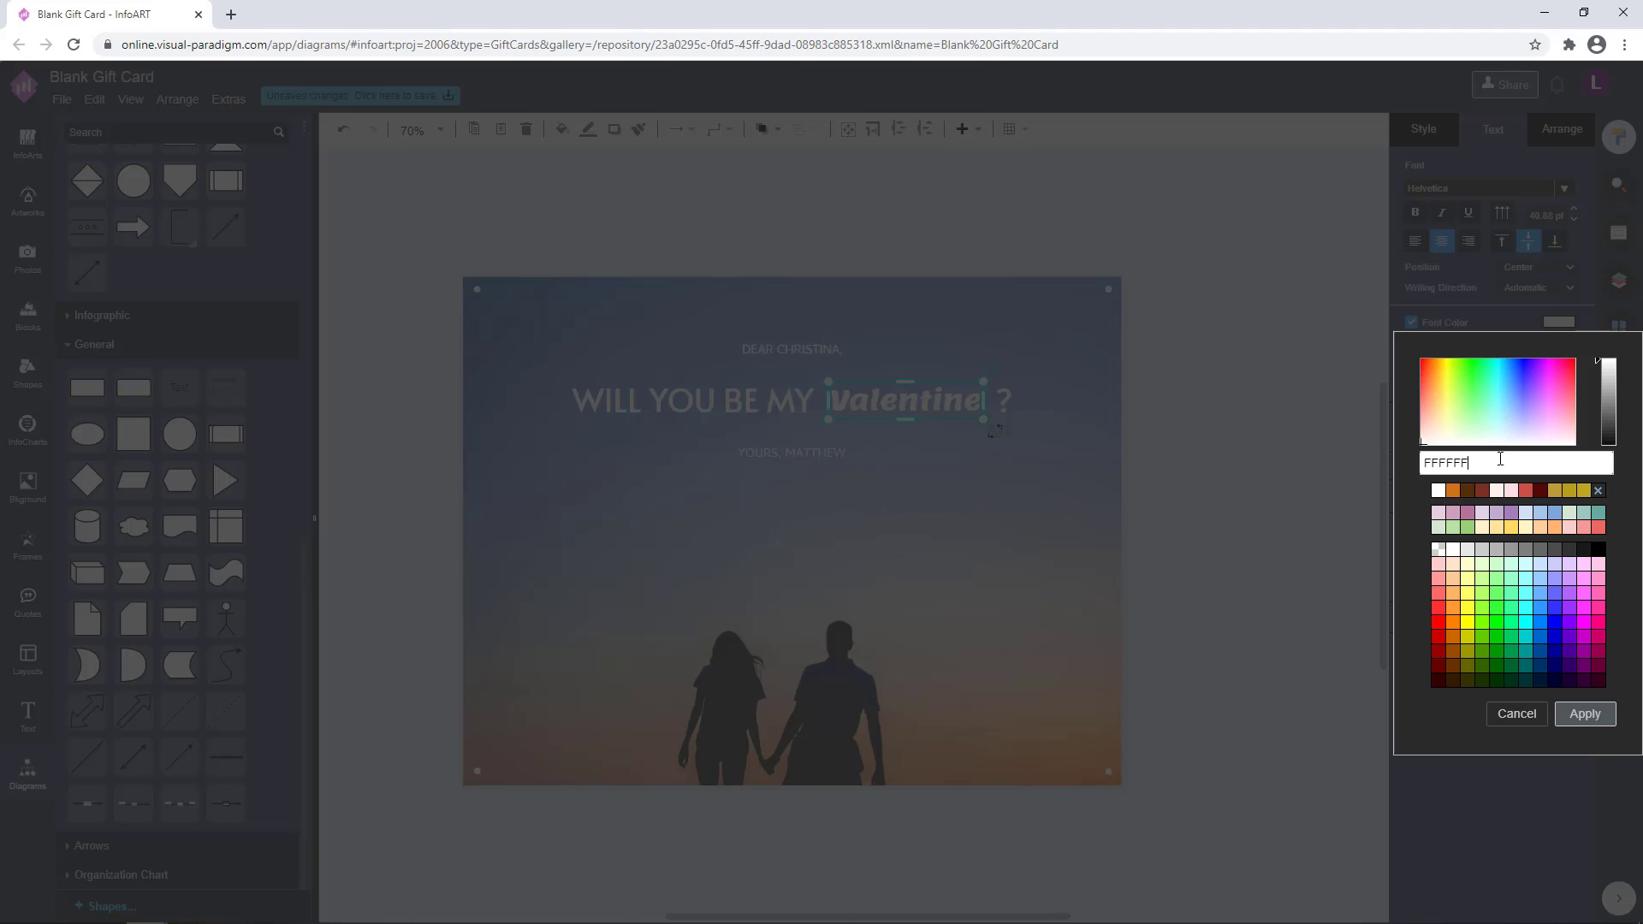
click(1451, 491)
click(1299, 558)
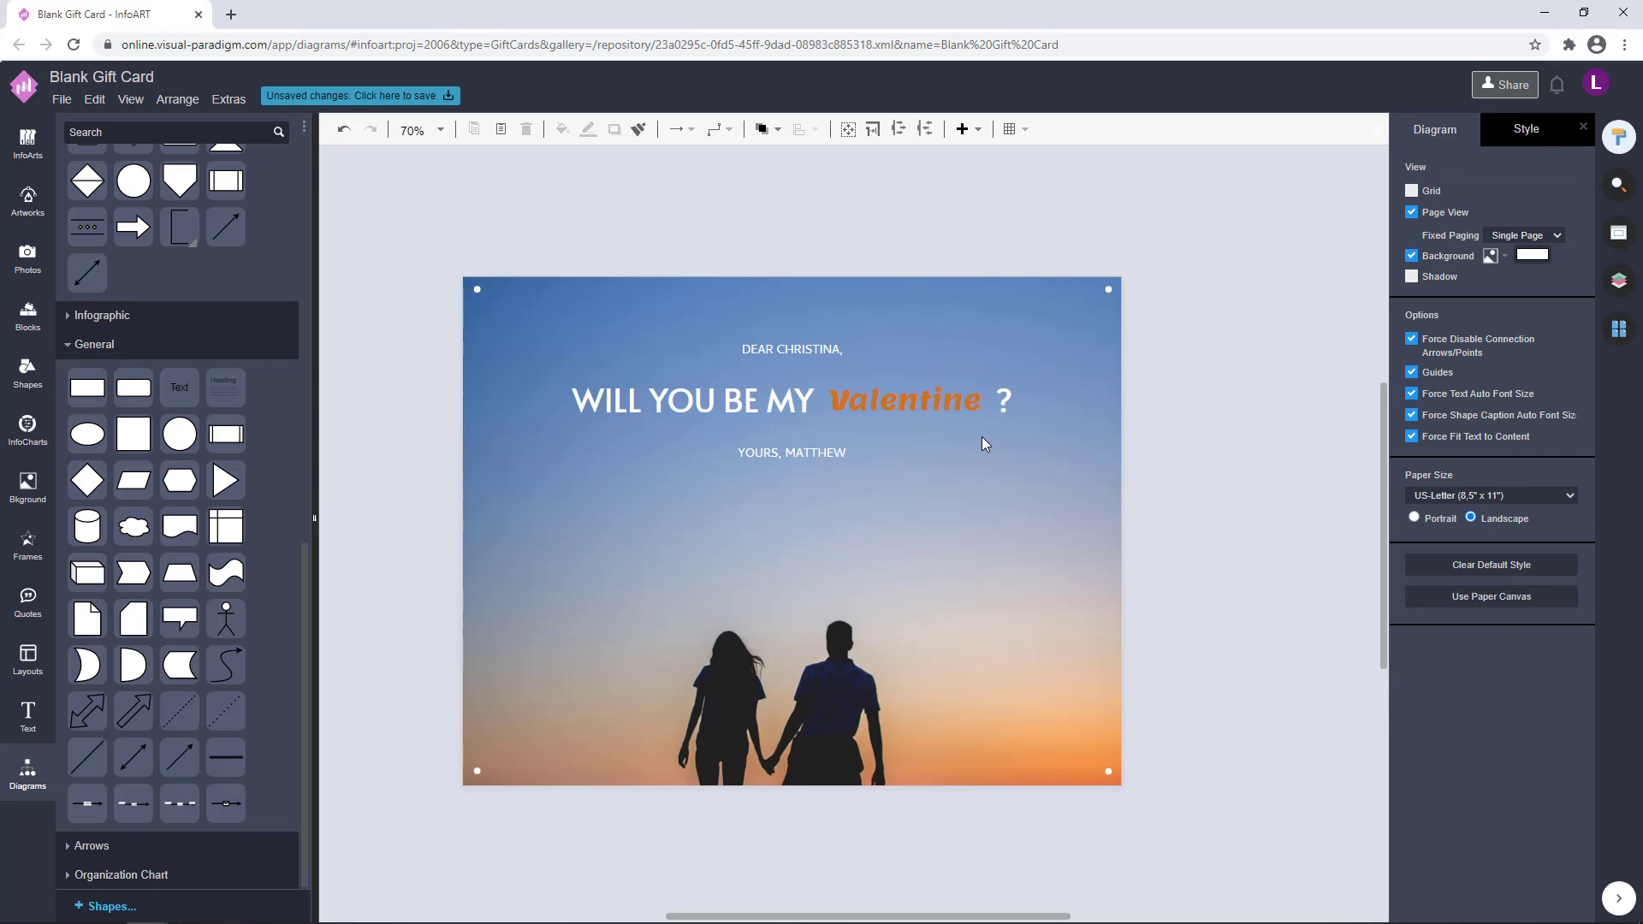
Change the Valentine word's font colour to a custom pale yellow-orange
click(963, 404)
click(1558, 323)
drag(1440, 440, 1440, 420)
drag(1602, 375, 1600, 361)
click(1585, 713)
click(1232, 591)
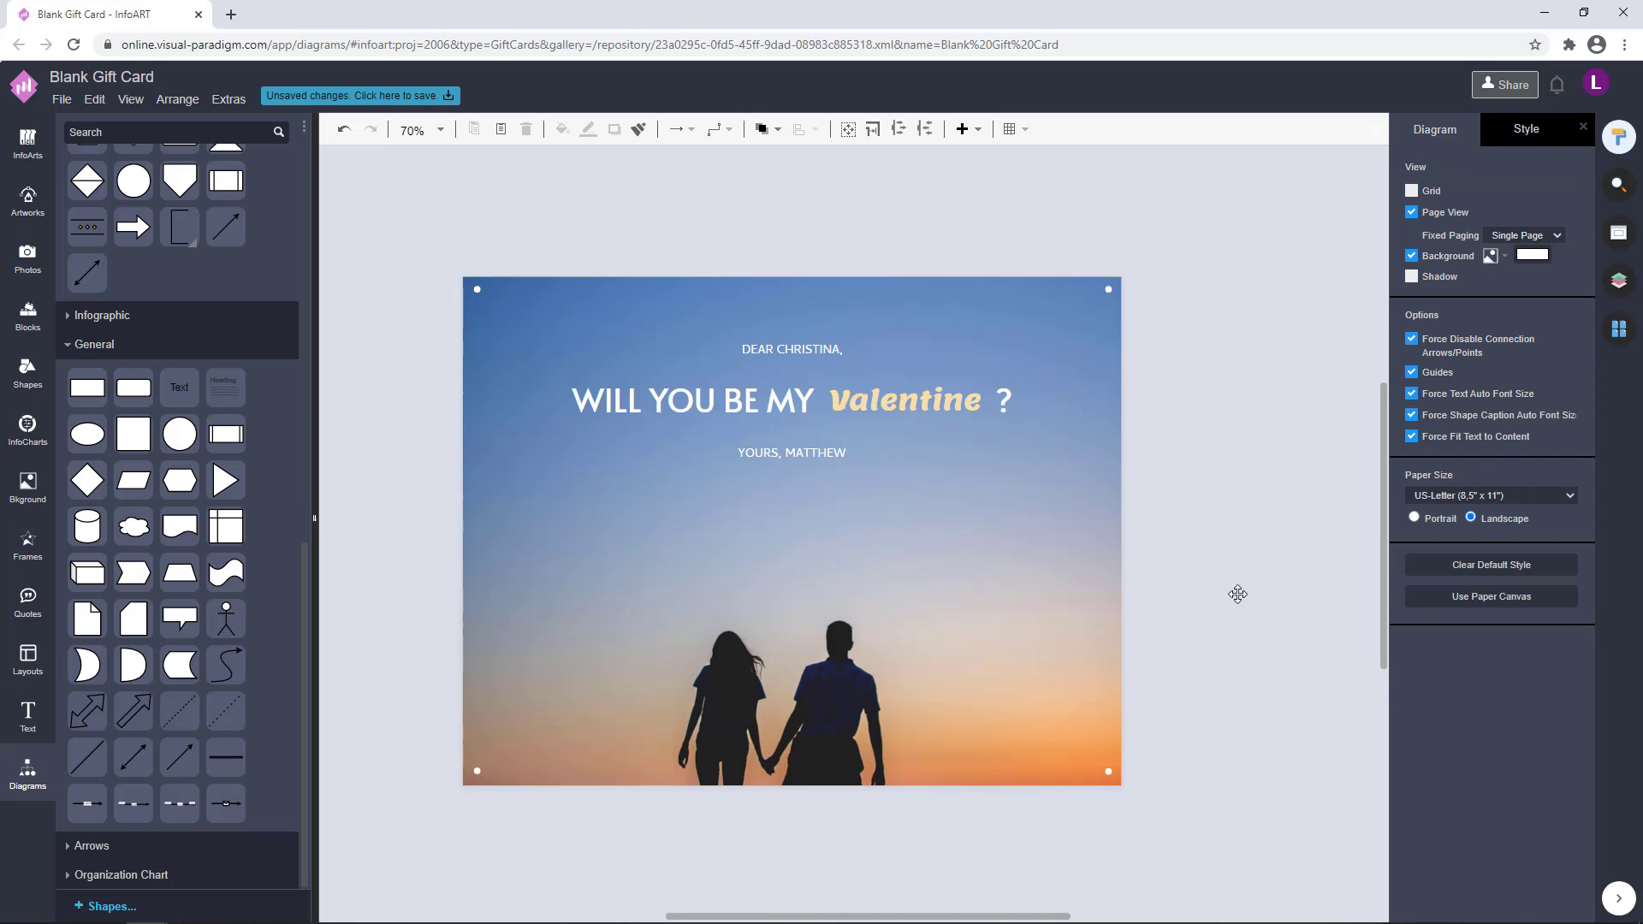
Set the Valentine word's font size to 46 pt
double_click(916, 356)
click(1539, 237)
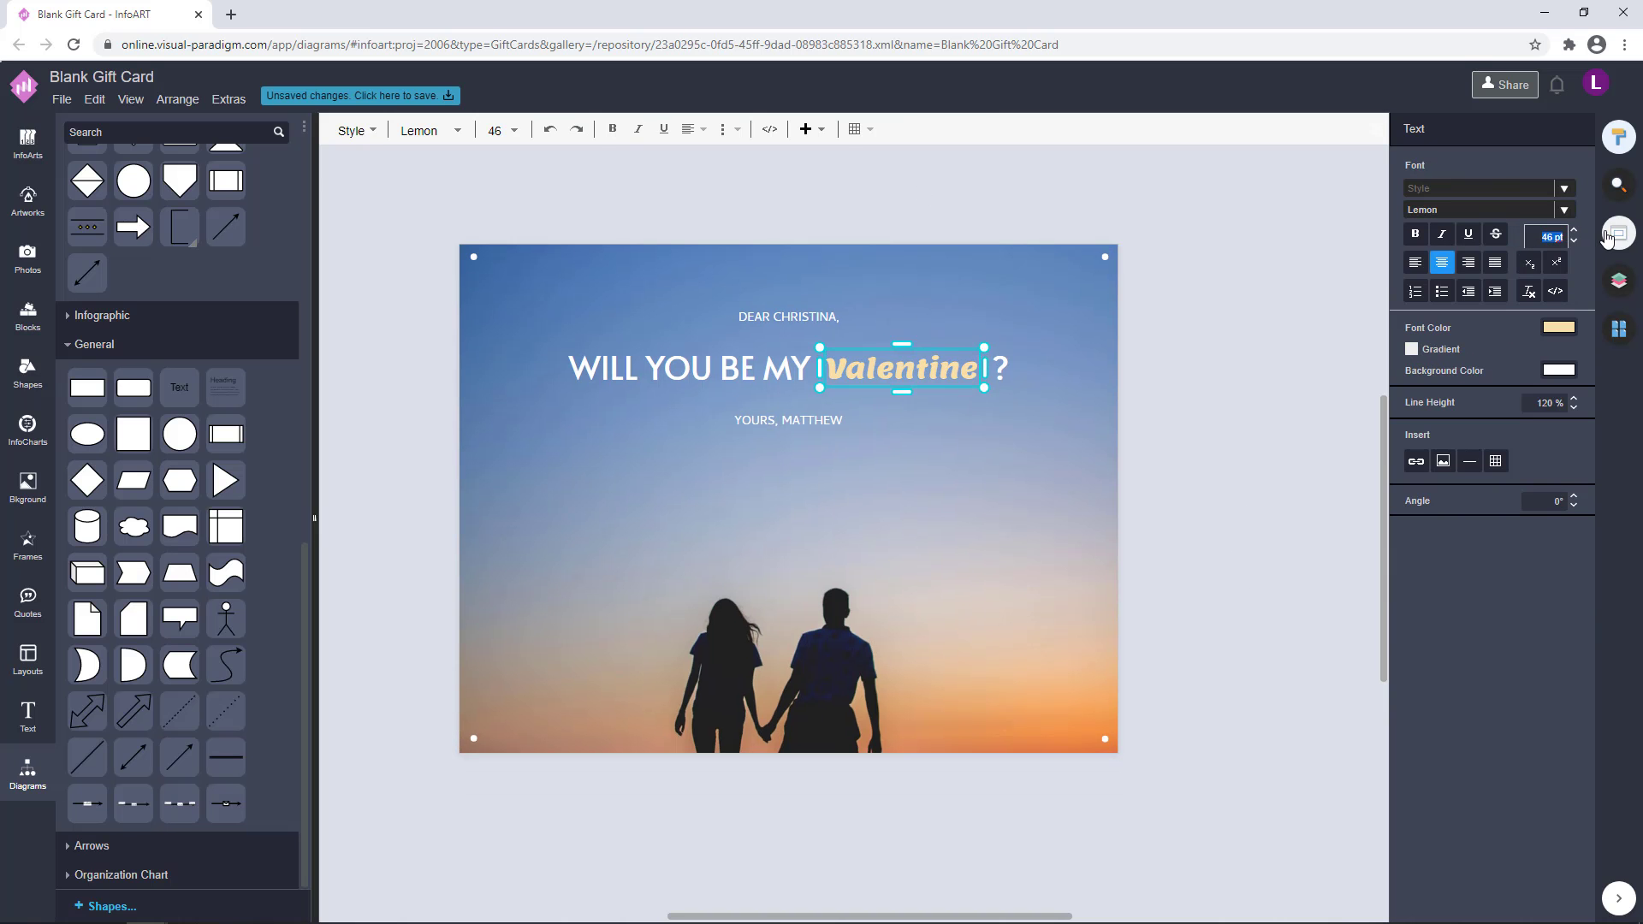
click(1196, 368)
key(ctrl+z)
click(1192, 366)
Widen the Valentine text box slightly and realign the enlarged word with the heading line
click(929, 368)
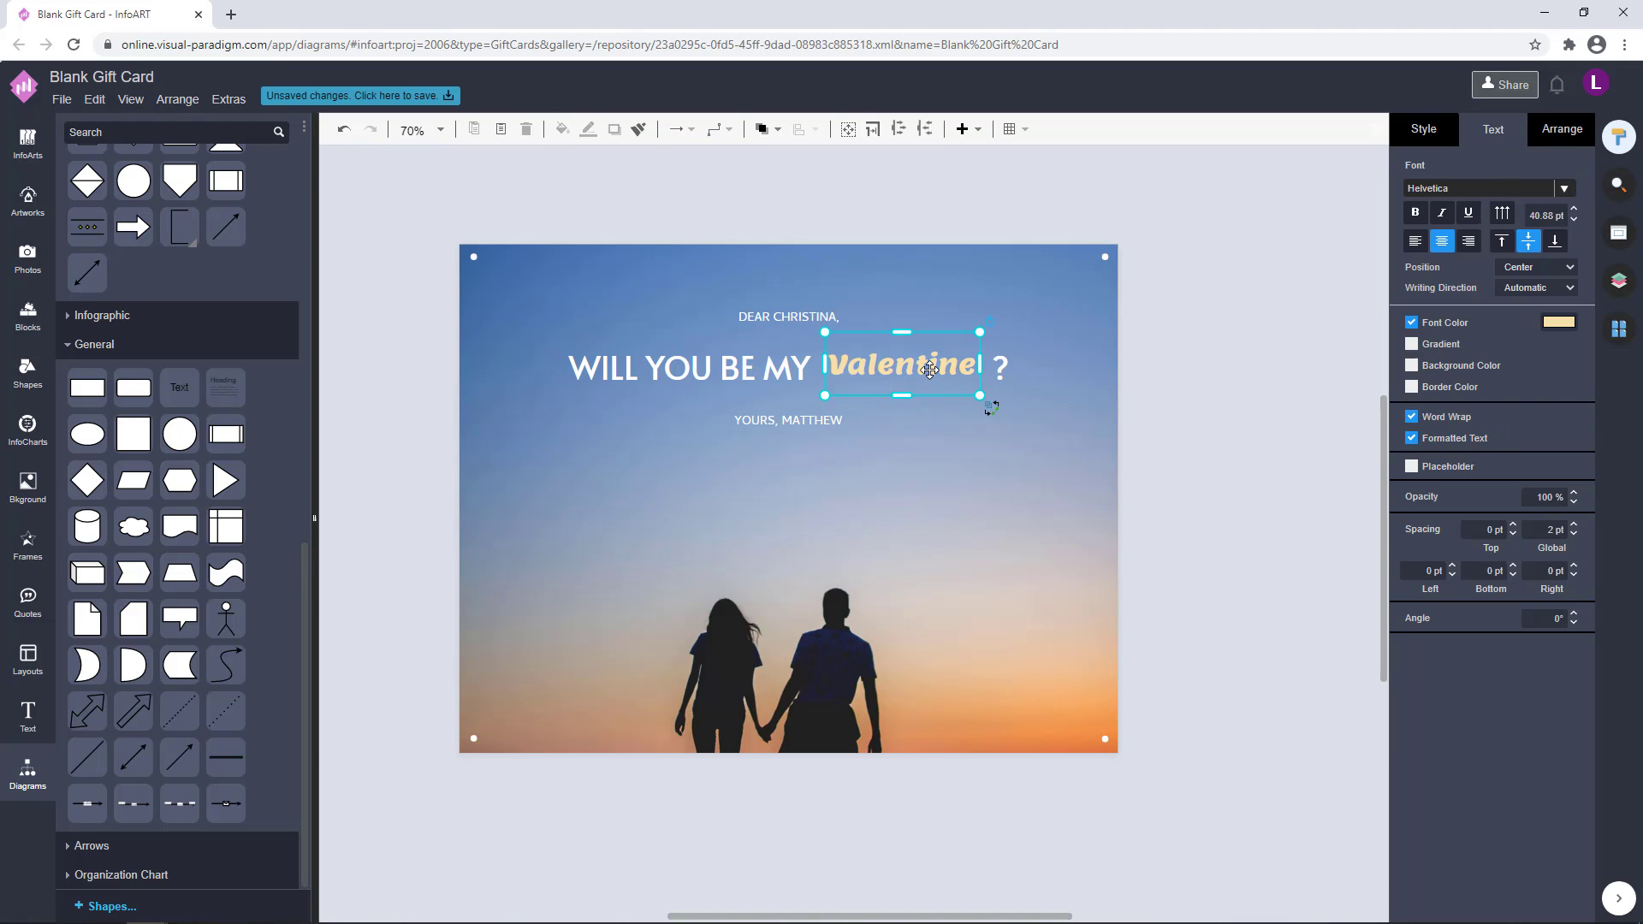
drag(976, 369, 986, 370)
click(1137, 349)
click(932, 372)
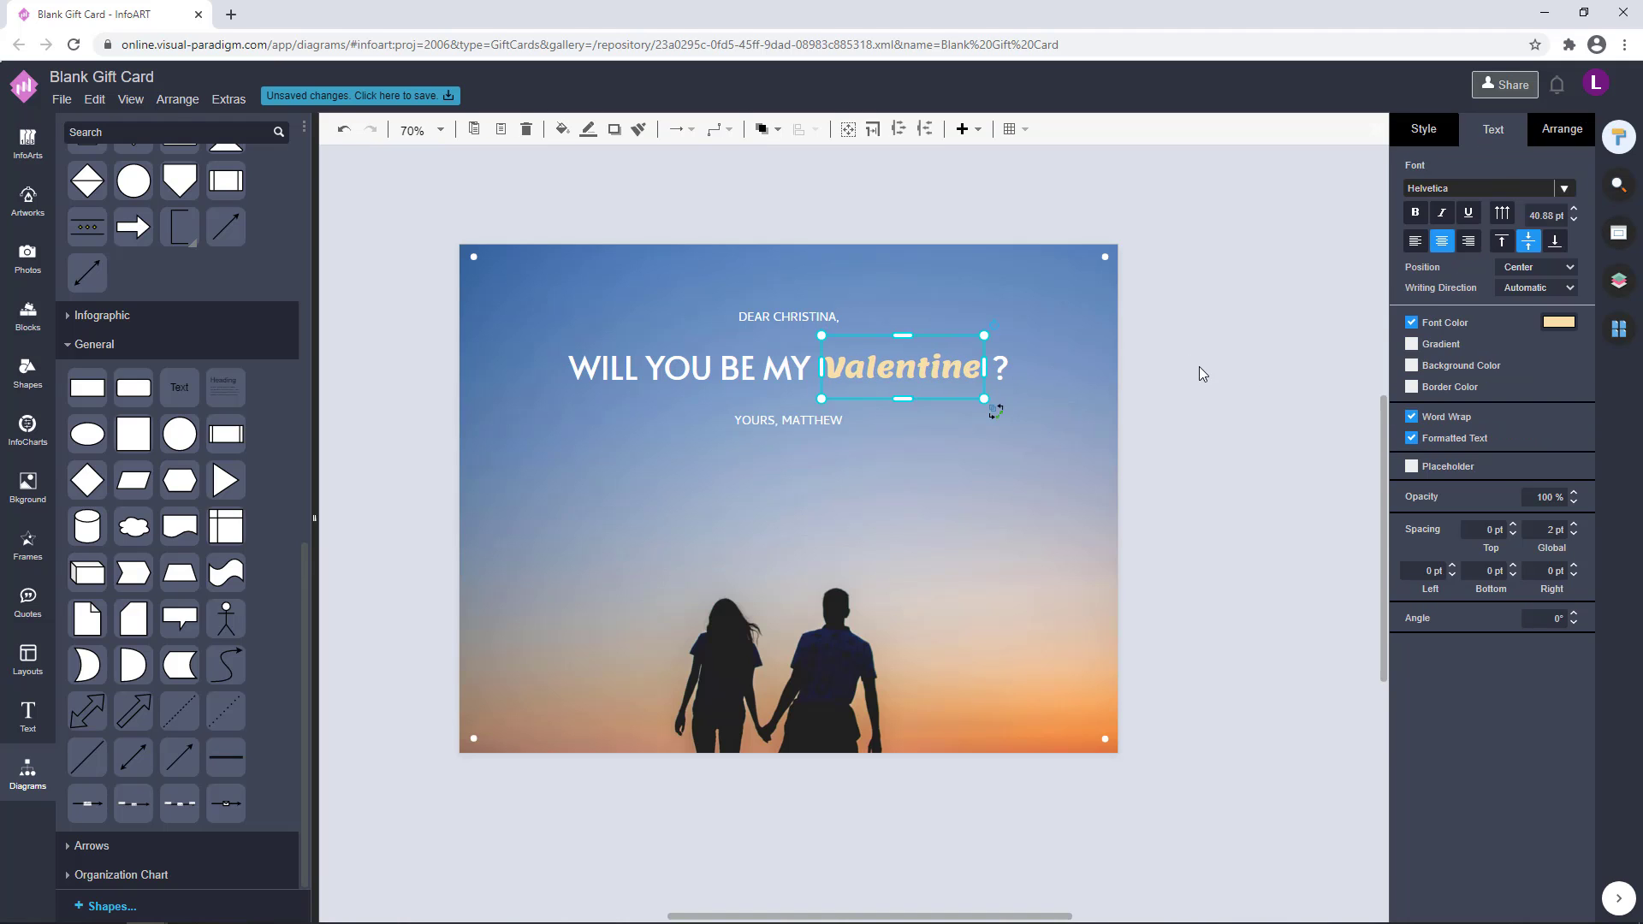
click(1200, 367)
click(964, 369)
click(1183, 346)
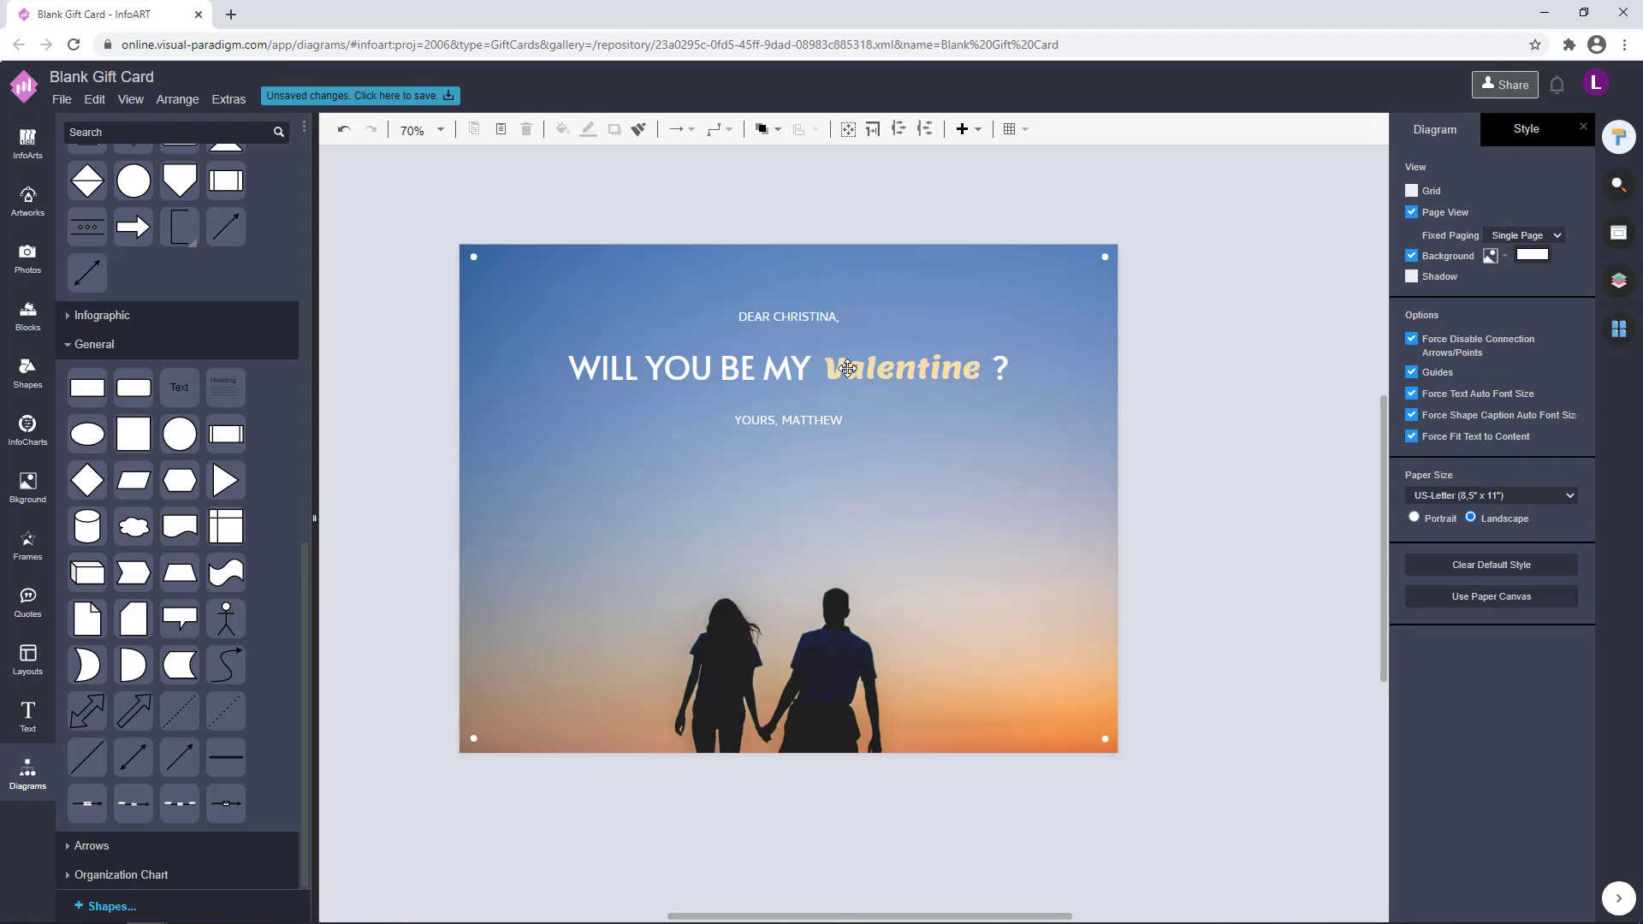
Nudge the Valentine word slightly to line it up with the rest of the heading
double_click(907, 368)
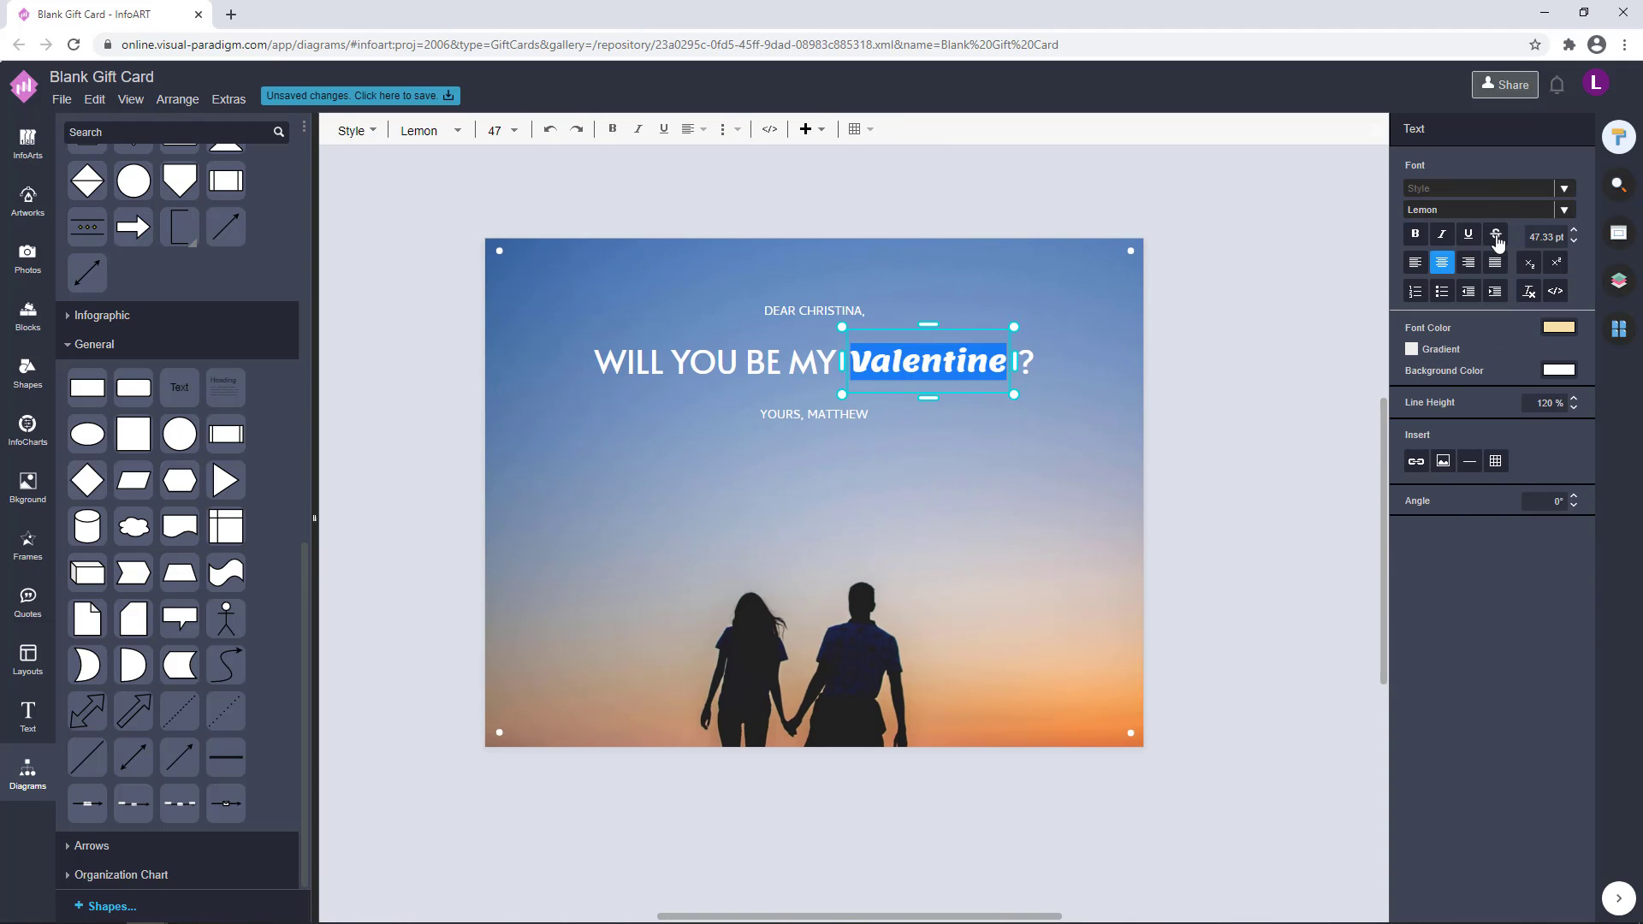
click(1198, 342)
scroll(872, 358, up, 3)
drag(938, 364, 930, 359)
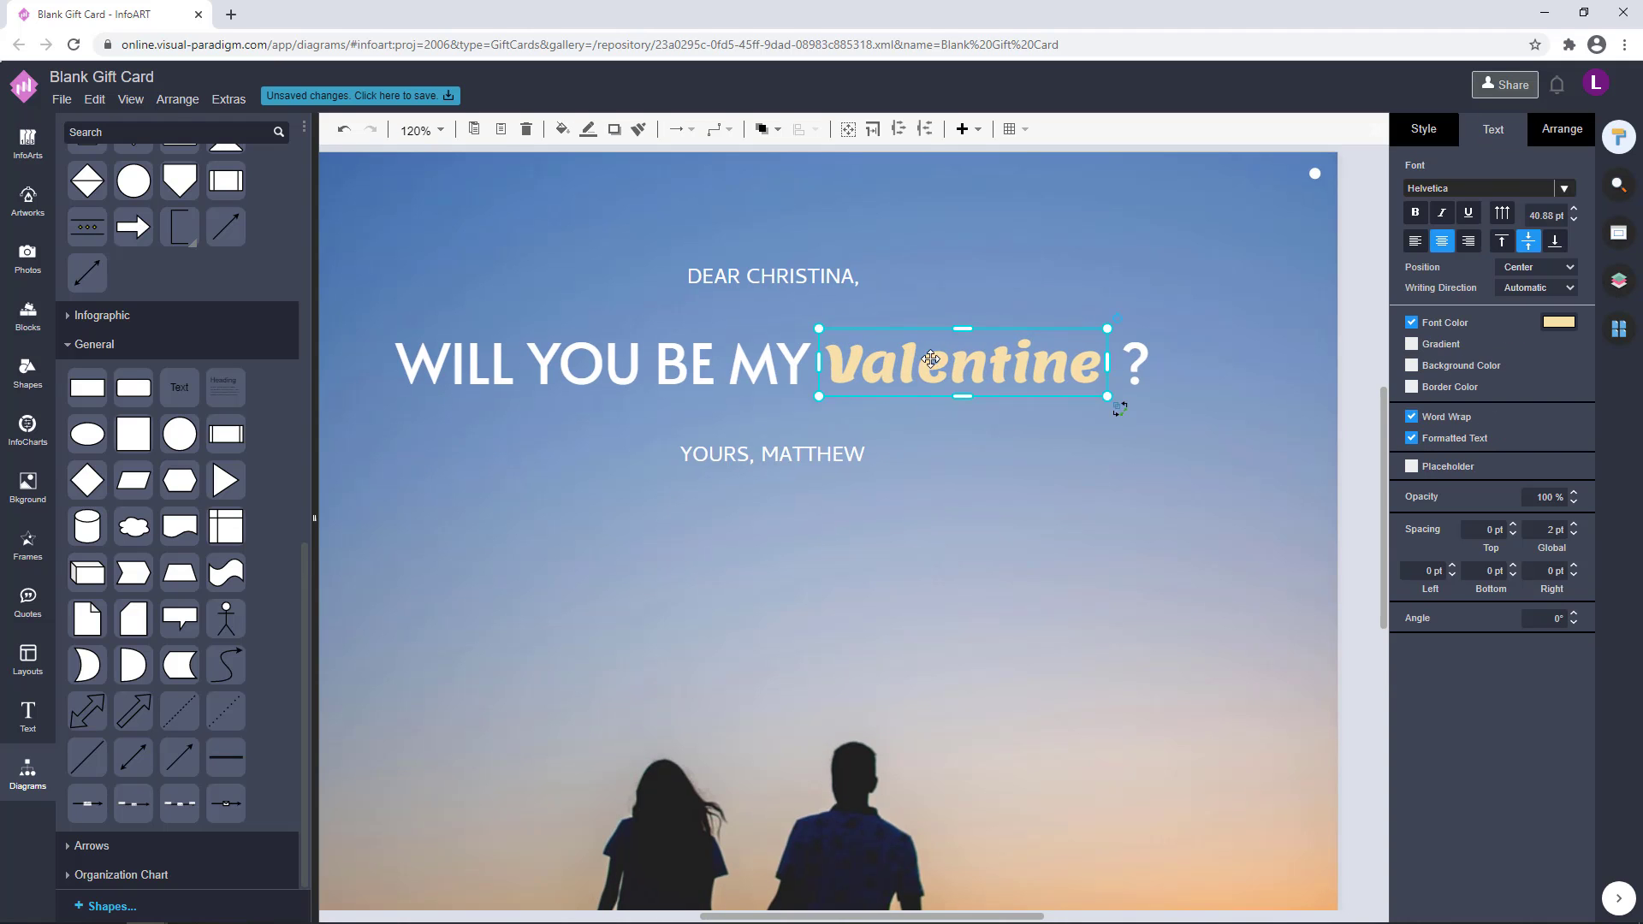
click(1265, 373)
scroll(1265, 374, down, 3)
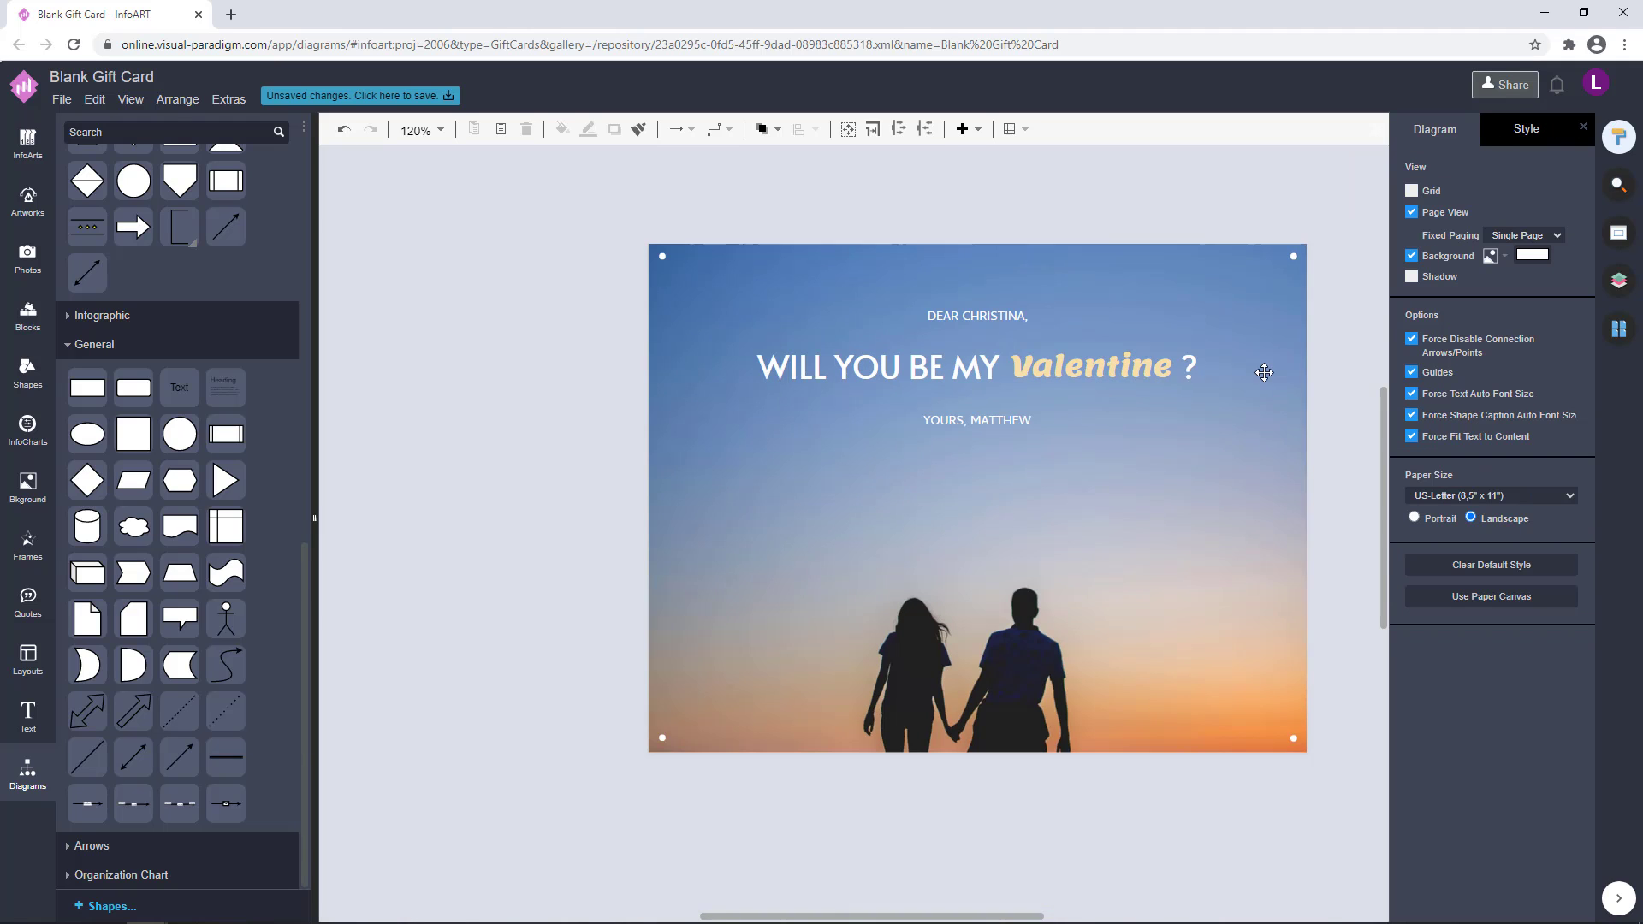
Select the greeting, heading, Valentine word and sign-off together and shift them slightly lower on the card
click(914, 420)
click(1194, 368)
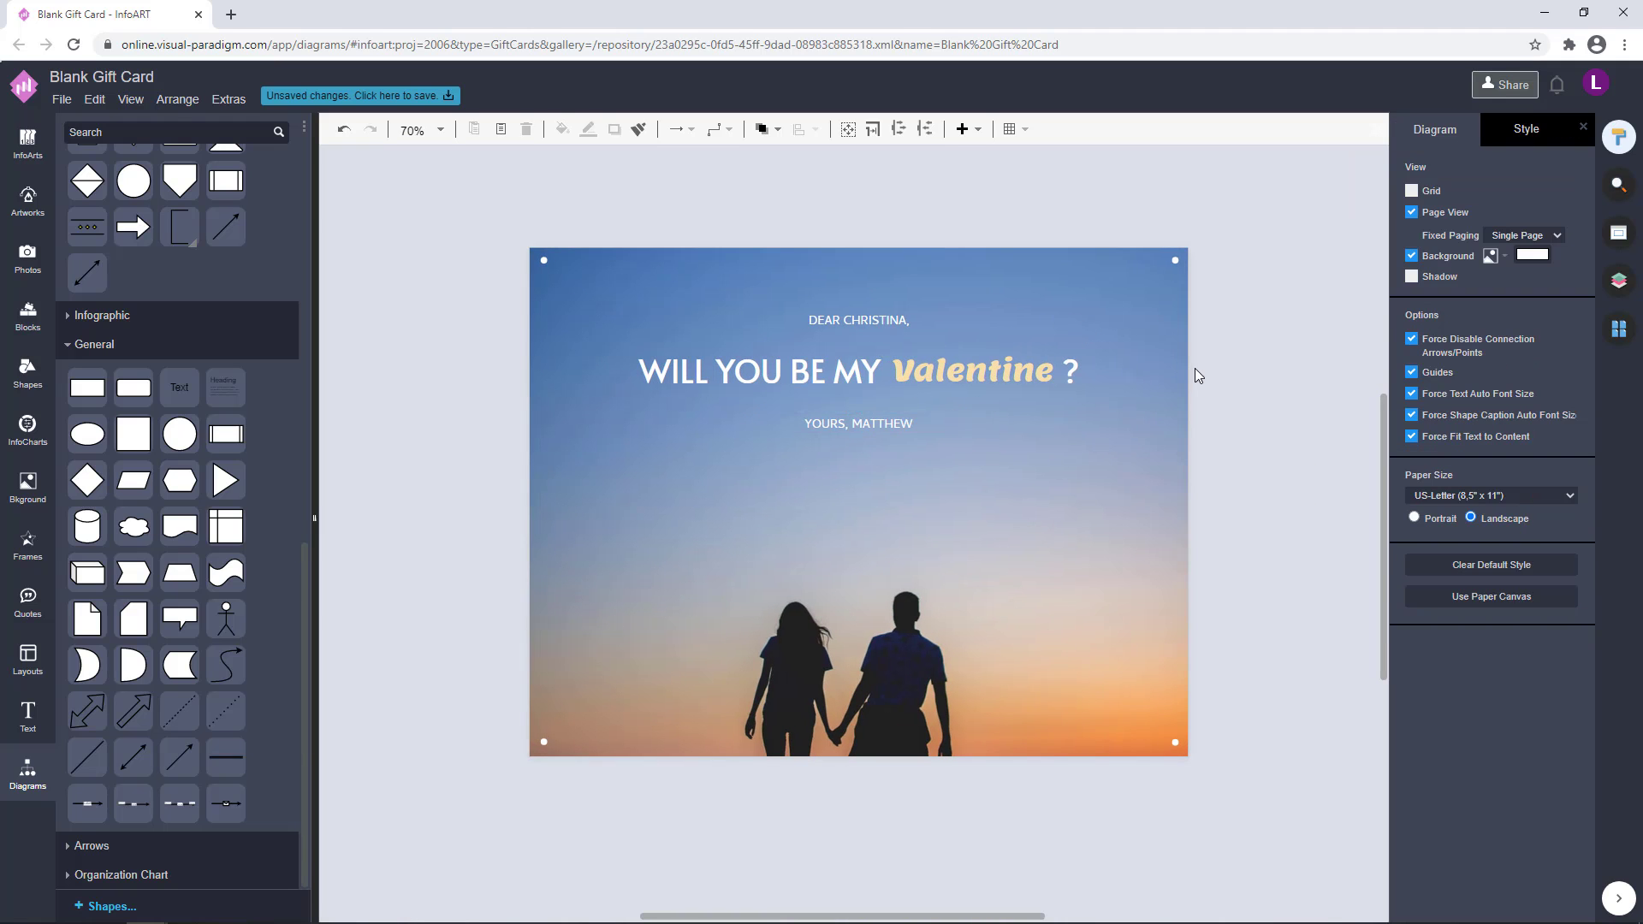
drag(1202, 467, 521, 247)
click(1205, 381)
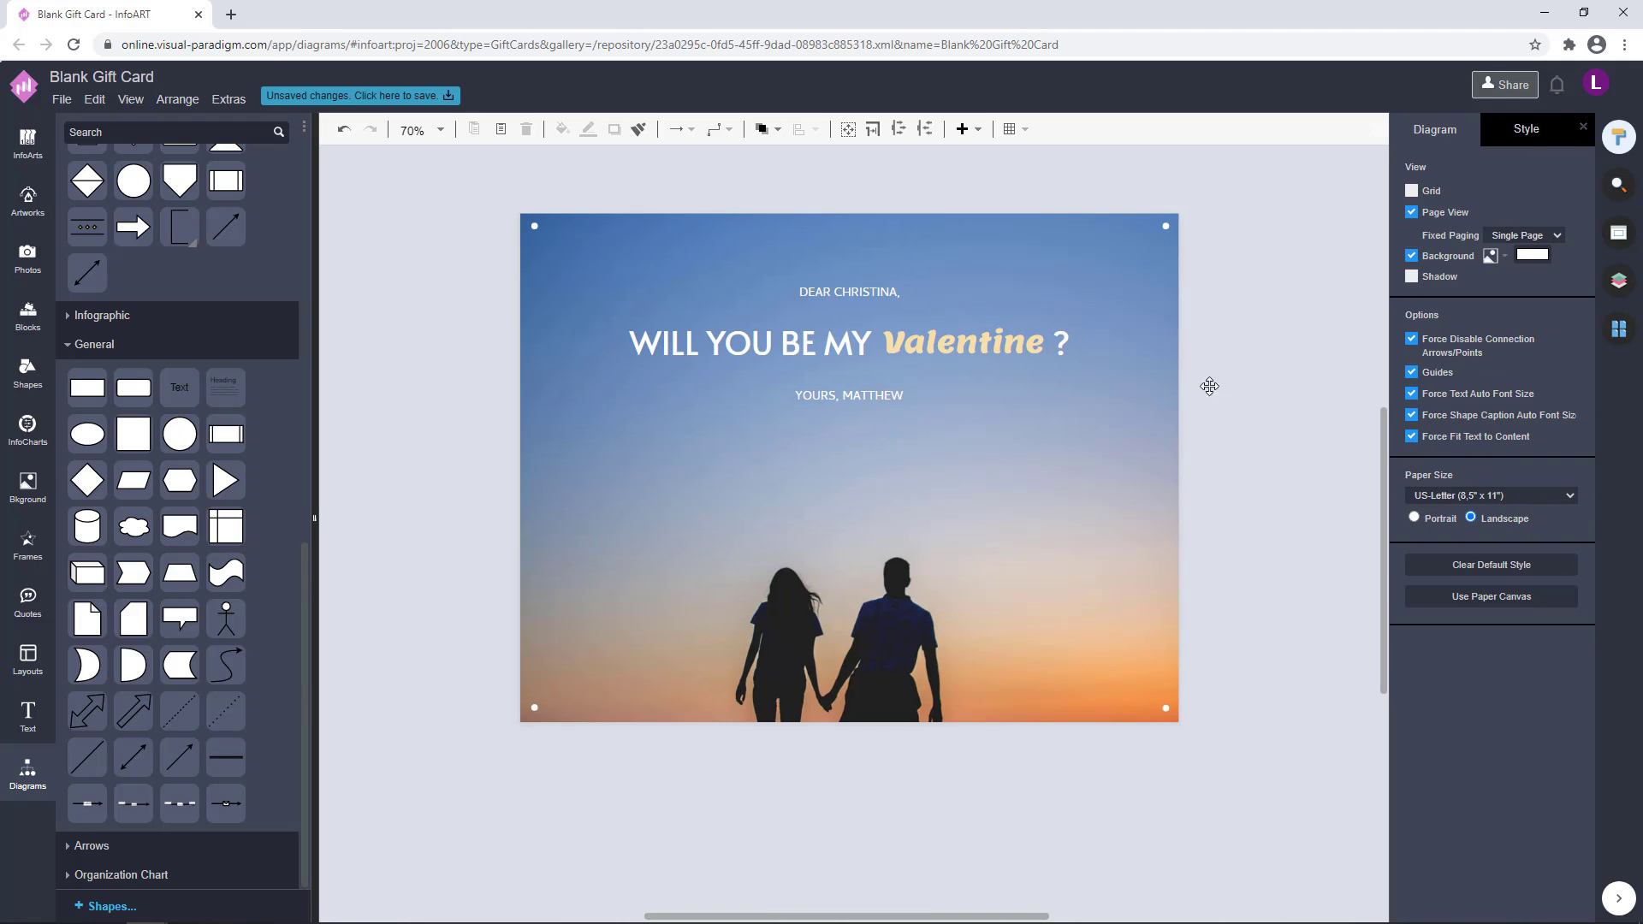
drag(1222, 416, 508, 237)
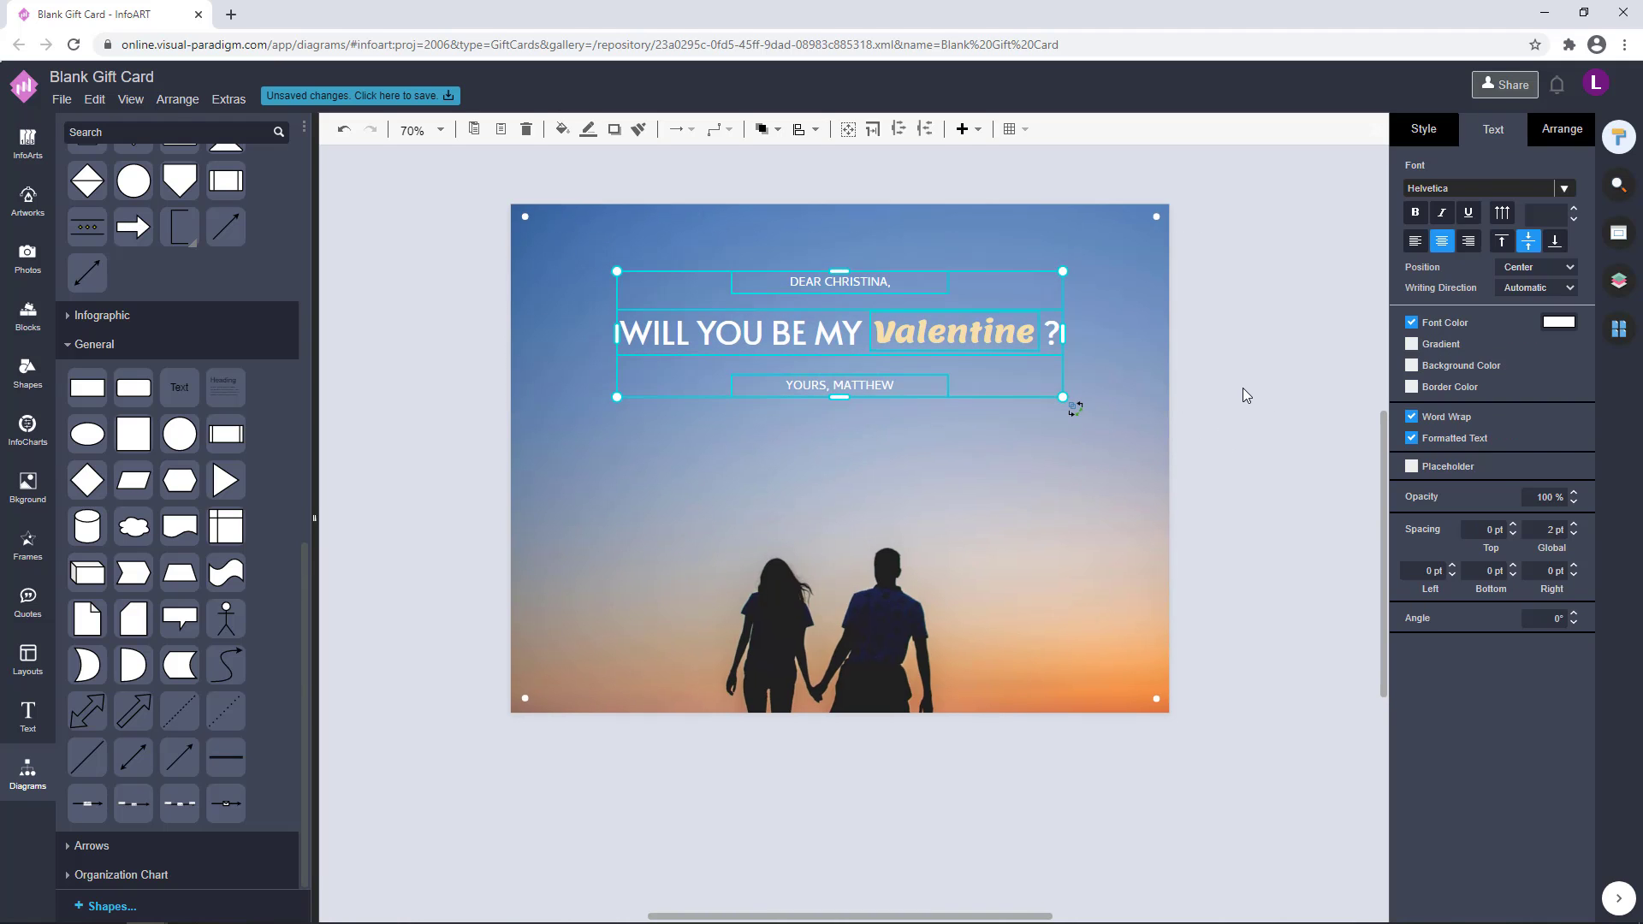
click(1242, 384)
drag(1242, 383, 1242, 410)
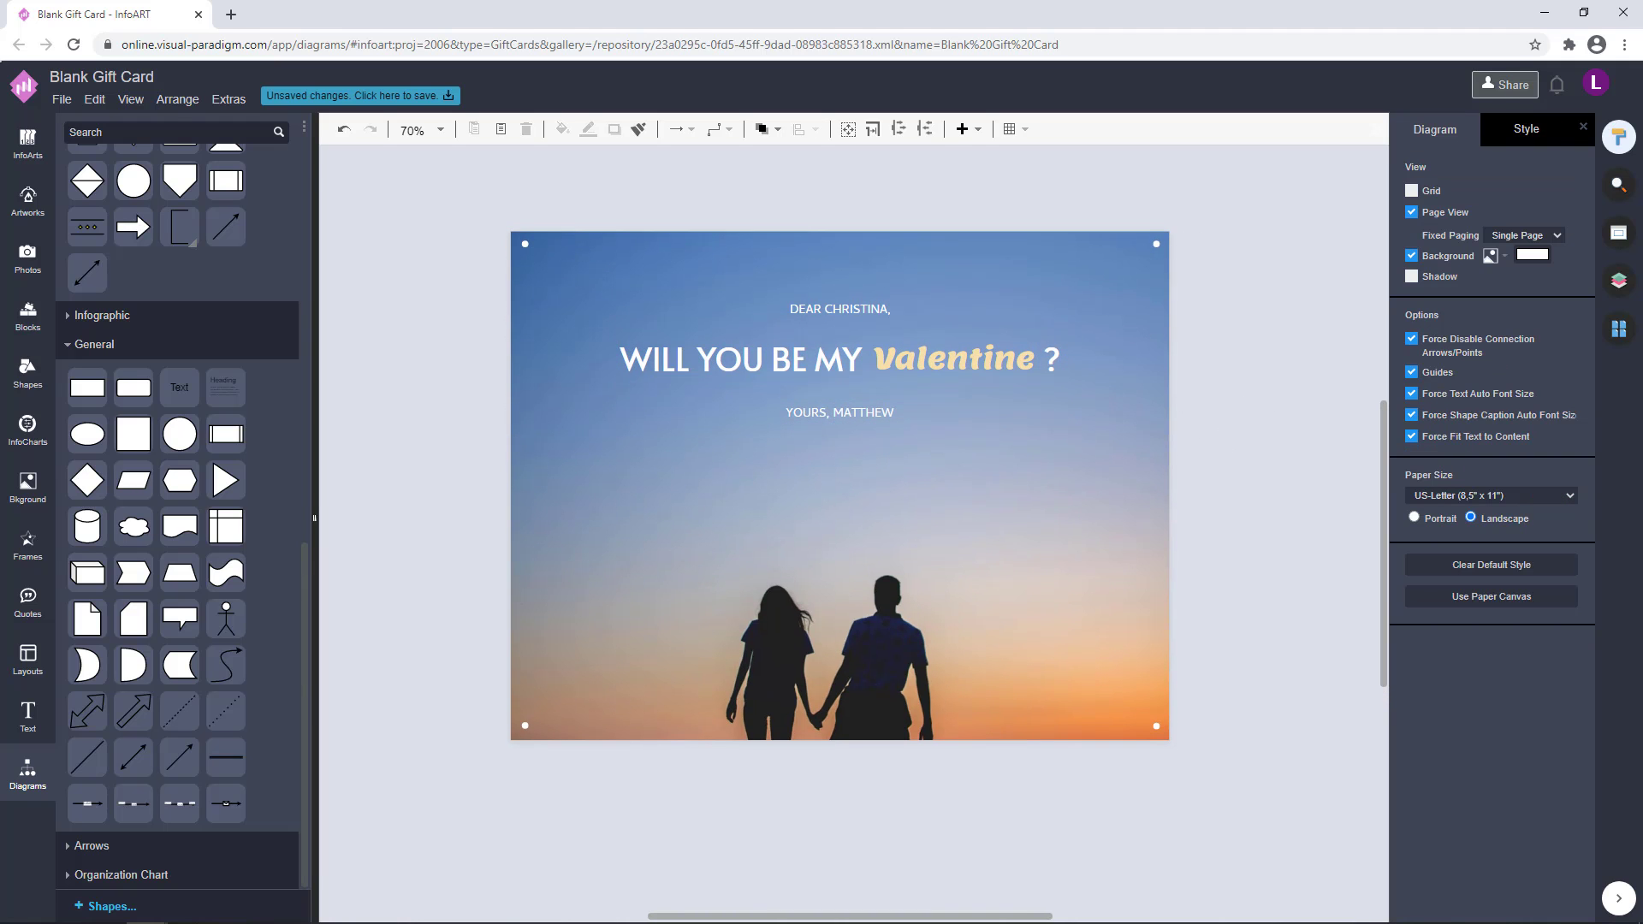
drag(1253, 433, 1244, 439)
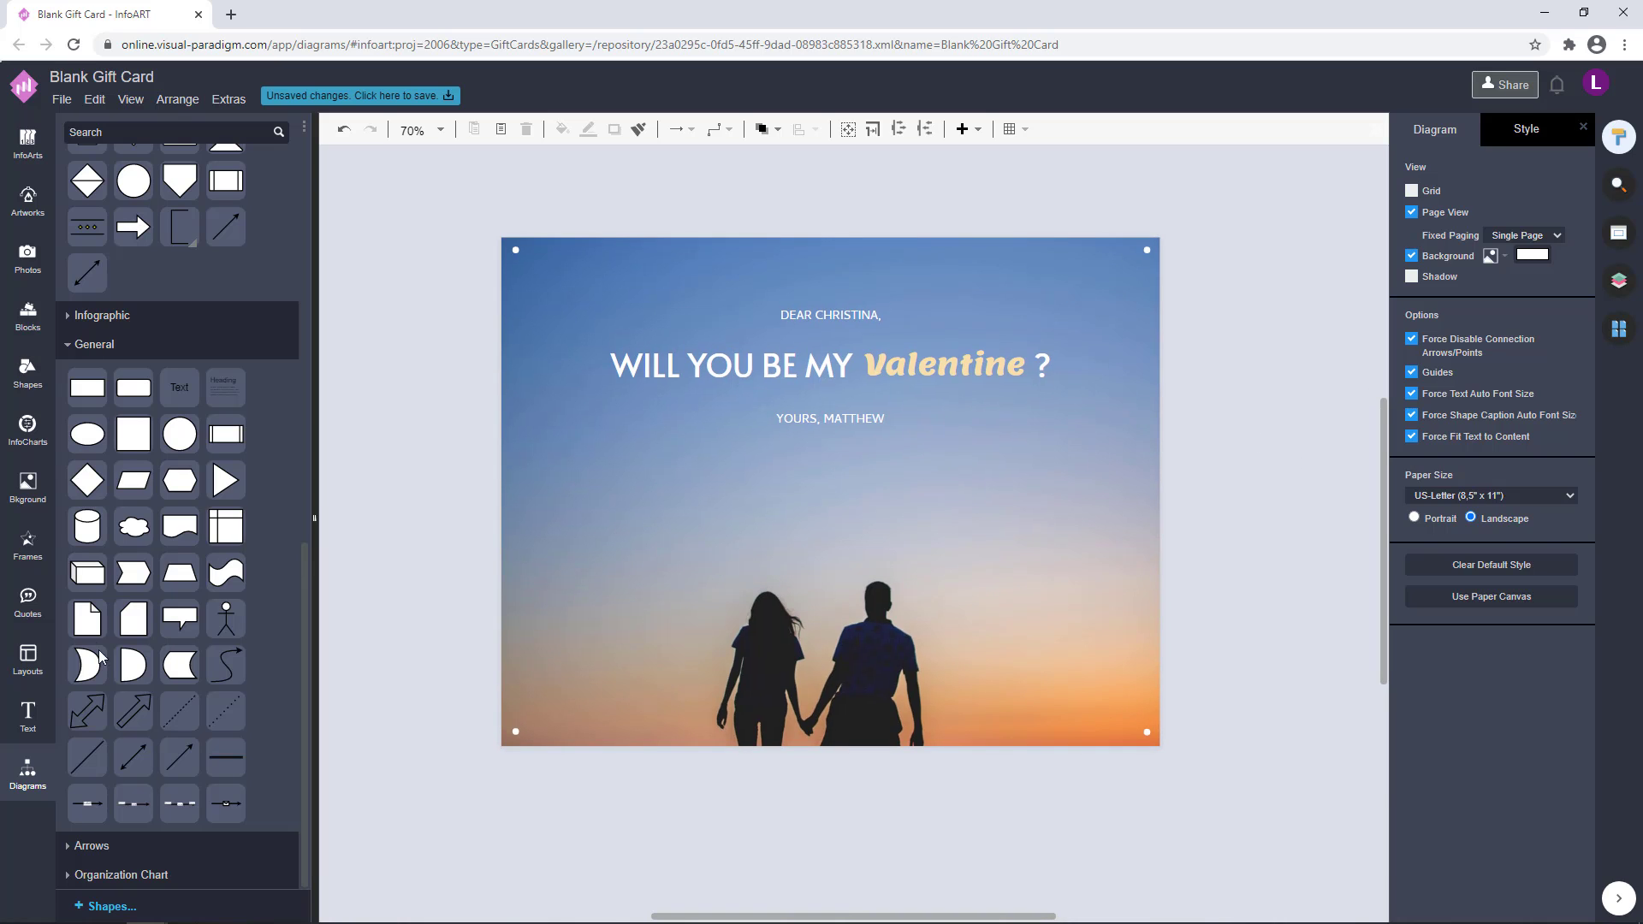
Add a rectangle near the card's upper-left corner, remove its fill and give it a pale orange line
drag(523, 322, 526, 325)
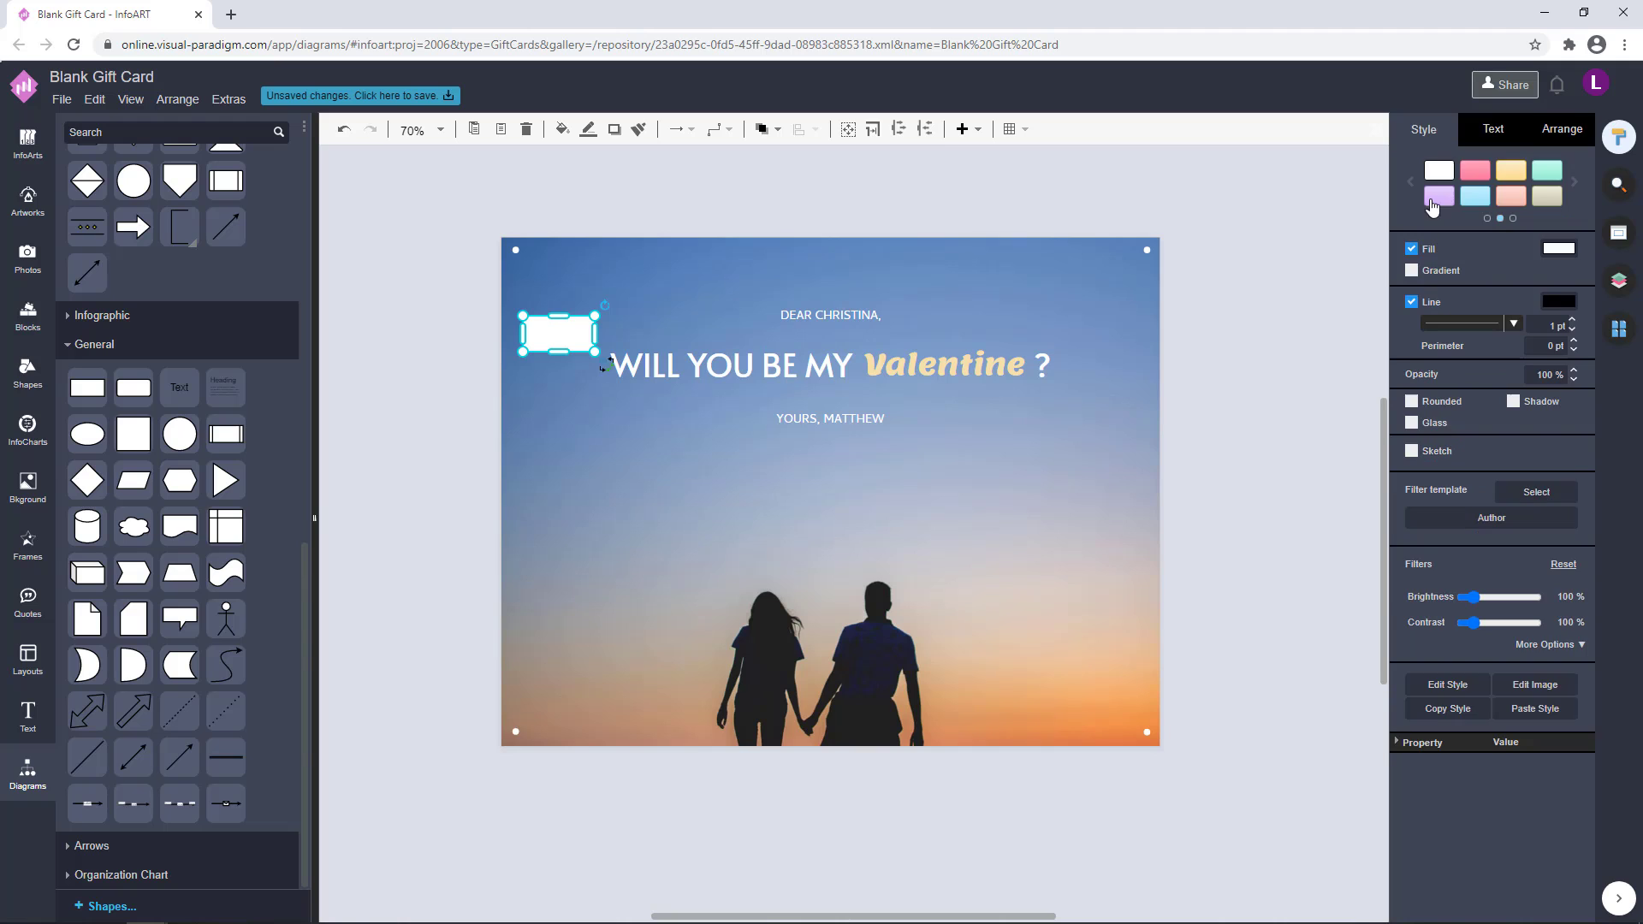
click(1412, 250)
click(1559, 281)
click(1433, 449)
click(1575, 678)
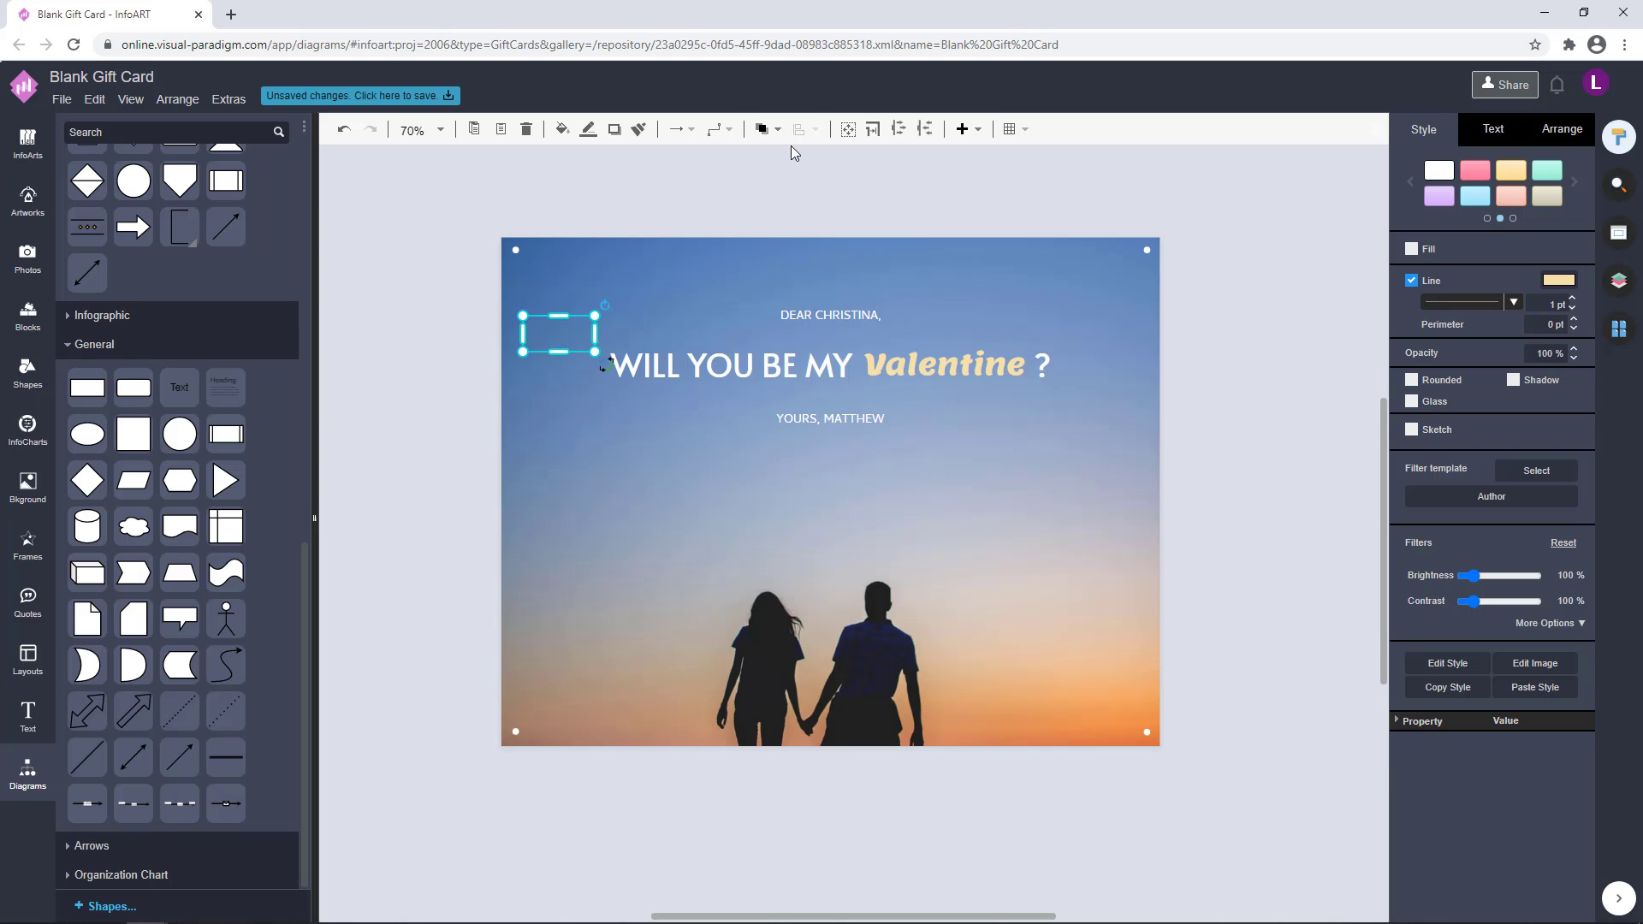
Send the rectangle to the back and stretch it into a border frame running through the four corner dots
click(763, 132)
click(777, 190)
drag(557, 351, 558, 723)
drag(522, 519, 514, 520)
drag(555, 316, 552, 268)
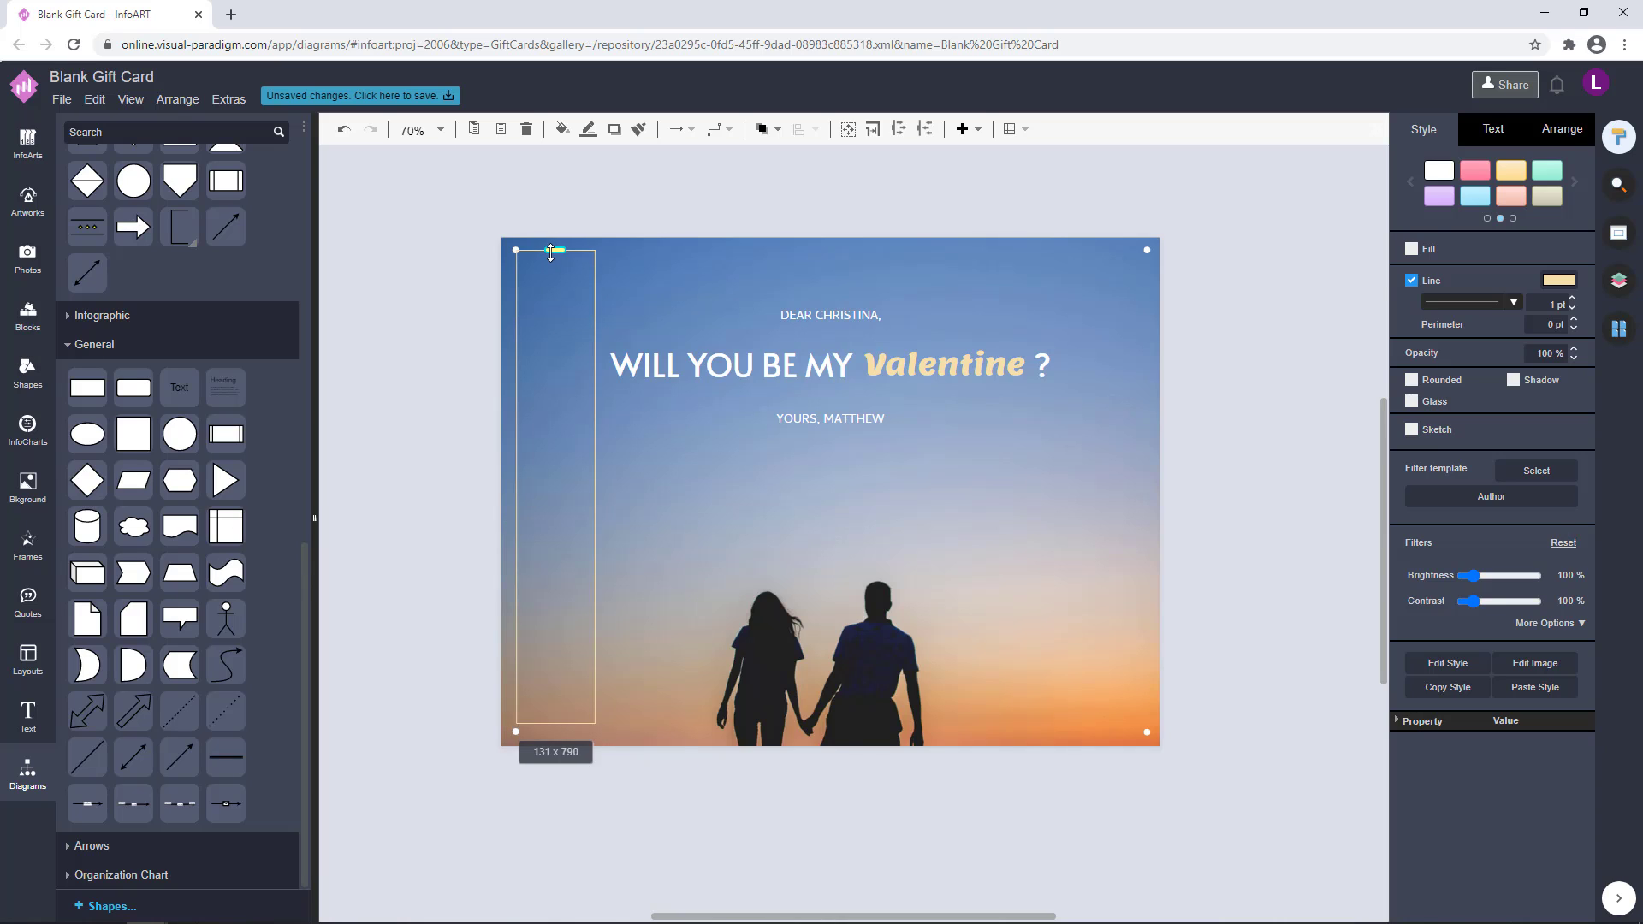
drag(556, 725, 557, 733)
drag(597, 491, 1147, 504)
click(686, 167)
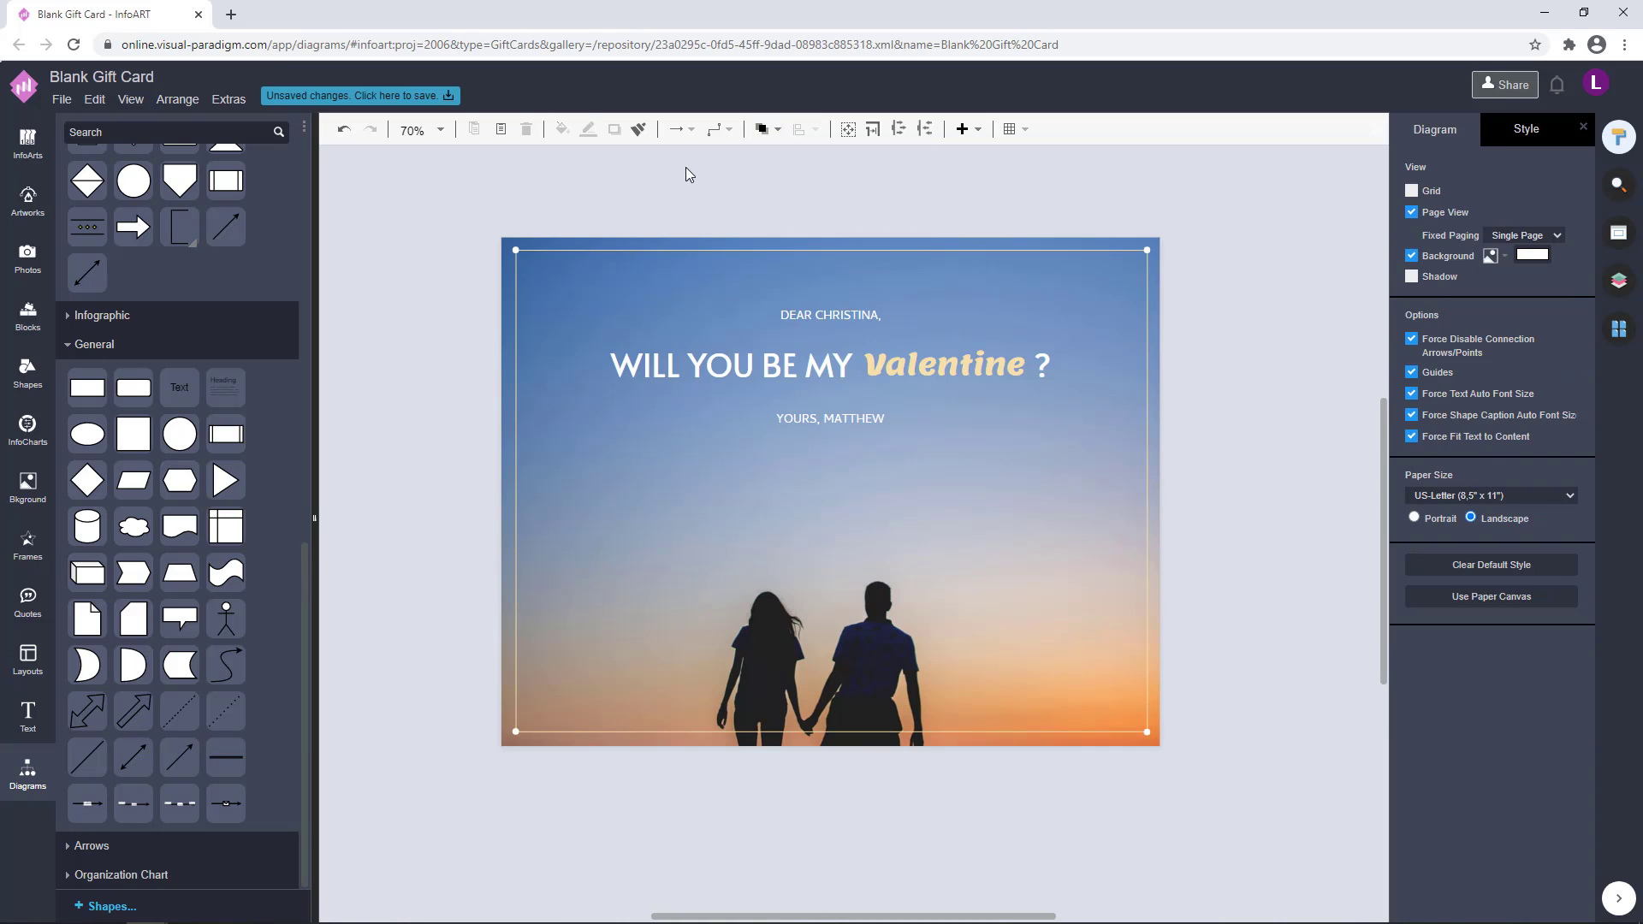
Reorder the border frame so it lies behind the text lines and corner dots
click(1038, 283)
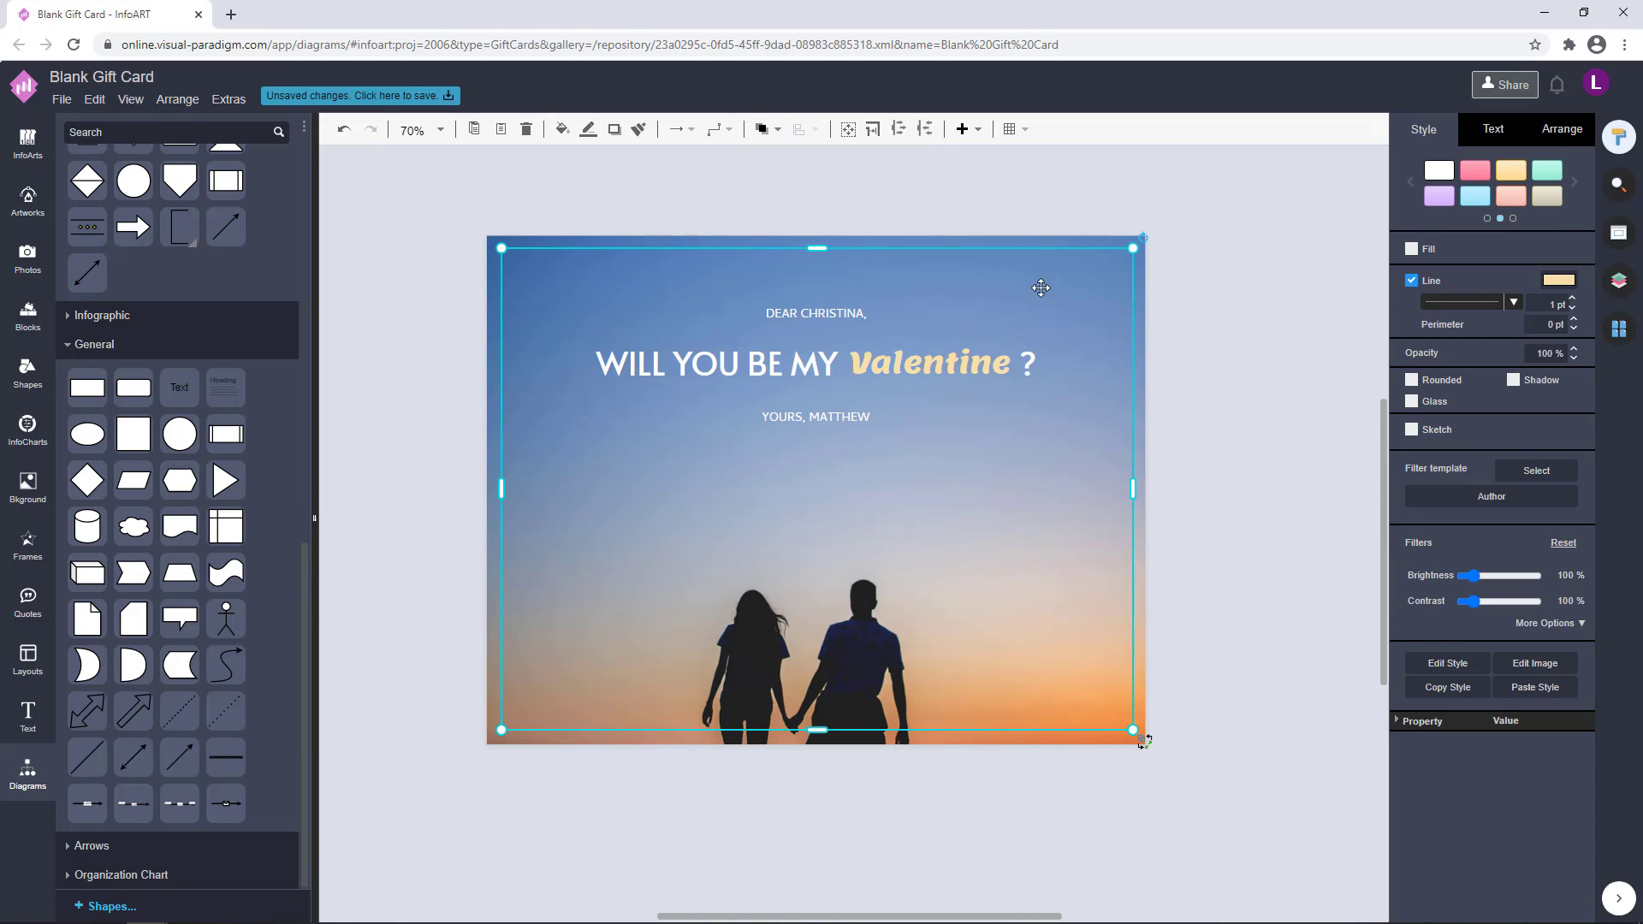
click(767, 128)
click(796, 188)
click(844, 309)
click(1230, 428)
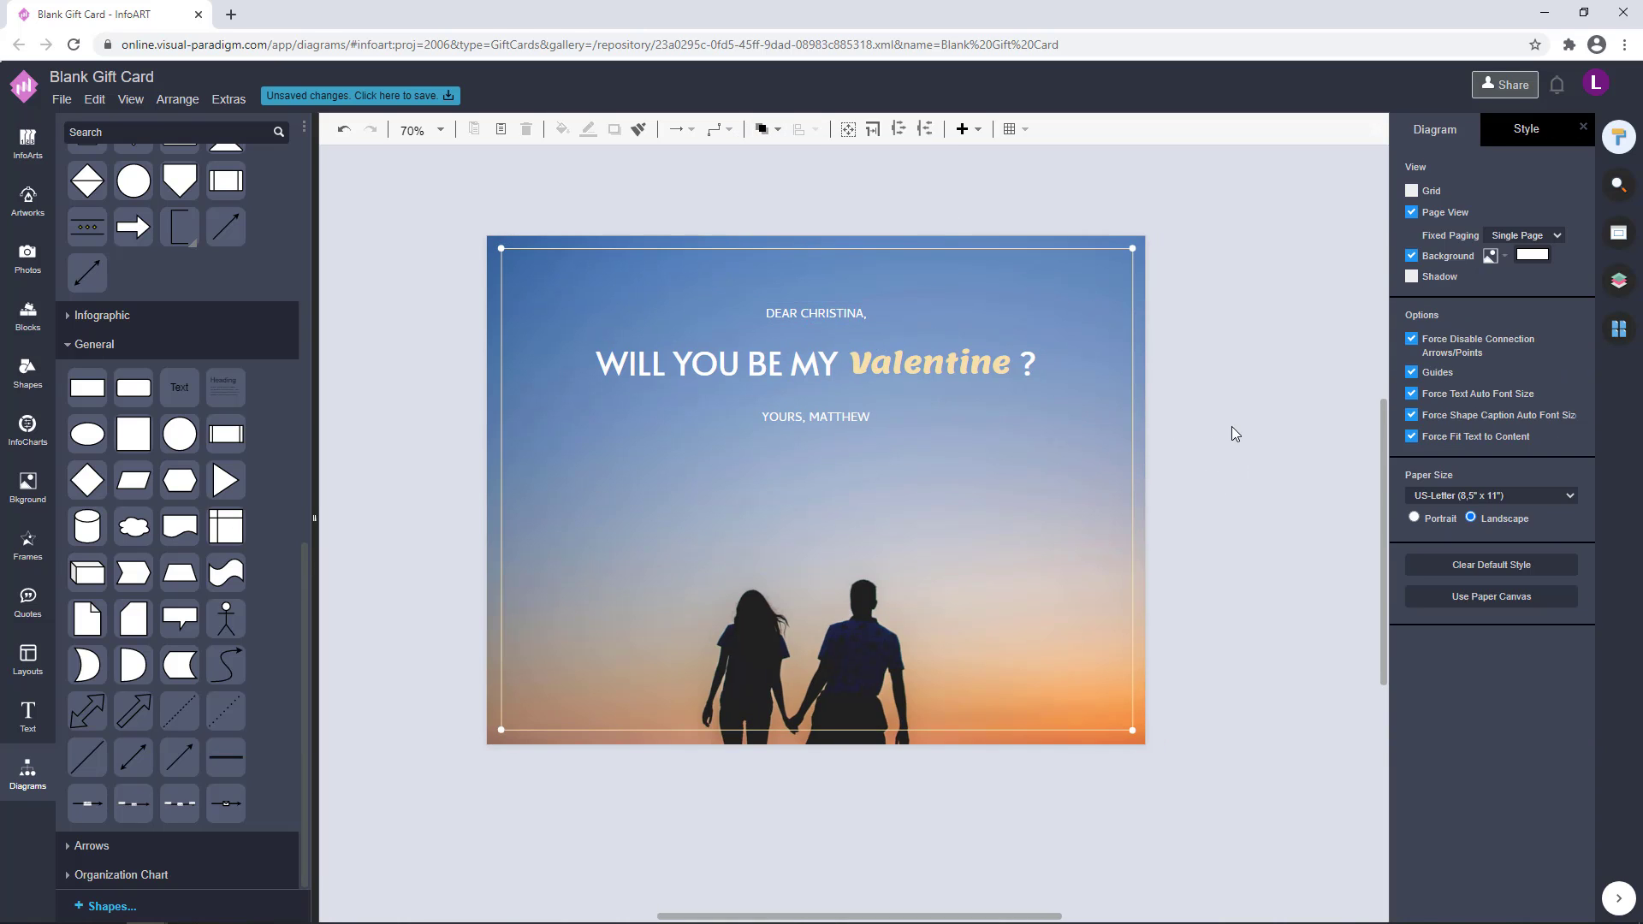
click(813, 298)
click(1189, 363)
Nudge the Valentine word slightly to the right between MY and the question mark
click(1018, 343)
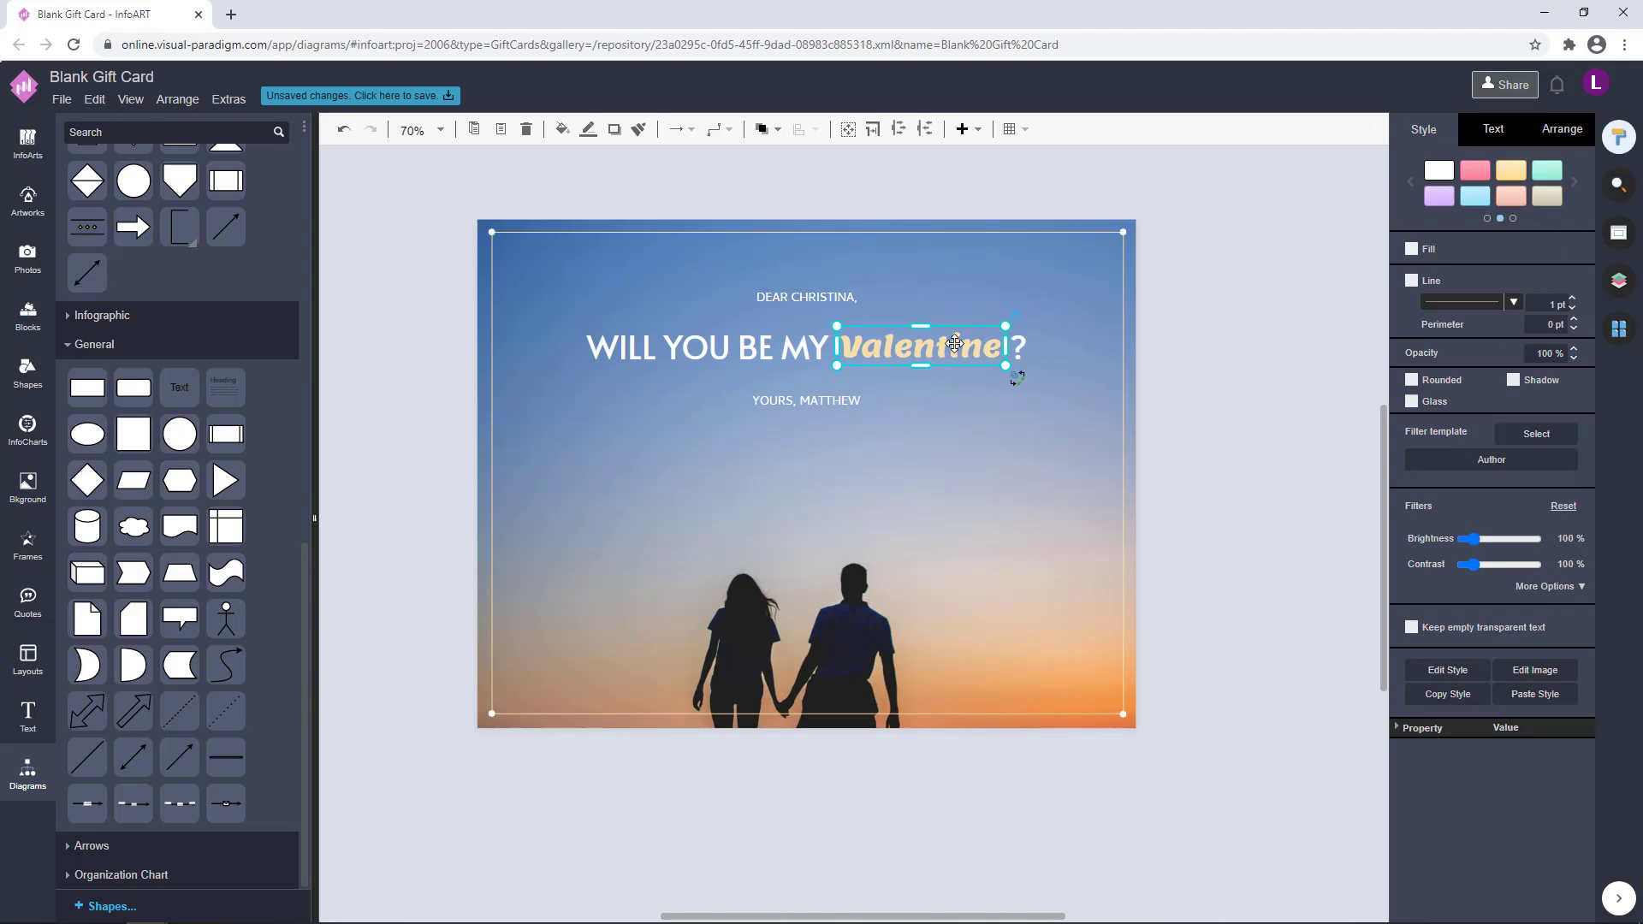
scroll(1023, 344, up, 4)
drag(1008, 317, 1009, 315)
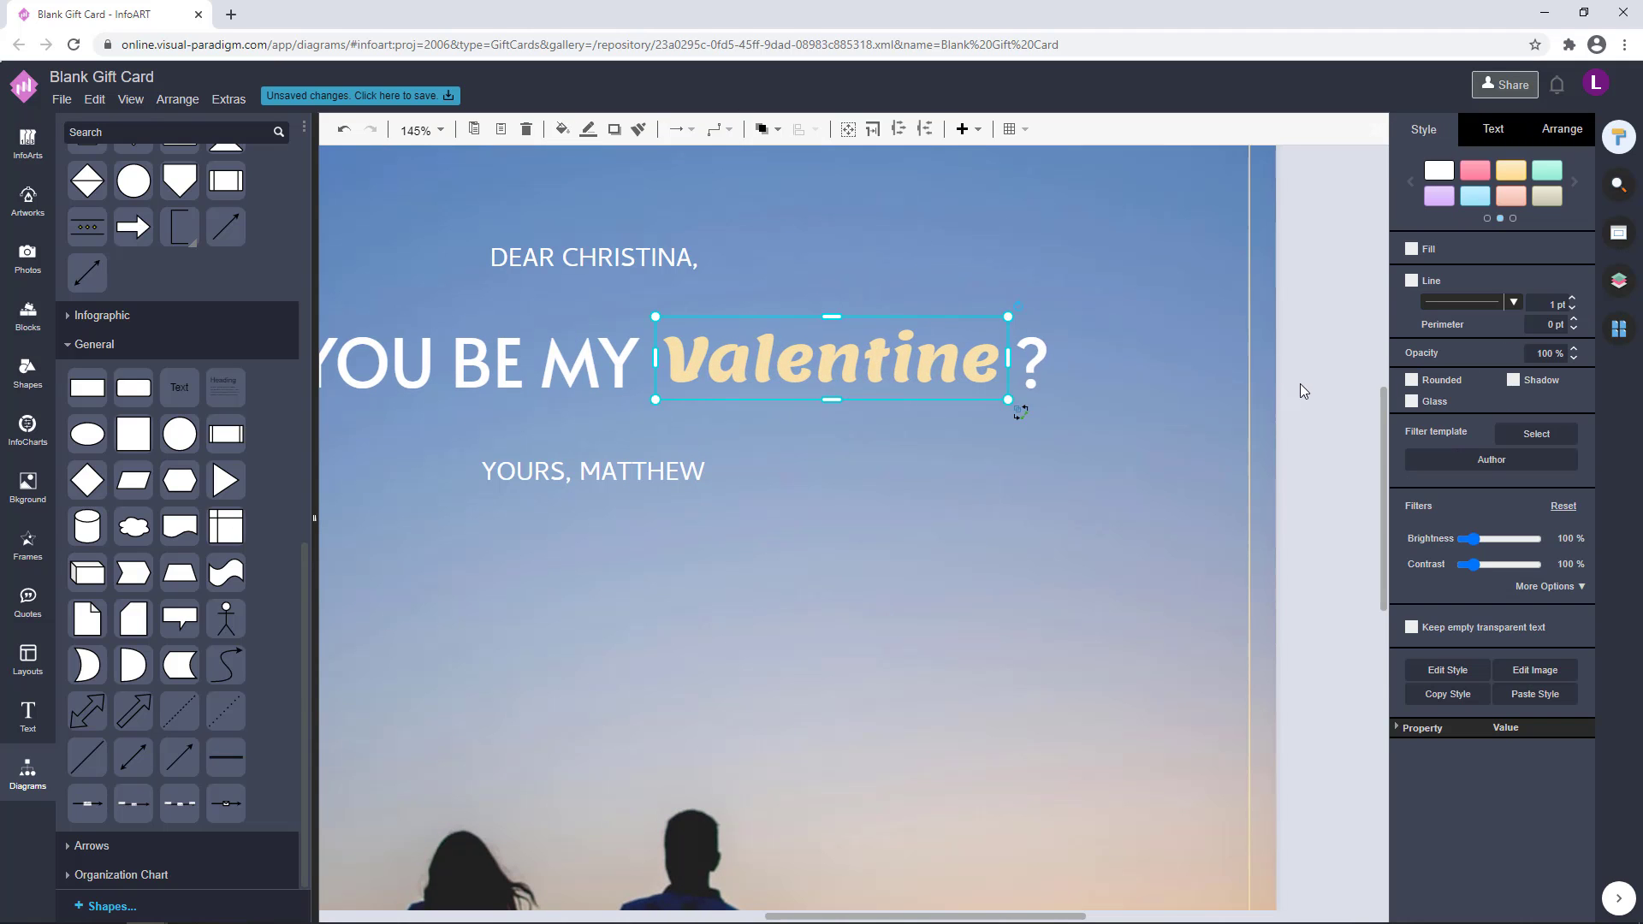
click(1300, 383)
click(959, 364)
key(Right)
click(1321, 379)
scroll(1321, 378, down, 4)
drag(1321, 378, 1258, 382)
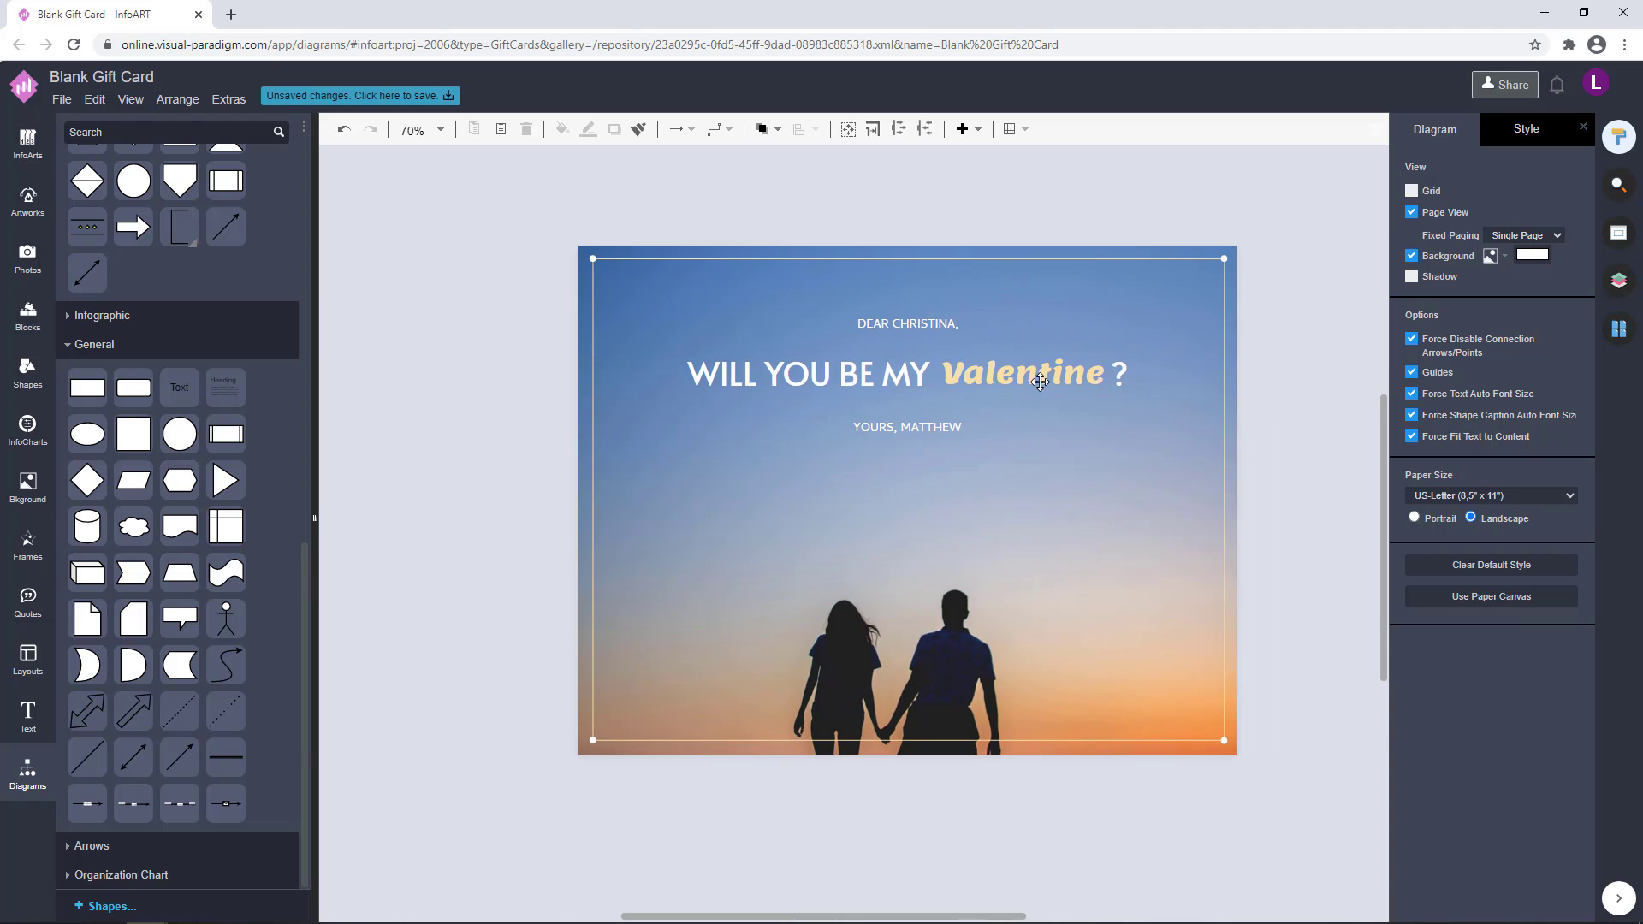
click(1038, 372)
click(1303, 410)
Try a different font on the greeting line above the heading
double_click(910, 326)
click(1573, 220)
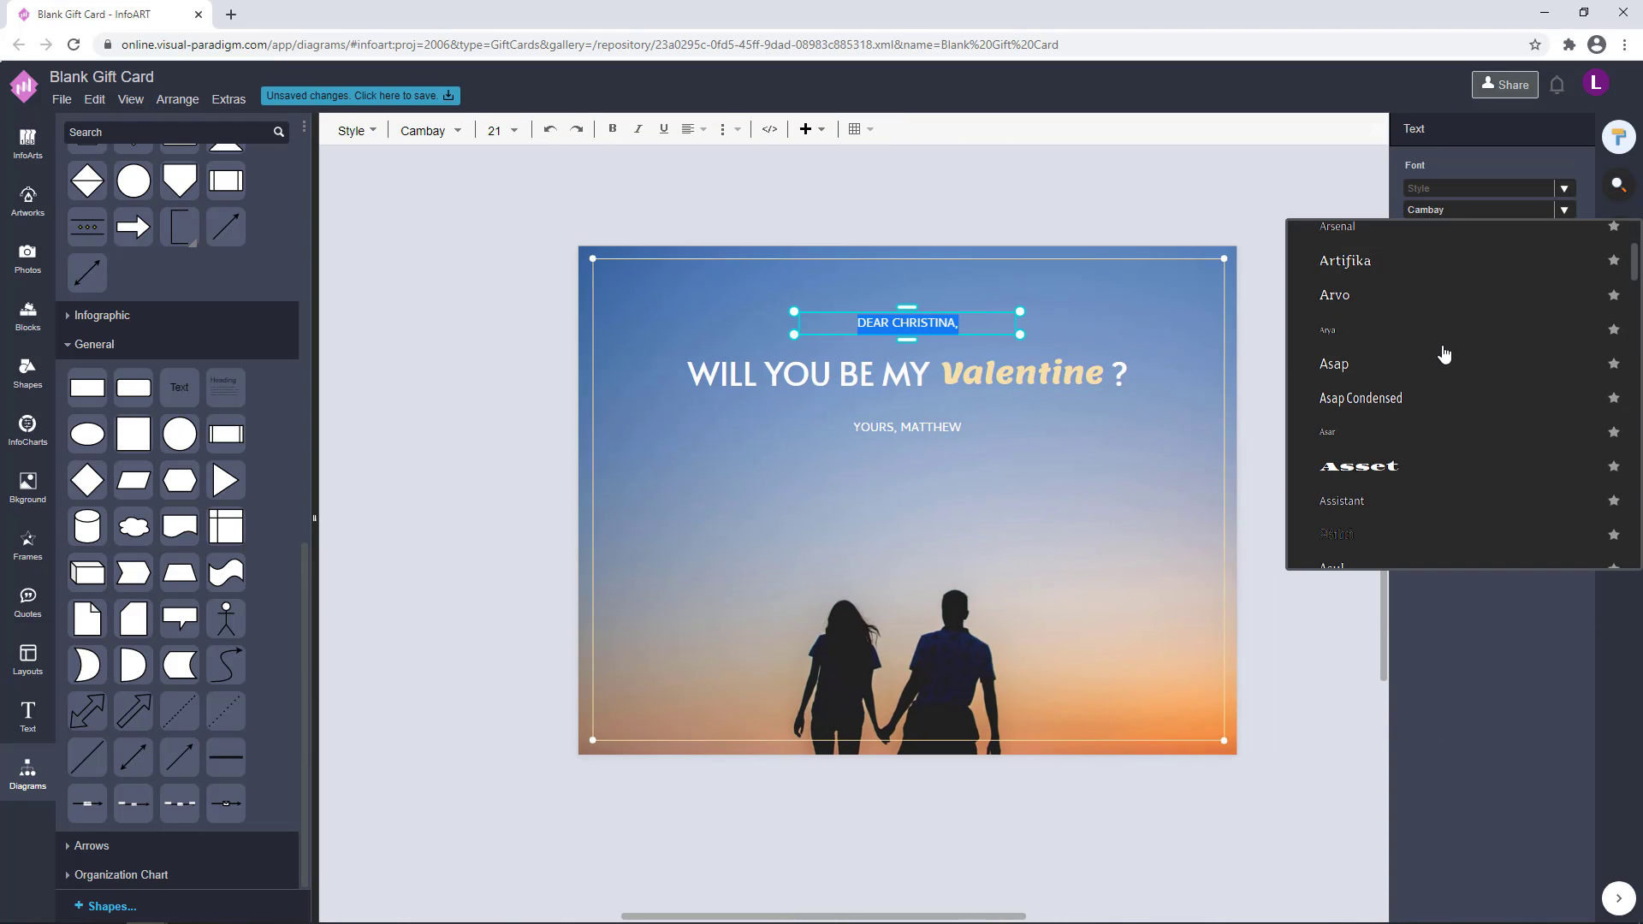
scroll(1441, 355, down, 6)
click(1441, 486)
click(1238, 437)
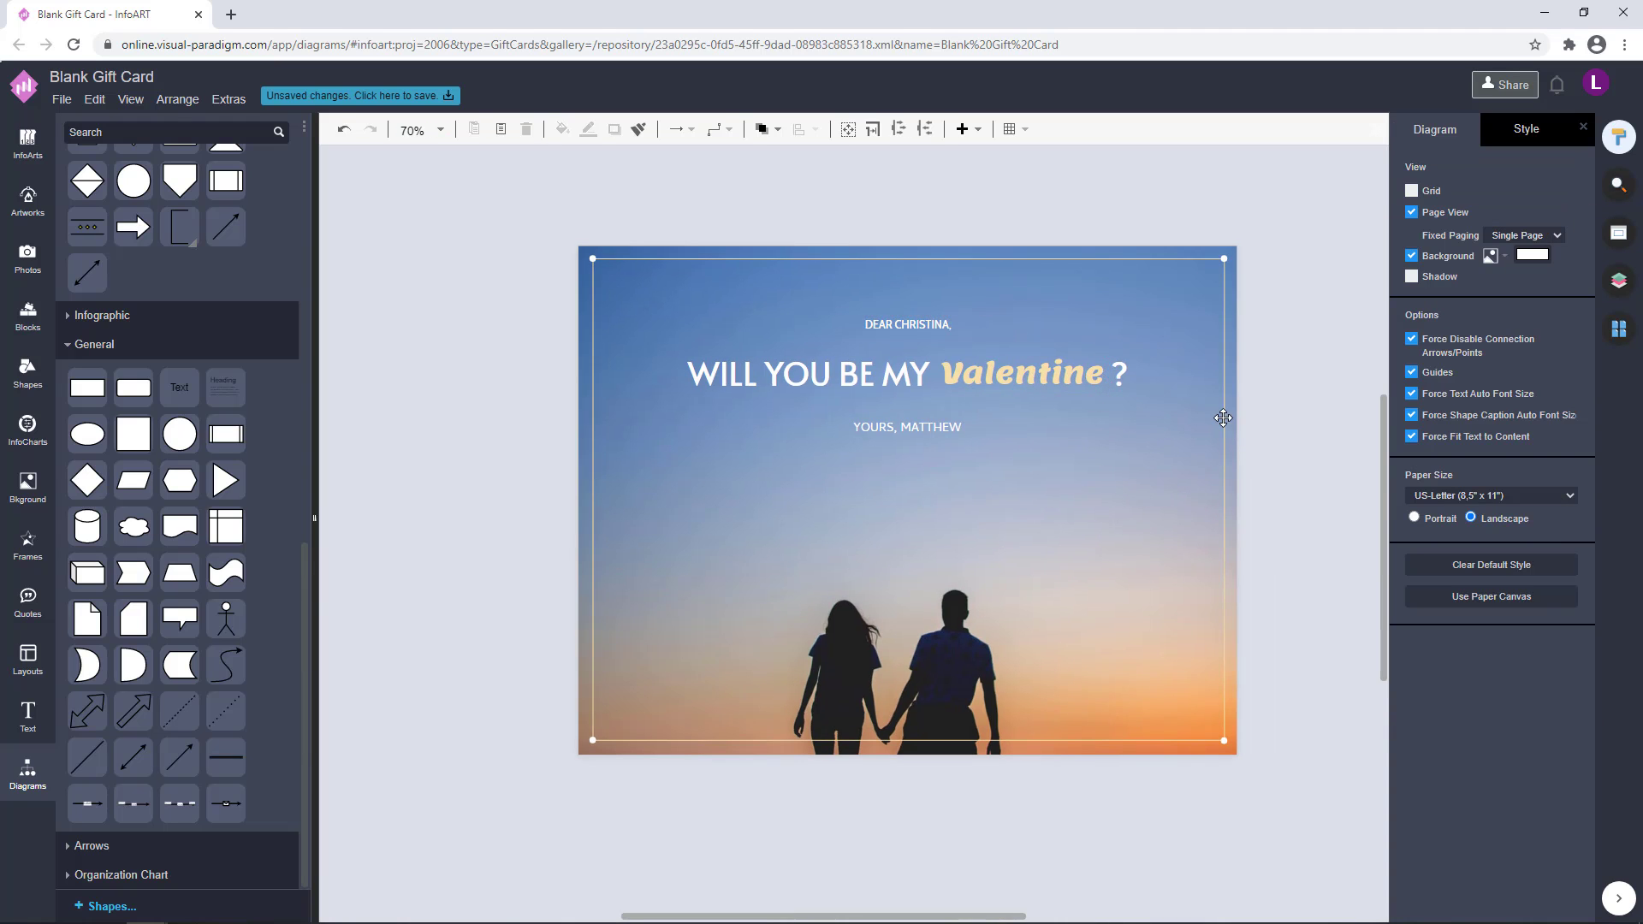
scroll(1001, 420, up, 3)
scroll(919, 432, down, 3)
click(1158, 439)
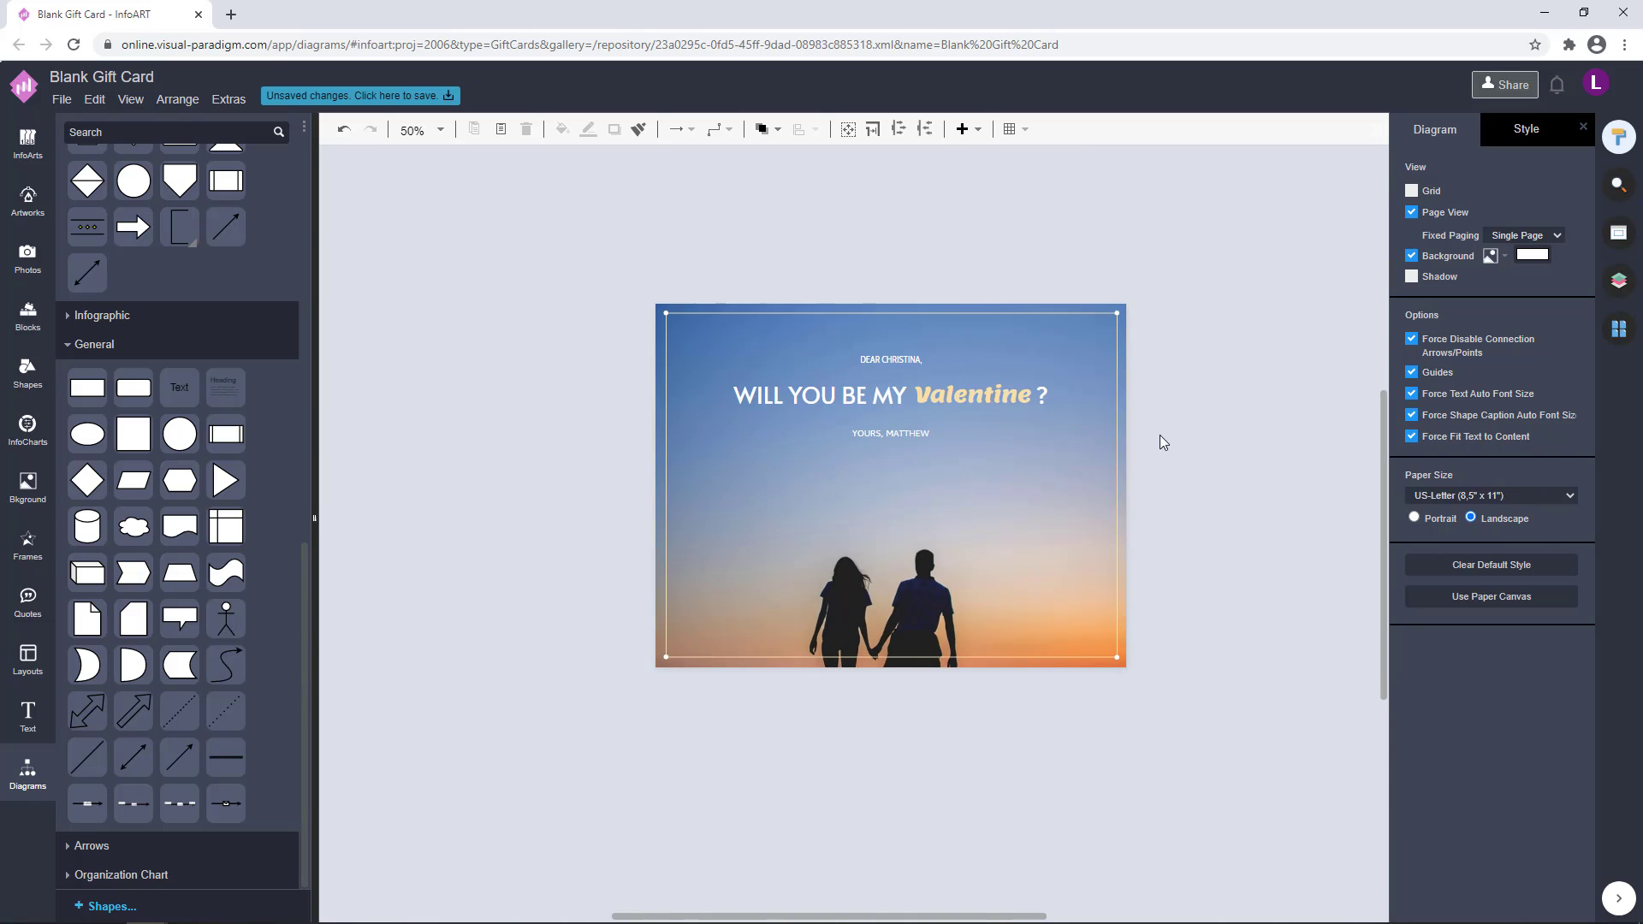
drag(1258, 373, 1227, 374)
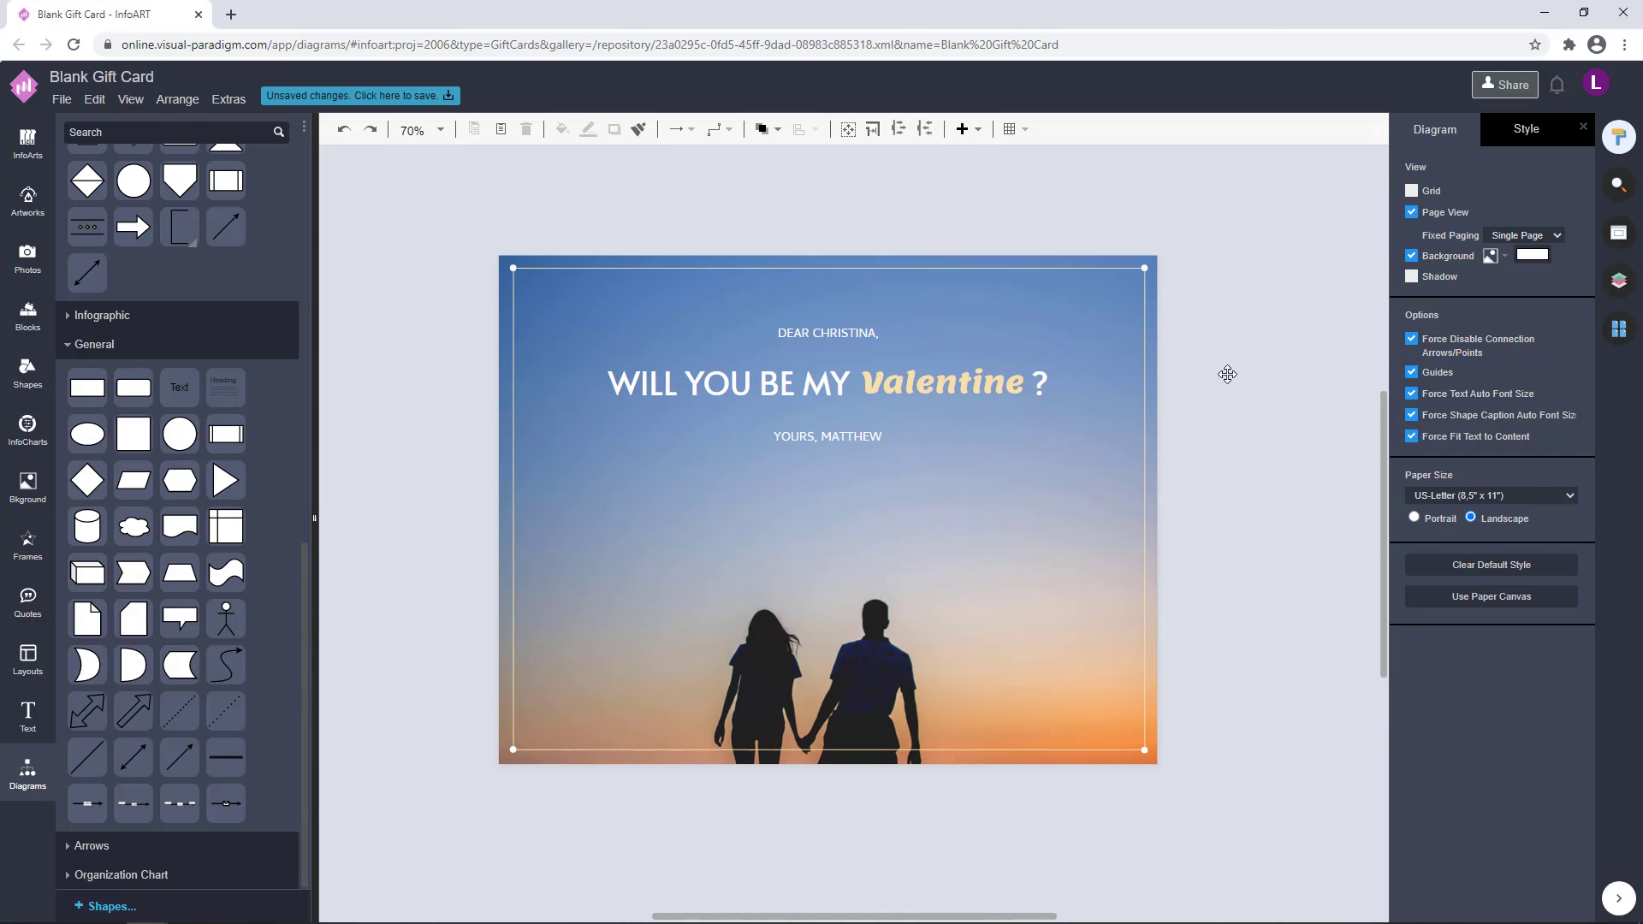
Set the font of both the greeting and sign-off lines to Cabin
click(857, 336)
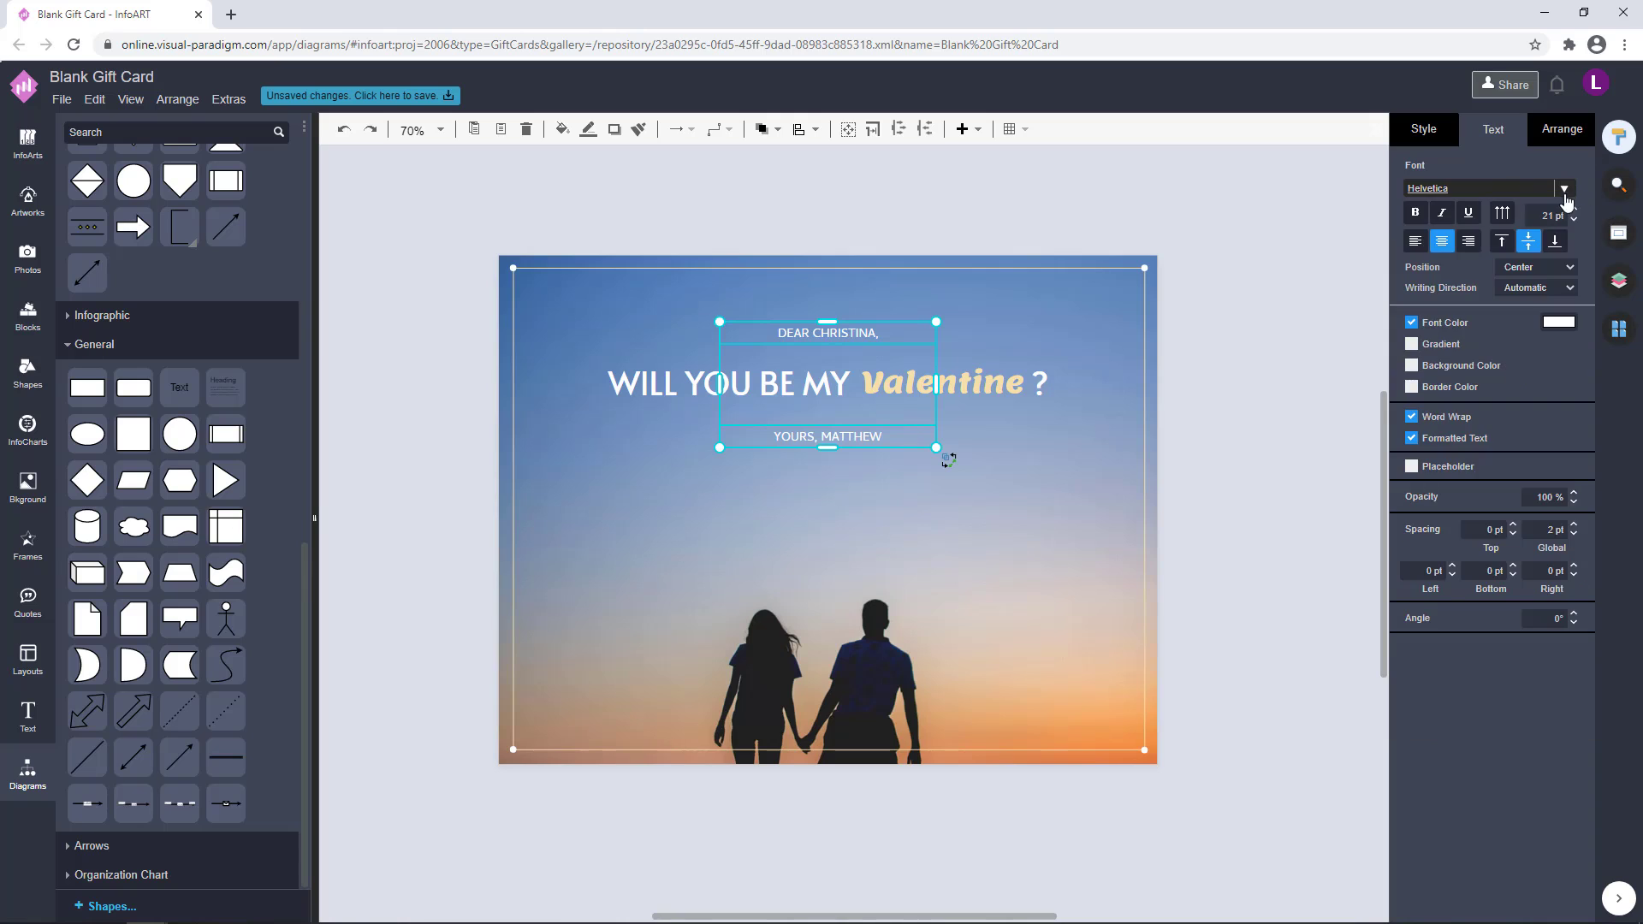
click(1562, 188)
scroll(1446, 385, down, 5)
scroll(1401, 438, down, 10)
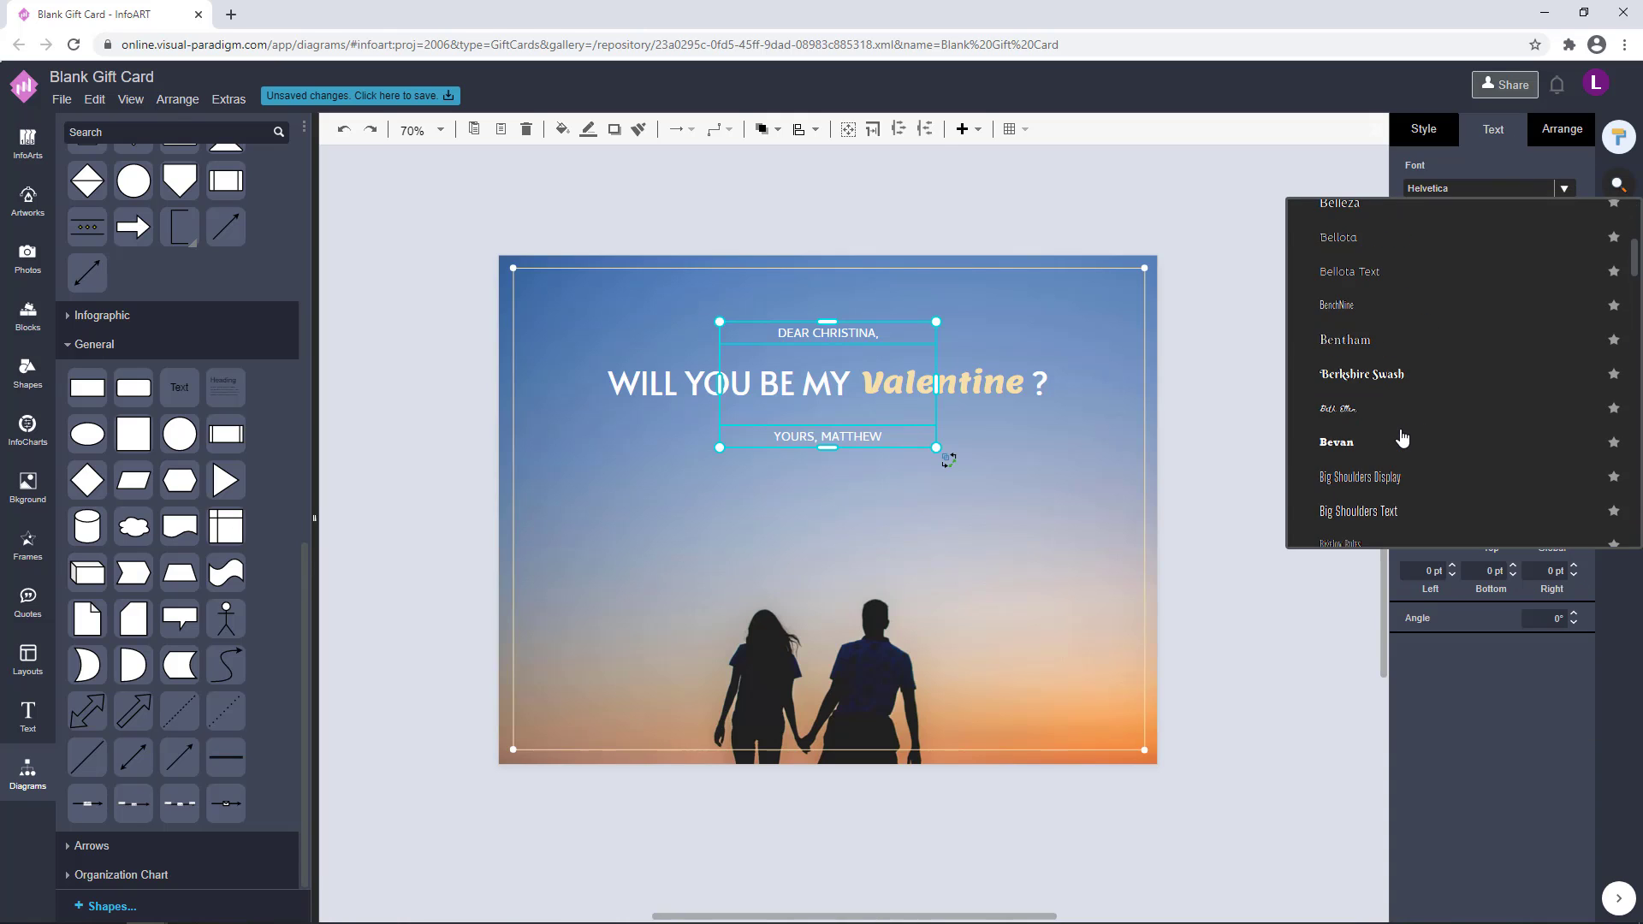
click(1402, 437)
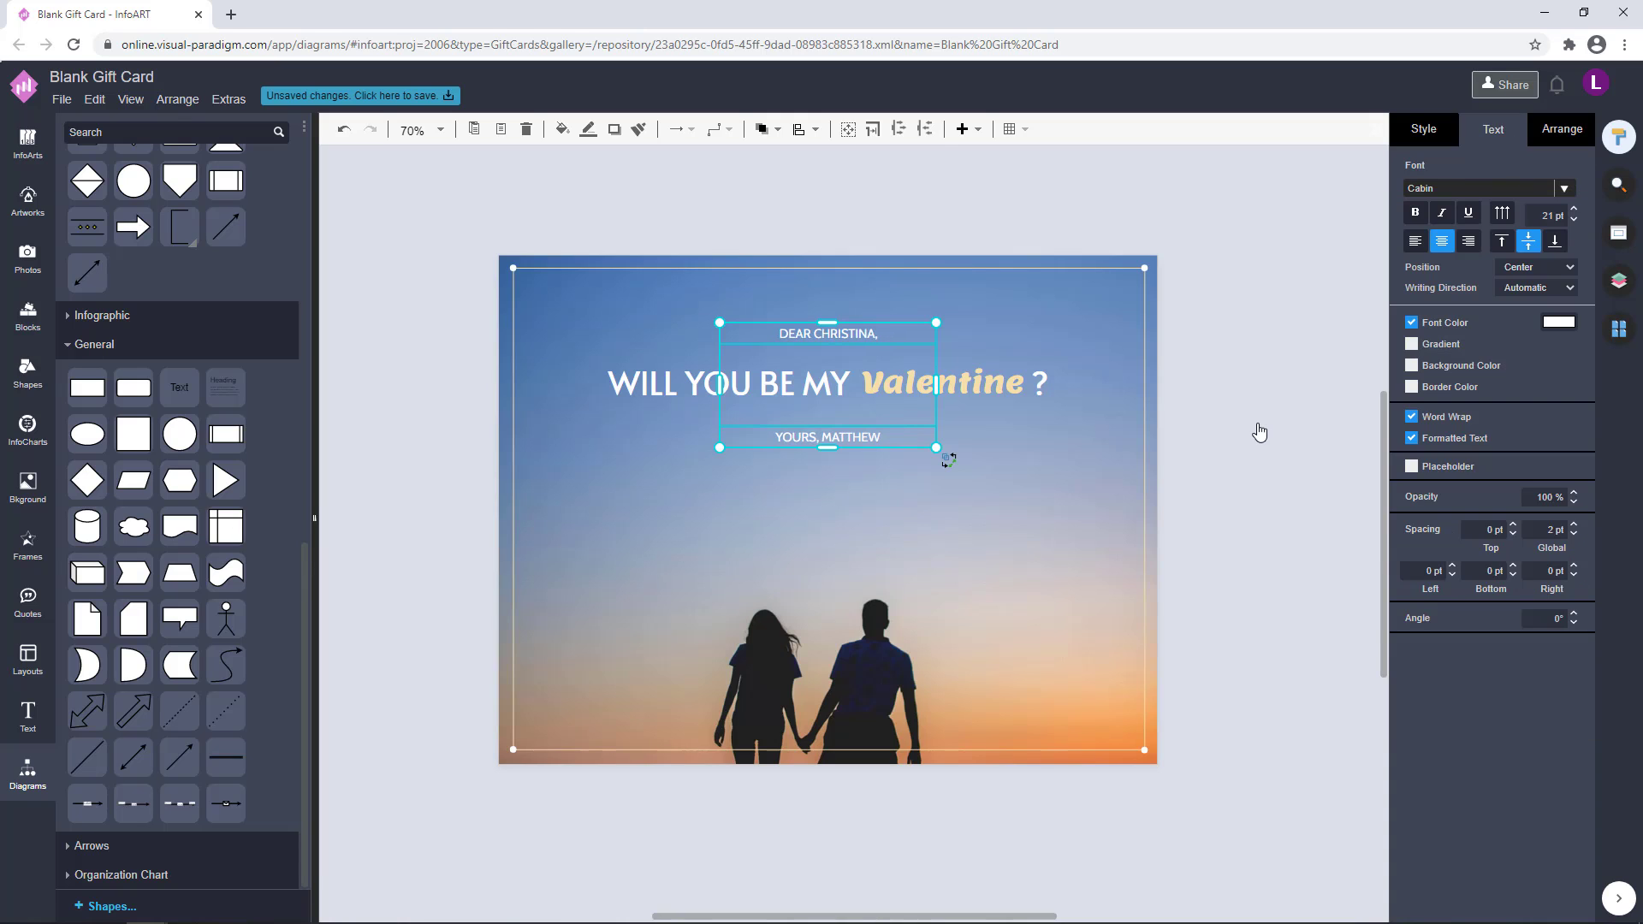
click(1256, 434)
scroll(847, 420, up, 5)
scroll(854, 479, down, 5)
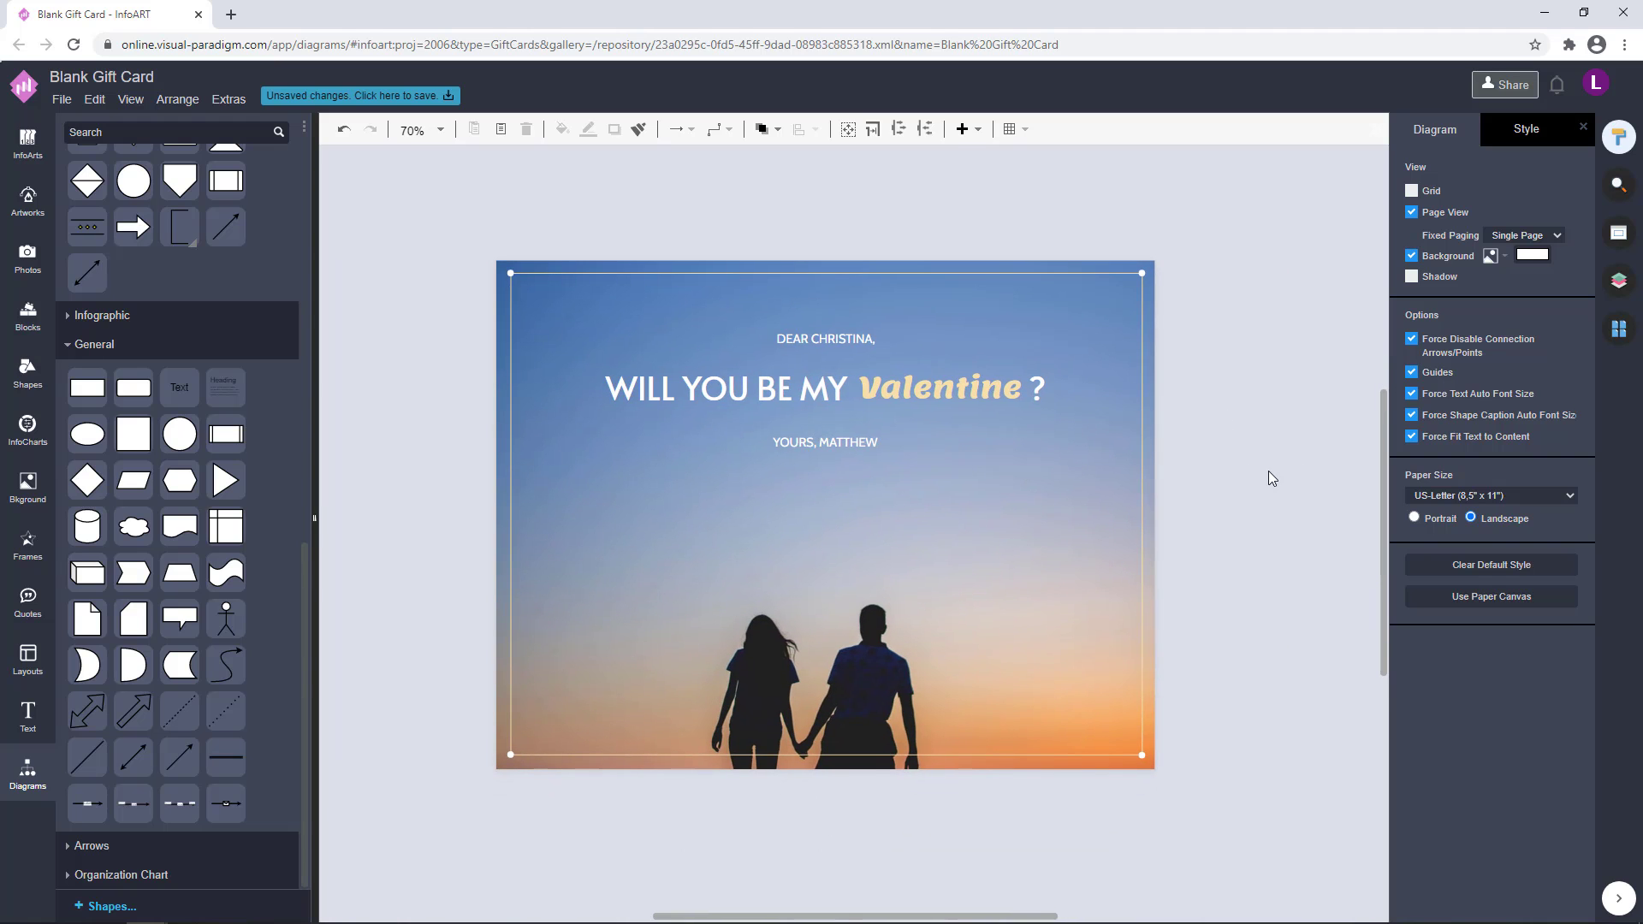
Enlarge all the text boxes together to about 847 x 238 and recentre them horizontally on the card
drag(1229, 466, 573, 308)
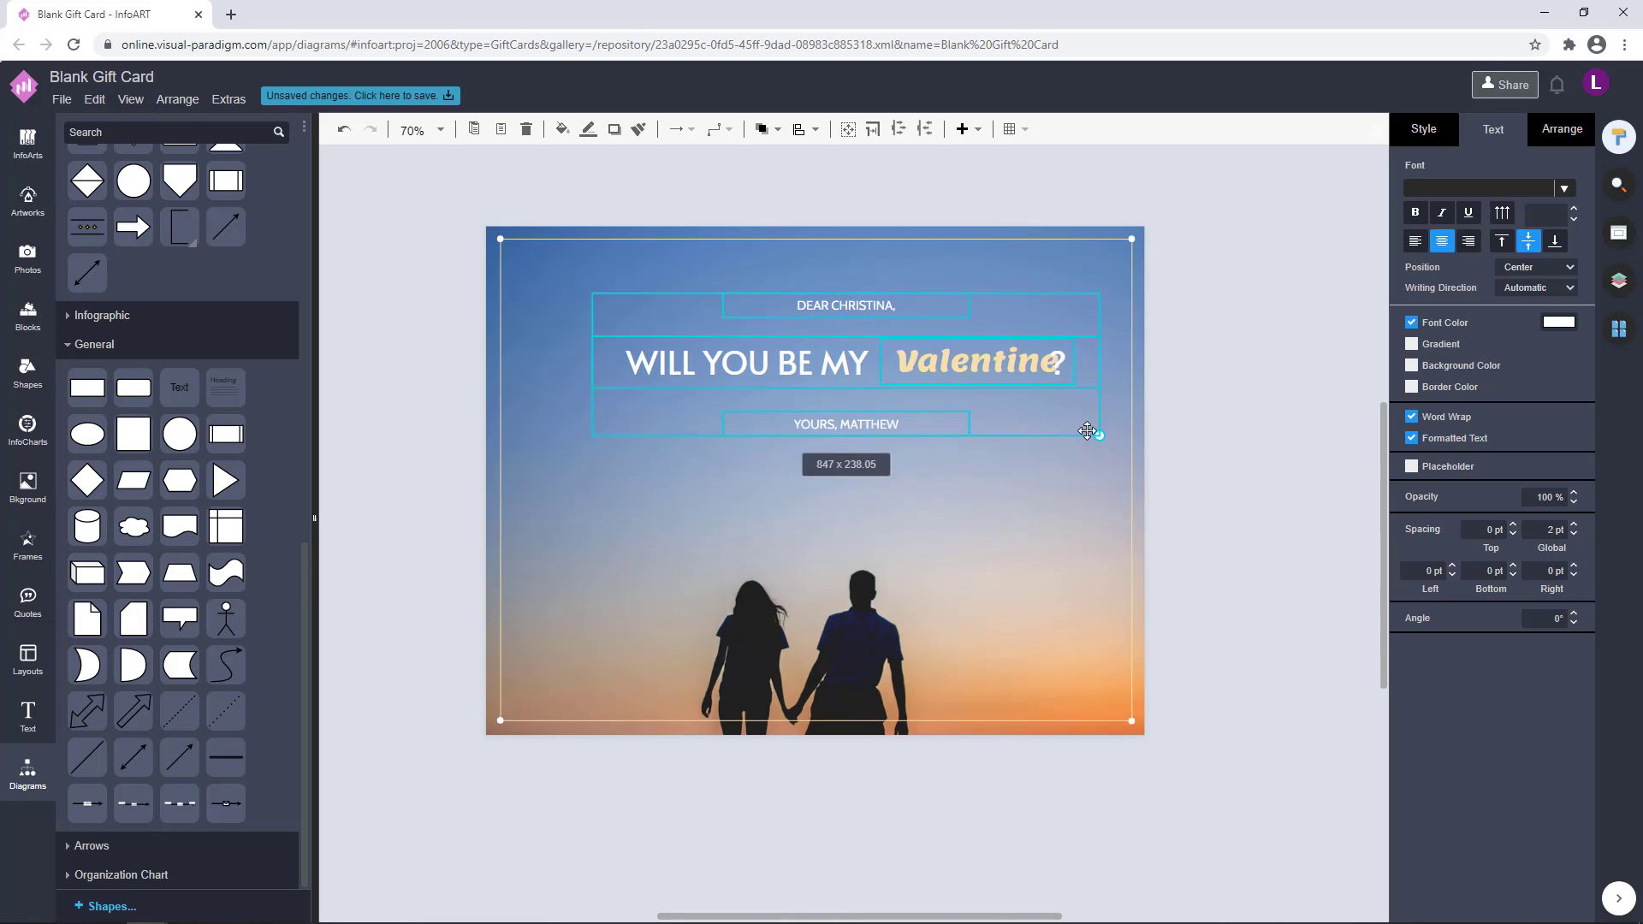
drag(1087, 430, 1088, 430)
drag(1001, 357, 971, 364)
click(1219, 431)
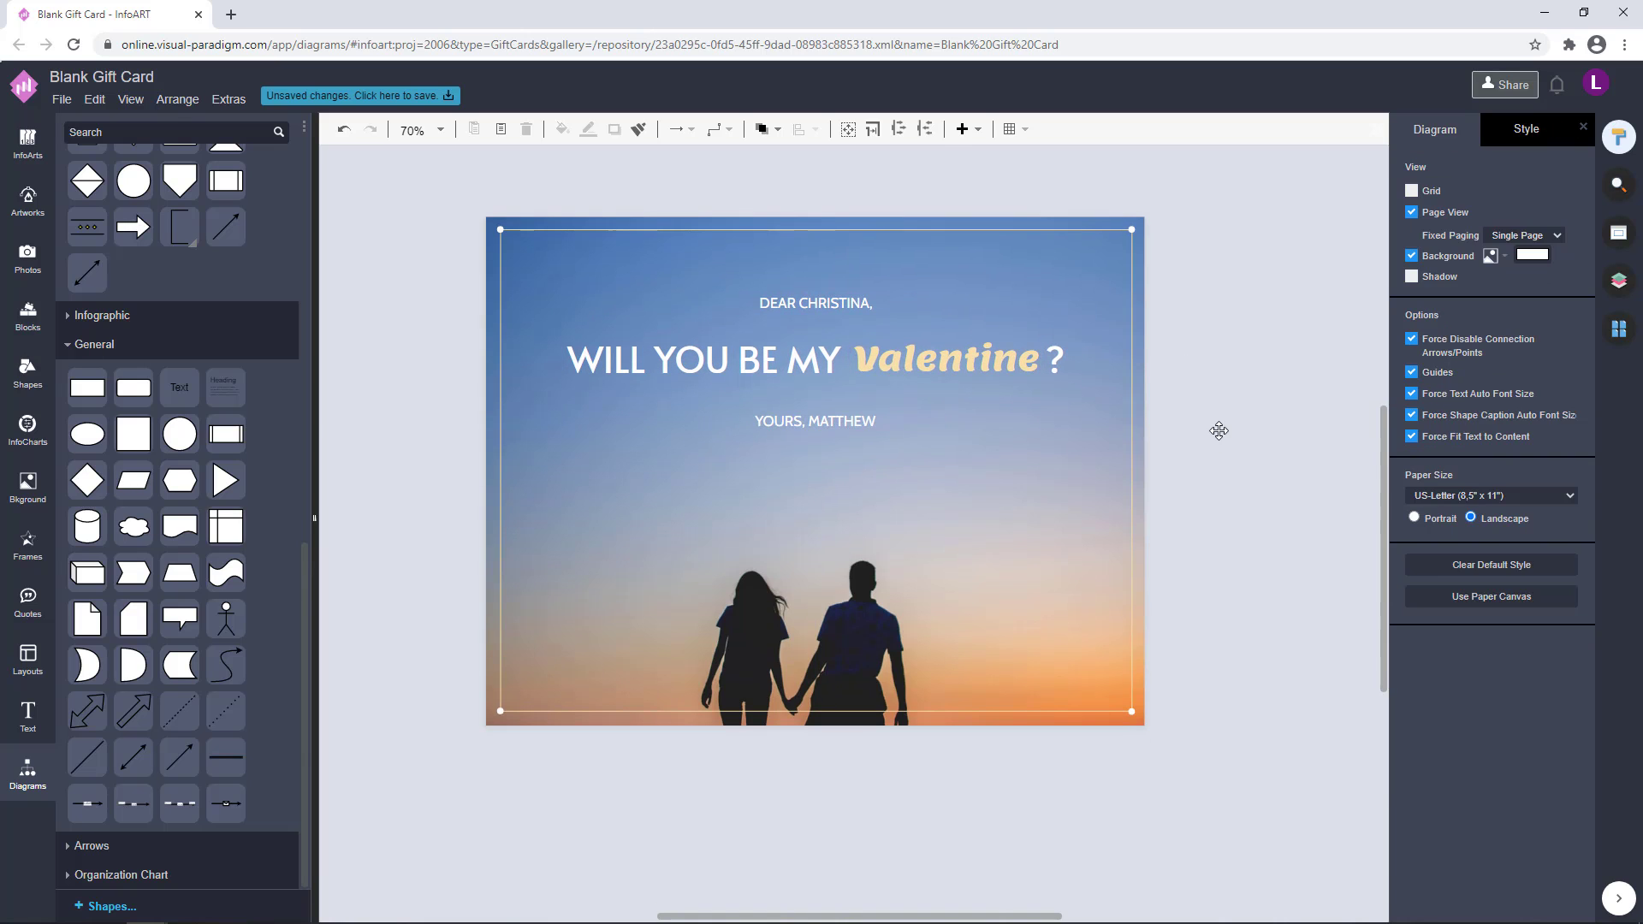
Set the font size of the greeting and sign-off lines to 22 pt
click(825, 415)
click(840, 303)
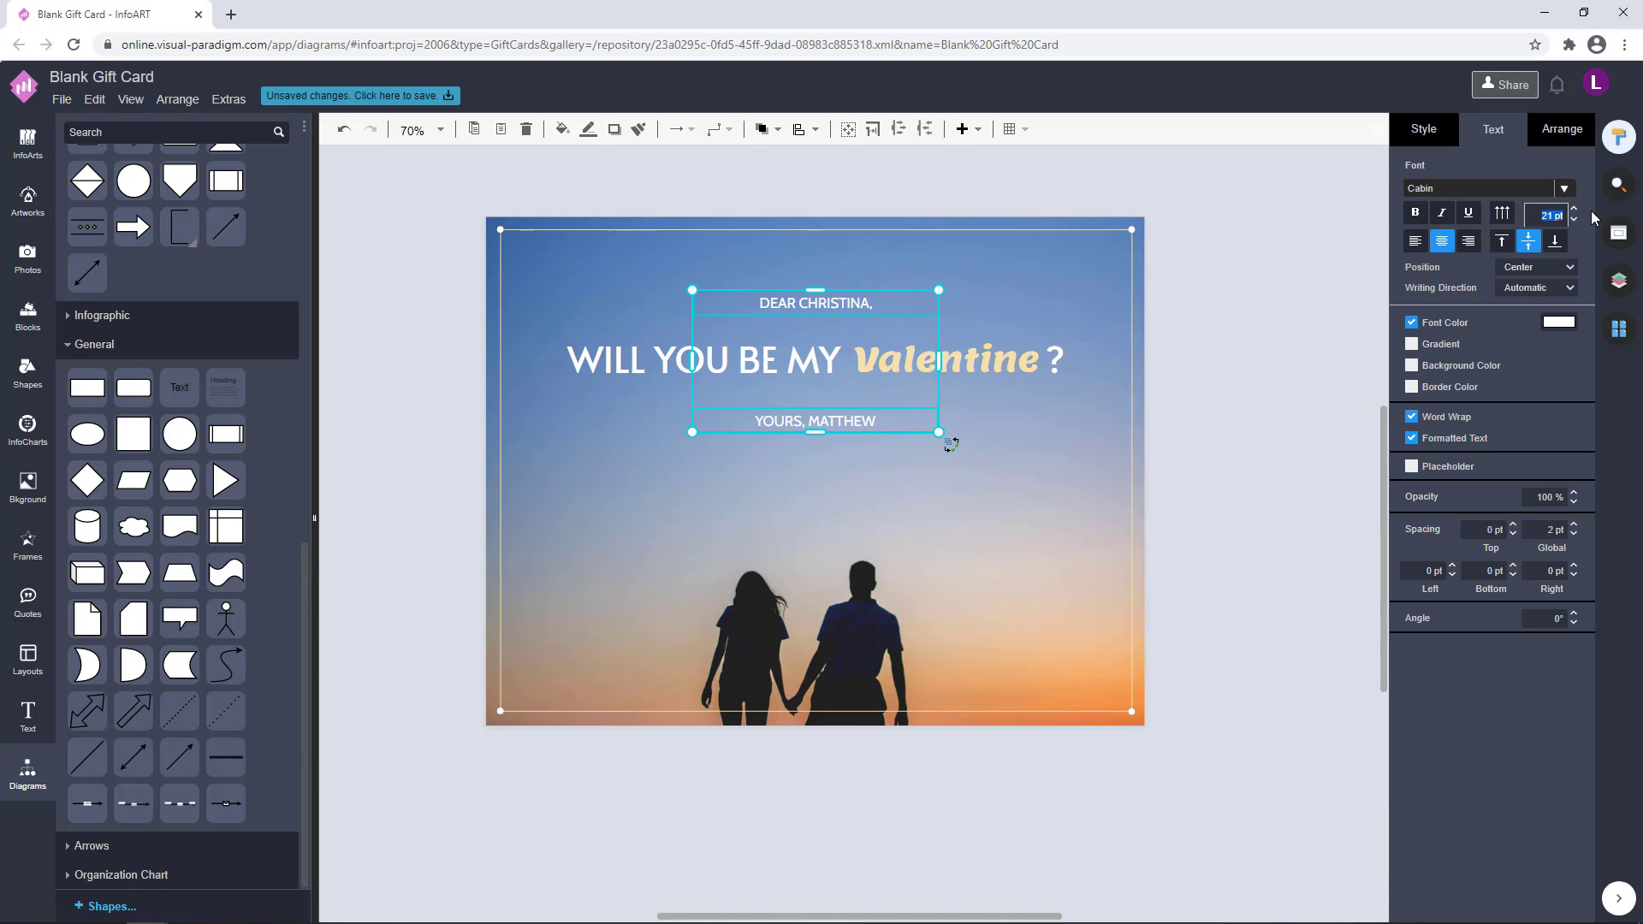
text(22)
key(Return)
click(1249, 394)
scroll(1251, 403, down, 1)
Move the sign-off line up and the greeting line down so both sit closer to the heading
click(892, 434)
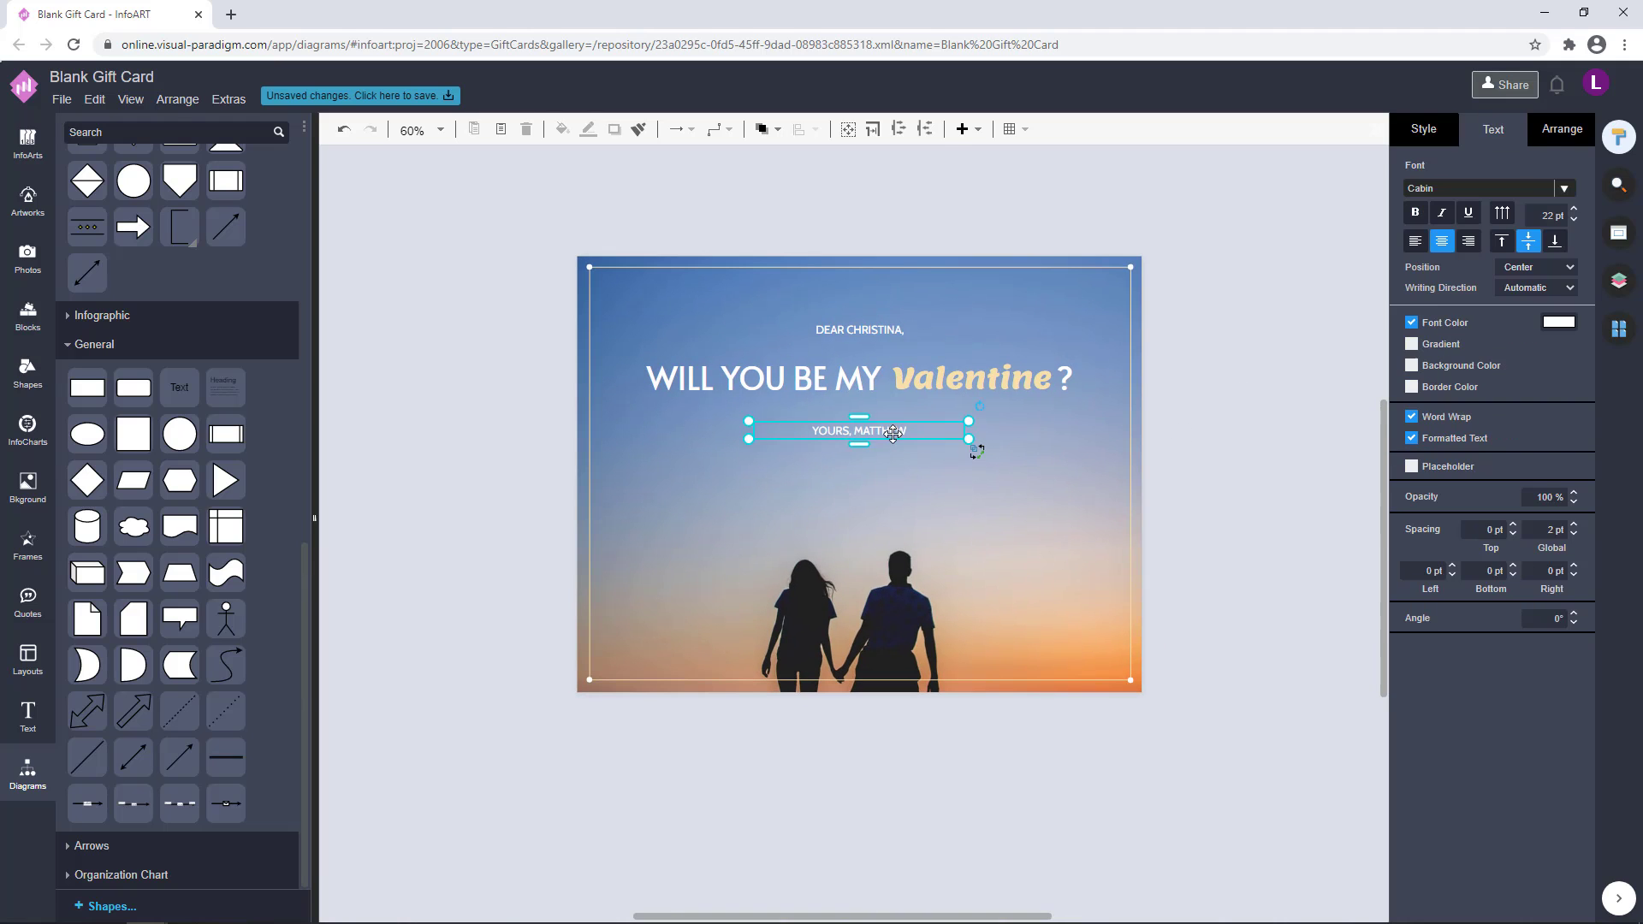
drag(892, 433, 892, 420)
click(1178, 401)
drag(874, 329, 875, 337)
click(1172, 373)
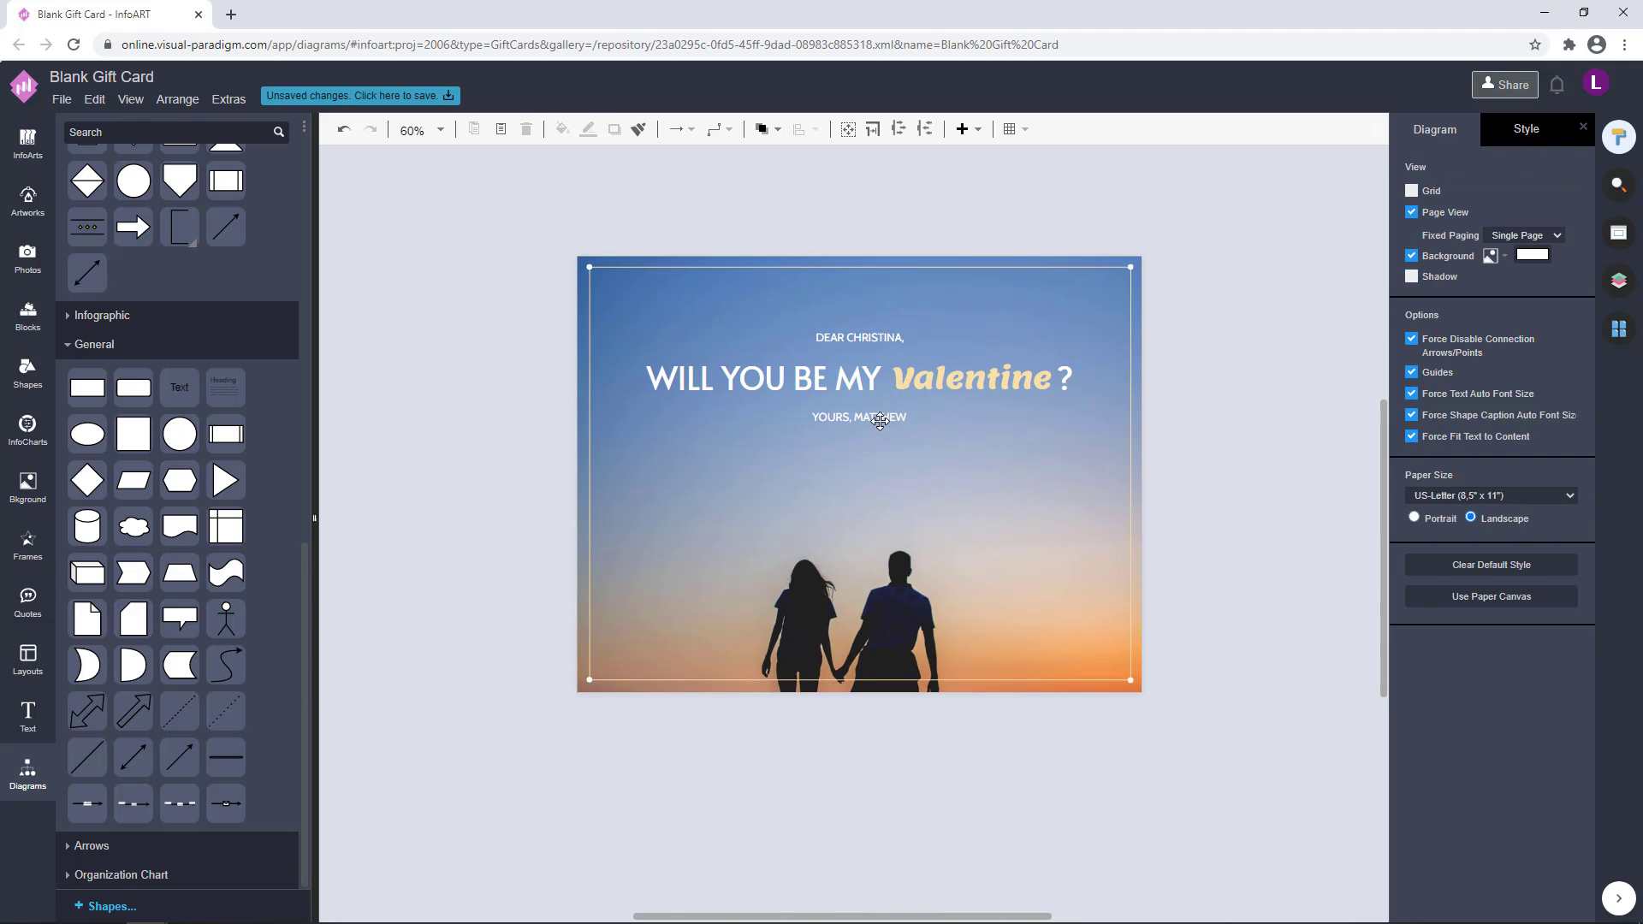
click(877, 340)
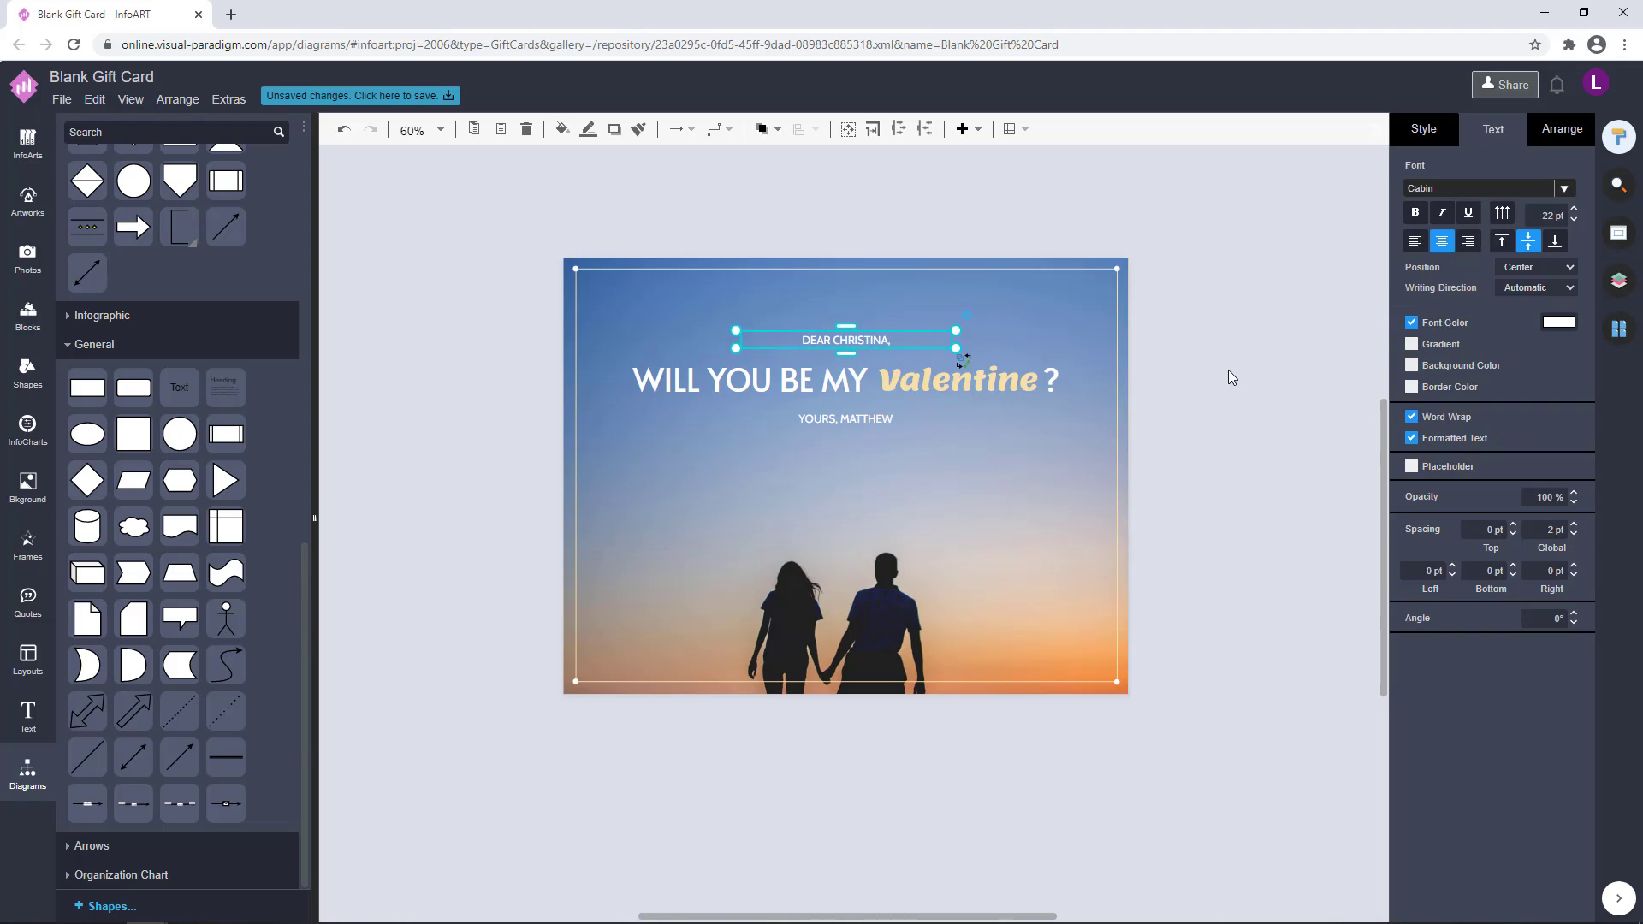
click(1230, 377)
scroll(1220, 422, up, 1)
Show the artwork library and set the Valentine word's font colour to F7E0AB
click(28, 203)
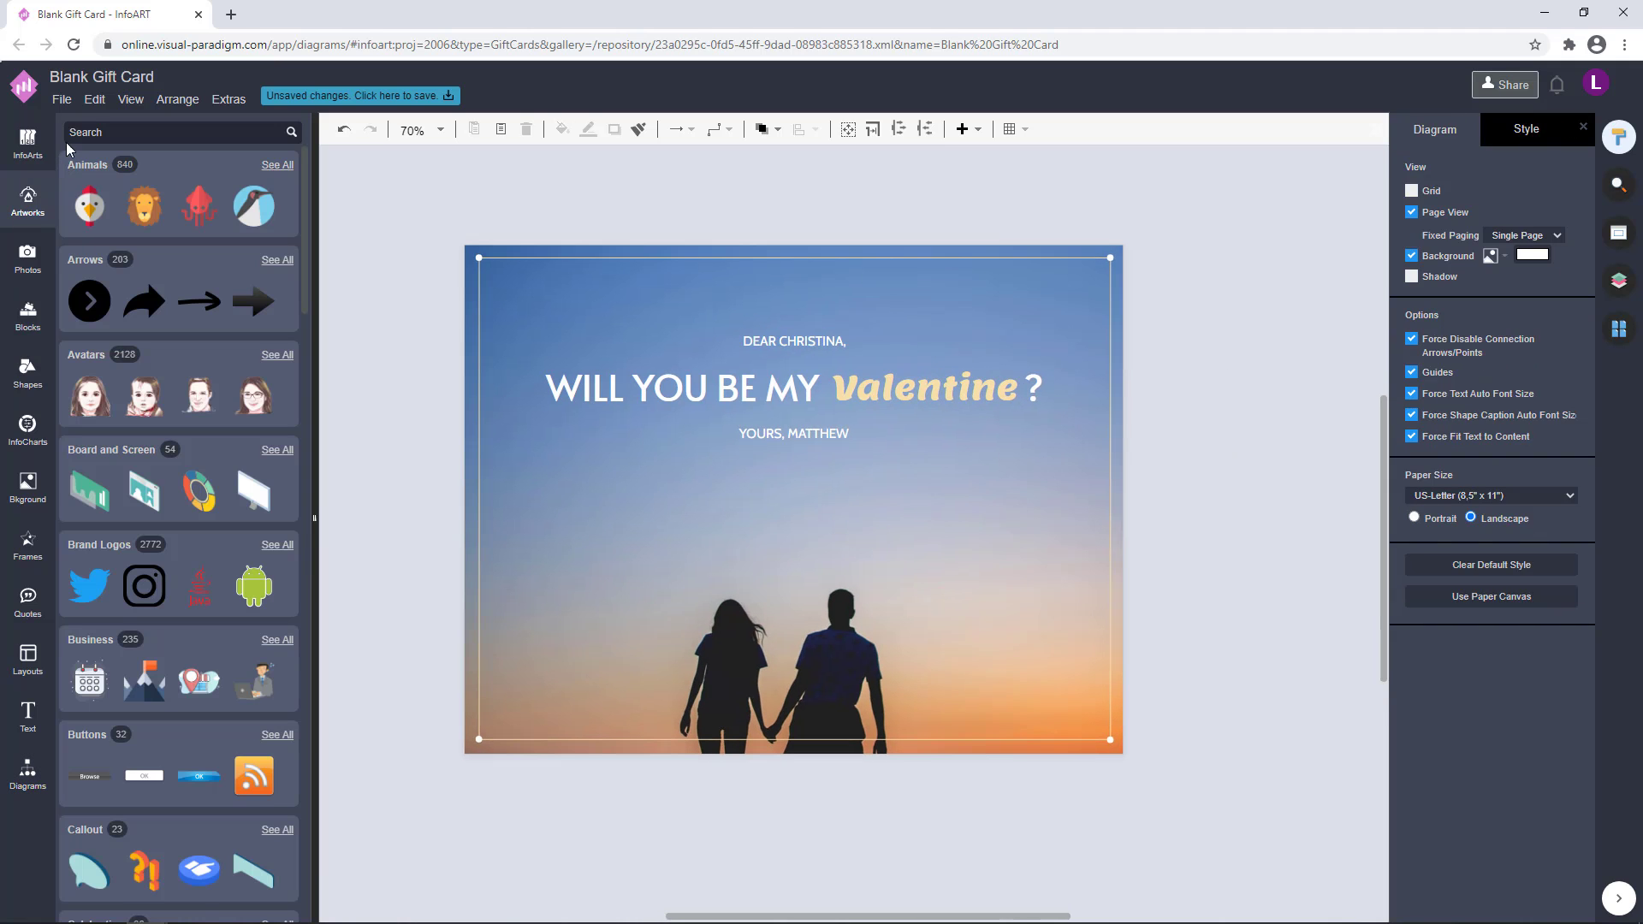
click(913, 389)
click(1558, 322)
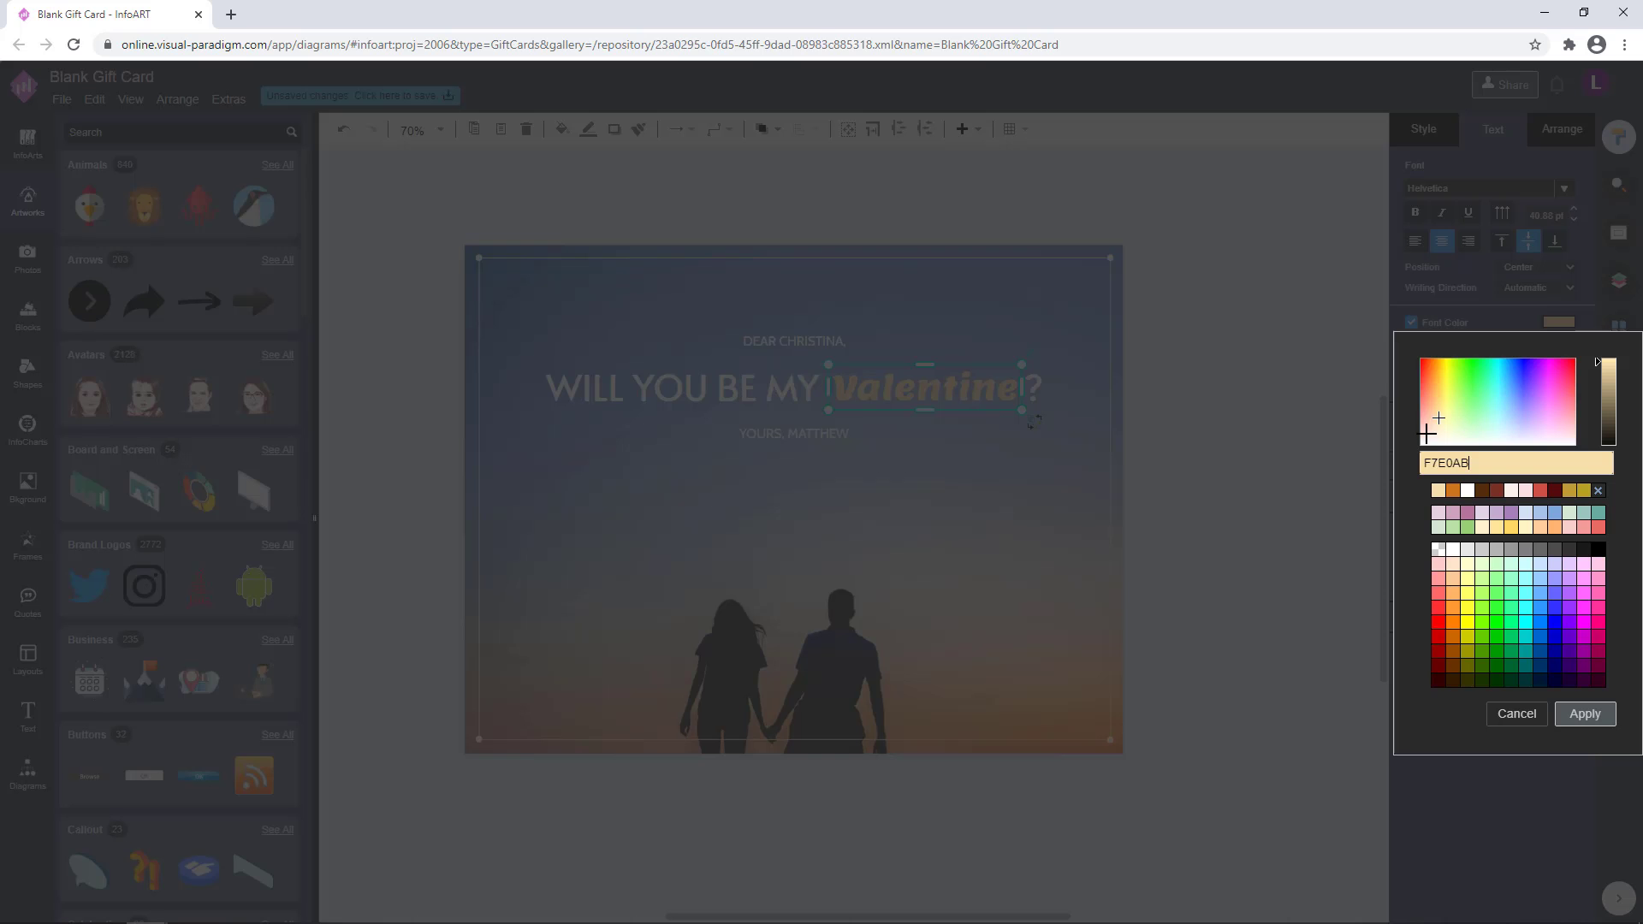
click(1584, 713)
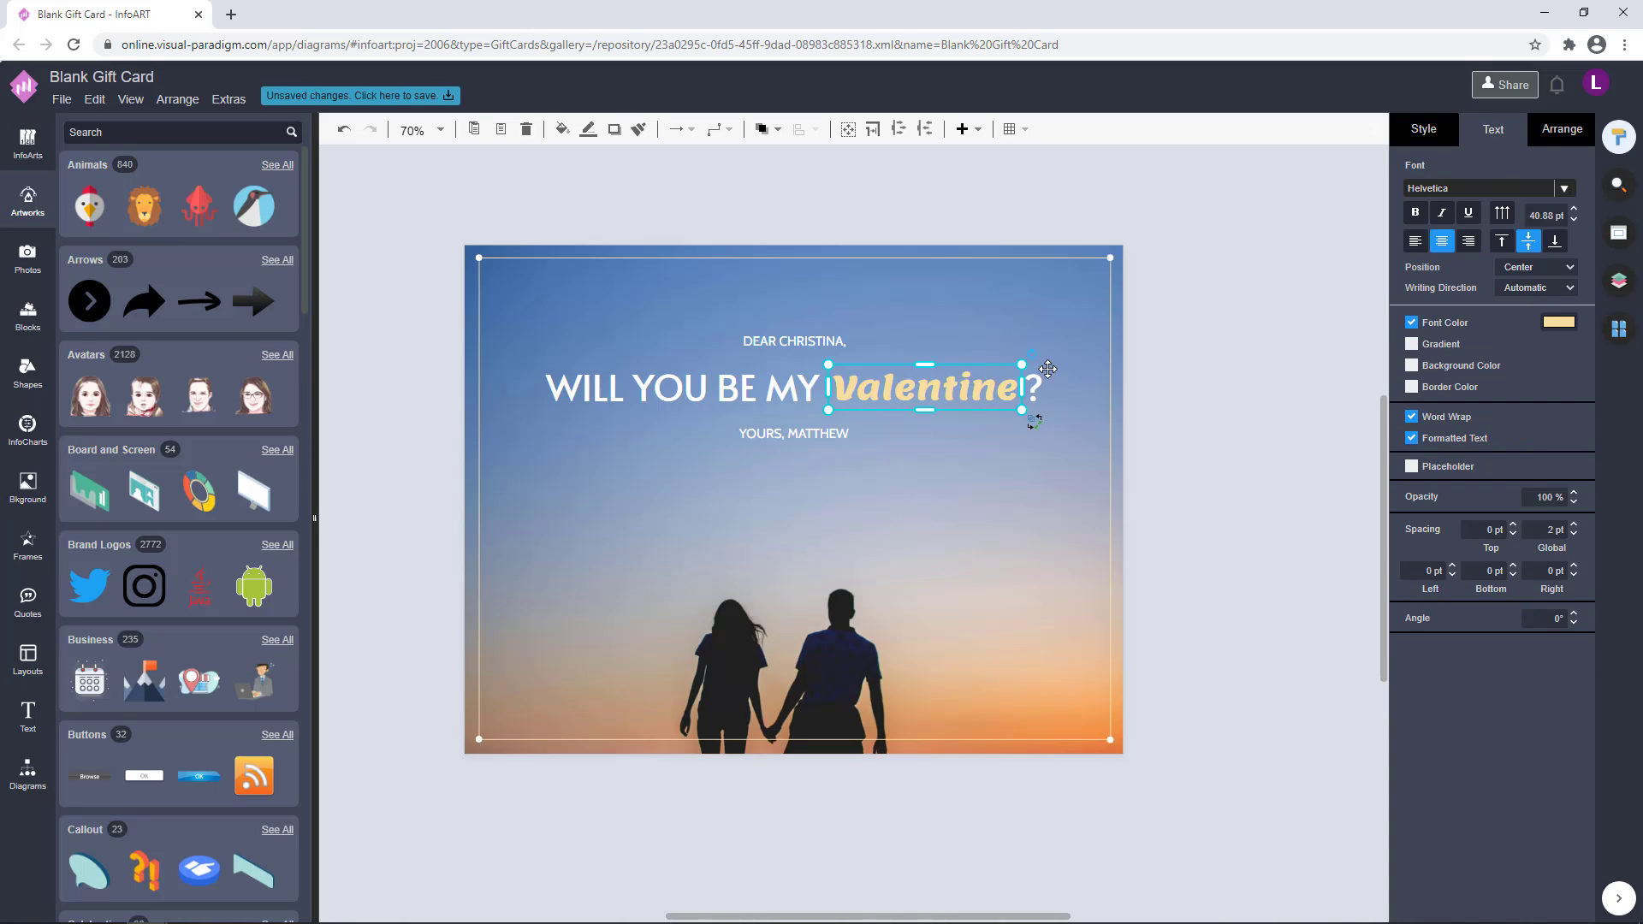
Set the Valentine word's font colour to a deeper peach, about F7CC94
click(1558, 322)
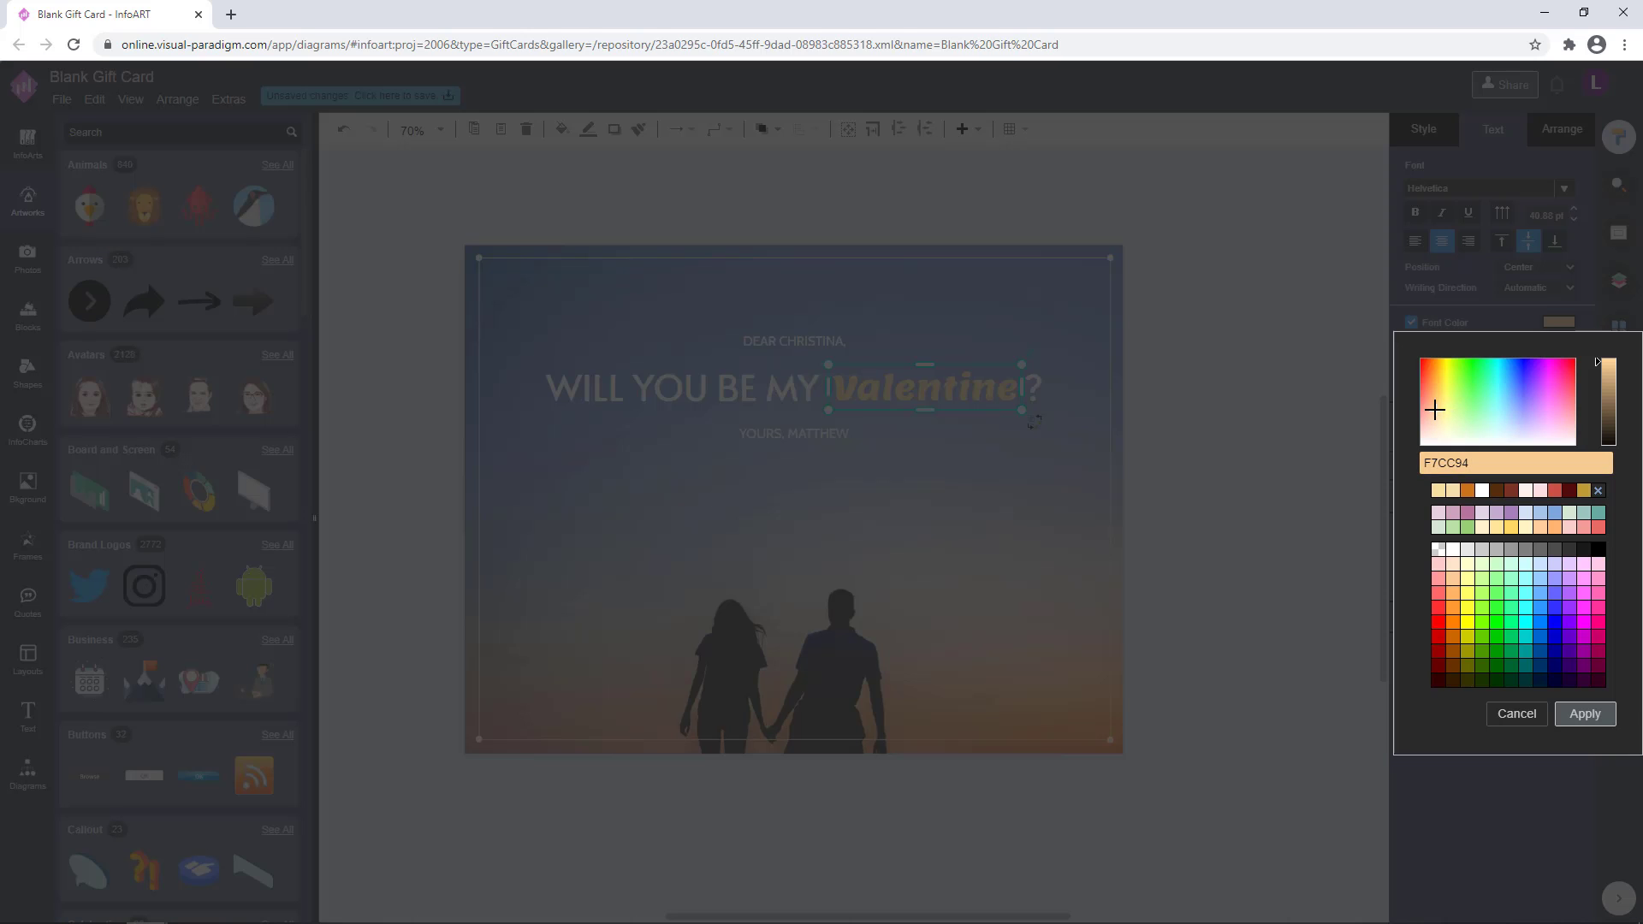
click(1585, 714)
click(1243, 476)
Search the artwork library for heart, add the outlined heart beside the card and recolour it with the most recent peach
scroll(1243, 477, down, 1)
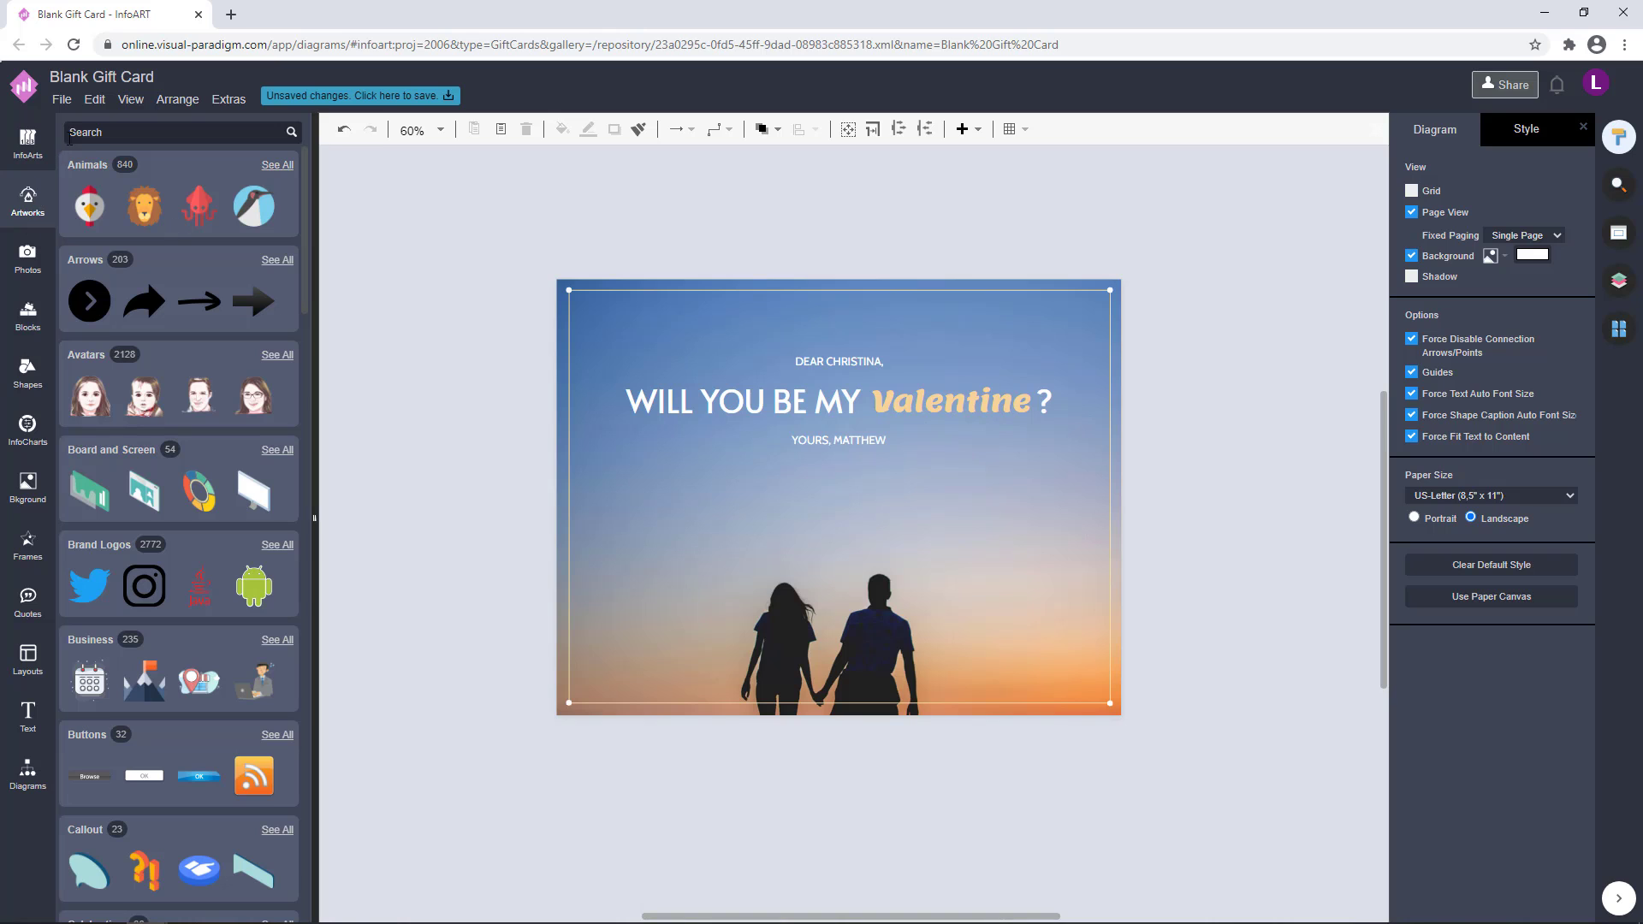
click(73, 133)
text(heart)
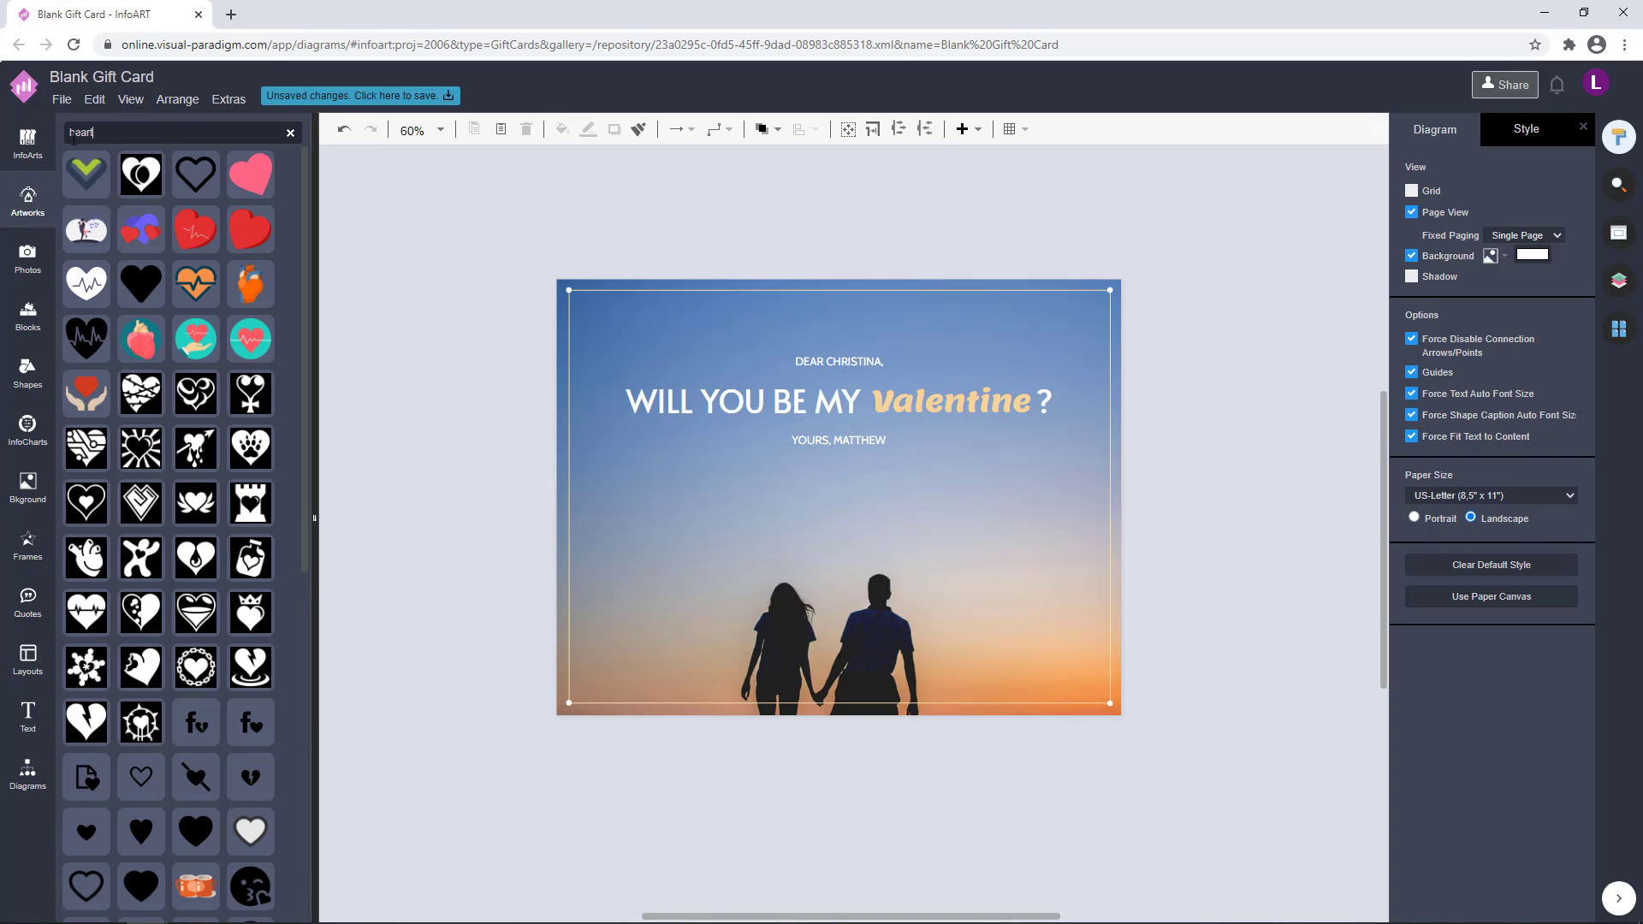
drag(218, 184, 513, 466)
click(1419, 196)
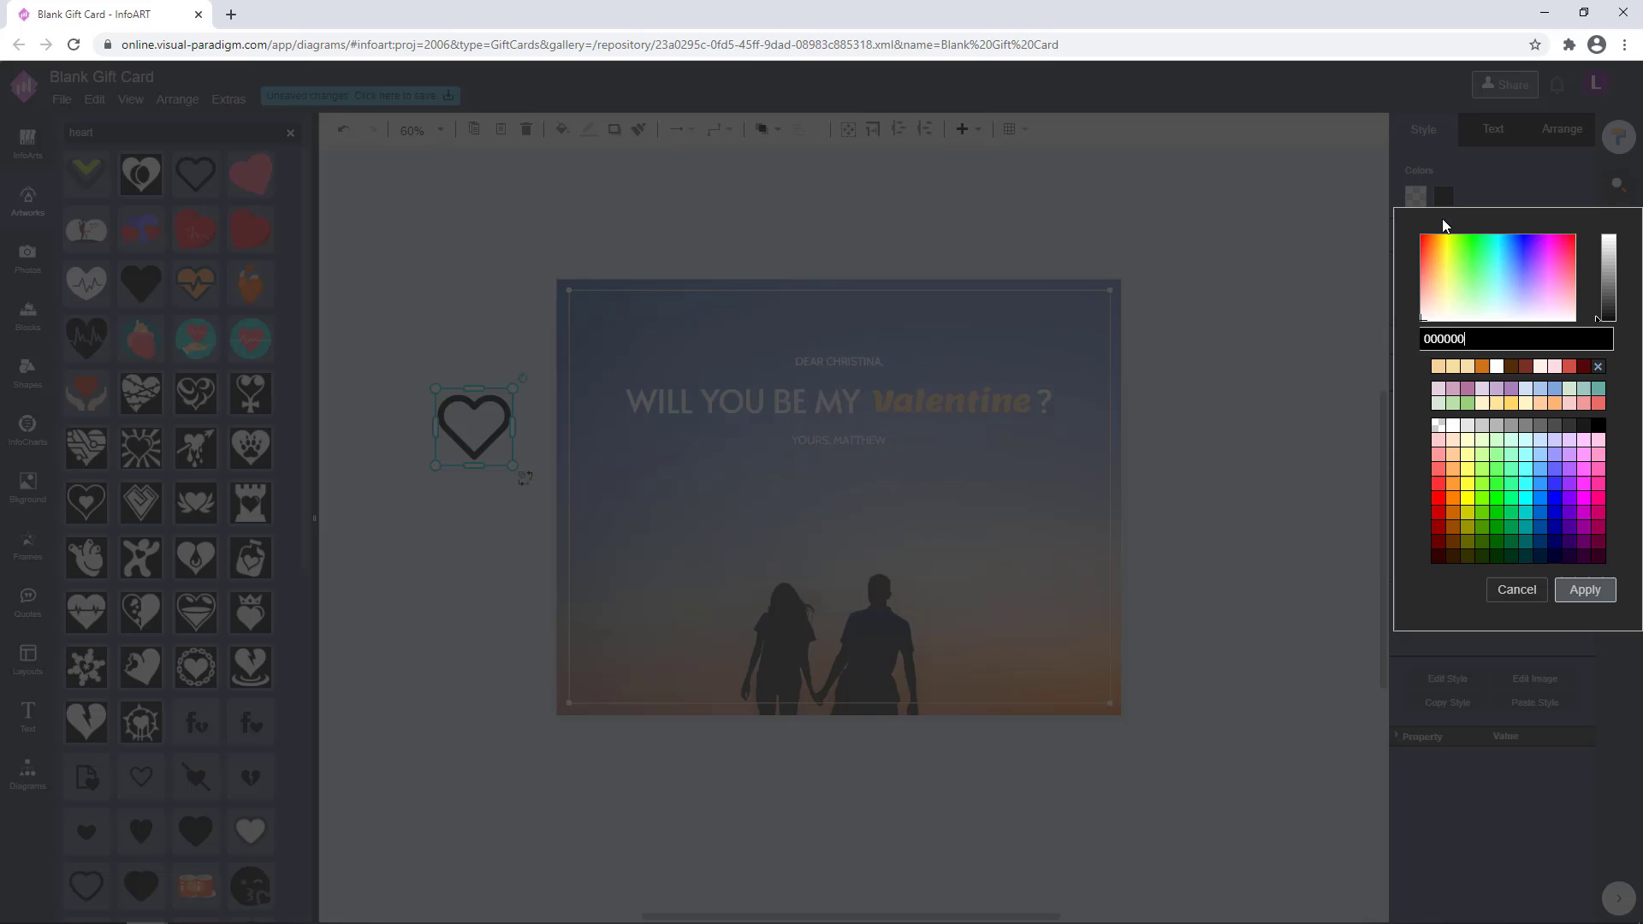
click(1438, 366)
click(1591, 590)
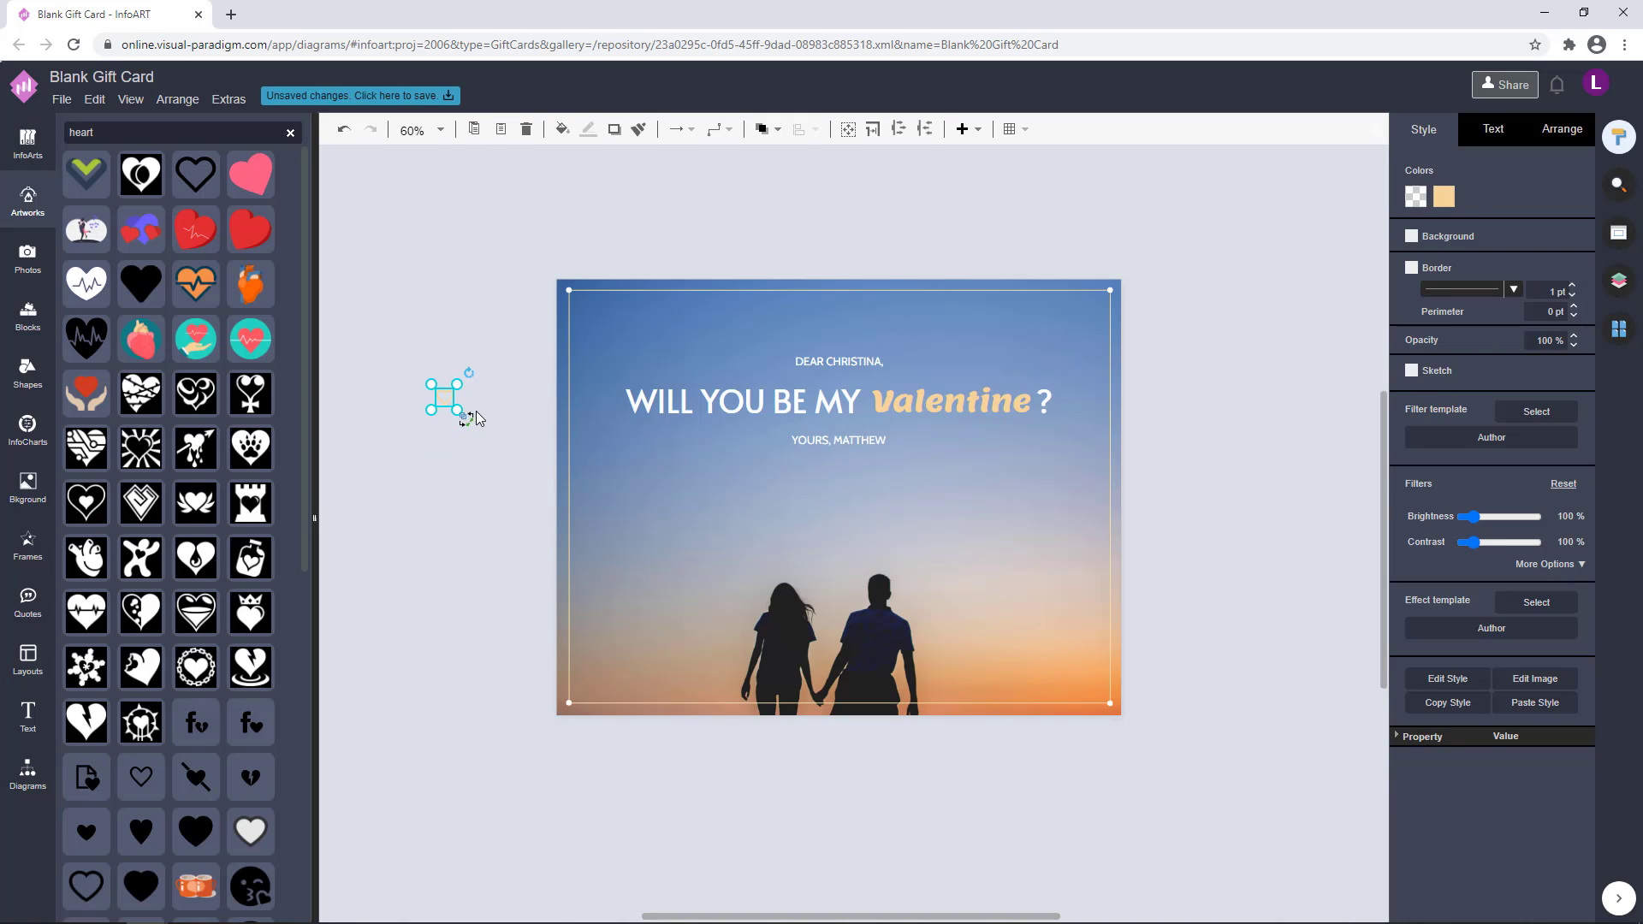
Place the small heart centred on the card, just above the greeting line
drag(443, 396, 829, 379)
click(1193, 350)
scroll(855, 274, up, 3)
click(977, 273)
scroll(976, 273, down, 1)
scroll(976, 273, down, 3)
scroll(1075, 388, up, 3)
click(605, 306)
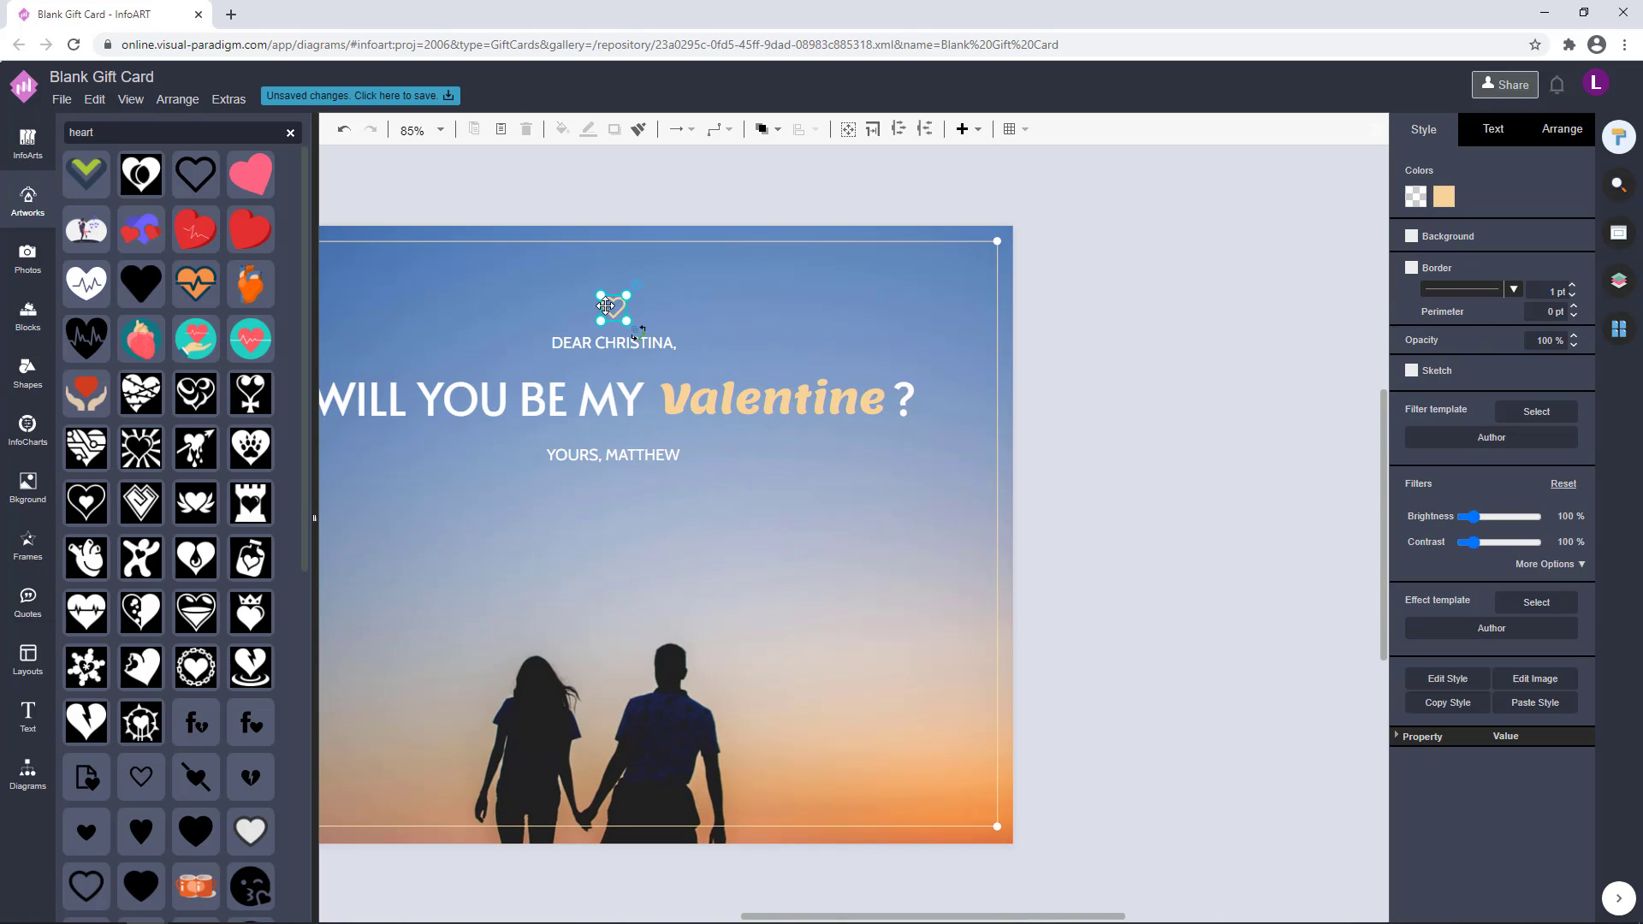
click(1143, 334)
scroll(1139, 345, down, 3)
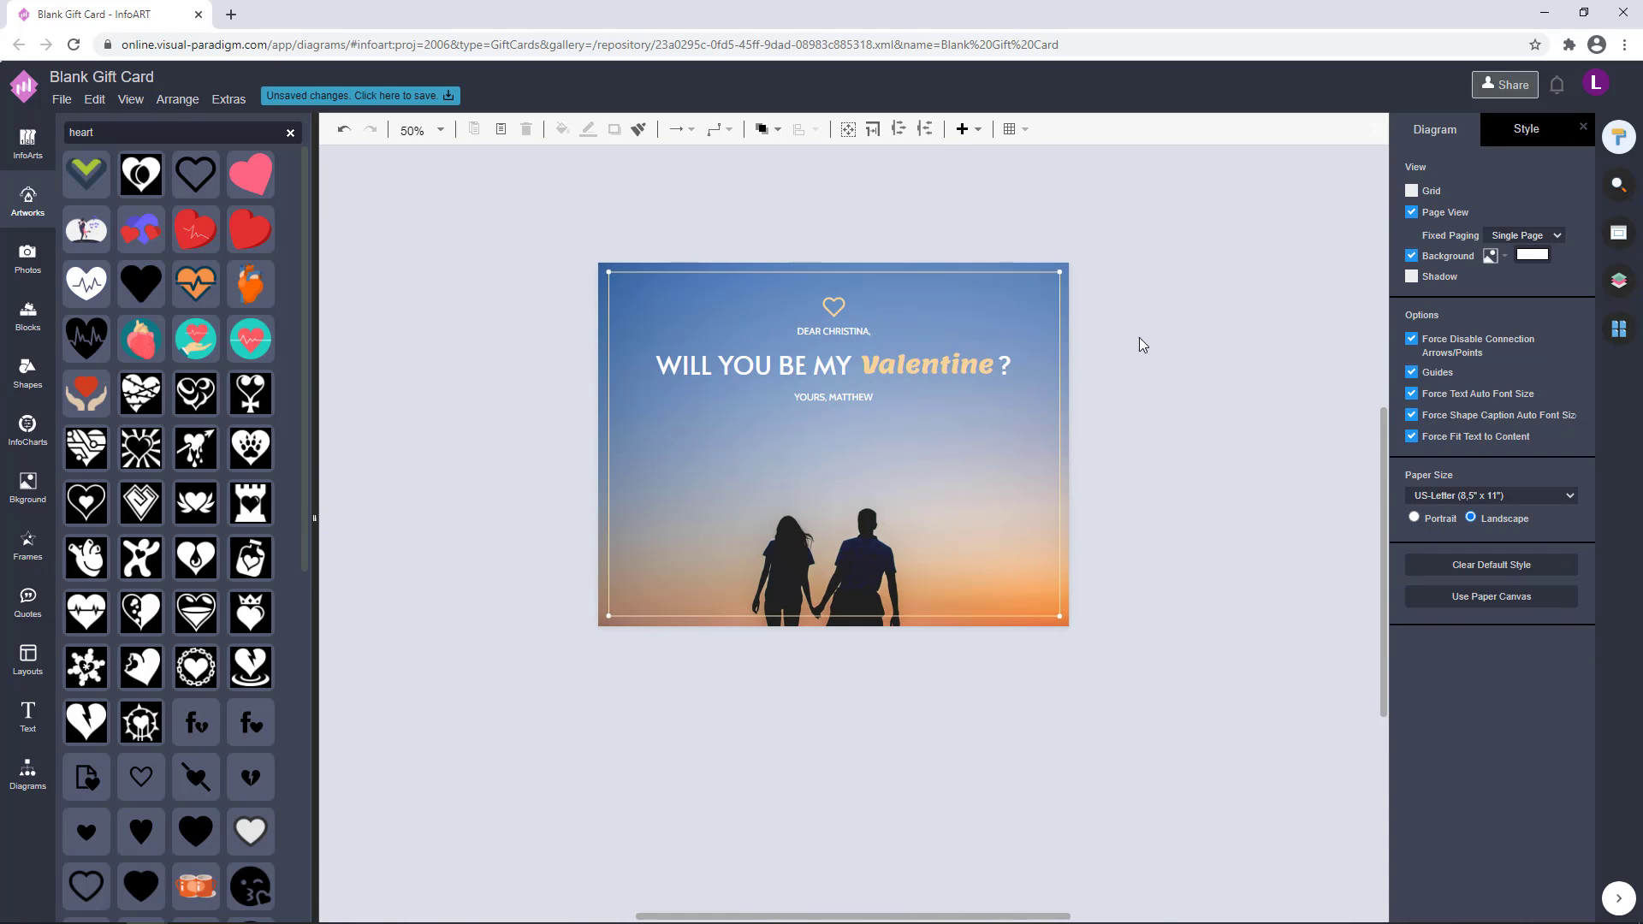
scroll(804, 287, up, 3)
click(860, 328)
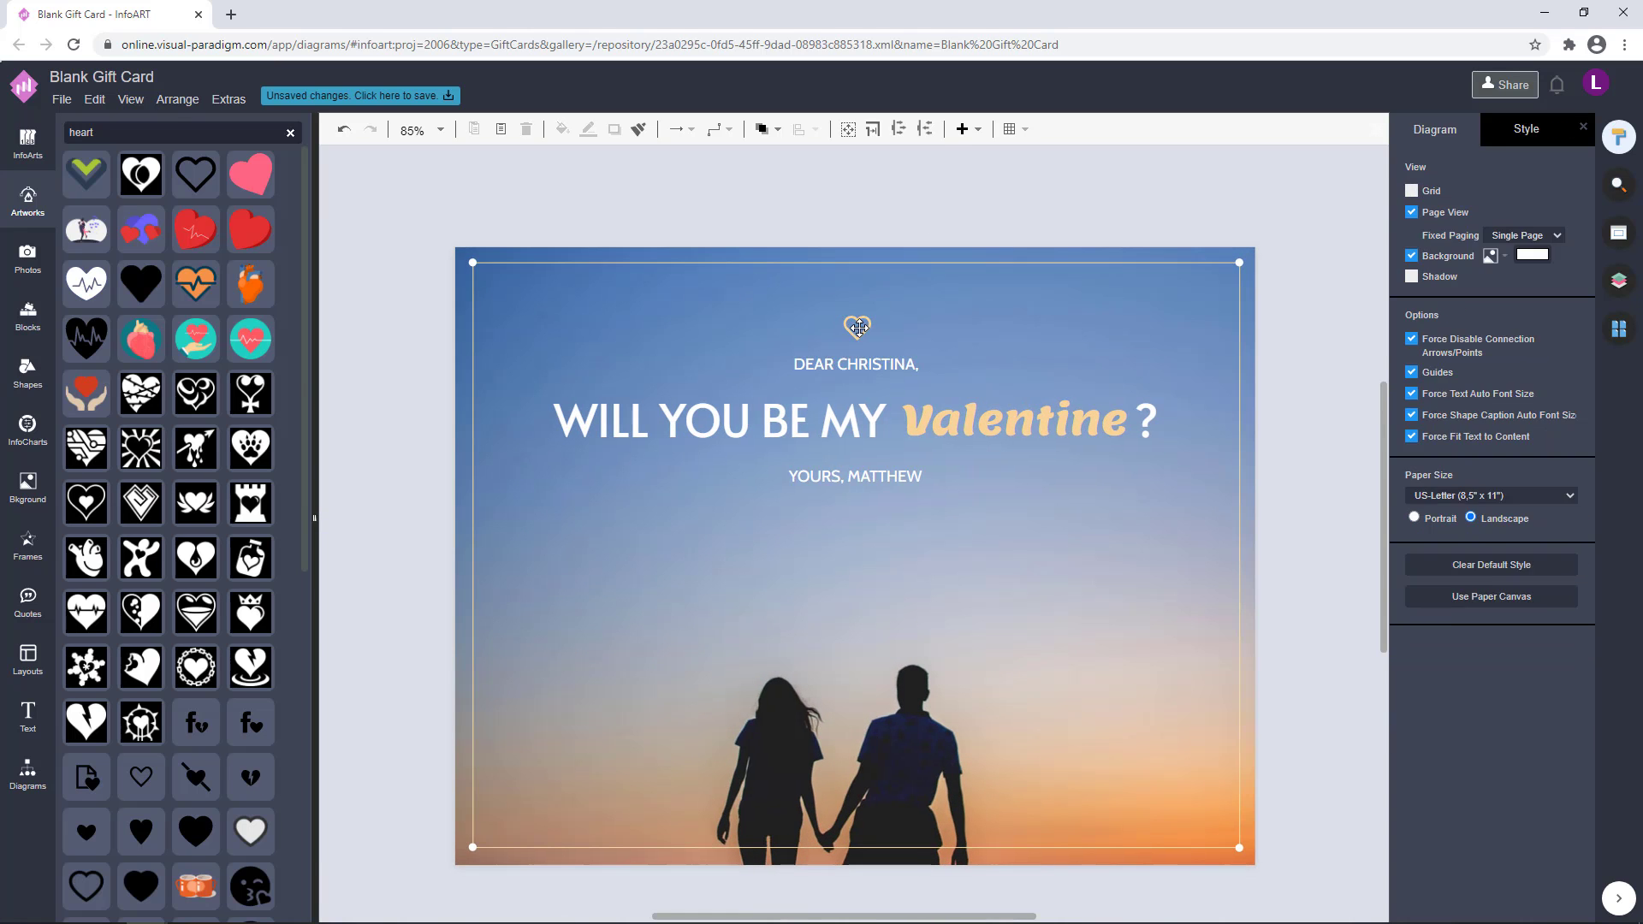
scroll(1107, 367, down, 2)
click(1143, 347)
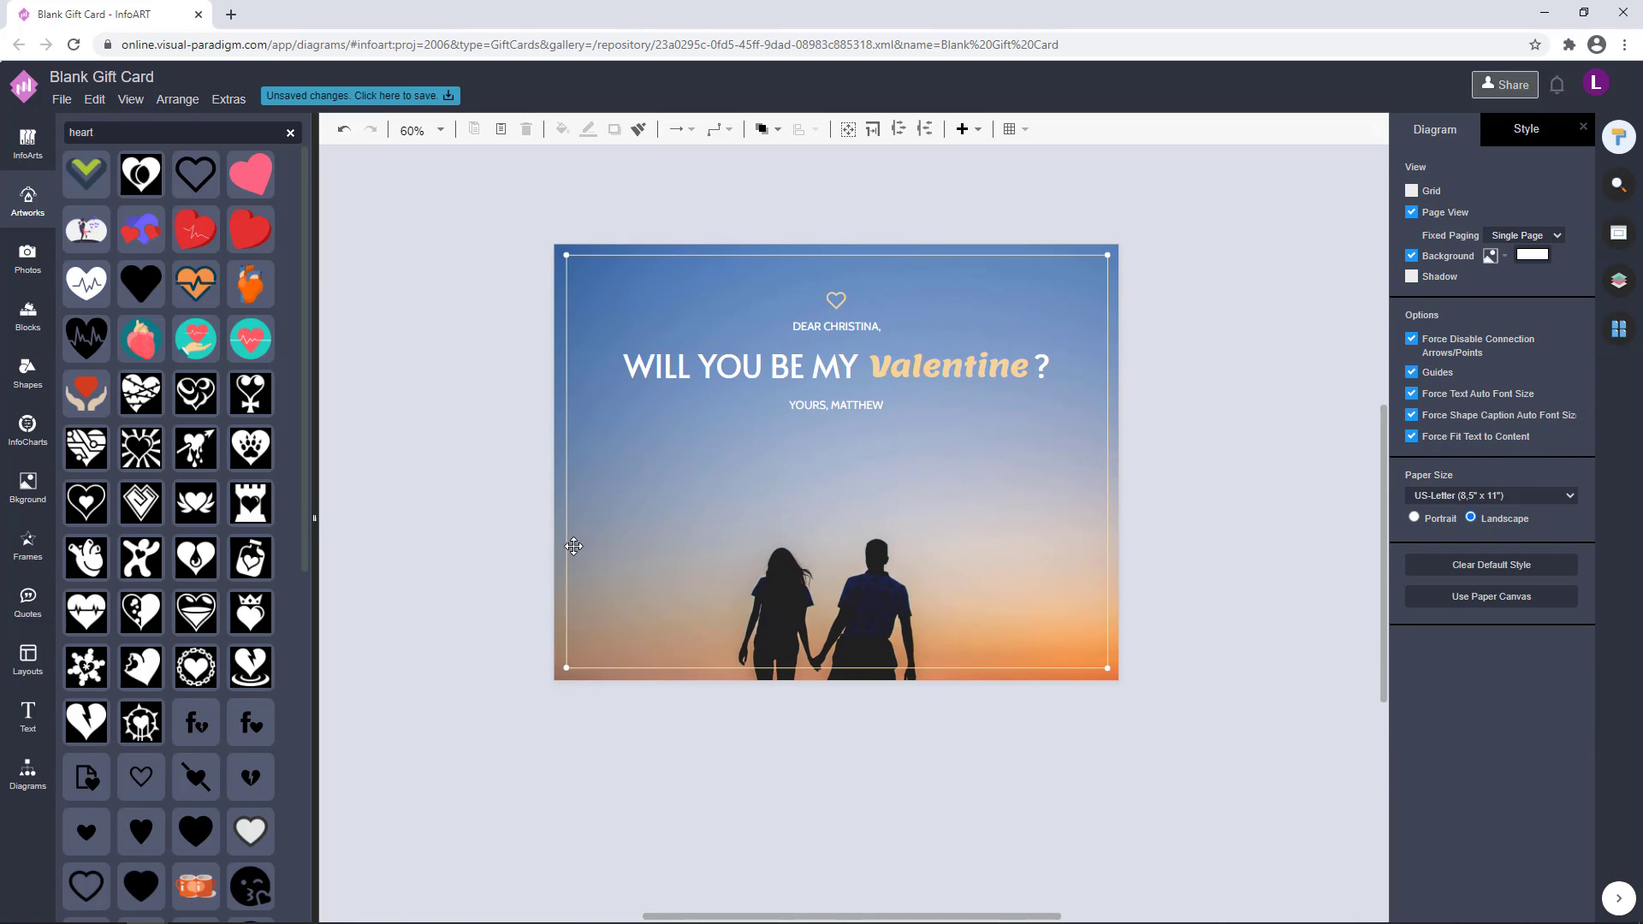
Add a curved connector from the General diagram shapes and stretch it diagonally across the card past both side edges
click(6, 753)
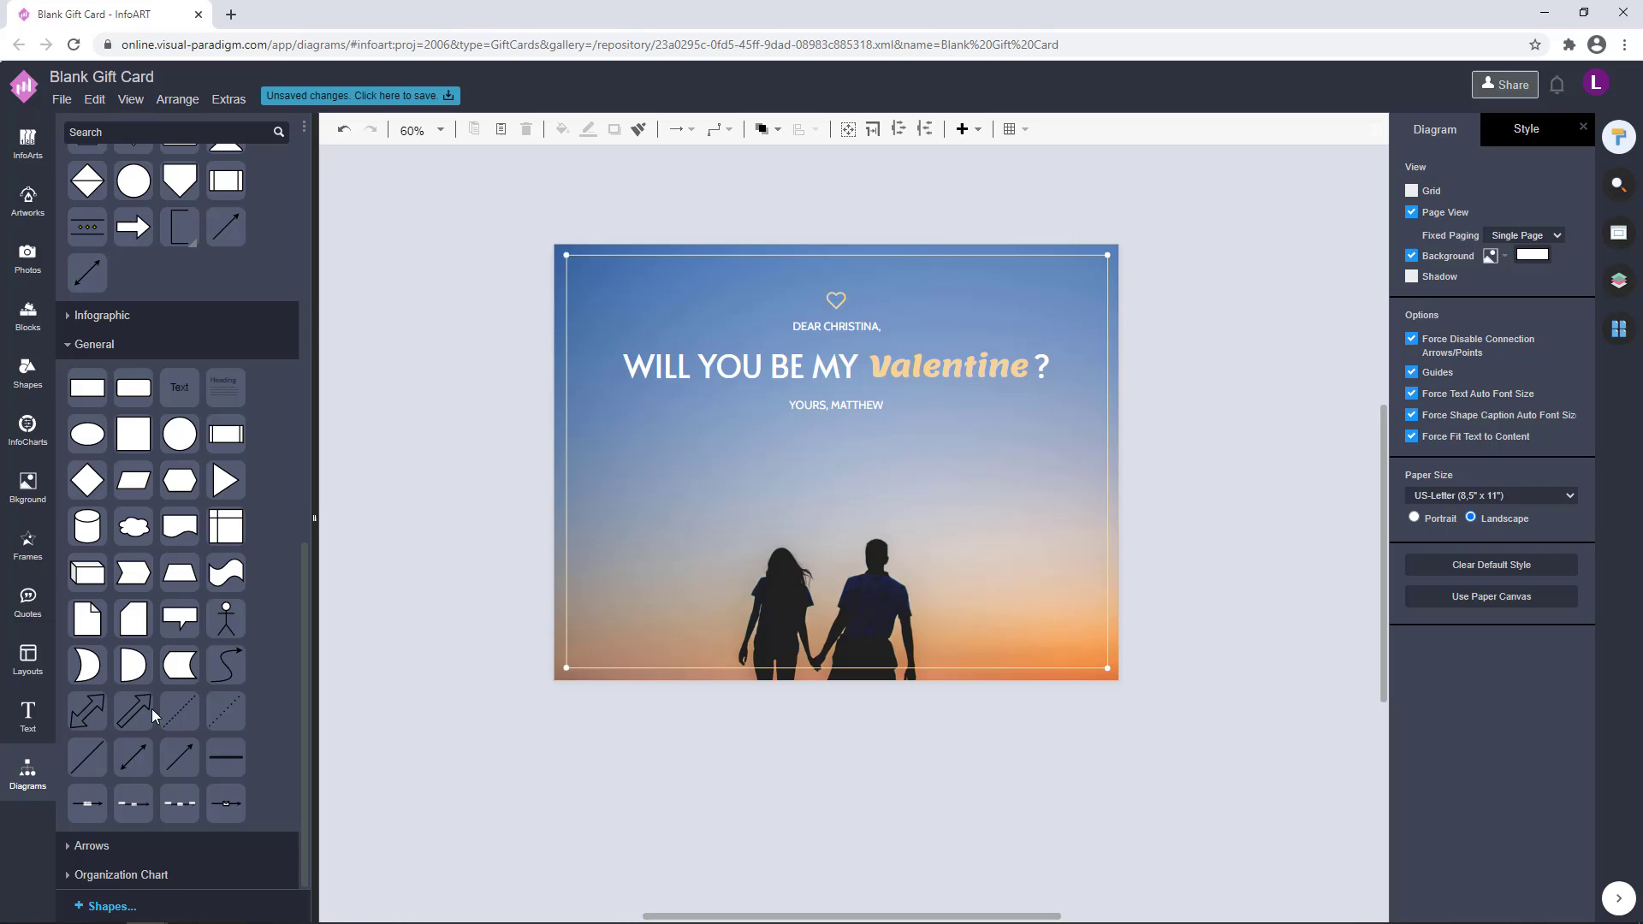
click(240, 658)
drag(444, 599, 1260, 351)
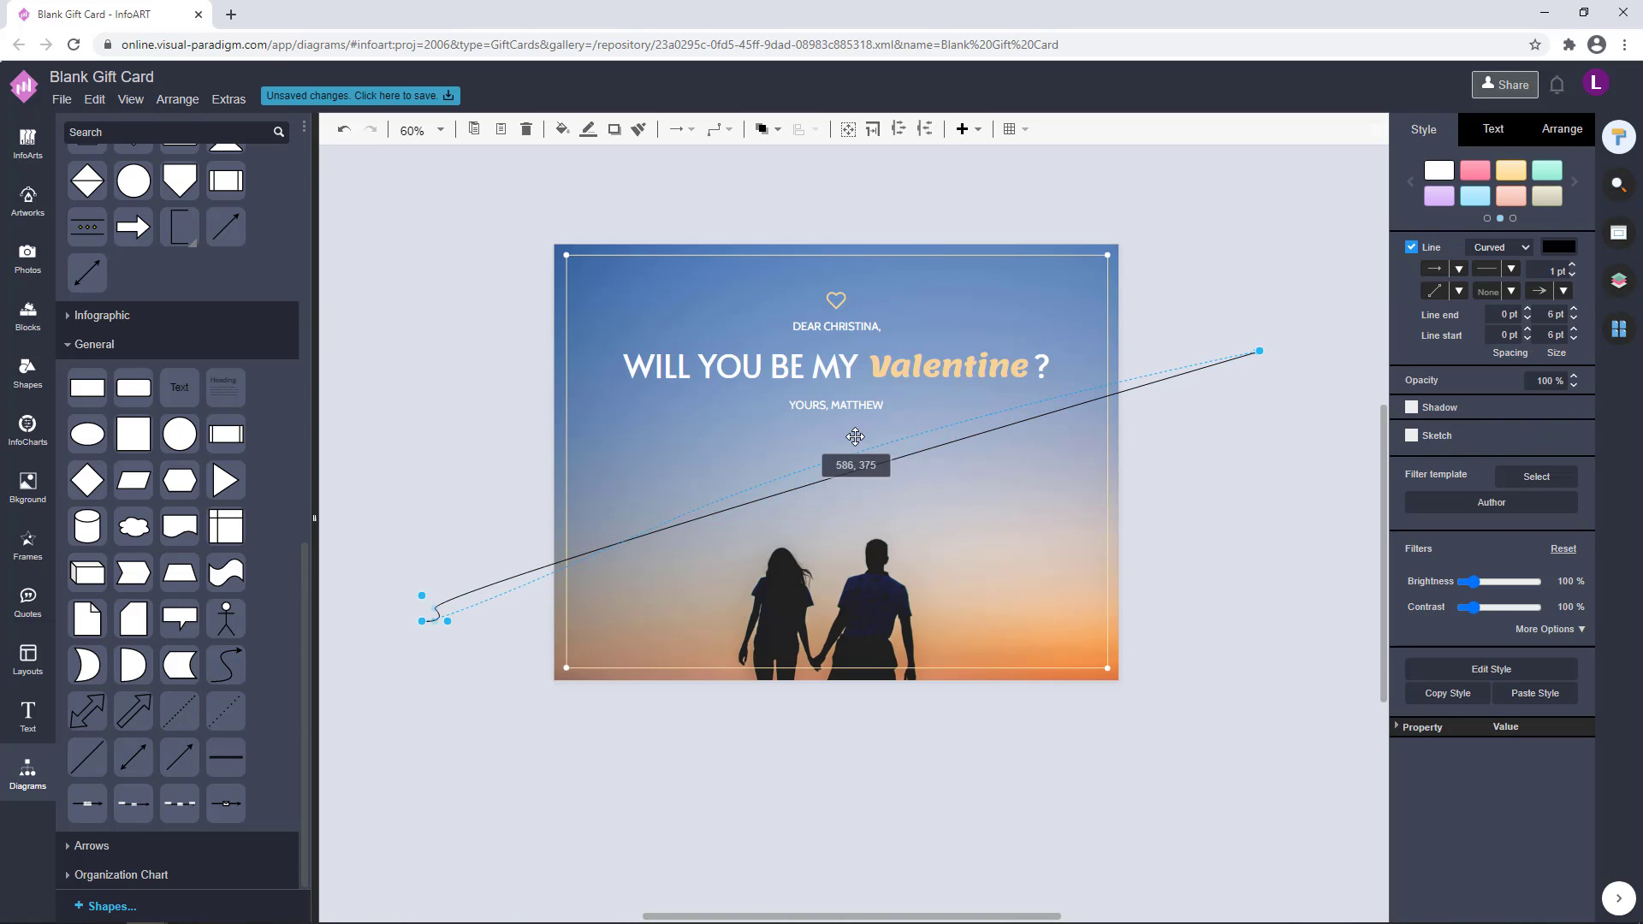
Bend the curve into a smooth S shape, dipping on the card's left half and rising on its right half
drag(855, 437, 856, 437)
drag(448, 621, 697, 604)
drag(856, 437, 1018, 388)
drag(1259, 350, 1276, 425)
drag(697, 604, 672, 632)
drag(1018, 387, 1008, 412)
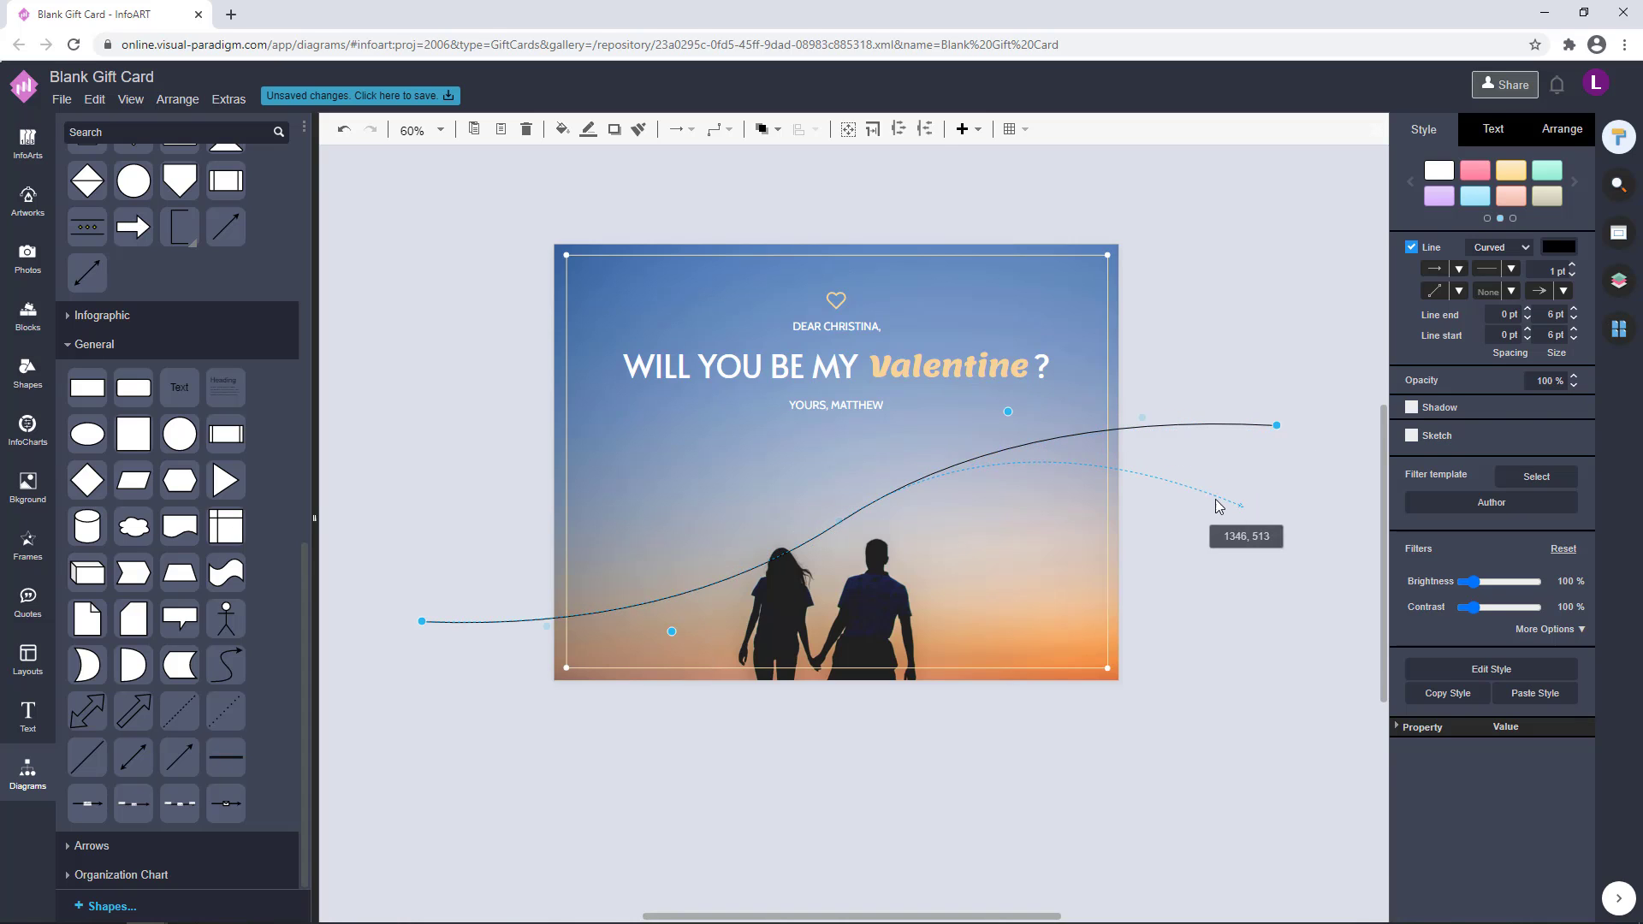
Deepen the wave by lowering the curve's right end, raising its left end and adjusting both bend points
drag(1218, 505, 1220, 507)
drag(422, 622, 428, 534)
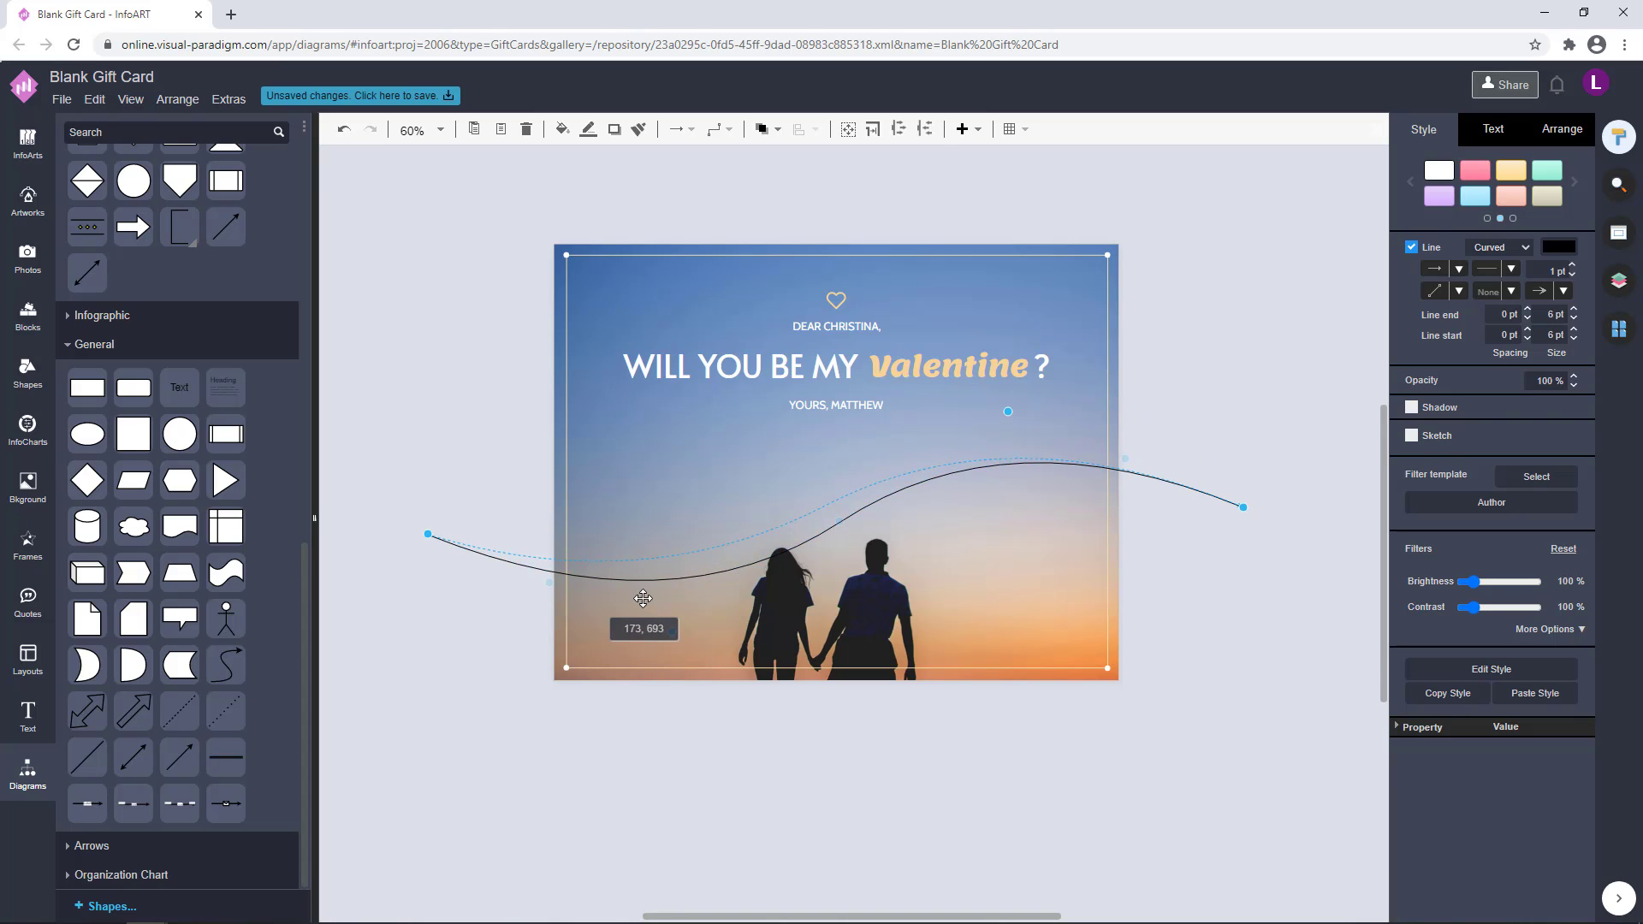
drag(643, 598, 642, 598)
drag(1008, 412, 1008, 411)
drag(642, 612, 642, 614)
drag(428, 534, 428, 493)
drag(1243, 507, 1236, 531)
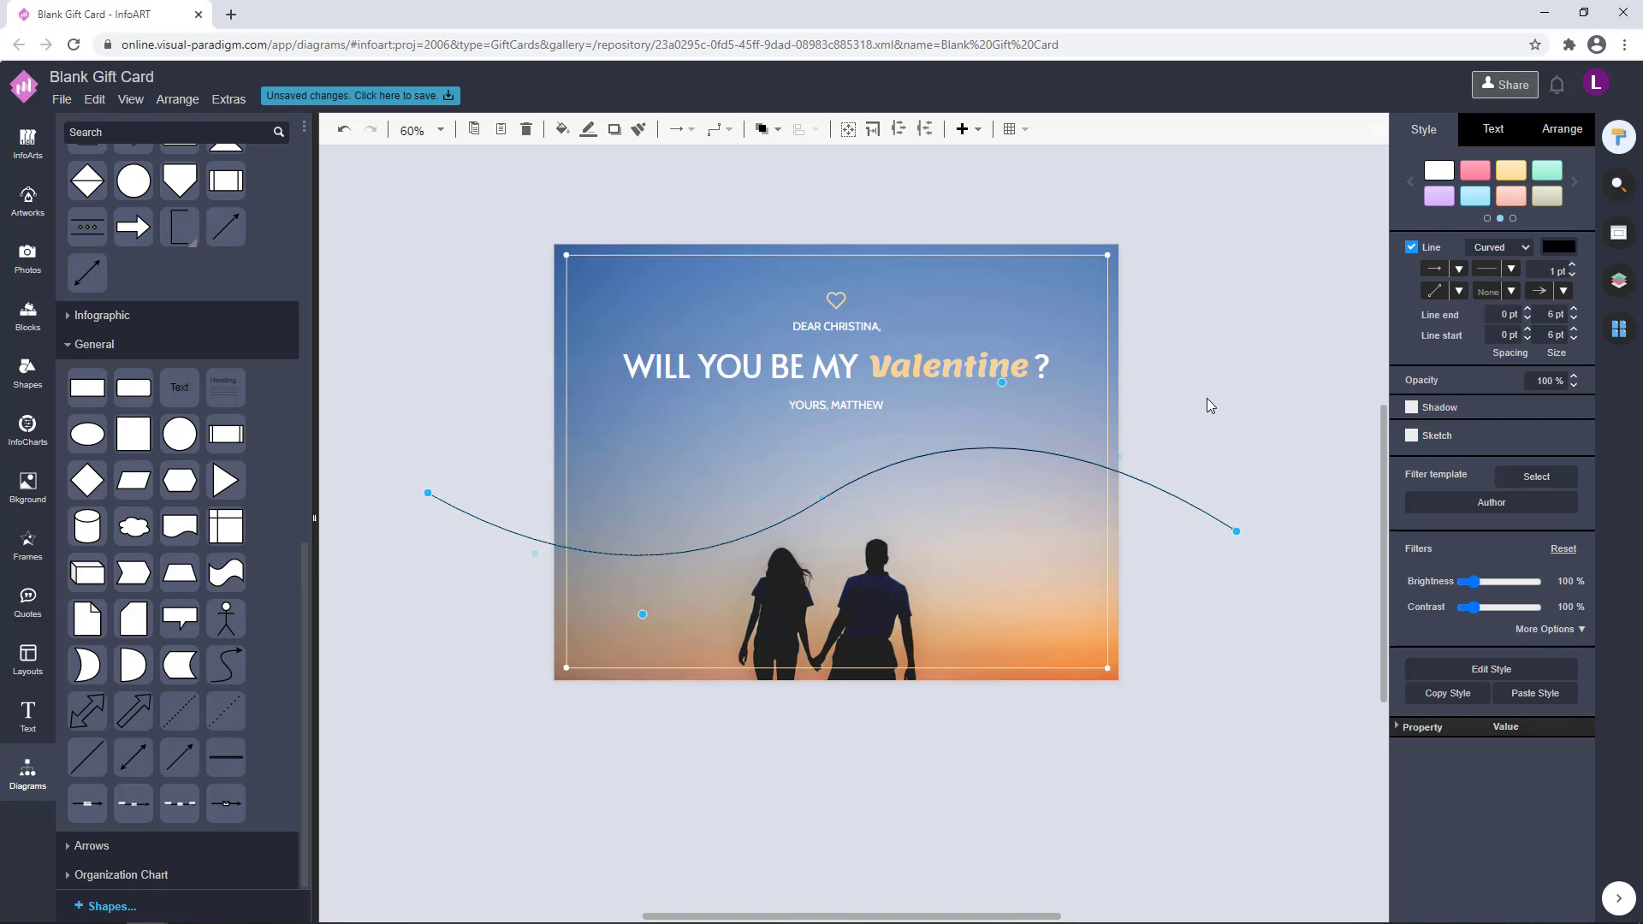
Remove the curve's arrowhead and set its line colour to the muted blue 6686B5
click(1564, 291)
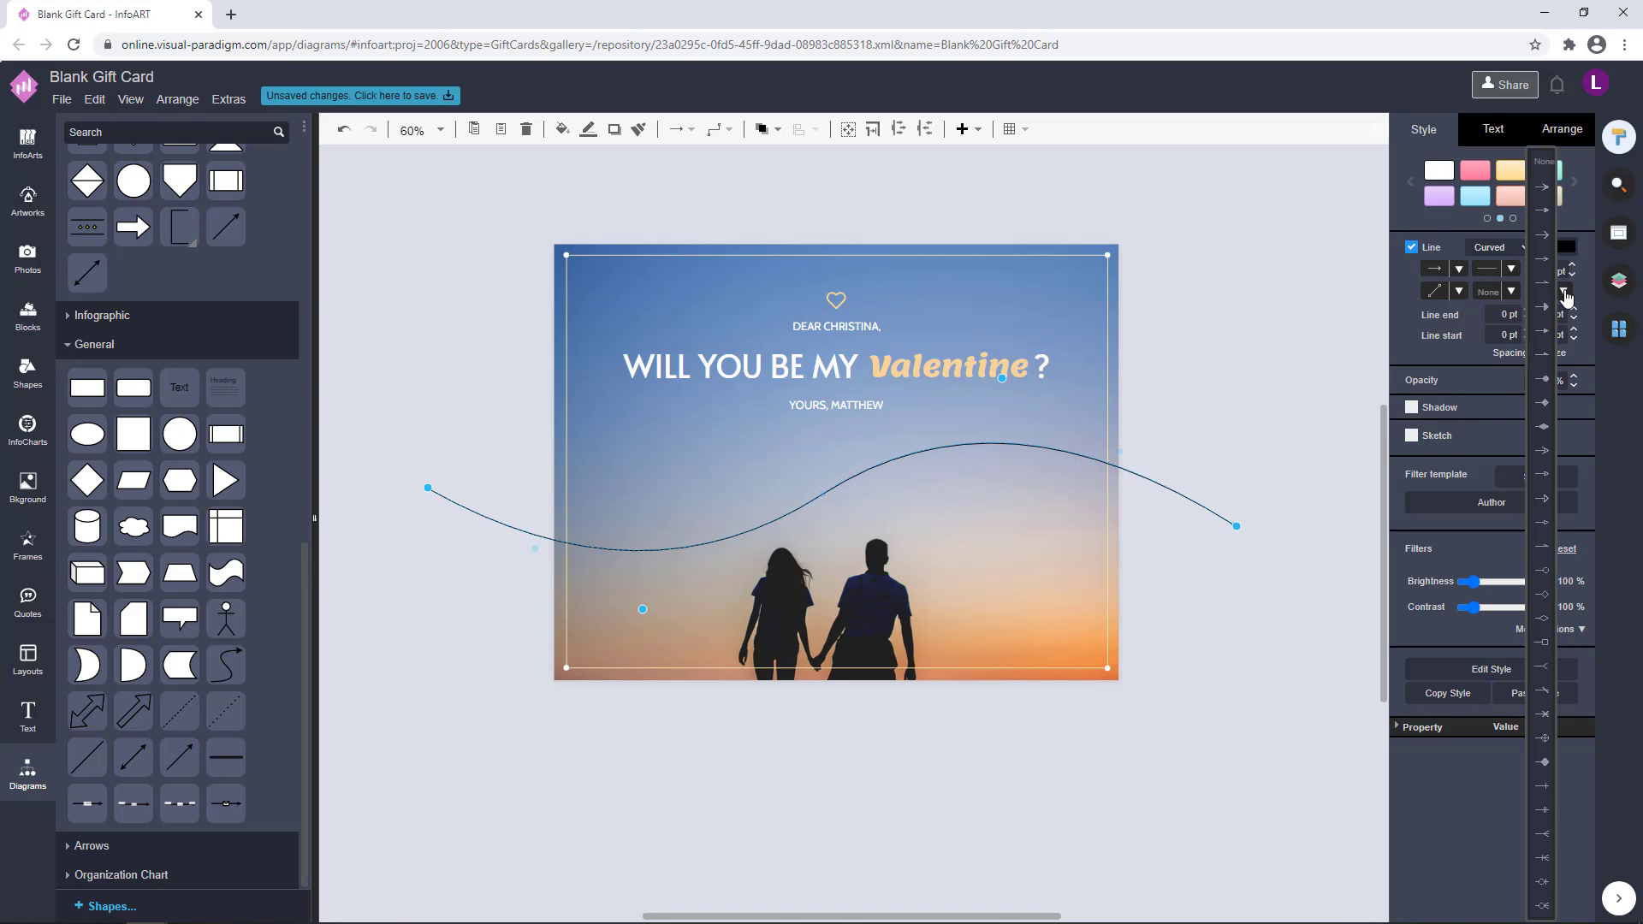
click(1393, 276)
click(1559, 248)
click(1557, 449)
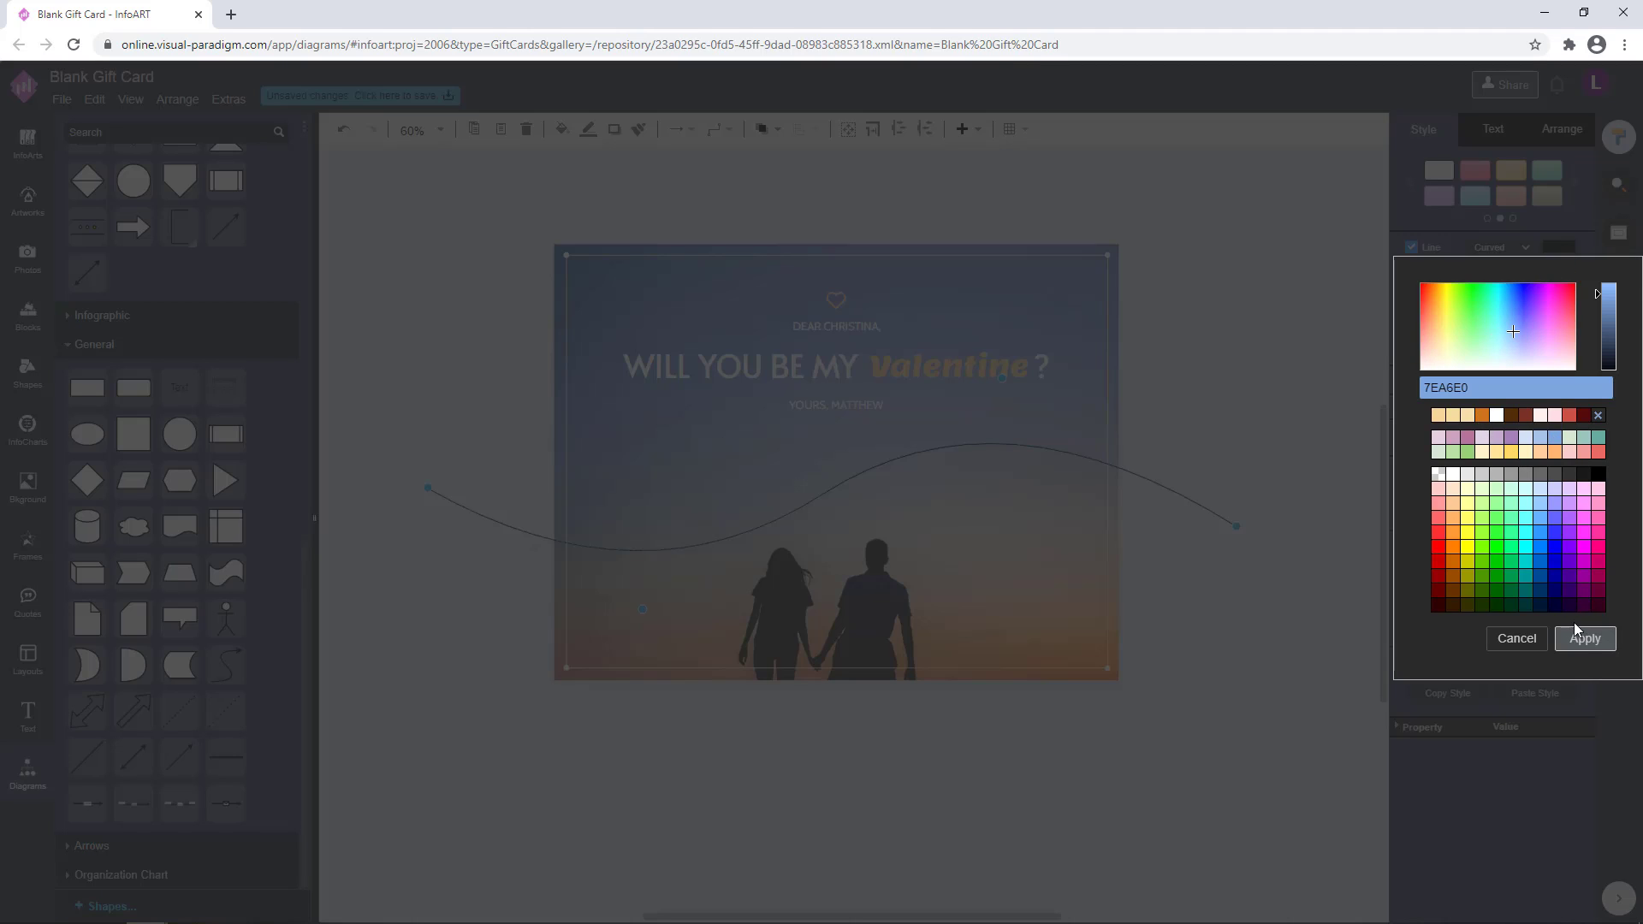
click(1583, 635)
click(1559, 248)
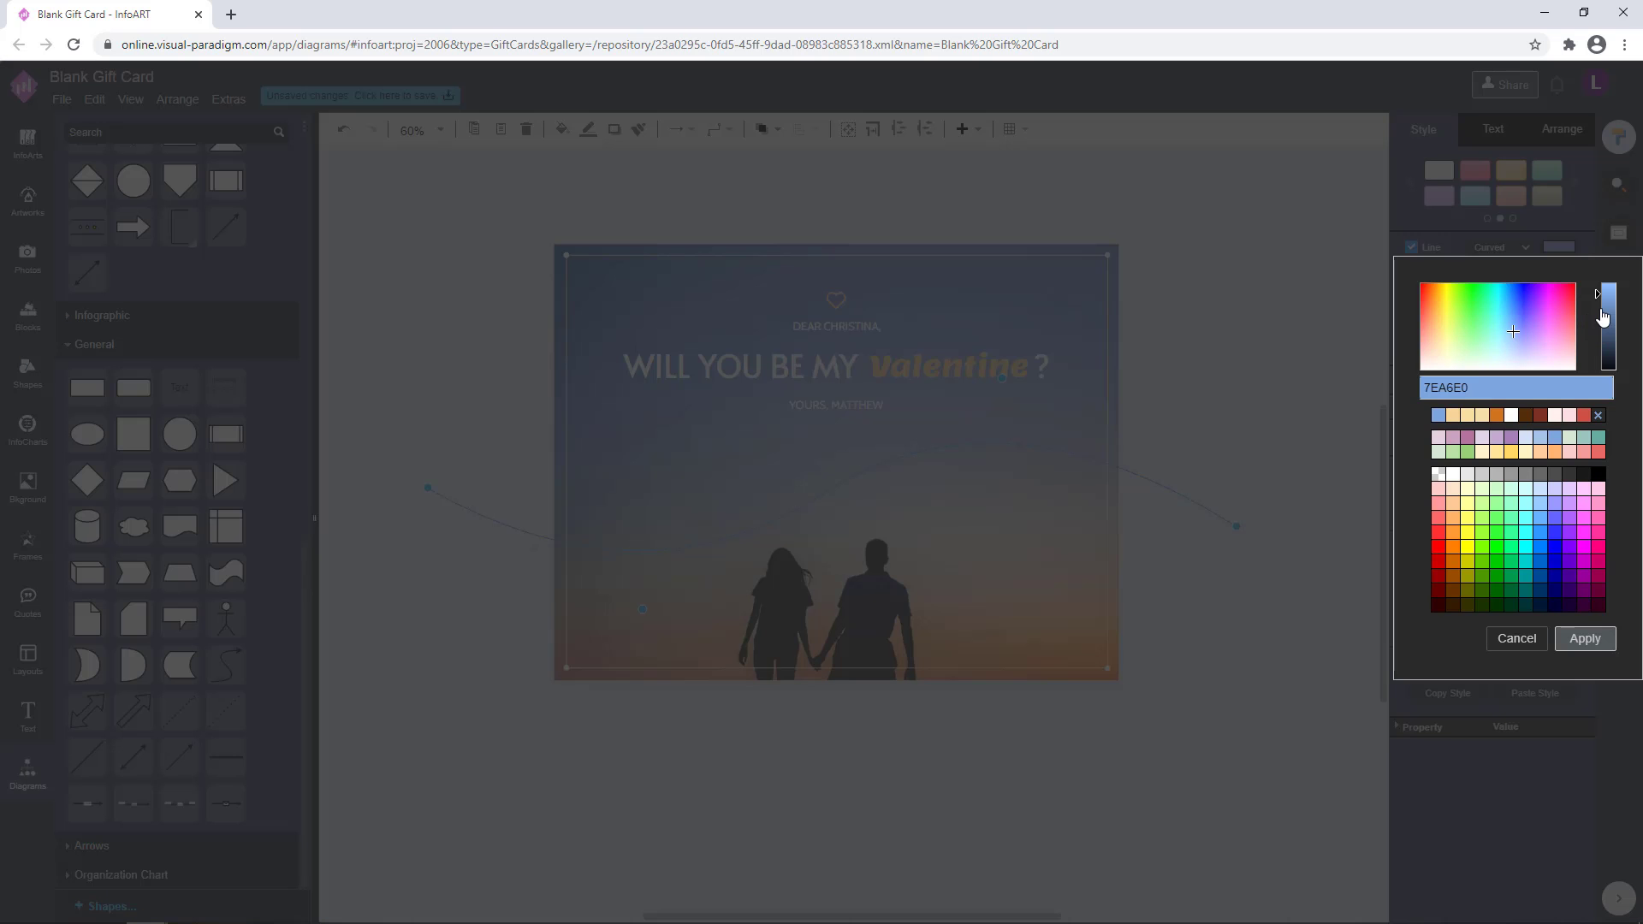
click(1583, 634)
click(1291, 287)
Set the wavy curve's line thickness to 3 pt
click(1180, 495)
click(1224, 368)
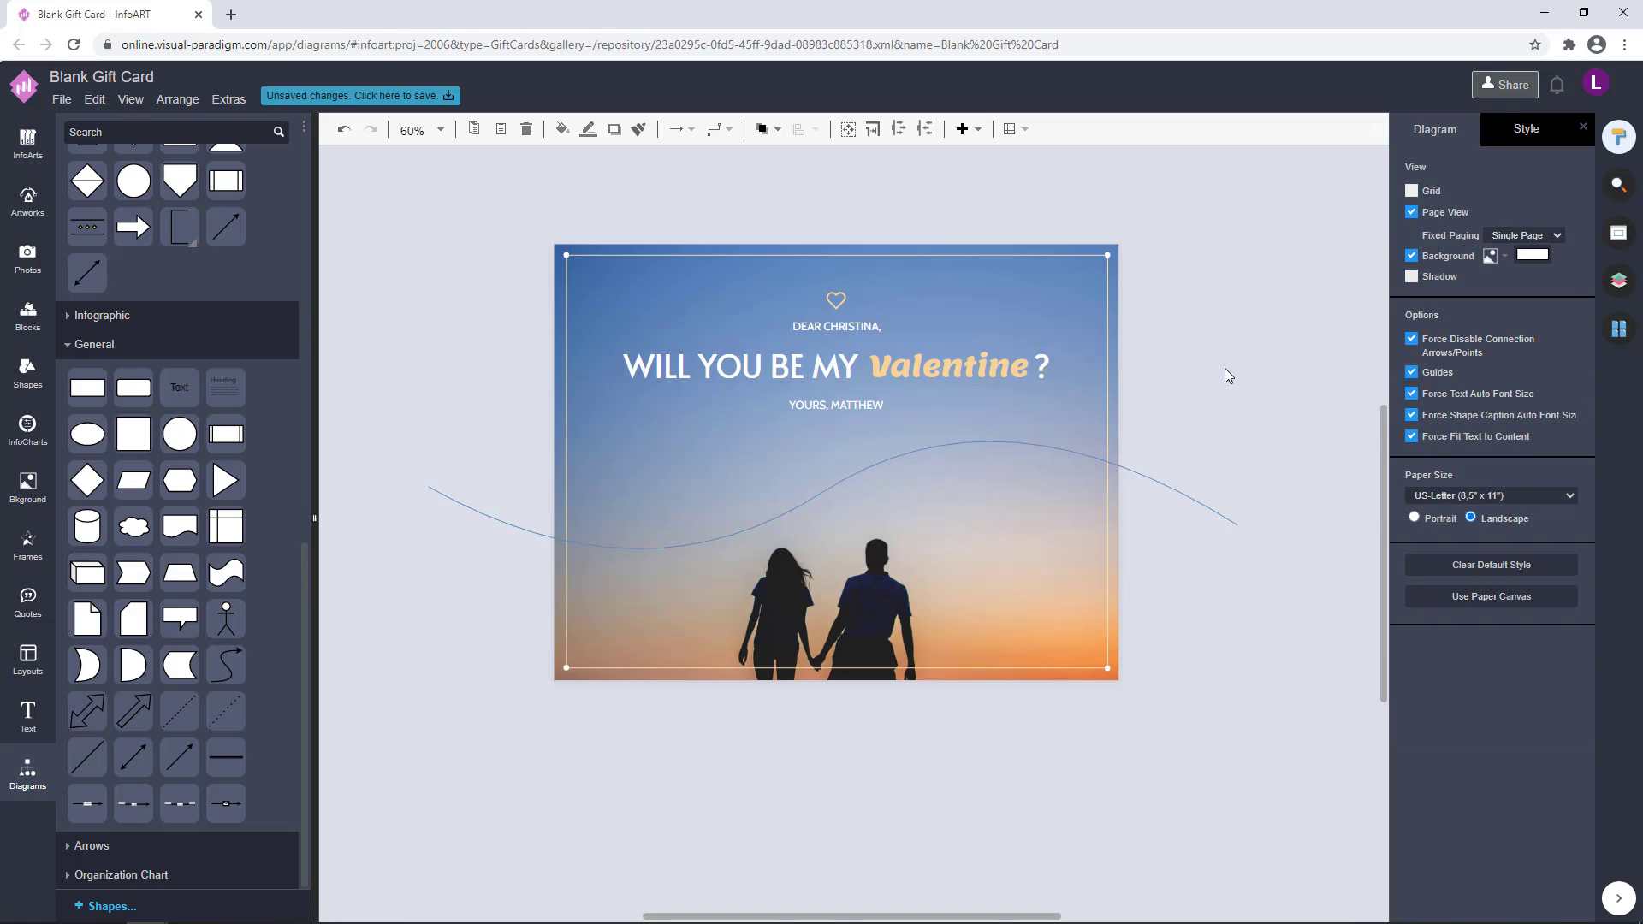
click(1195, 502)
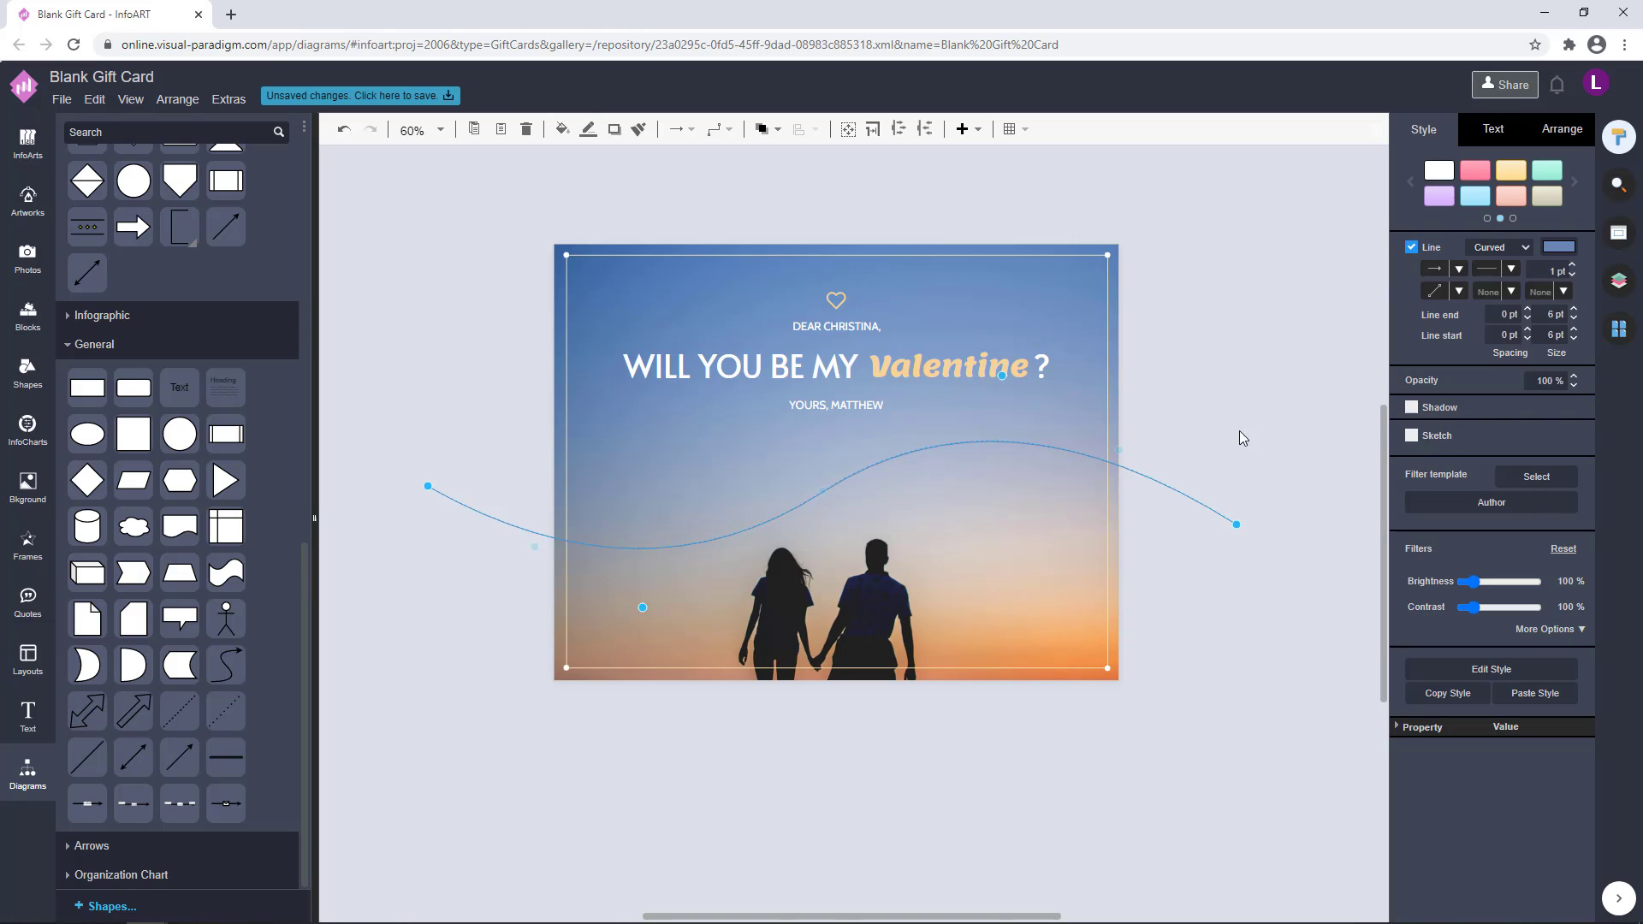
click(1228, 352)
click(1155, 474)
click(1550, 271)
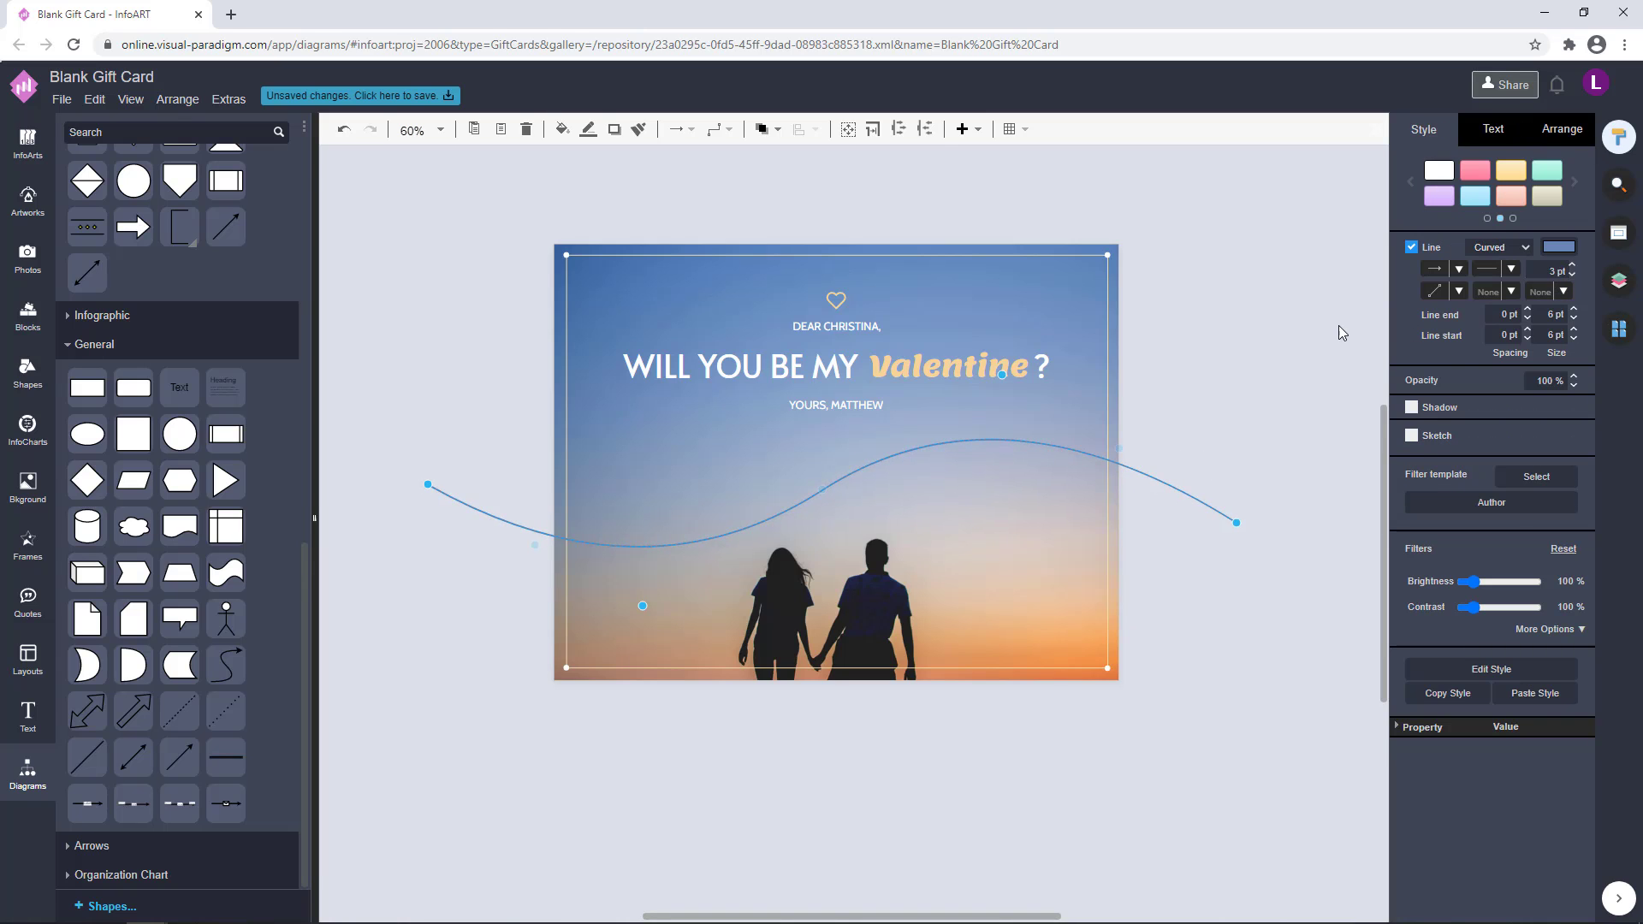
click(1215, 389)
click(967, 441)
Thicken the peach border line that frames the card
click(1156, 304)
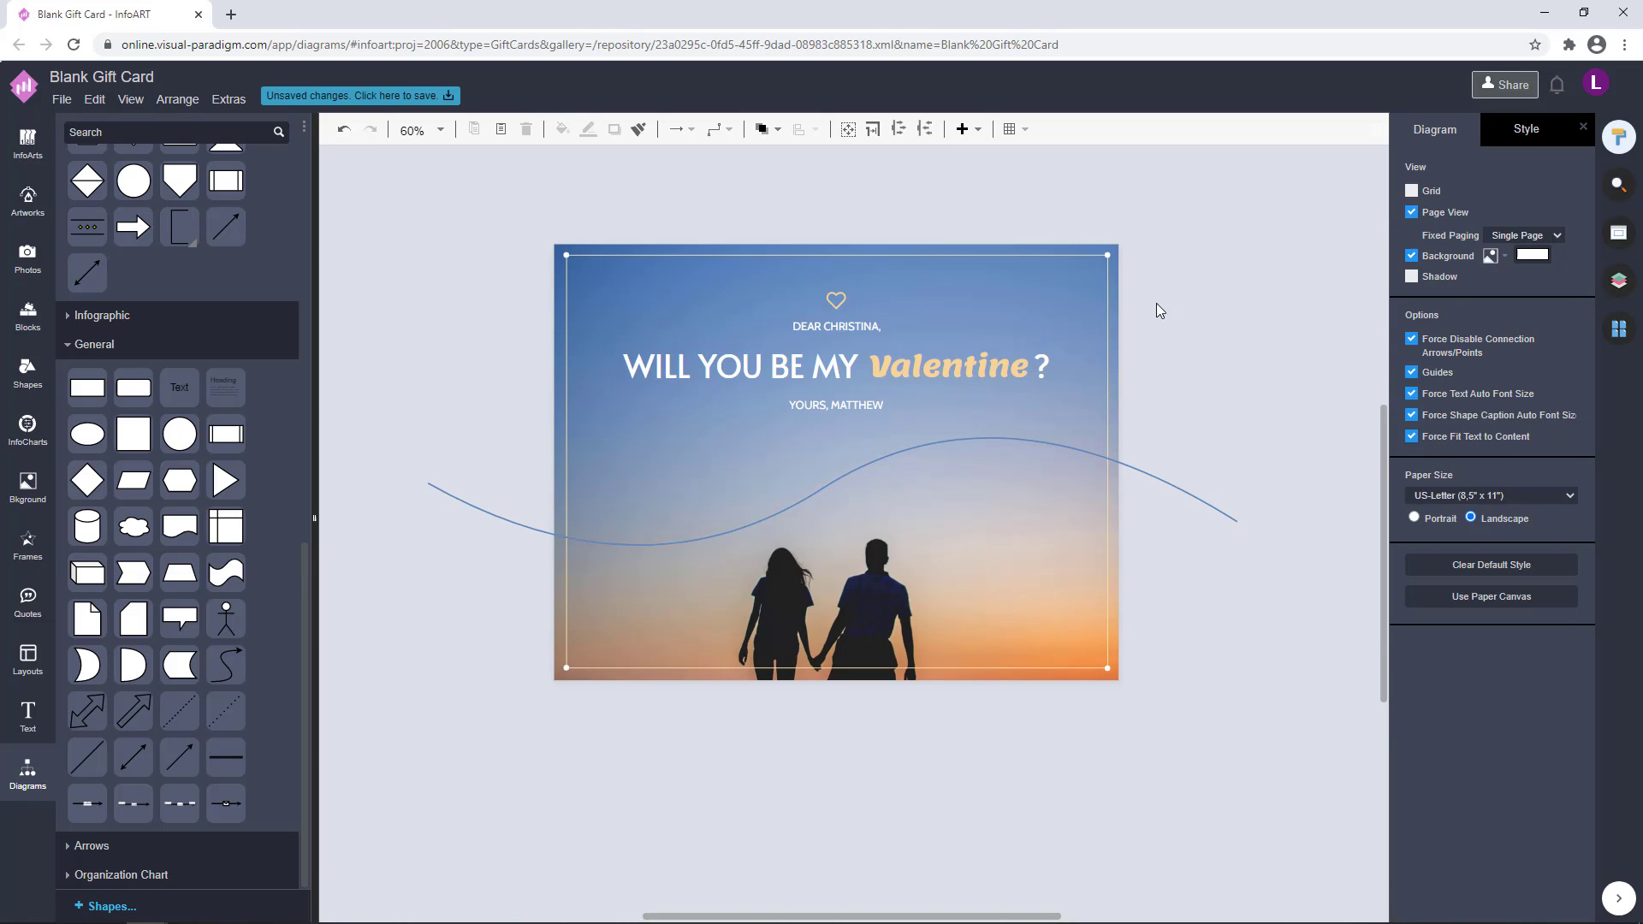
click(1107, 302)
click(1184, 373)
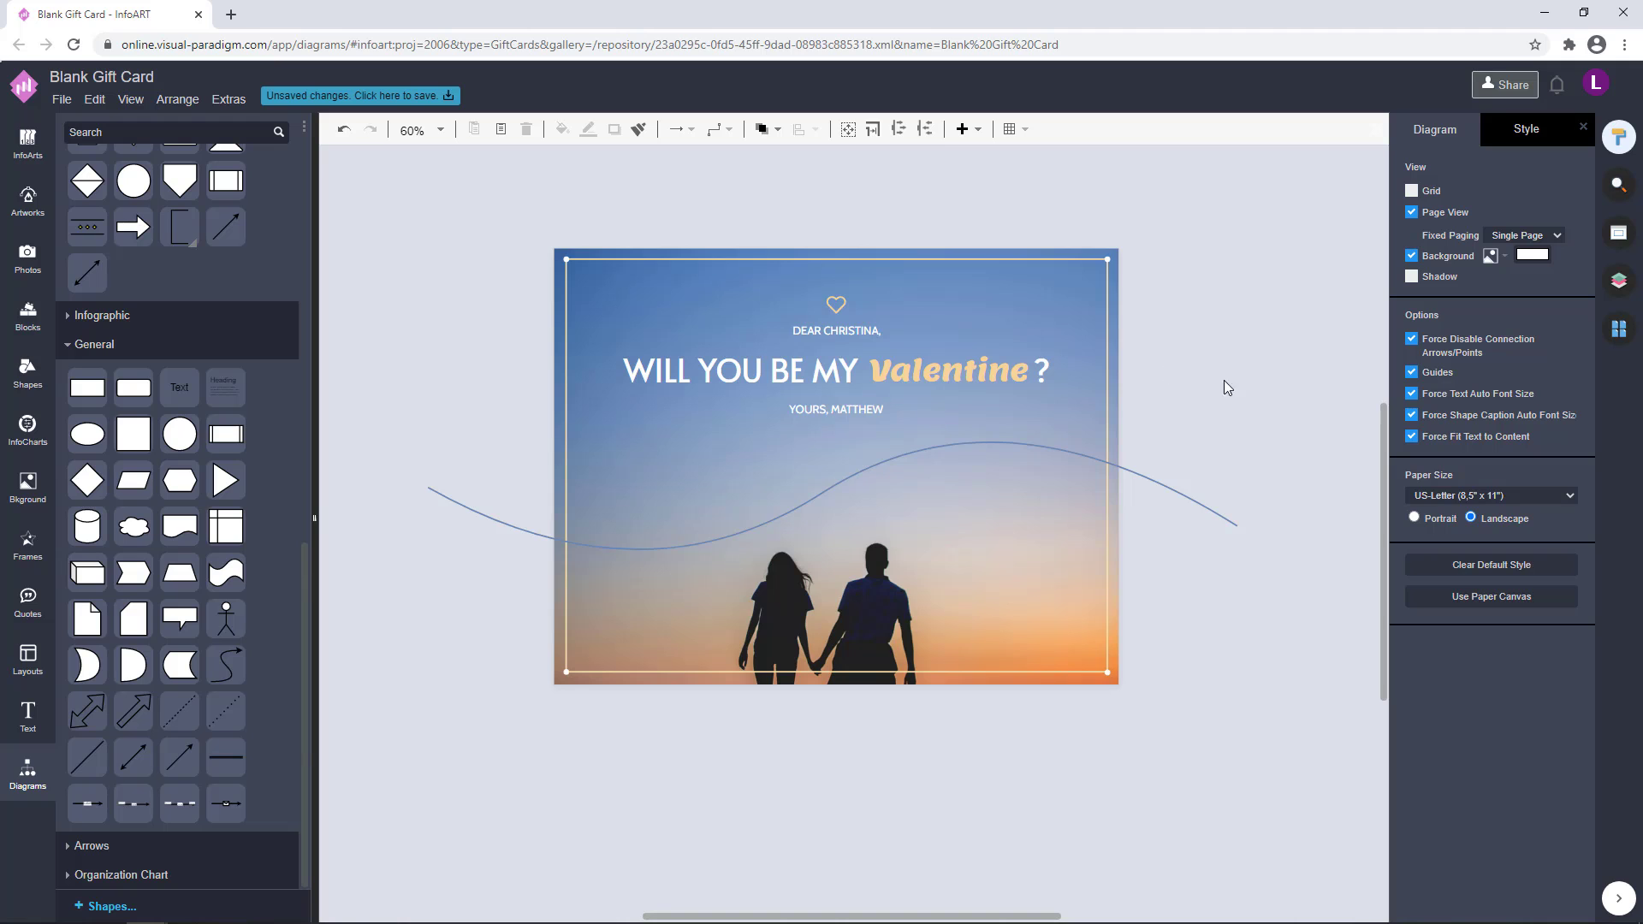
Add a small rectangle to the right of the couple, without an outline and filled with the blue 6686B5
click(951, 539)
drag(951, 539, 955, 539)
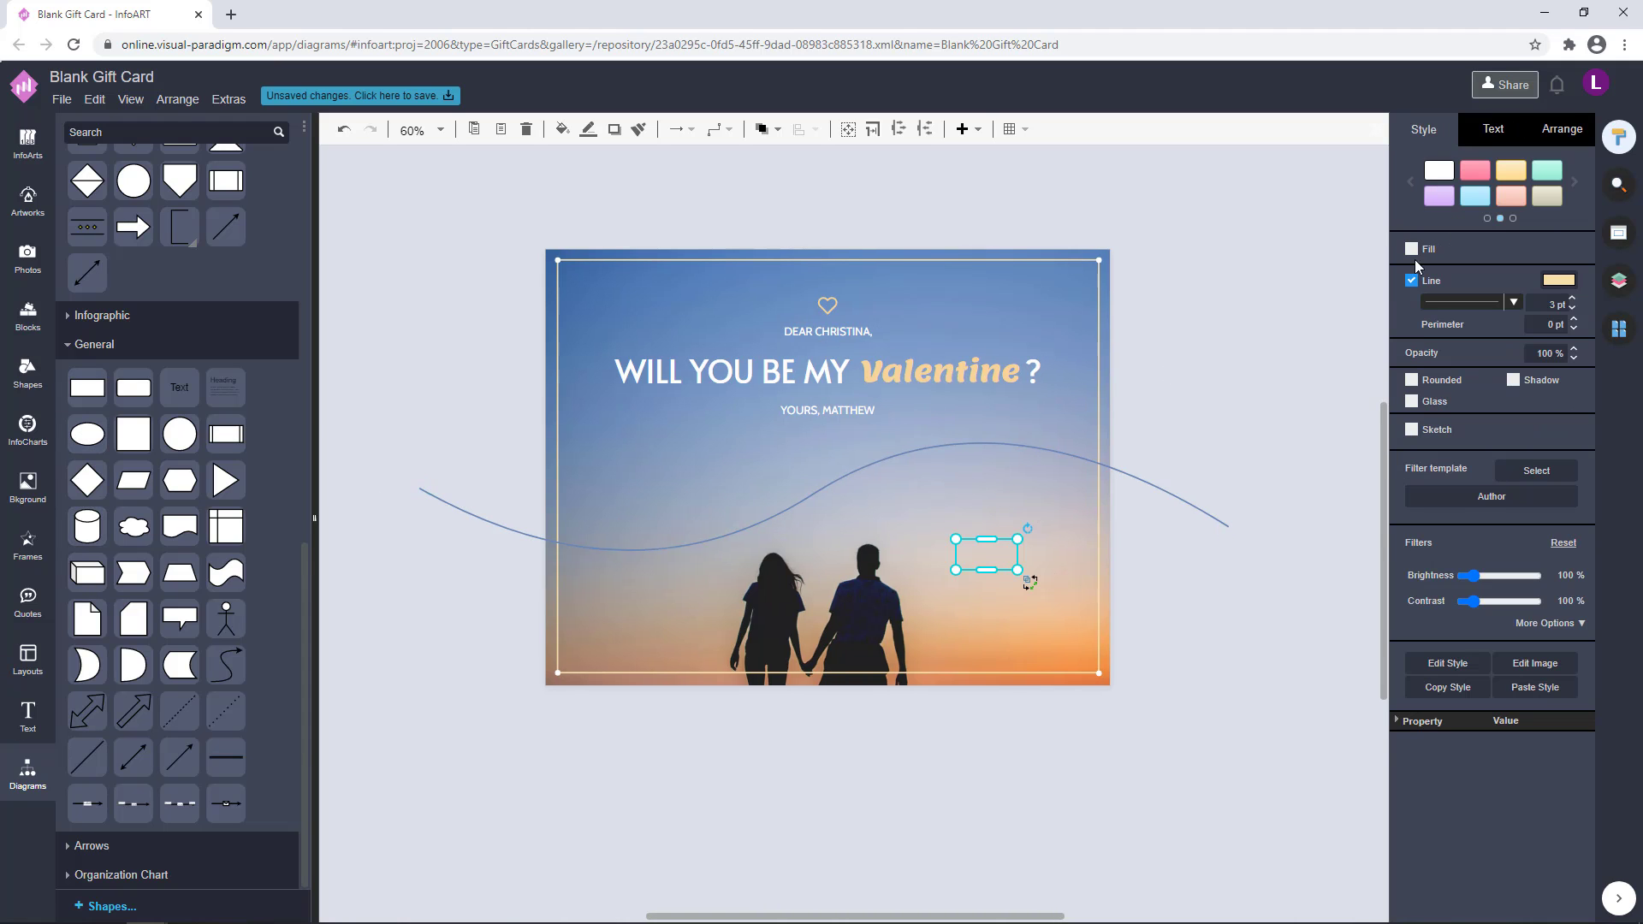
click(1412, 281)
click(1411, 248)
click(1559, 249)
click(1438, 417)
click(1585, 640)
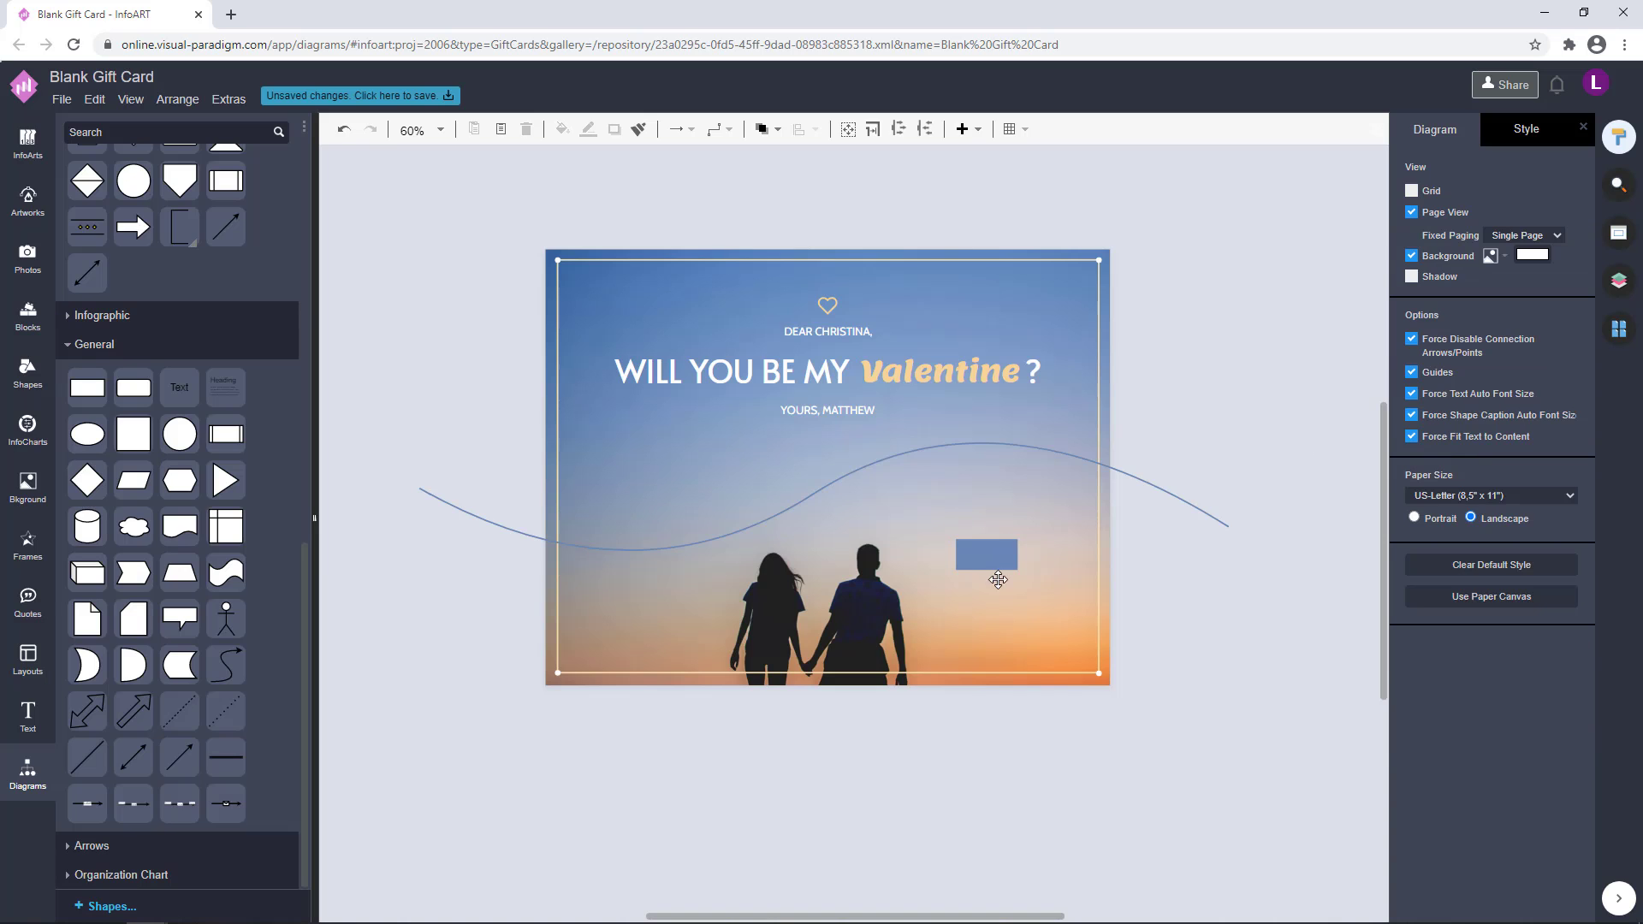
Flatten and widen the blue rectangle into a long bar between the couple and the right border
click(998, 554)
drag(997, 555, 1021, 587)
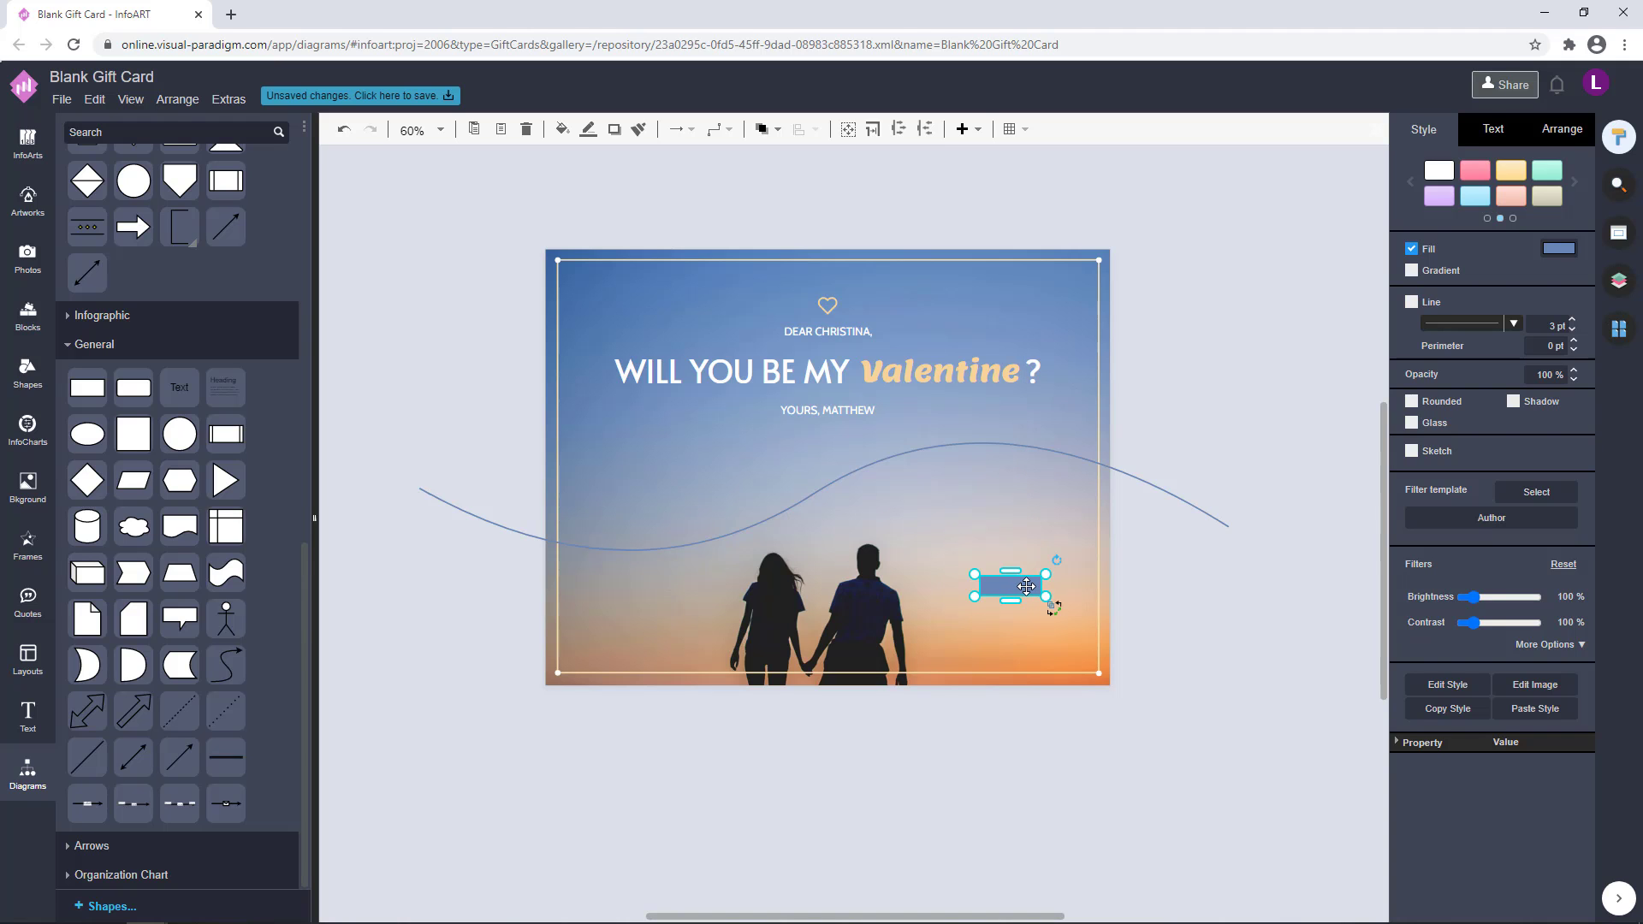
scroll(1026, 586, up, 5)
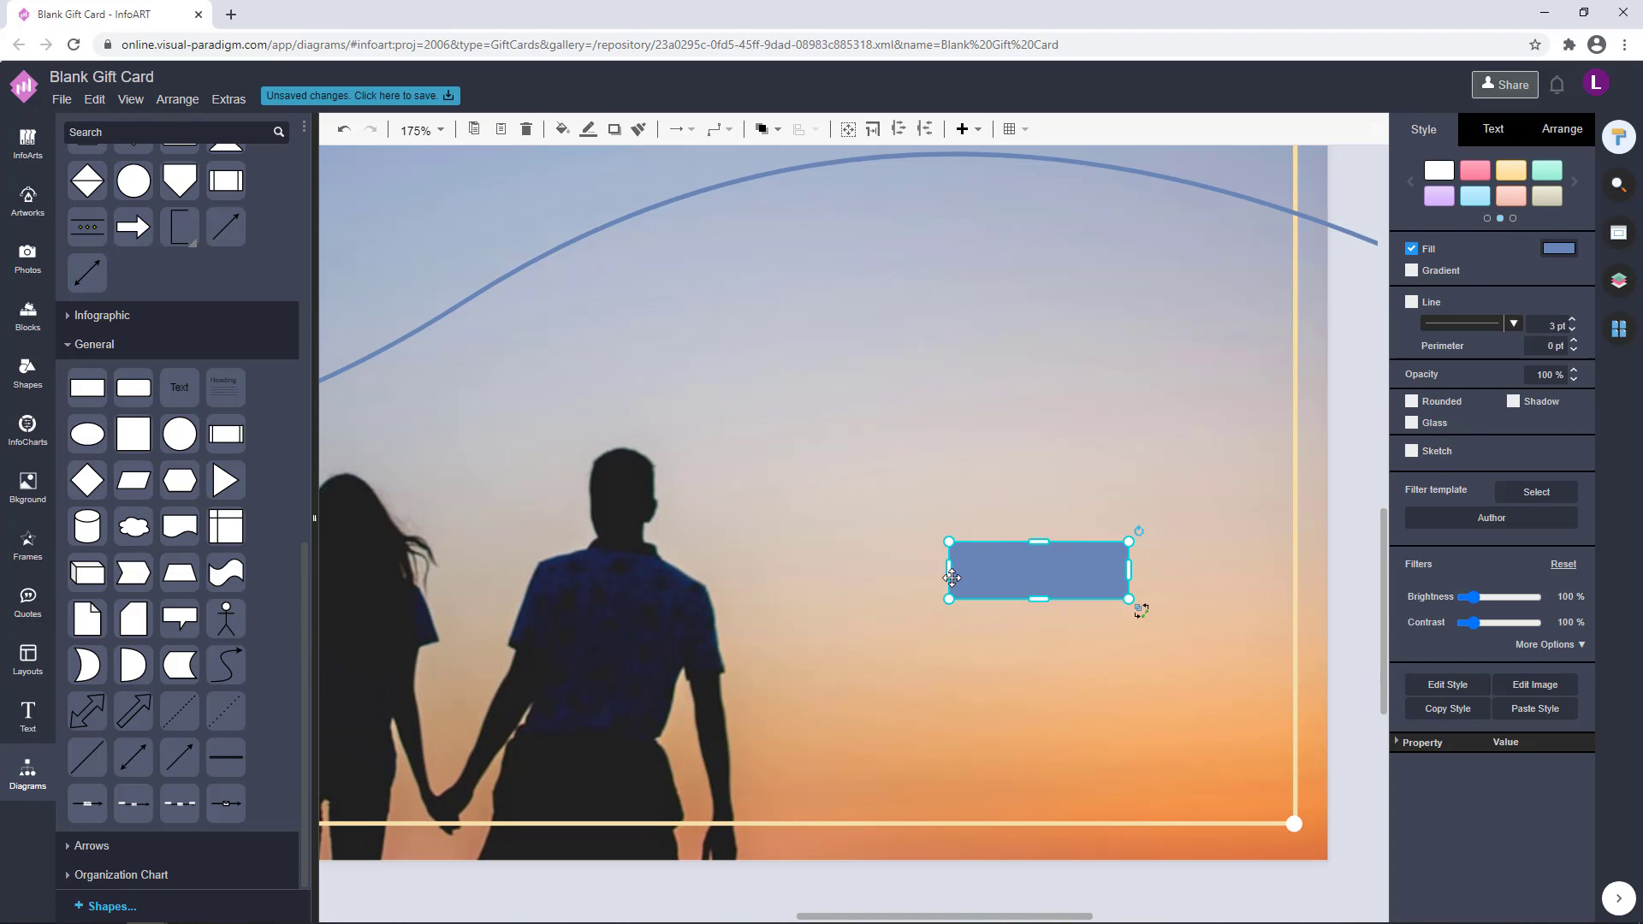
drag(1089, 567, 1210, 588)
drag(1032, 561, 1032, 531)
drag(1210, 573, 1228, 572)
scroll(1086, 561, down, 3)
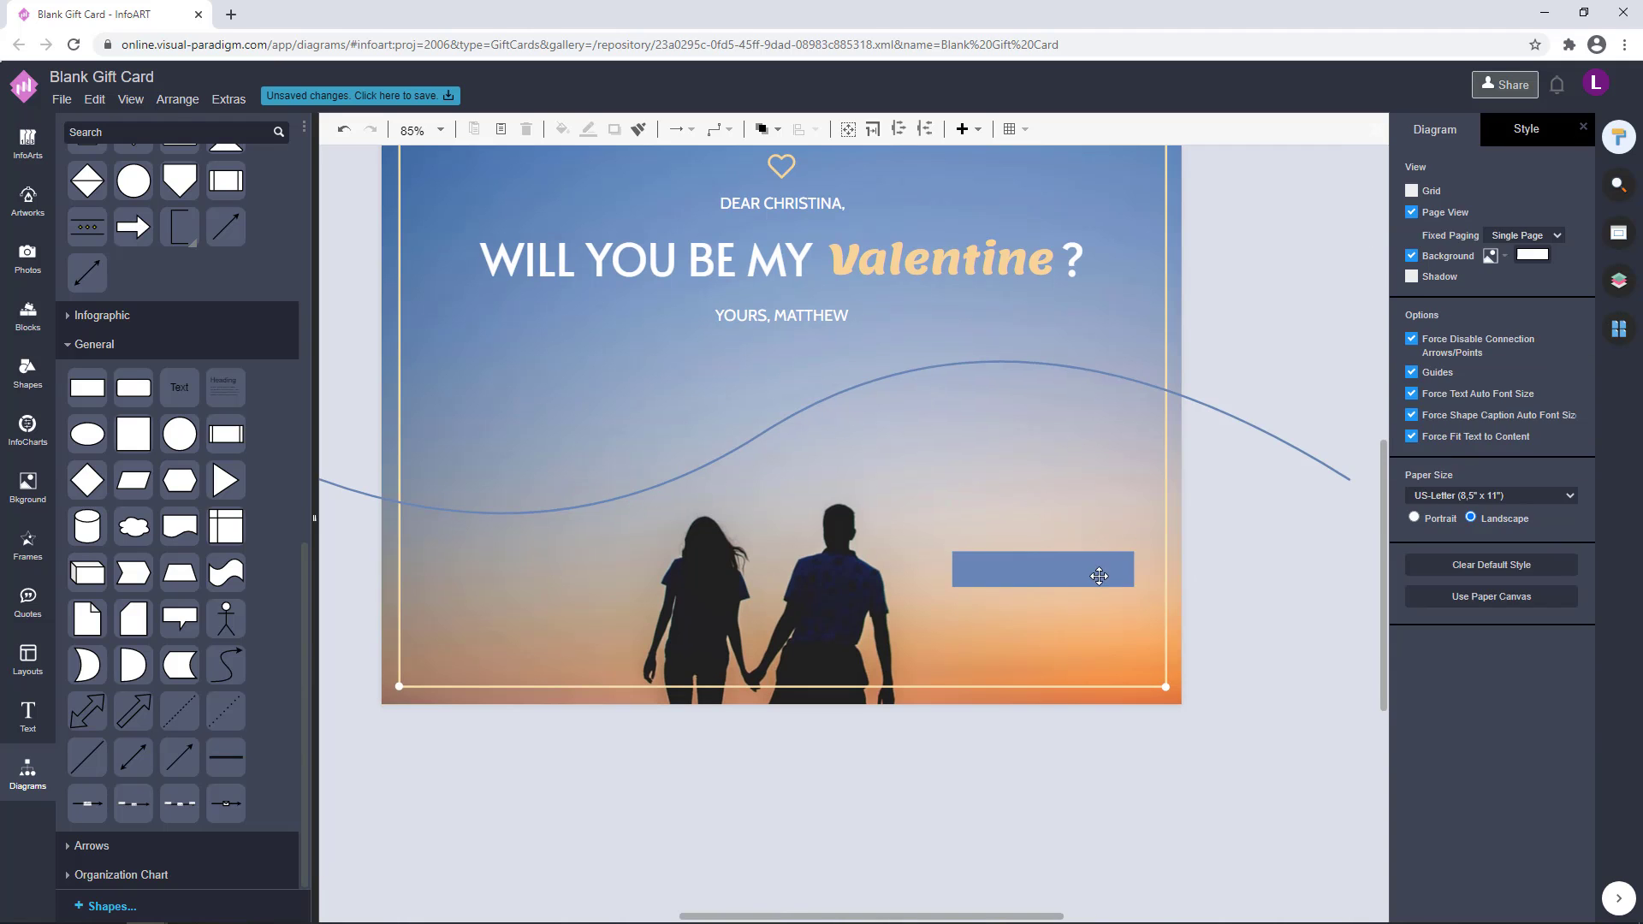
Duplicate the blue bar directly below itself and fill the copy with the peach F7D497
drag(1080, 566, 1069, 623)
click(1555, 250)
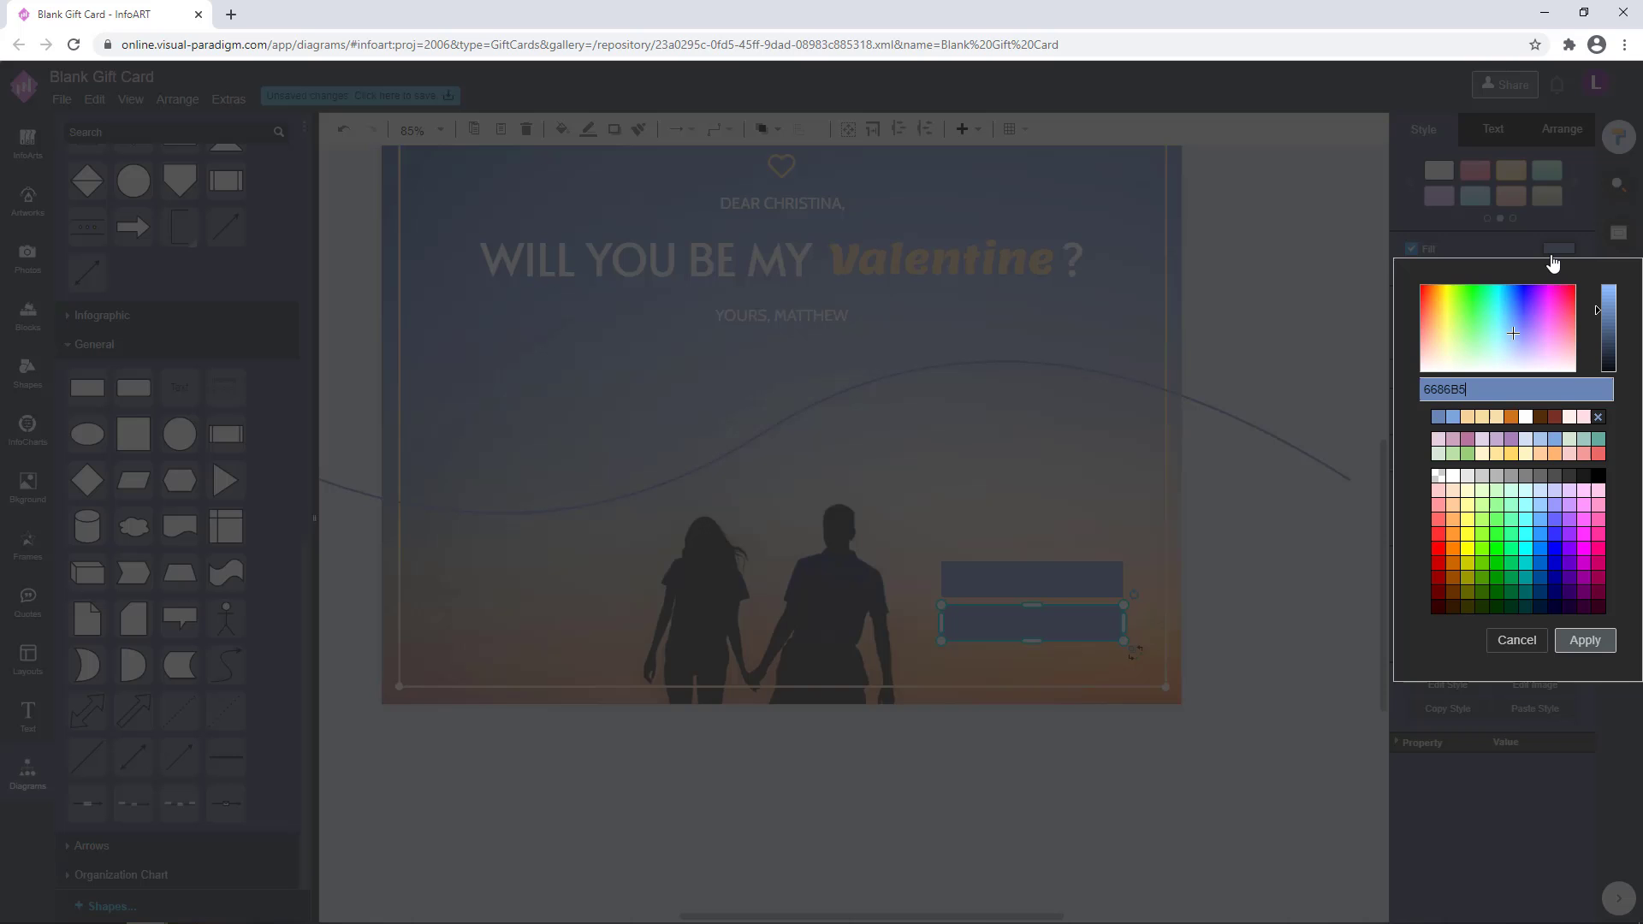
click(1480, 415)
click(1584, 640)
click(1316, 580)
scroll(1276, 603, down, 2)
Move the peach bar so it sits just above the blue bar, aligned with it
drag(1275, 619, 1242, 666)
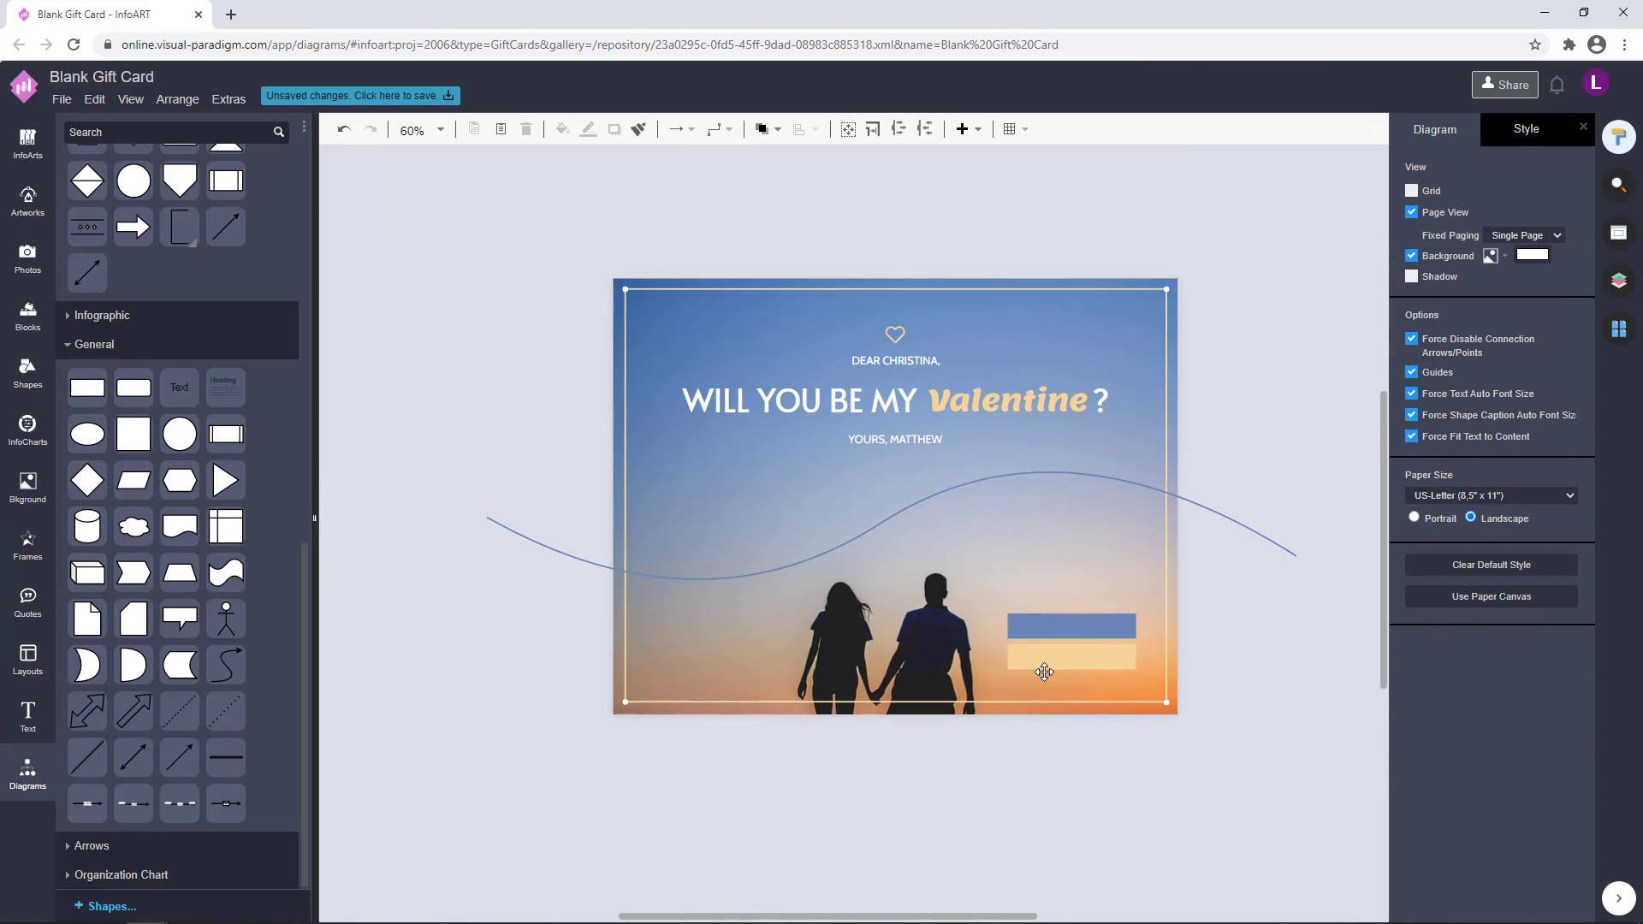
drag(1043, 672, 1043, 596)
key(ctrl+z)
drag(1107, 656, 1107, 592)
click(1273, 659)
scroll(1272, 658, right, 1)
Change the peach bar's fill to the blue 6686B5 so both bars match
click(1050, 600)
click(1557, 249)
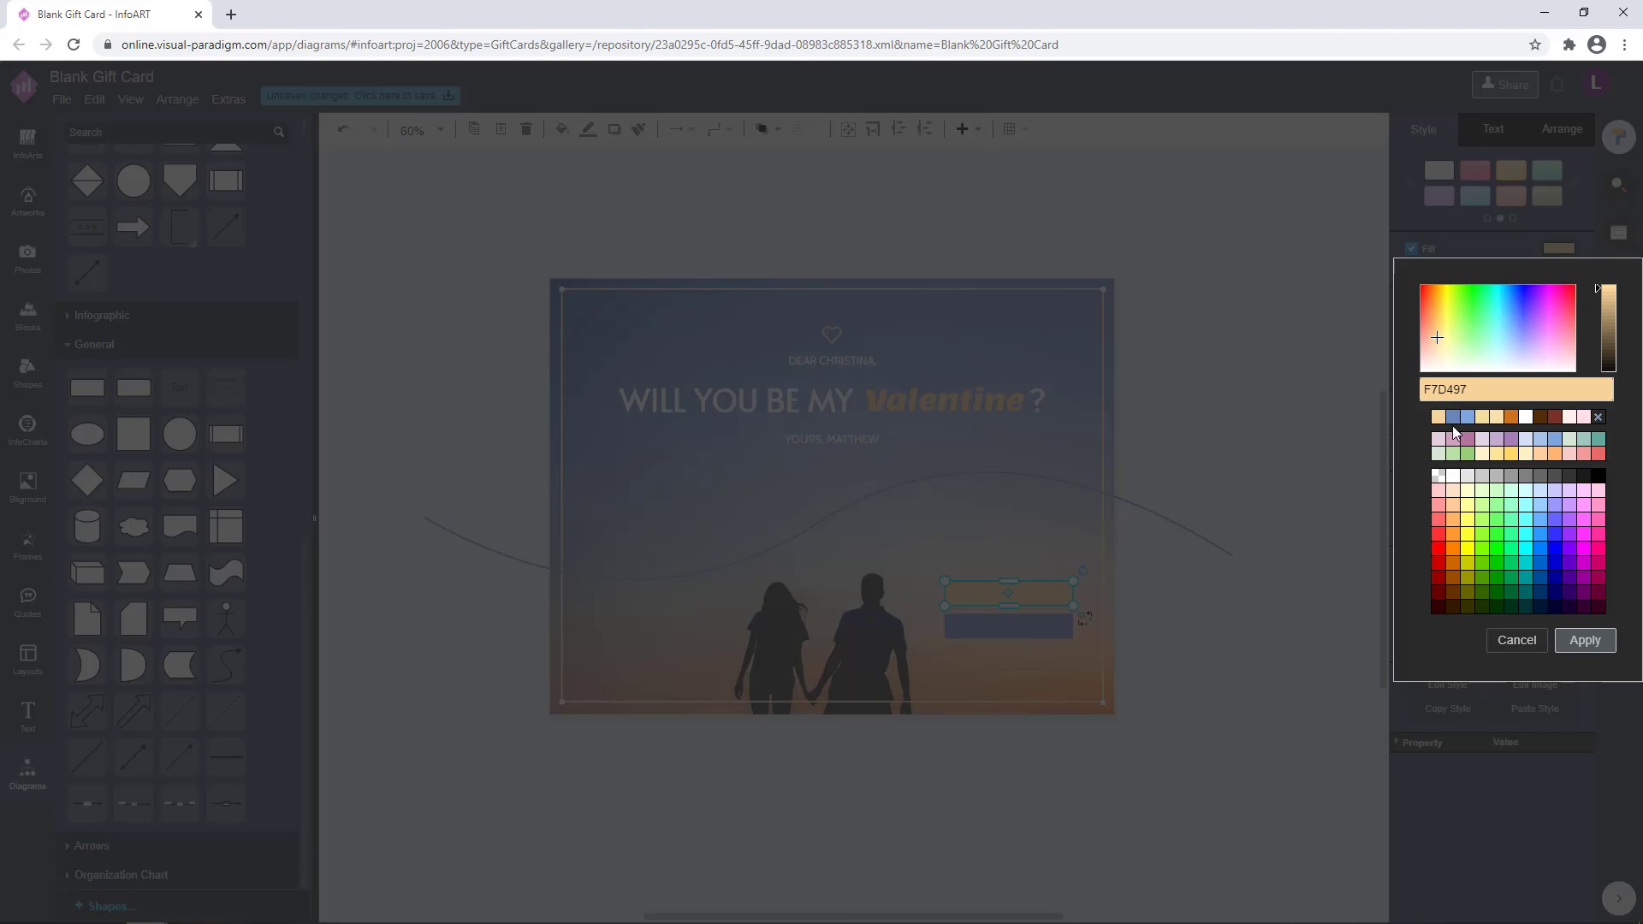
click(1452, 419)
click(1585, 640)
Move both blue bars down together near the card's lower-right corner, inside the border
shift+click(1061, 626)
drag(1061, 626, 1061, 670)
click(1184, 634)
click(1064, 637)
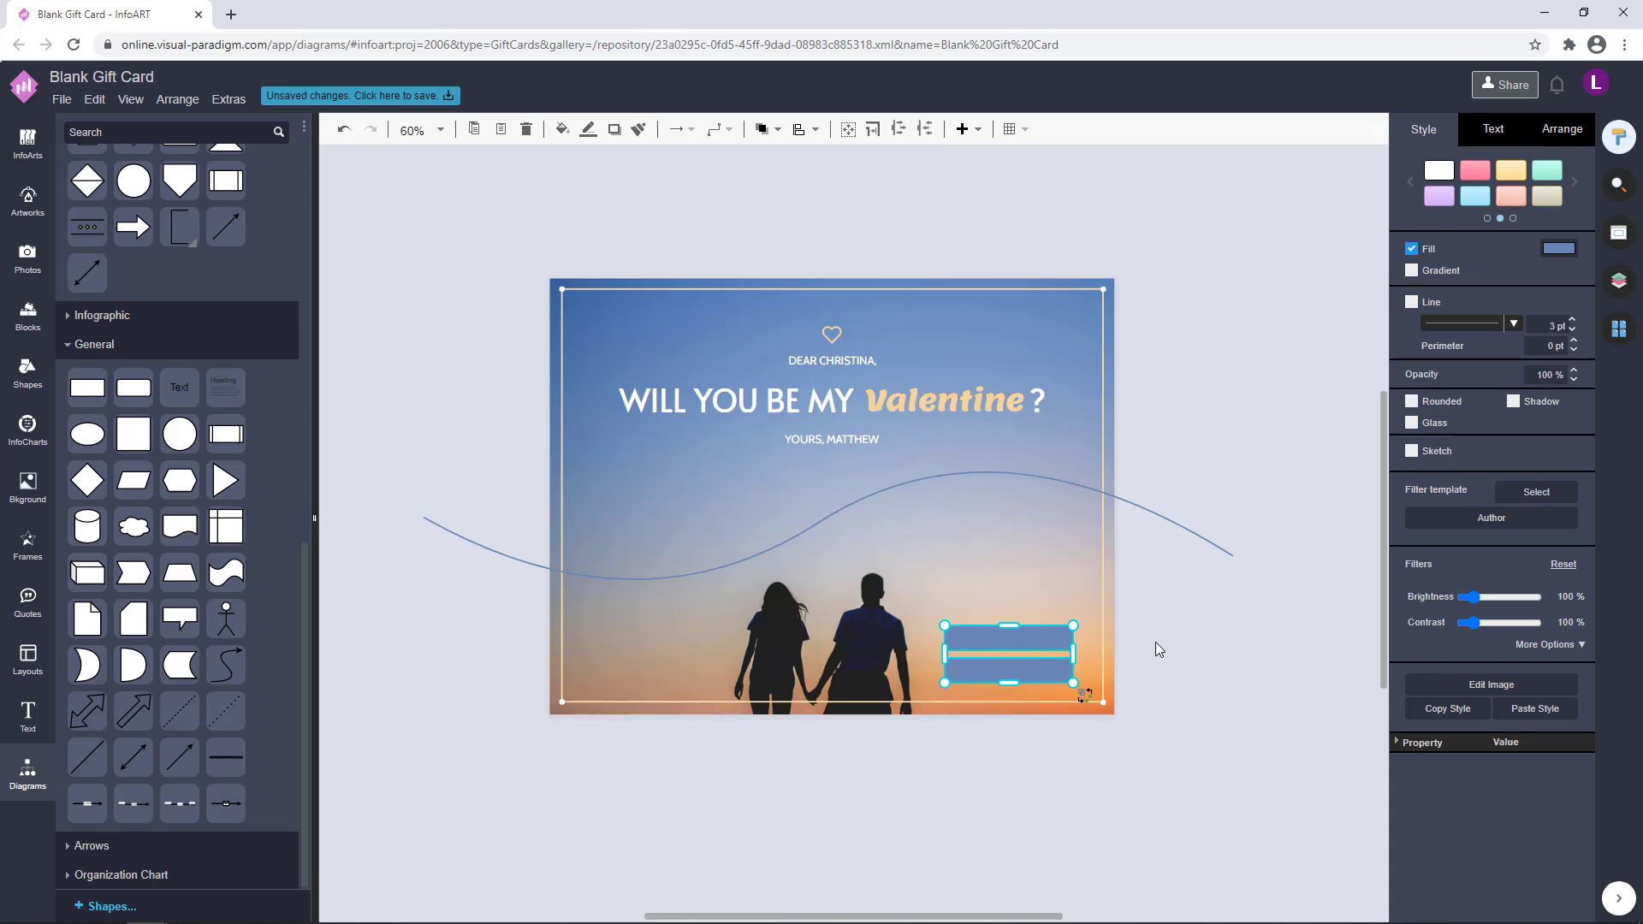
click(1177, 648)
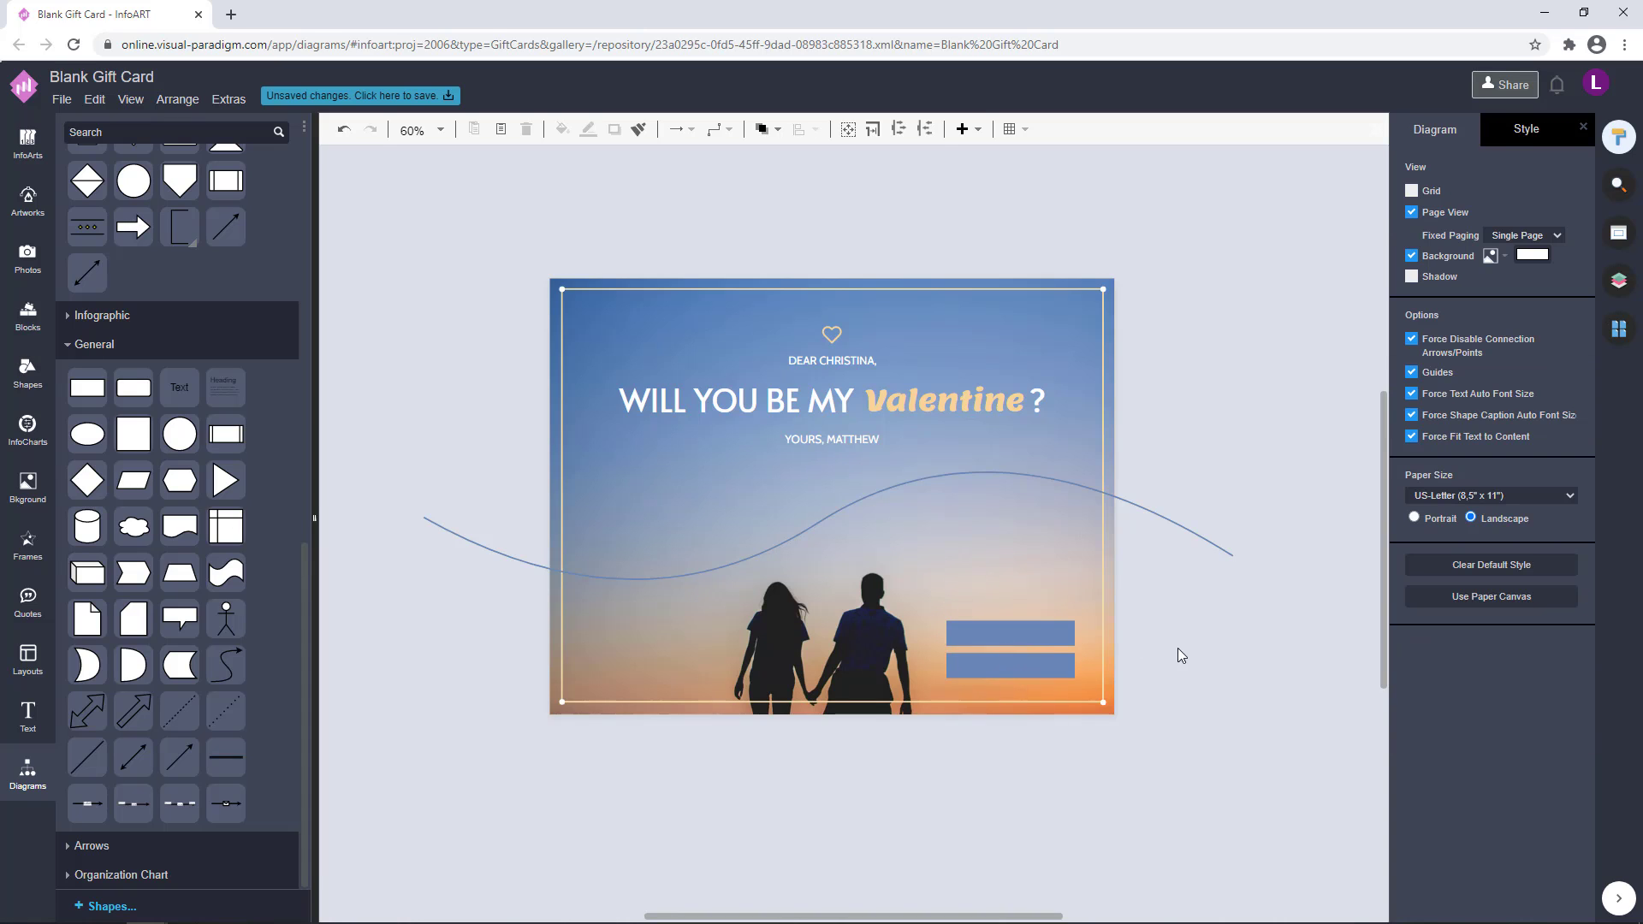
scroll(1178, 648, right, 1)
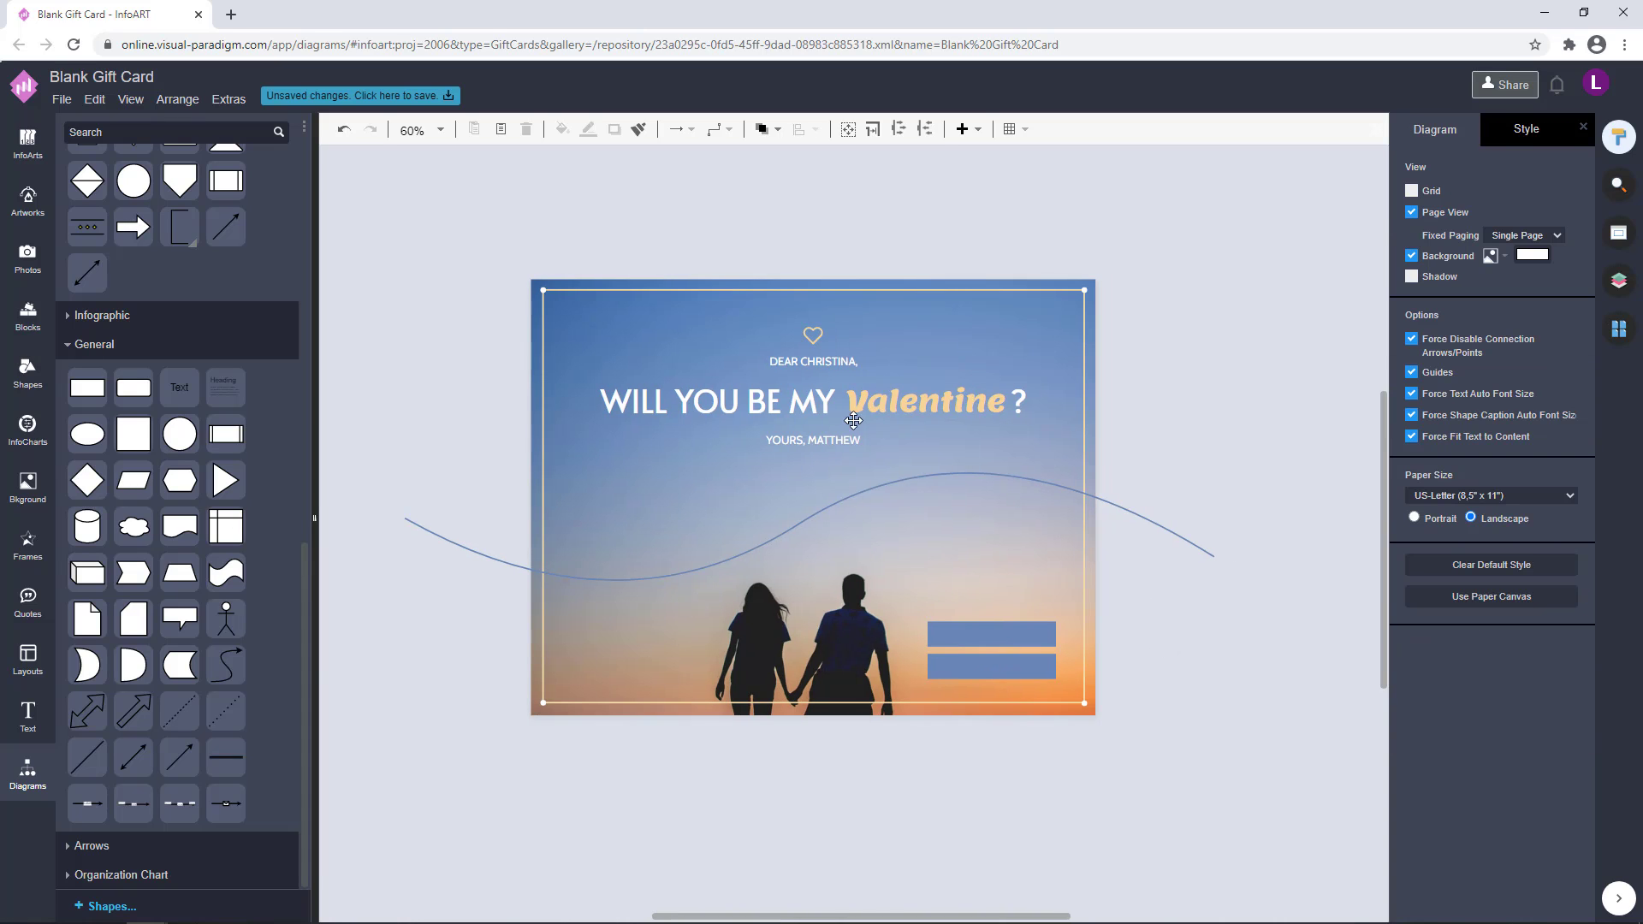
Copy the WILL YOU BE MY text down beside the blue bars, change the copy to "TO:" and narrow its box
ctrl+drag(756, 399, 881, 603)
double_click(943, 590)
text(TO:)
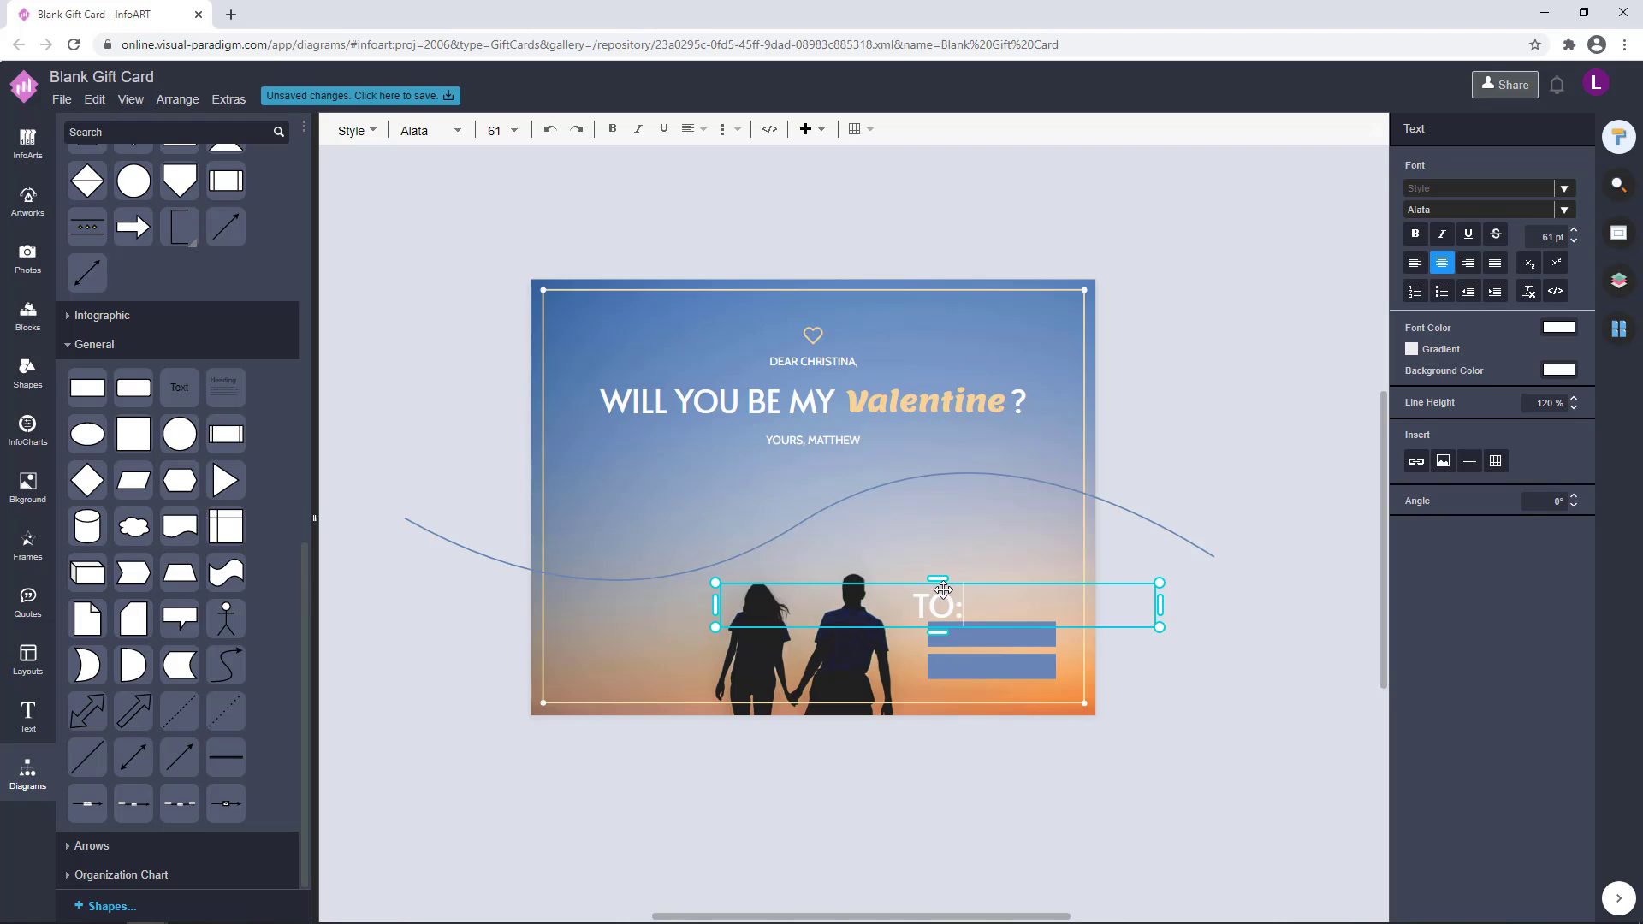
drag(1159, 605, 1104, 614)
scroll(702, 642, up, 3)
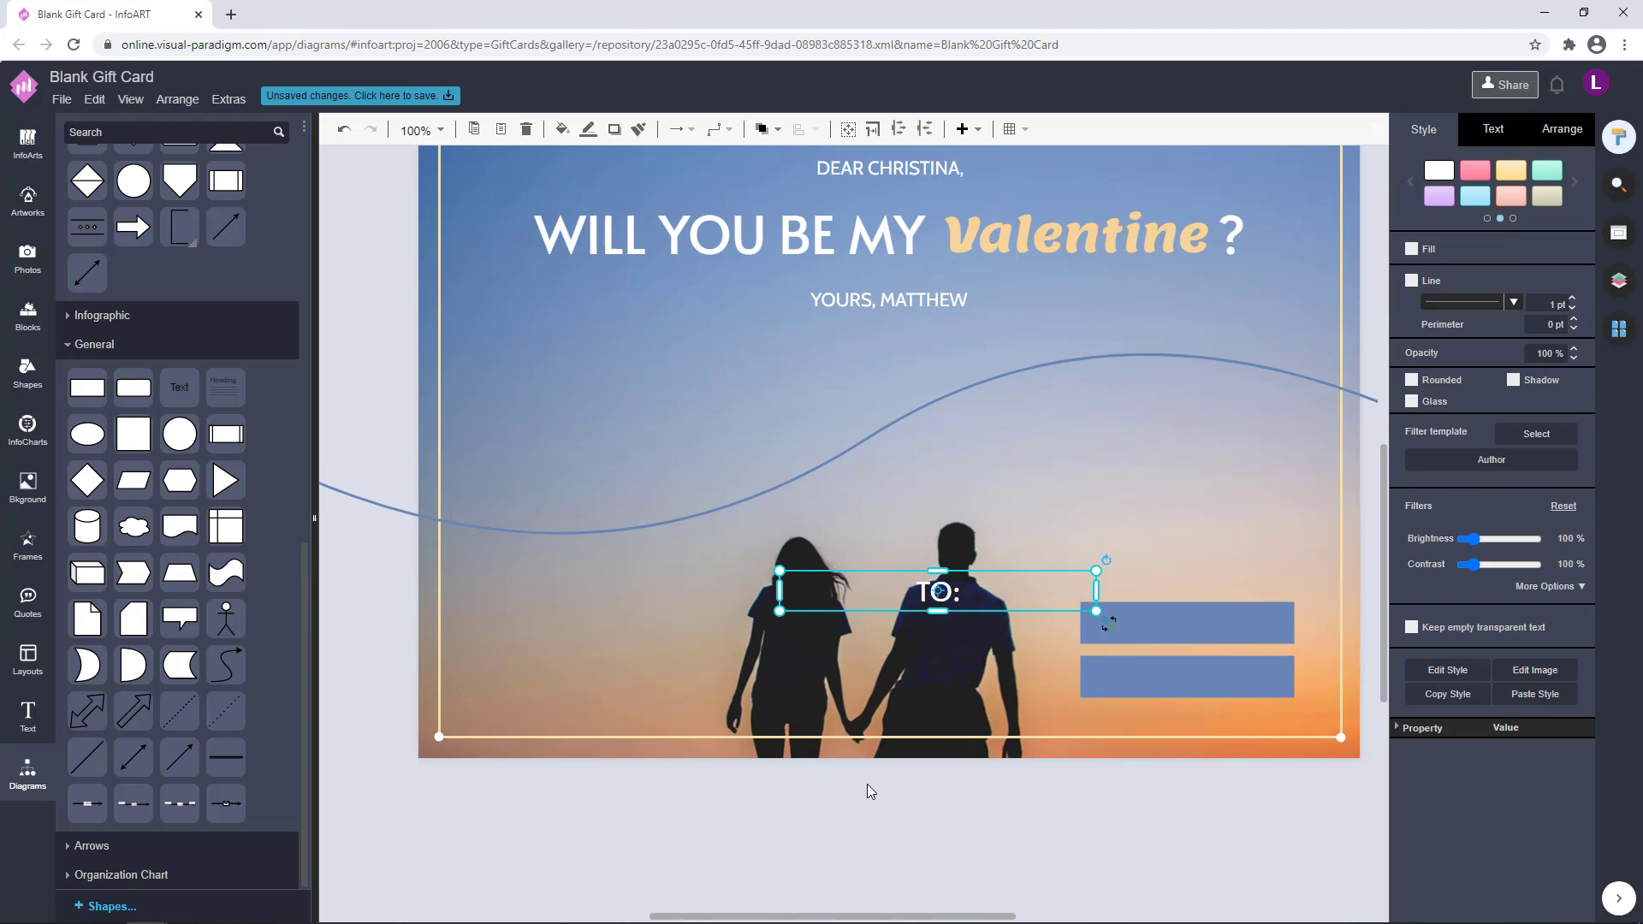
Place the TO: label on the upper blue bar and a copy reading "FROM:" on the lower bar
key(ctrl+z)
click(868, 787)
drag(748, 590, 1149, 665)
click(1148, 819)
scroll(1027, 682, up, 4)
double_click(1060, 669)
text(FROM:)
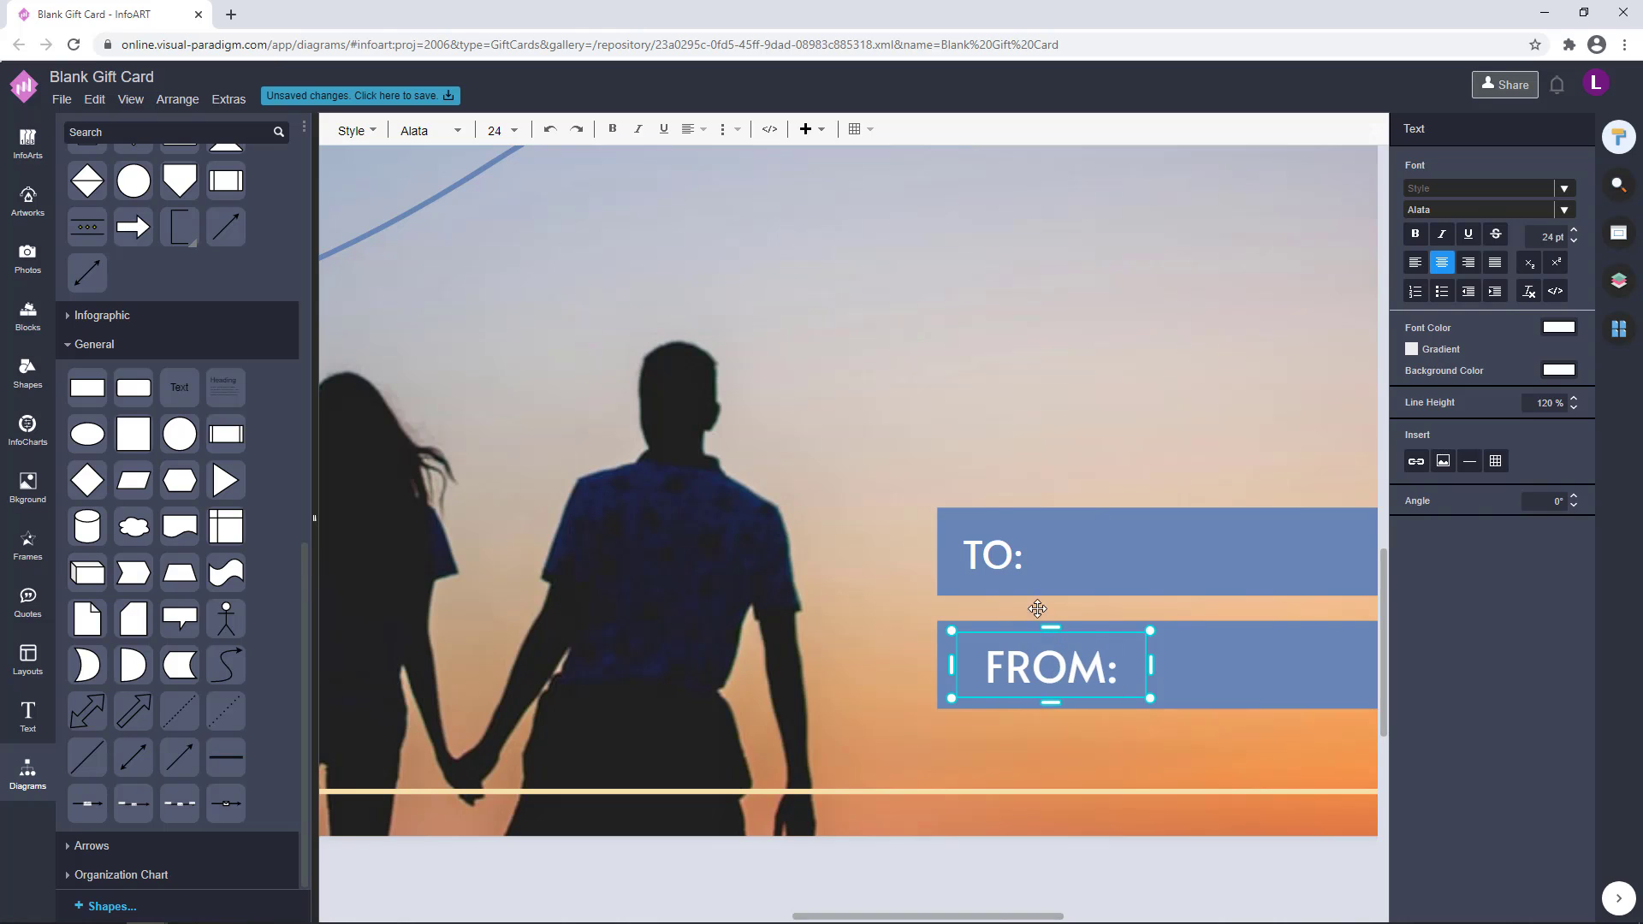
Set the FROM: label's font size to 21 pt and left-align it with the TO: label
double_click(1007, 562)
double_click(1058, 652)
drag(1537, 238, 1574, 231)
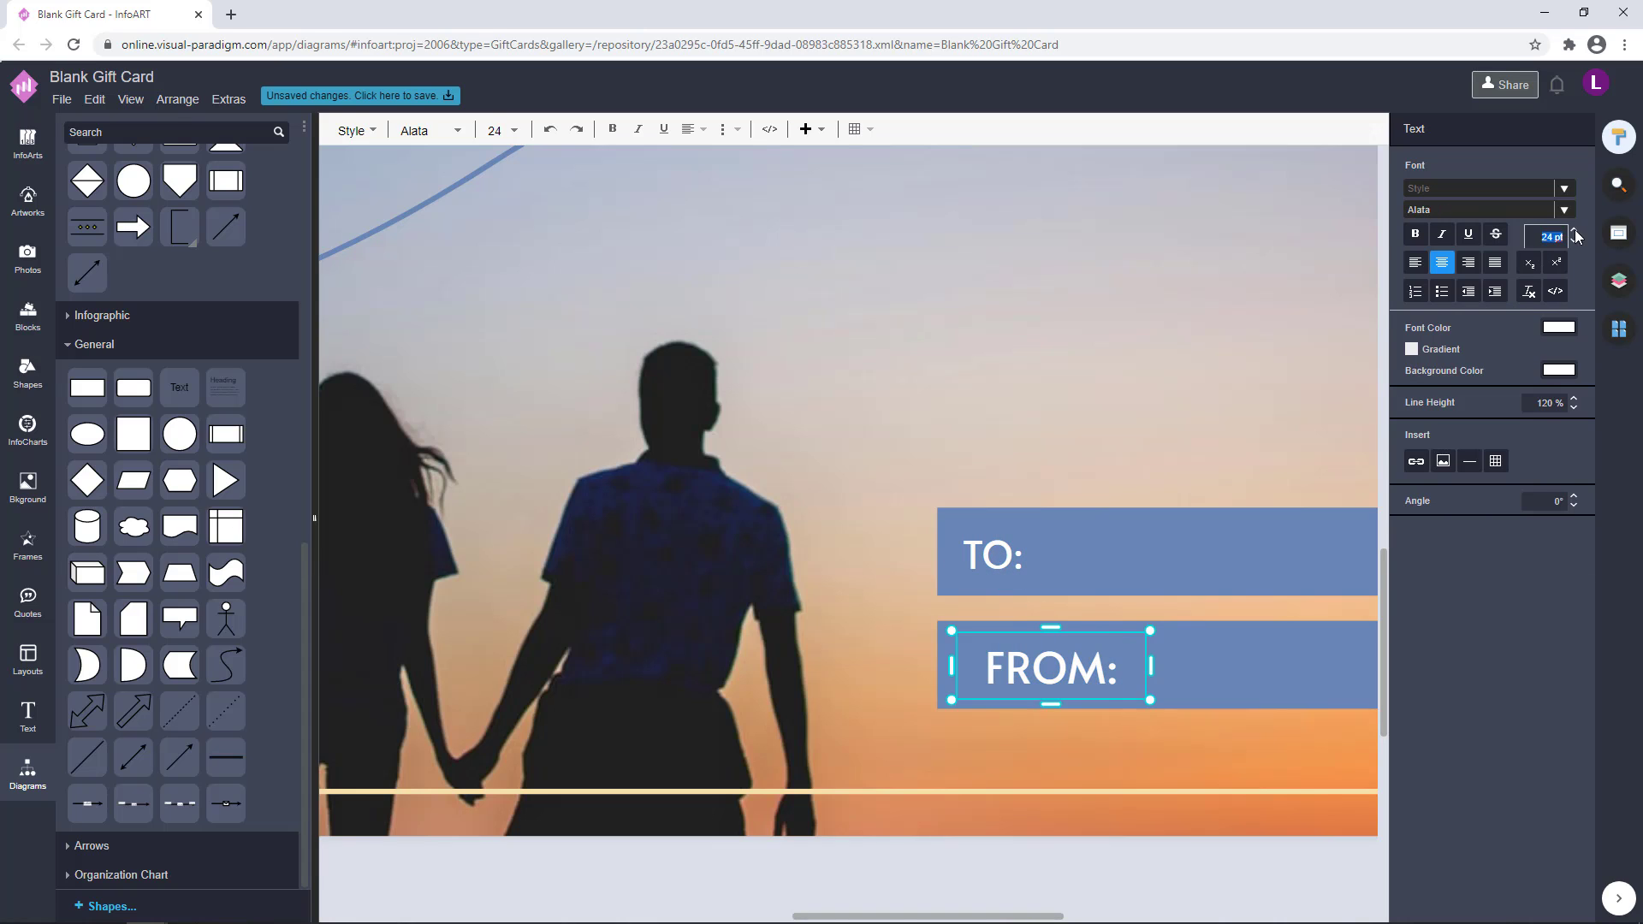
text(21)
key(Return)
click(991, 556)
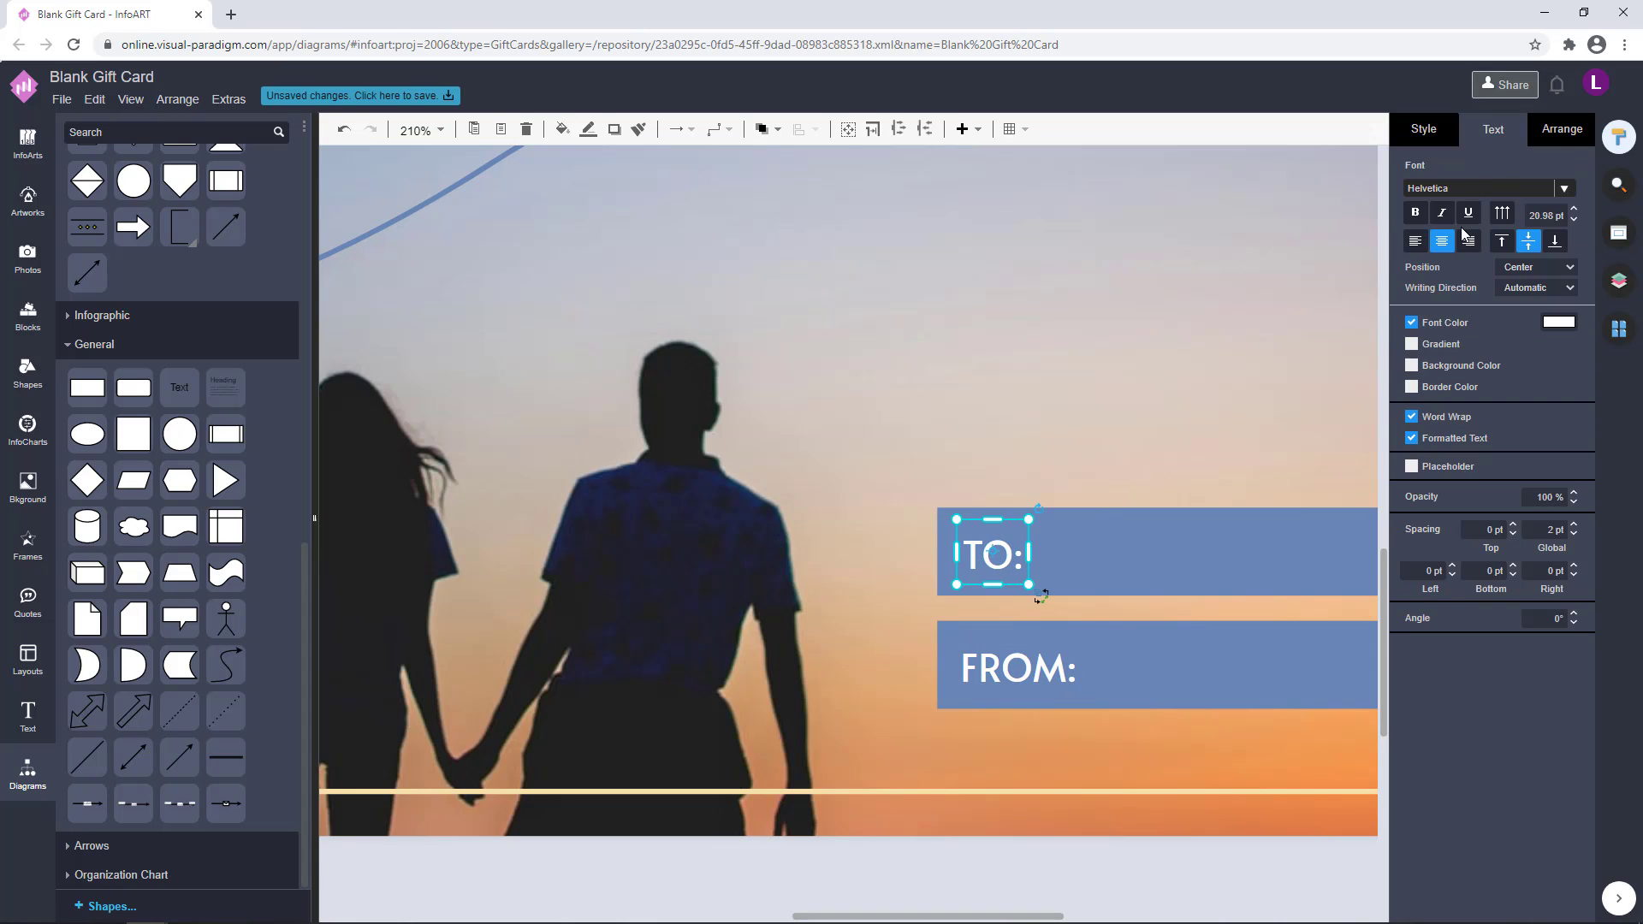
shift+click(1046, 654)
scroll(1050, 818, down, 5)
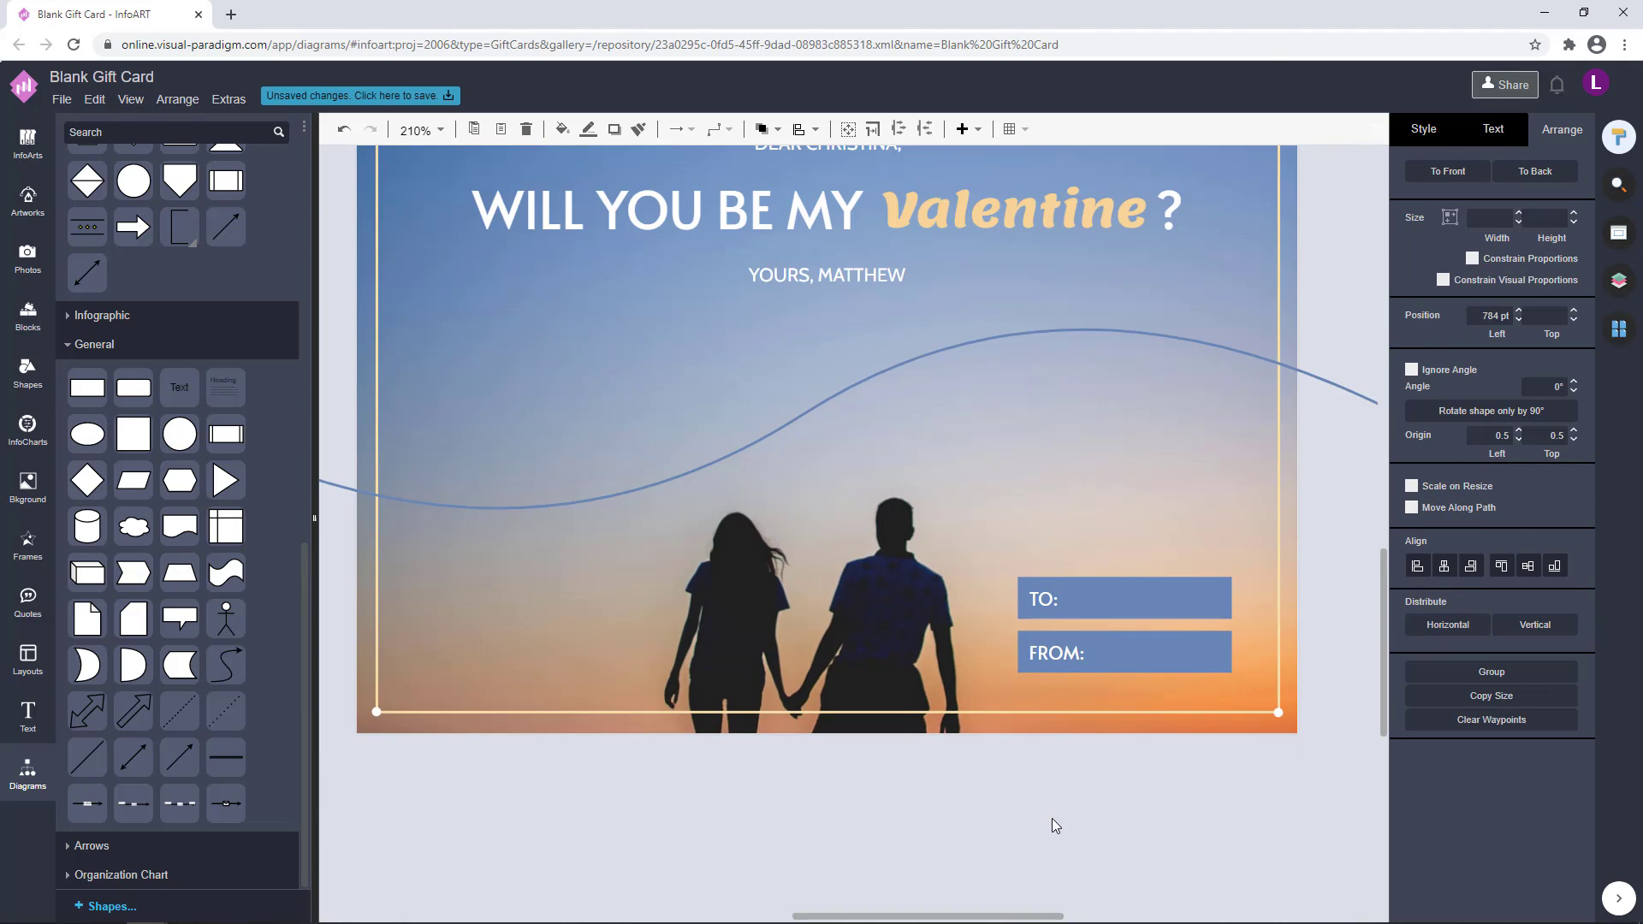
click(1073, 819)
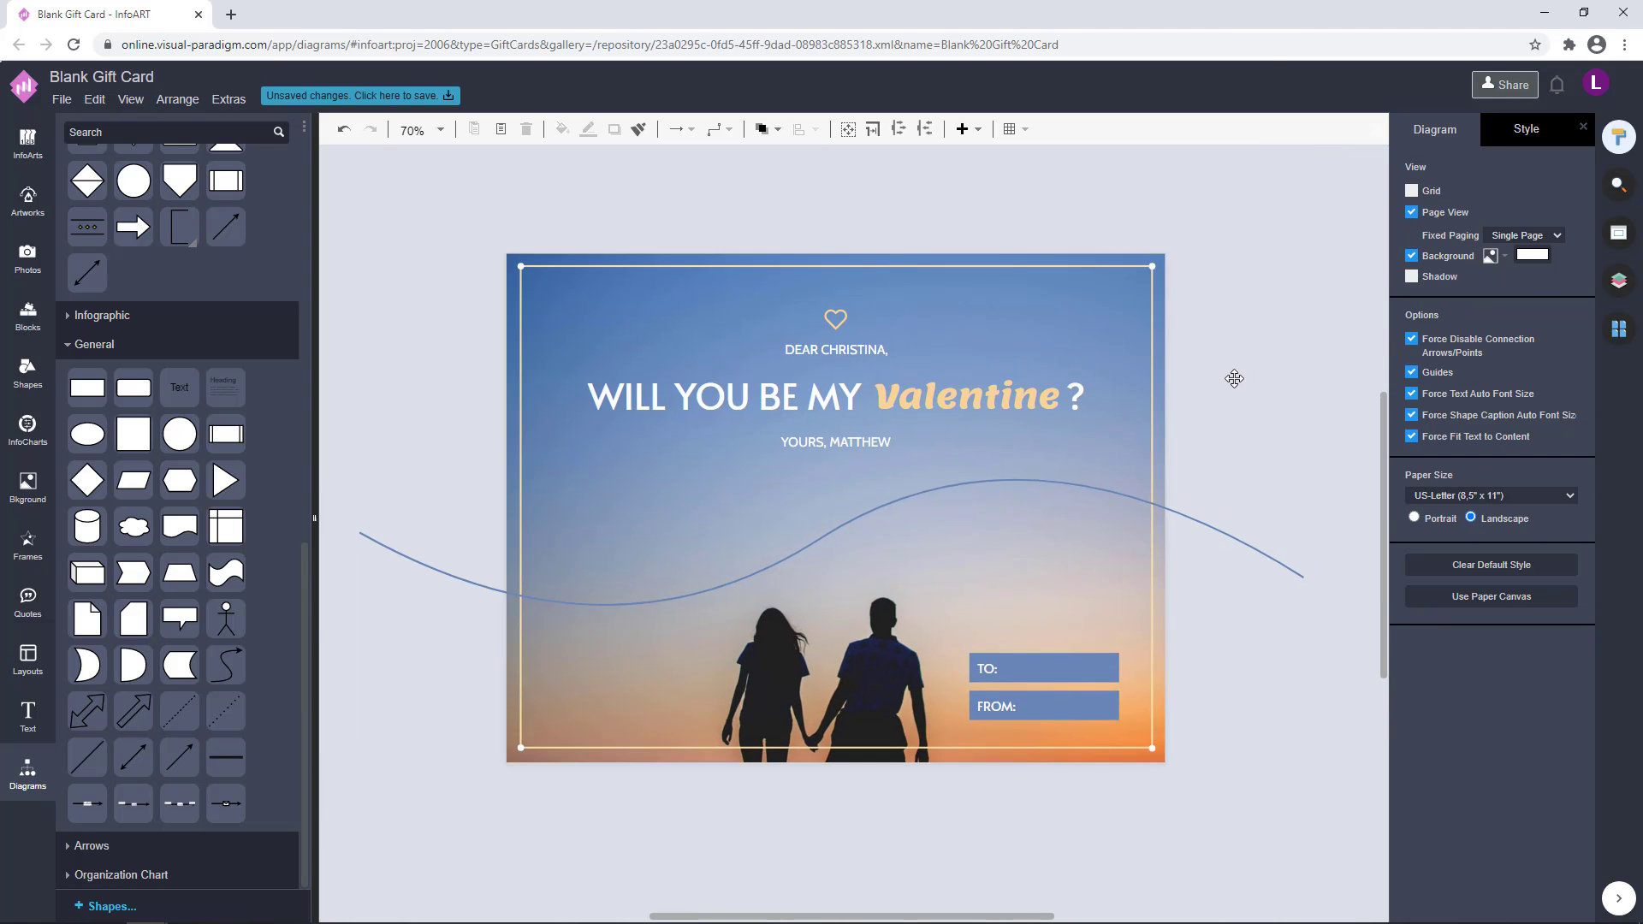
Change the font of the greeting line above and the sign-off line below the heading to Alatsi
scroll(1225, 381, up, 1)
double_click(661, 394)
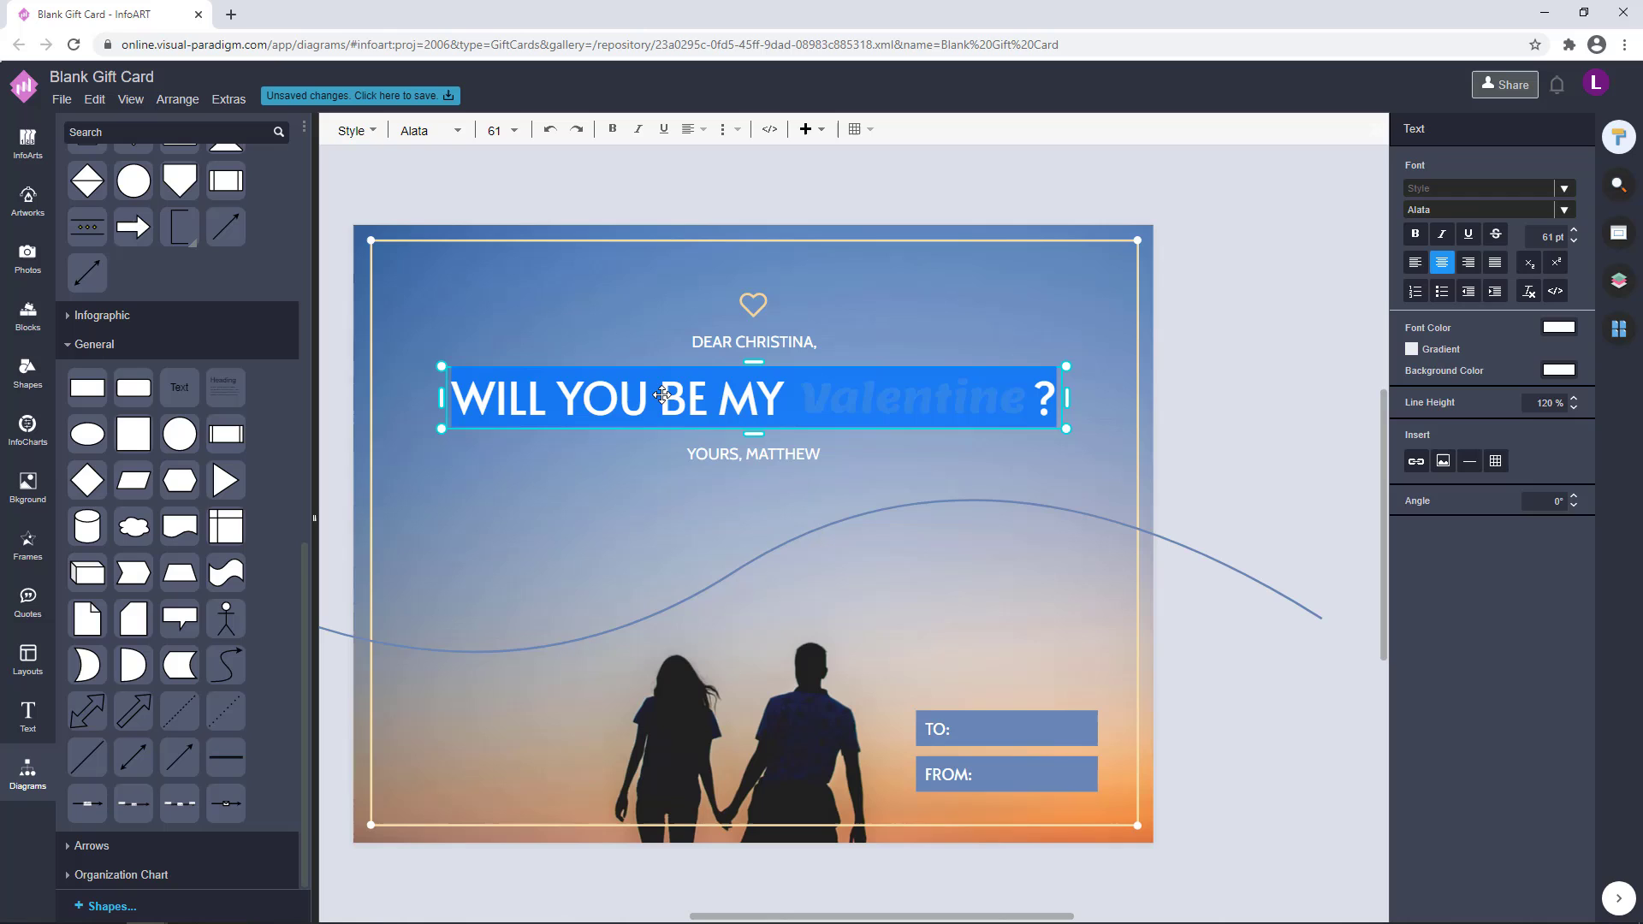
double_click(747, 461)
click(1209, 357)
click(762, 455)
shift+click(809, 342)
click(1492, 129)
click(1493, 188)
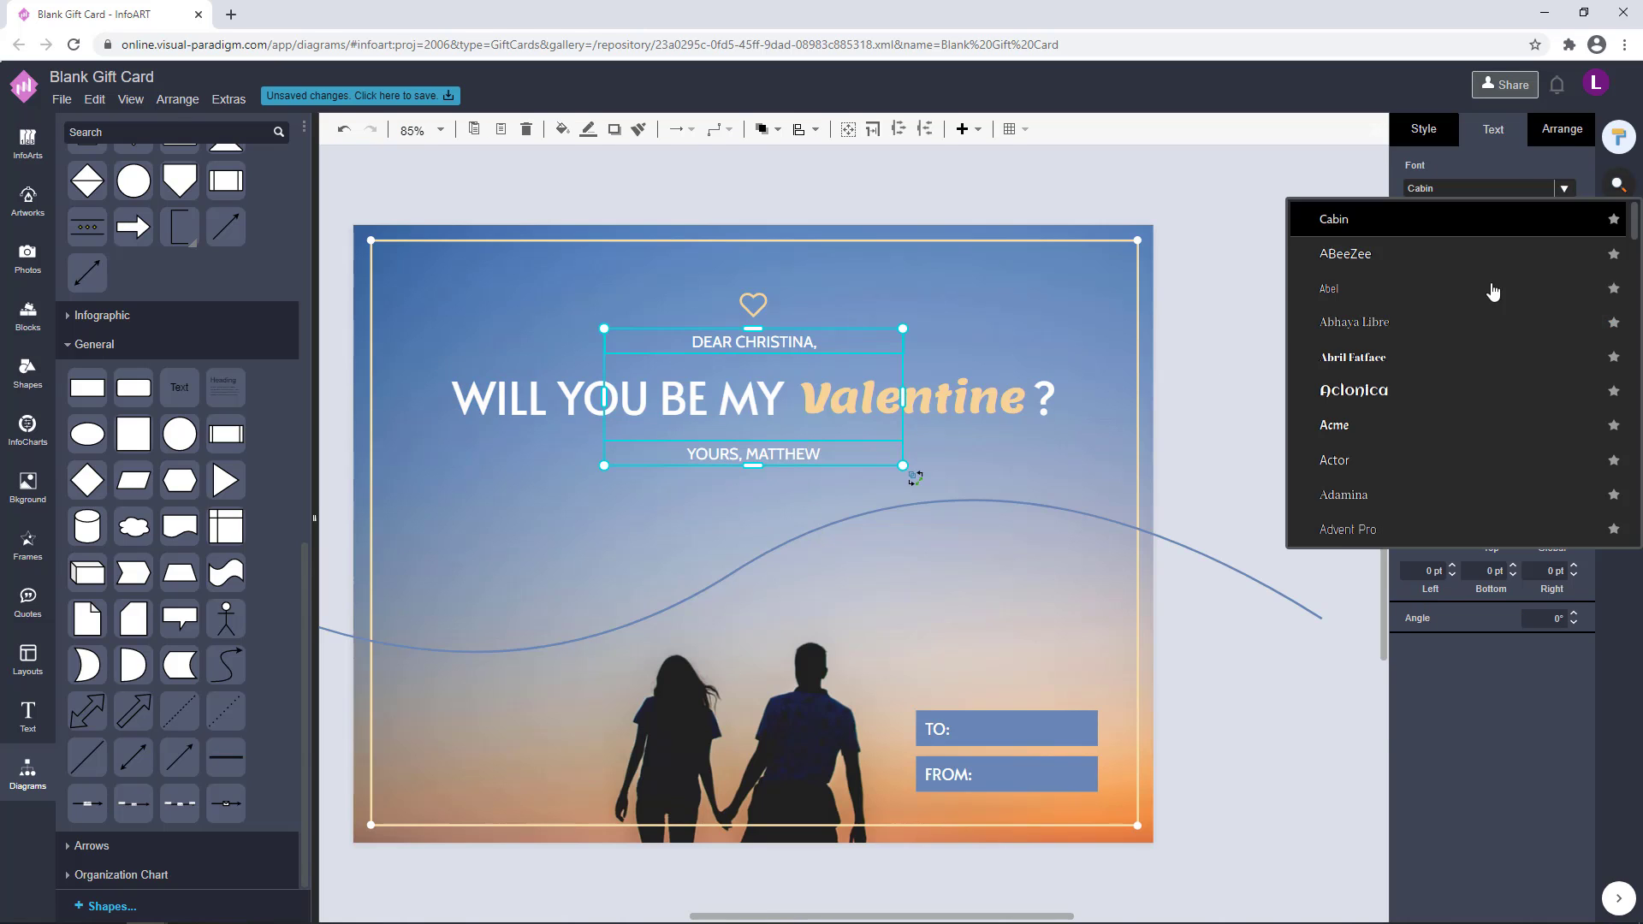
scroll(1492, 292, down, 4)
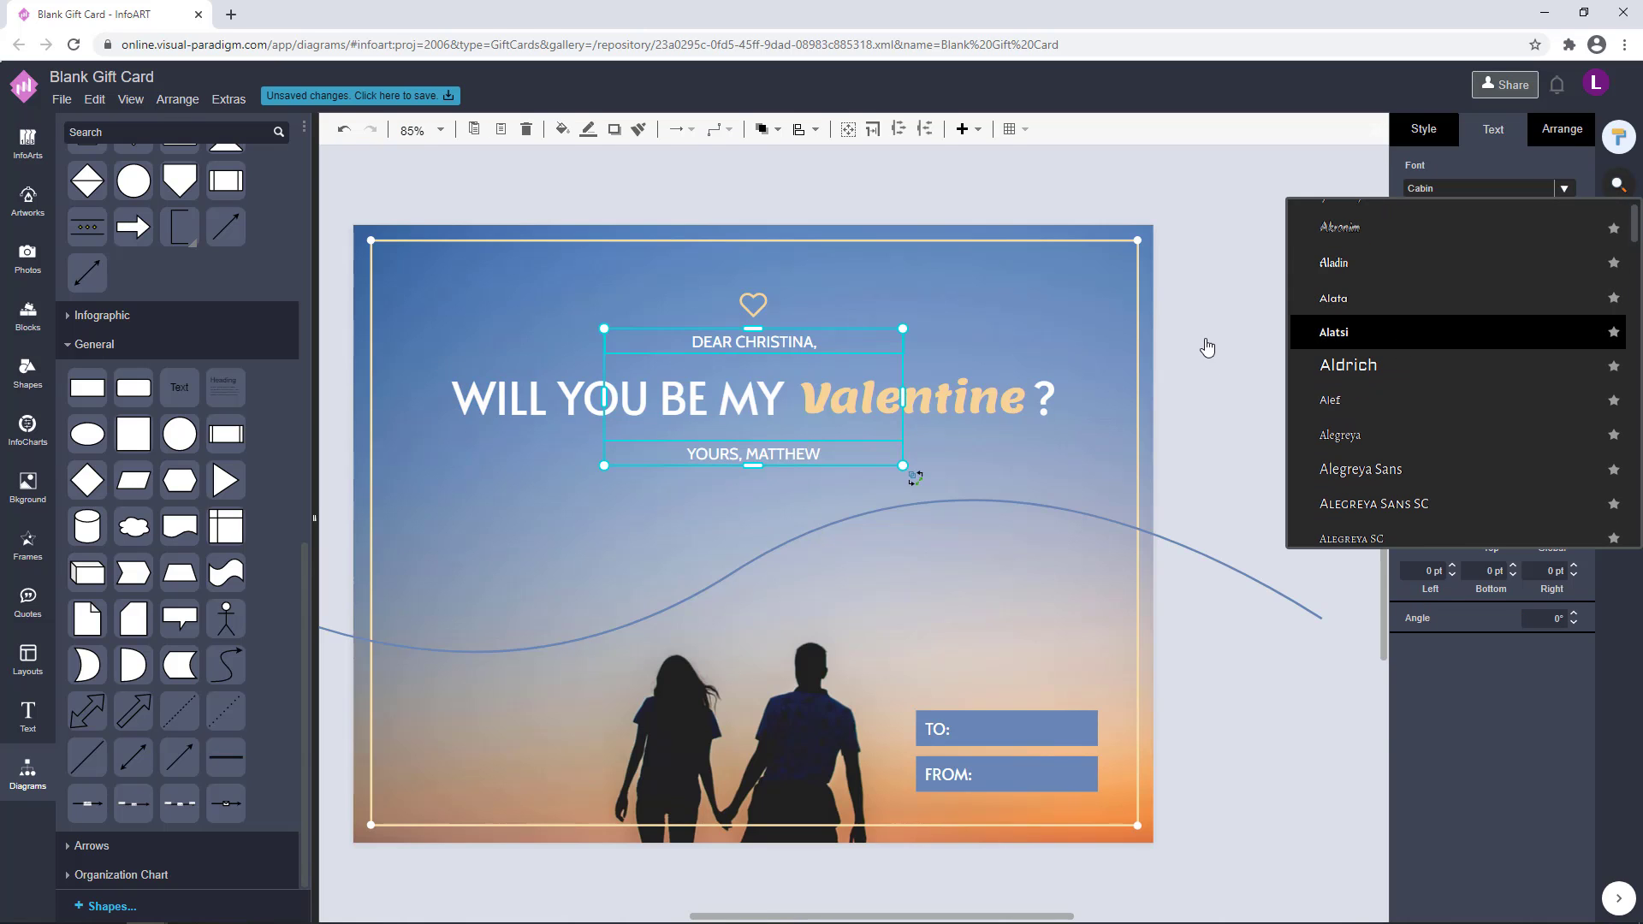
click(1335, 333)
click(1219, 320)
Set the font of both the greeting and sign-off lines to Alata to match the heading
click(794, 344)
shift+click(799, 444)
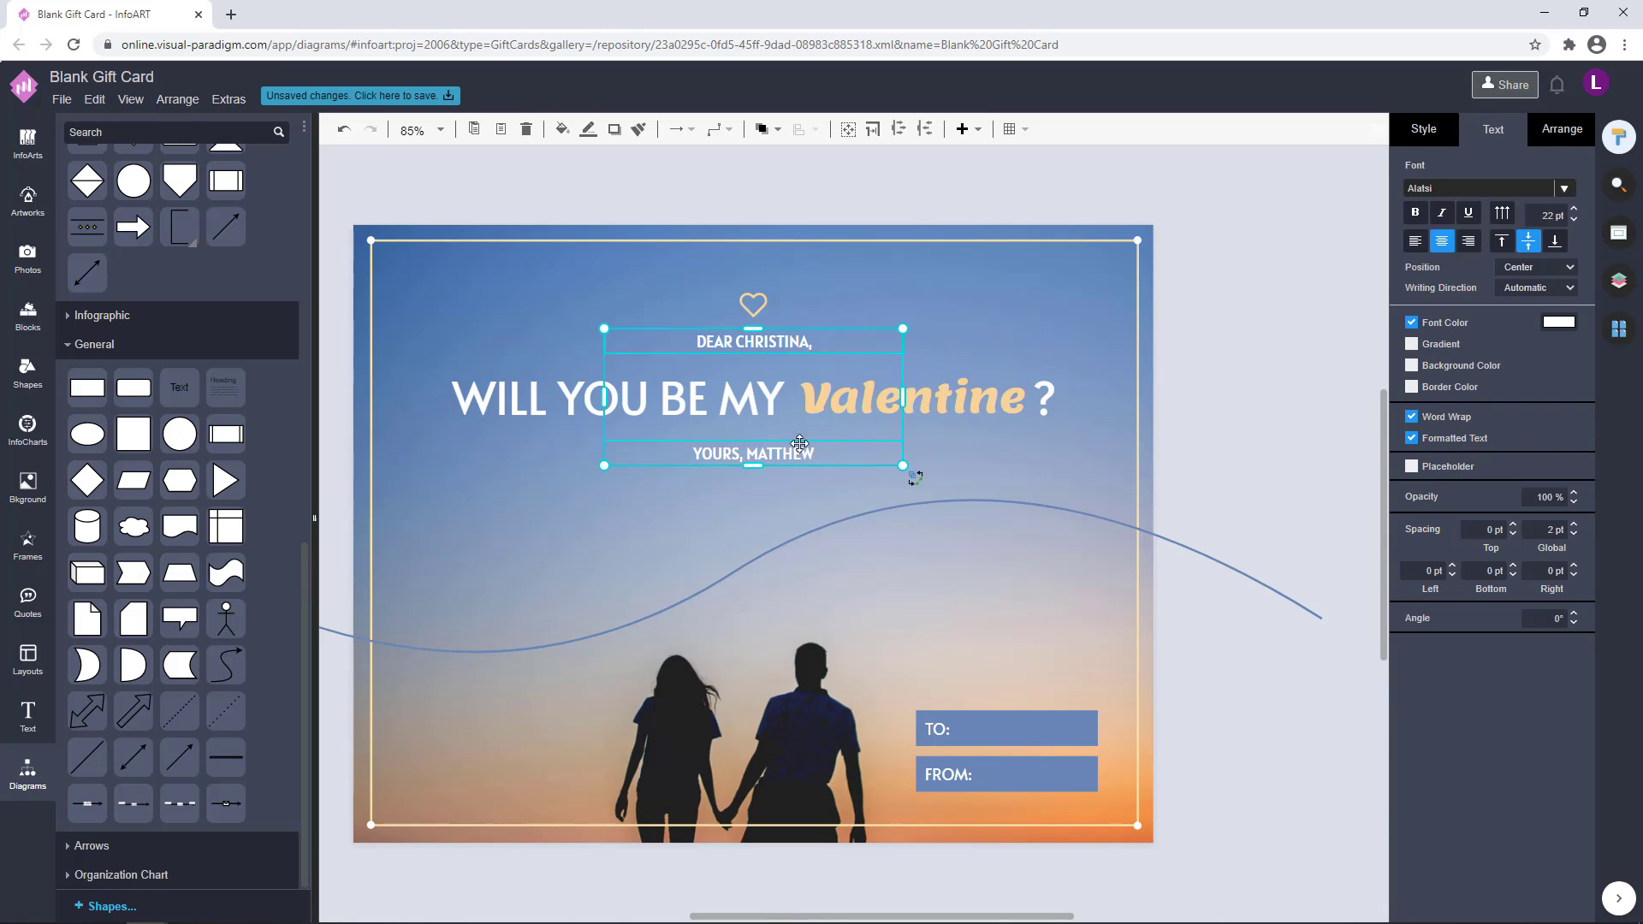
click(1562, 189)
scroll(1440, 322, down, 5)
scroll(1440, 324, up, 5)
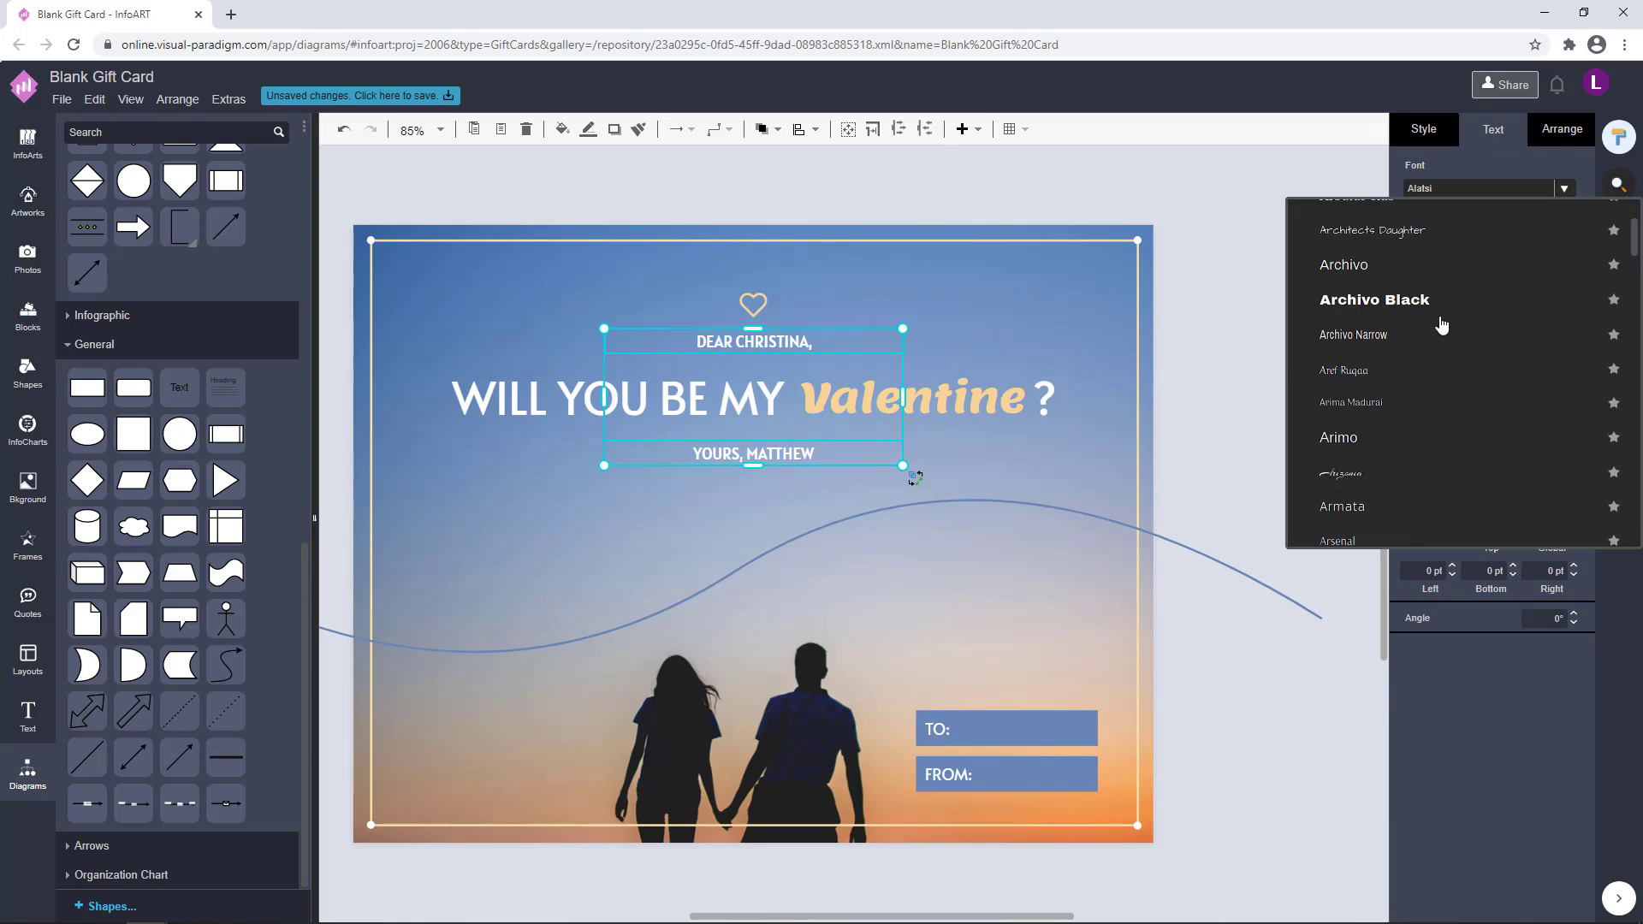
scroll(1440, 325, down, 11)
scroll(1440, 324, up, 15)
click(1439, 301)
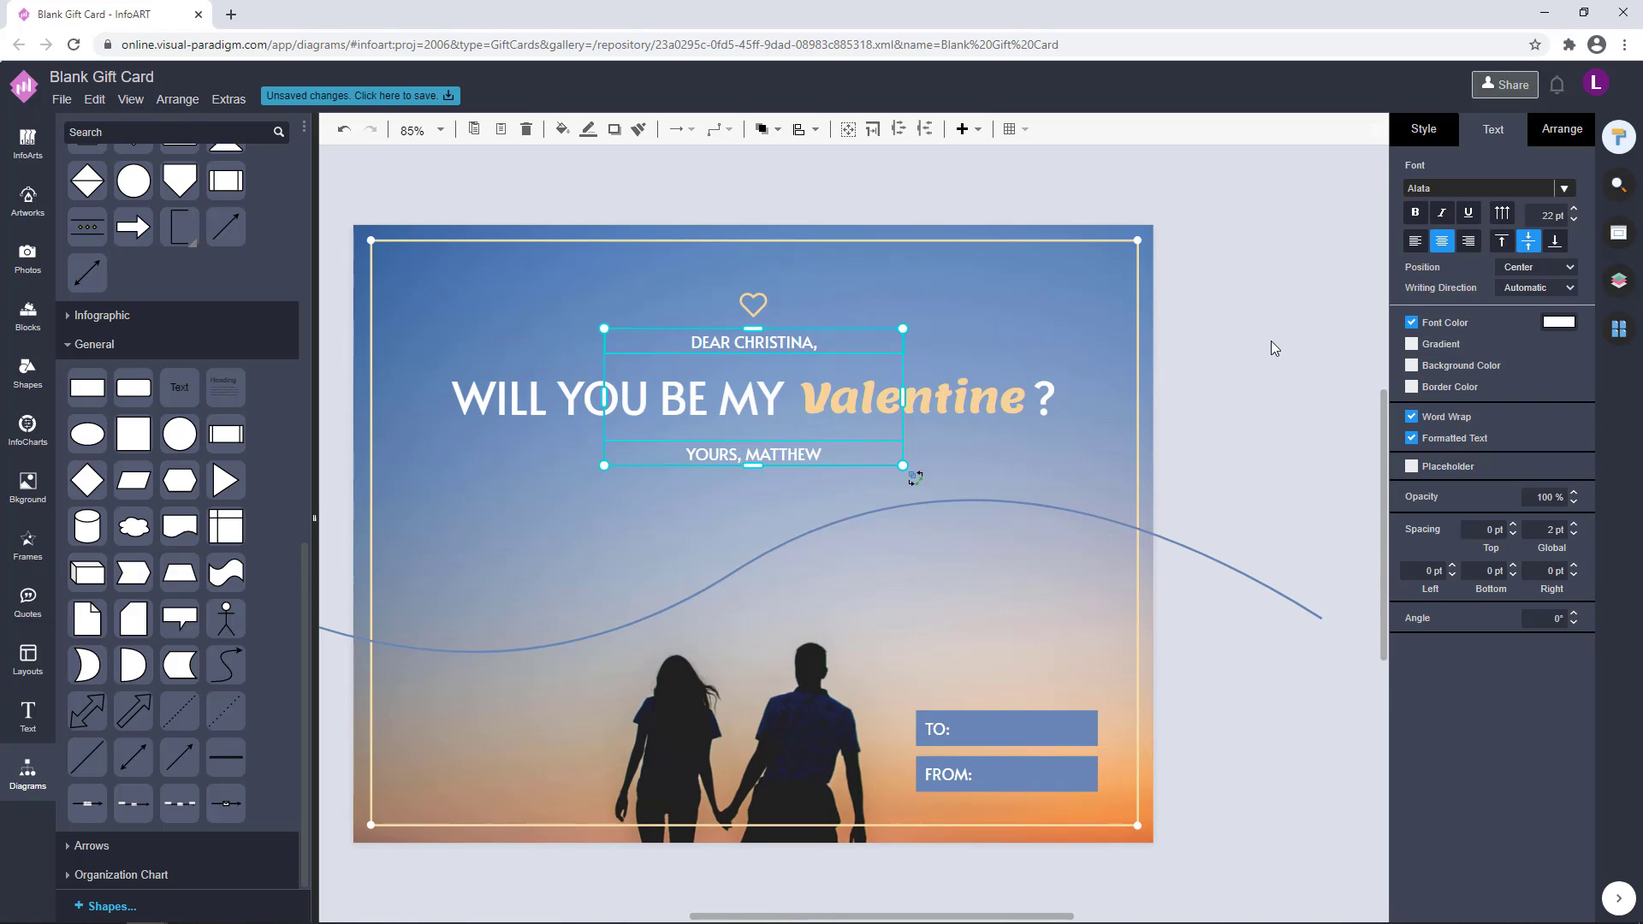
click(1265, 343)
Try the font color F7C78F on the word Valentine in the heading
scroll(1116, 408, down, 2)
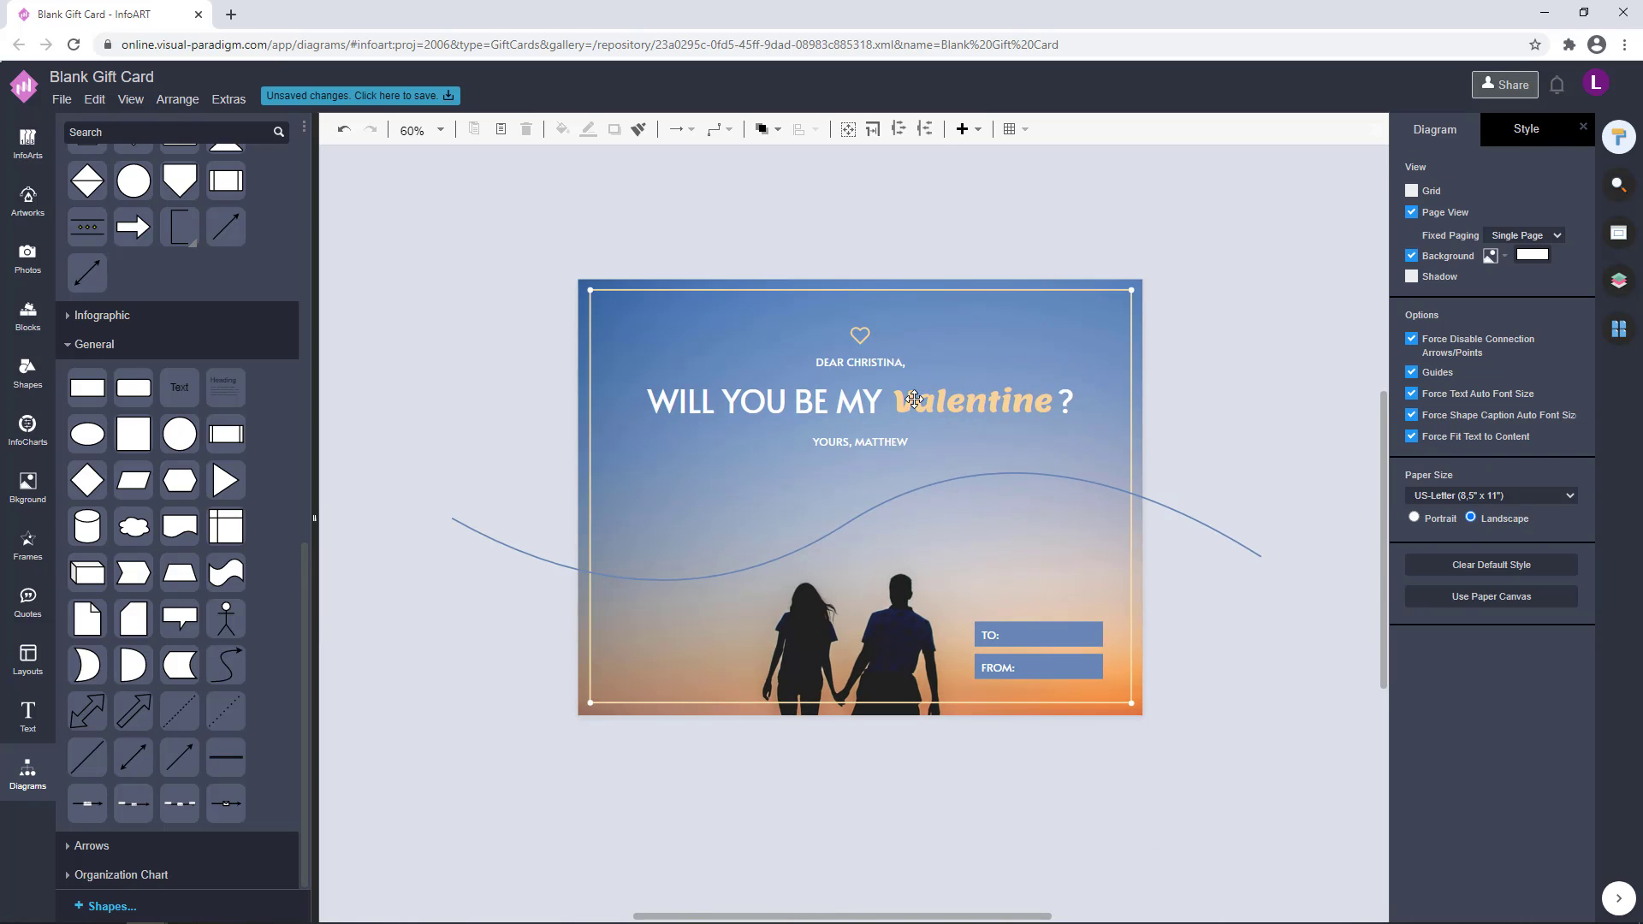
click(904, 438)
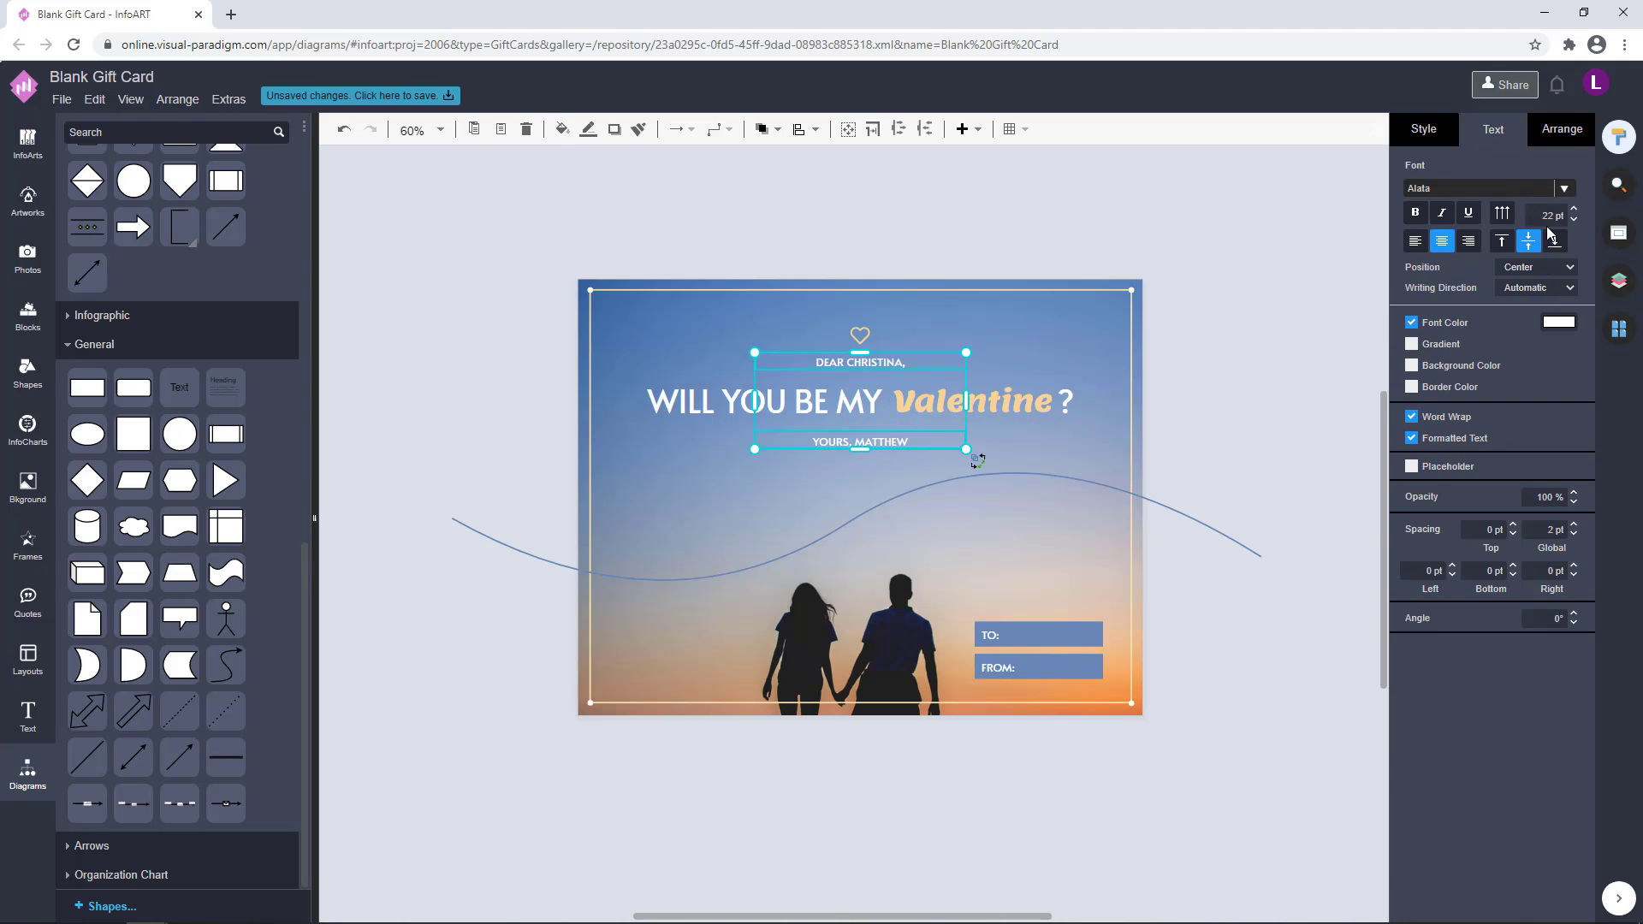
click(1223, 387)
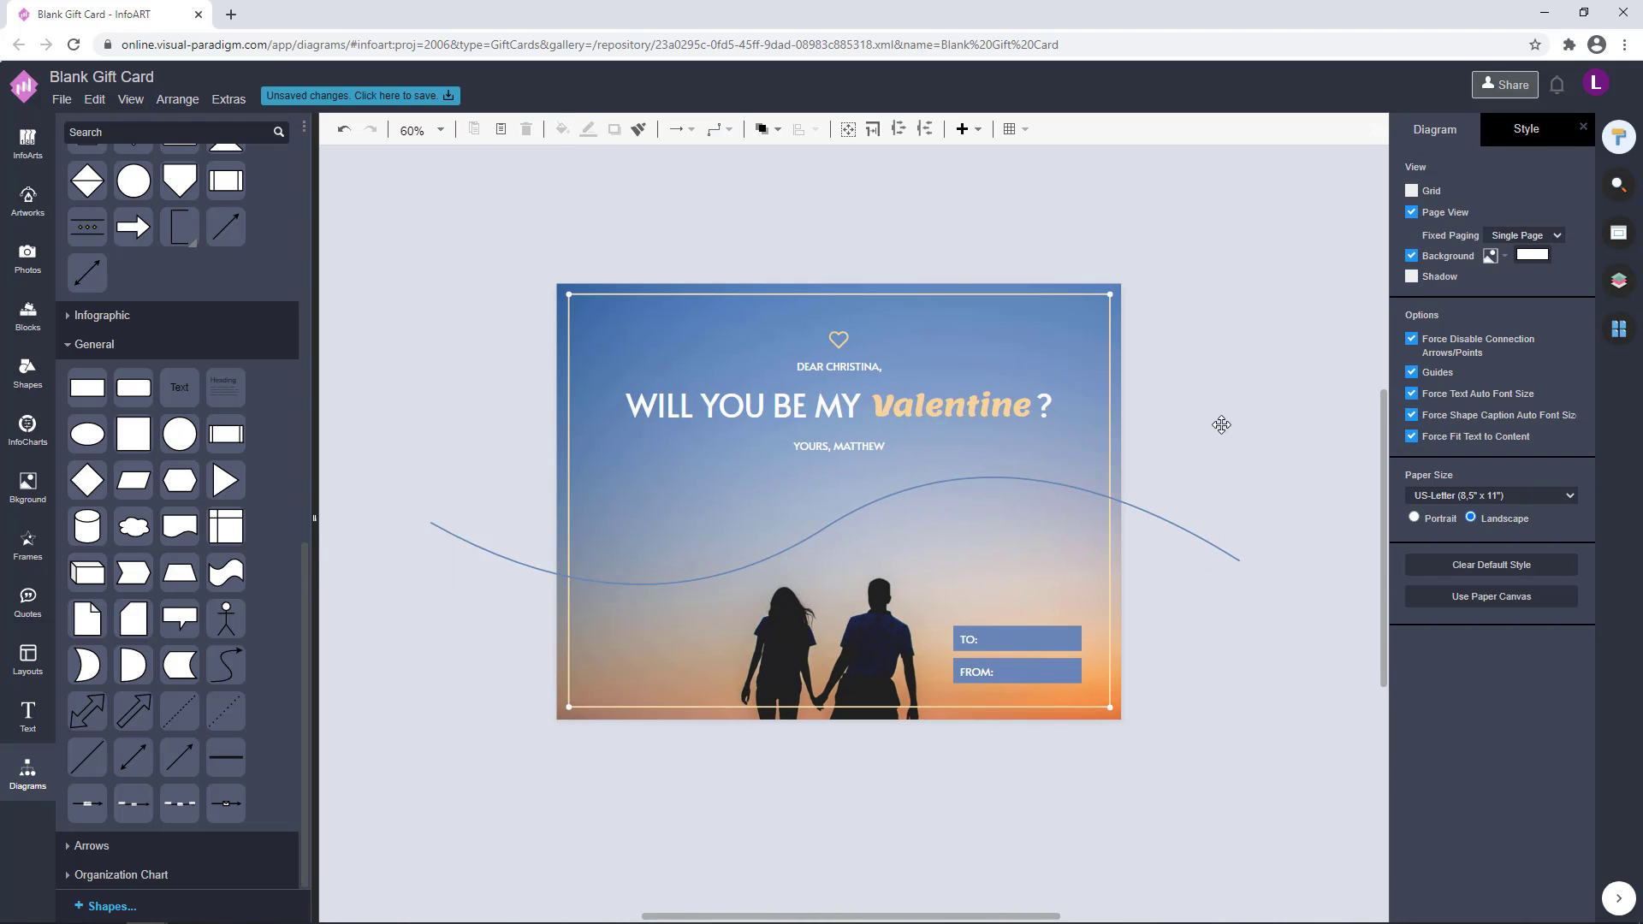
click(997, 405)
click(1558, 321)
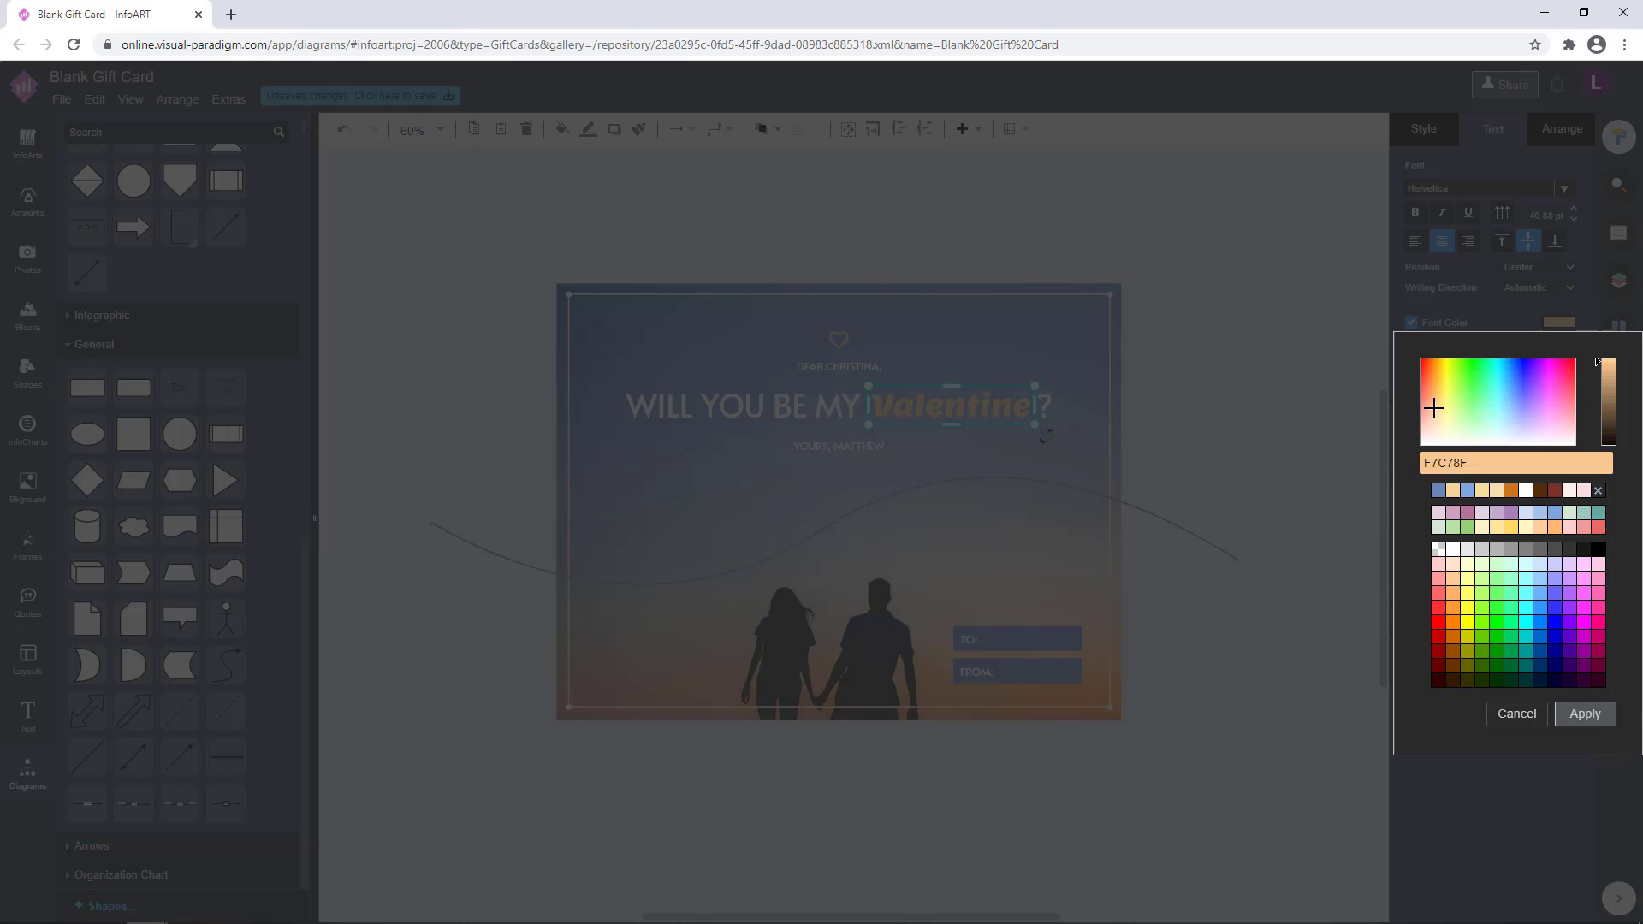
click(1582, 713)
click(1234, 360)
key(ctrl+z)
scroll(1172, 354, up, 1)
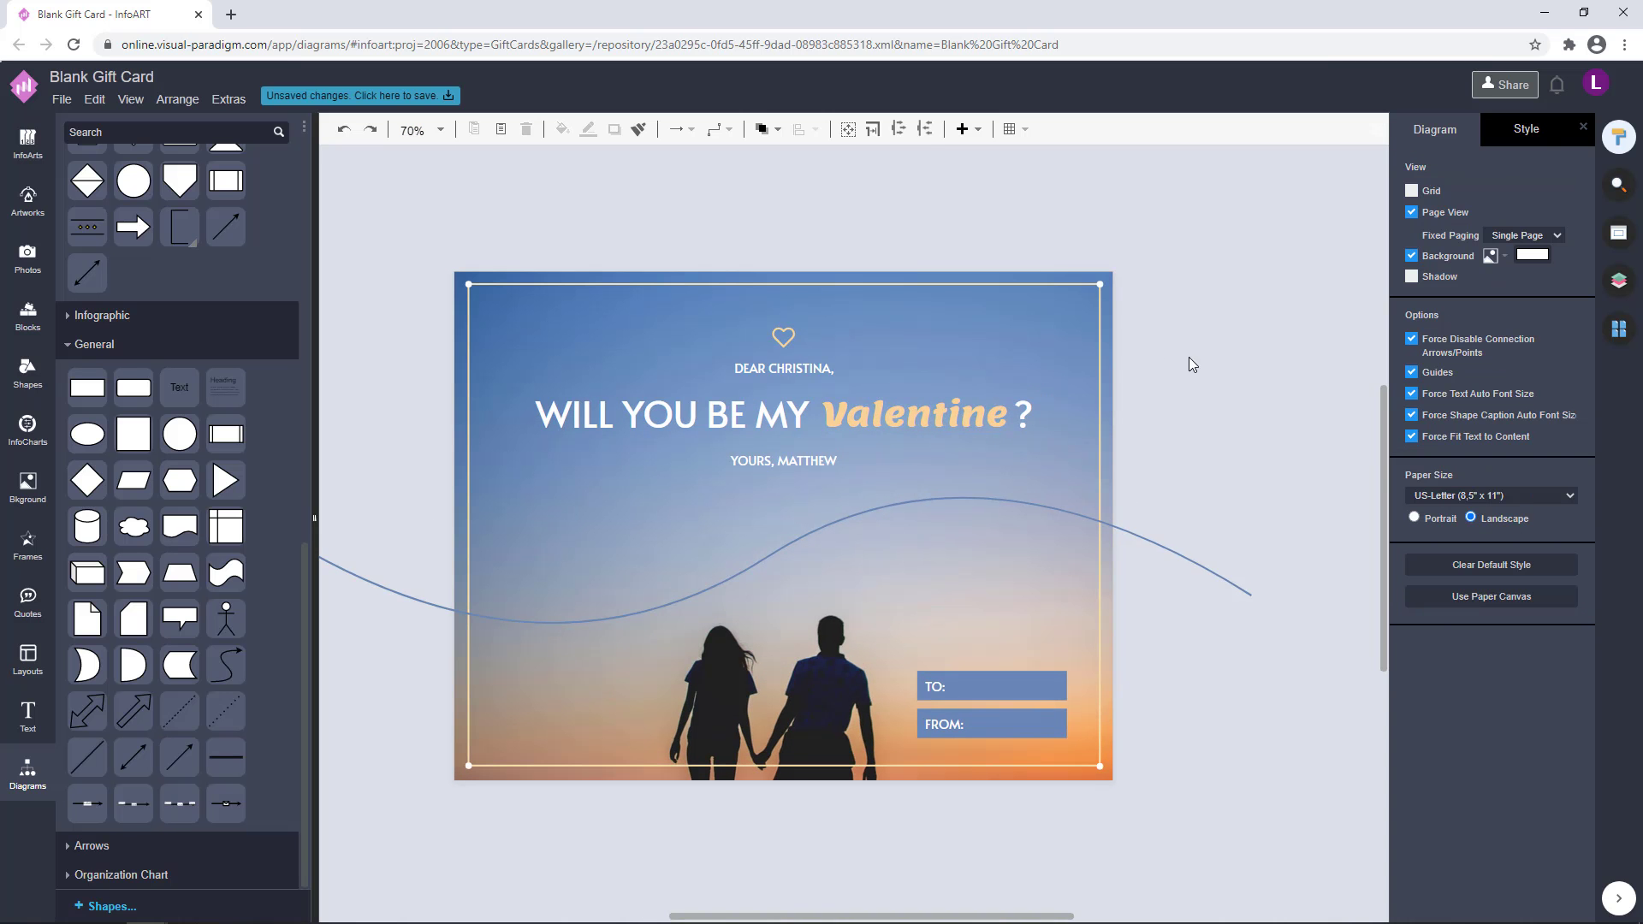
scroll(1164, 397, down, 1)
drag(1198, 415, 1168, 395)
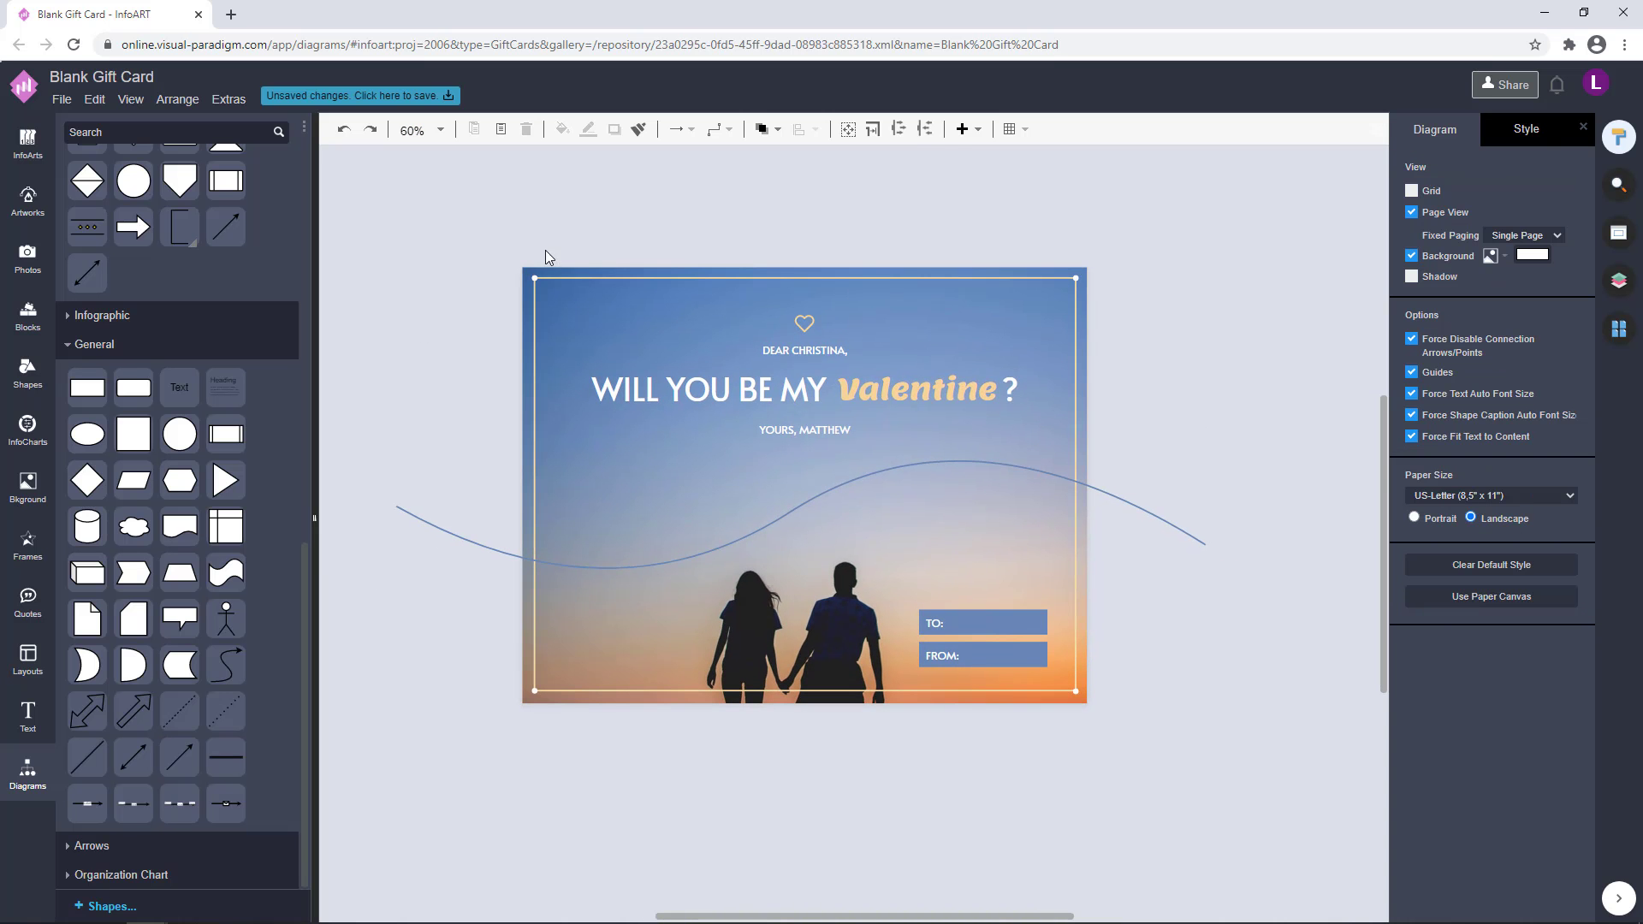
Enlarge the circle on the border's upper-left corner to 15 x 15 pt
click(542, 274)
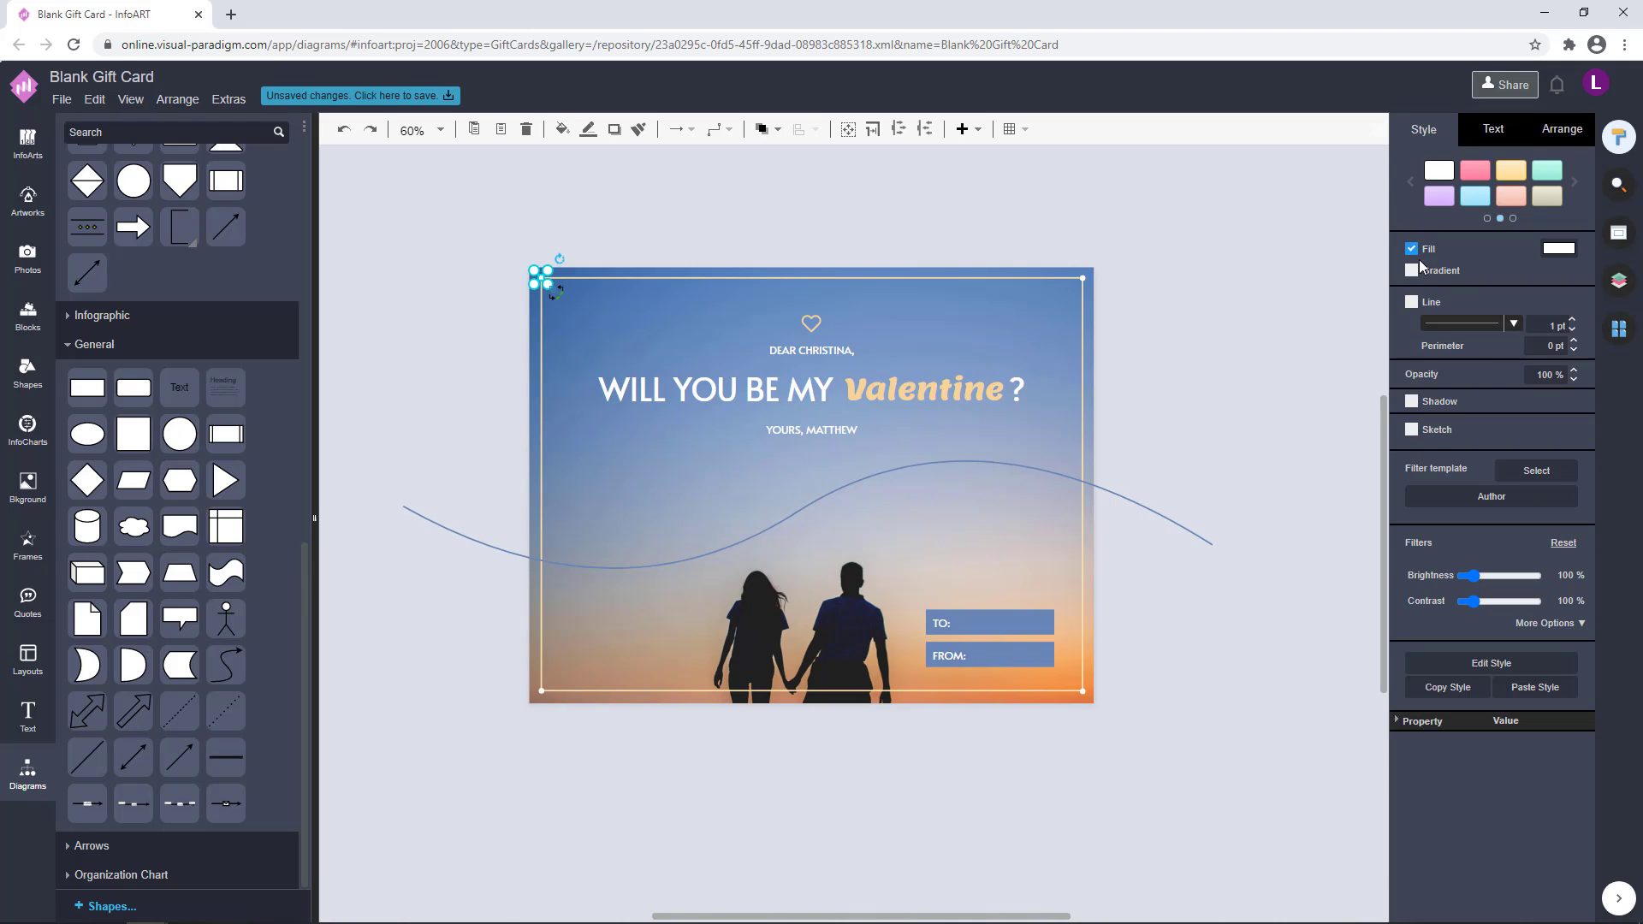
click(1208, 340)
scroll(1208, 340, up, 2)
click(548, 261)
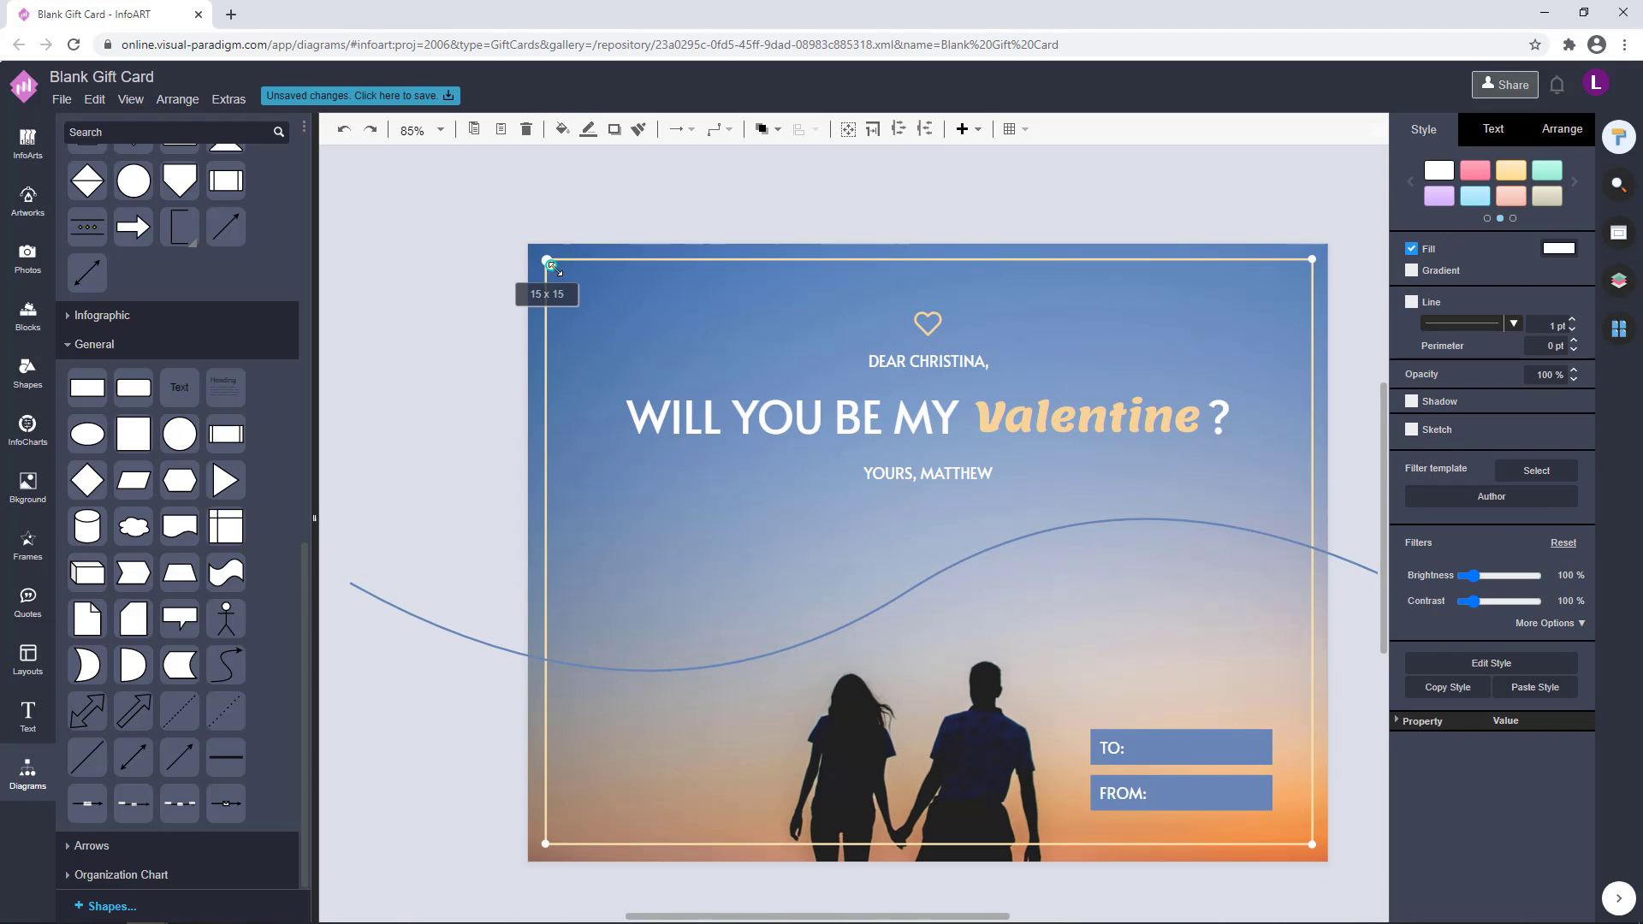
click(564, 269)
click(557, 260)
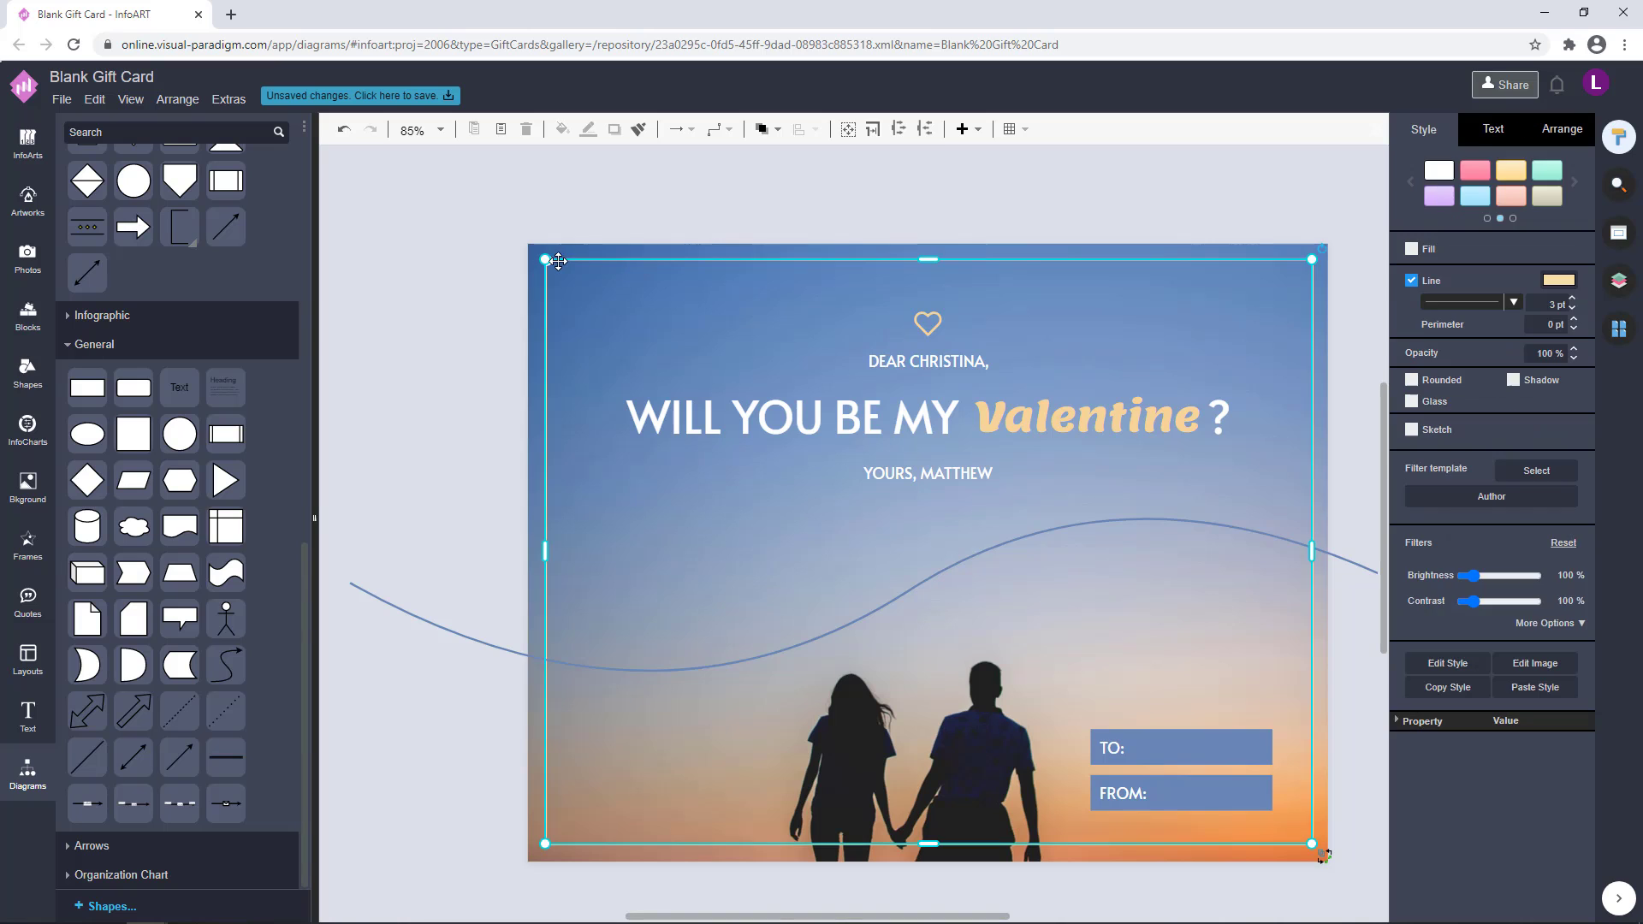
click(729, 250)
click(546, 260)
Copy the upper-left circle's size and apply it to the circles on the border's other three corners
click(1559, 127)
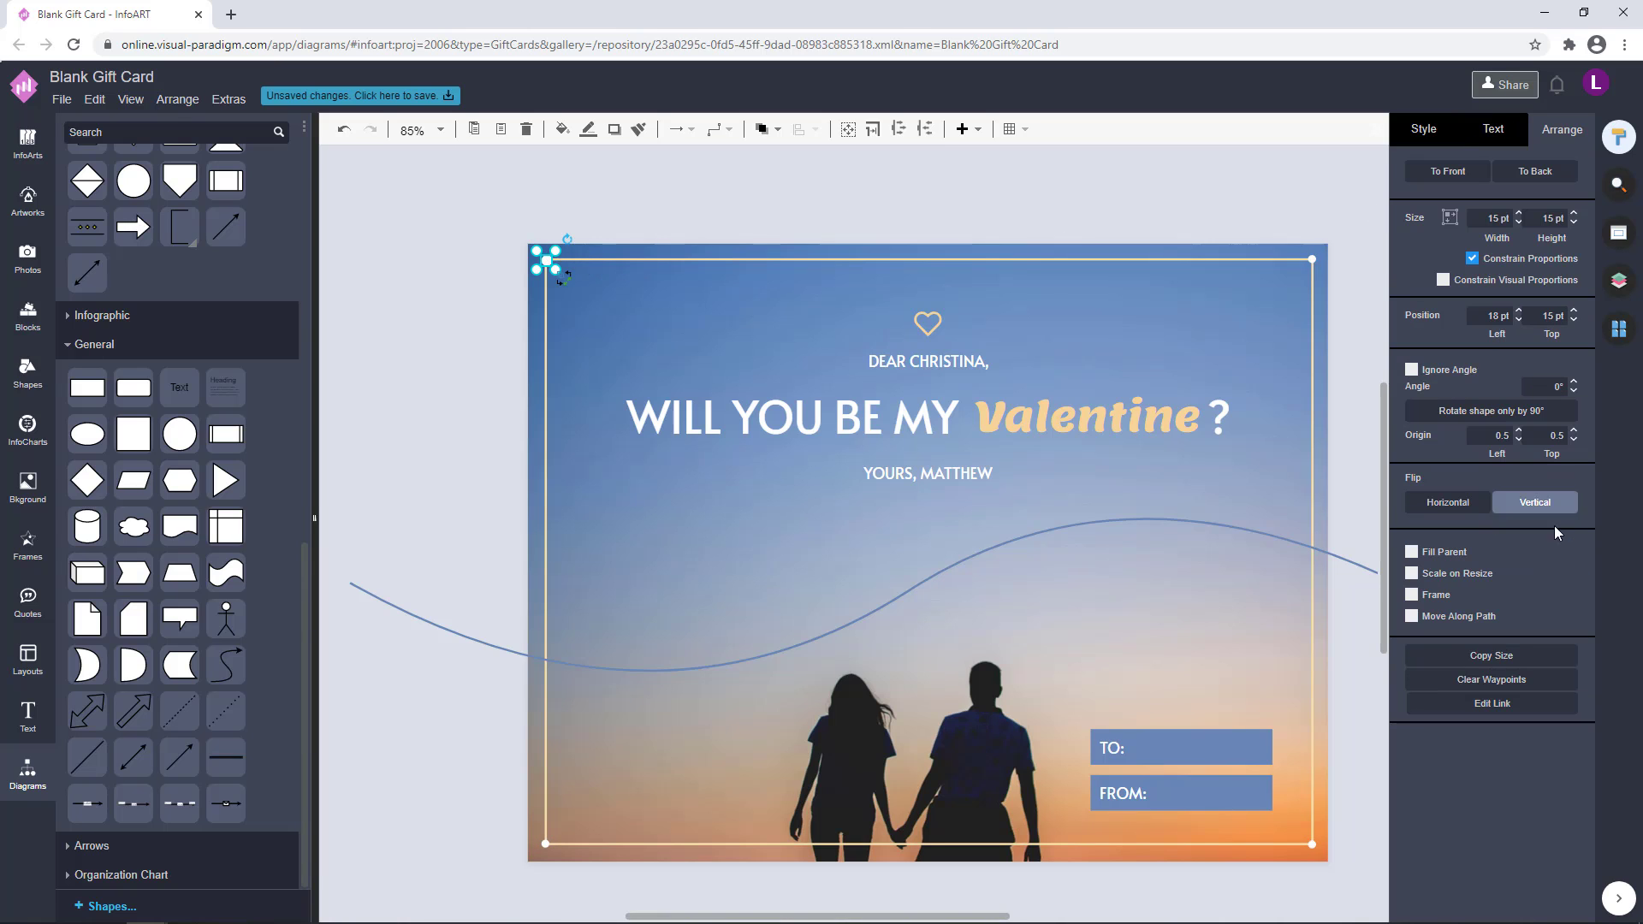
click(1524, 656)
click(1311, 259)
click(1530, 656)
click(1112, 231)
scroll(1112, 238, down, 1)
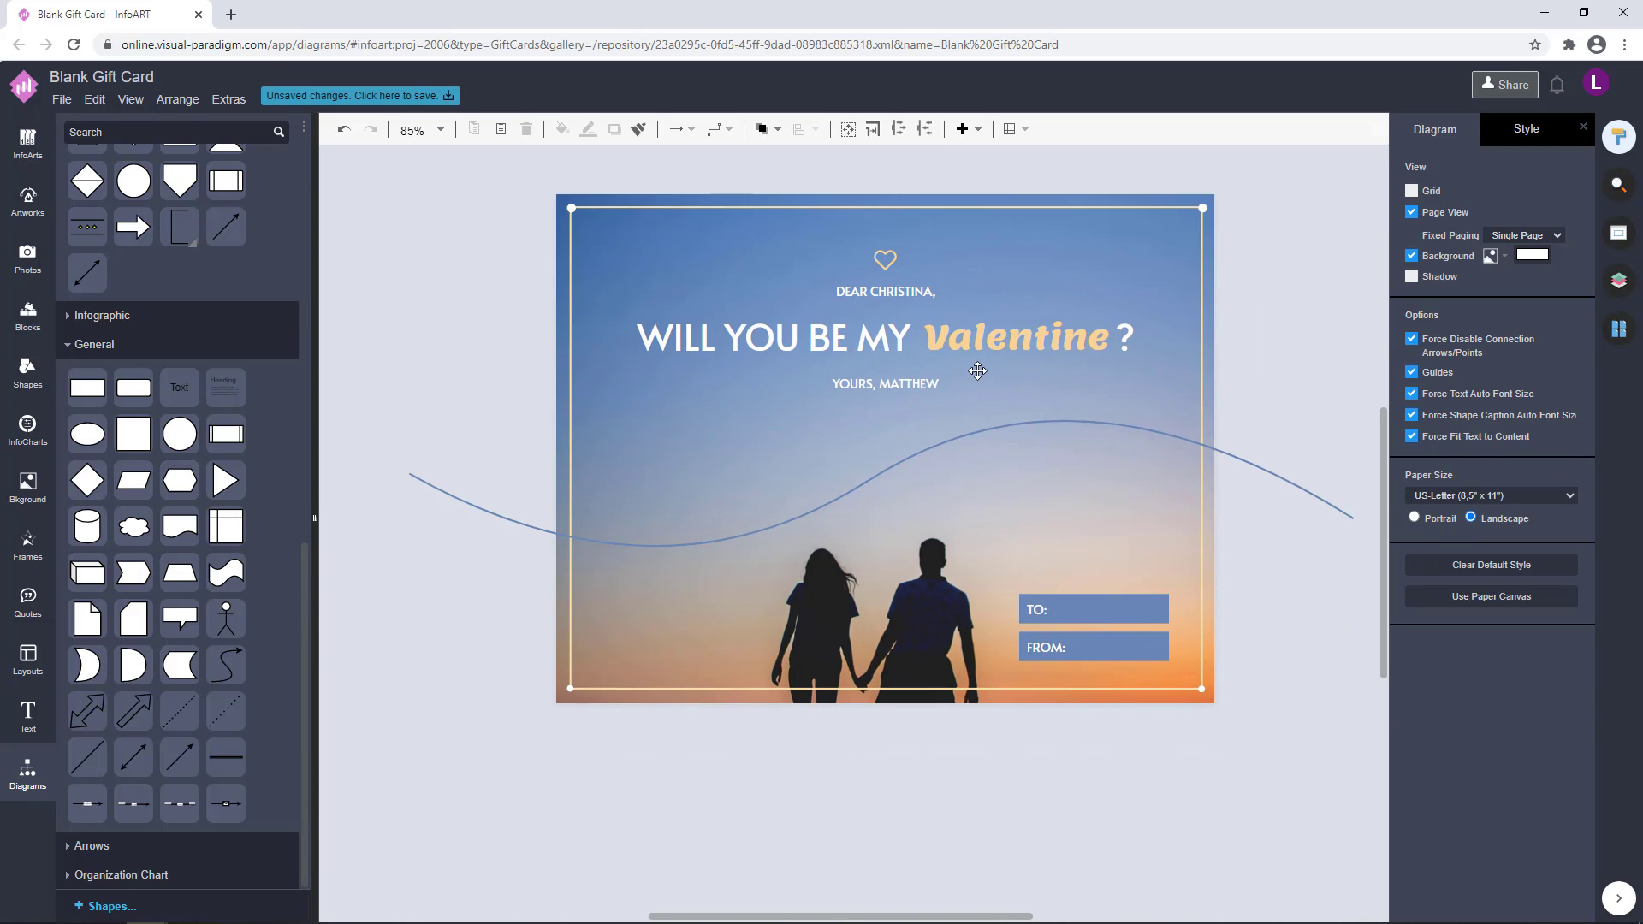
click(569, 687)
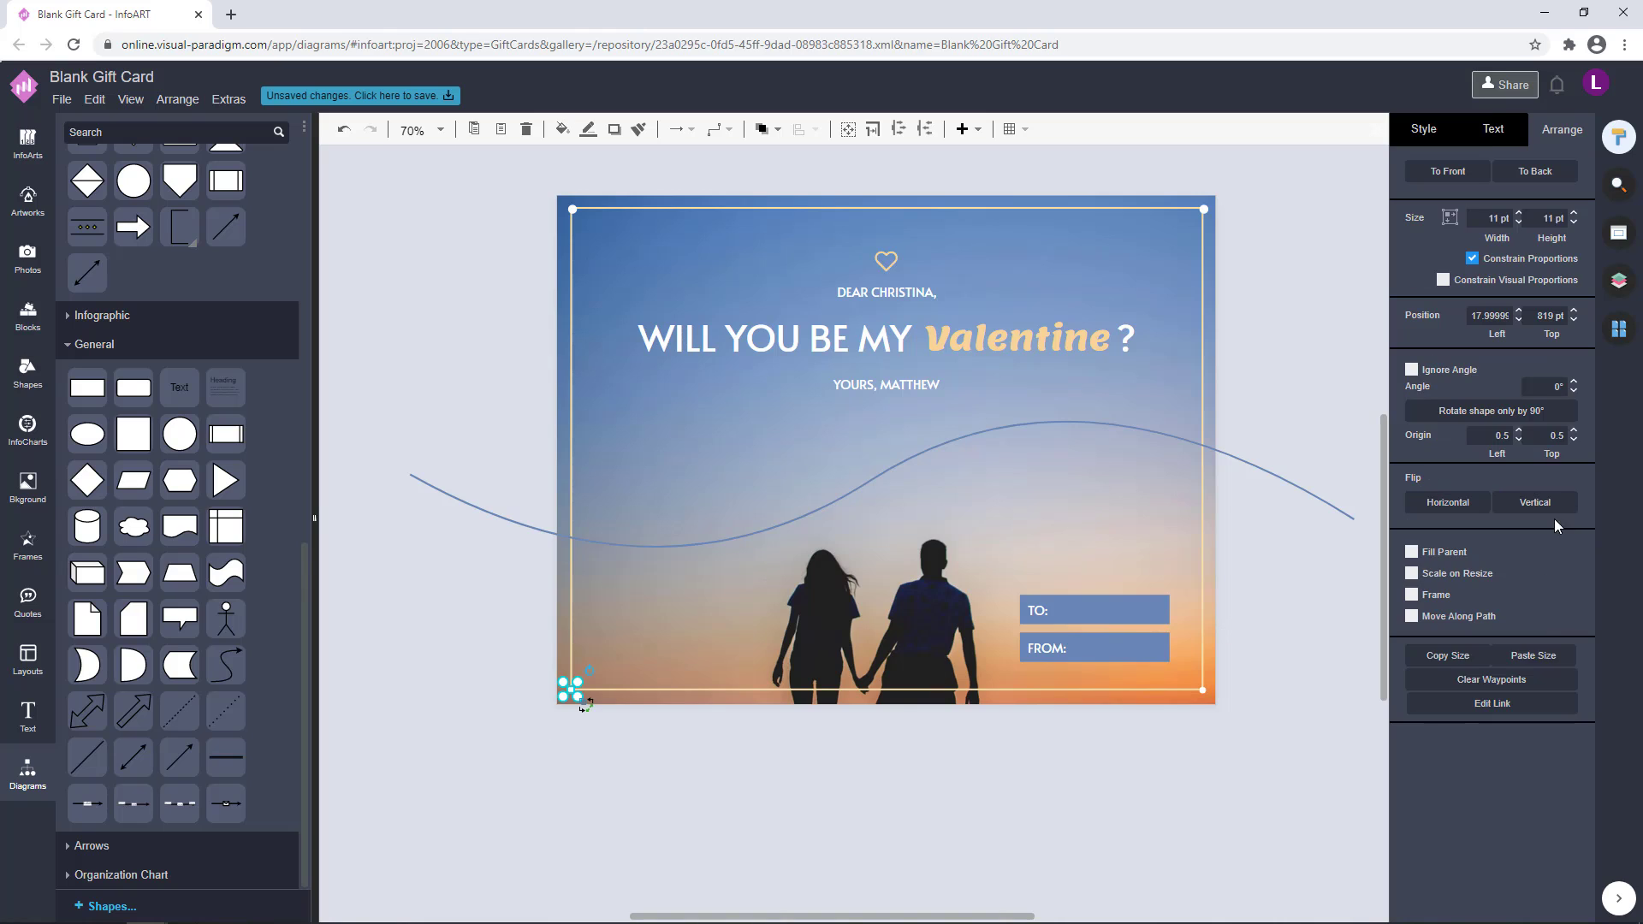
click(1534, 656)
click(1202, 689)
click(1527, 655)
click(1258, 610)
Align the corner circles in pairs along the border's right, left and lower edges
click(1204, 210)
shift+click(1202, 689)
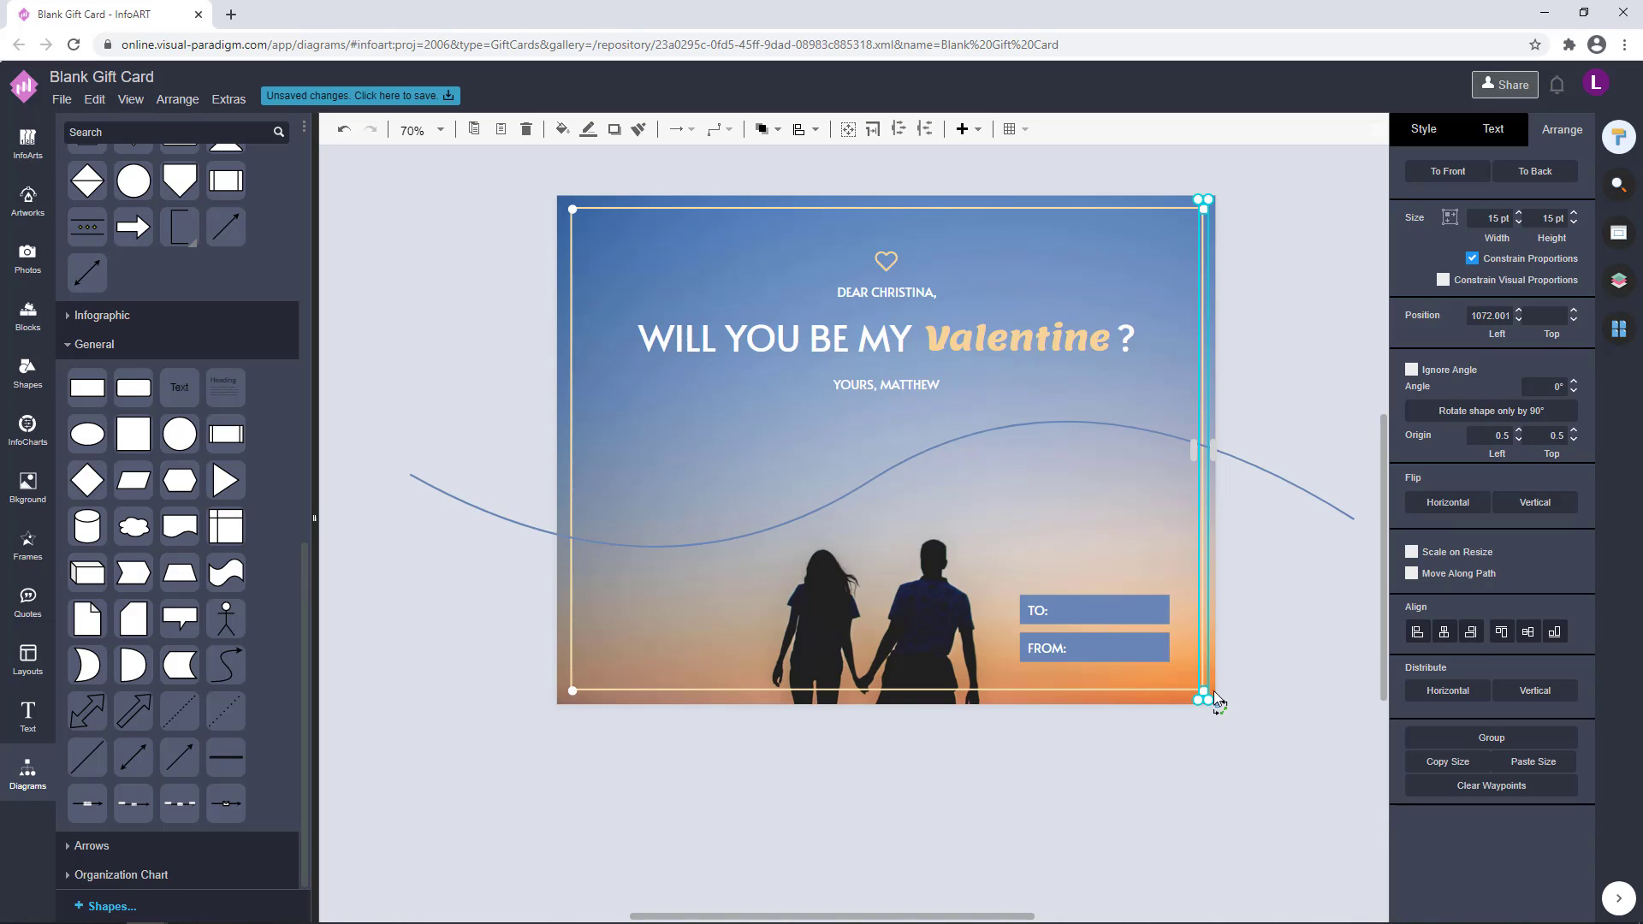
click(1265, 631)
click(571, 690)
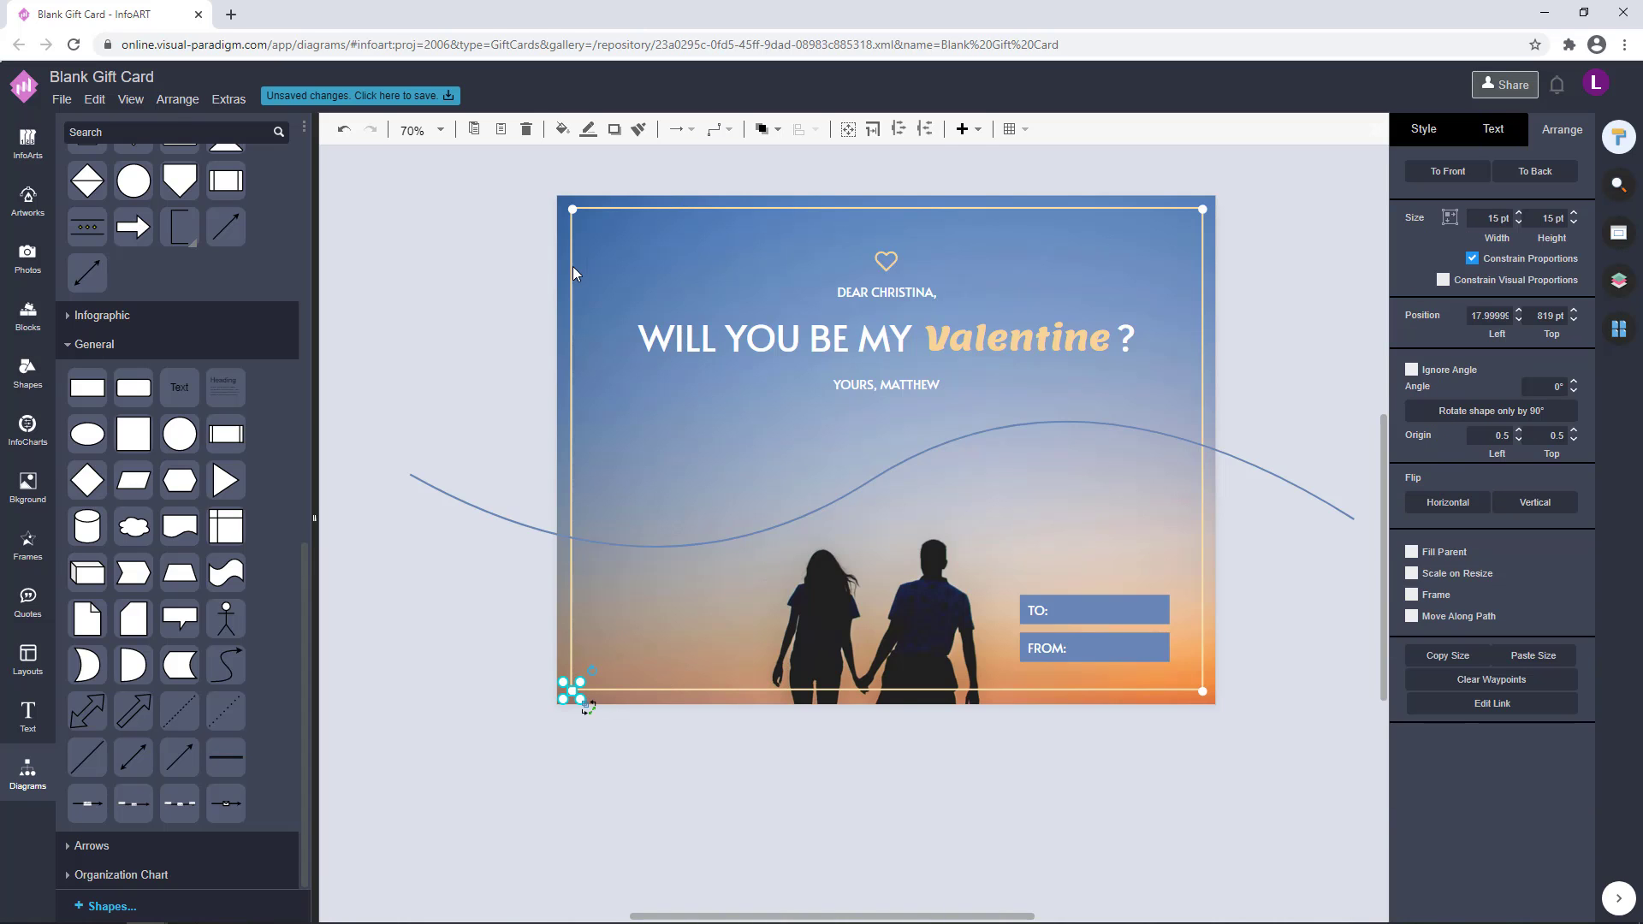
shift+click(571, 212)
click(1421, 633)
click(1271, 594)
scroll(1272, 594, down, 1)
click(673, 677)
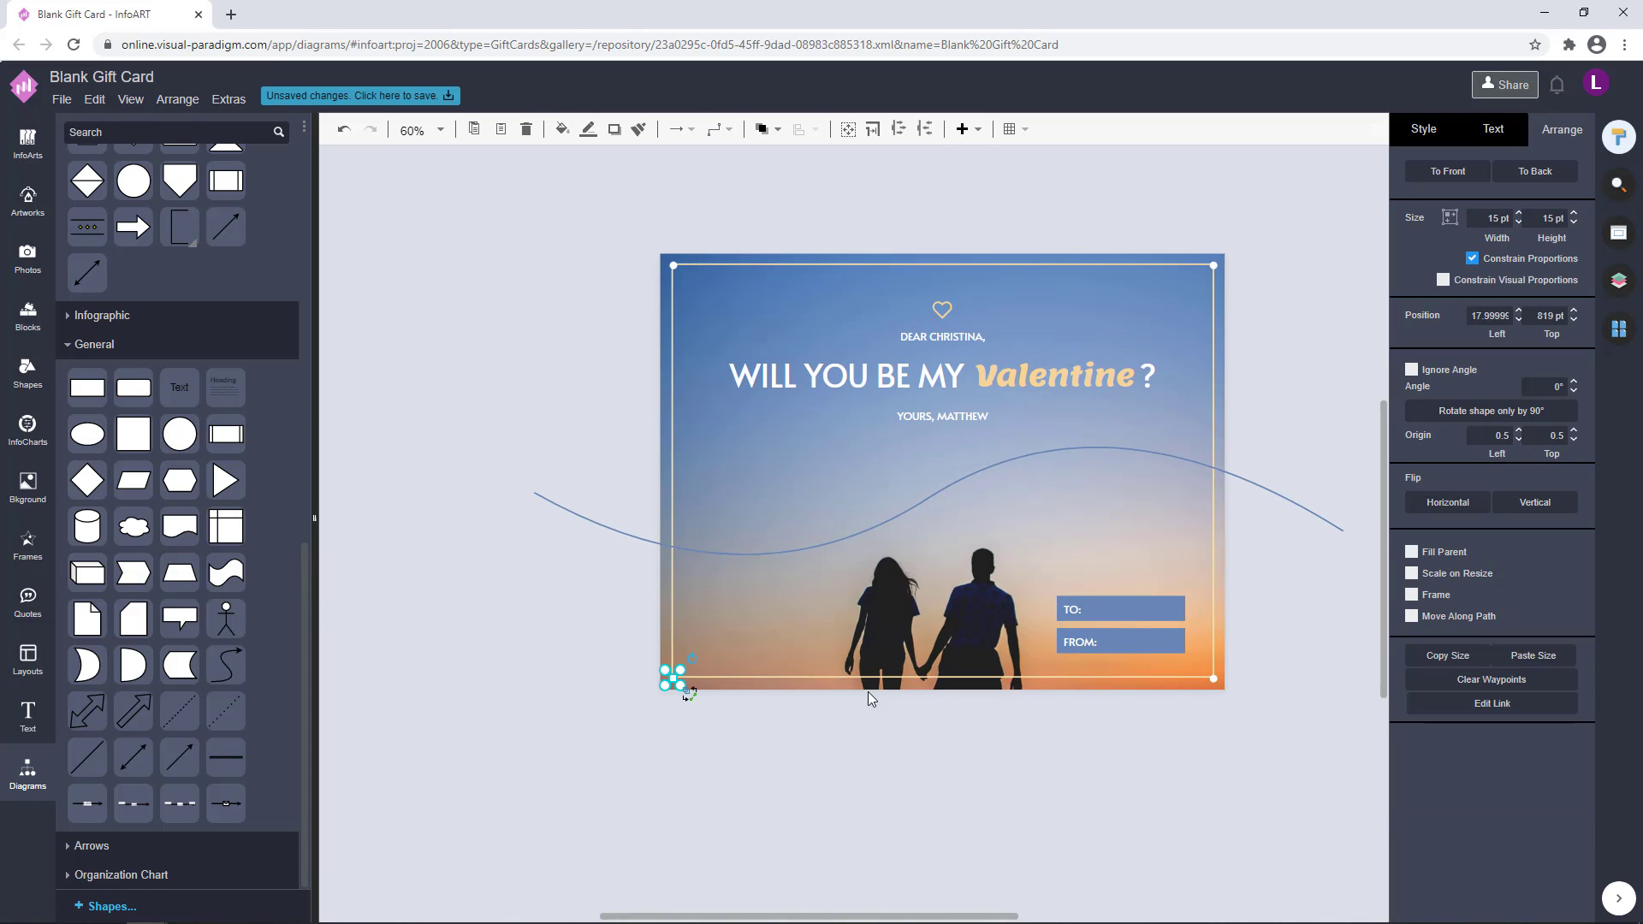
shift+click(1214, 680)
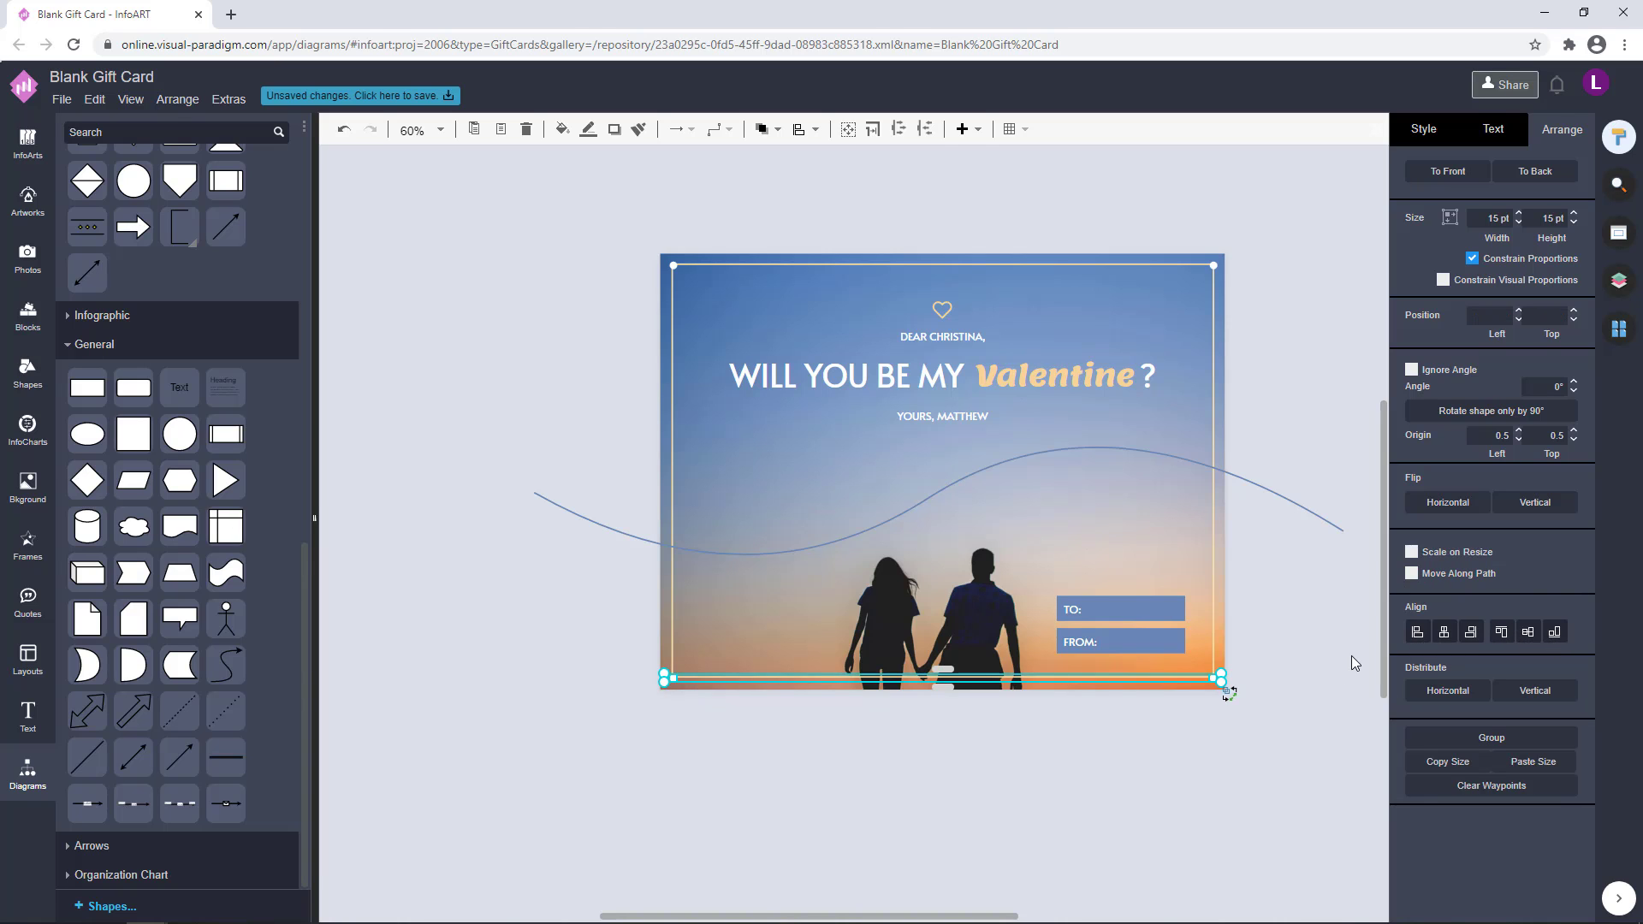
click(1328, 515)
scroll(1229, 403, right, 1)
scroll(1229, 403, up, 1)
click(947, 456)
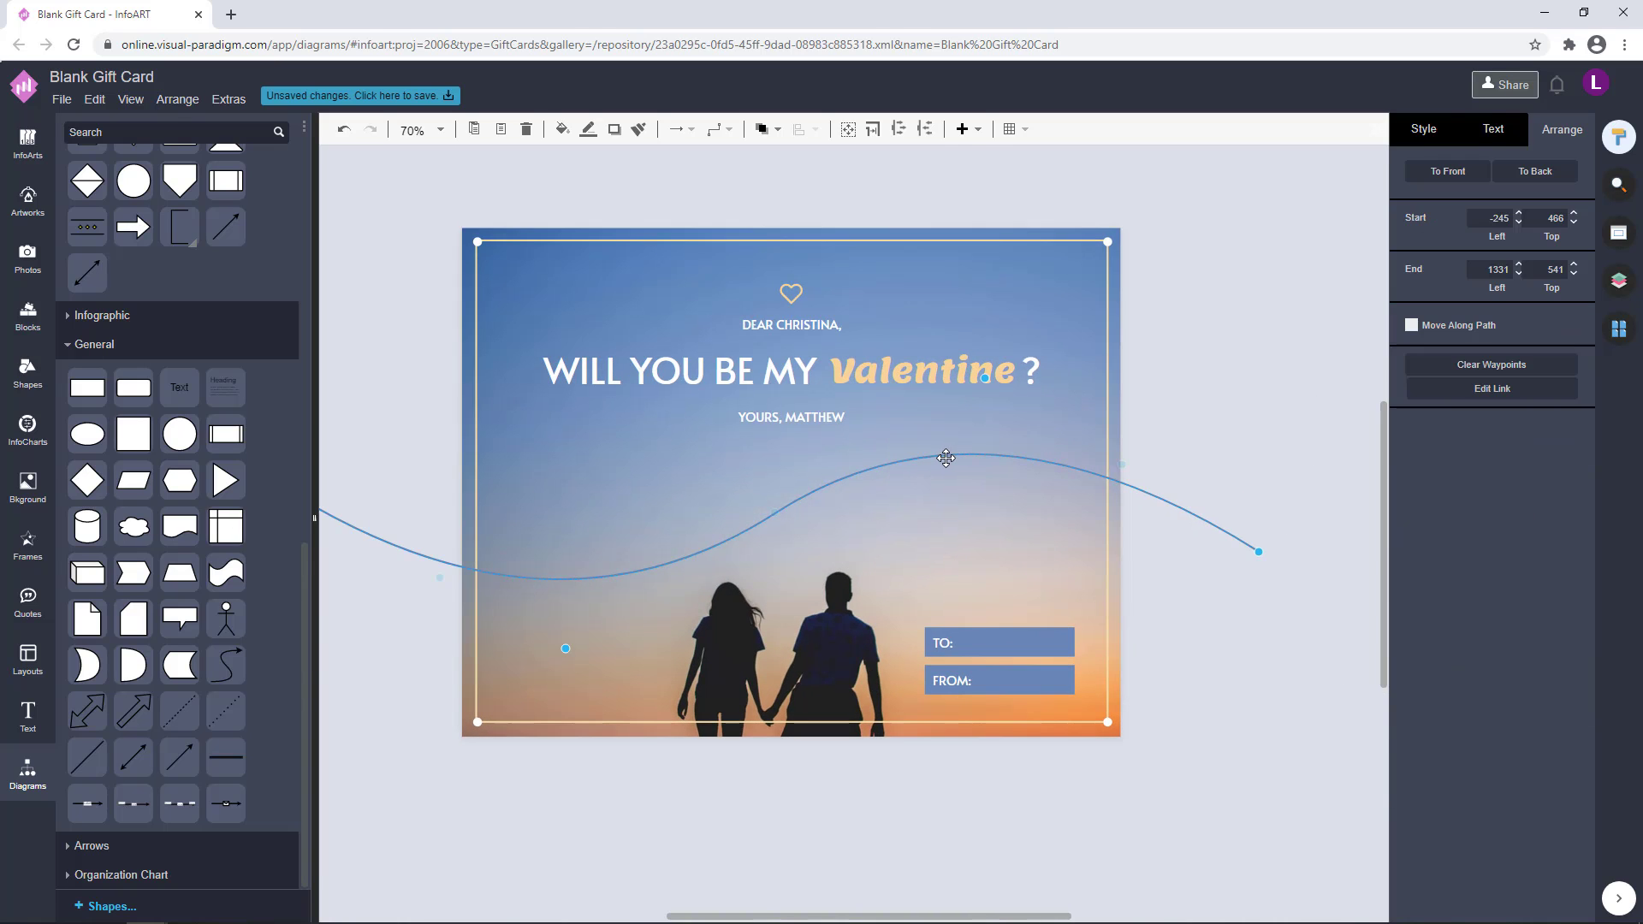
click(1177, 280)
scroll(1192, 370, down, 1)
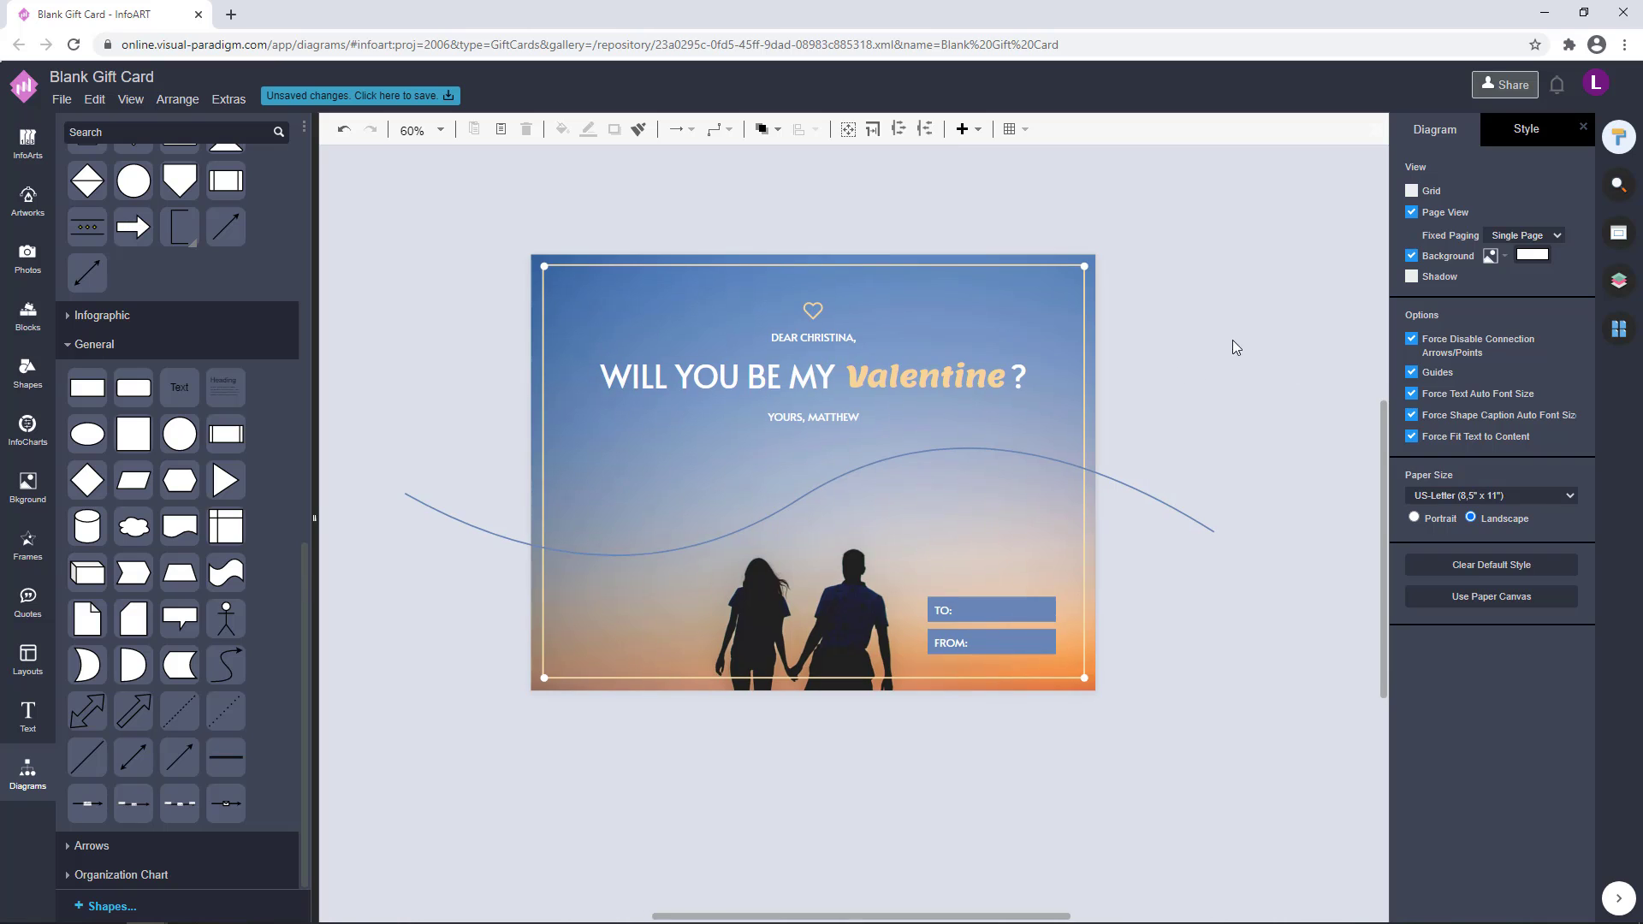
click(834, 307)
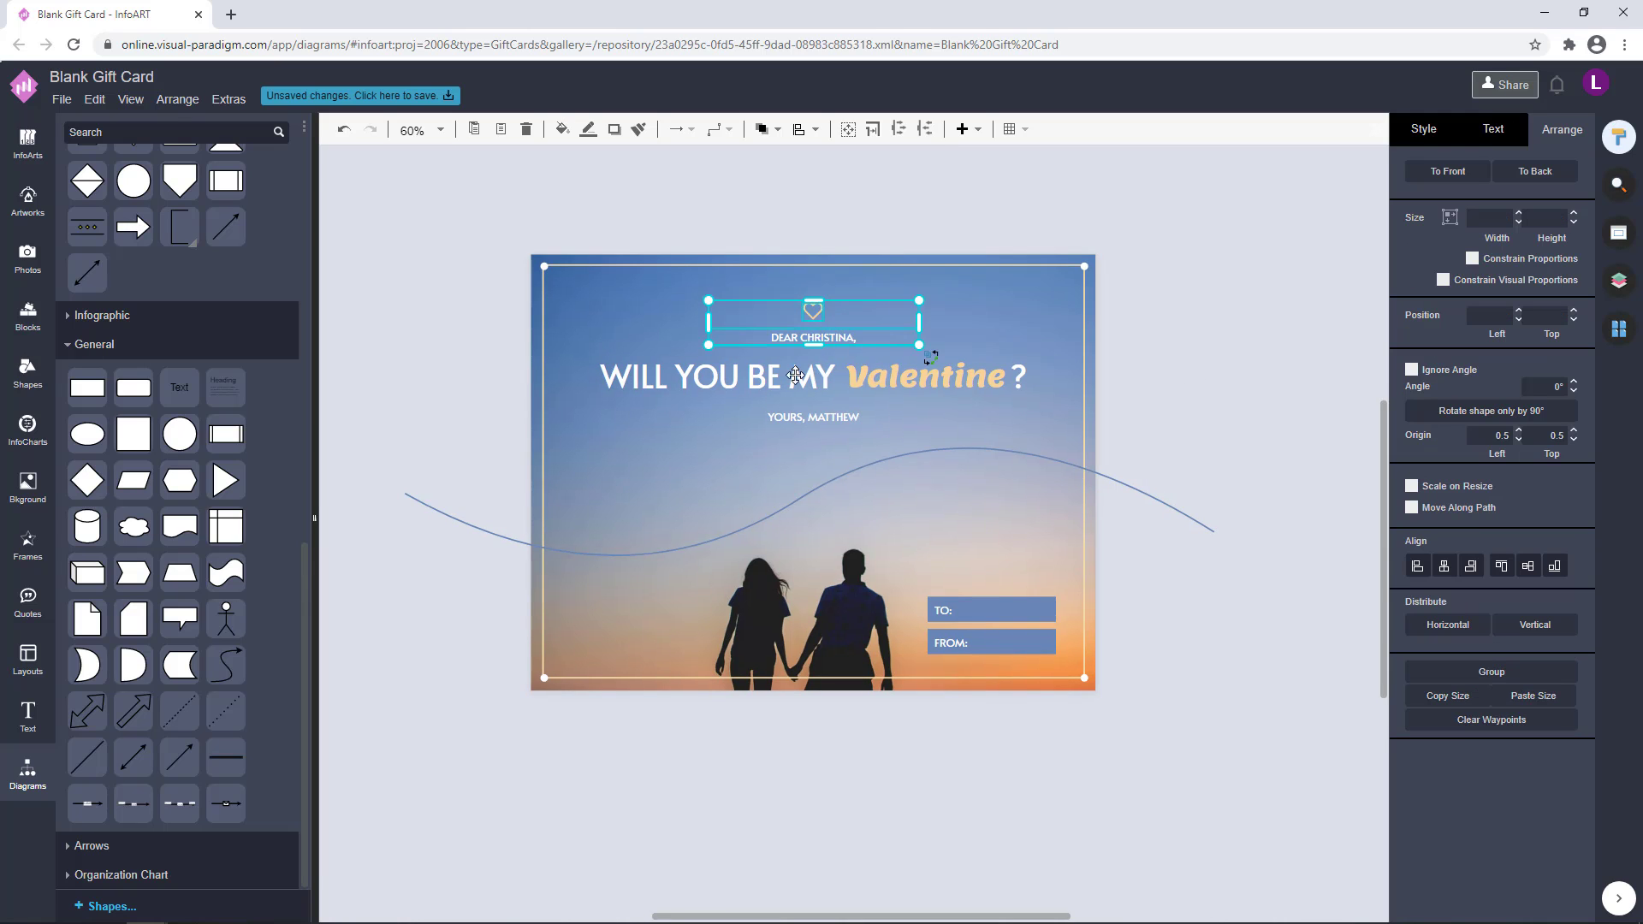
click(1219, 344)
Insert a second page after the card's front page
click(1618, 329)
click(1491, 172)
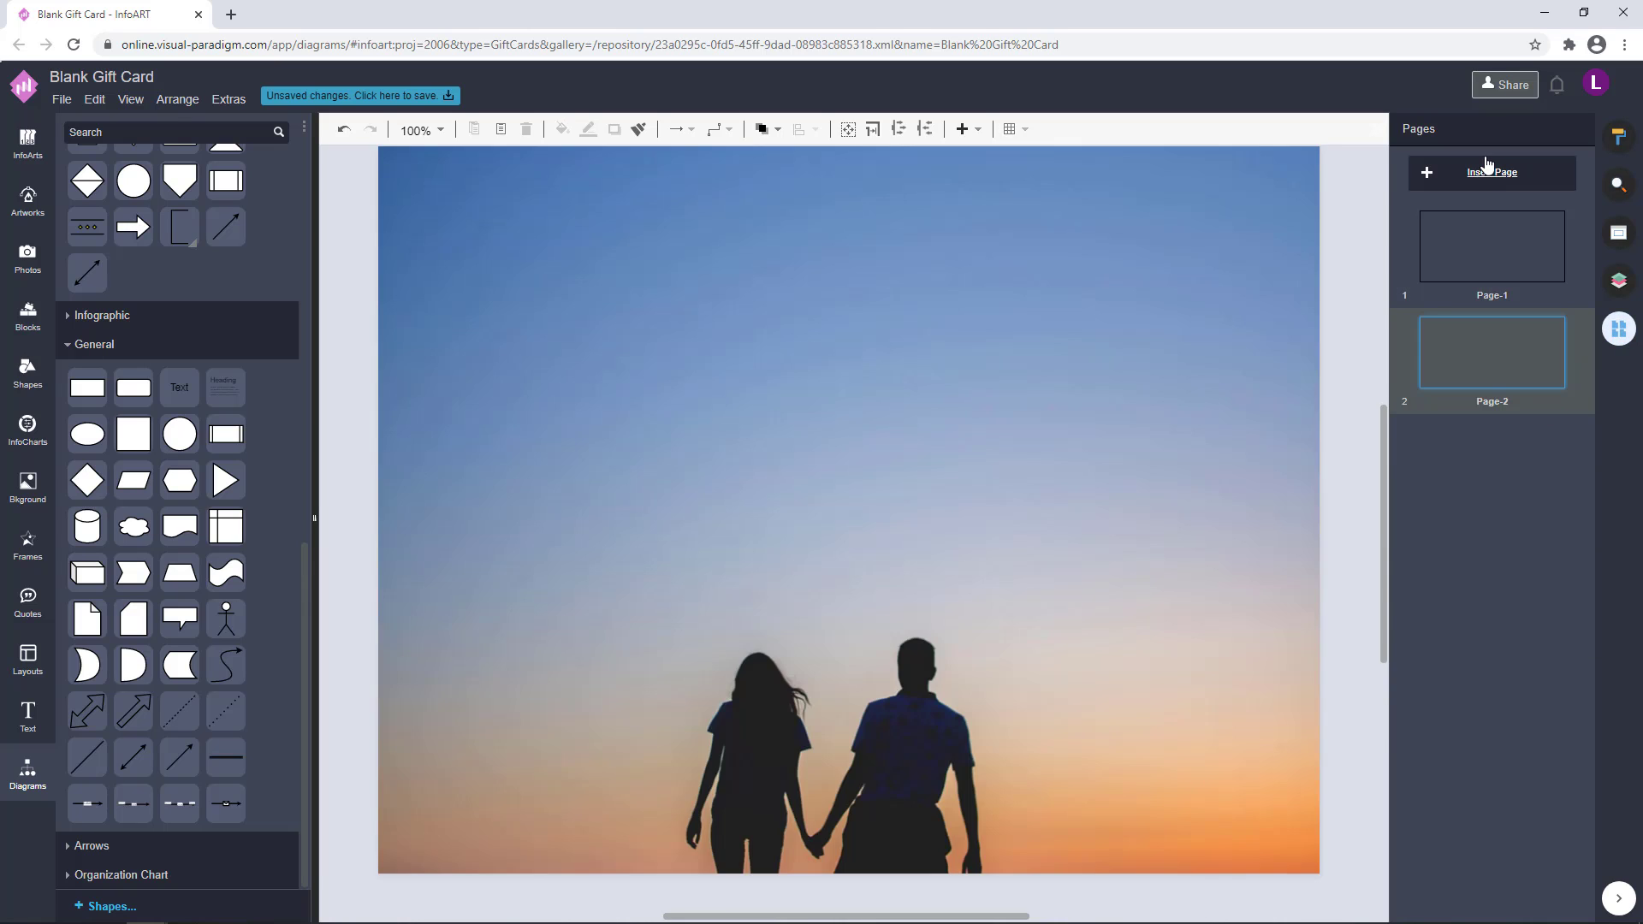
drag(1076, 465, 1047, 485)
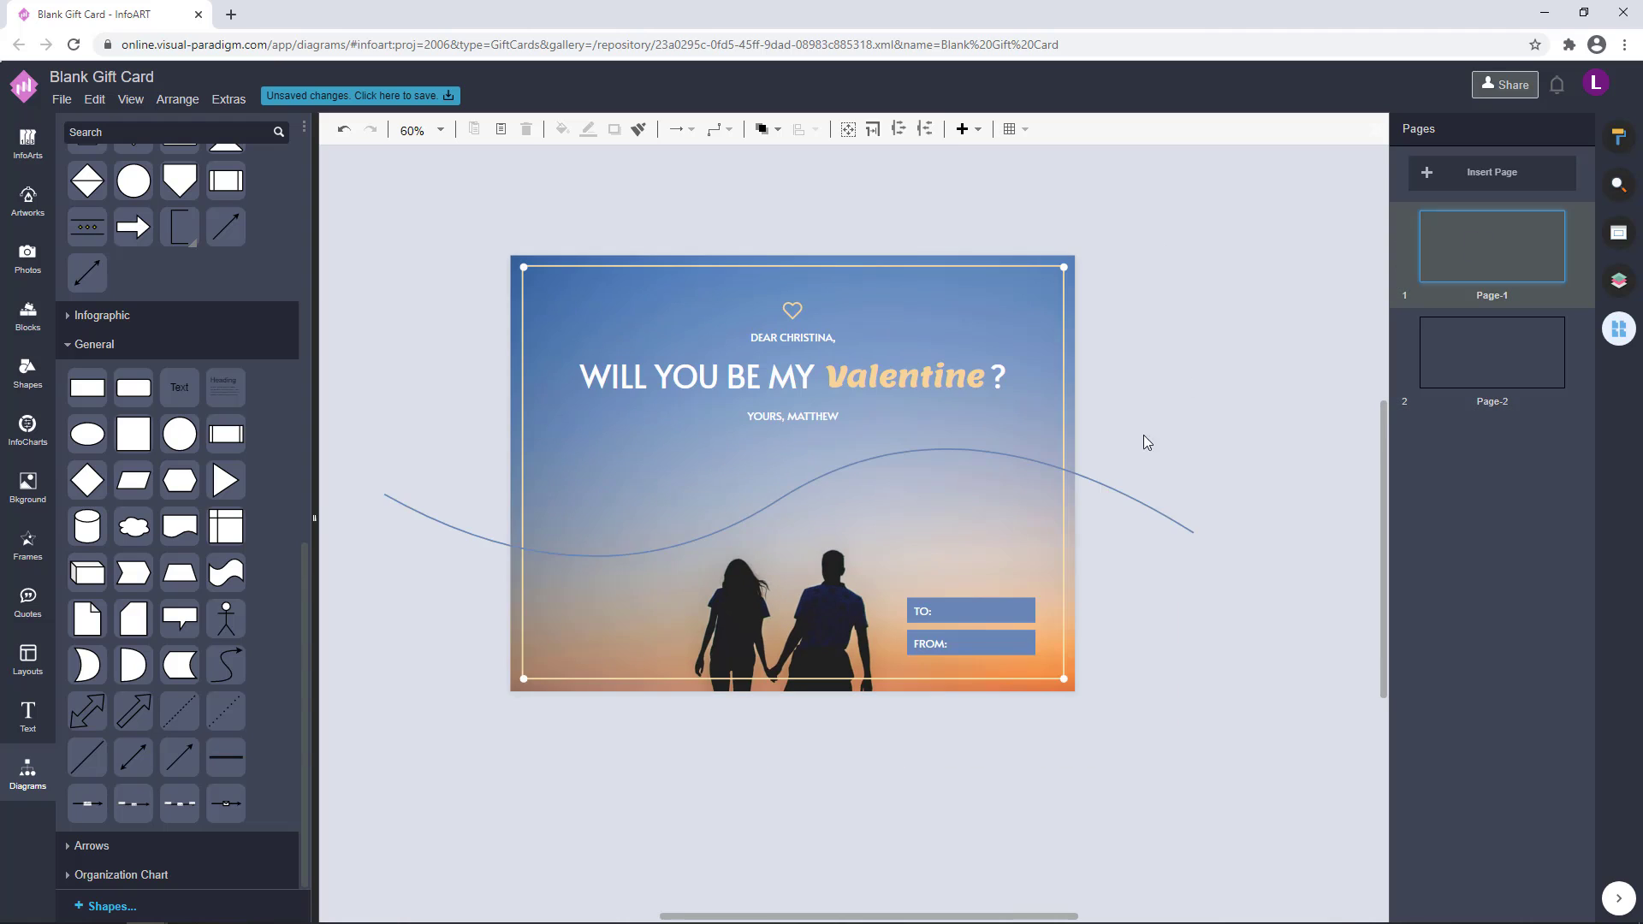
drag(1177, 378, 1192, 377)
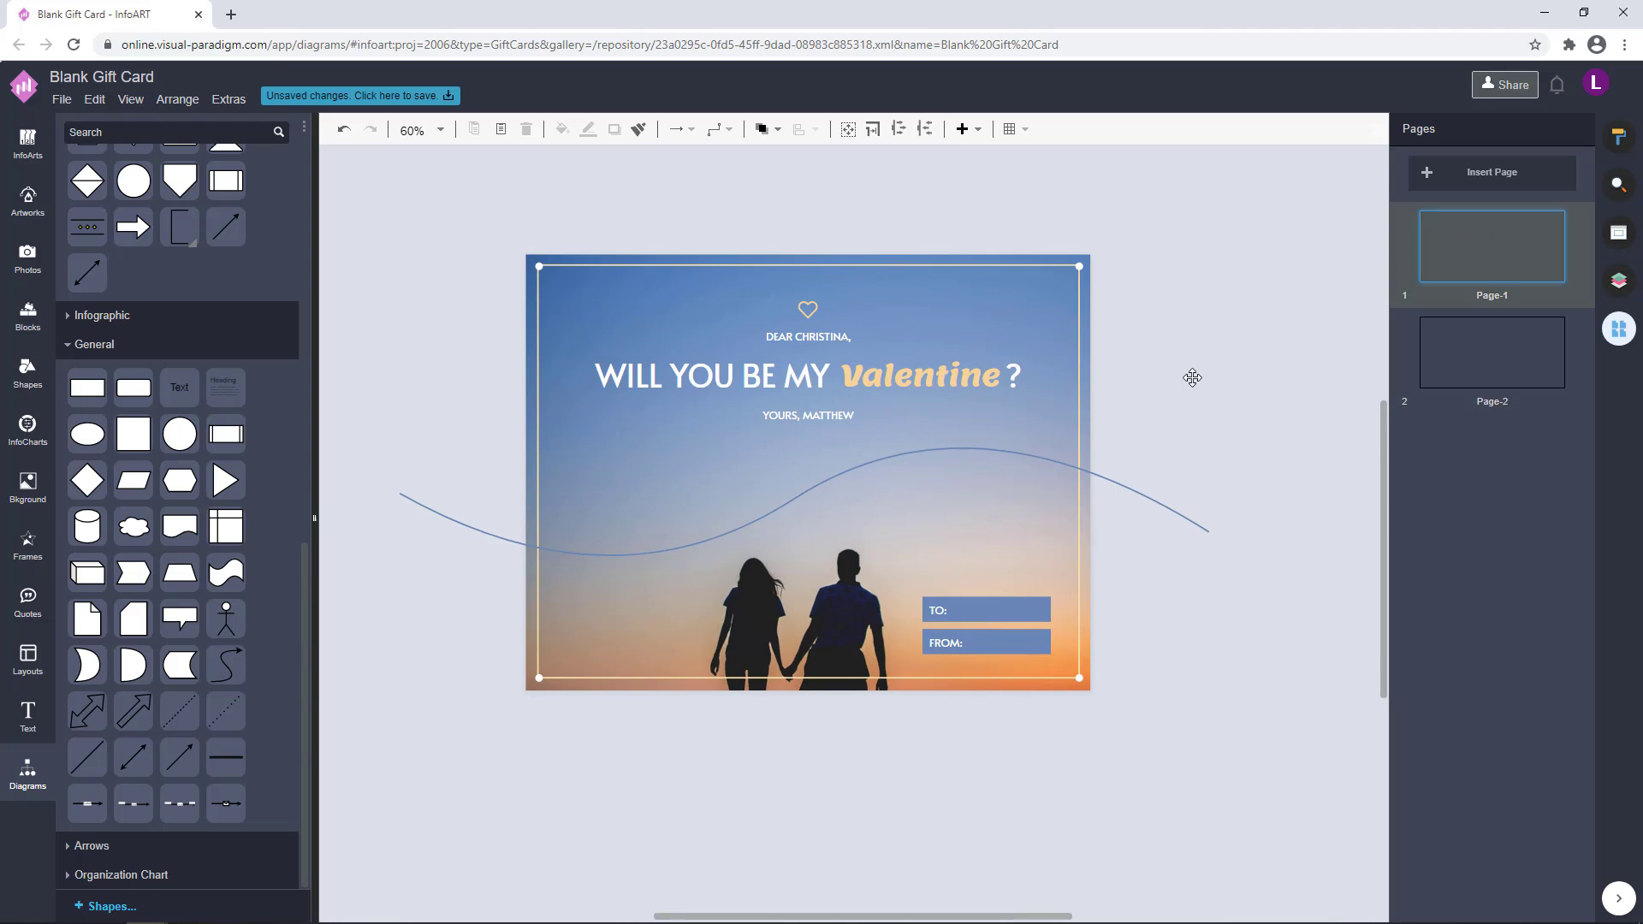
Copy the main heading from Page-1, return to Page-2 and show the document's layers
click(1497, 362)
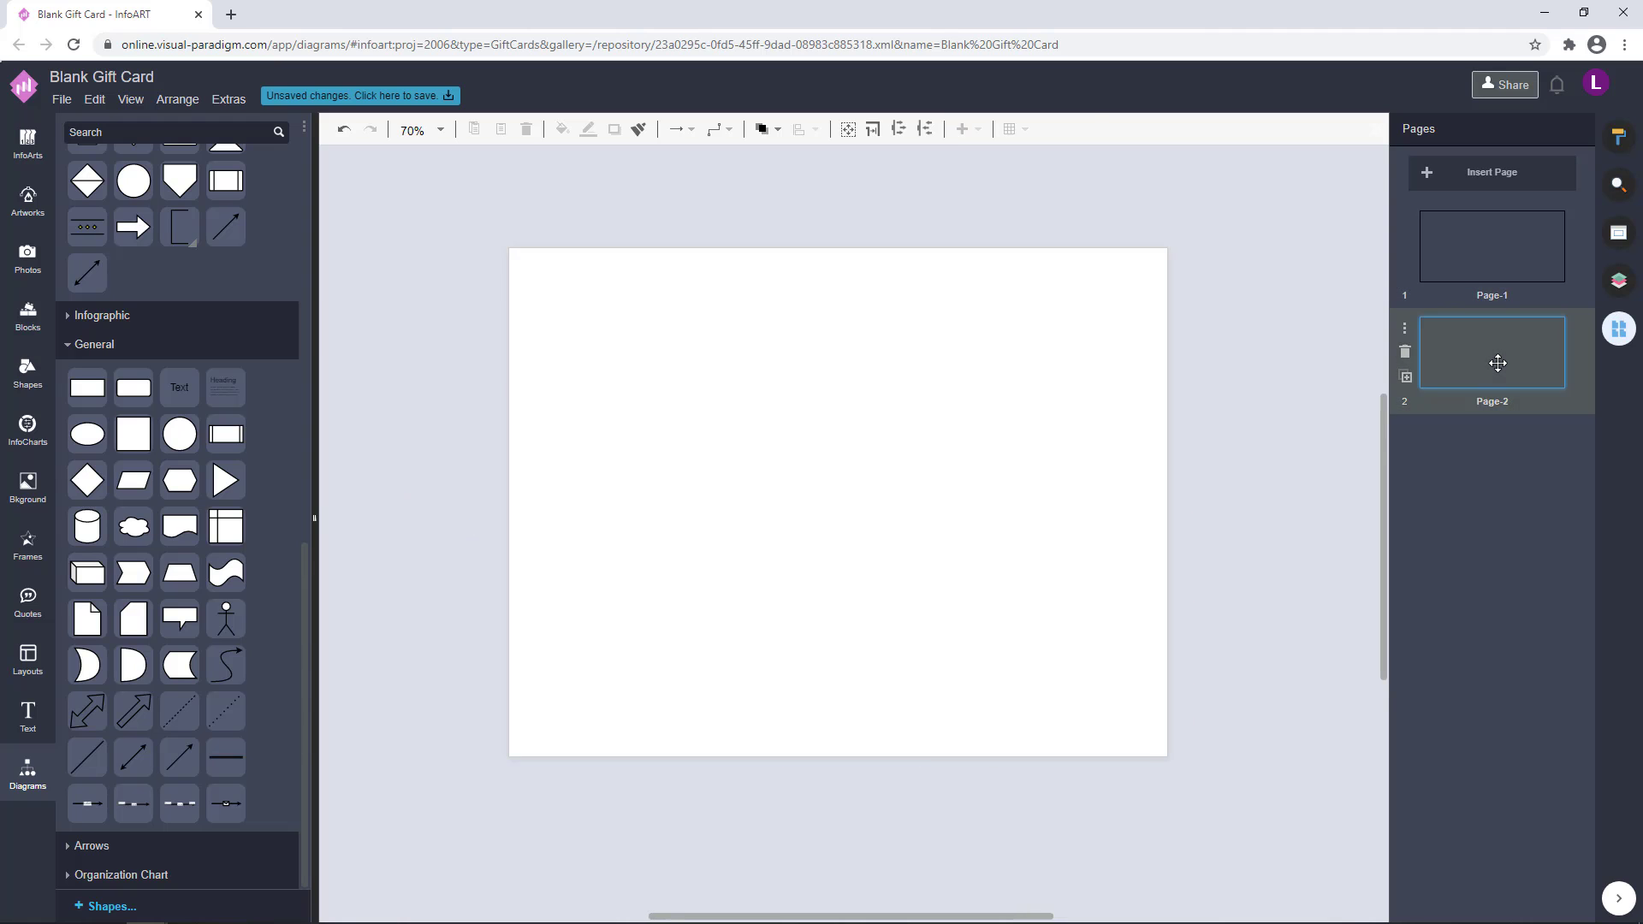
click(1487, 269)
click(794, 374)
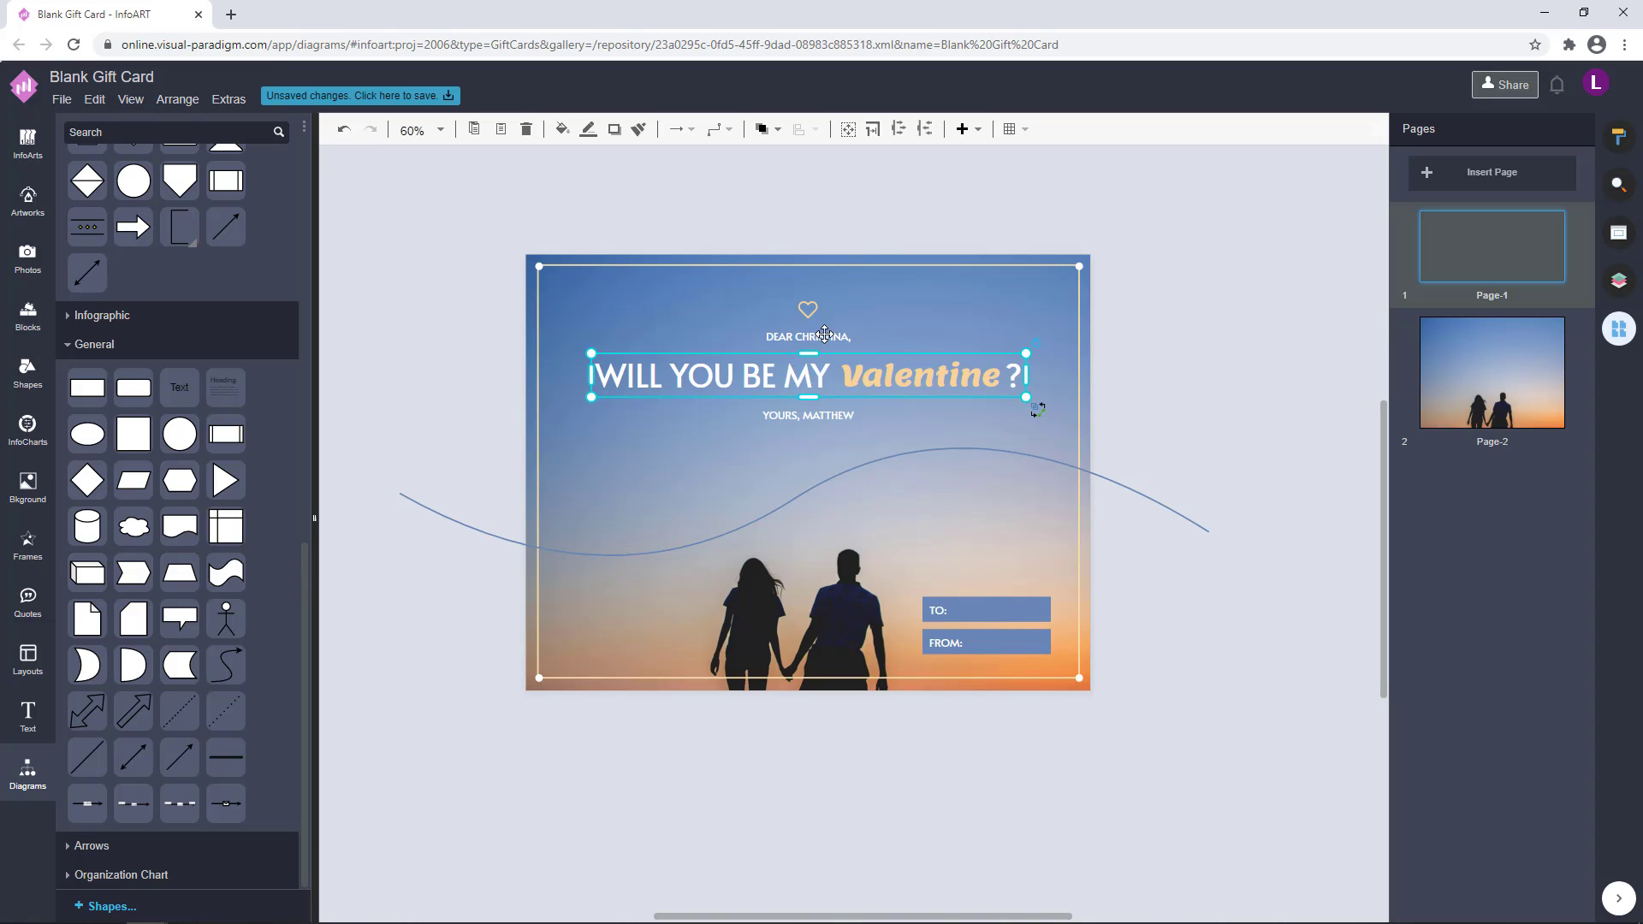
click(1504, 368)
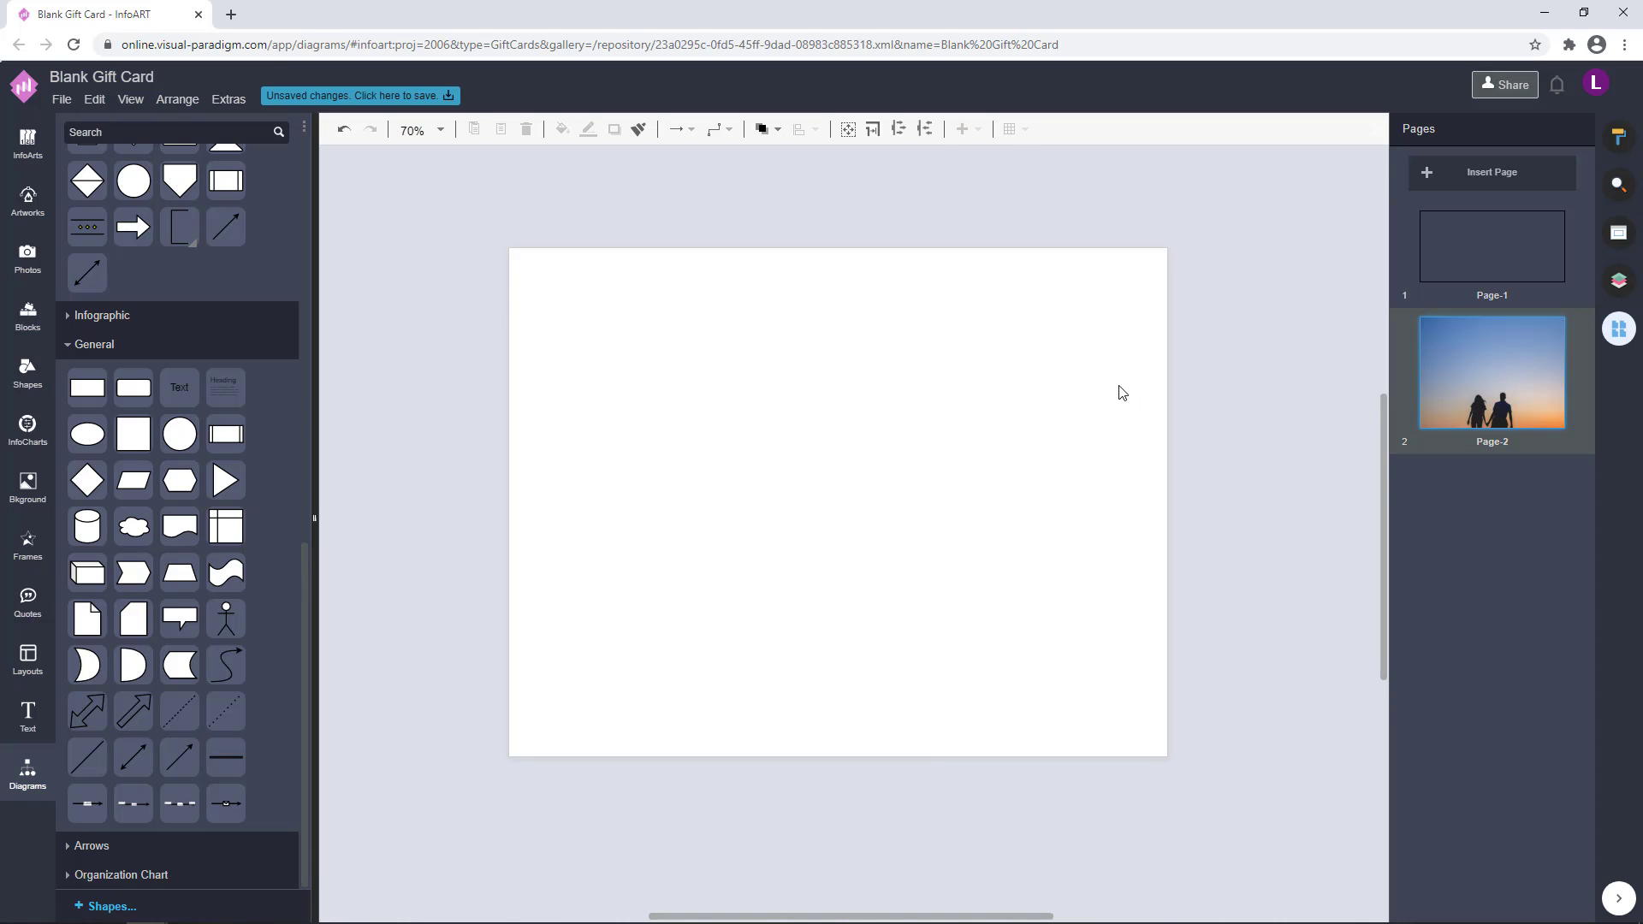
click(1618, 280)
click(1481, 207)
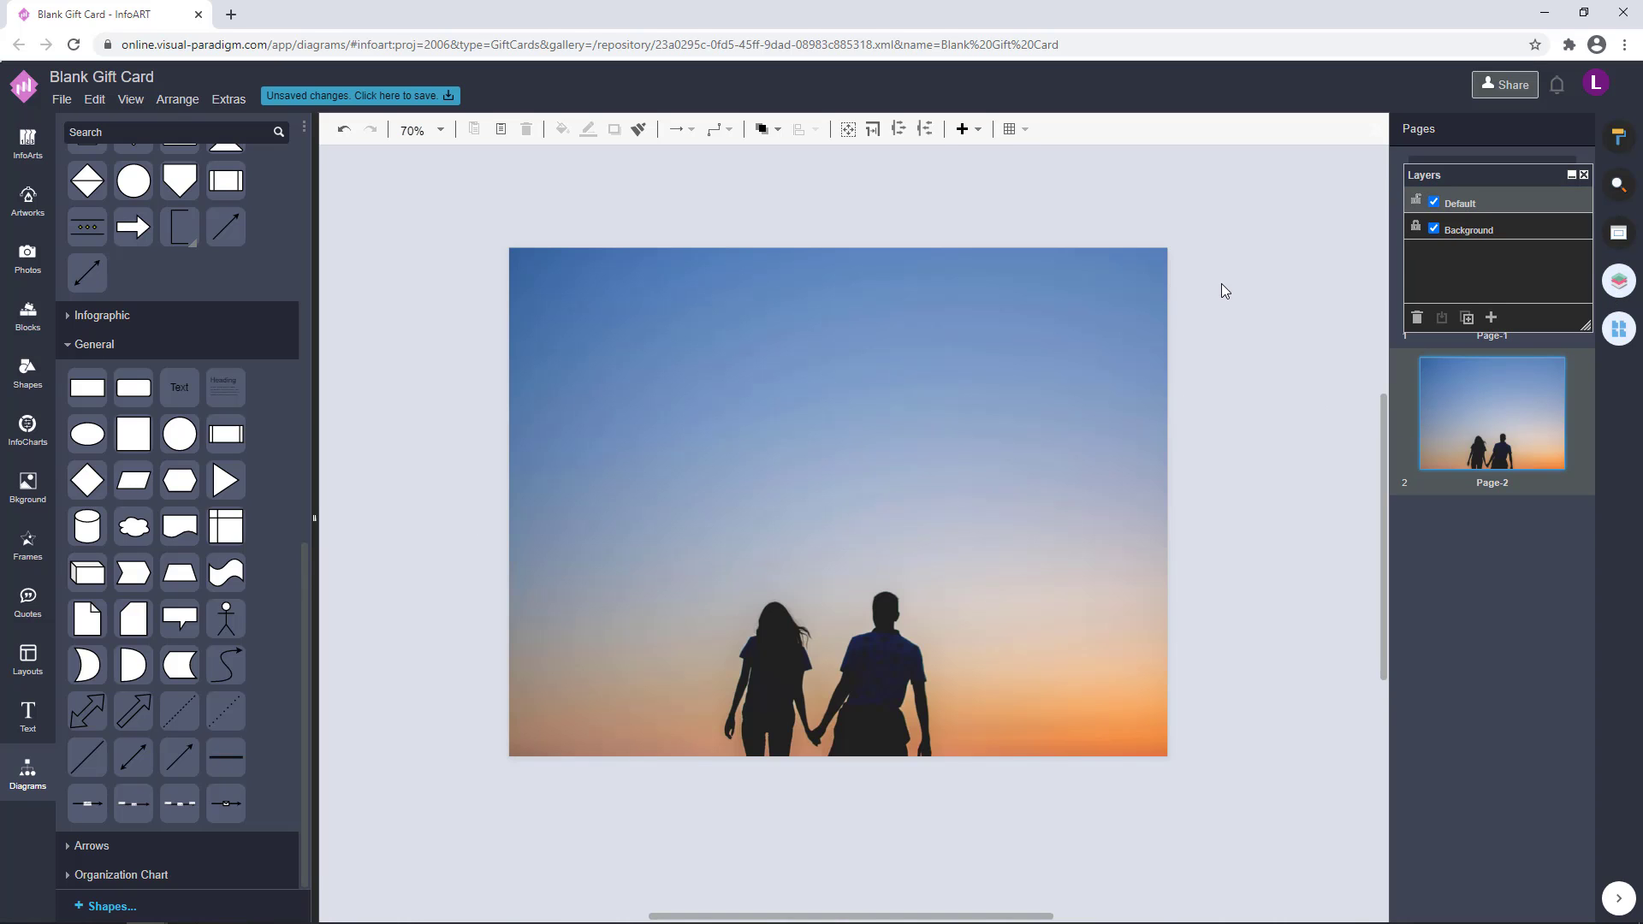
Paste the copied heading onto Page-2 and move it over the upper part of the photo
double_click(1239, 295)
key(BackSpace)
click(1223, 327)
key(ctrl+v)
drag(1122, 348, 412, 375)
Move the Layers window away from the page thumbnails and reopen Page-2
click(1232, 217)
drag(1489, 174, 1146, 205)
click(1492, 267)
click(1511, 403)
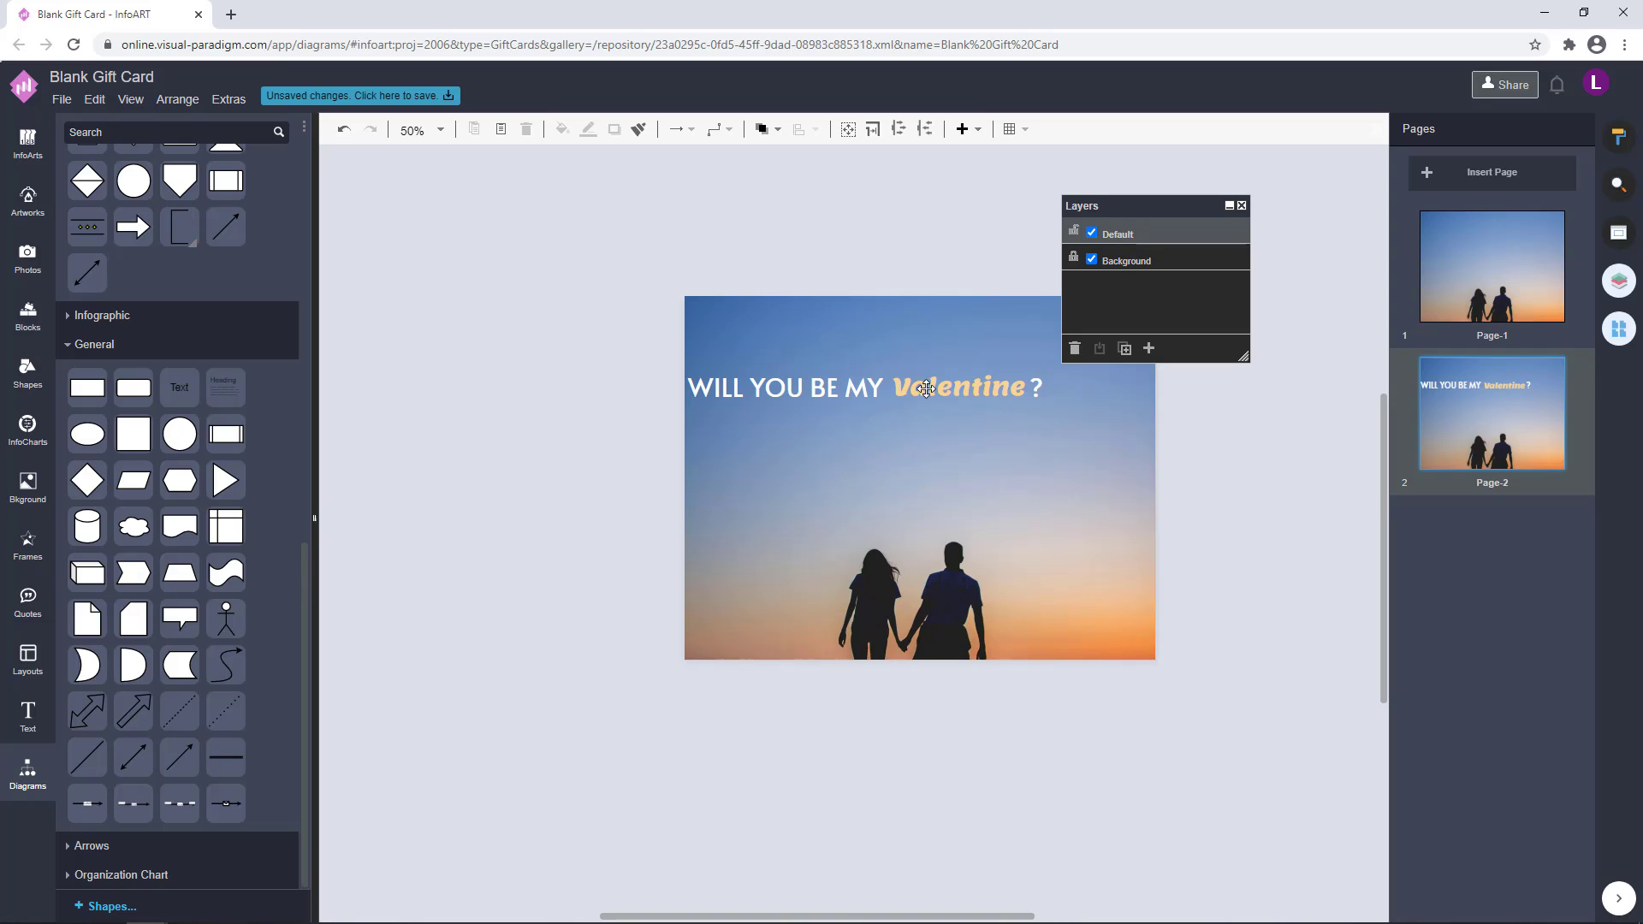
Move the word "Valentine" to the upper edge of the page and rewrite it as "Happy Valentine's Day"
drag(956, 389, 913, 332)
double_click(914, 332)
text(Happy)
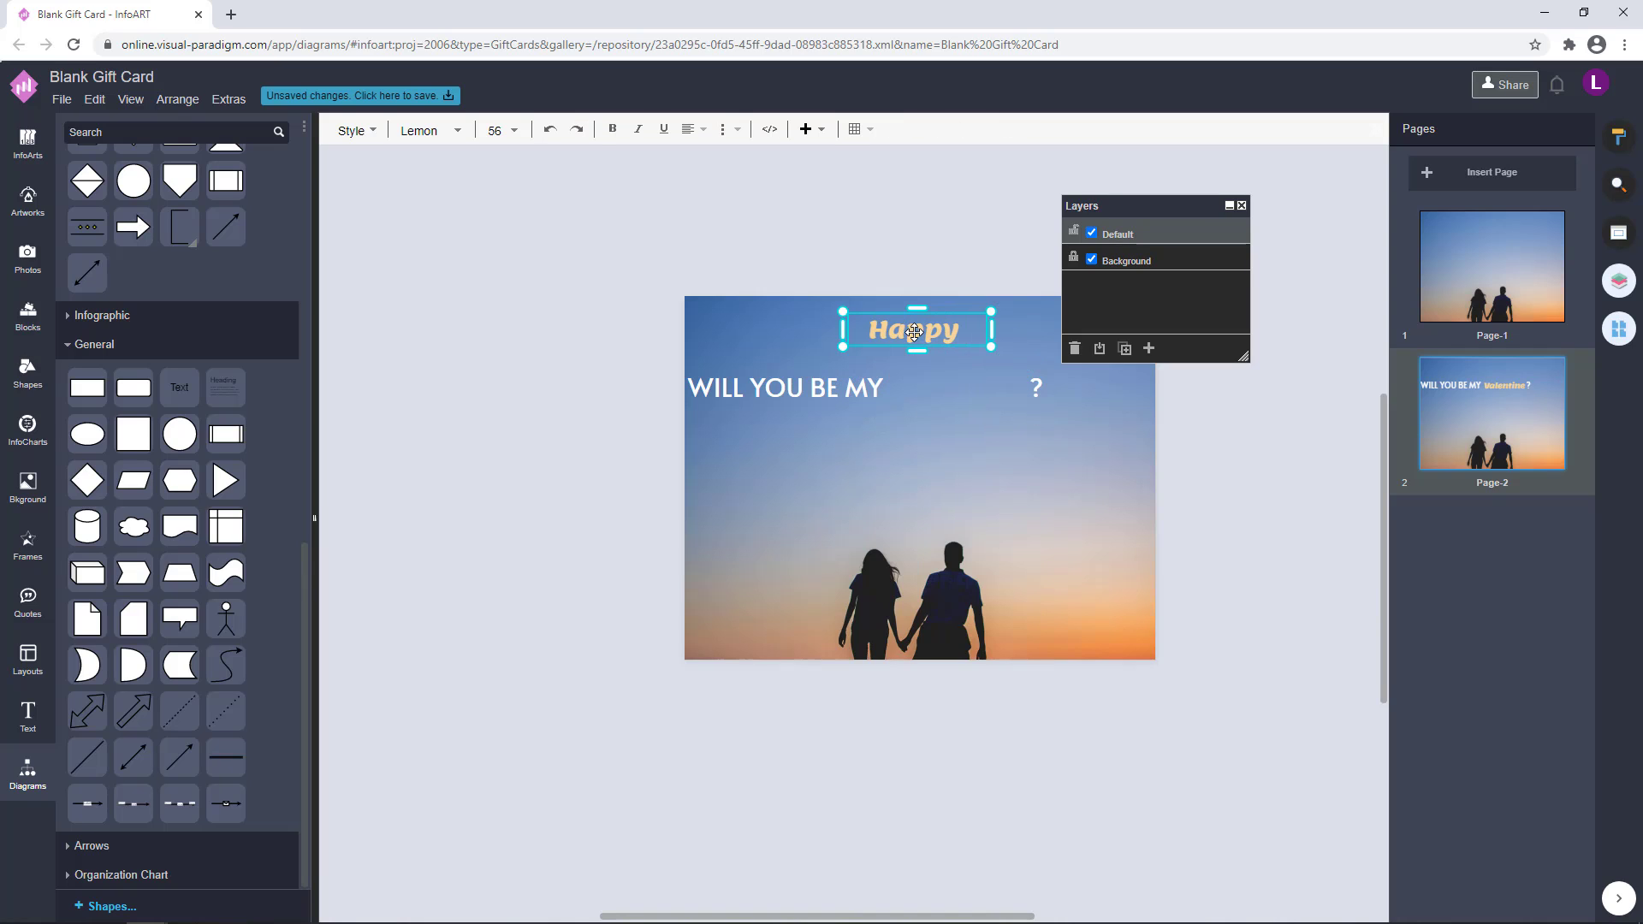
text( Valentine's)
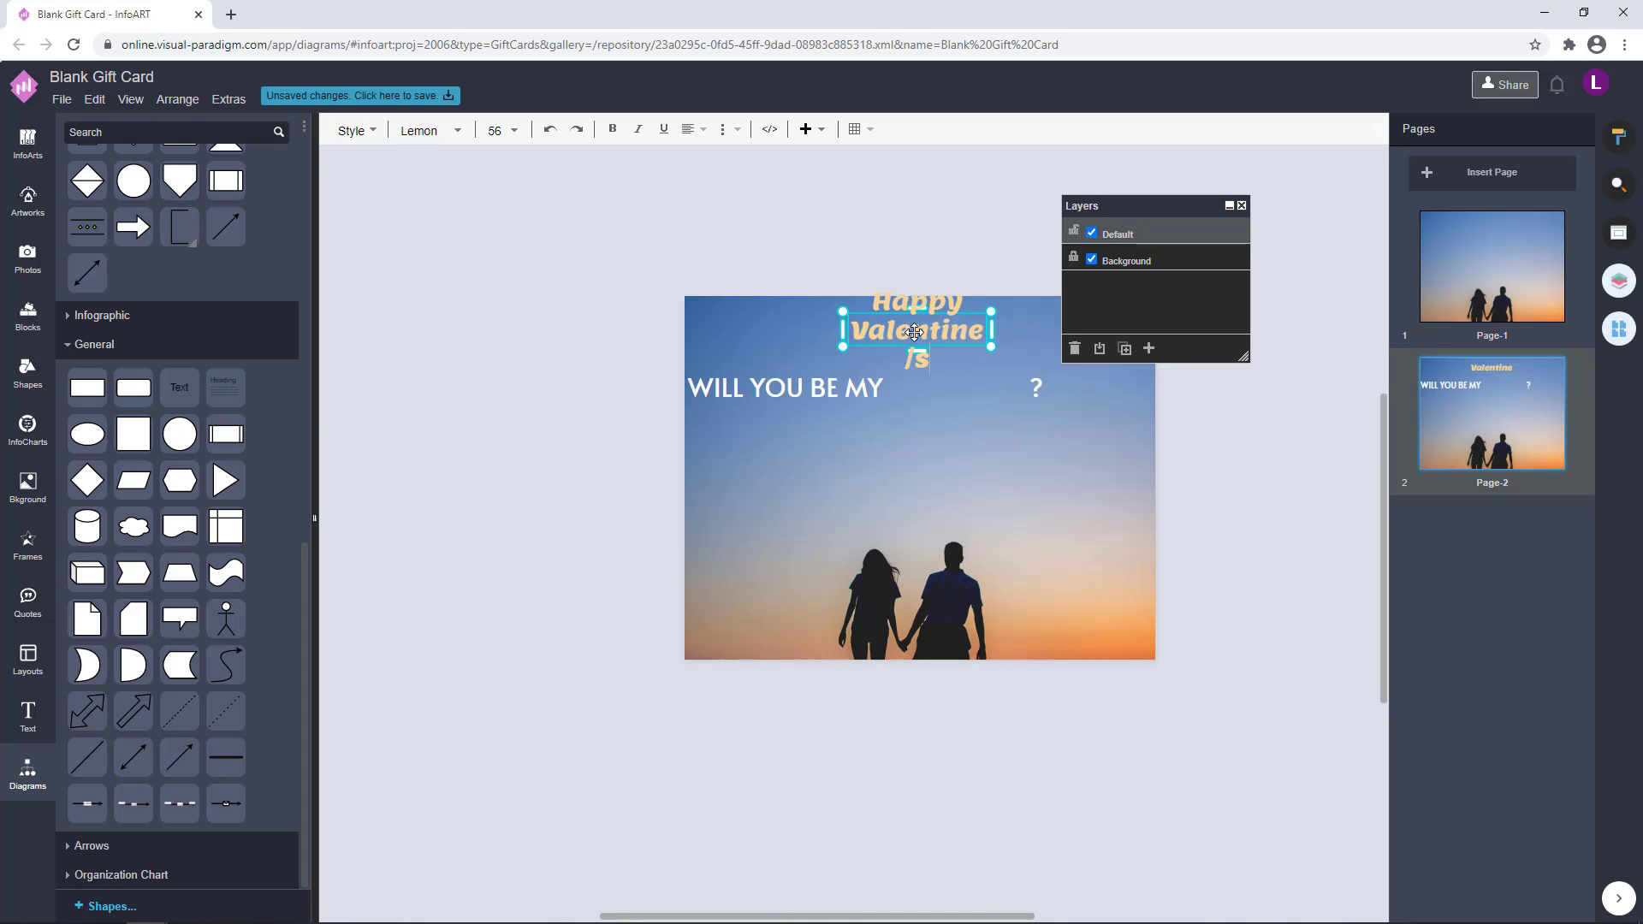
key(BackSpace)
key(BackSpace)
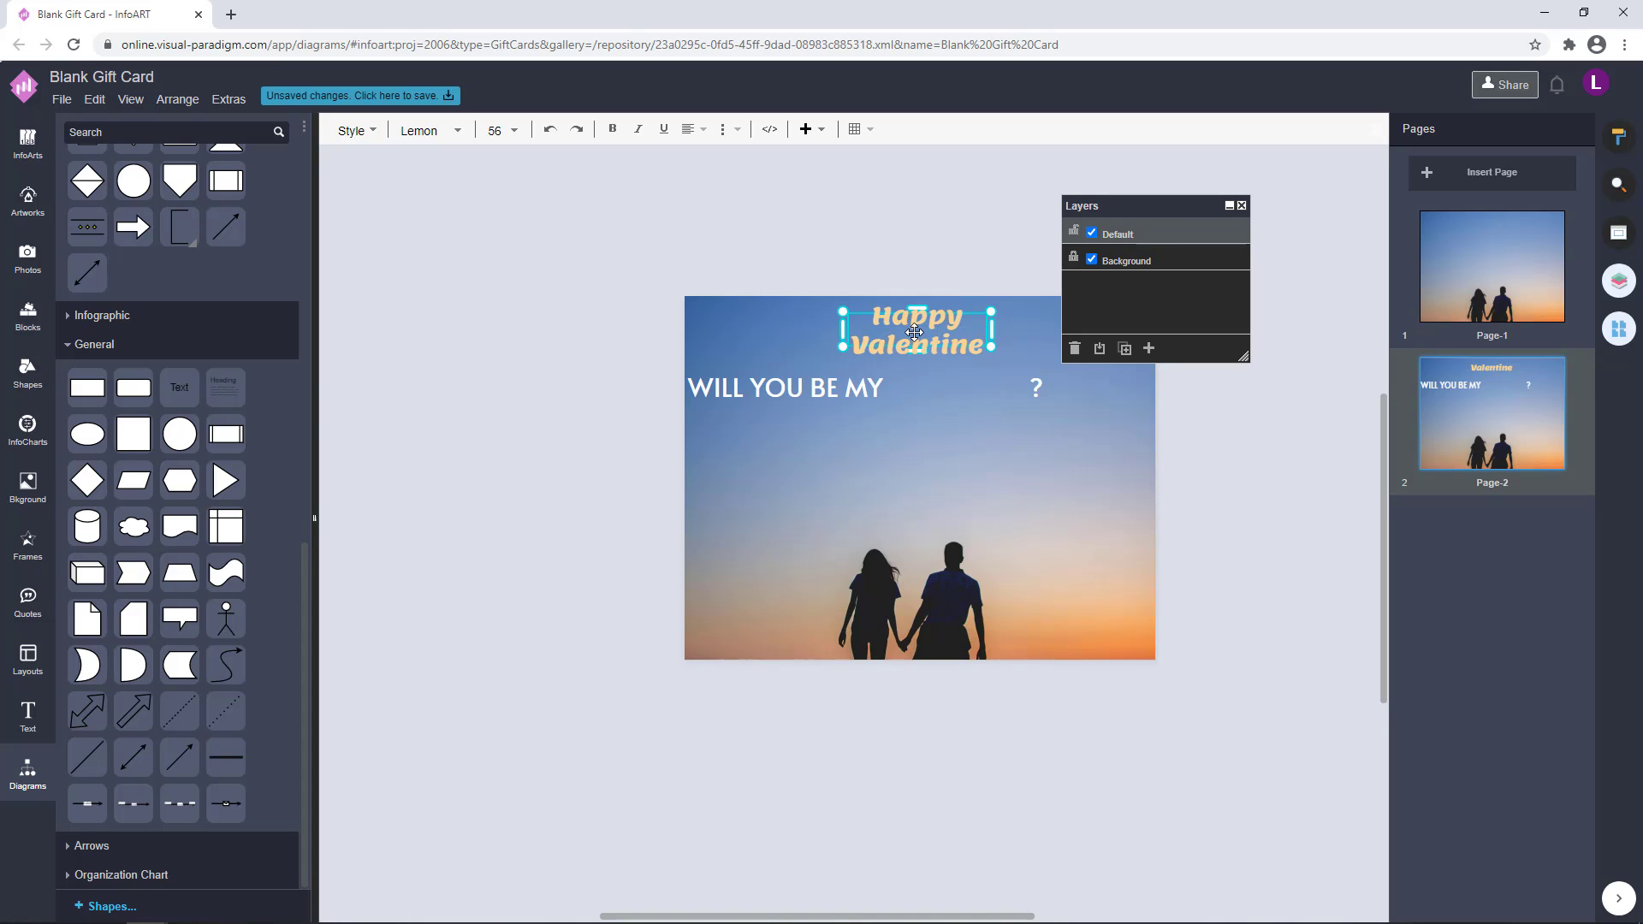
text('s Day)
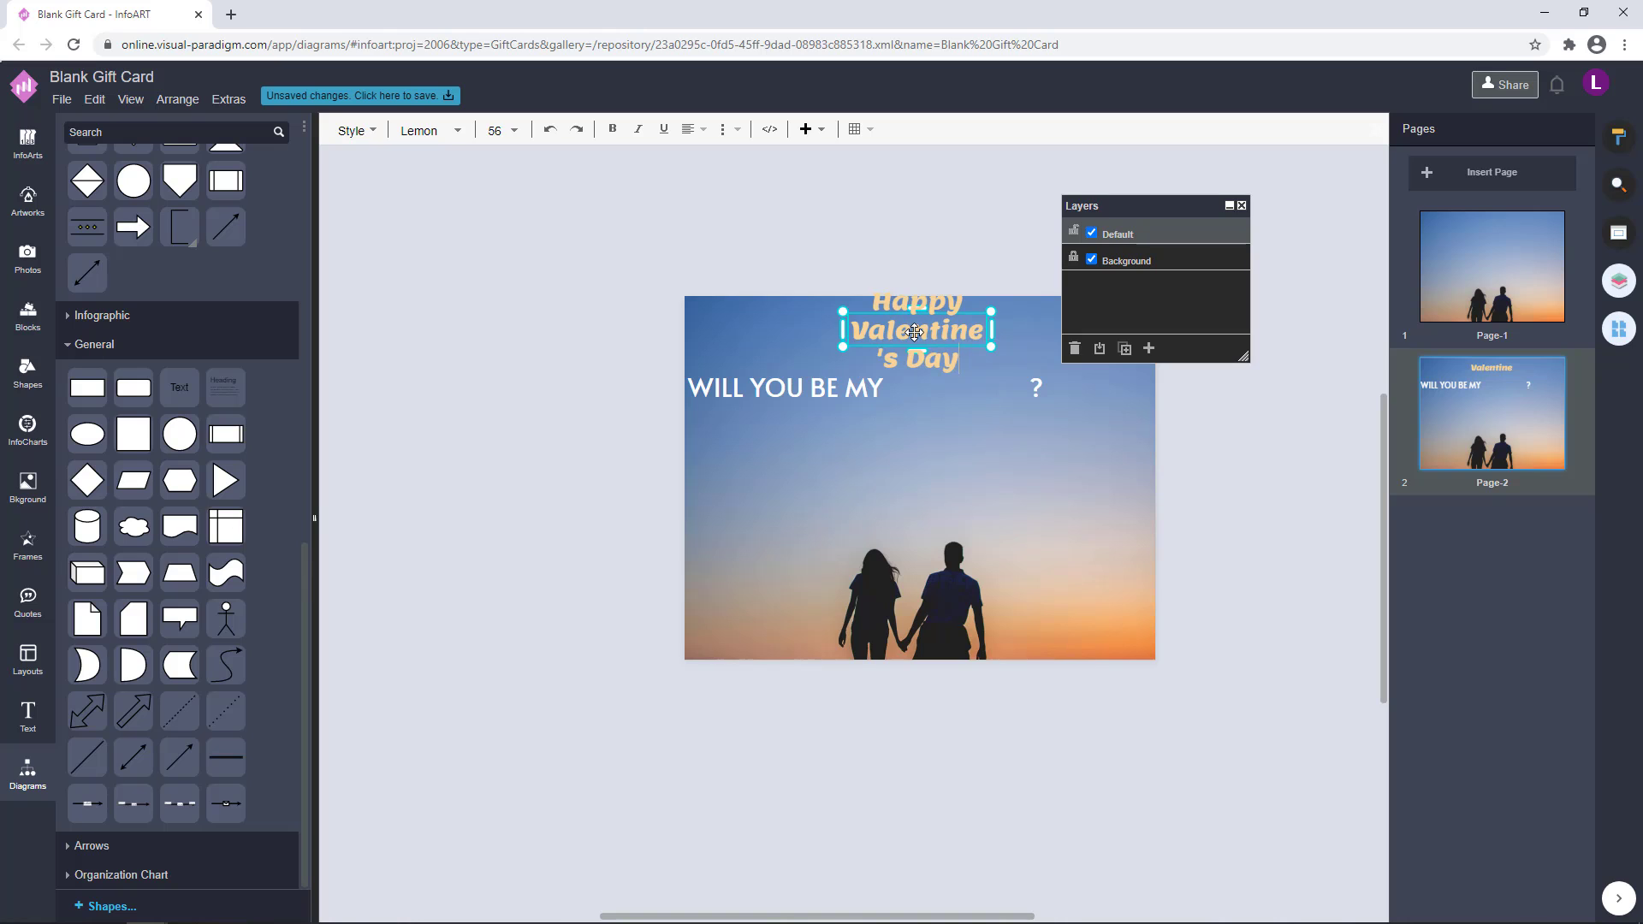
Fit the "Happy Valentine's Day" heading on a single line near the page's upper edge
click(907, 269)
drag(922, 374, 922, 338)
drag(975, 283, 815, 383)
Move the "WILL YOU BE MY ?" text beneath the heading and replace its wording with "TERMS AND CONDITIONS"
drag(822, 393, 779, 451)
click(847, 294)
double_click(779, 450)
text(Yer)
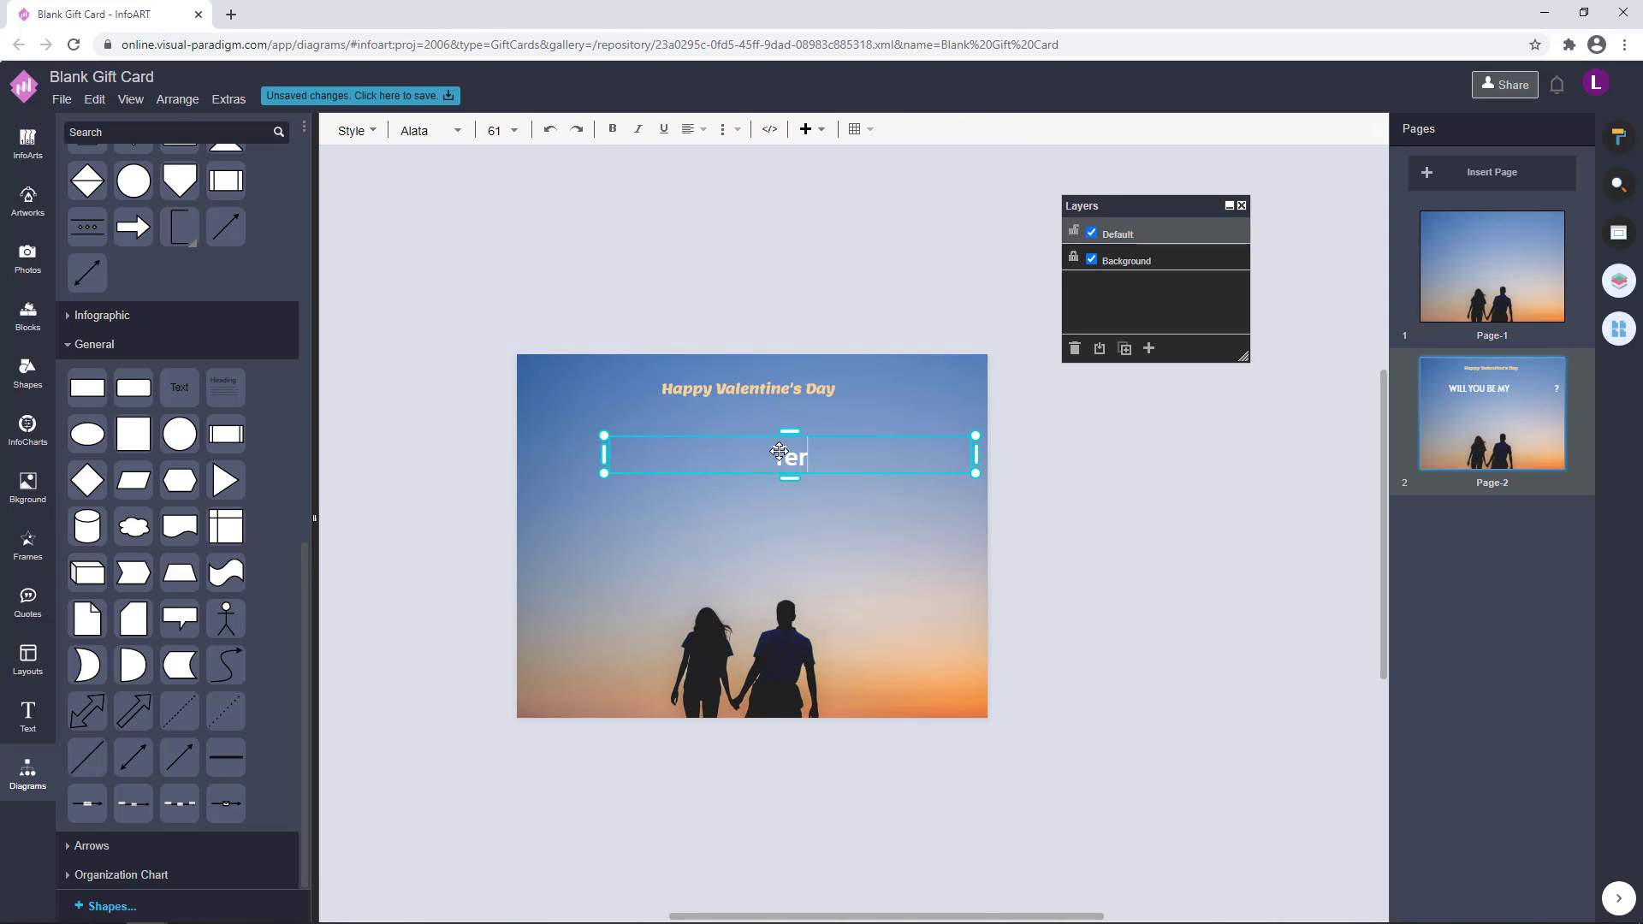
text(ERMS AND CONDITIONS)
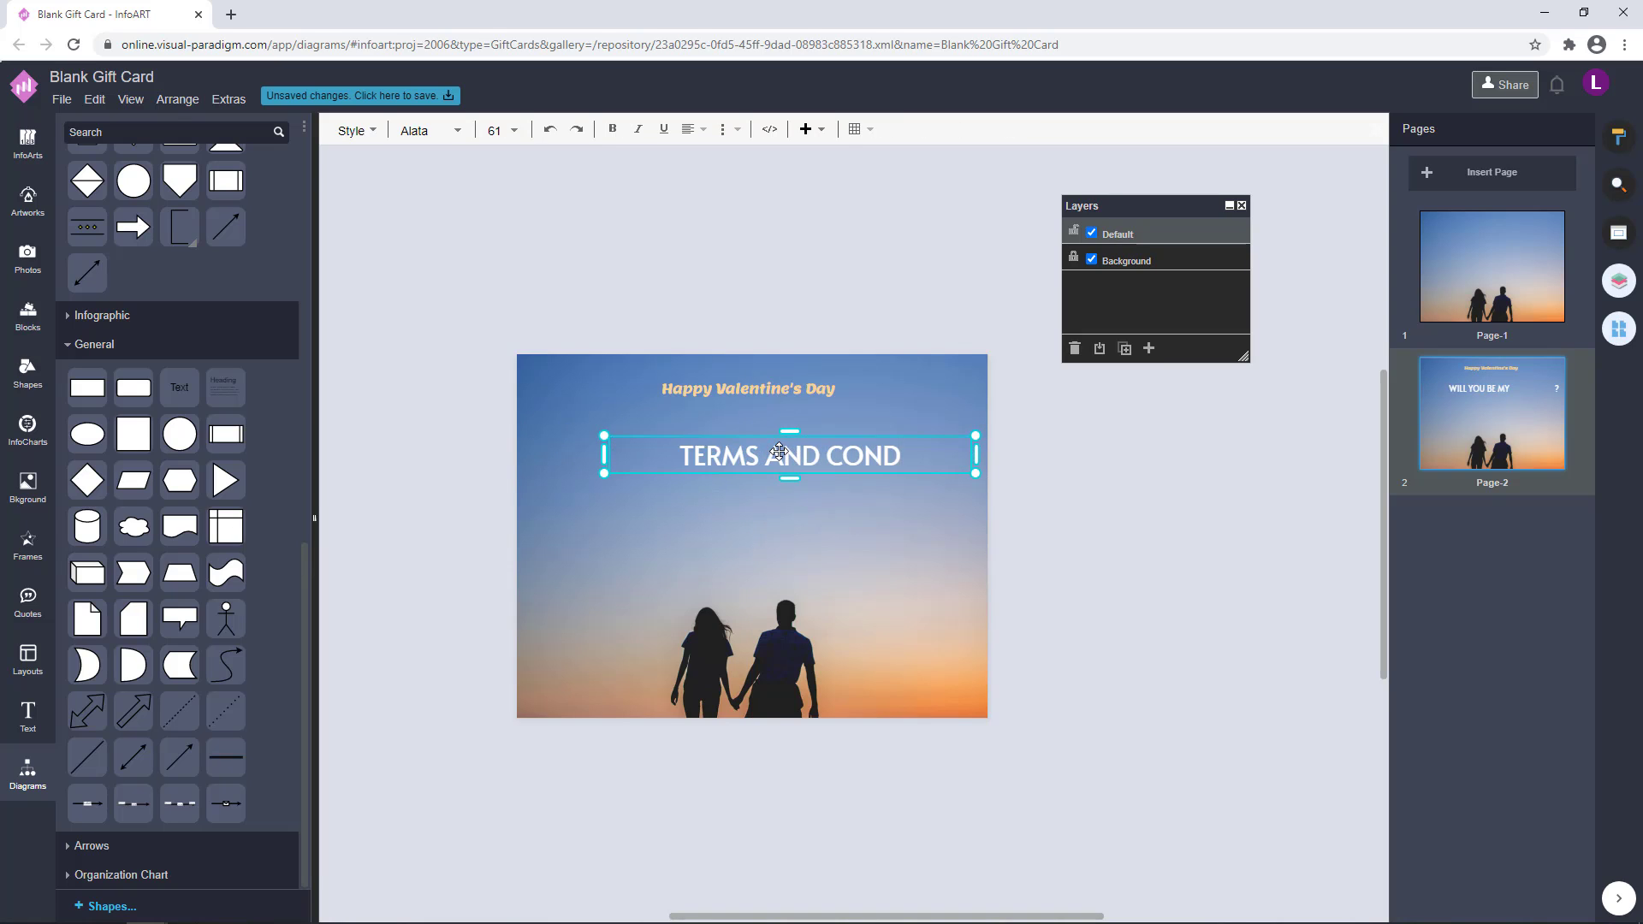
click(1268, 547)
Shrink the "TERMS AND CONDITIONS" text, enlarge the heading and place the two directly beneath each other
click(919, 460)
drag(975, 435, 884, 415)
click(844, 388)
scroll(847, 386, up, 2)
drag(818, 380, 811, 392)
shift+click(777, 435)
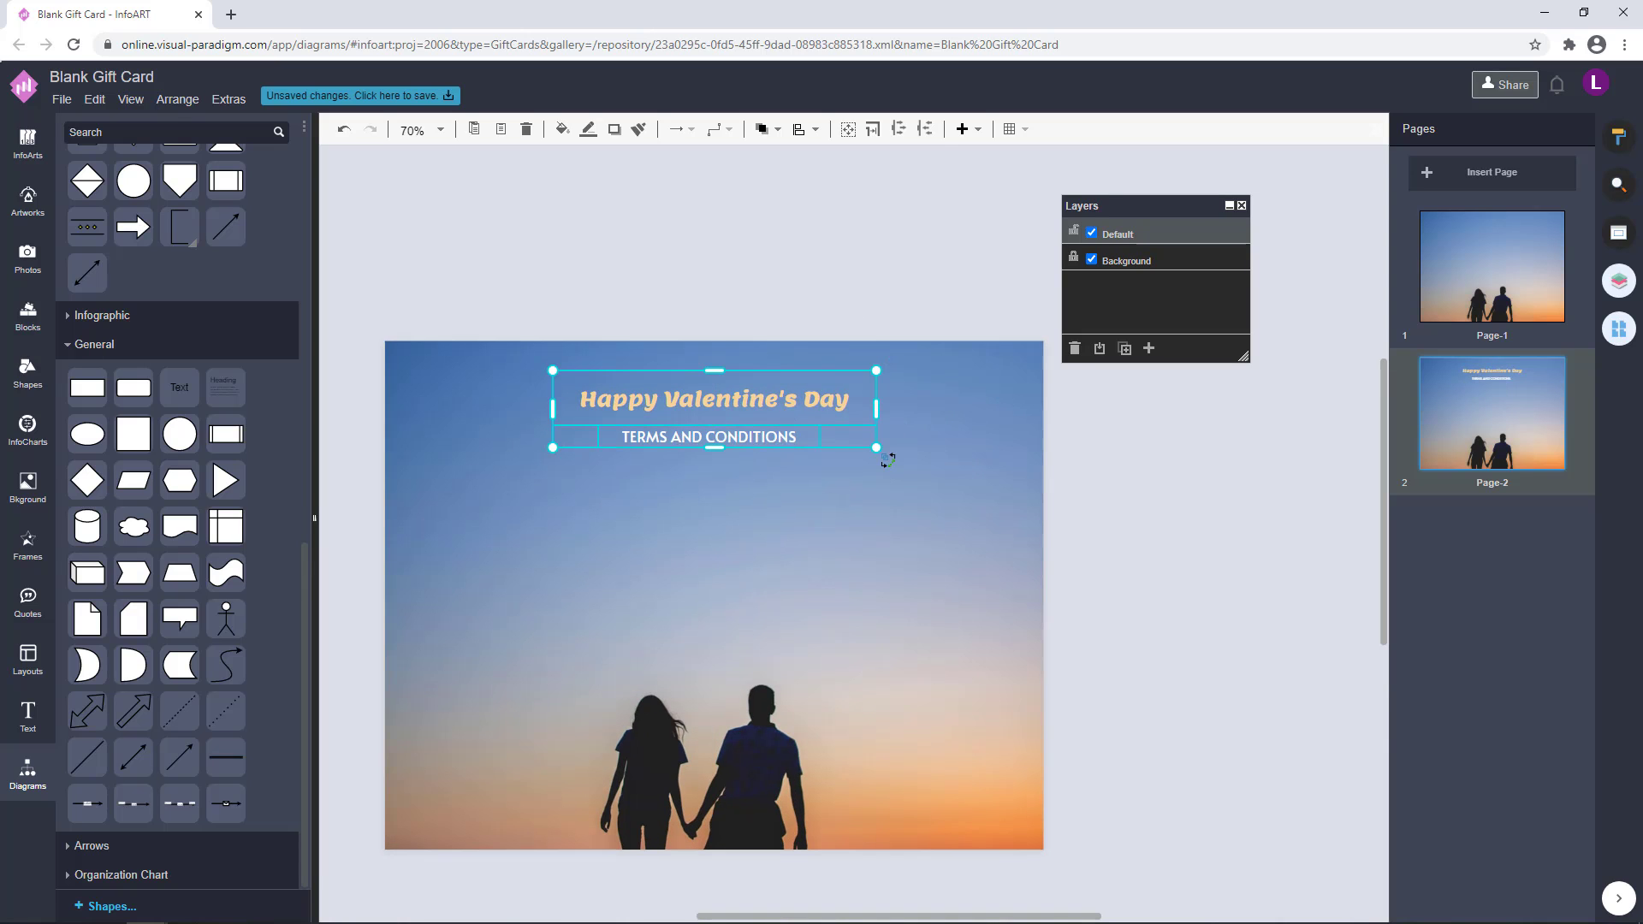
Align the heading and the "TERMS AND CONDITIONS" subtitle on a common vertical centre line
click(1617, 137)
click(1470, 567)
click(1201, 460)
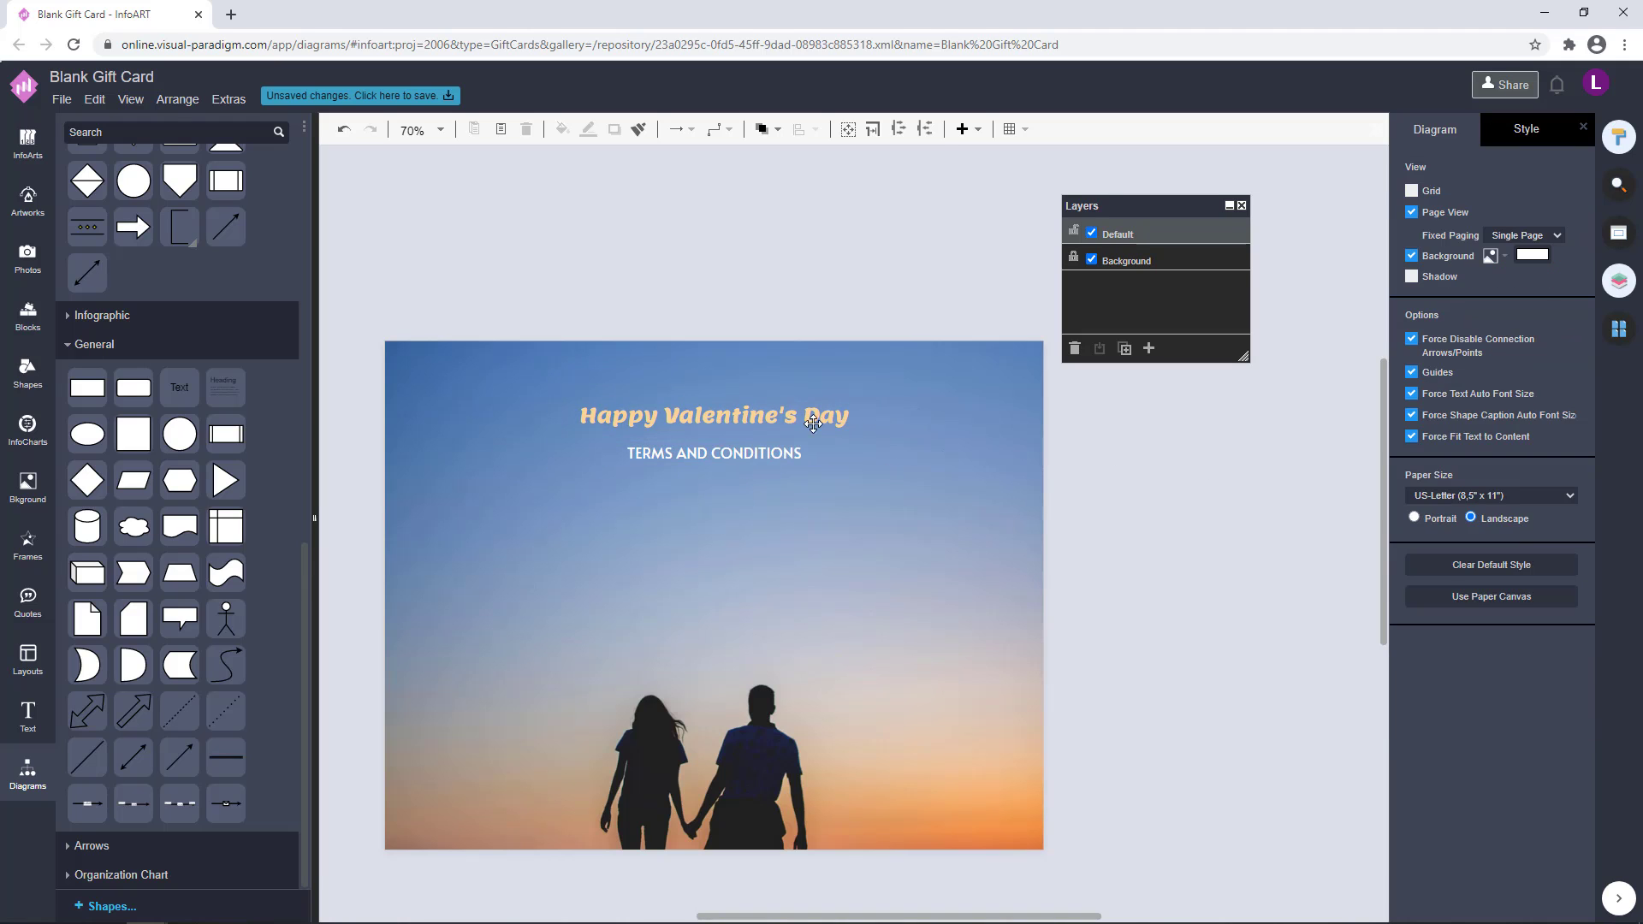
Enlarge the "Happy Valentine's Day" heading slightly and move the subtitle a little closer to it
click(813, 420)
drag(887, 387, 840, 416)
drag(764, 452, 764, 446)
click(1101, 450)
Set the font size of the "Happy Valentine's Day" heading to 40 pt
double_click(824, 411)
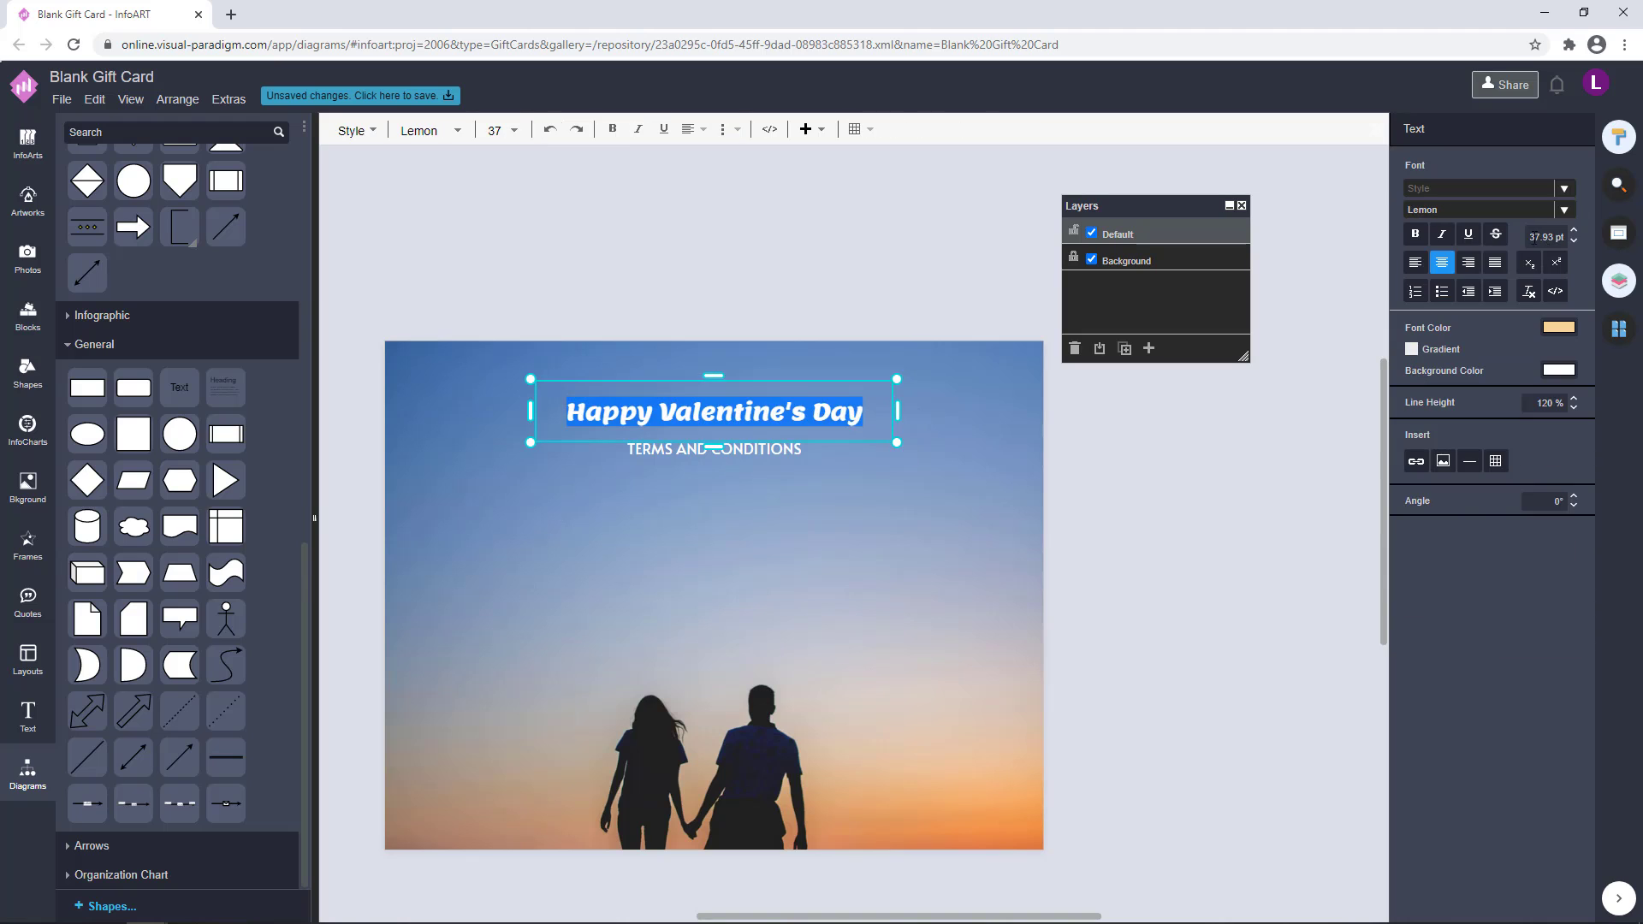
drag(1528, 237, 1612, 248)
text(40)
key(Return)
click(1189, 489)
scroll(855, 468, down, 1)
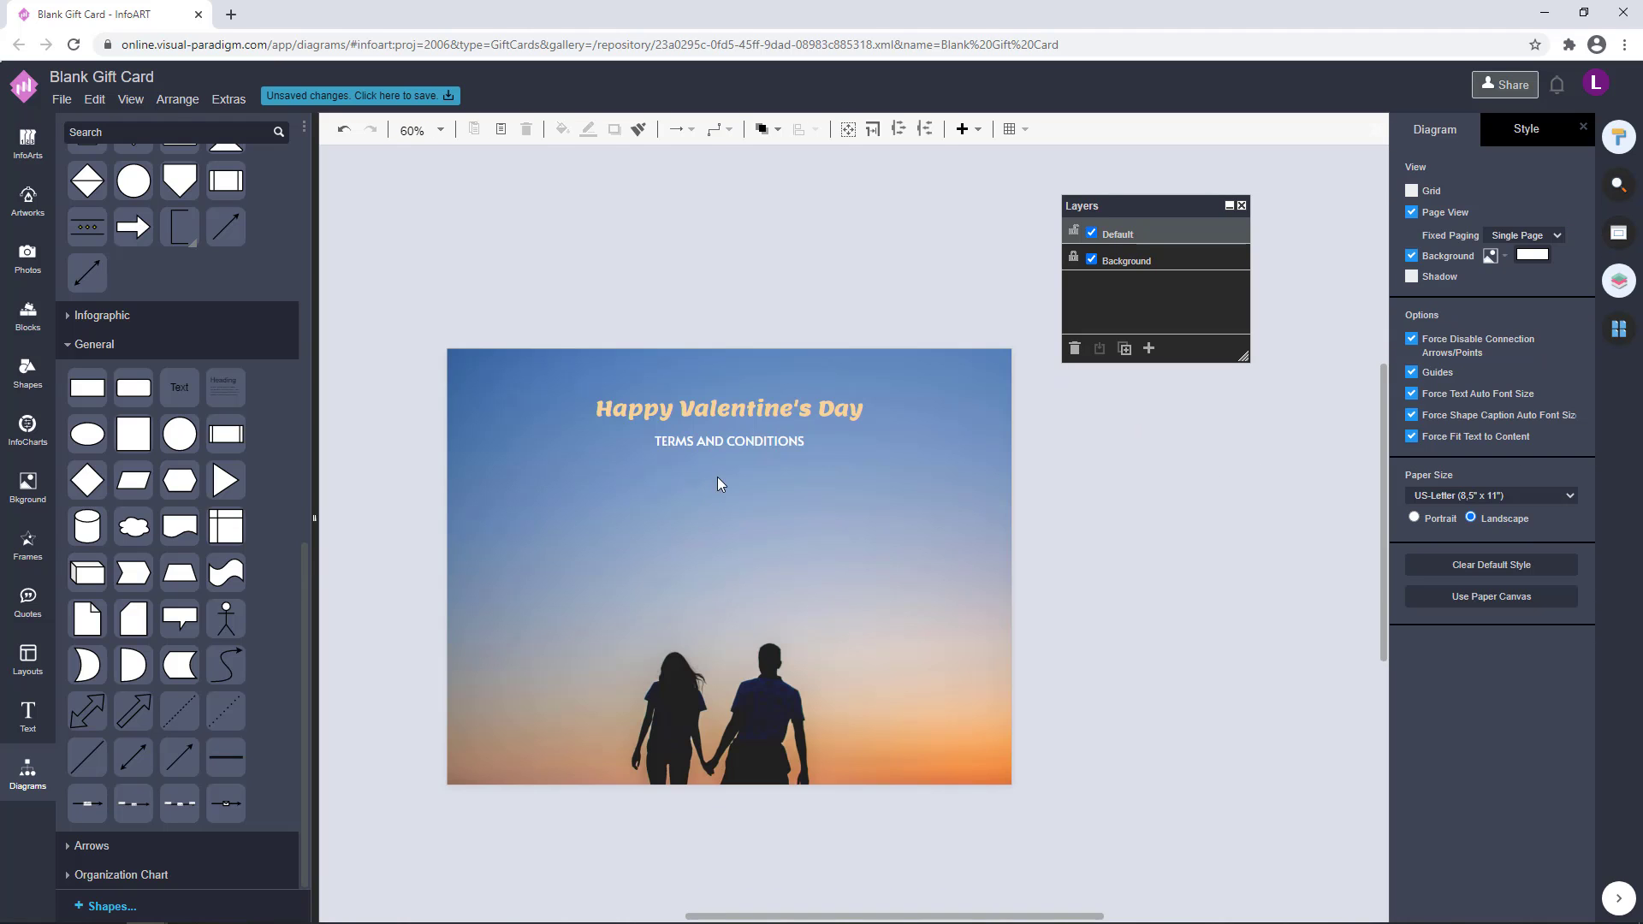
Check the subtitle's text settings and increase the heading's font size a little further
double_click(763, 439)
click(861, 411)
double_click(860, 411)
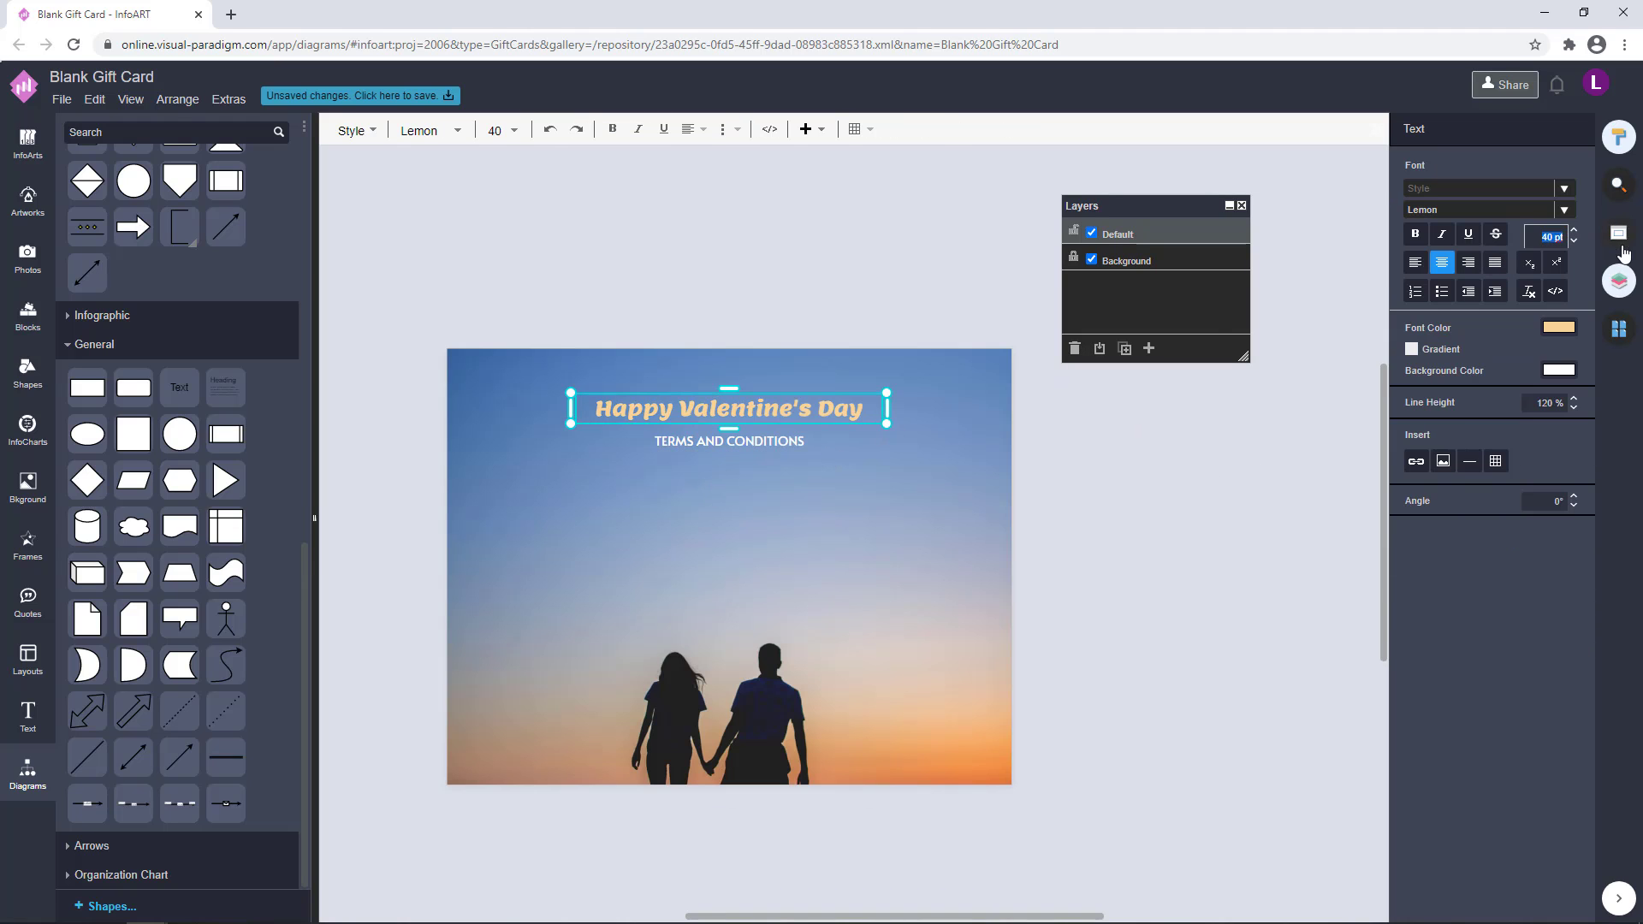
click(977, 418)
Move the heading and the "TERMS AND CONDITIONS" subtitle slightly down together
drag(1138, 510, 552, 352)
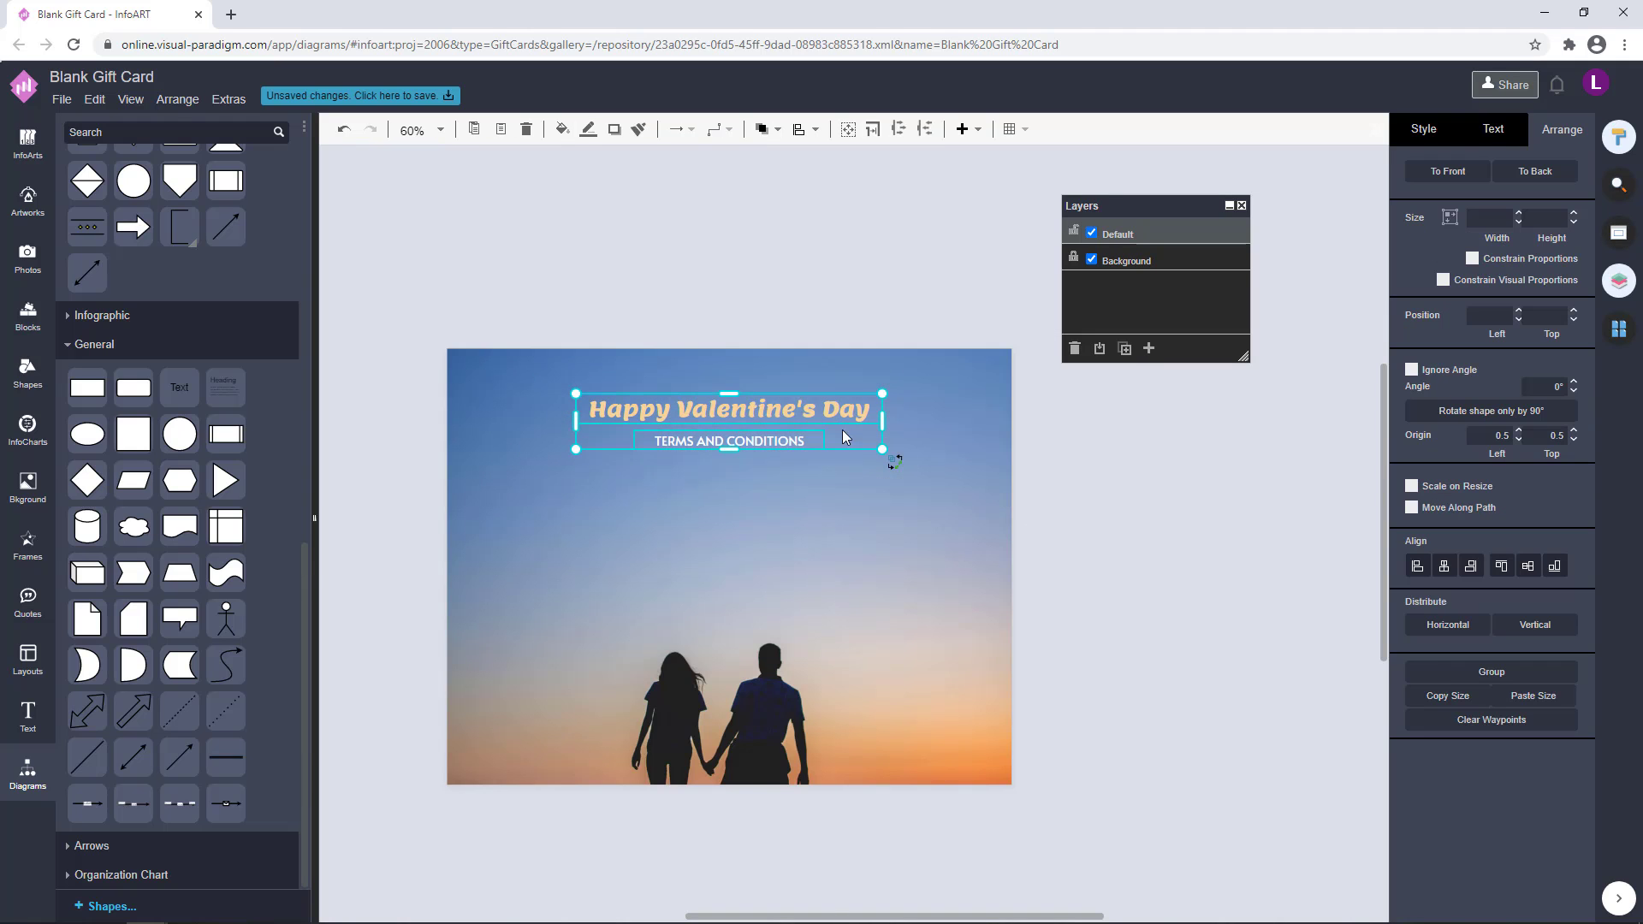
drag(811, 427, 721, 447)
click(1195, 440)
click(1113, 449)
drag(1055, 528, 456, 330)
drag(796, 424, 777, 511)
click(947, 466)
key(ctrl+z)
Duplicate the "TERMS AND CONDITIONS" text below itself and change the copy to "This gift certificate can be used once only."
drag(763, 453, 758, 496)
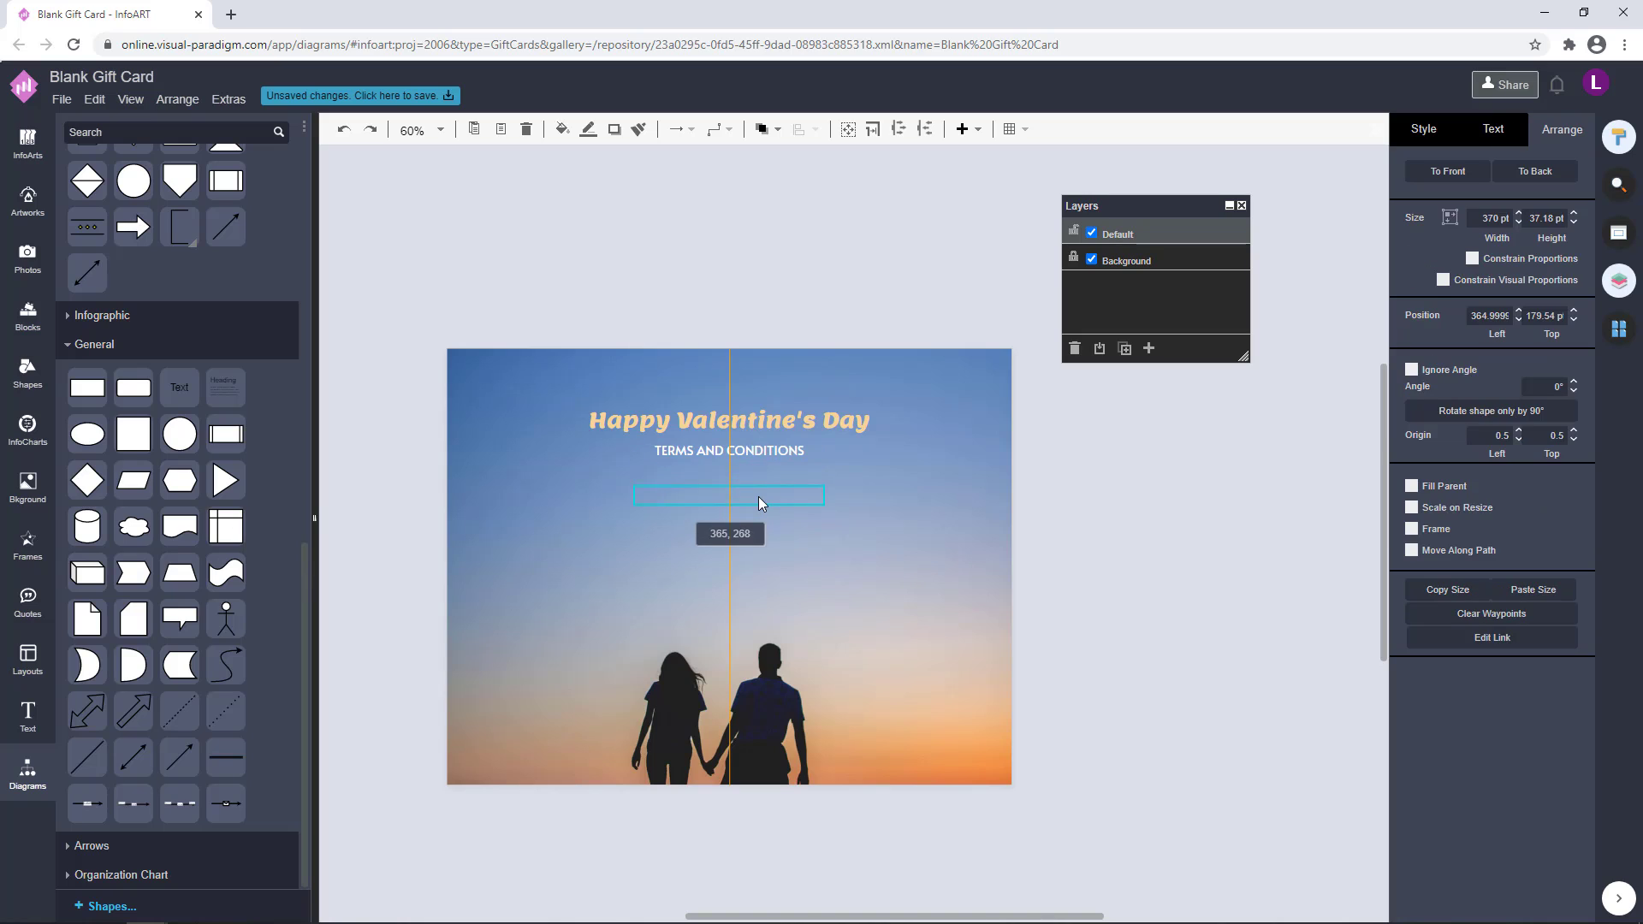
double_click(762, 495)
text(TH)
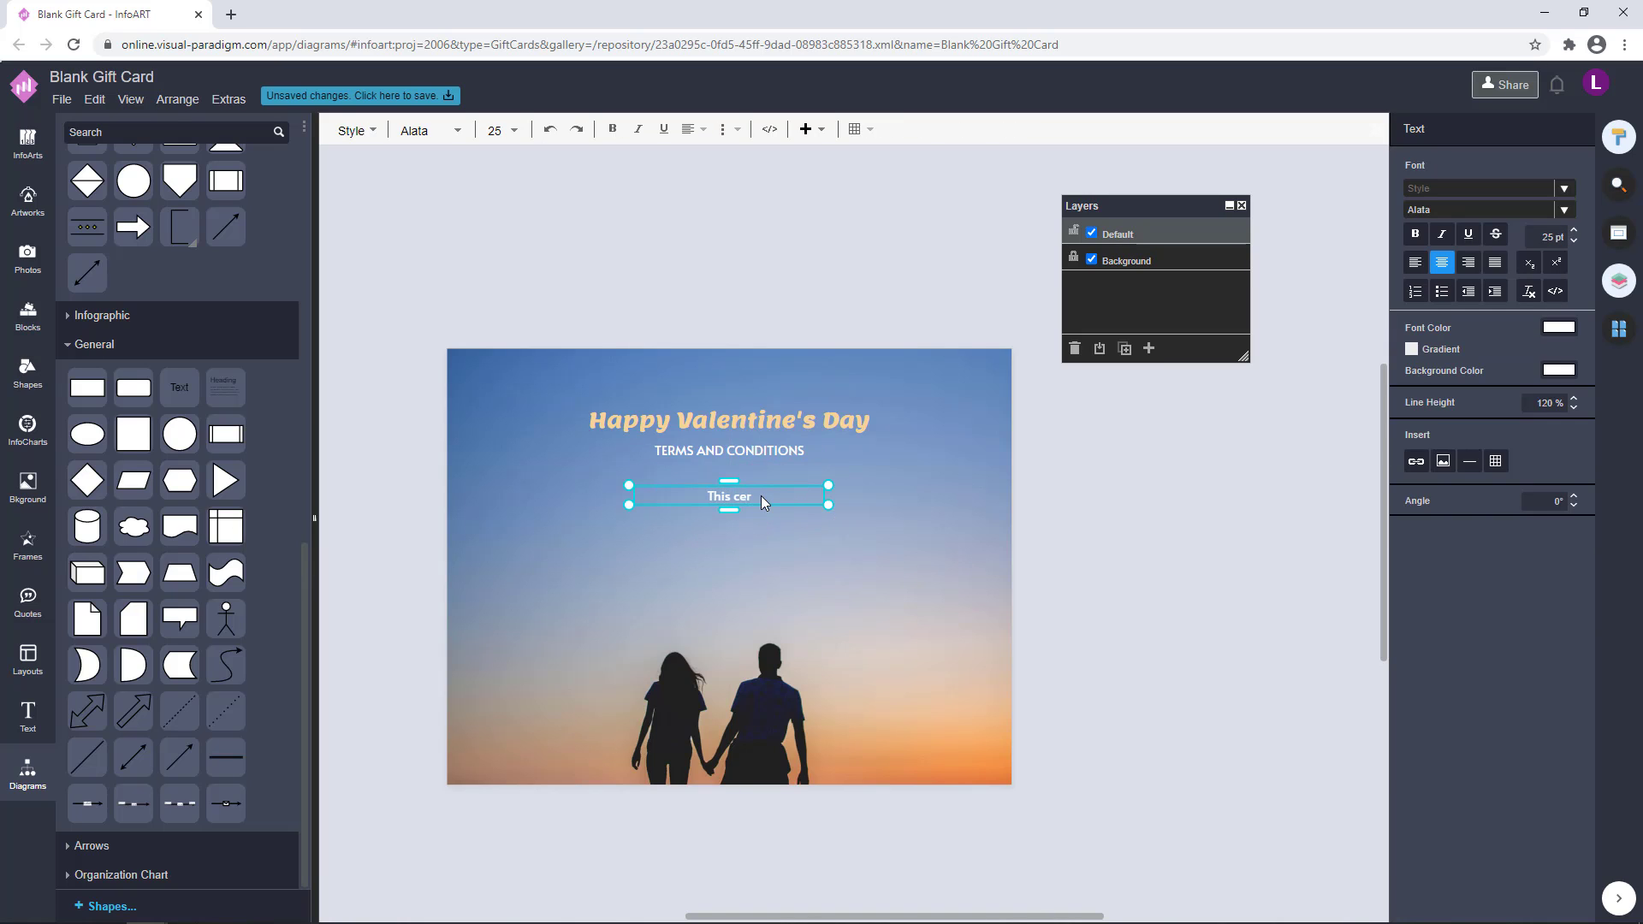
text(is gift certificate can be used once only)
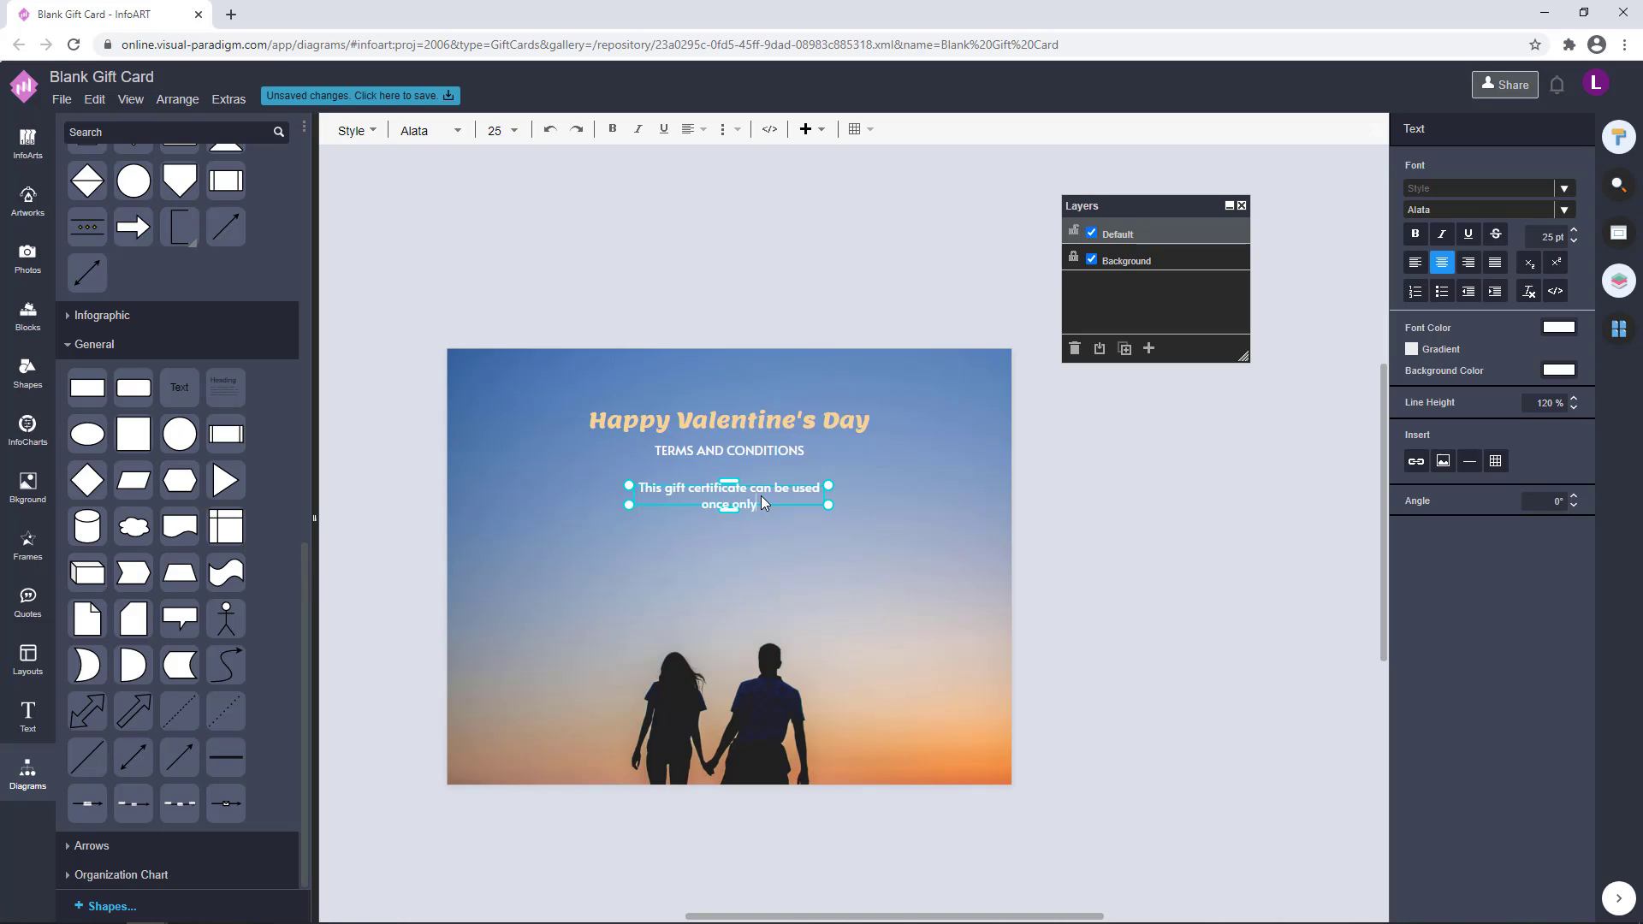
text(.)
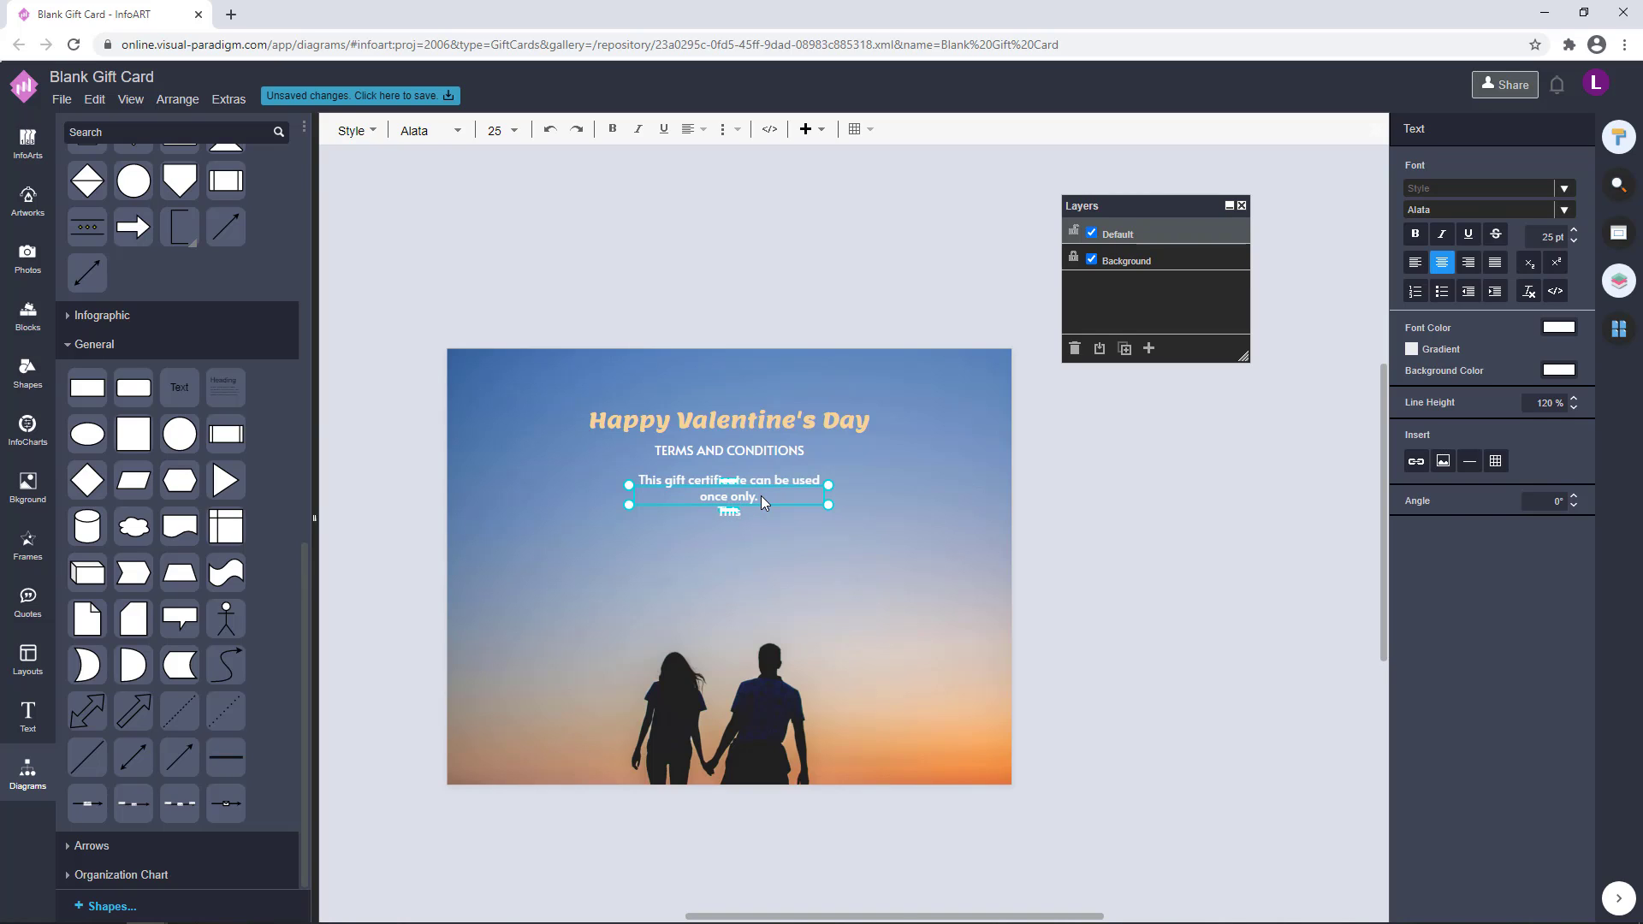
text(This gift certificate cannot be yransffer)
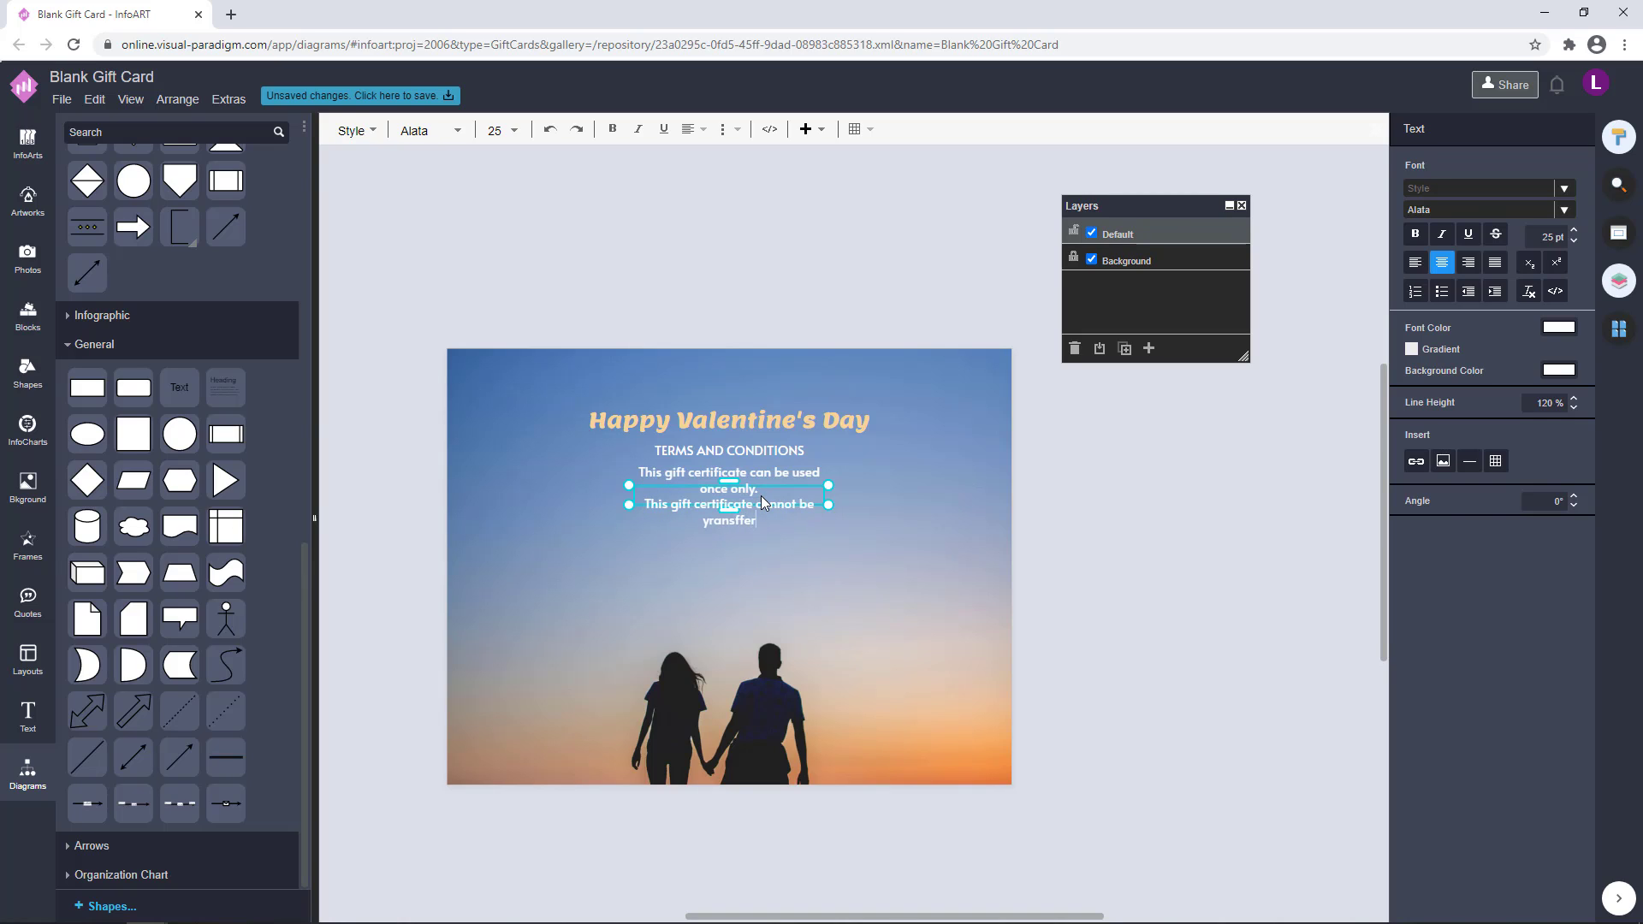
Add the line "This gift certificate cannot be transferred to cash." to the terms text
key(BackSpace)
key(BackSpace)
key(BackSpace)
key(BackSpace)
key(BackSpace)
key(BackSpace)
key(BackSpace)
key(BackSpace)
key(BackSpace)
text(ytan)
key(BackSpace)
key(BackSpace)
key(BackSpace)
key(BackSpace)
text(tr)
text(red to cash.)
Add a third line, "This gift certificate cannot be combined with other coupons and discounts.", to the terms text
key(Return)
text(This)
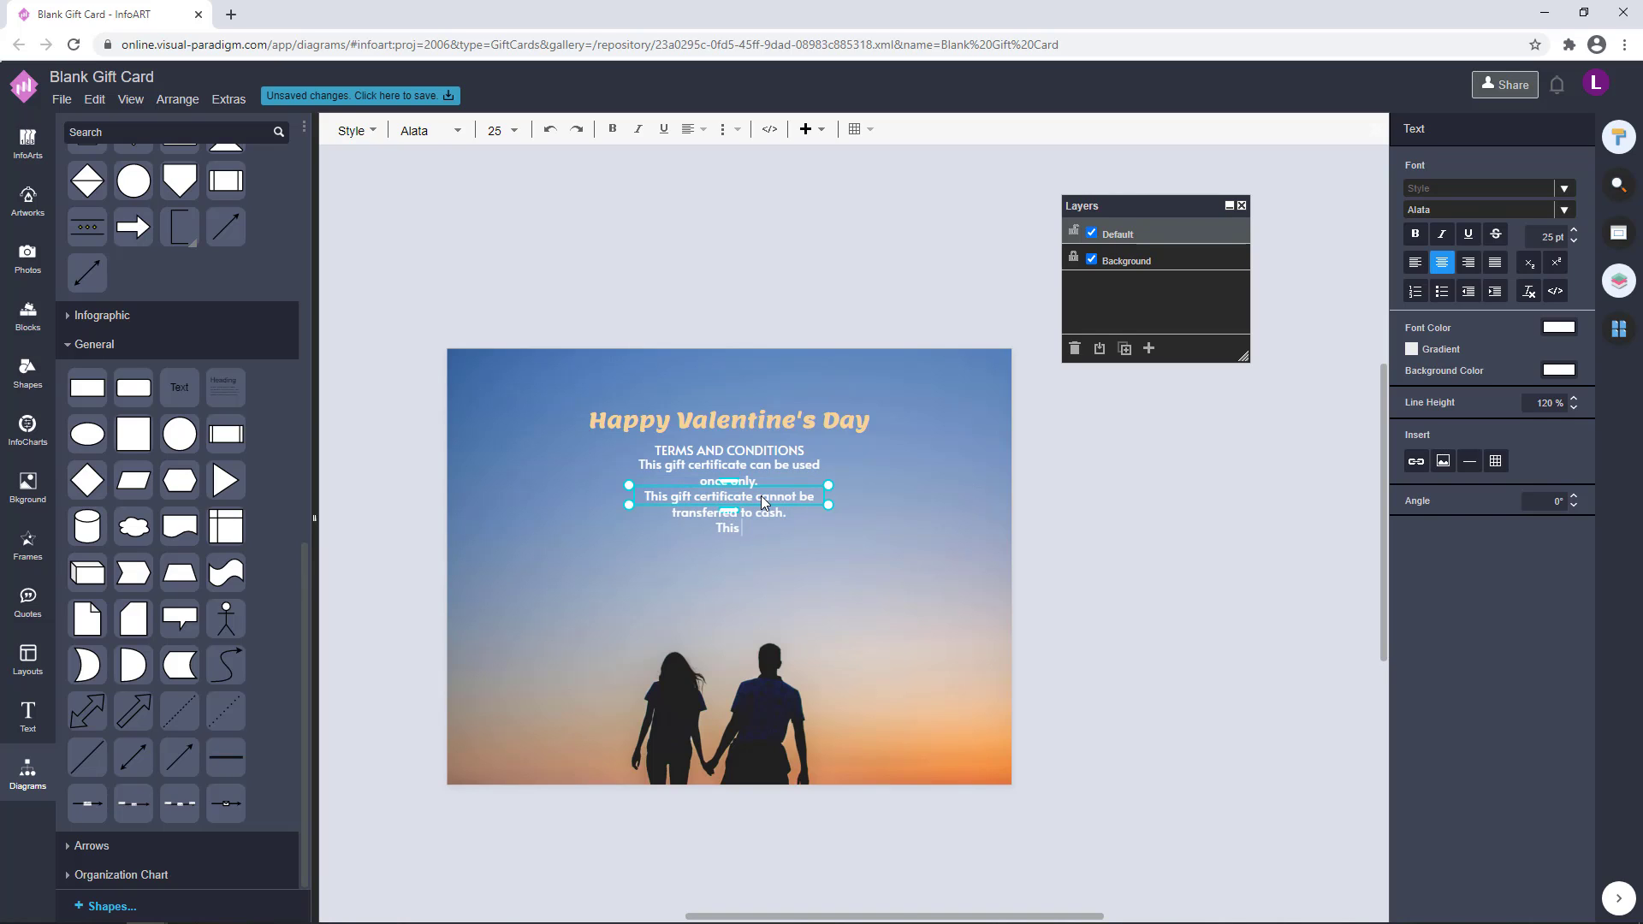
text( gift certificate cannot be comb)
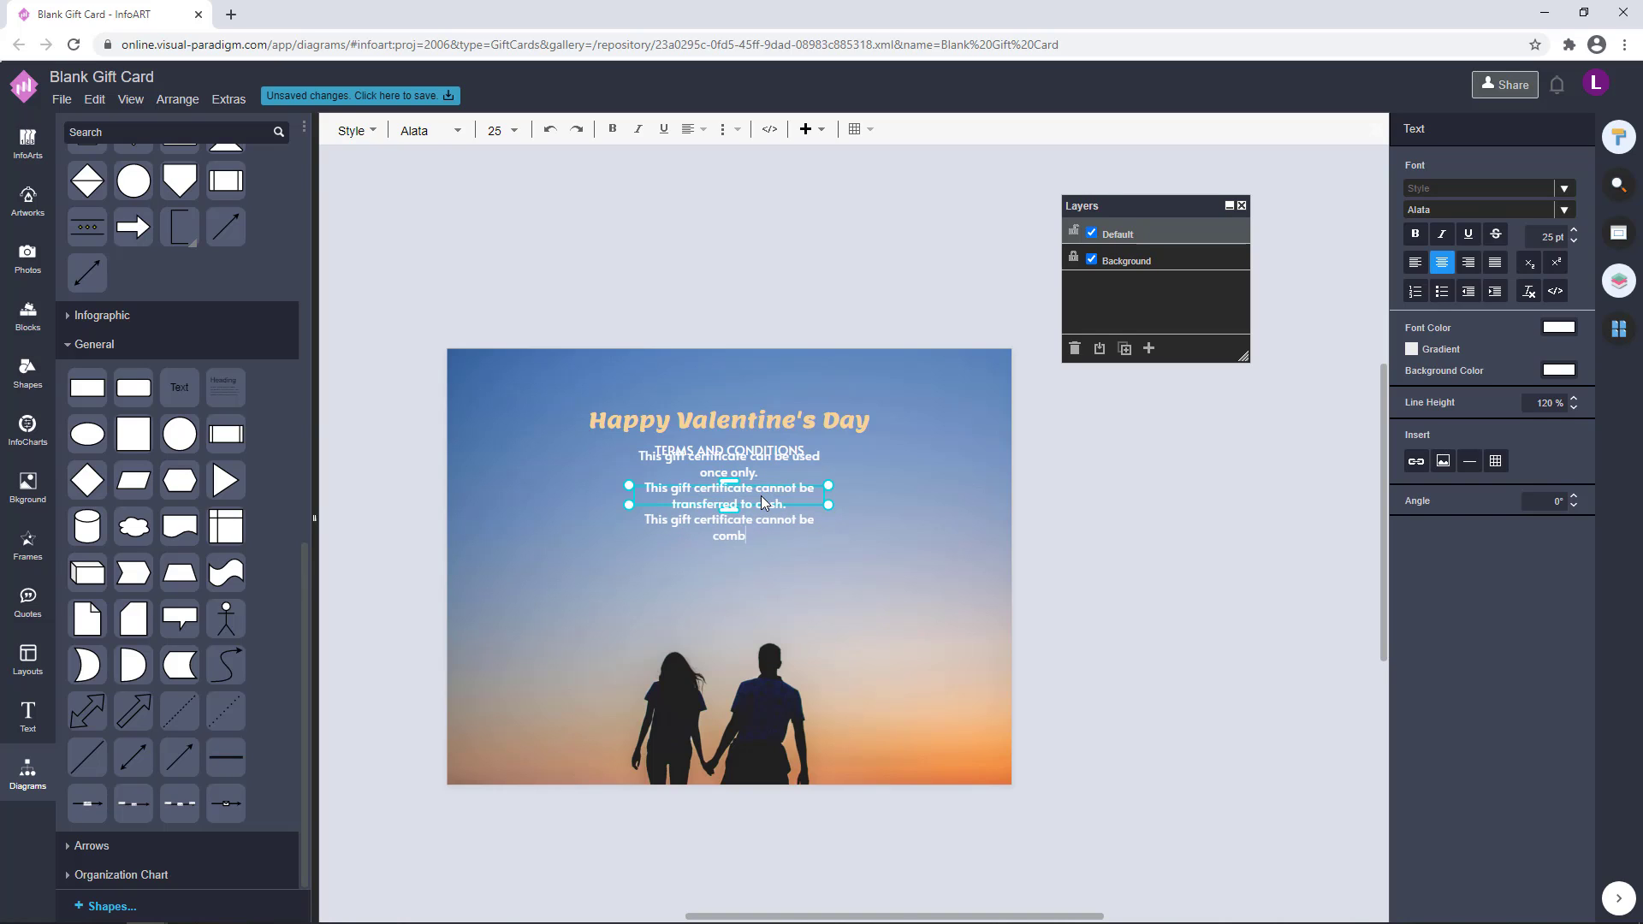
text(ined ne)
key(BackSpace)
key(BackSpace)
text(with other coupons and disco)
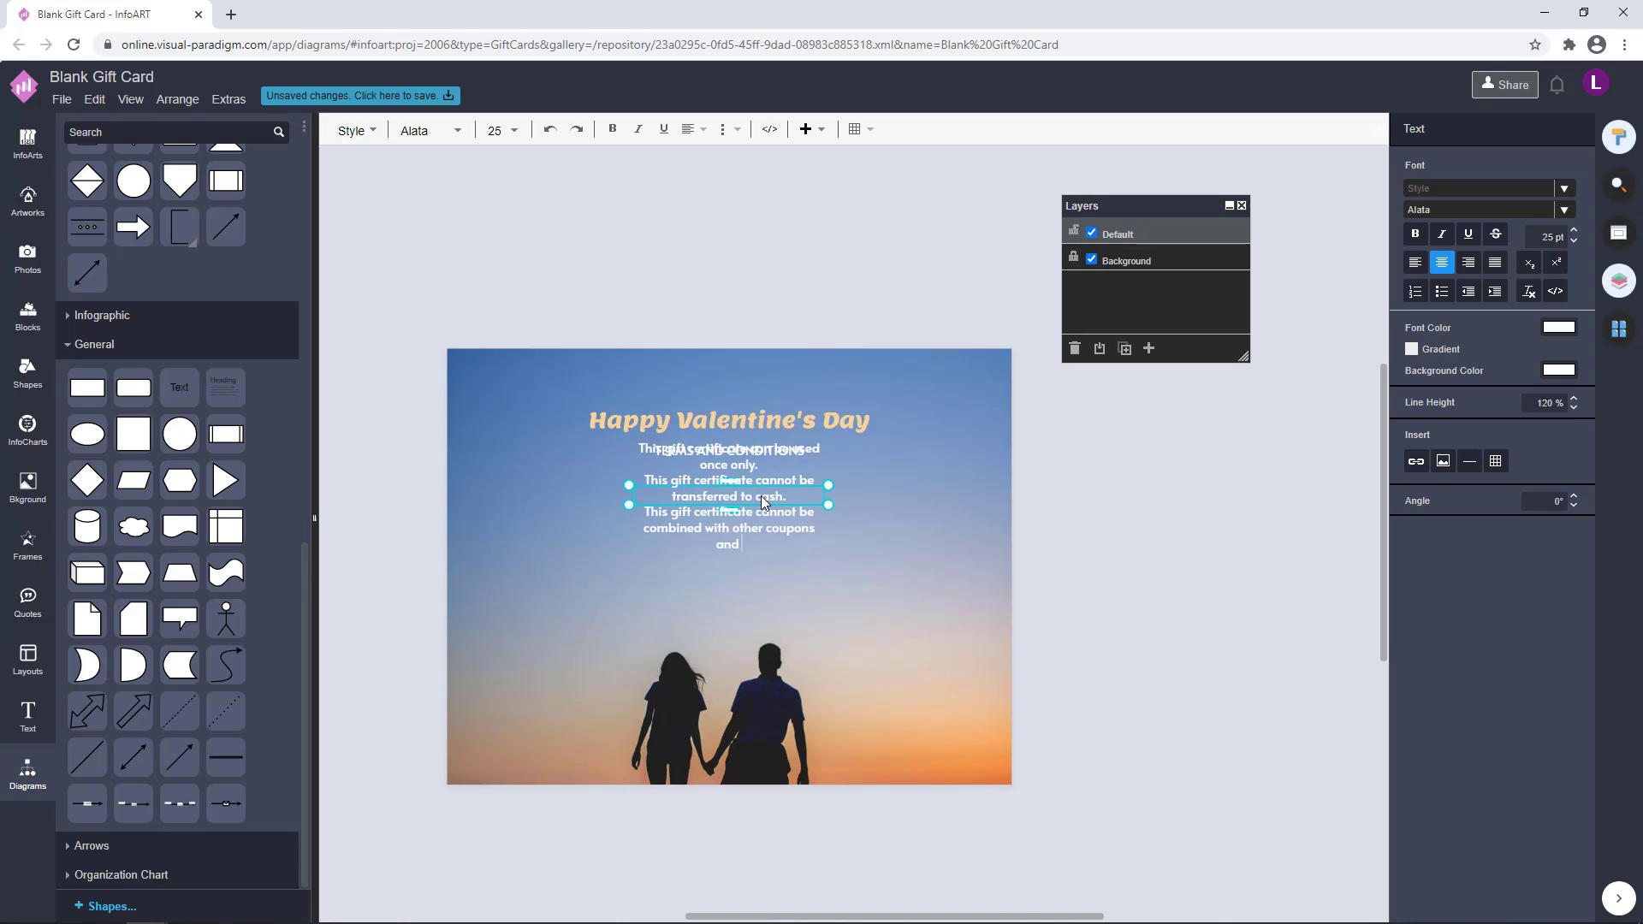
click(1021, 482)
Move the terms text below the subtitle and widen its box so the first two sentences fit on one line each
drag(736, 537, 734, 594)
drag(726, 607, 726, 569)
mouse_move(827, 535)
mouse_down()
mouse_move(891, 535)
mouse_move(792, 537)
mouse_move(808, 536)
mouse_up()
Increase the line height of the terms text to 150 %
double_click(808, 536)
click(1573, 397)
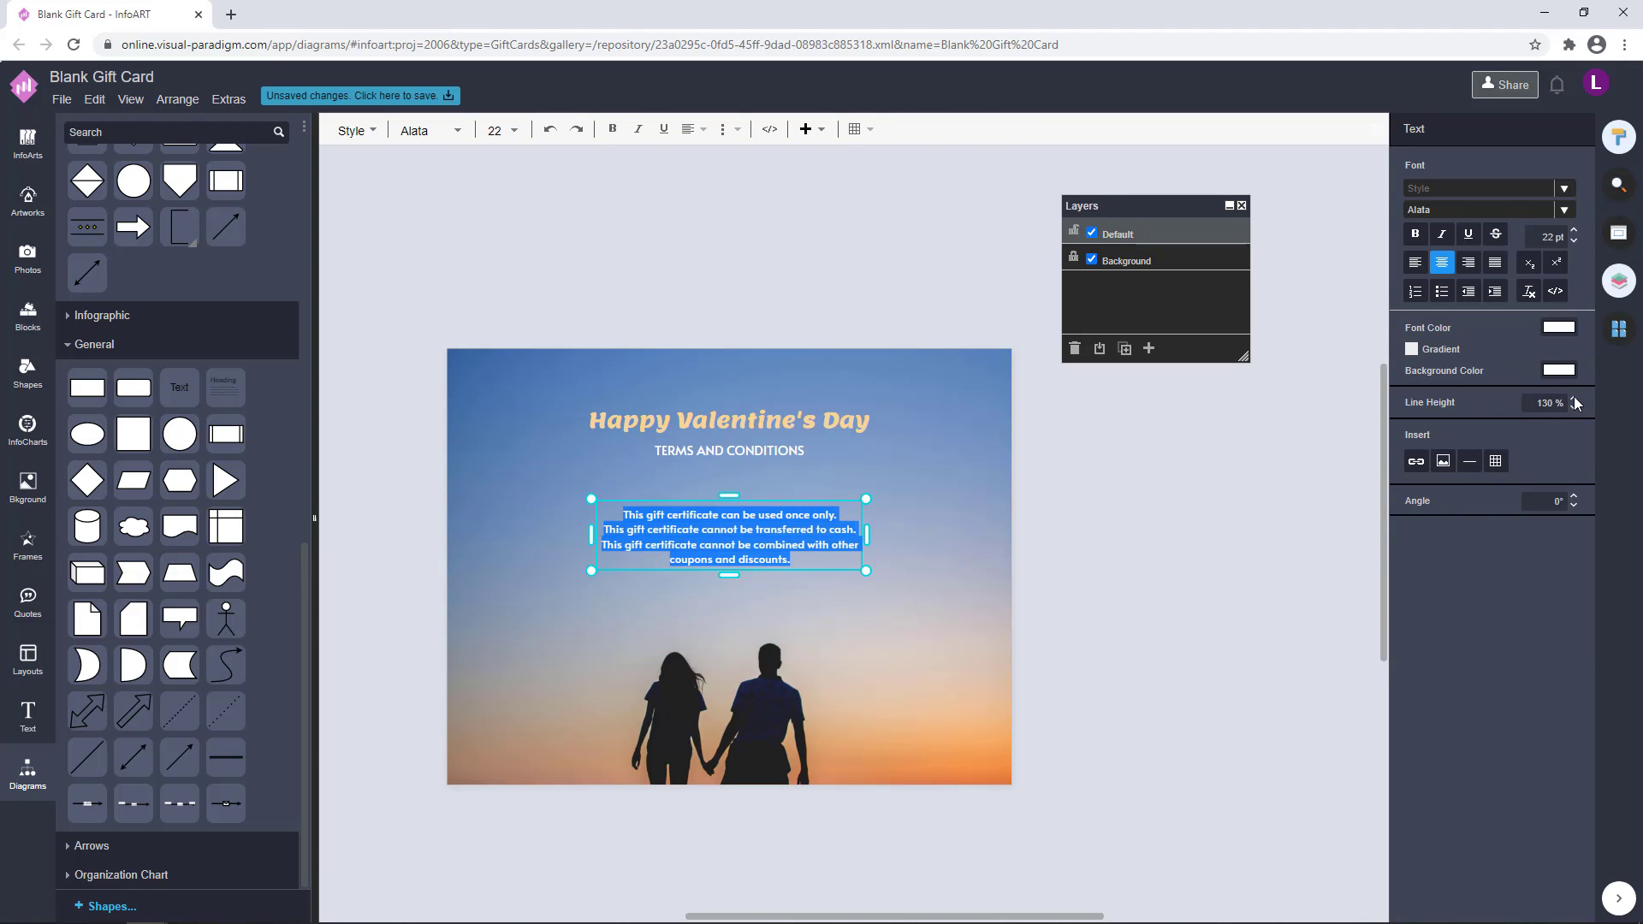
click(1573, 398)
click(1182, 510)
scroll(1078, 520, down, 1)
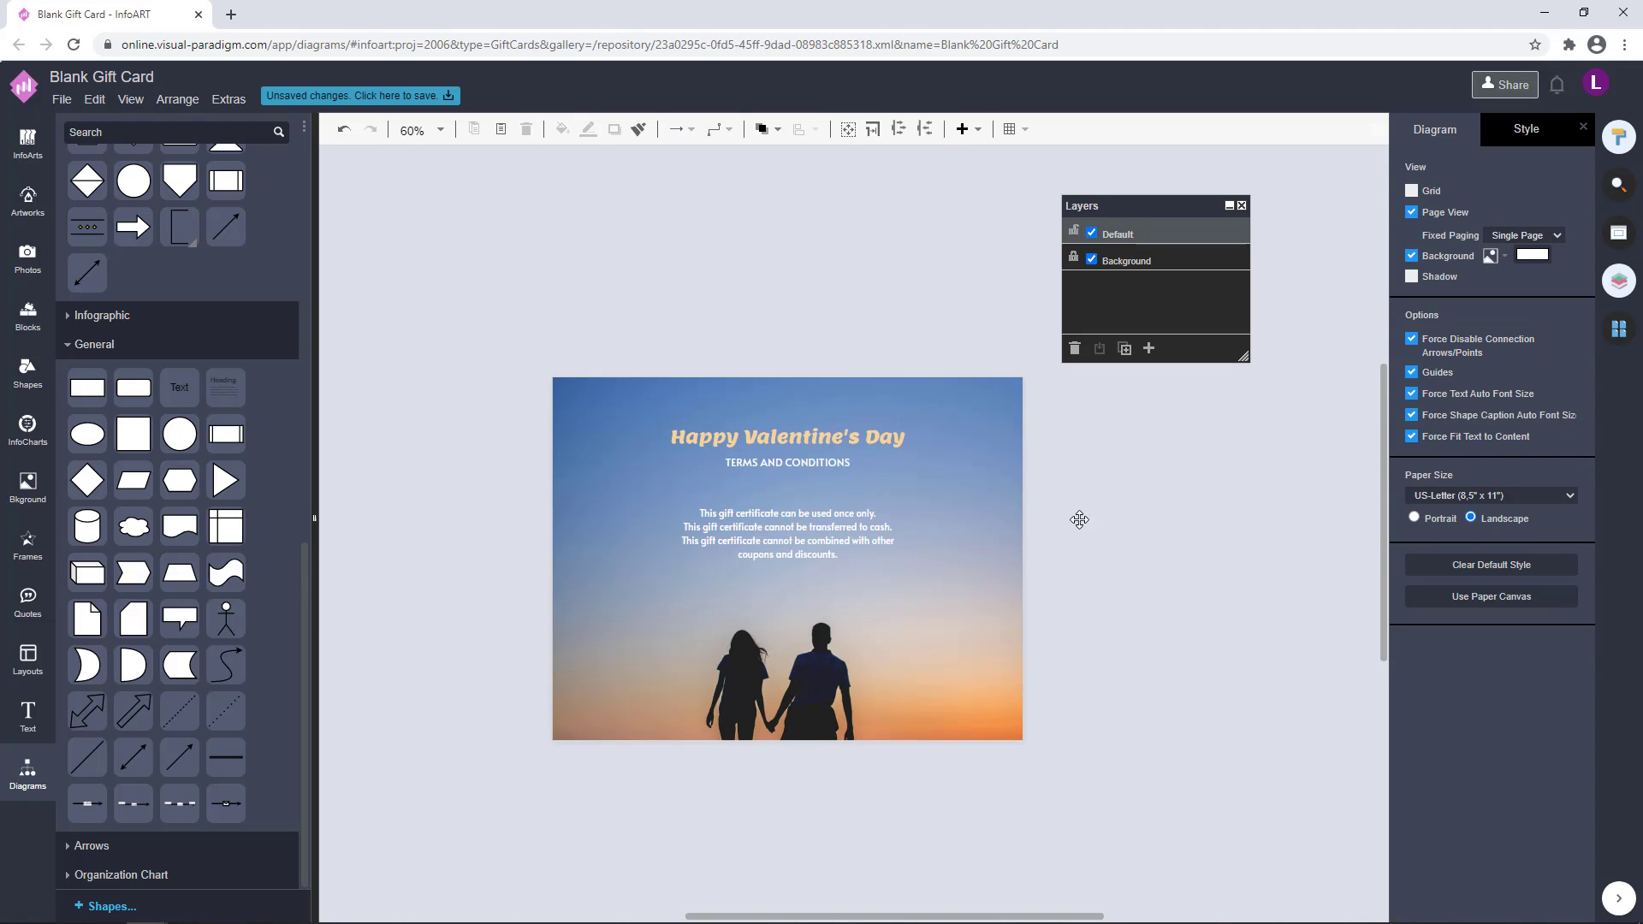
Set the terms text's font size to 21 pt and nudge the text into place
double_click(814, 542)
drag(1539, 236, 1583, 237)
text(21)
key(Return)
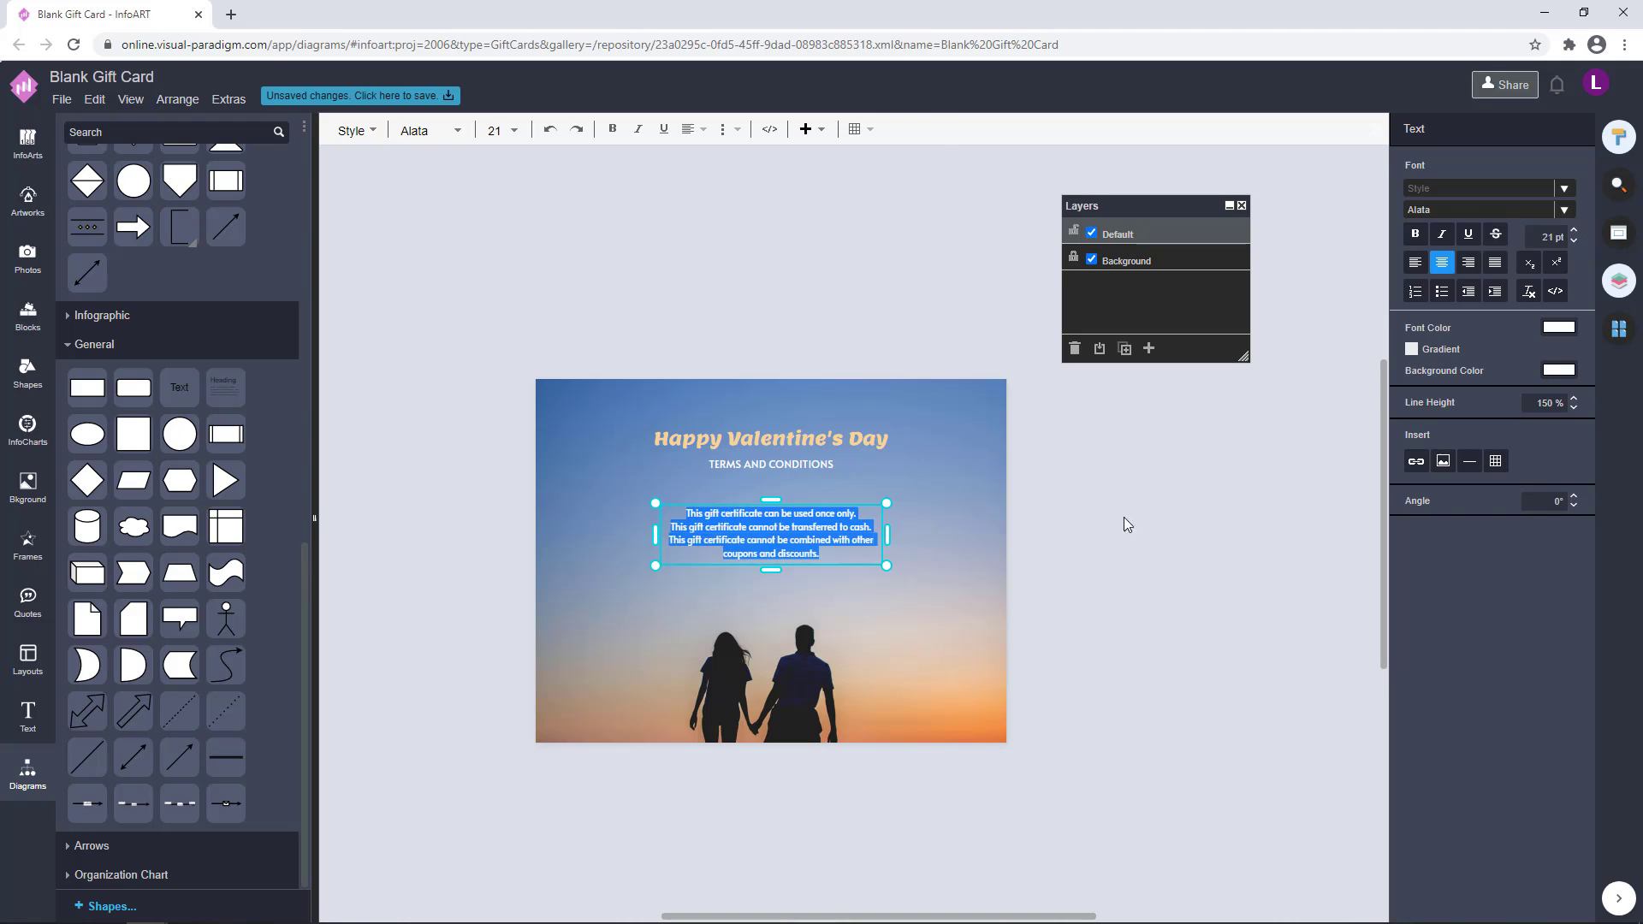
click(1123, 517)
drag(848, 537, 852, 532)
click(1088, 509)
Enlarge the heading and the "TERMS AND CONDITIONS" subtitle together and keep them centred on the page
drag(1174, 523, 1076, 546)
drag(962, 511, 437, 378)
drag(802, 495, 769, 467)
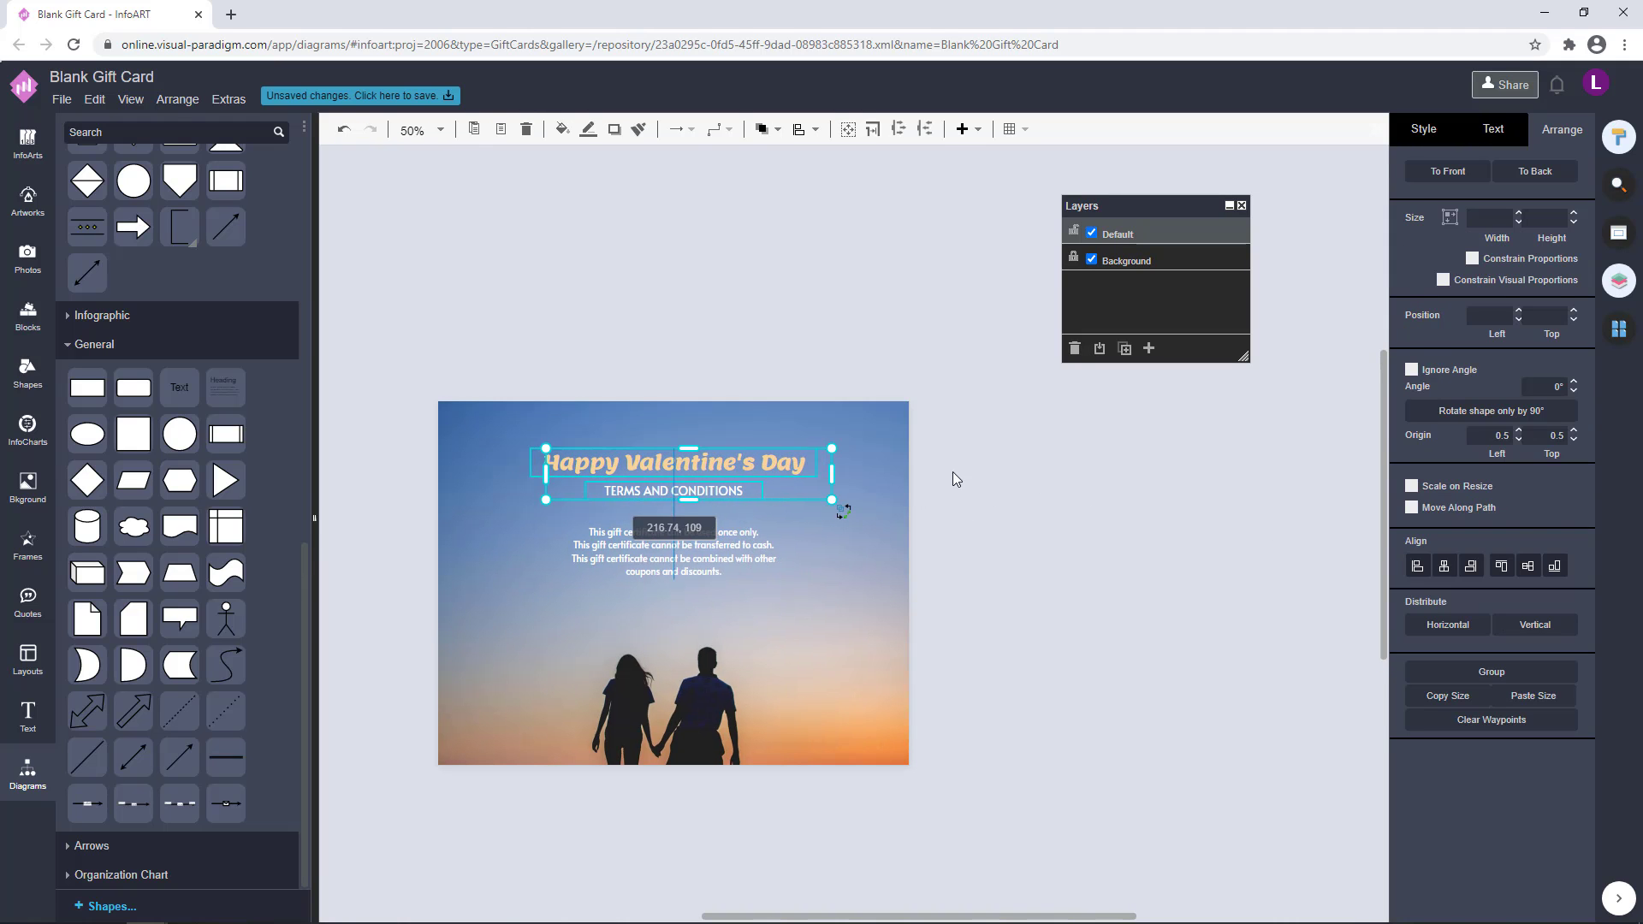
drag(944, 644, 370, 315)
click(1012, 554)
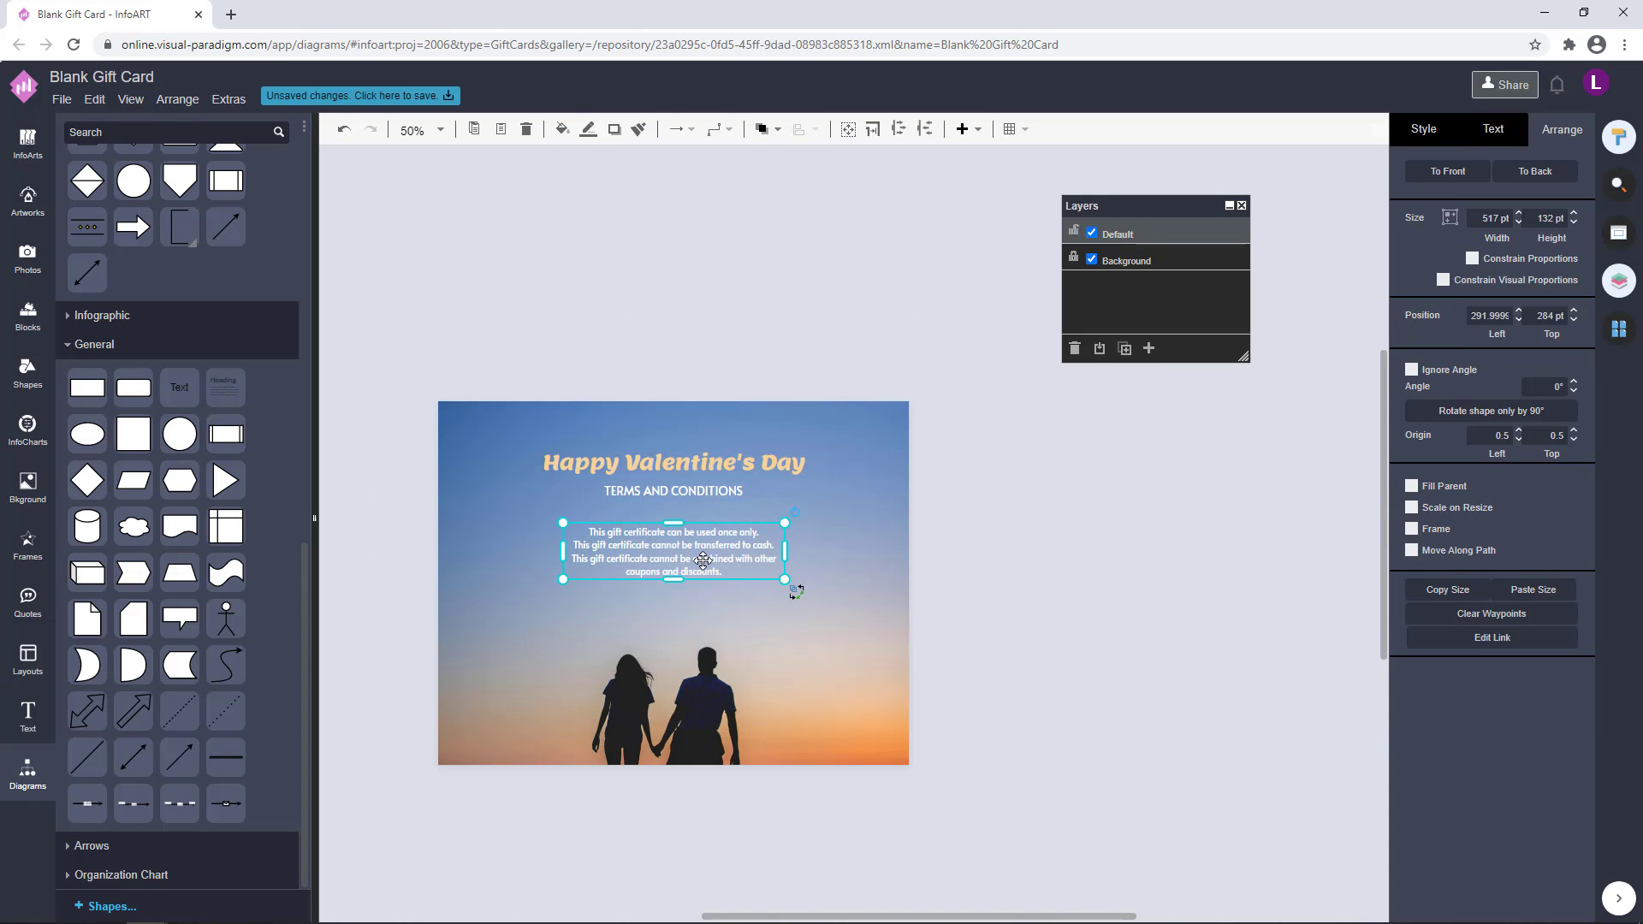
Increase the line height of the terms text by one more increment
double_click(703, 557)
click(1573, 399)
click(1573, 399)
click(1054, 525)
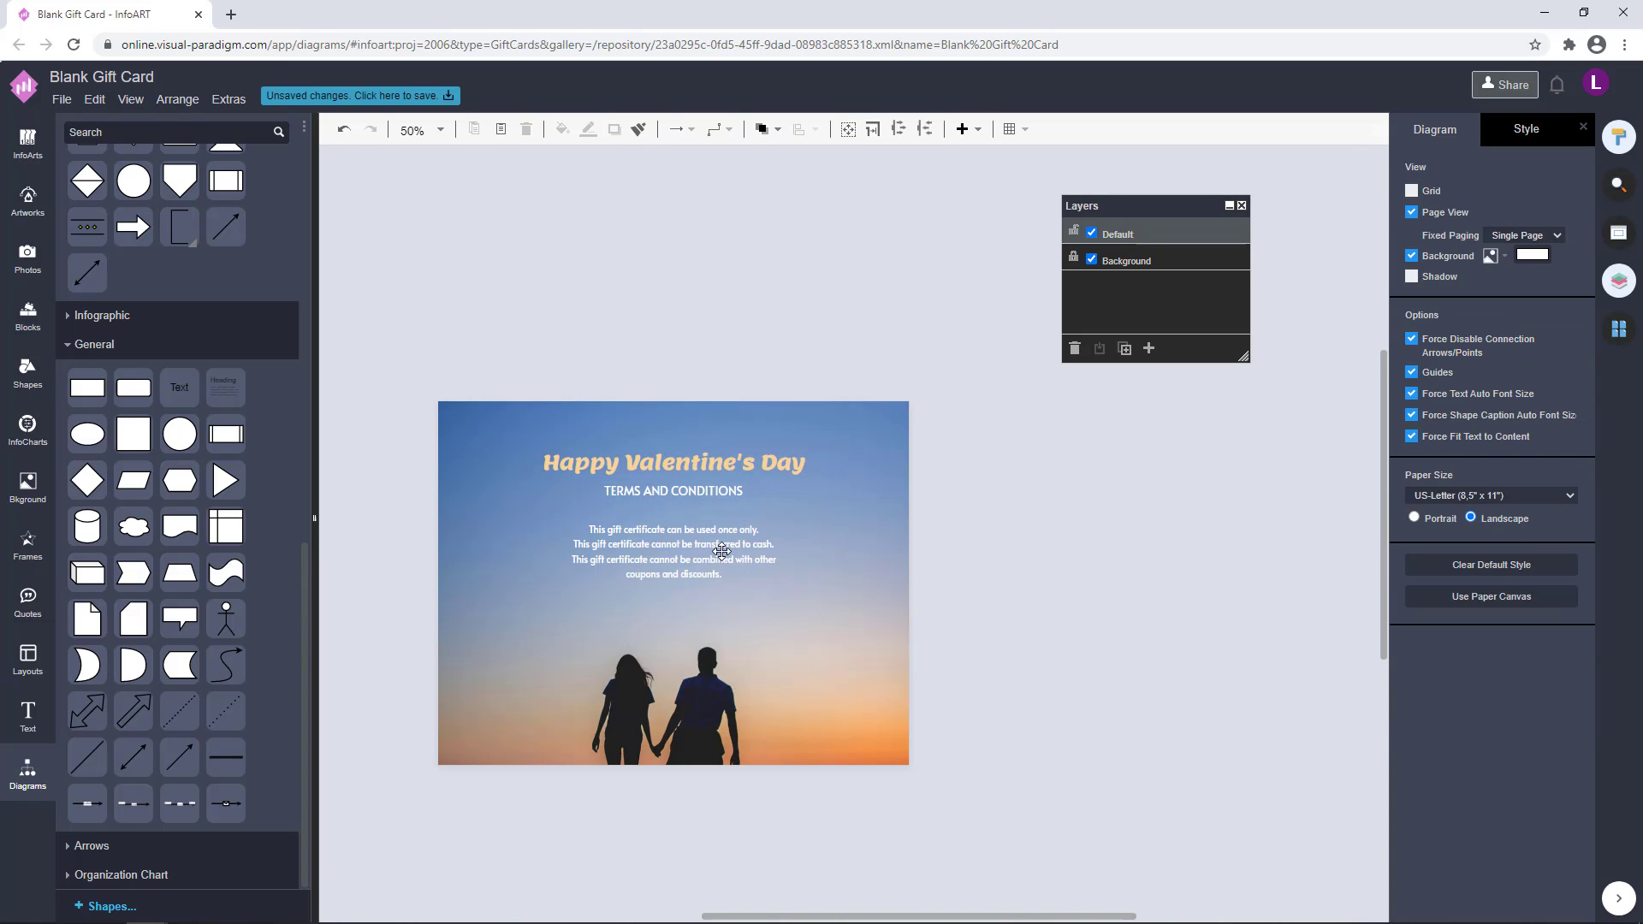
Set the font size of the terms text to 20 pt
double_click(722, 552)
drag(1540, 237, 1585, 238)
text(20)
key(Return)
click(1277, 494)
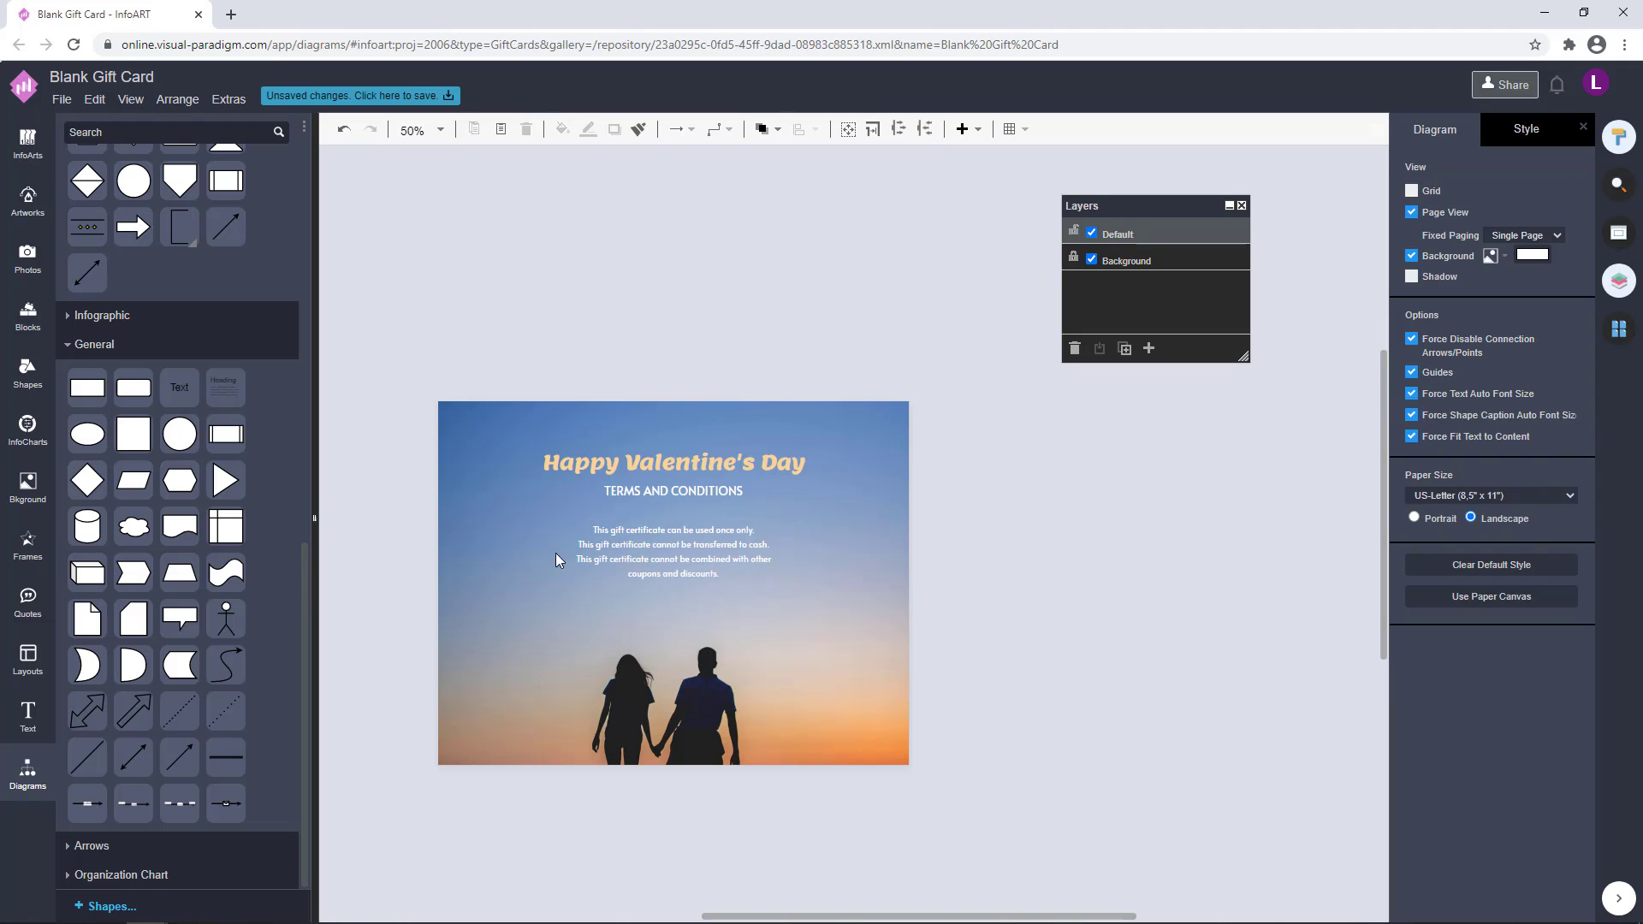
Fine-tune the vertical positions of the heading, subtitle and terms text on the page
click(666, 547)
click(1056, 550)
drag(982, 606, 534, 349)
drag(774, 434, 772, 438)
click(980, 457)
drag(756, 540, 756, 532)
click(1001, 504)
Duplicate the "TERMS AND CONDITIONS" subtitle below the terms text and inspect the copy's font colour
ctrl+drag(775, 463, 777, 574)
click(1493, 128)
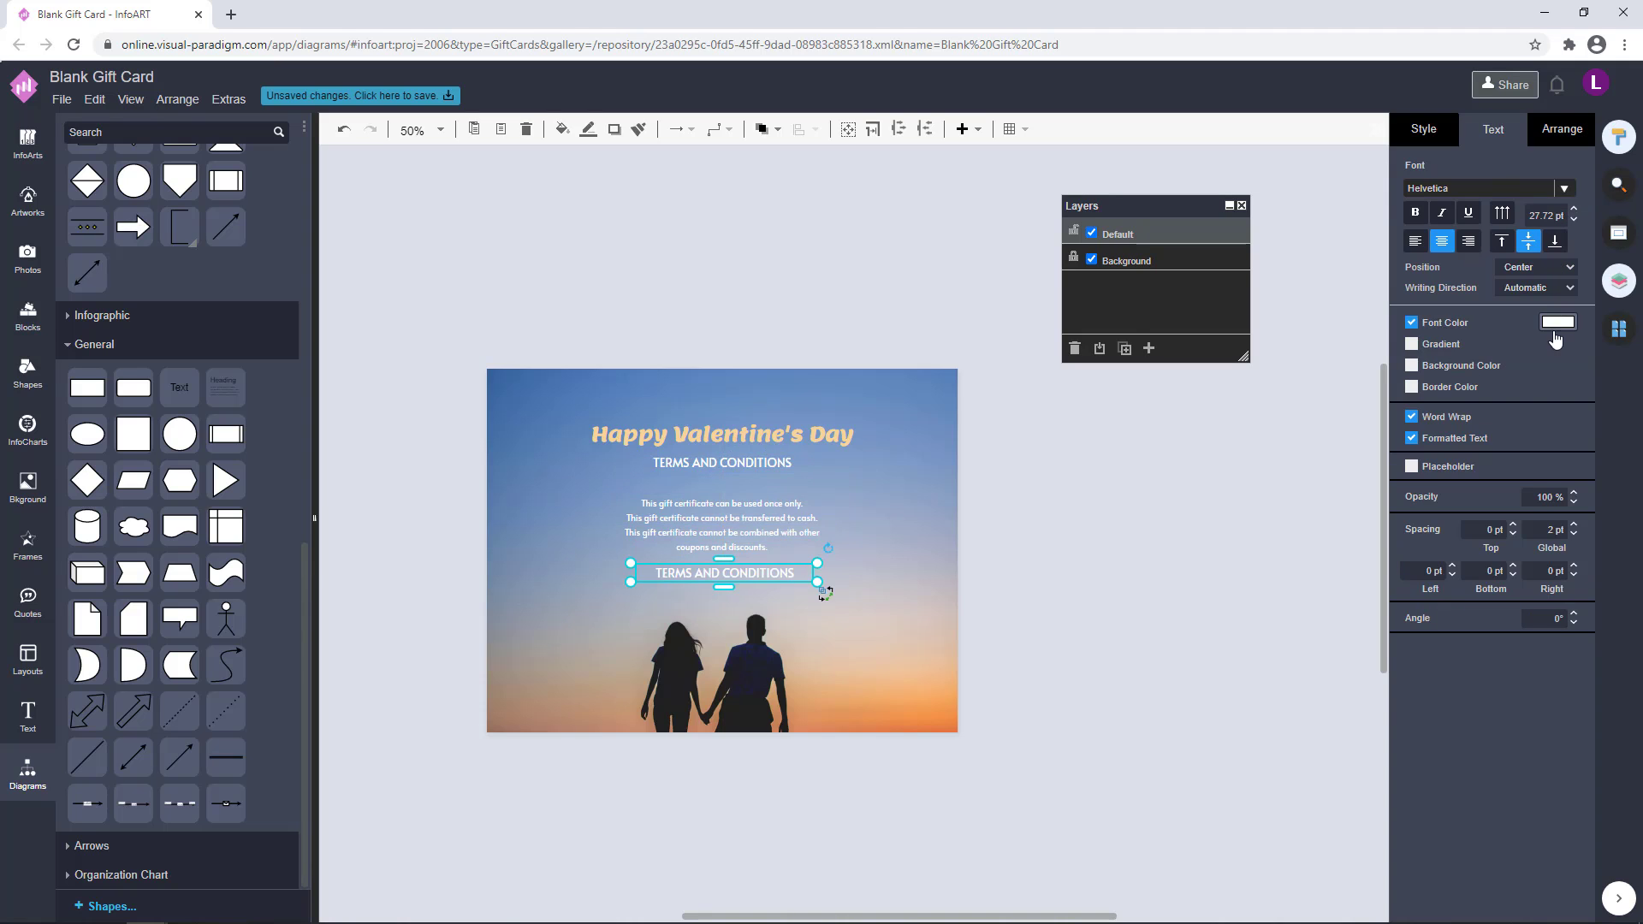
click(1558, 322)
click(1517, 713)
Apply the heading's peach font colour to the duplicated "TERMS AND CONDITIONS" subtitle below the terms text
click(722, 434)
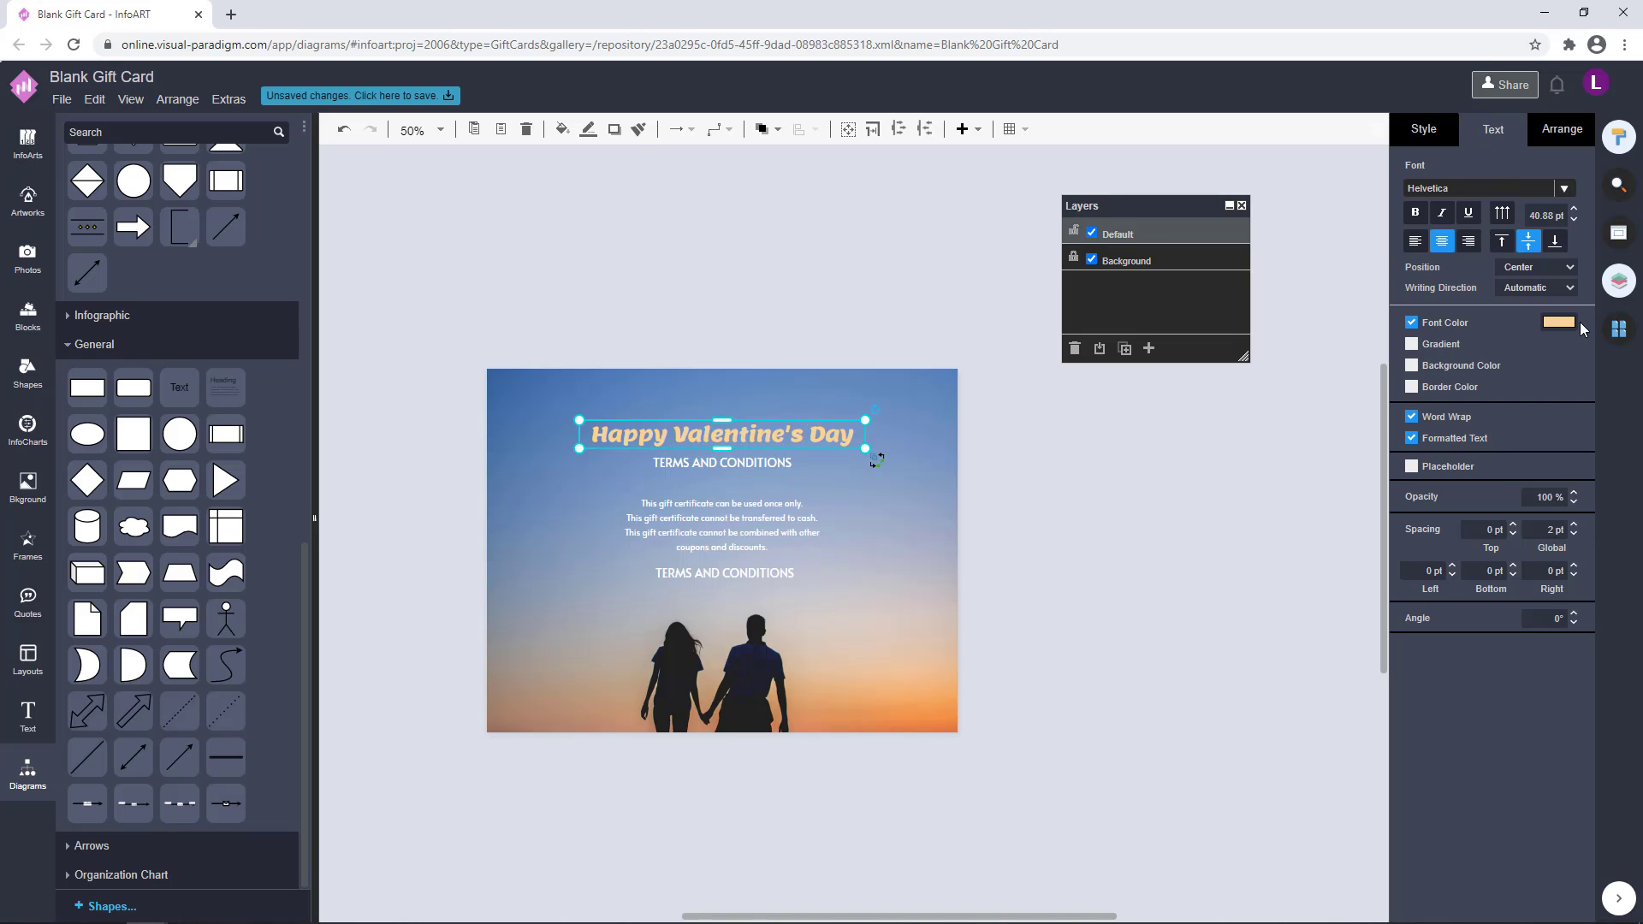
click(1558, 321)
click(1517, 714)
click(819, 594)
click(777, 575)
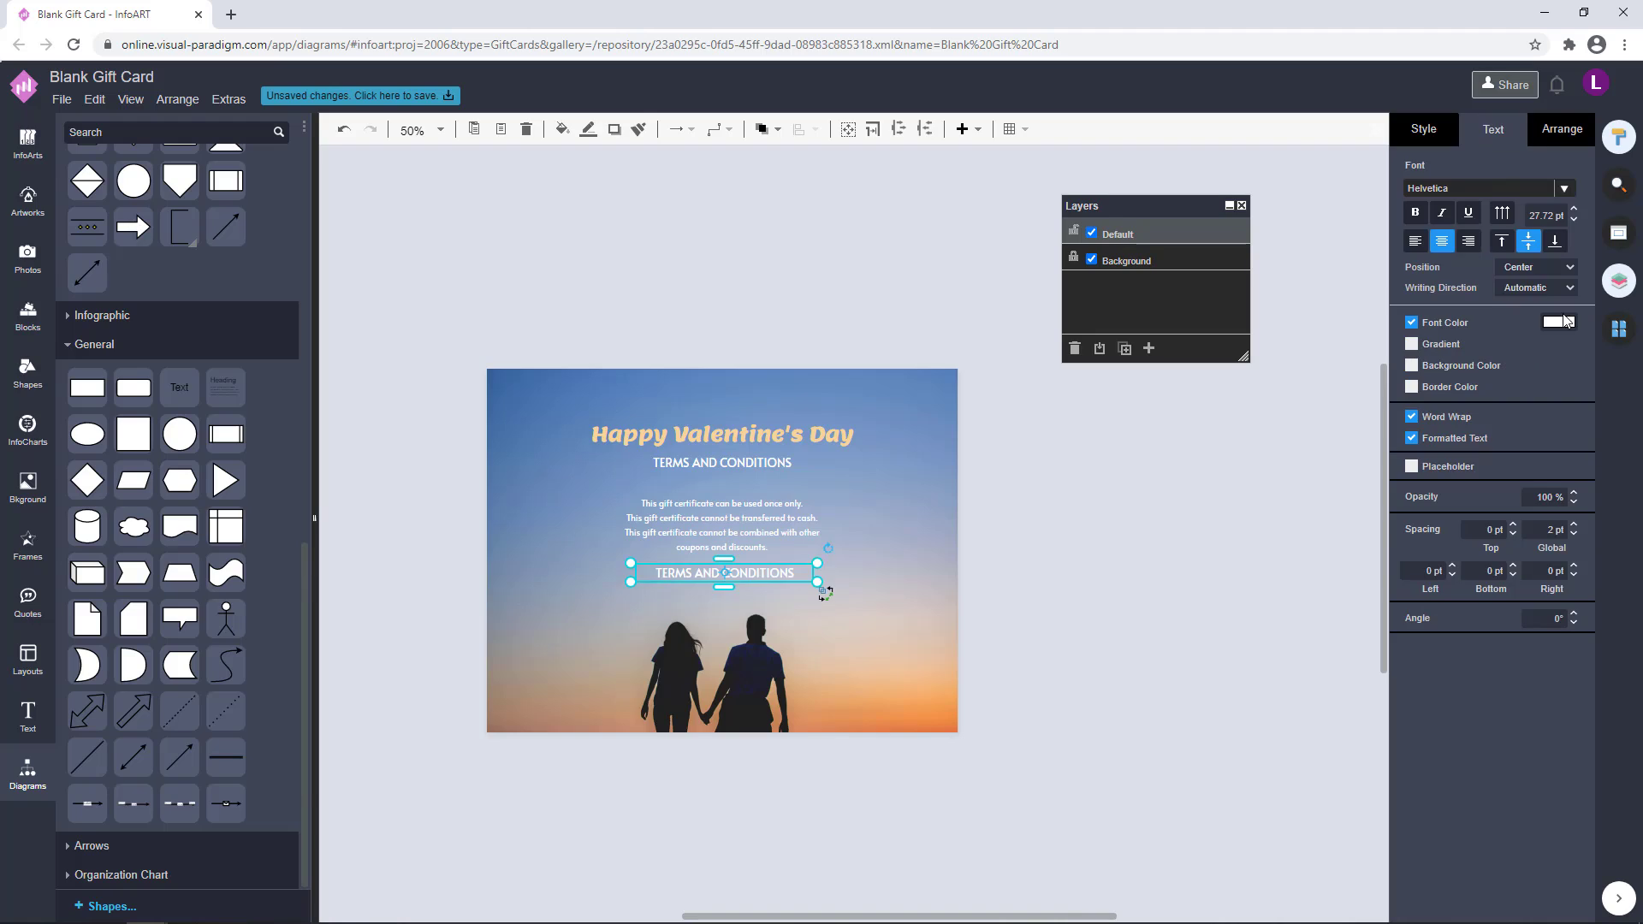
click(1561, 321)
text(F7D497)
click(1584, 713)
click(1080, 544)
Replace the duplicated subtitle's text with "VALID UNTIL 14 DEB 2021" and set its font colour to white
double_click(777, 574)
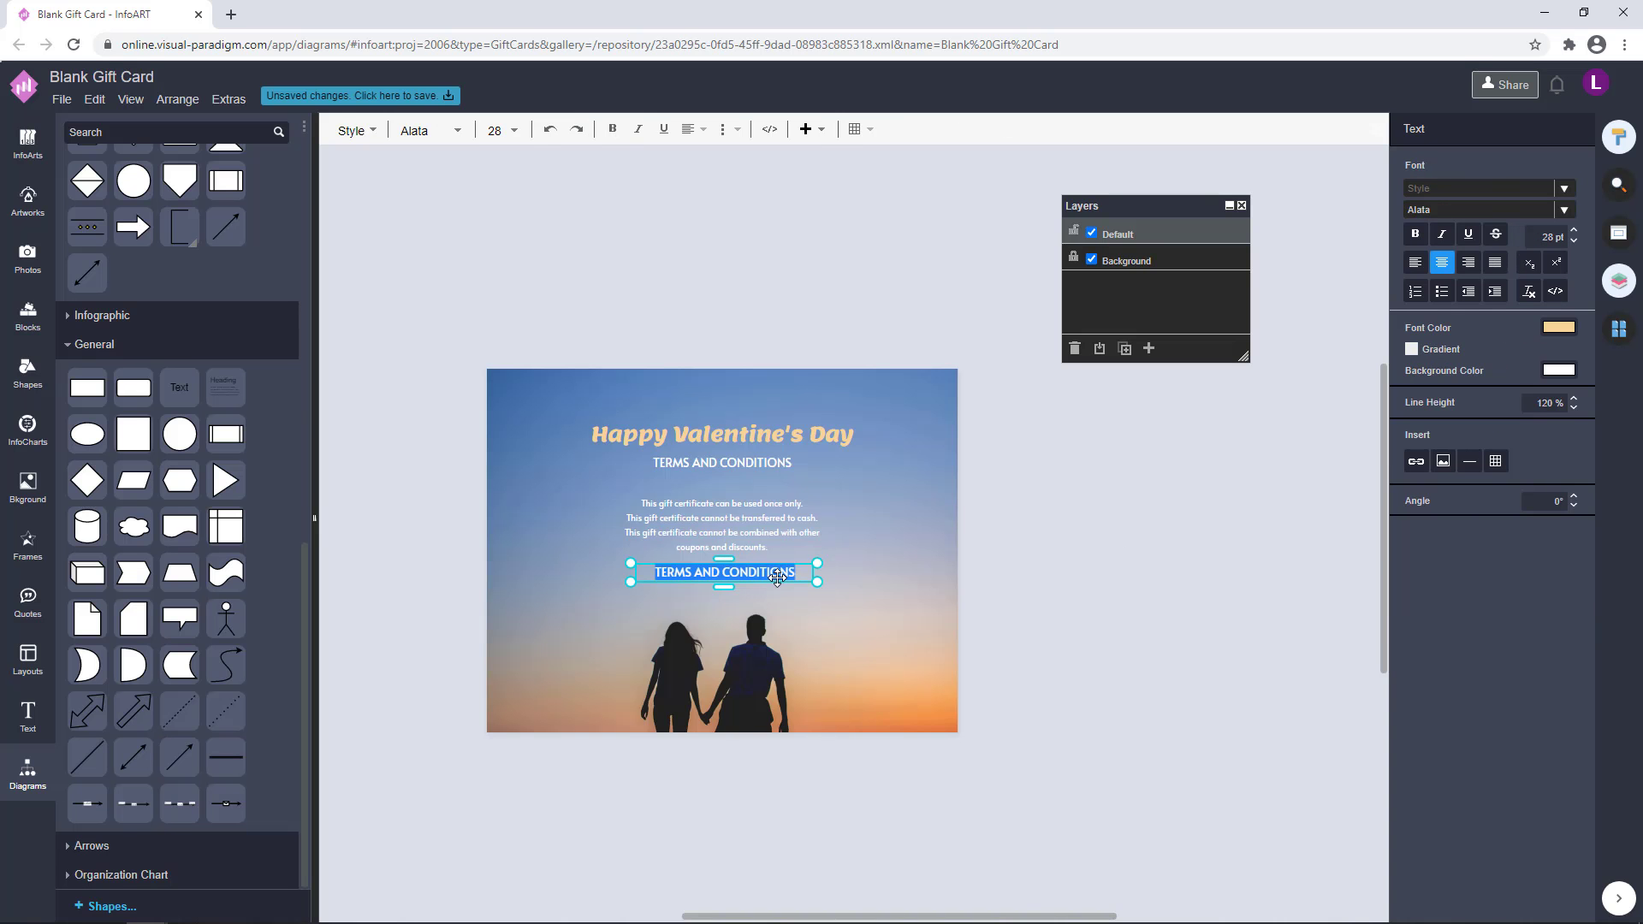
text(VALID UNTIL 14 DEB 2021)
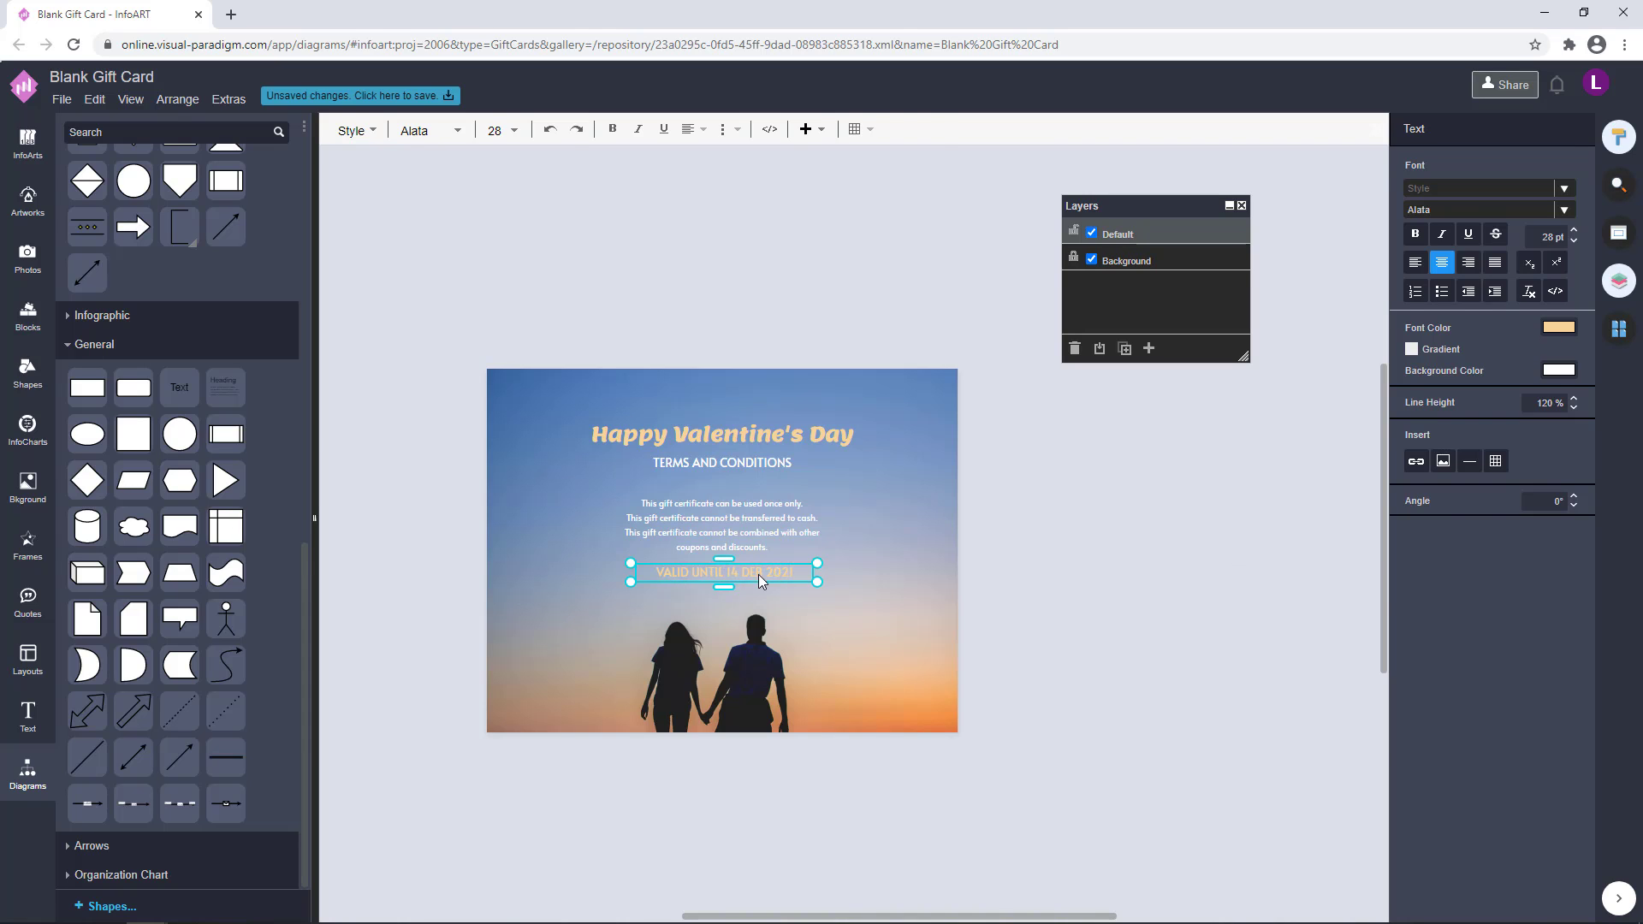
key(Escape)
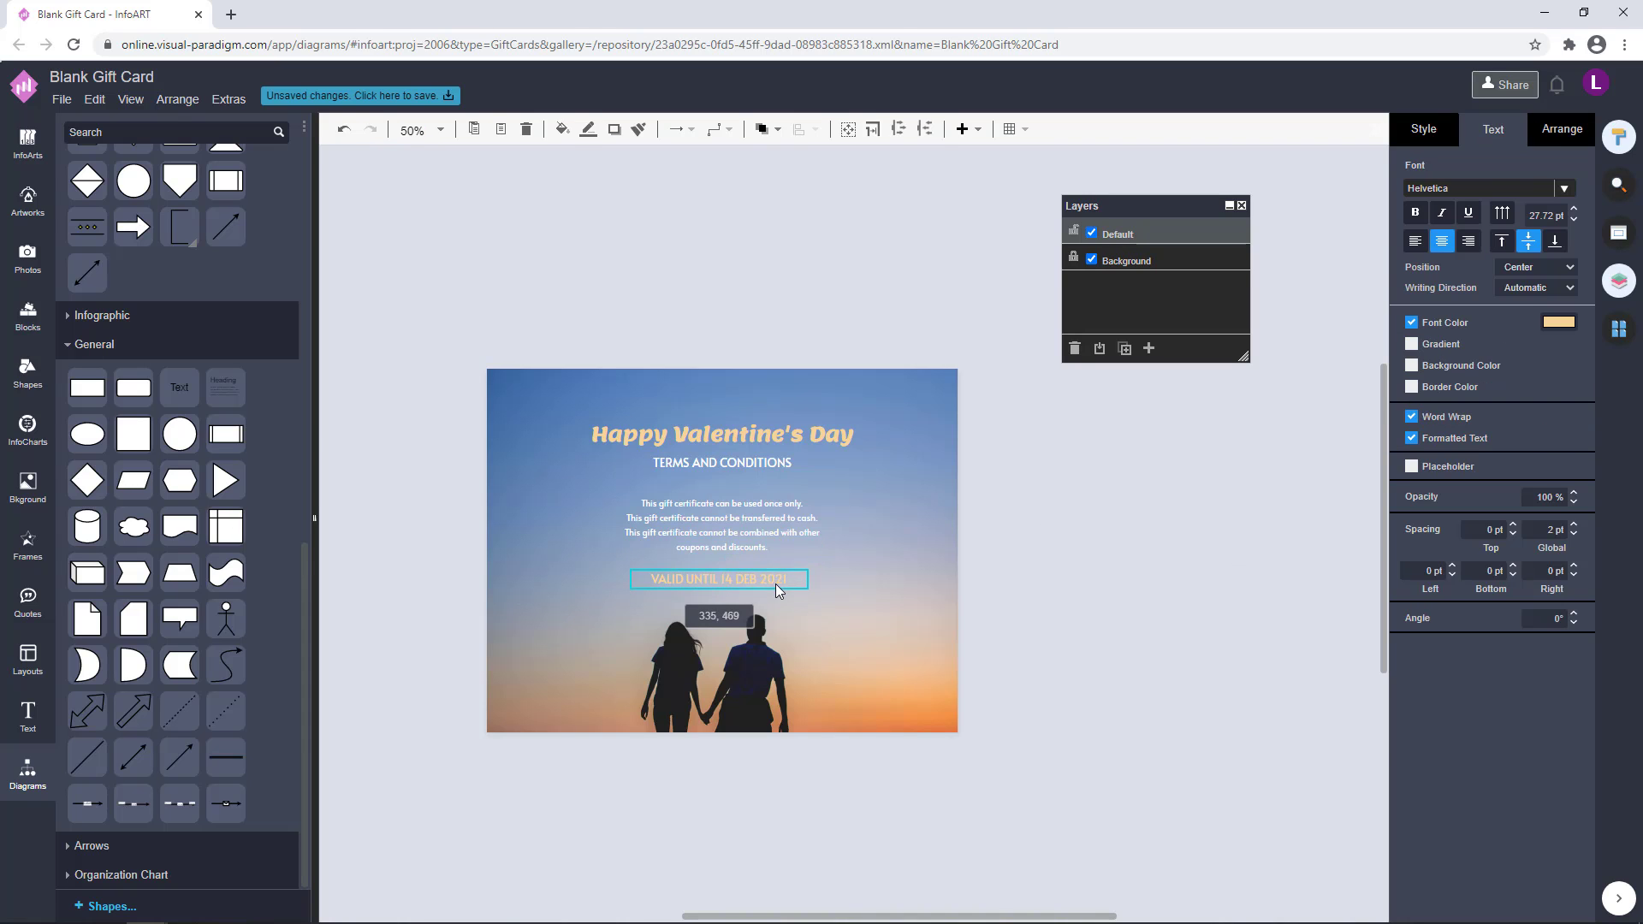
click(1557, 322)
click(1581, 712)
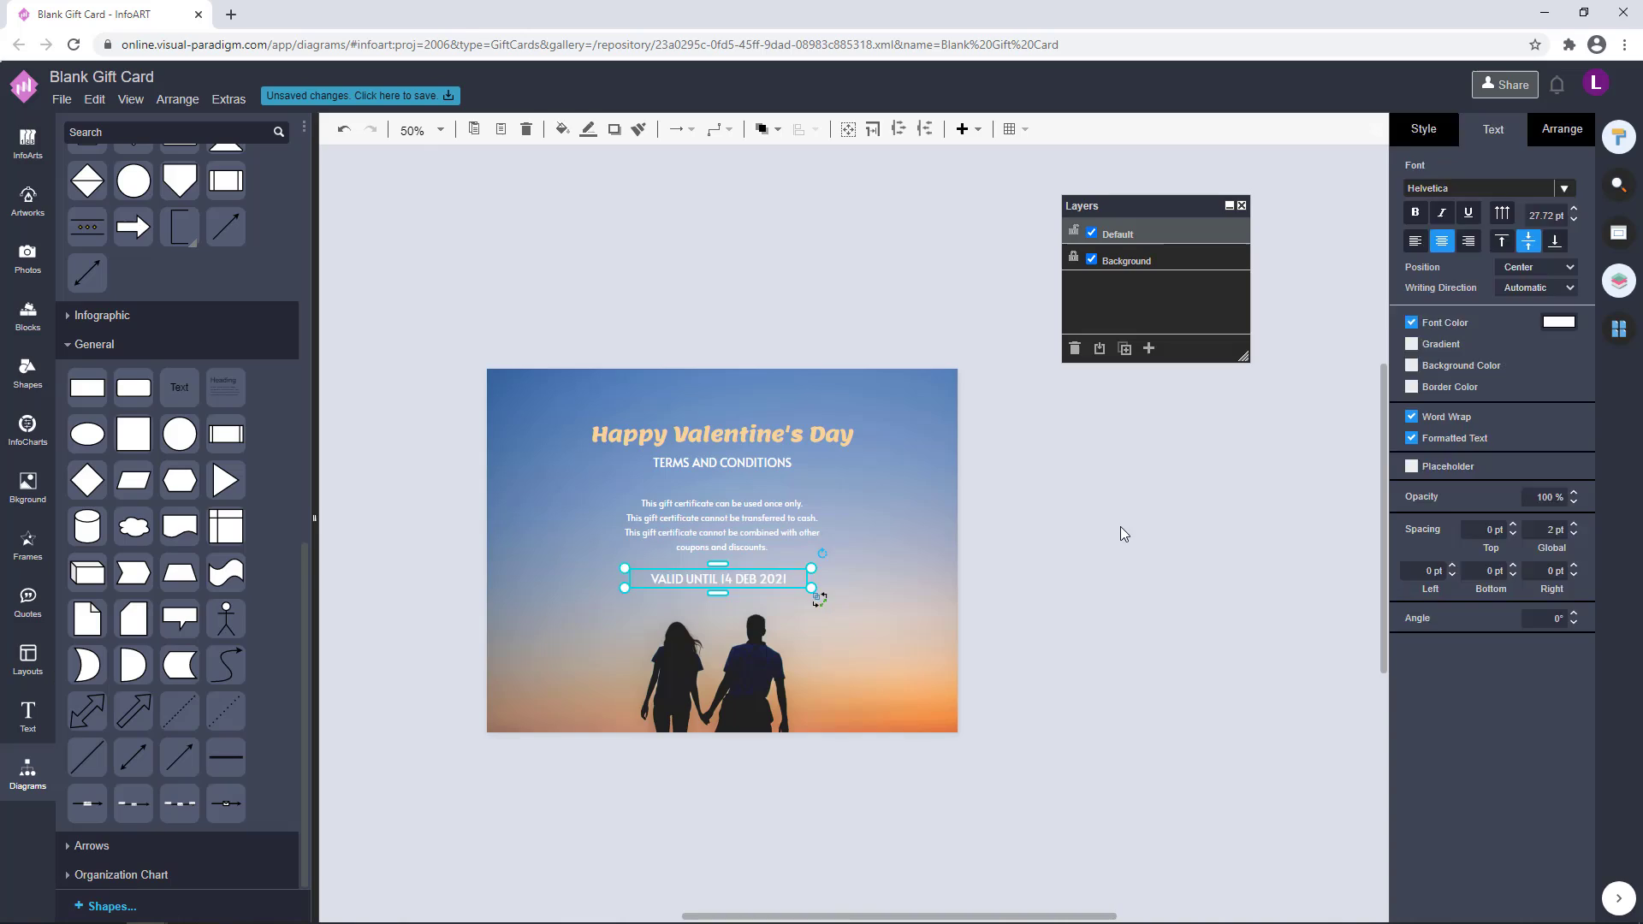
click(1120, 526)
Adjust the position of the validity line under the terms and fine-tune the vertical placement of the whole text block
drag(781, 582, 785, 587)
drag(1050, 660, 465, 278)
click(1564, 131)
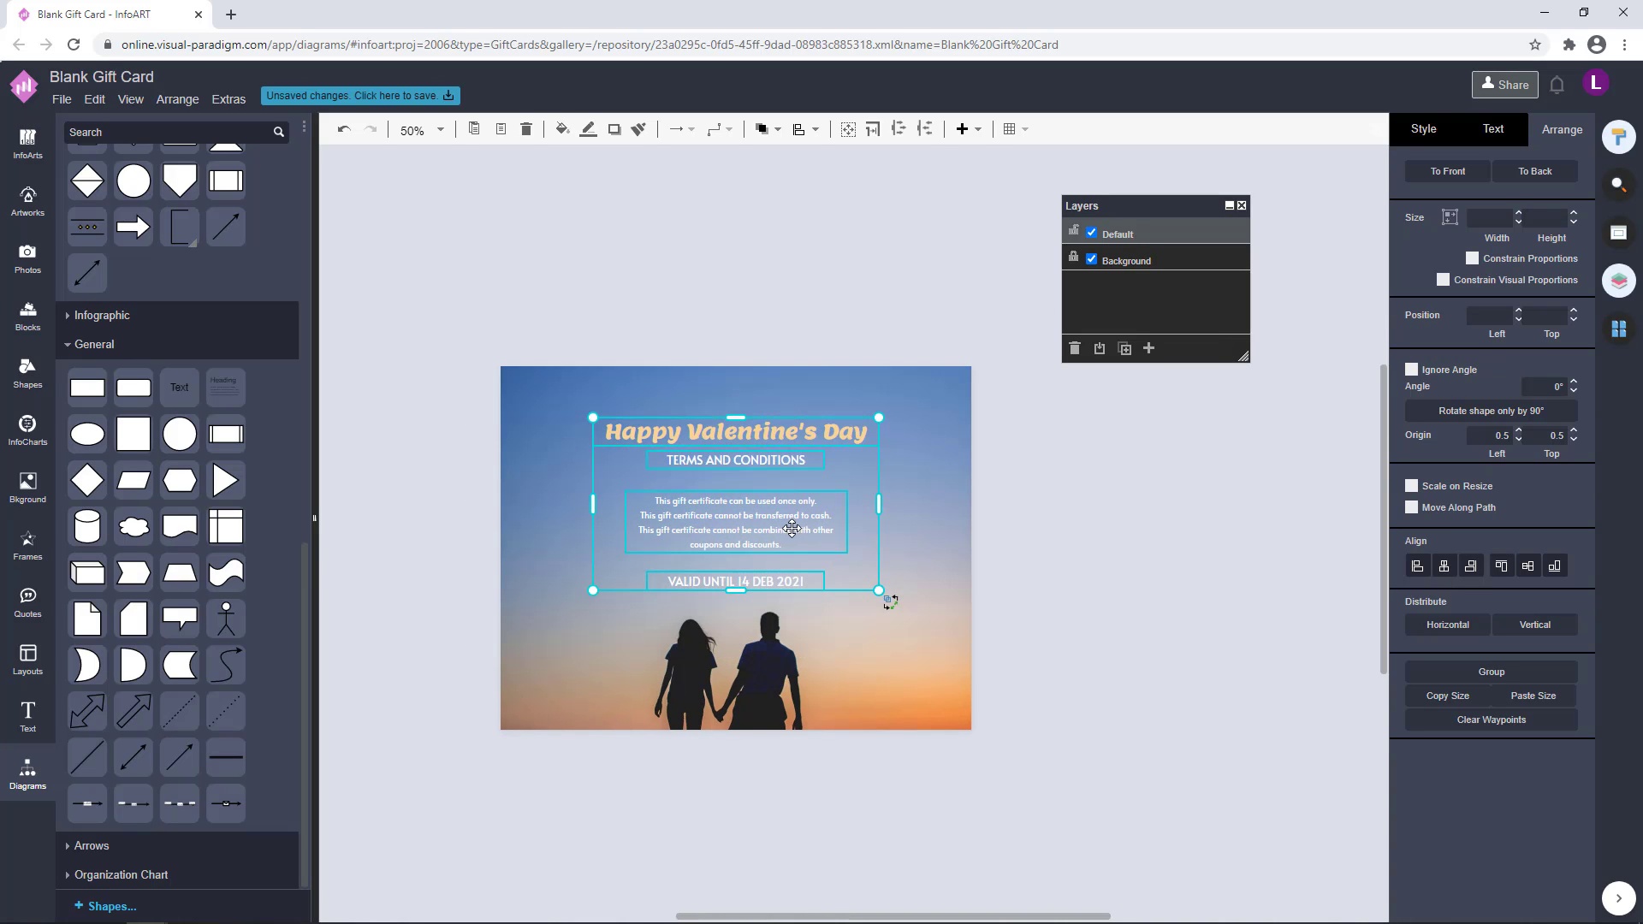
drag(791, 528, 792, 511)
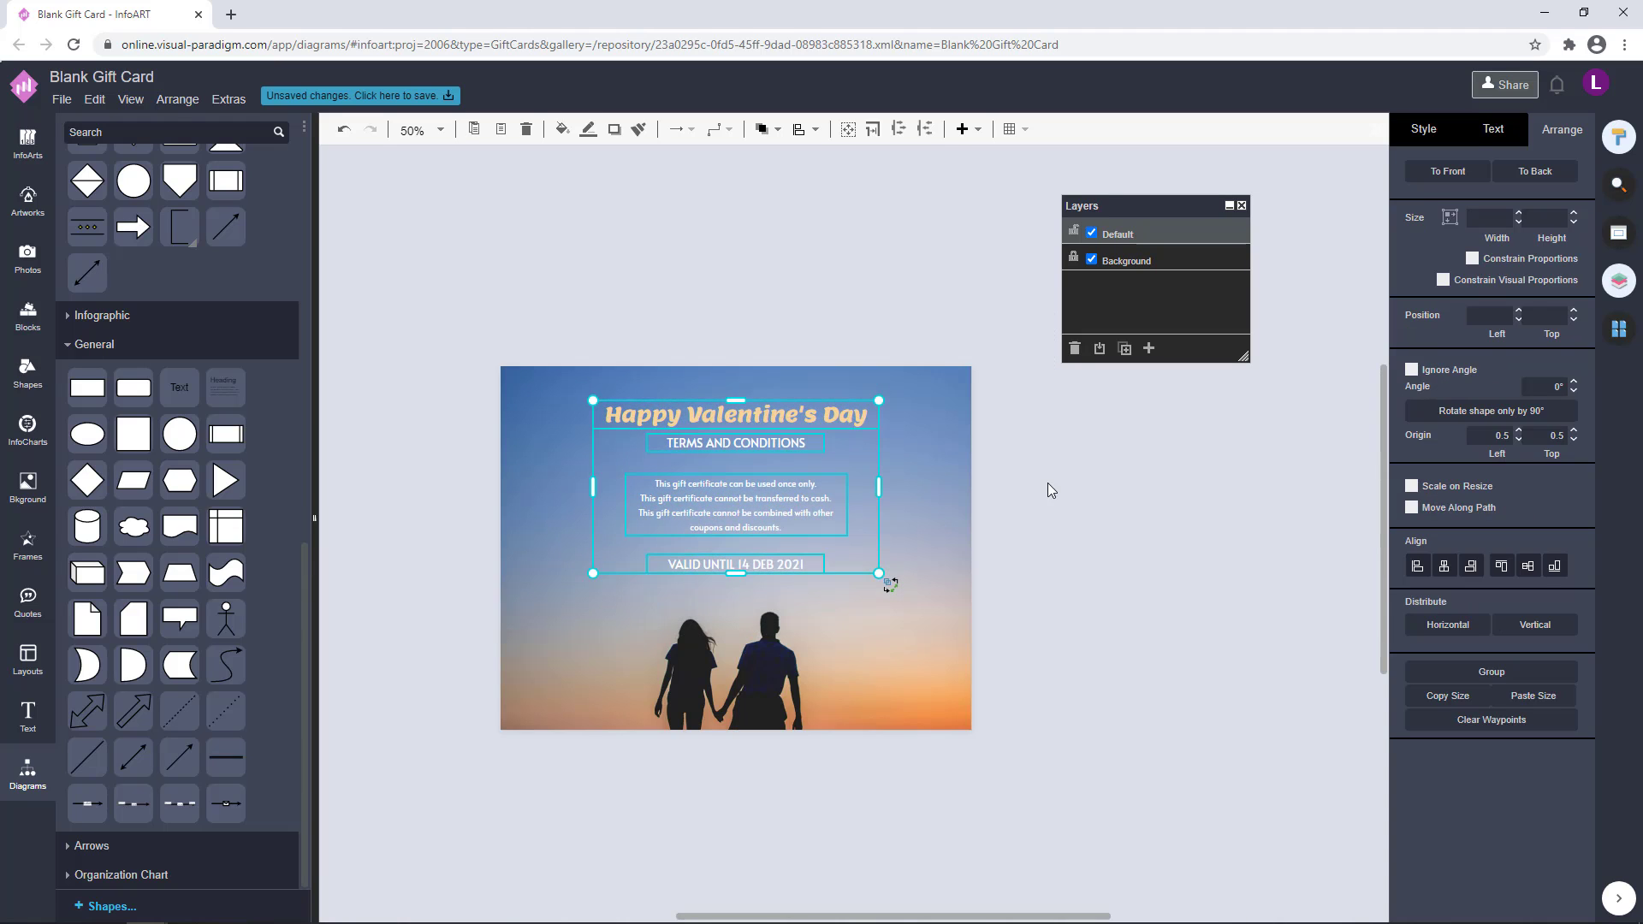
key(Up)
click(1149, 593)
drag(1119, 664, 513, 342)
key(Down)
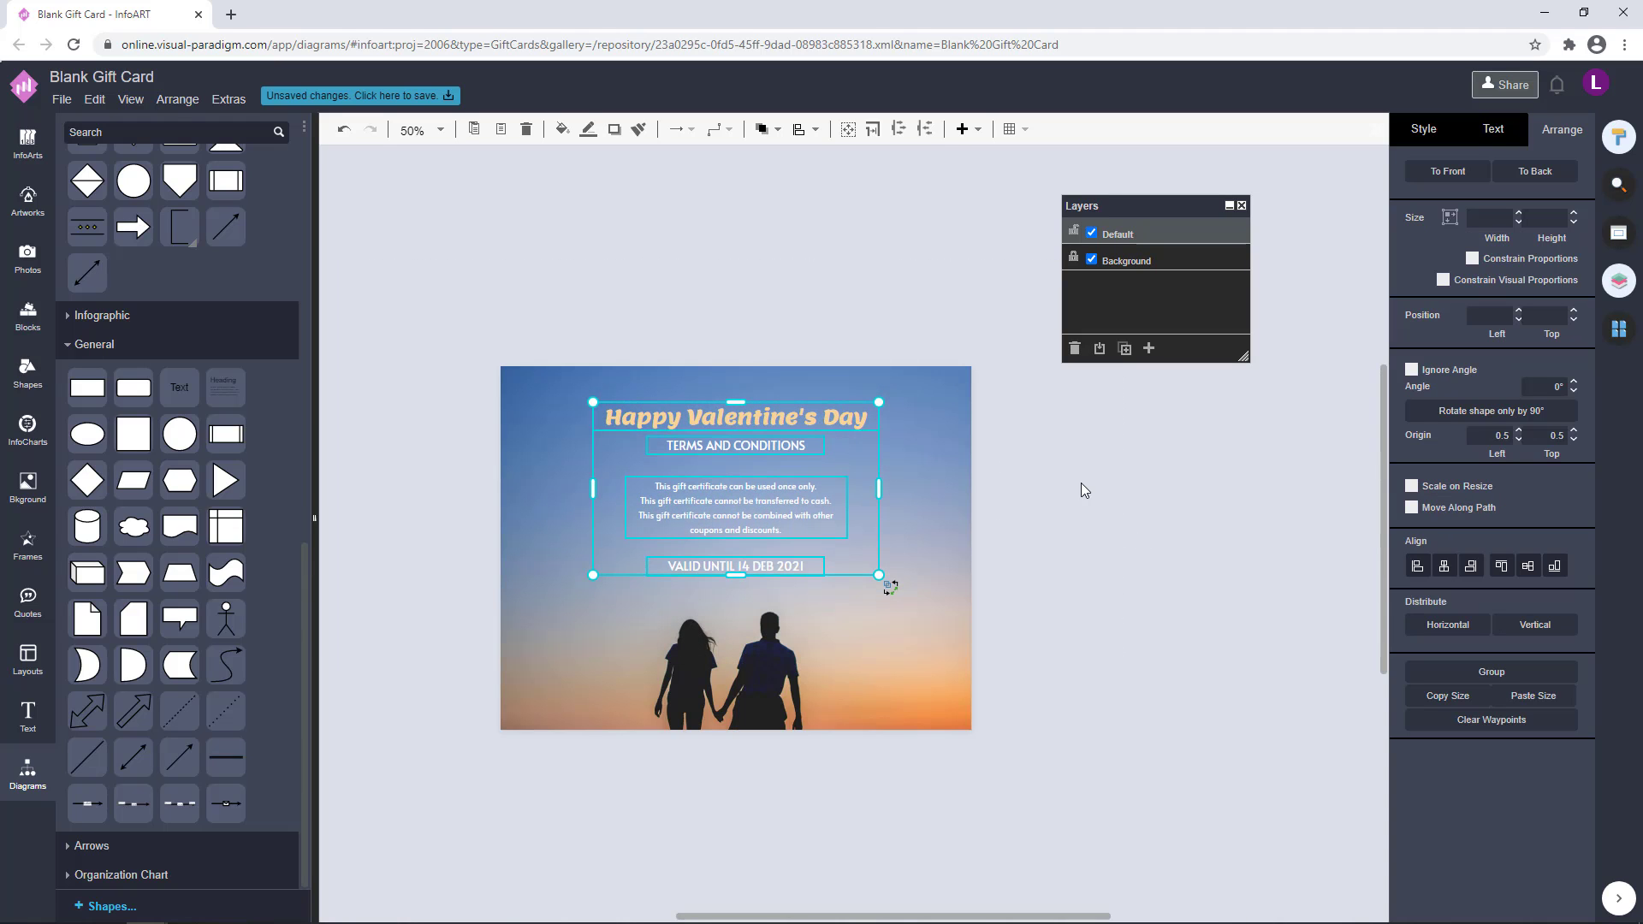
key(Down)
key(Down)
drag(814, 423, 816, 428)
click(1100, 547)
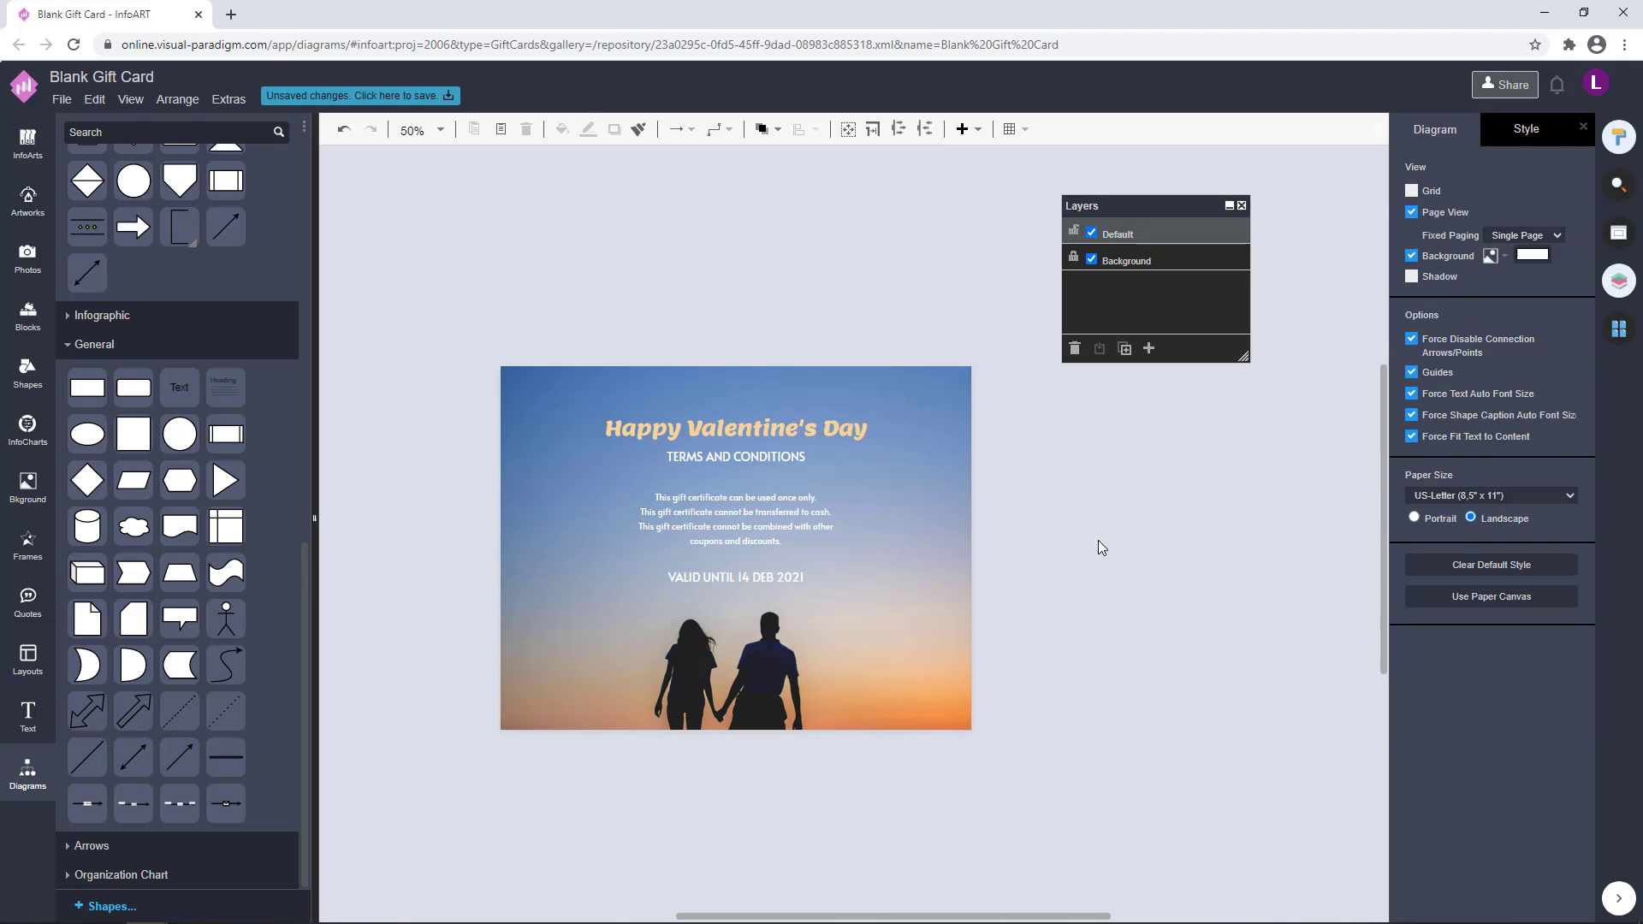
drag(1103, 624, 440, 284)
Compare the layouts of both card pages, ending on a closer view of page 1
click(1618, 329)
click(1496, 267)
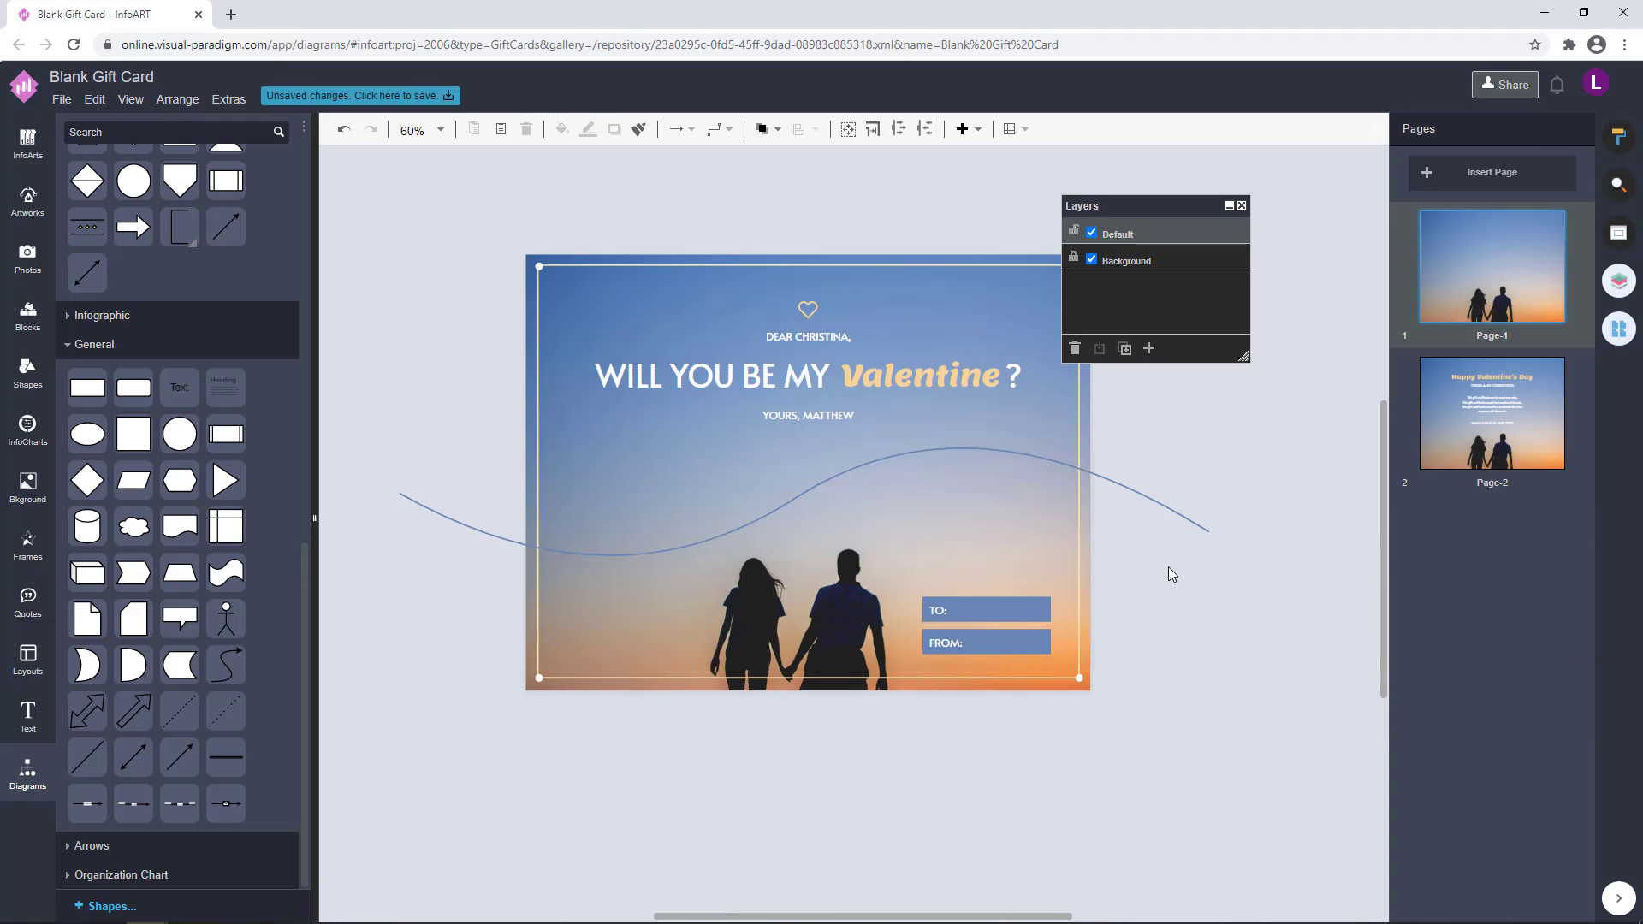
click(1487, 409)
click(1503, 283)
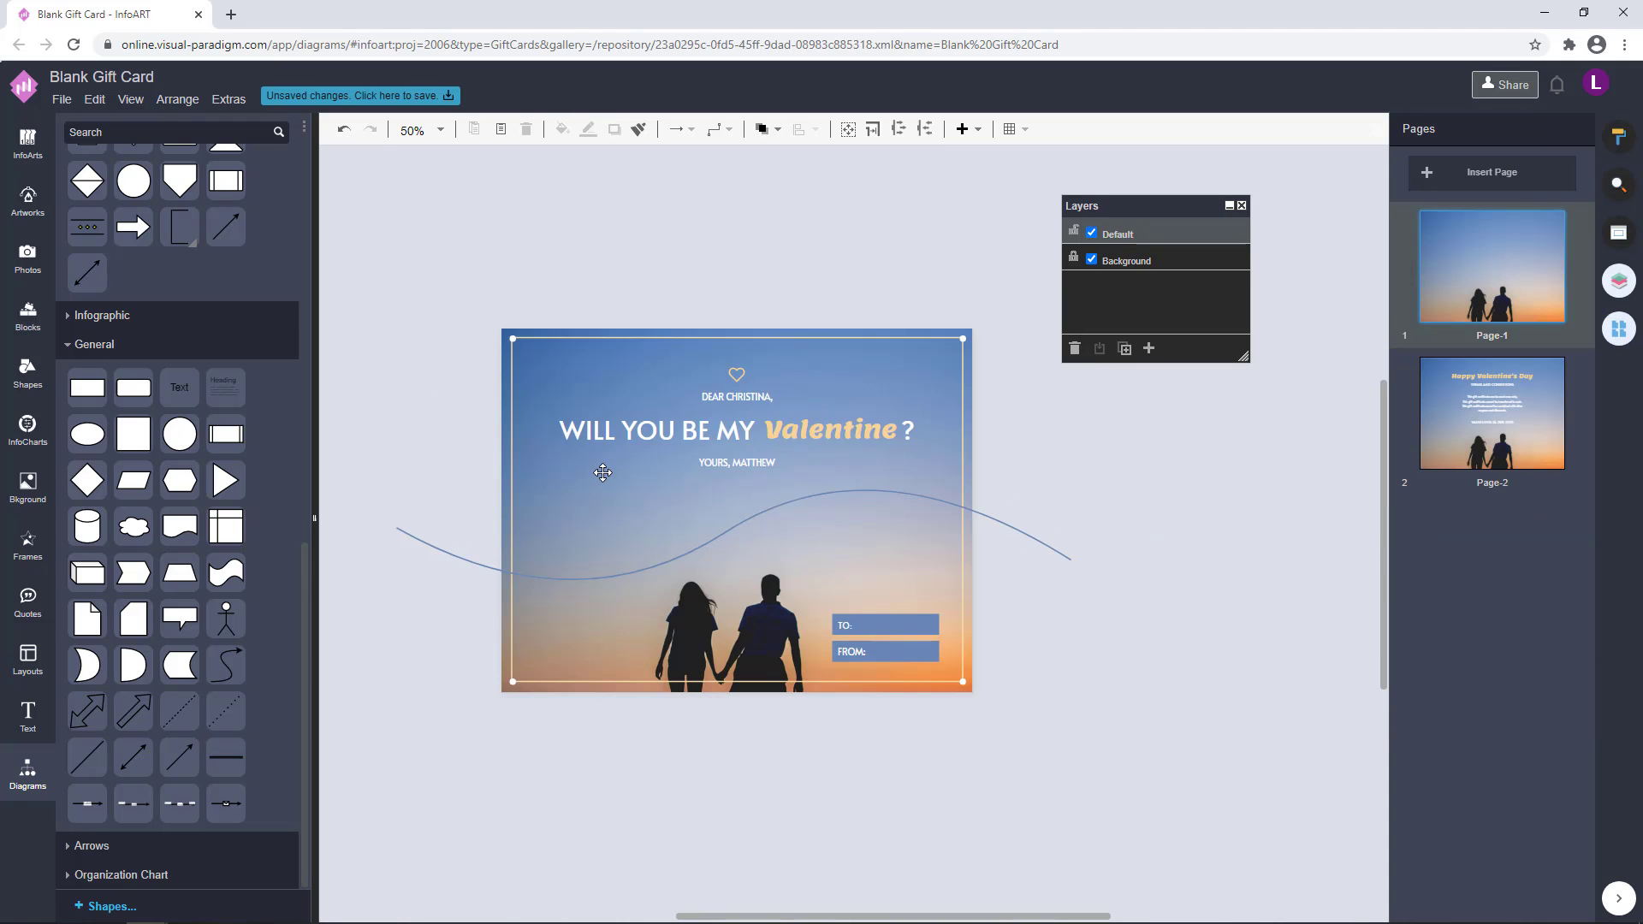
scroll(728, 355, up, 3)
click(728, 354)
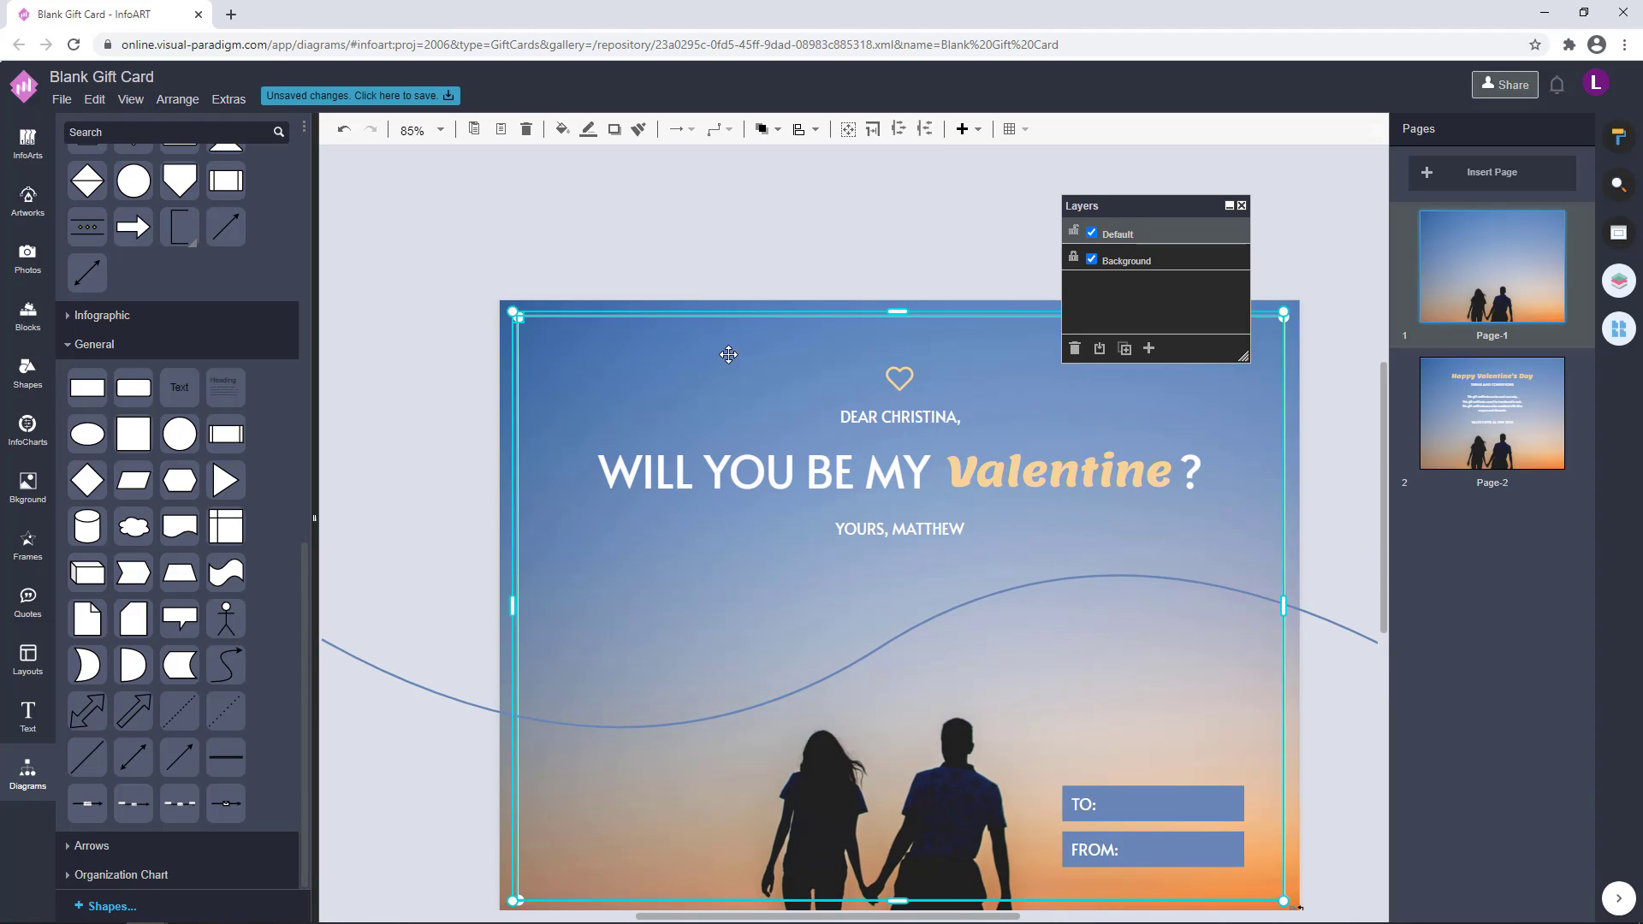
click(1290, 320)
click(1284, 318)
shift+click(517, 316)
scroll(549, 481, down, 8)
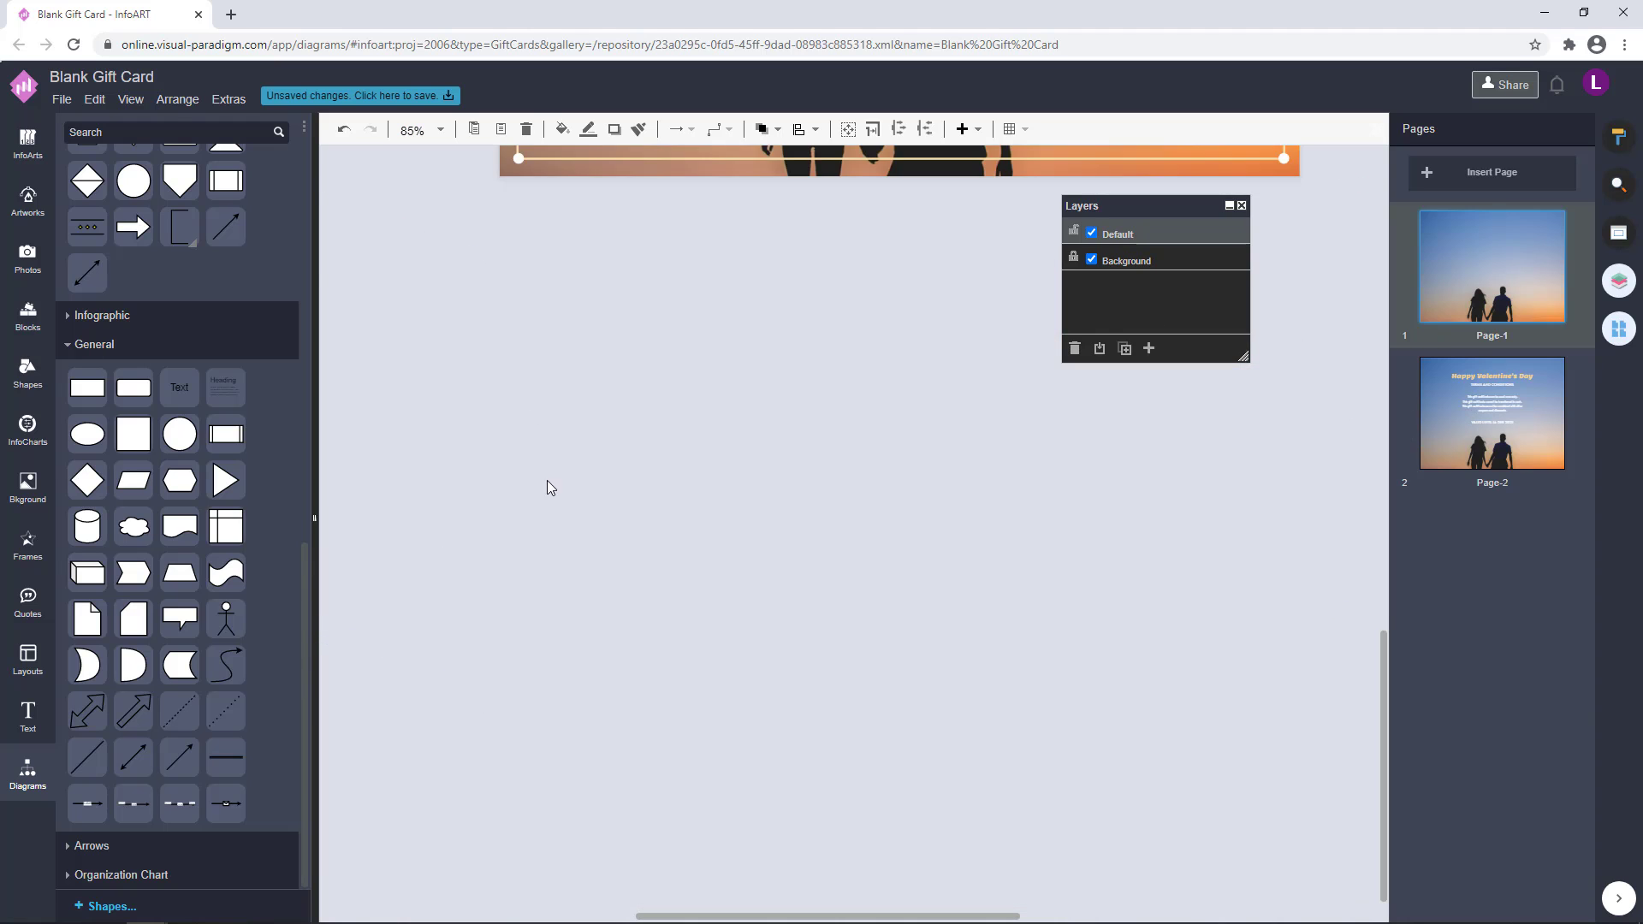
scroll(524, 539, up, 4)
shift+click(520, 532)
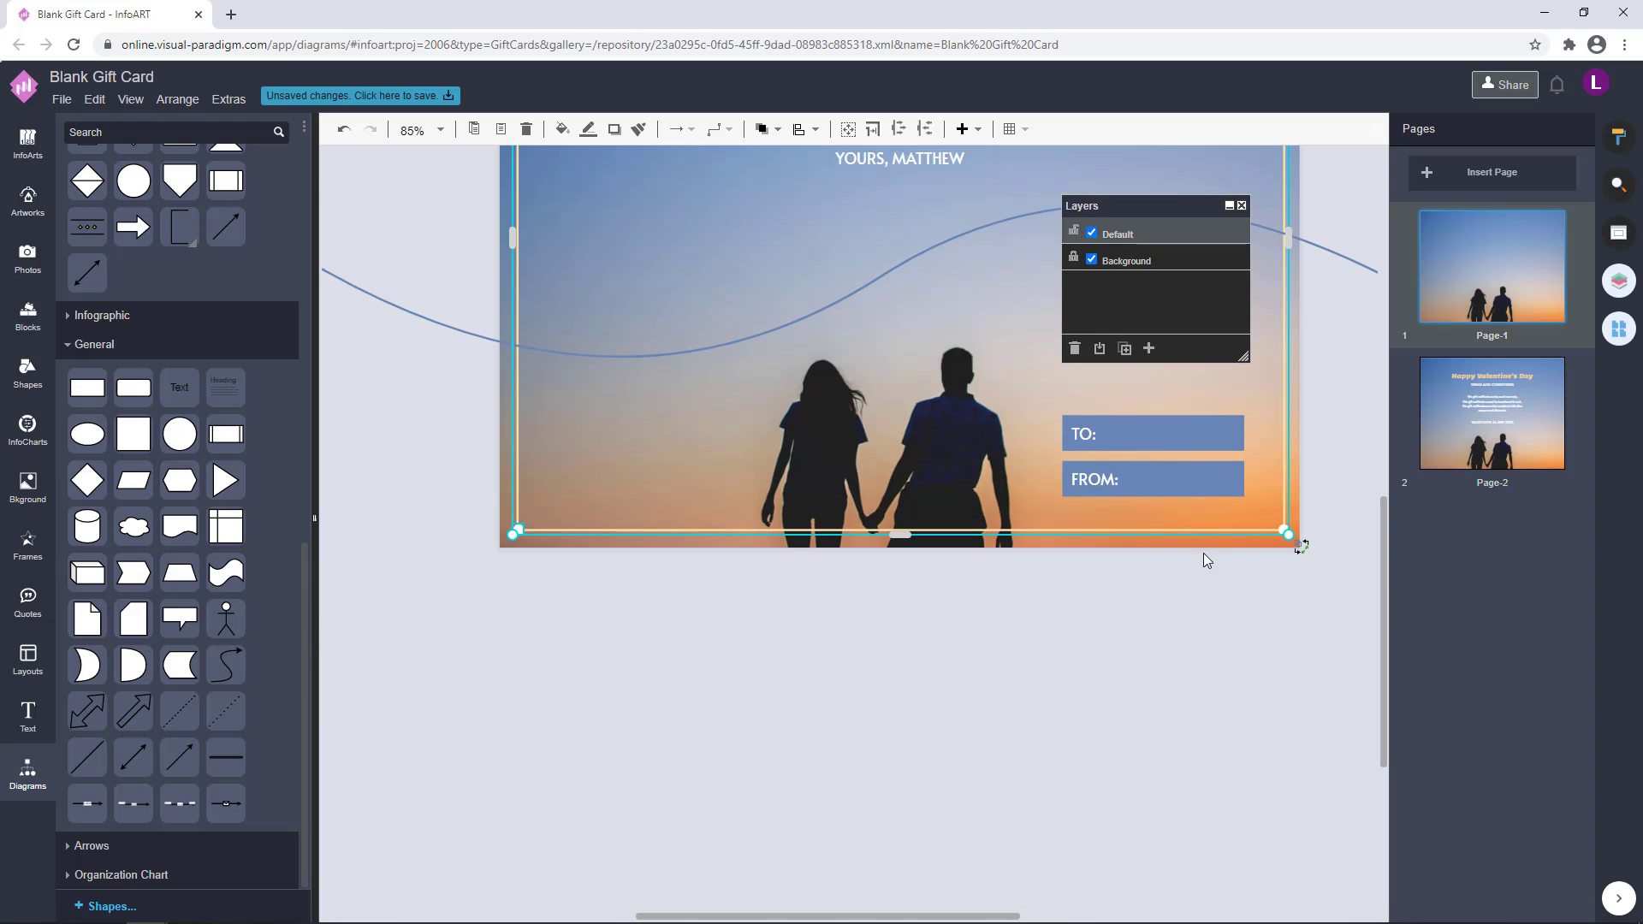
shift+click(1283, 533)
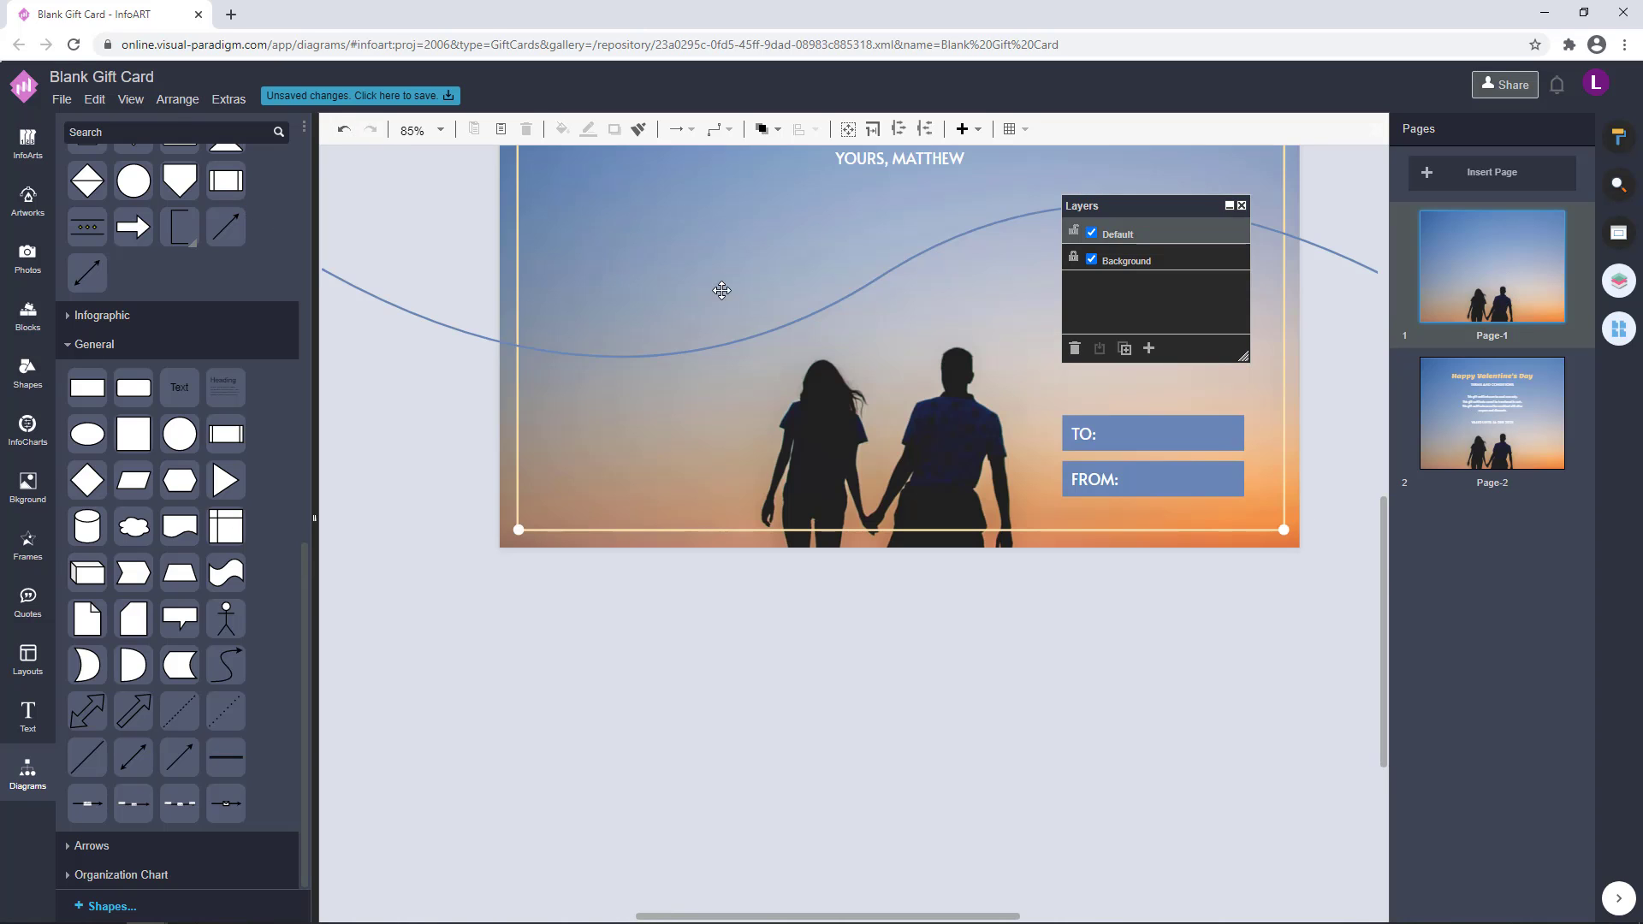
Copy the border frame and its four corner dots from page 1 onto page 2 and send them to the back
click(516, 531)
shift+click(1285, 532)
scroll(701, 333, up, 11)
scroll(700, 333, down, 4)
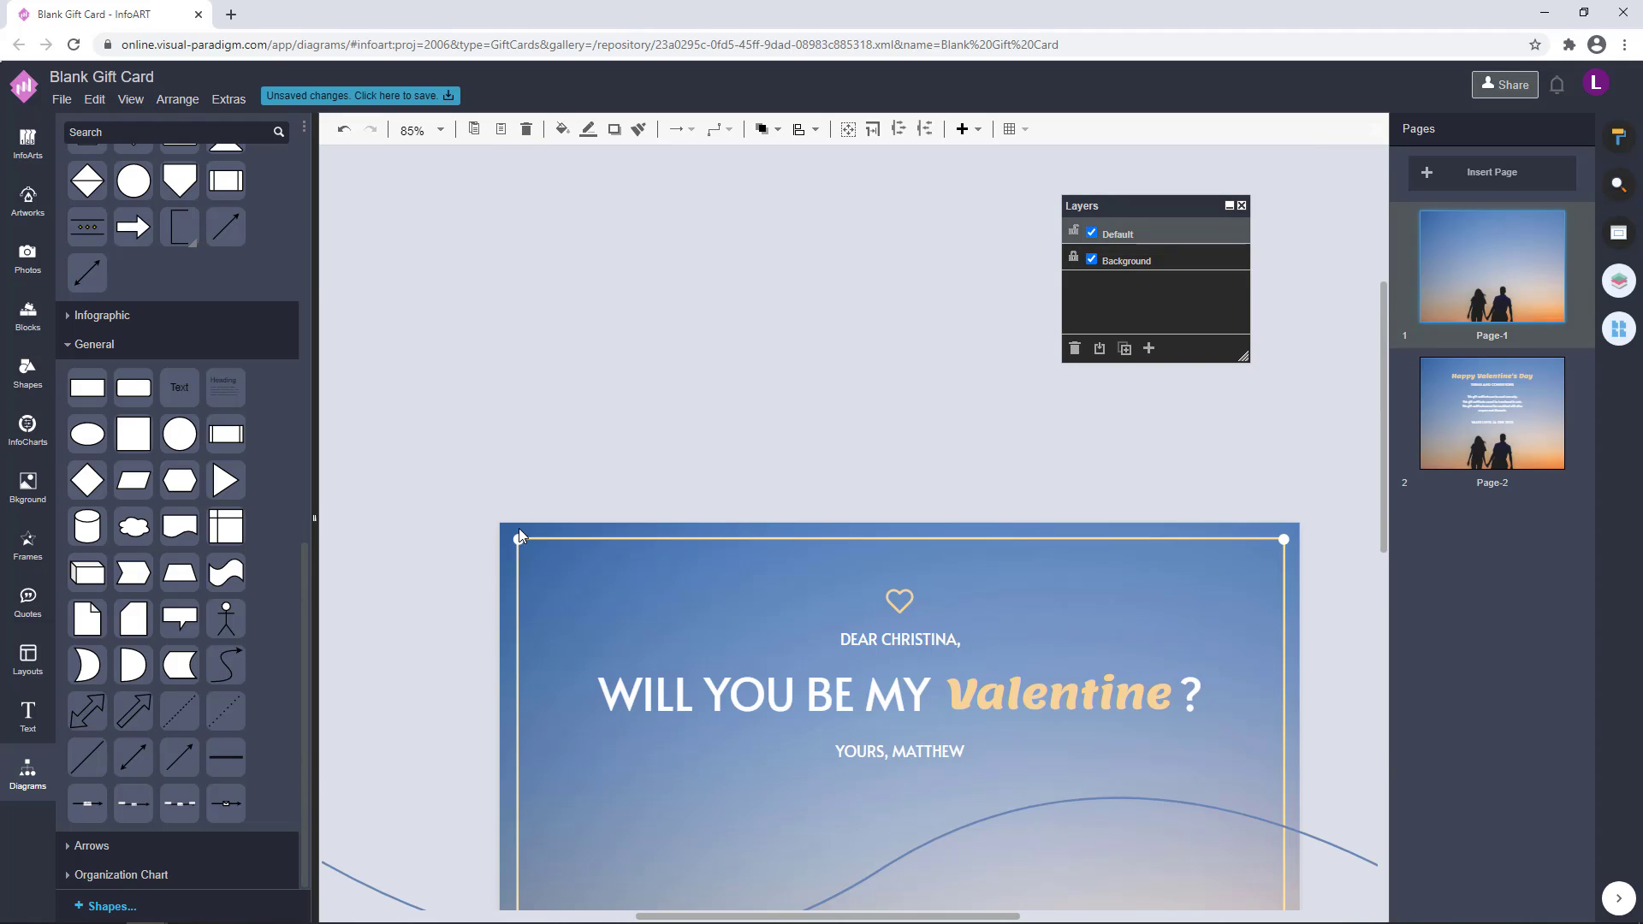
shift+click(516, 540)
ctrl+scroll(1280, 543, up, 3)
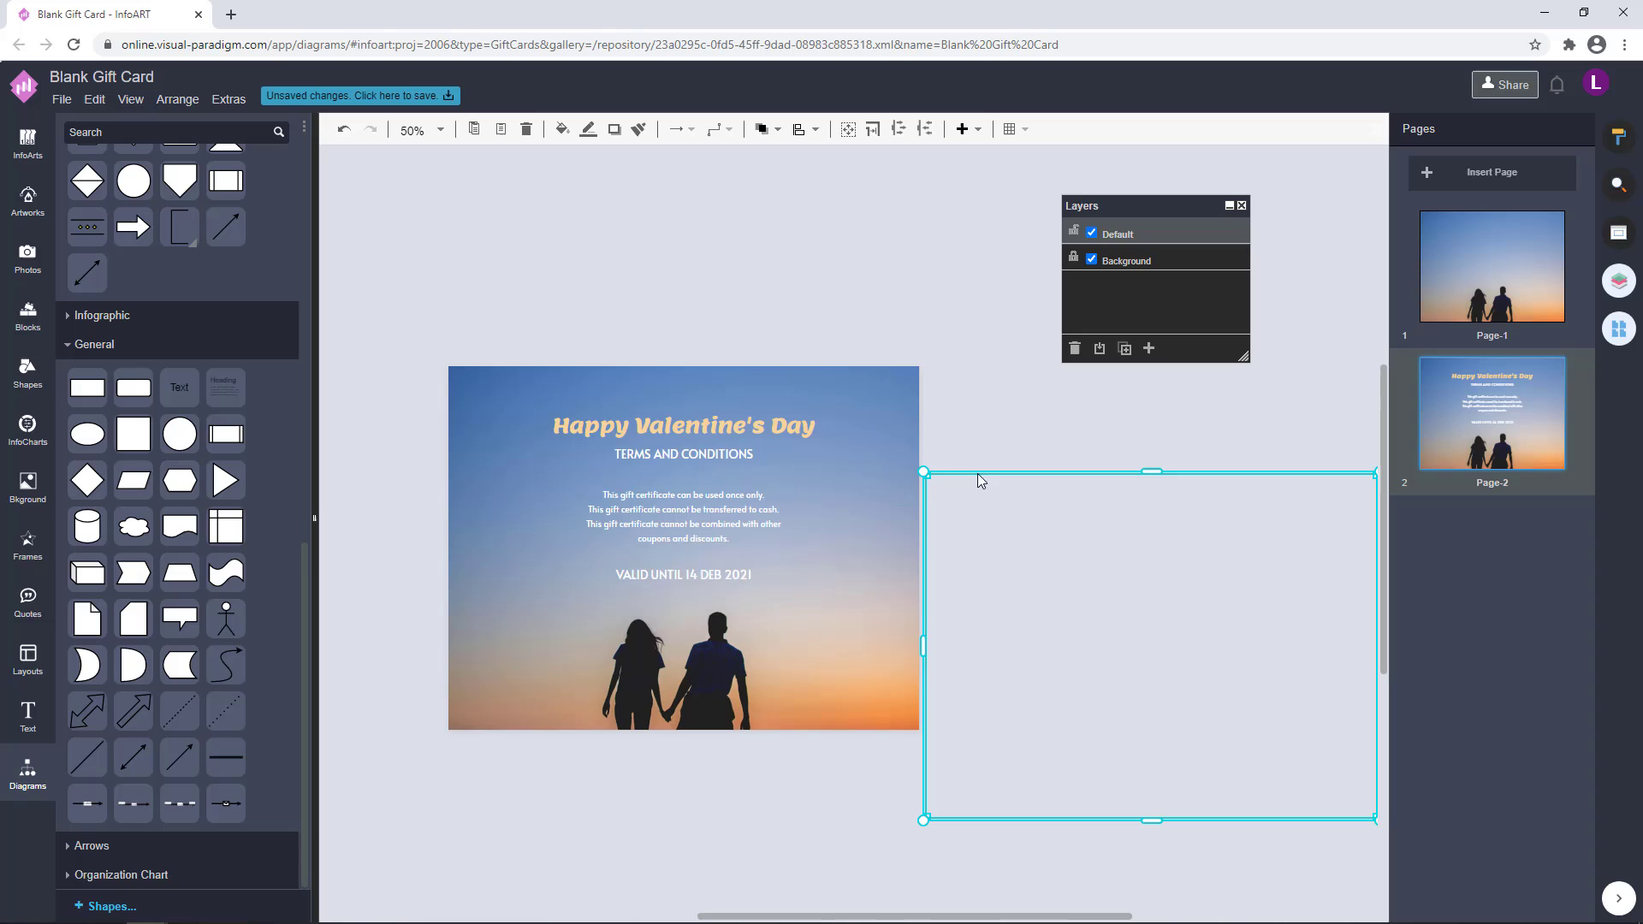
drag(492, 466, 513, 382)
click(766, 130)
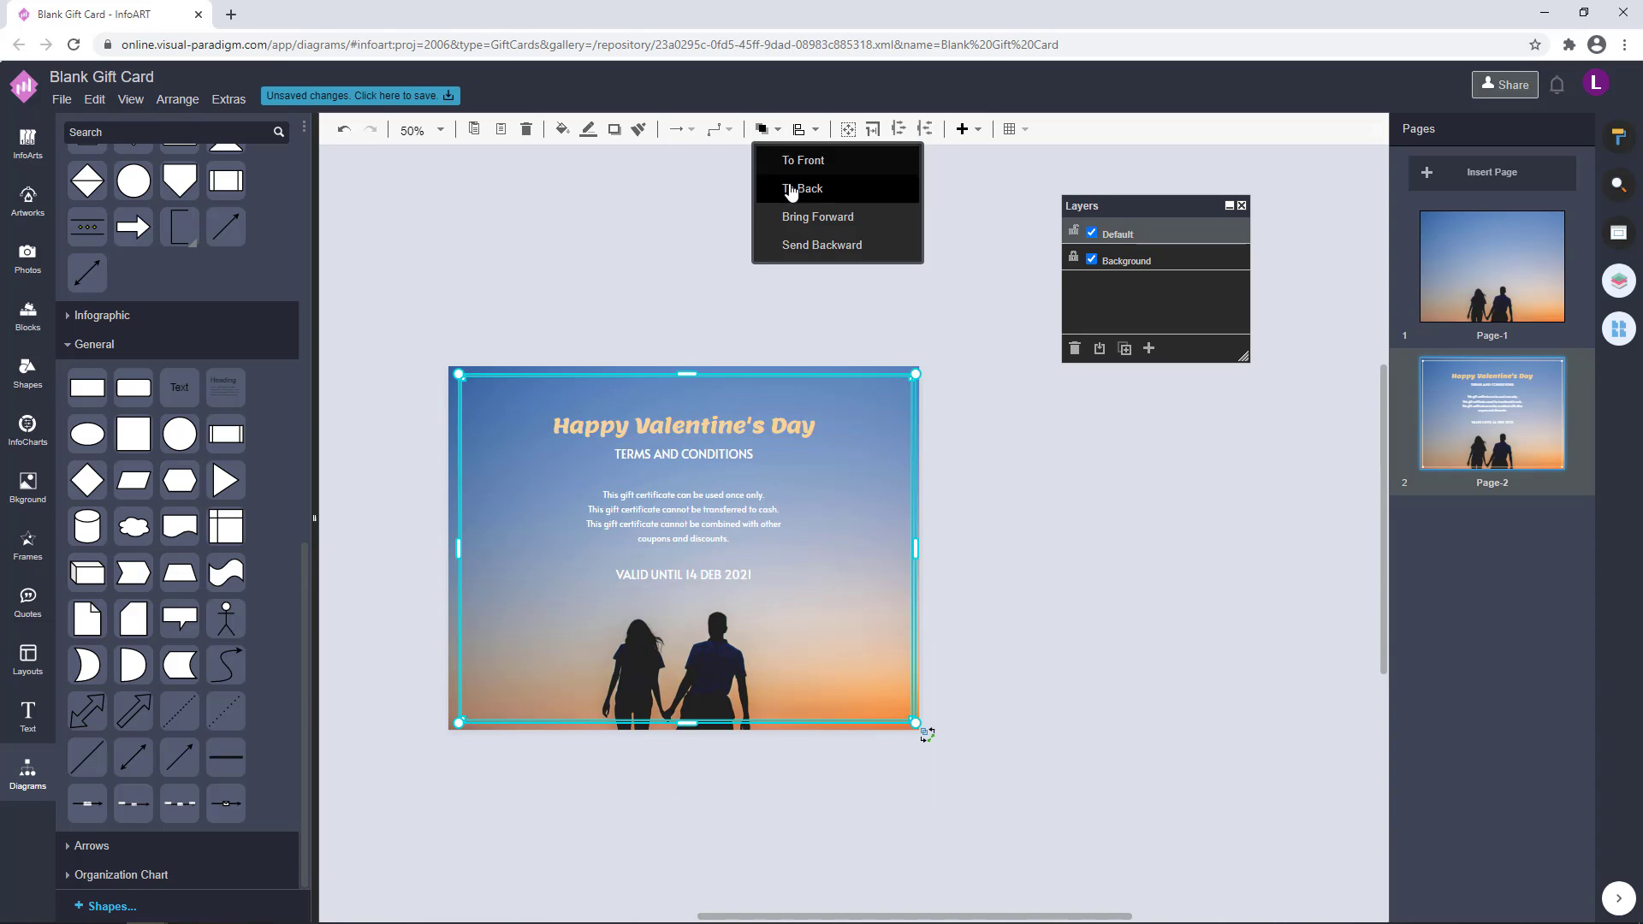
click(789, 190)
click(610, 246)
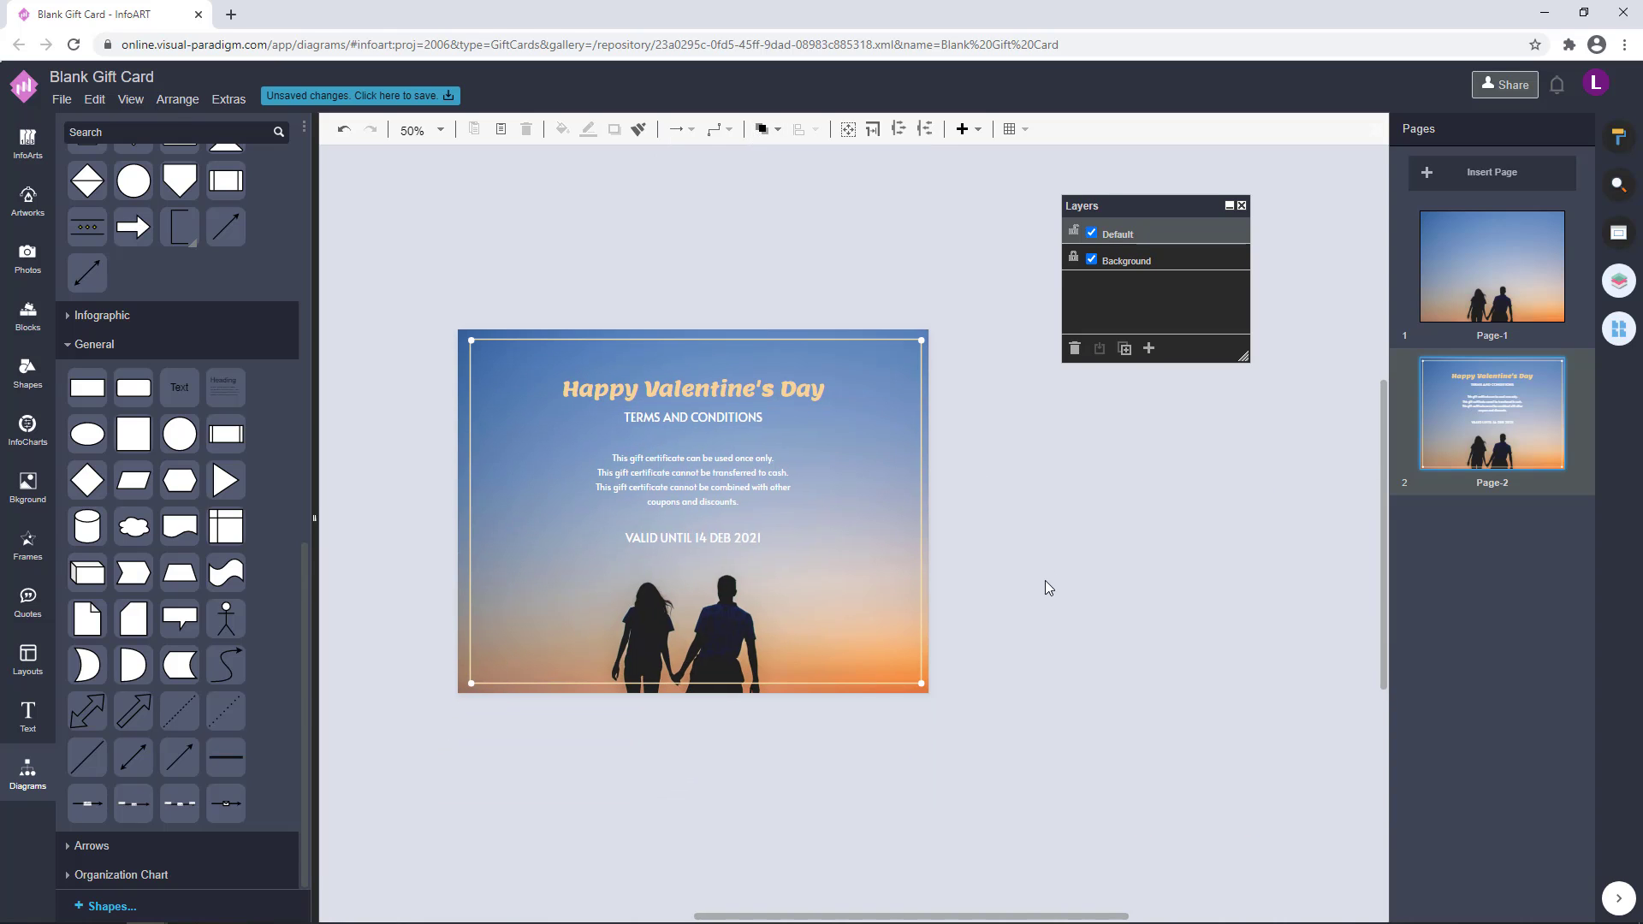
Examine the text settings of the validity line and the "TERMS AND CONDITIONS" subtitle on page 2
drag(1045, 580, 348, 344)
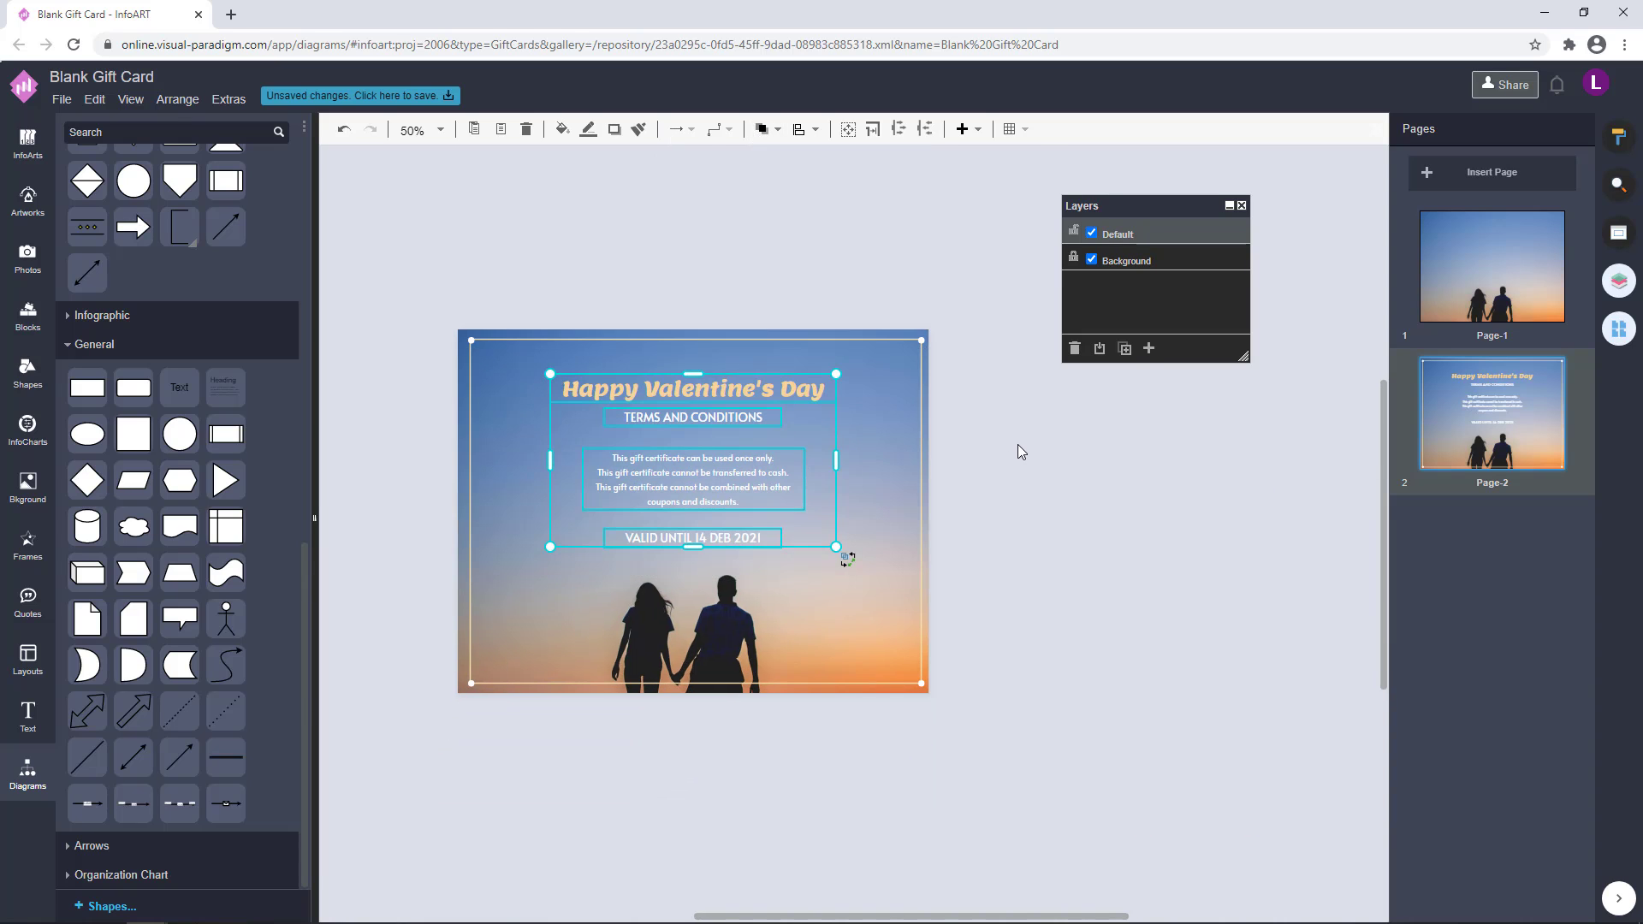
click(1018, 444)
double_click(754, 538)
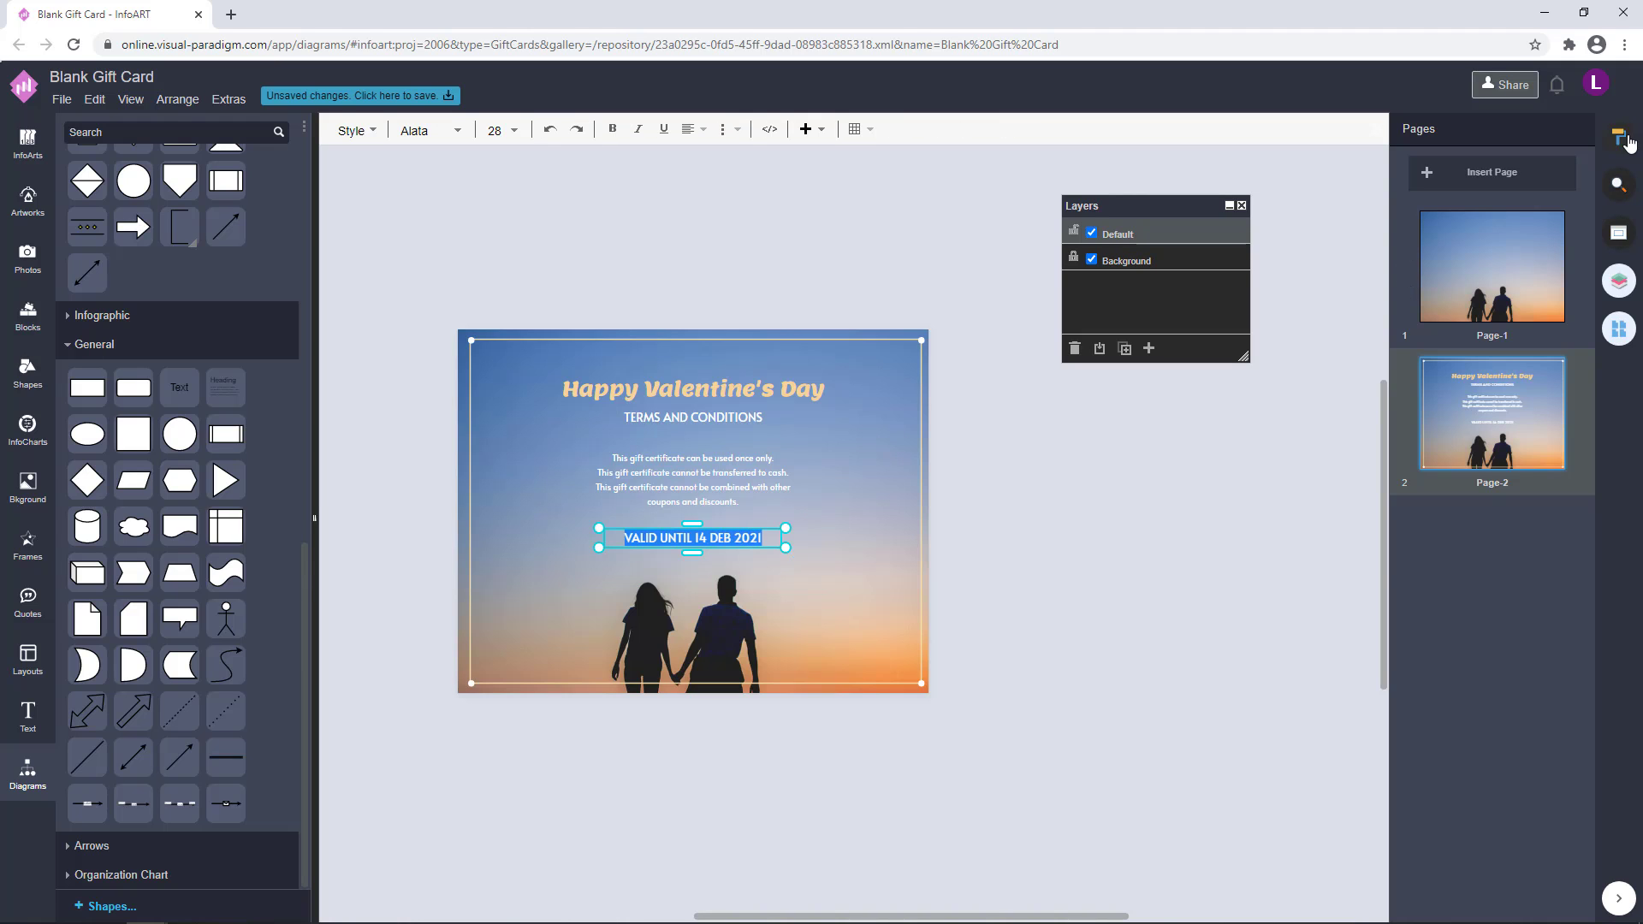
double_click(751, 418)
click(1161, 438)
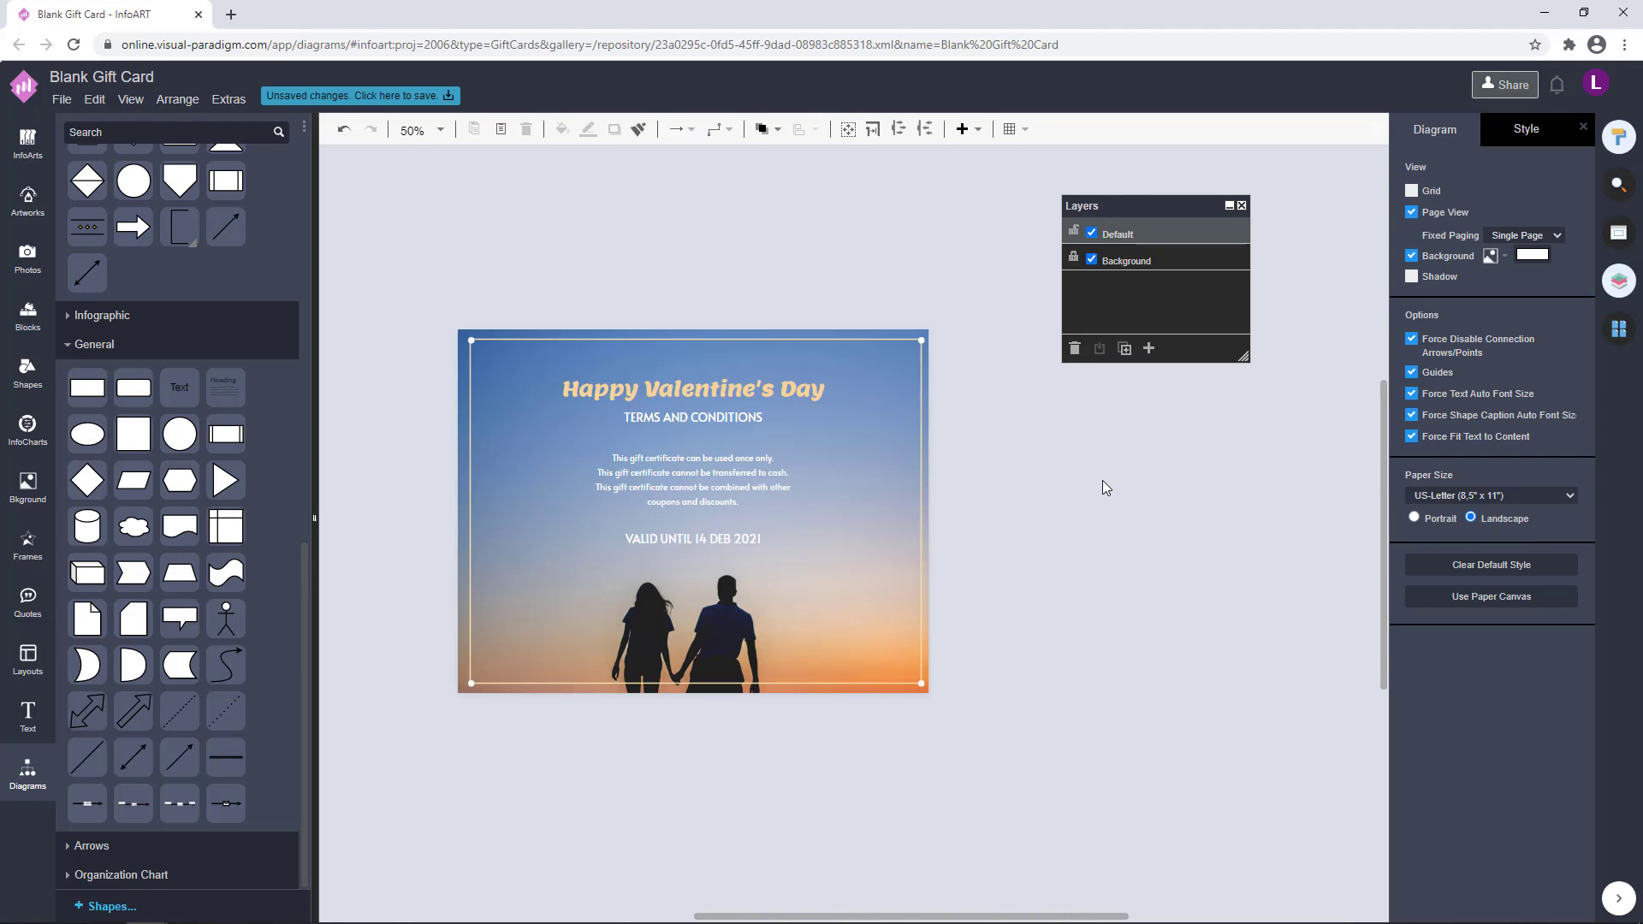
Review page 1 and page 2 alternately to check that their frames and text layouts match
click(1615, 326)
click(1497, 269)
scroll(742, 691, down, 4)
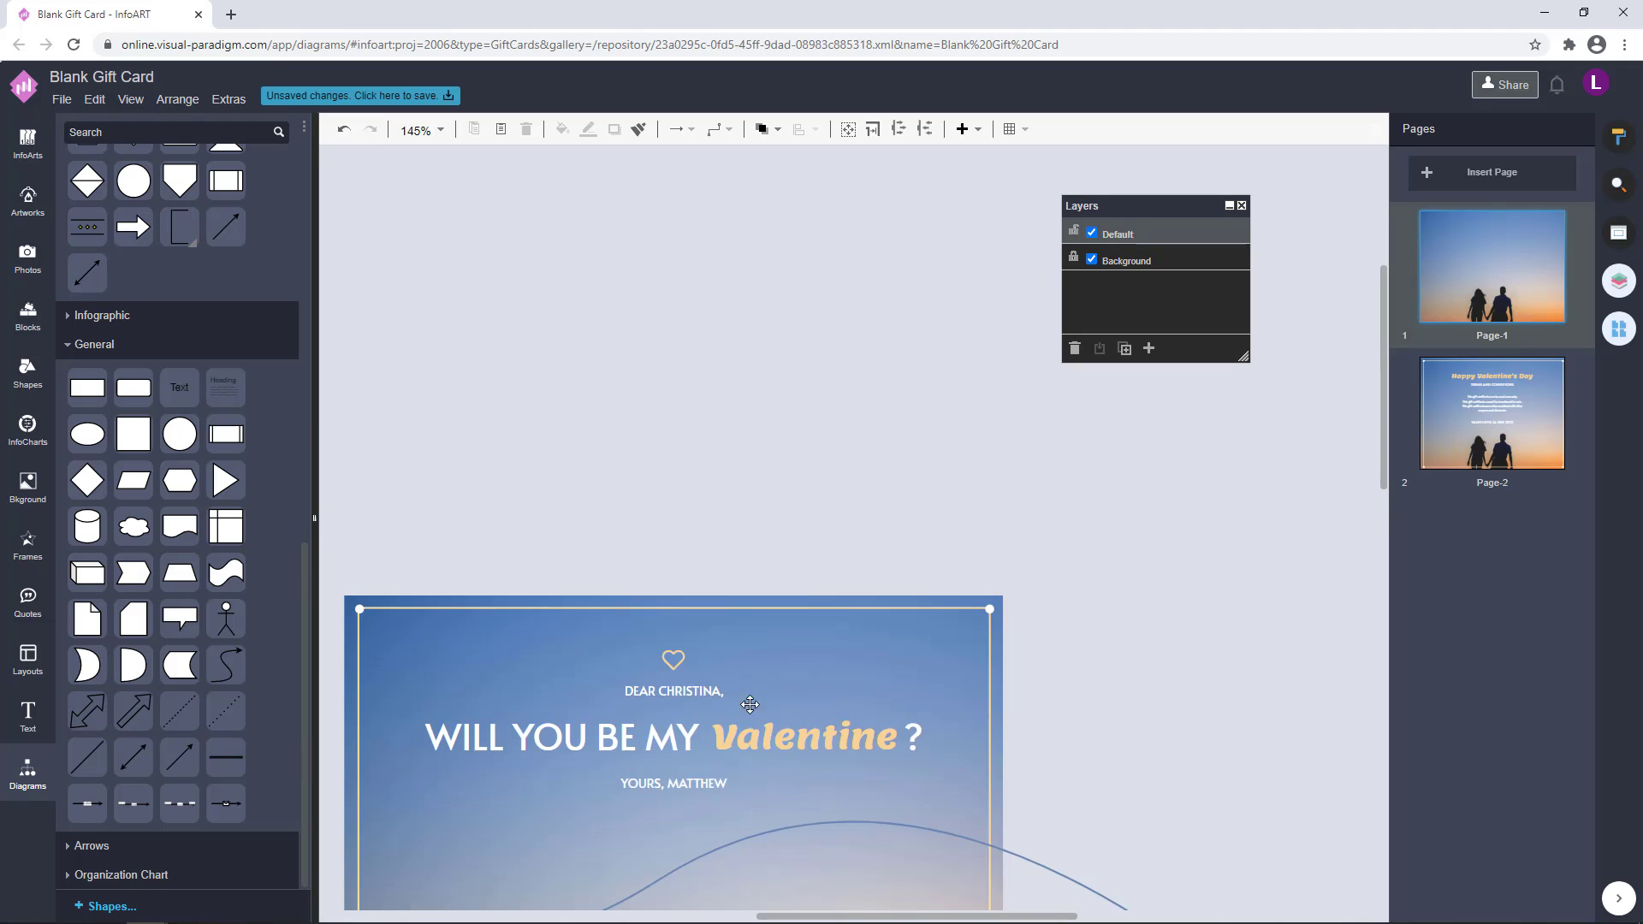
drag(750, 701, 782, 437)
scroll(813, 490, down, 1)
scroll(1071, 640, down, 1)
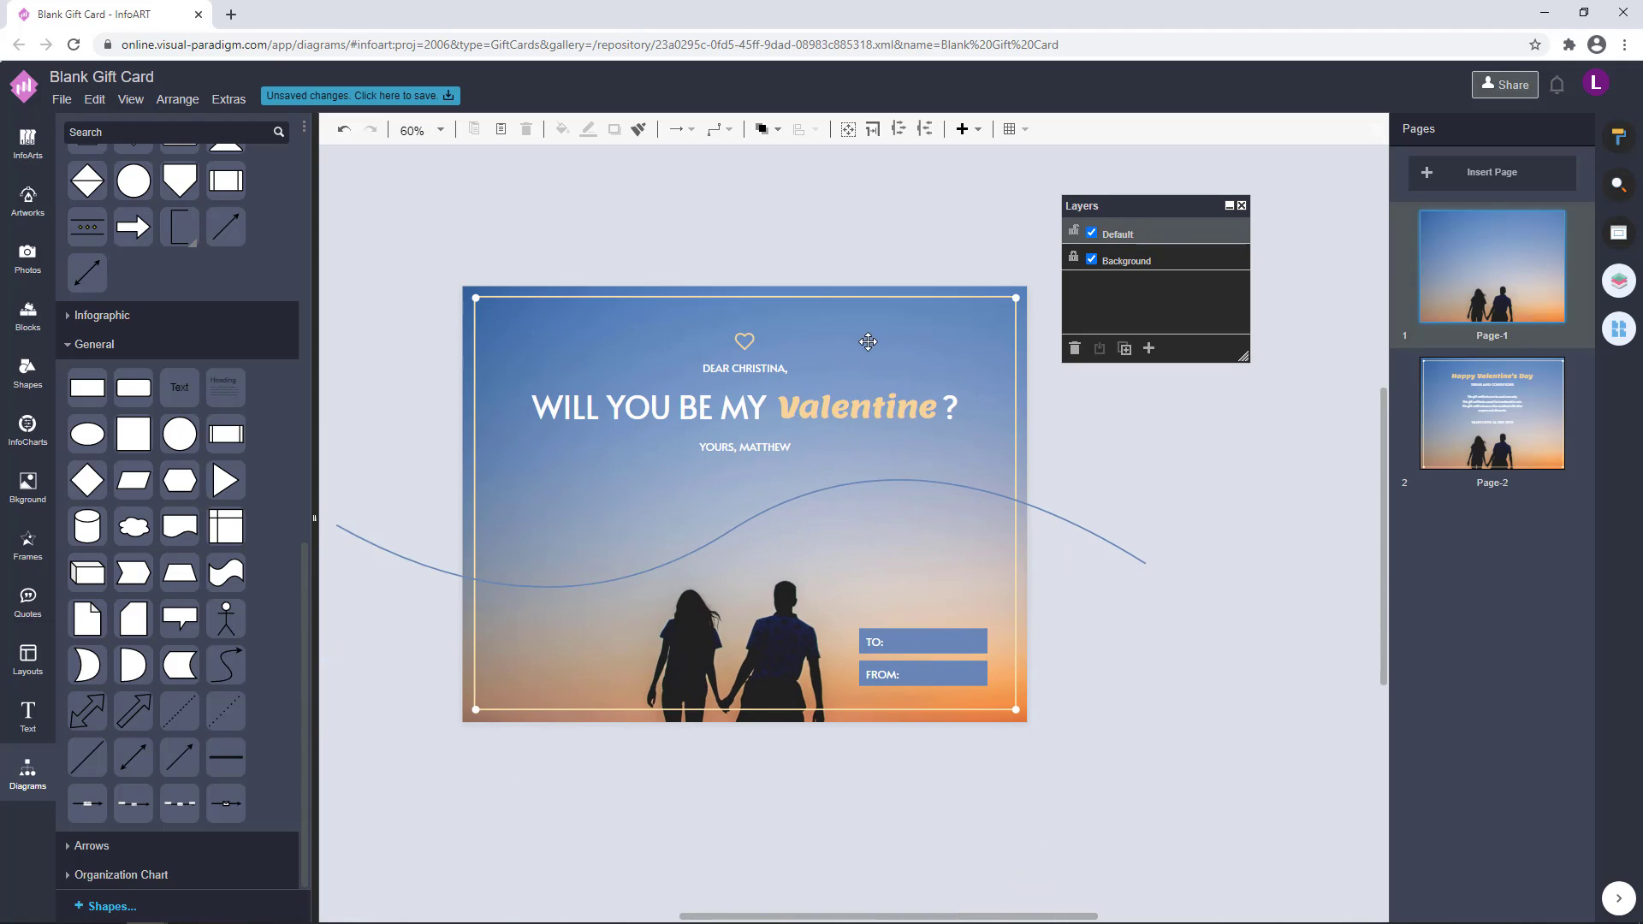
click(1505, 407)
click(1504, 286)
click(1503, 421)
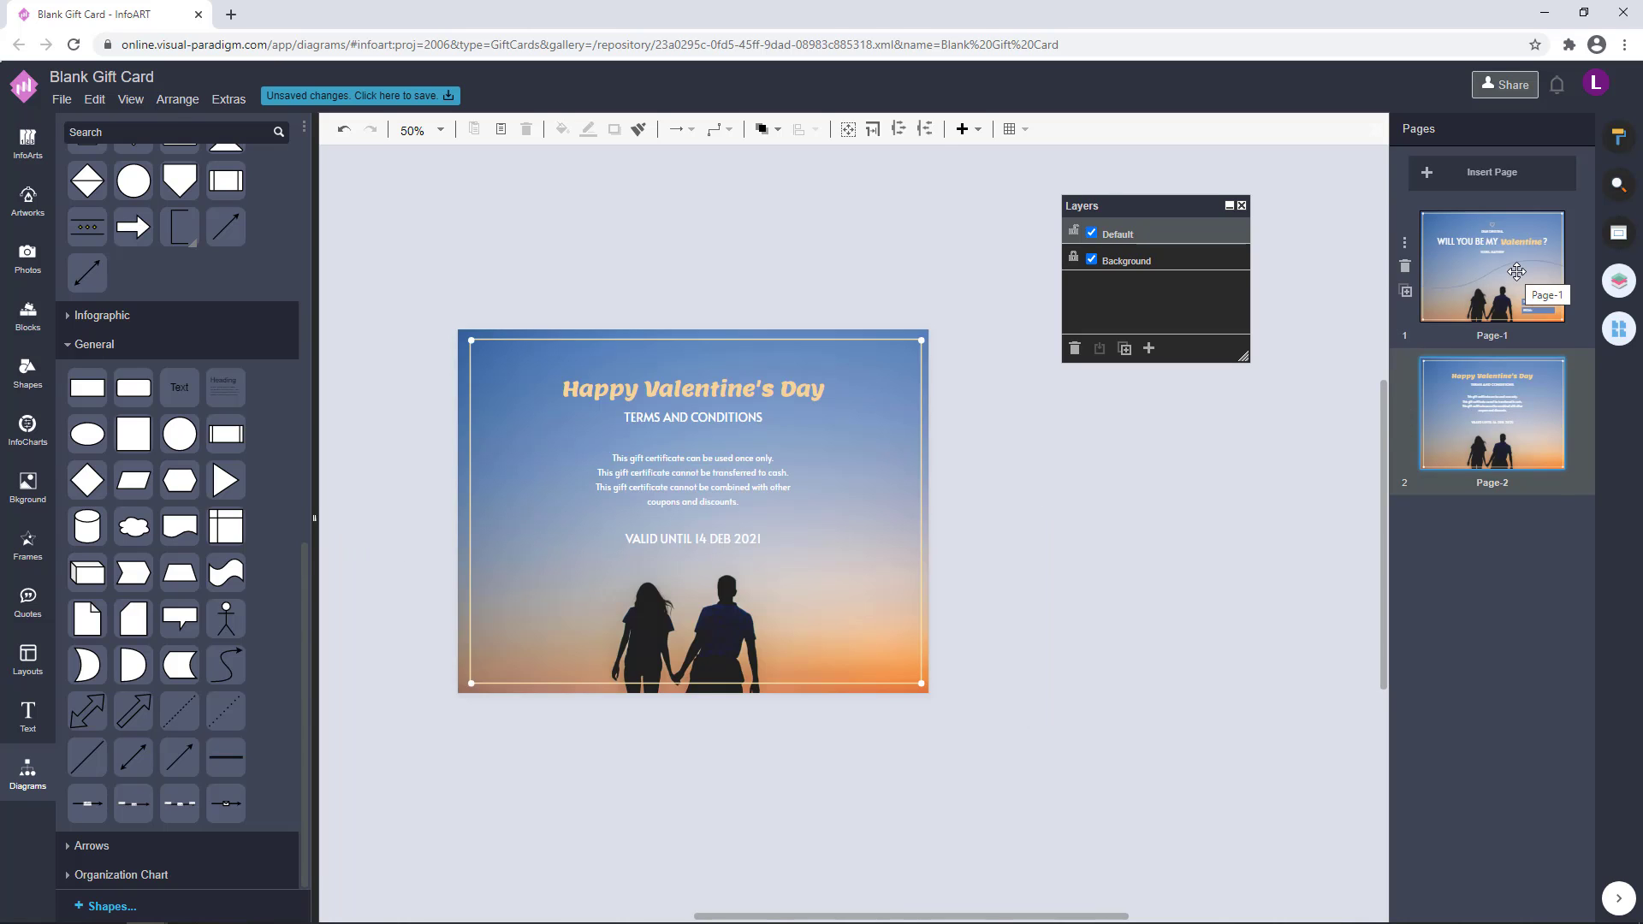
click(1516, 272)
Save the design to VP Online under the file name "Blue And Orange Gradient Photo Valentines Day Gift Card"
click(423, 97)
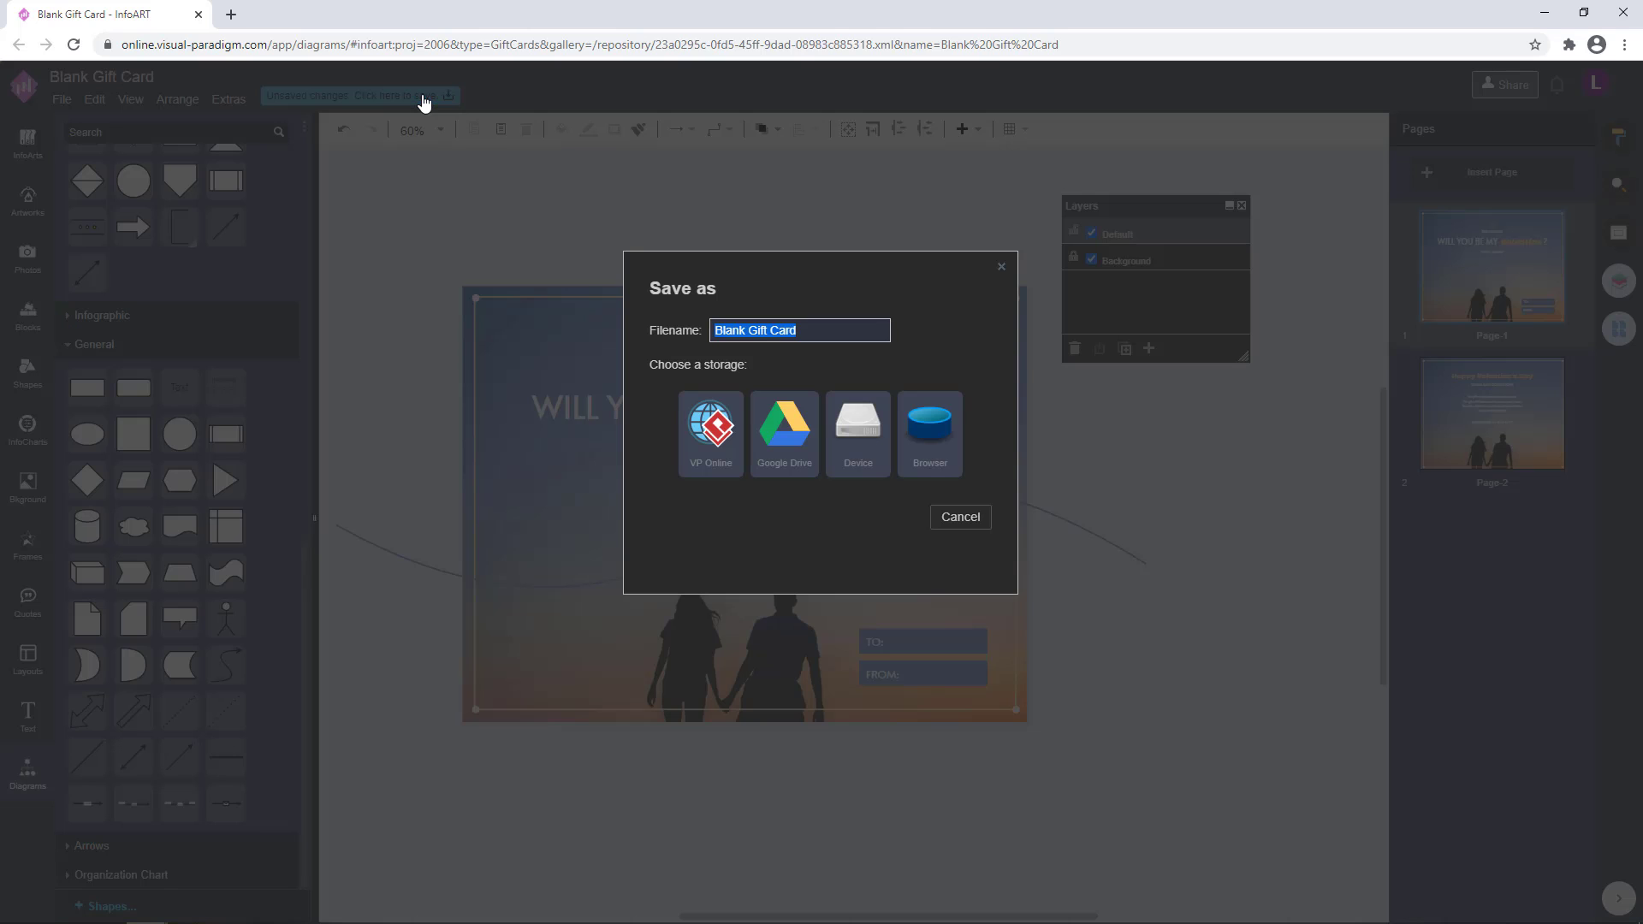
text(Bl)
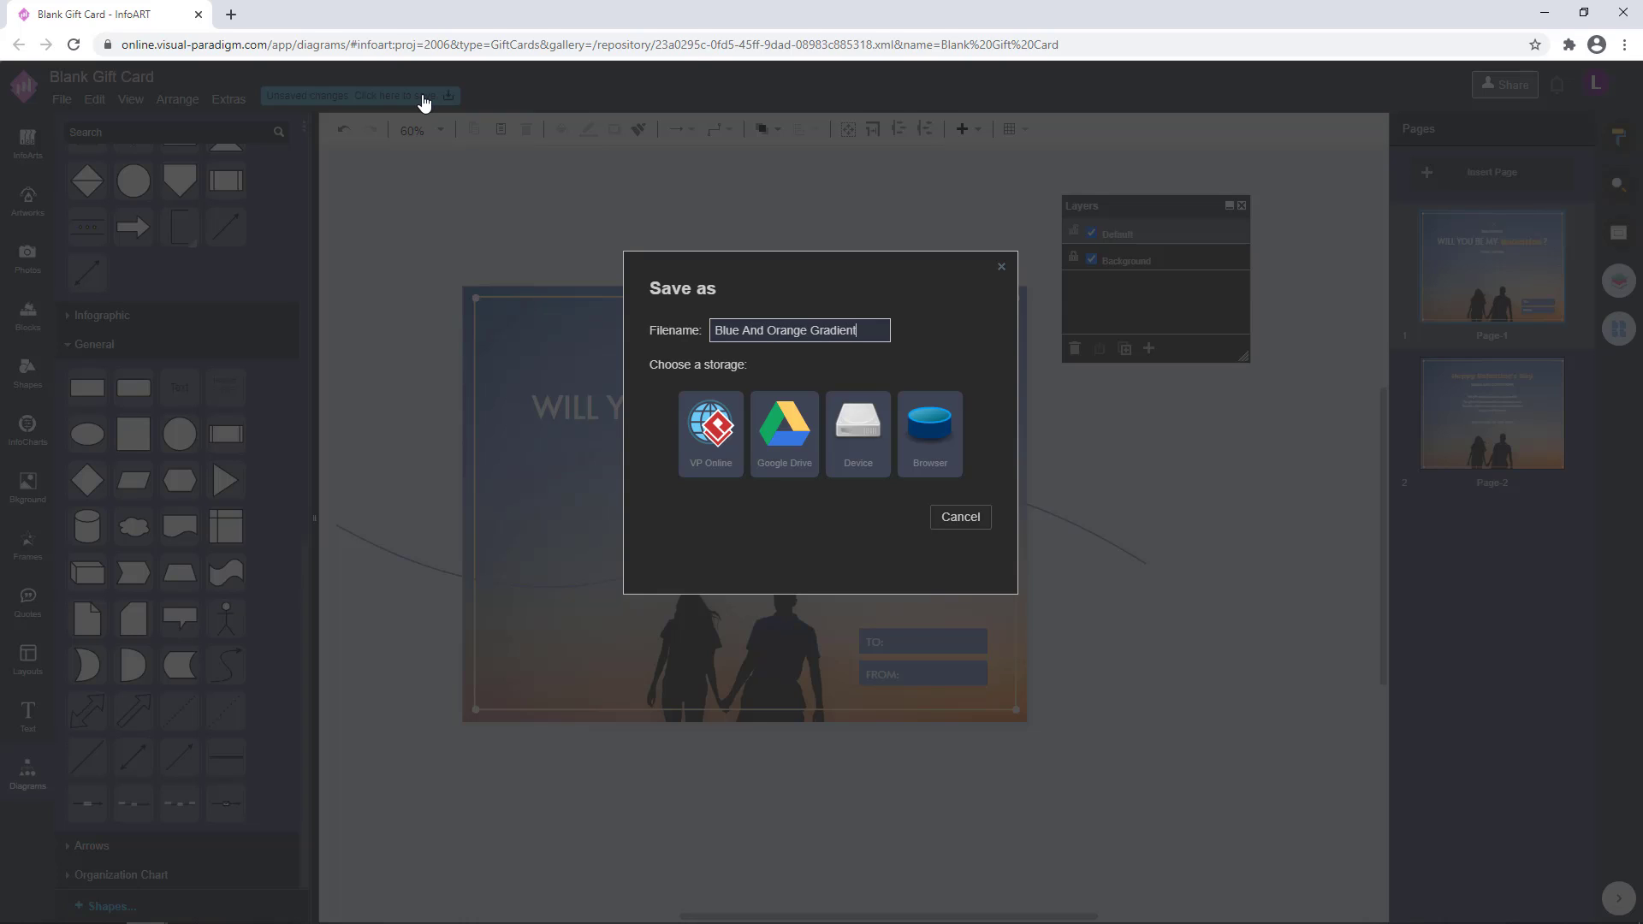
text(ackground)
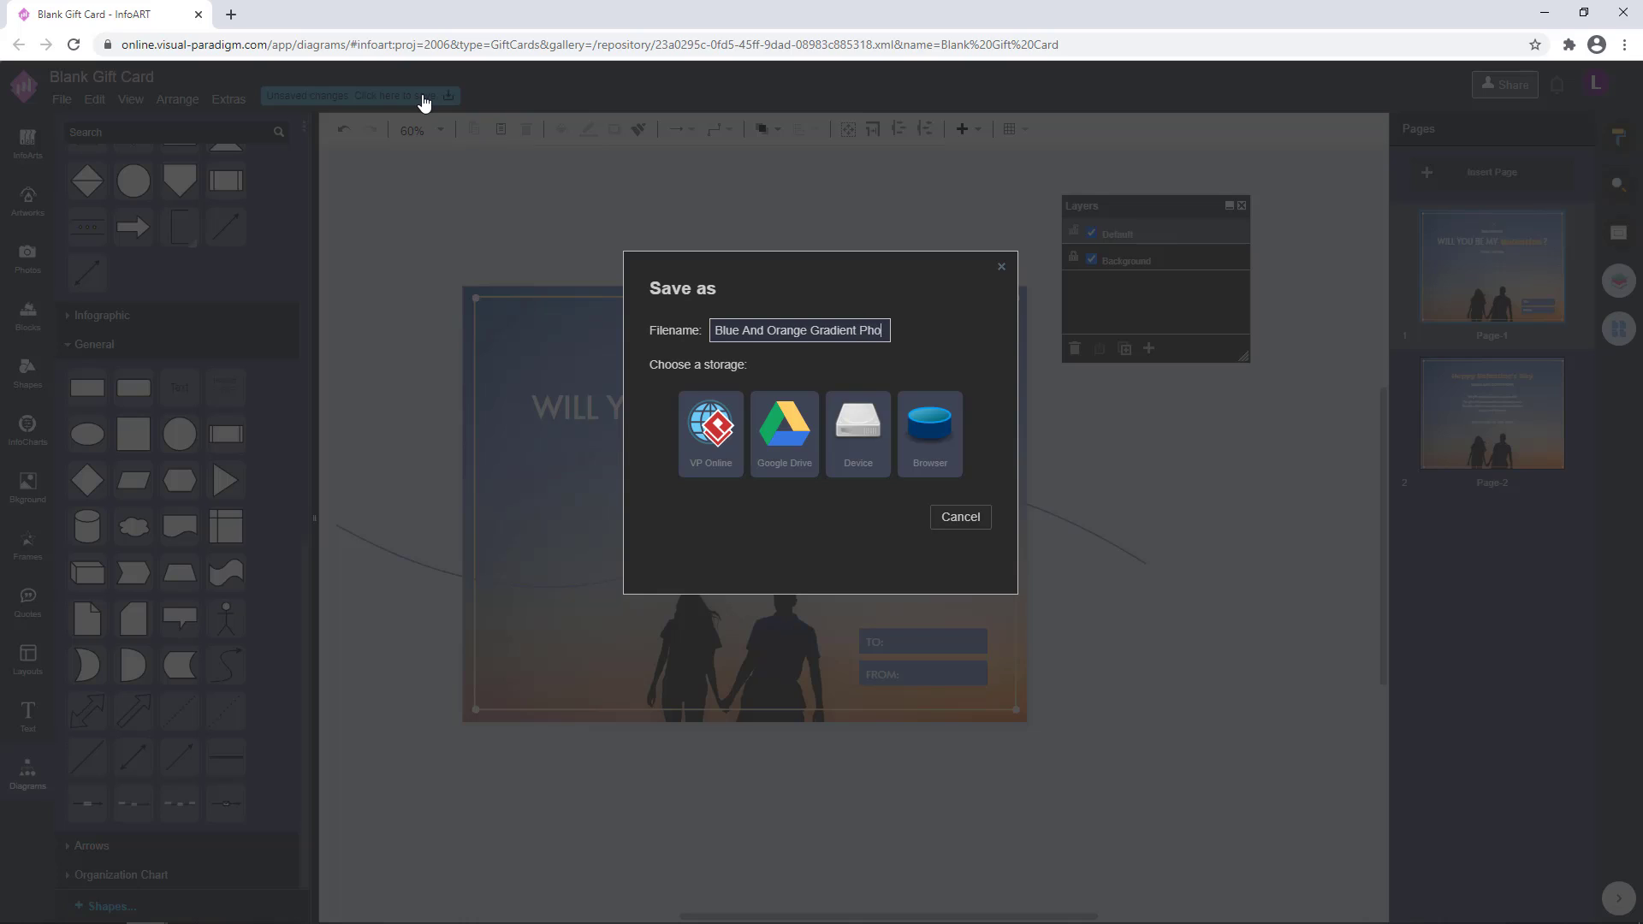
text(to Vanlentines)
key(Left)
key(Left)
key(Left)
key(Left)
key(Left)
key(Left)
key(Left)
key(Left)
key(BackSpace)
key(End)
text(Day Gift Card)
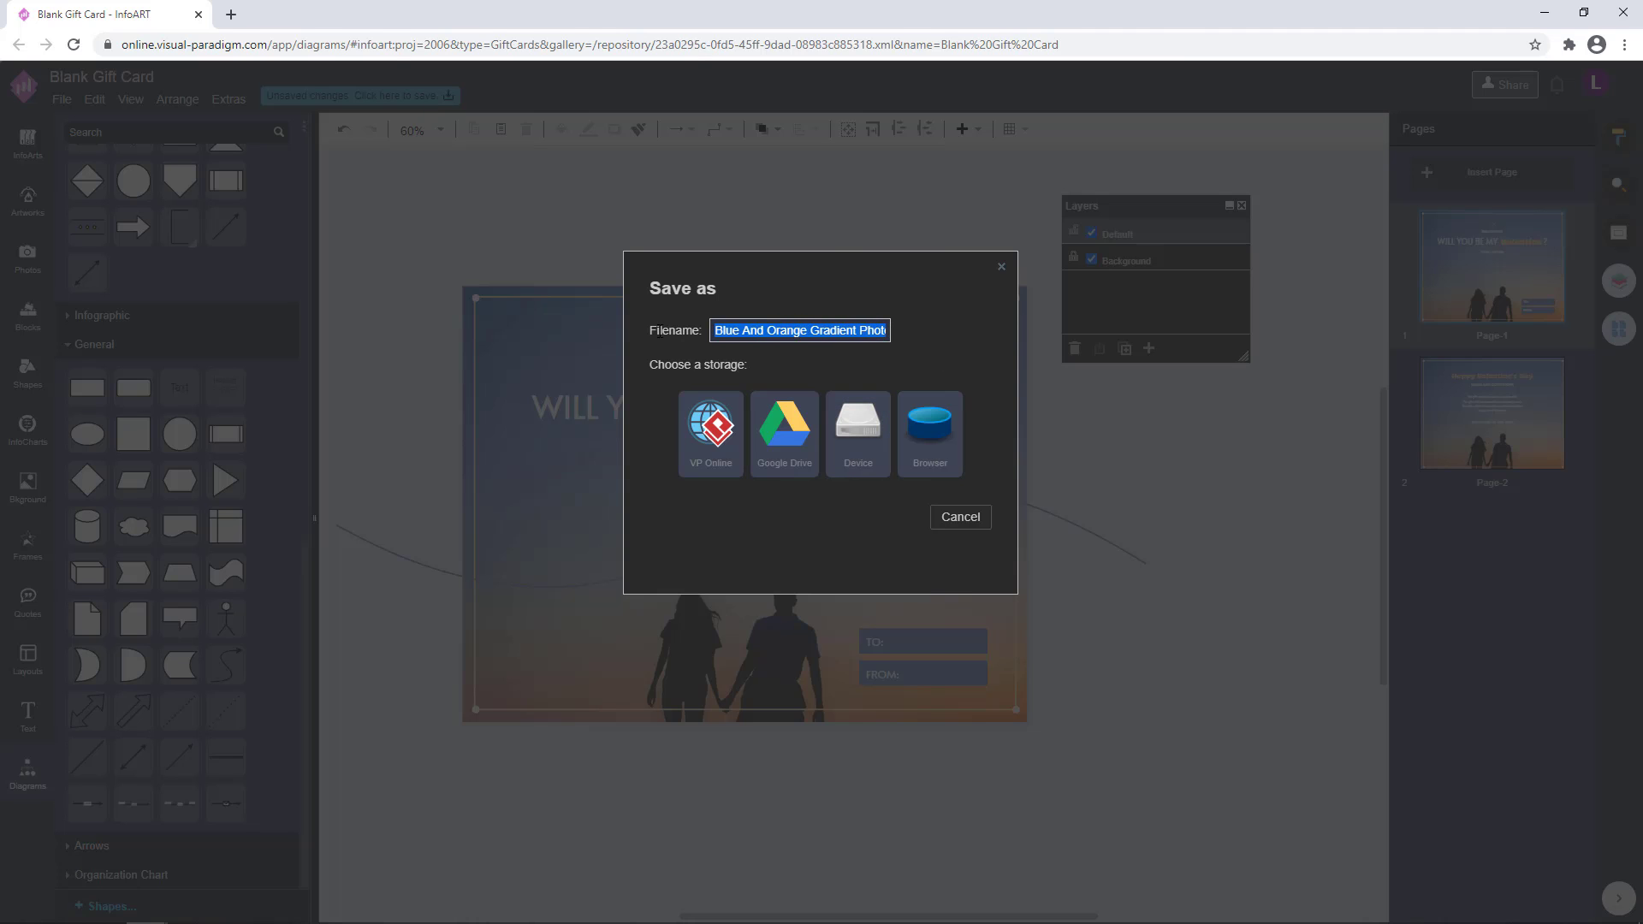
click(707, 462)
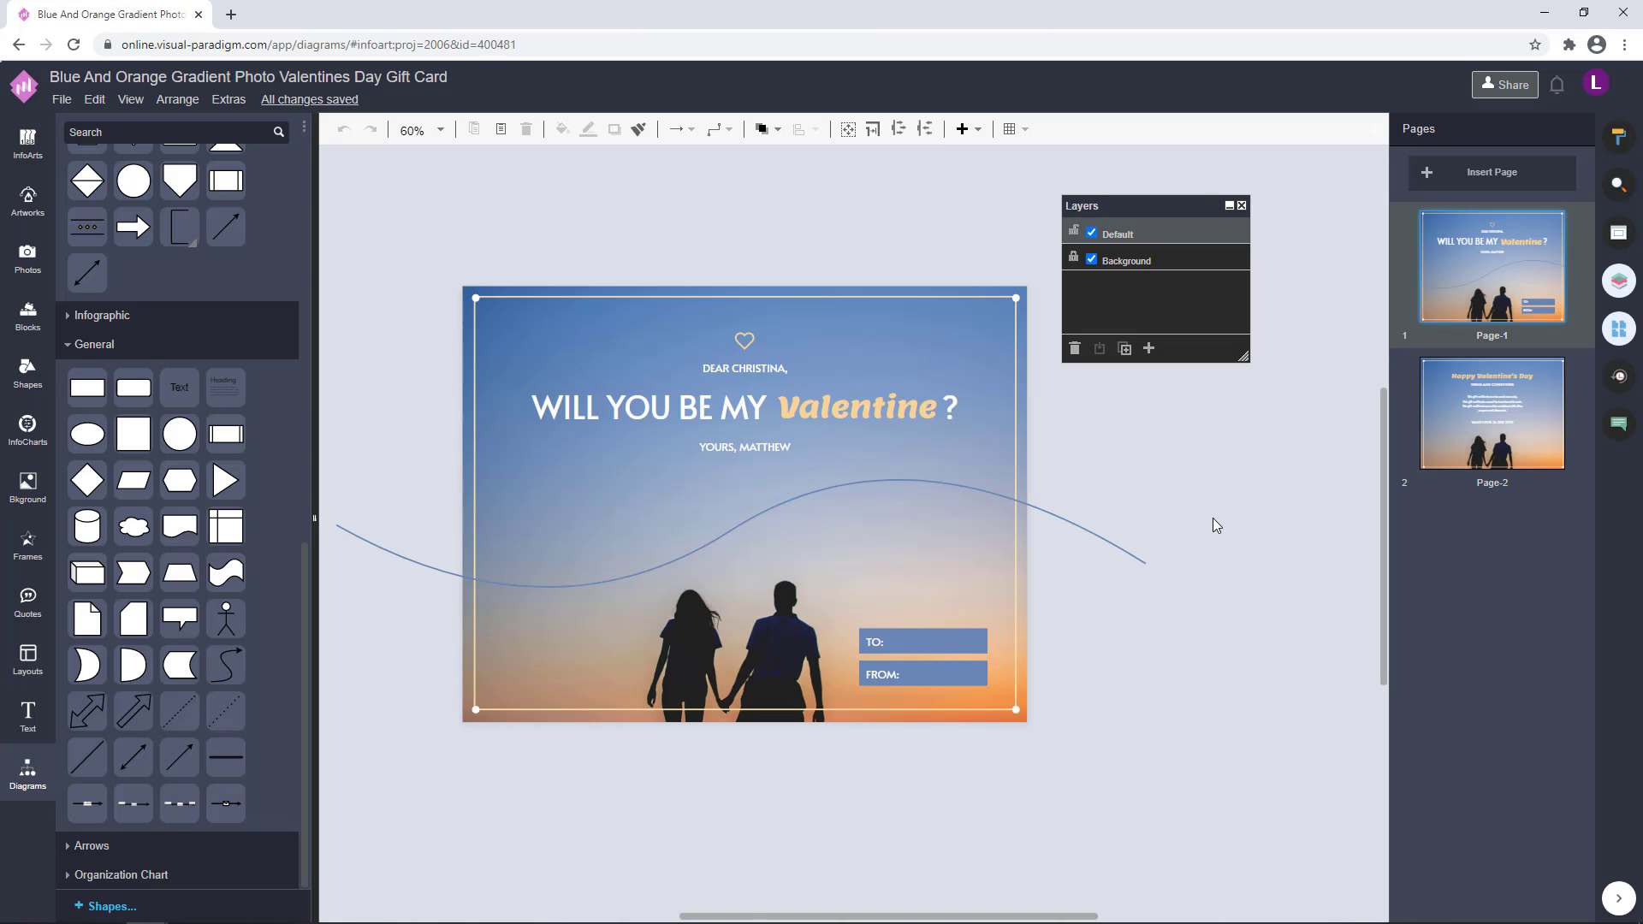